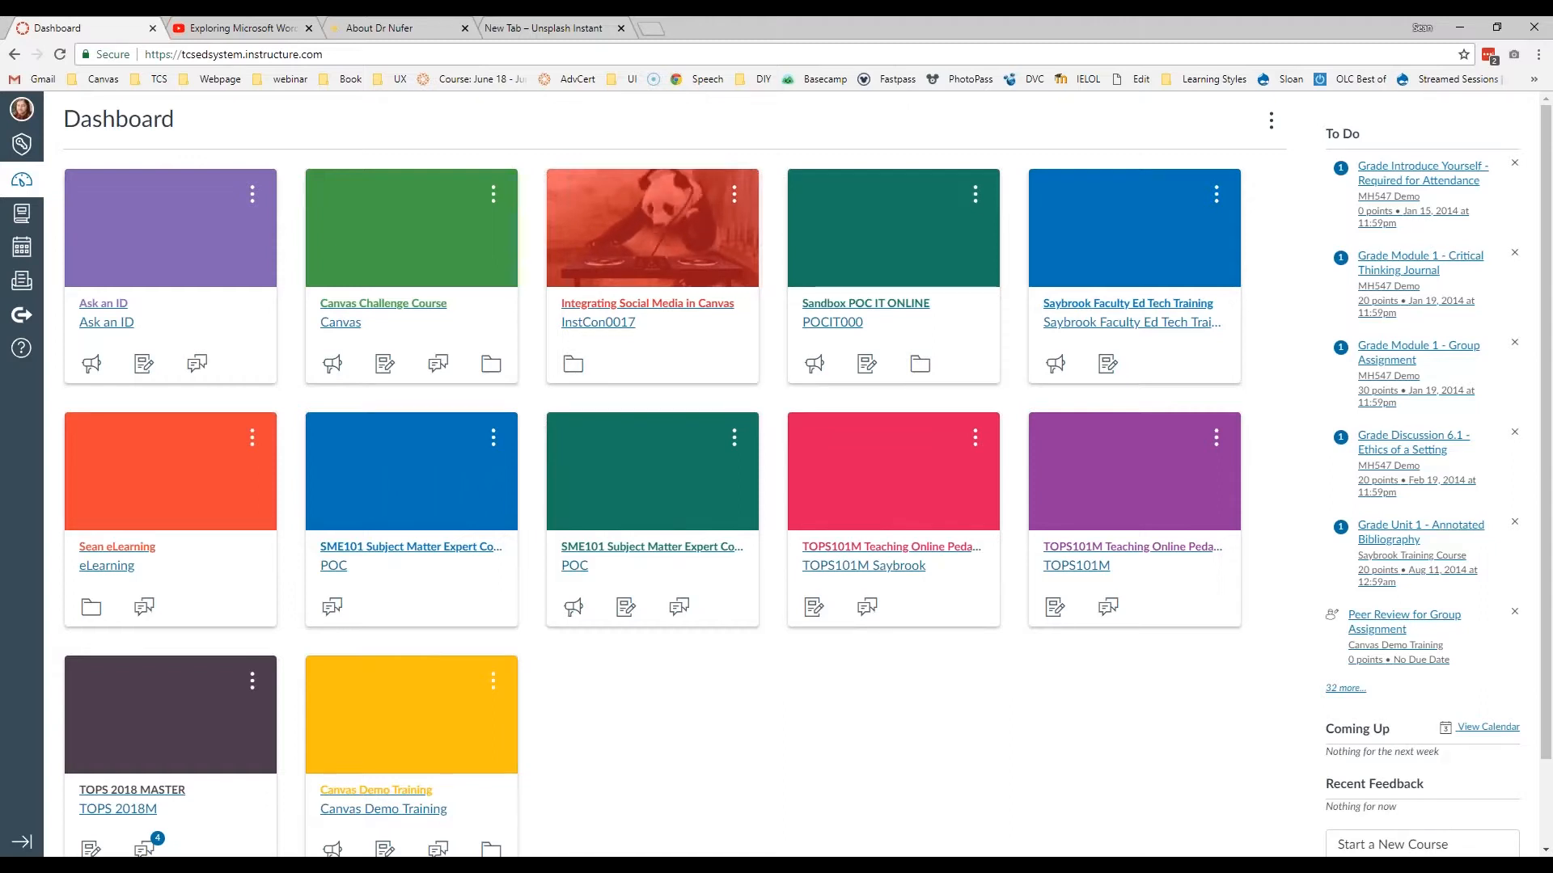
Step: Open the Panopto page of the eLearning course in the page editor
click(121, 549)
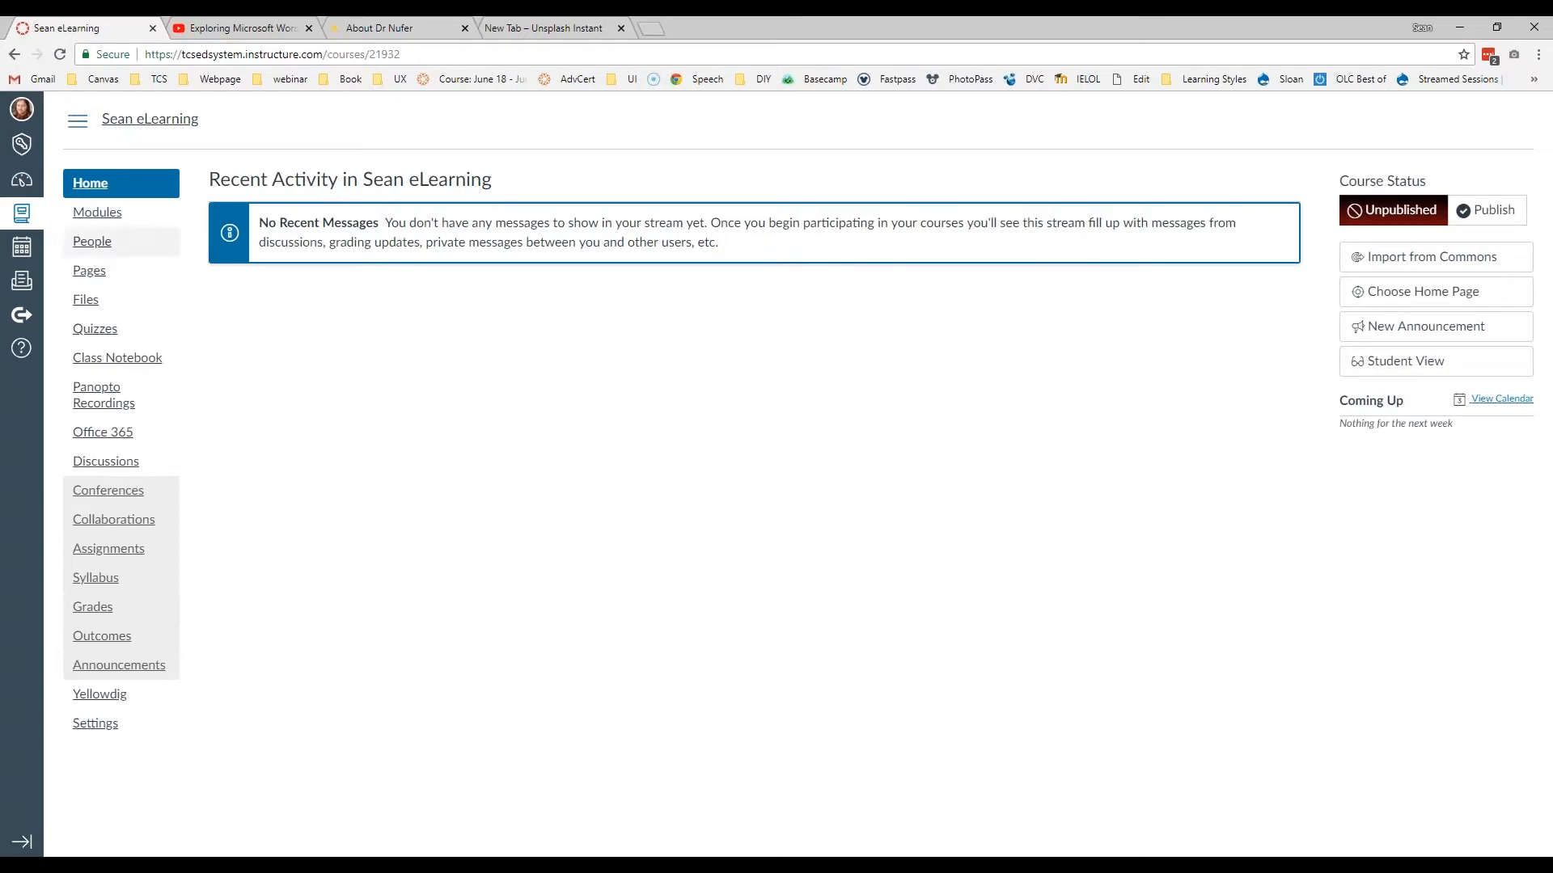
click(159, 279)
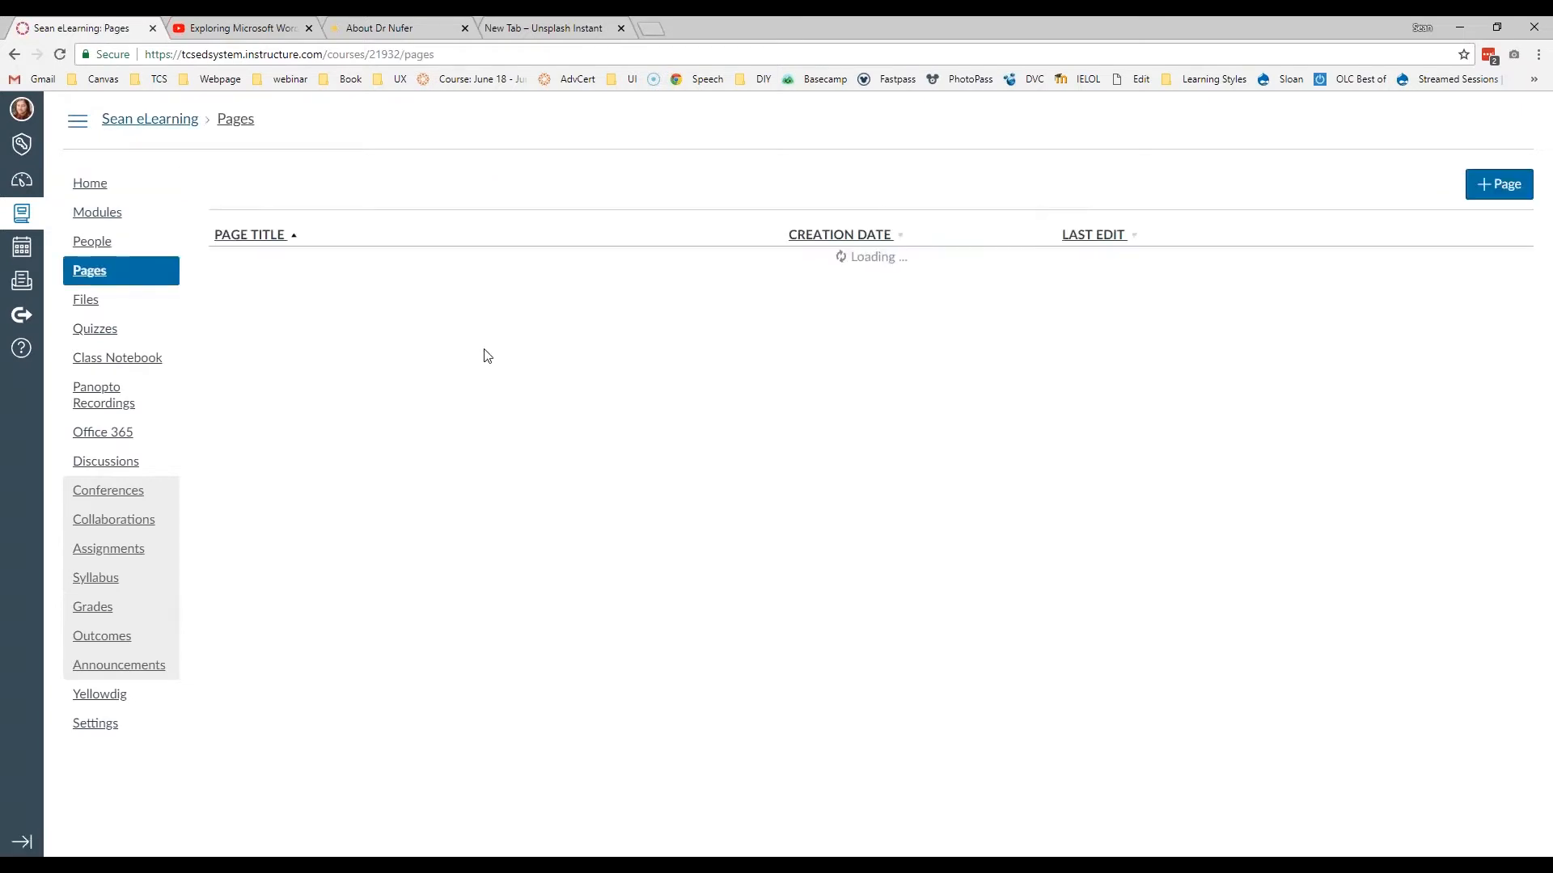
scroll(520, 405, down, 3)
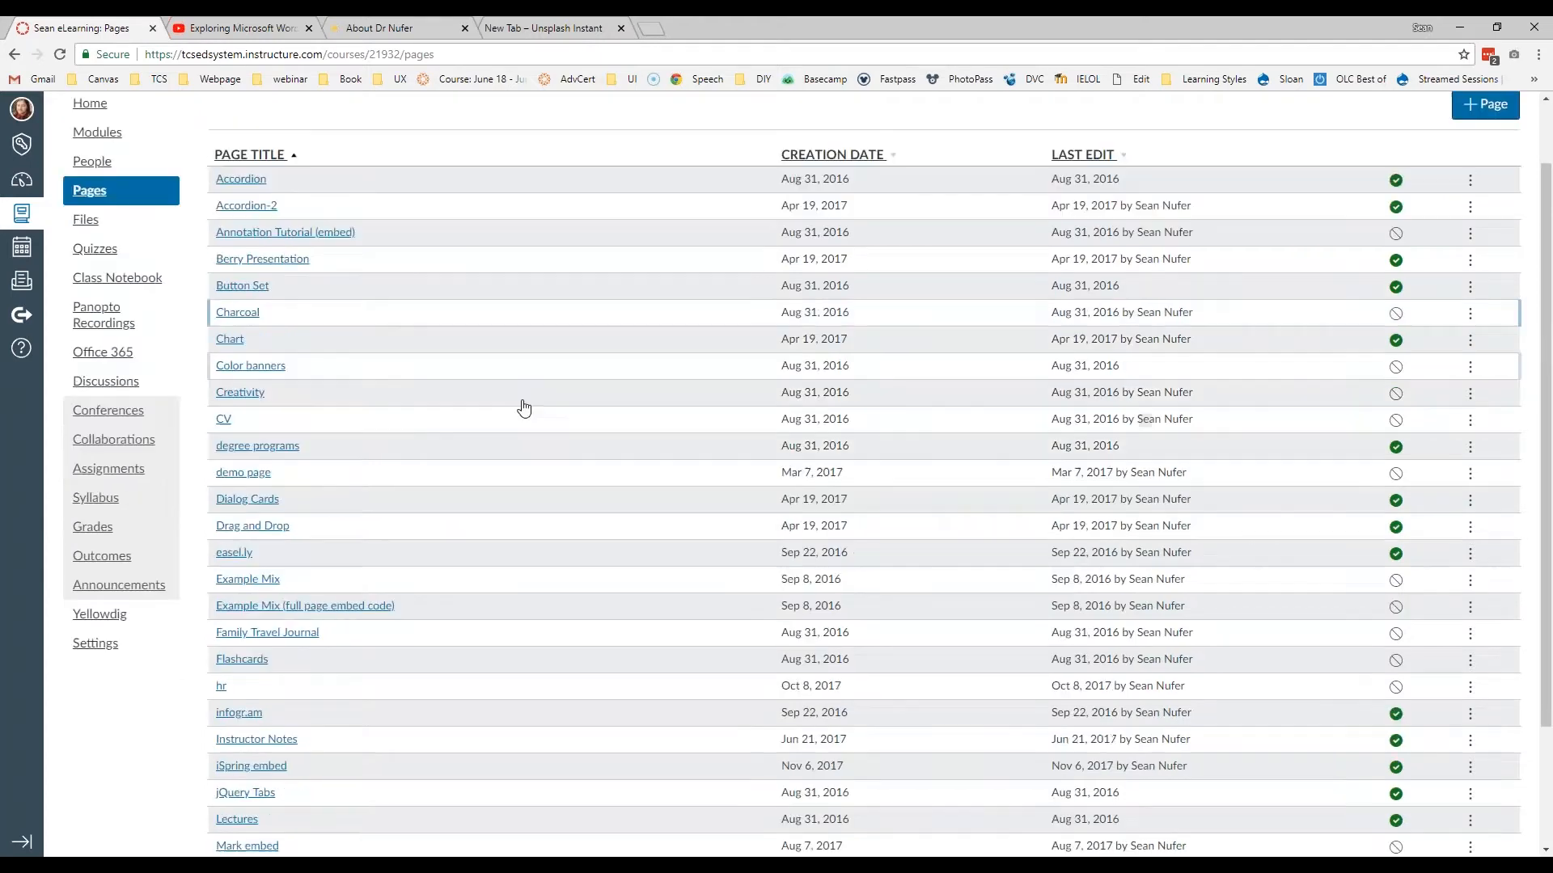
scroll(316, 621, down, 9)
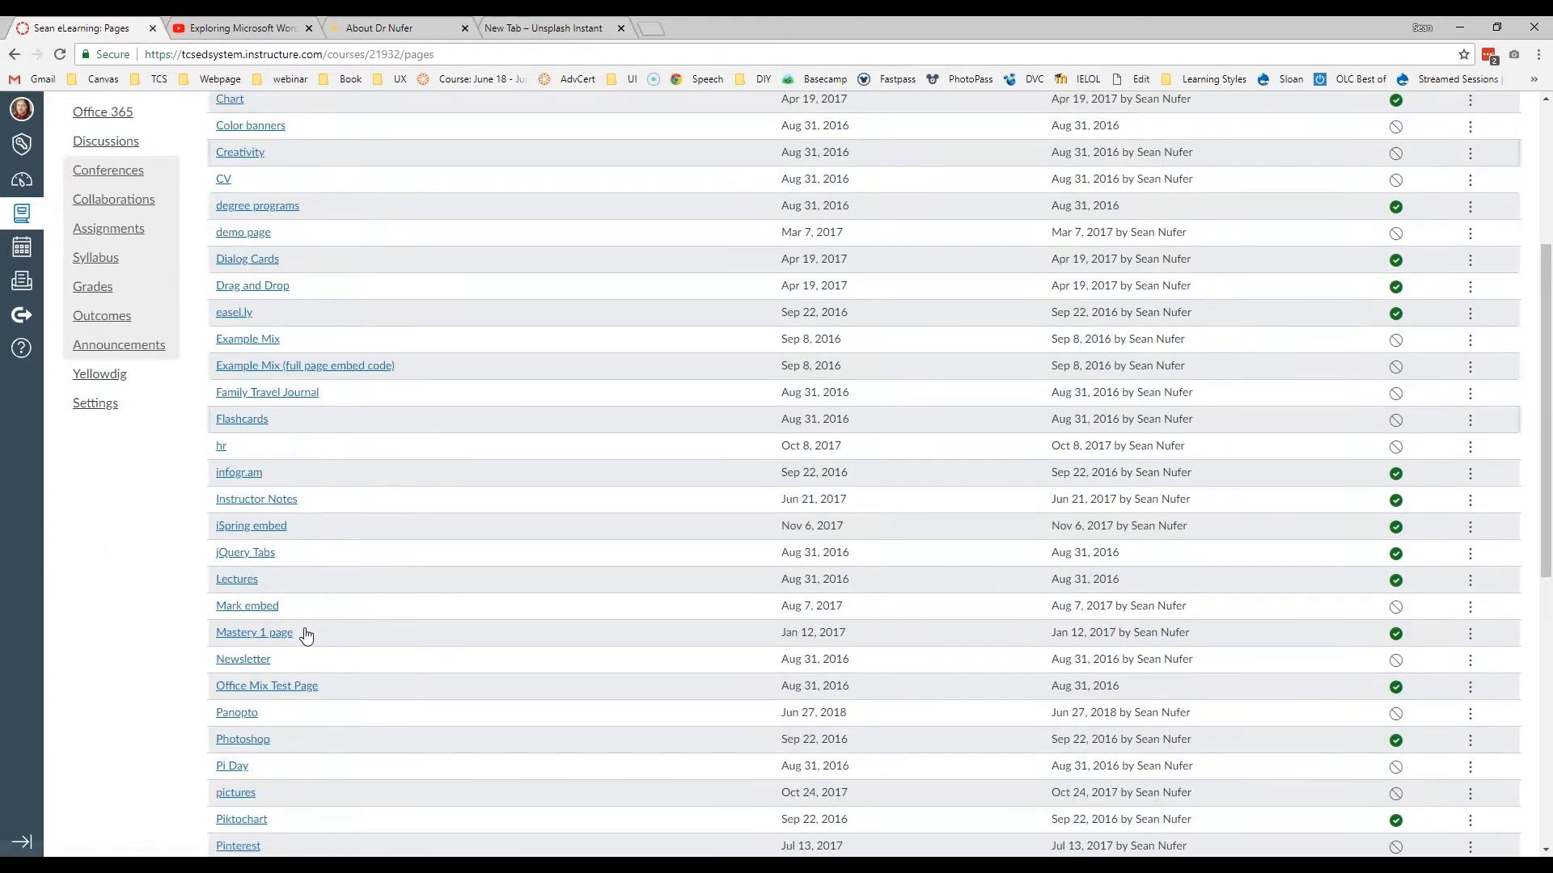
scroll(240, 285, up, 1)
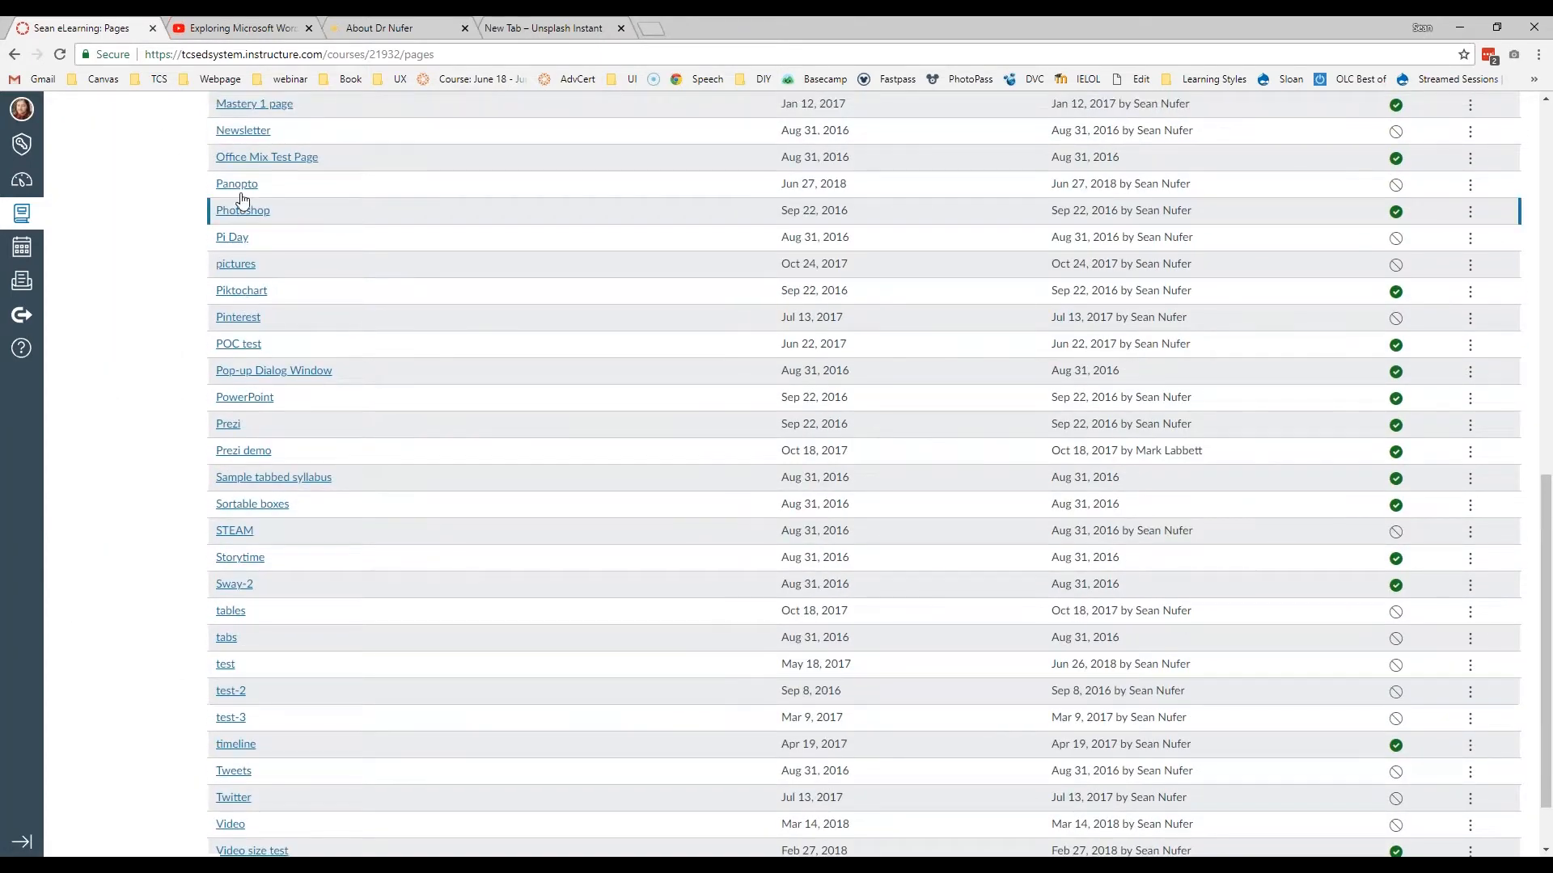
click(237, 184)
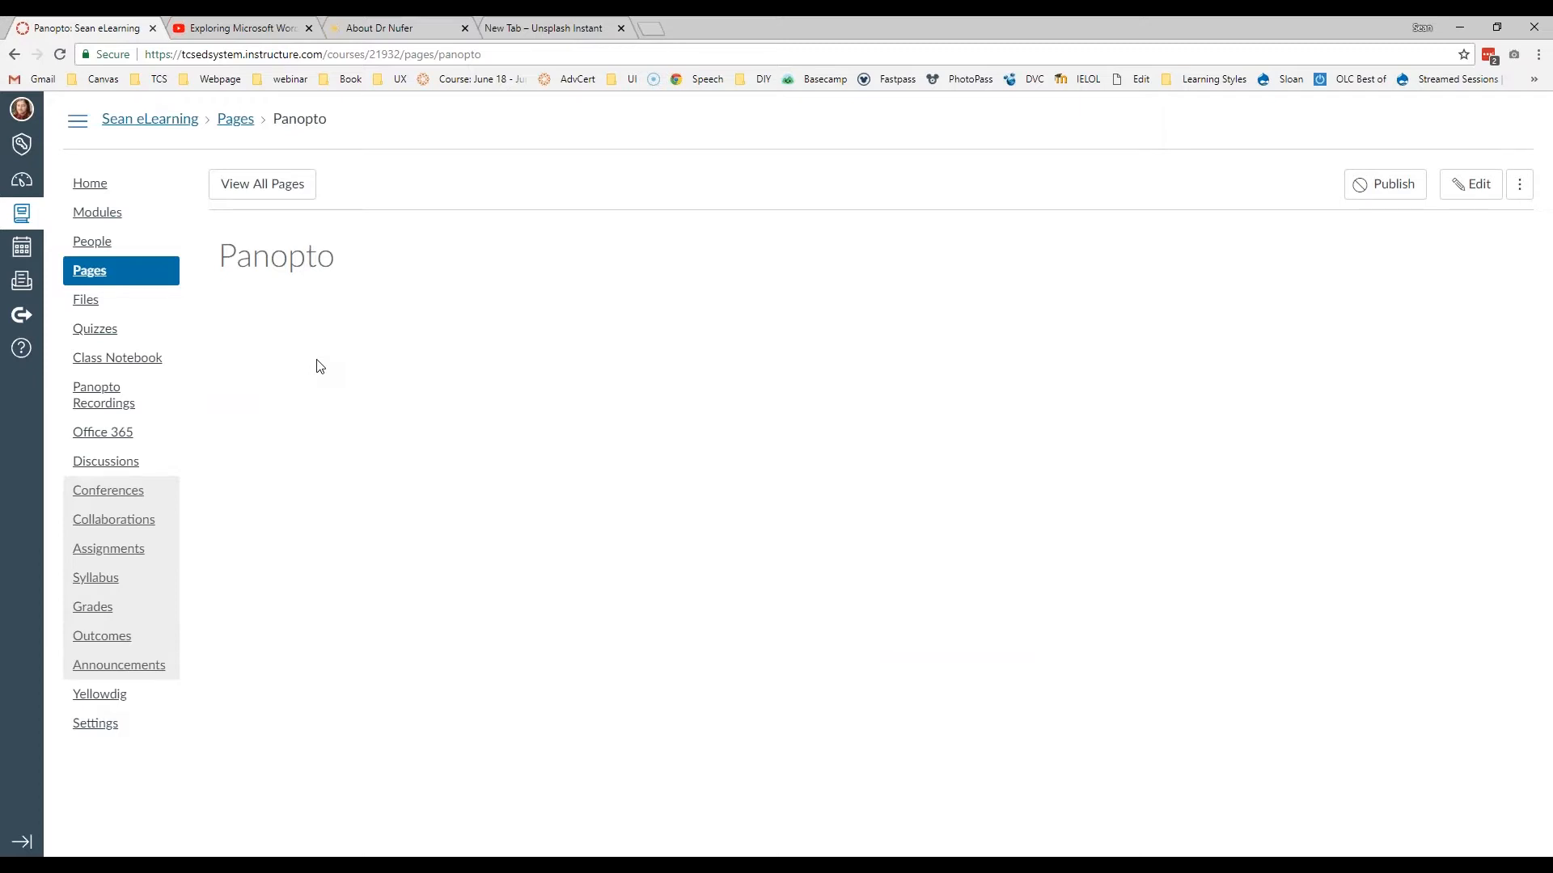
click(1470, 184)
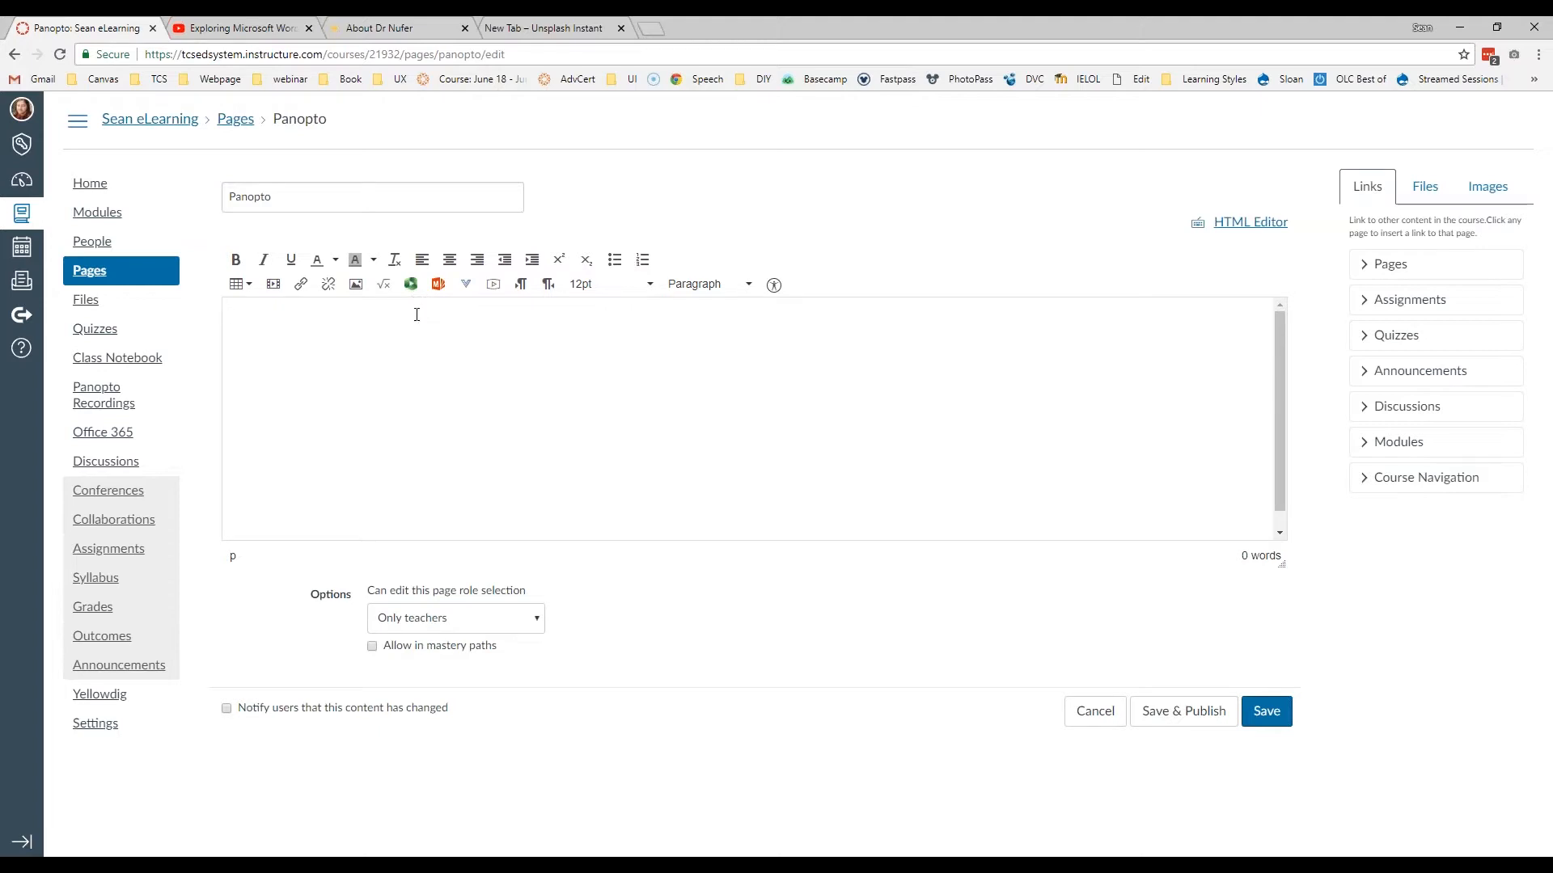
Step: Examine the Panopto Recordings tool in the page editor at an enlarged view
key(ctrl+plus)
key(ctrl+plus)
key(ctrl+plus)
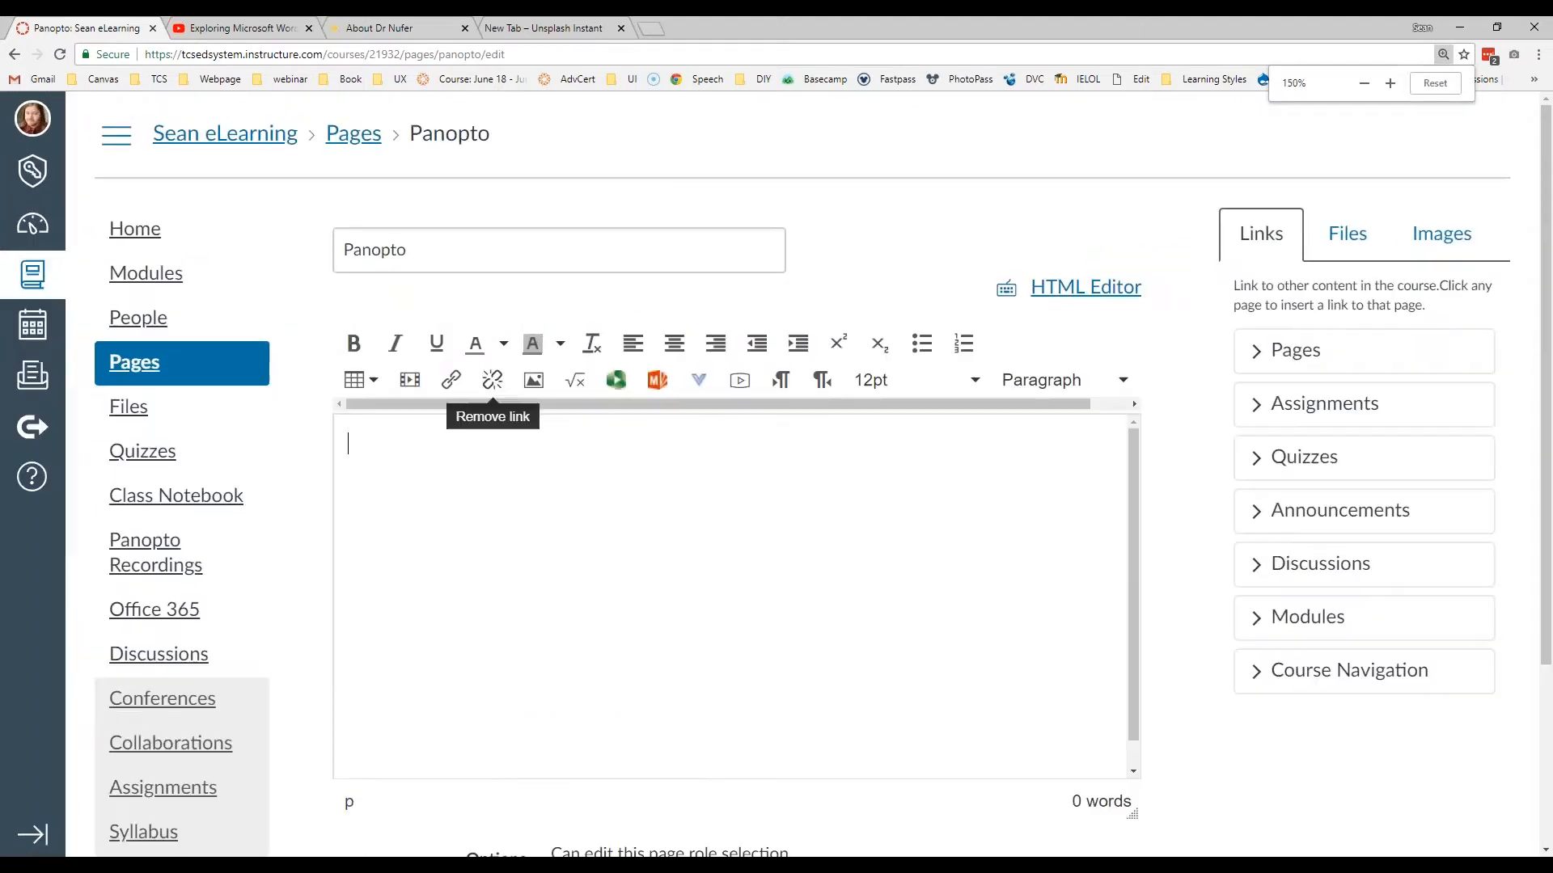
click(617, 386)
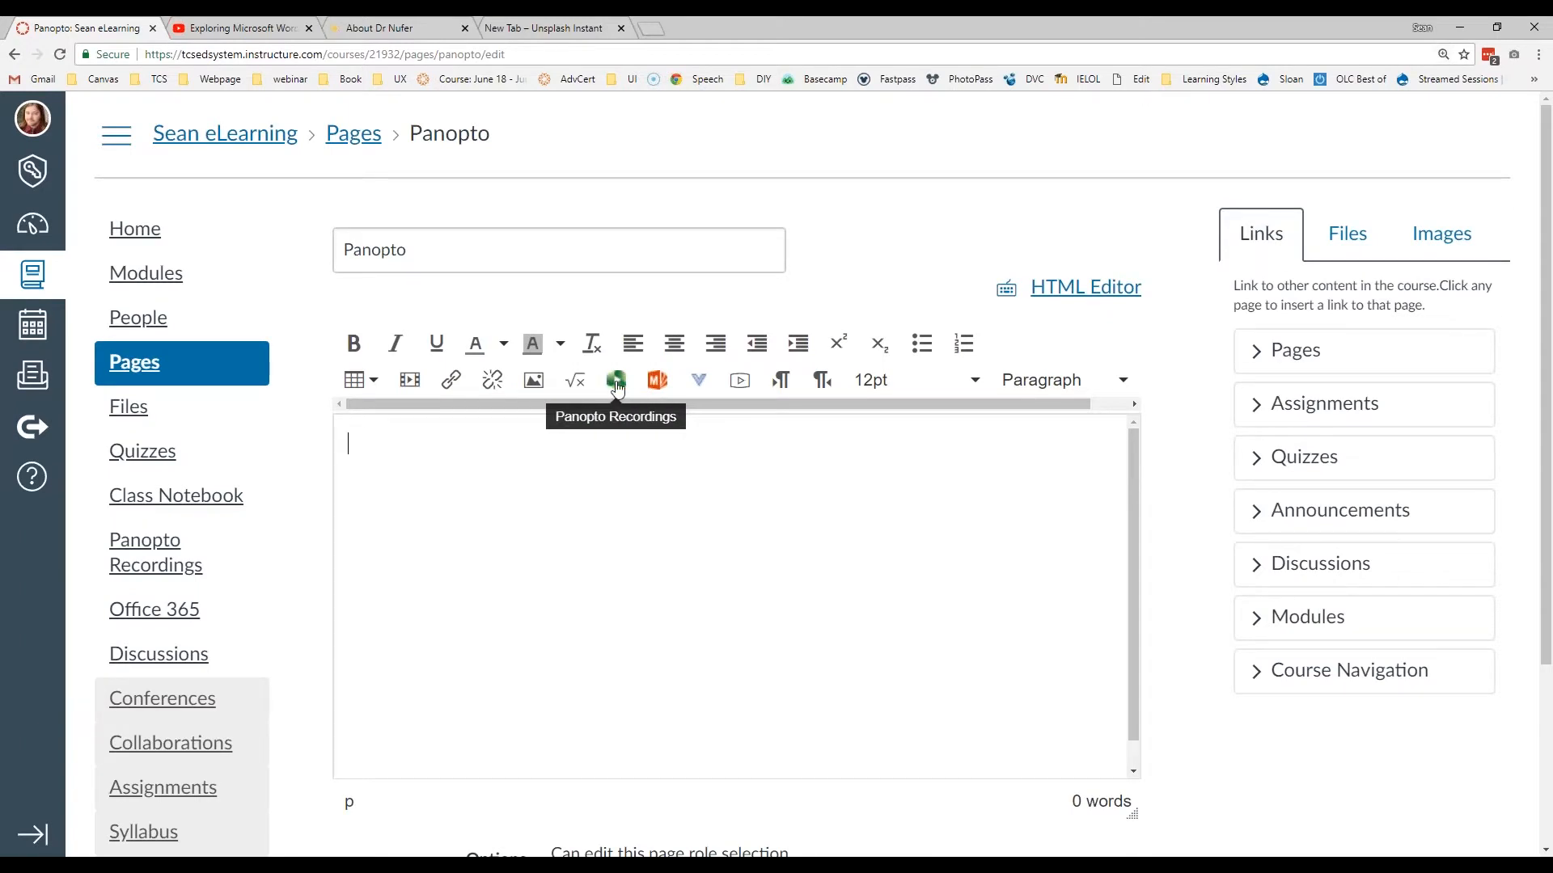
key(ctrl+minus)
key(ctrl+minus)
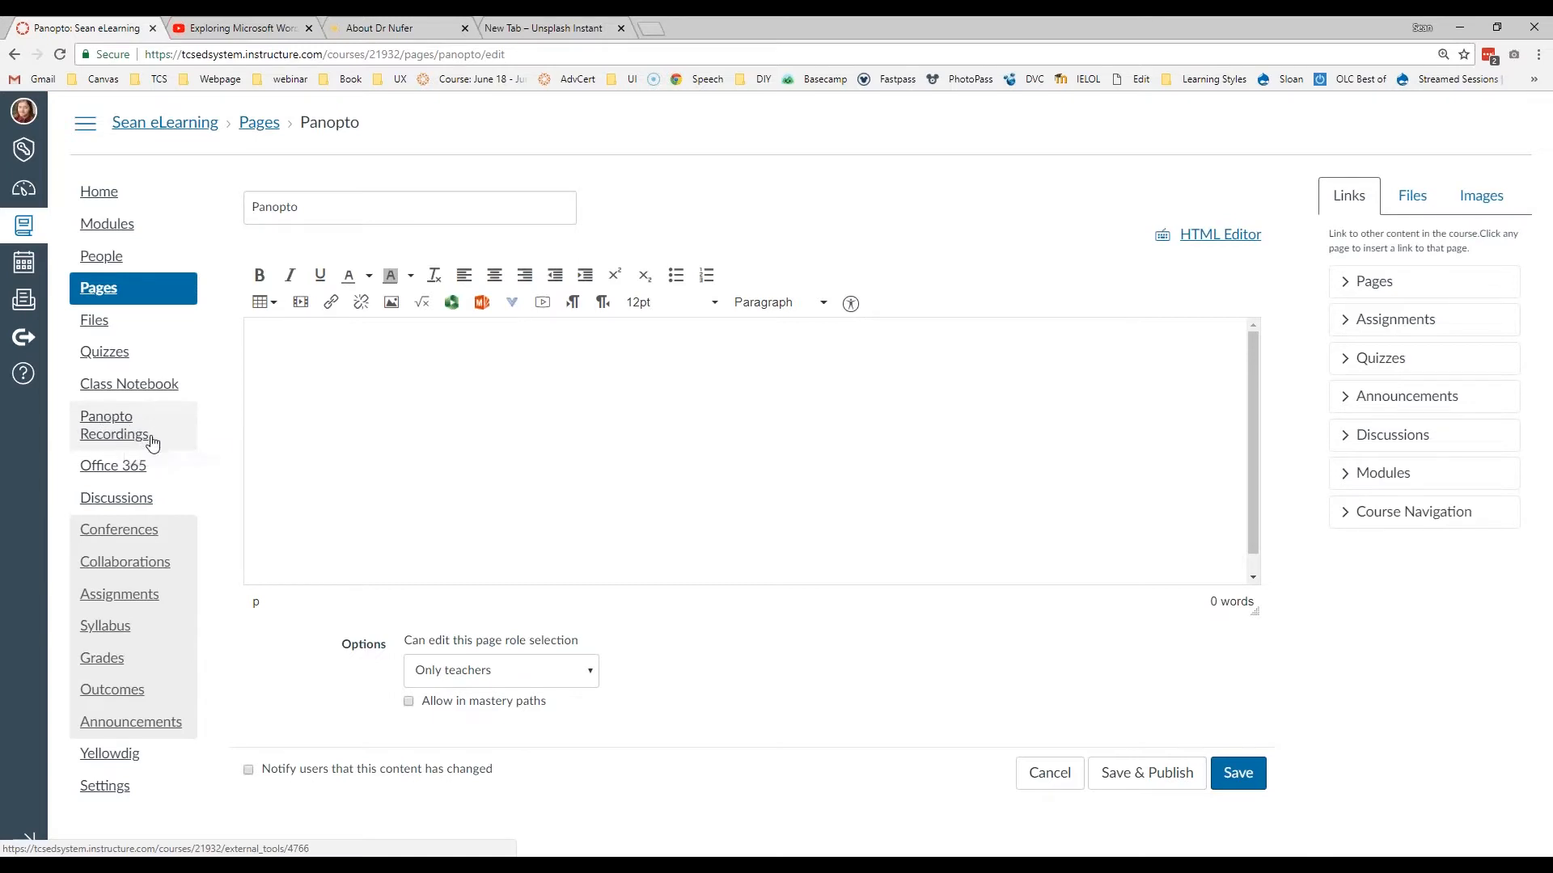
Step: Open the navigation settings of the eLearning course
click(101, 792)
click(865, 150)
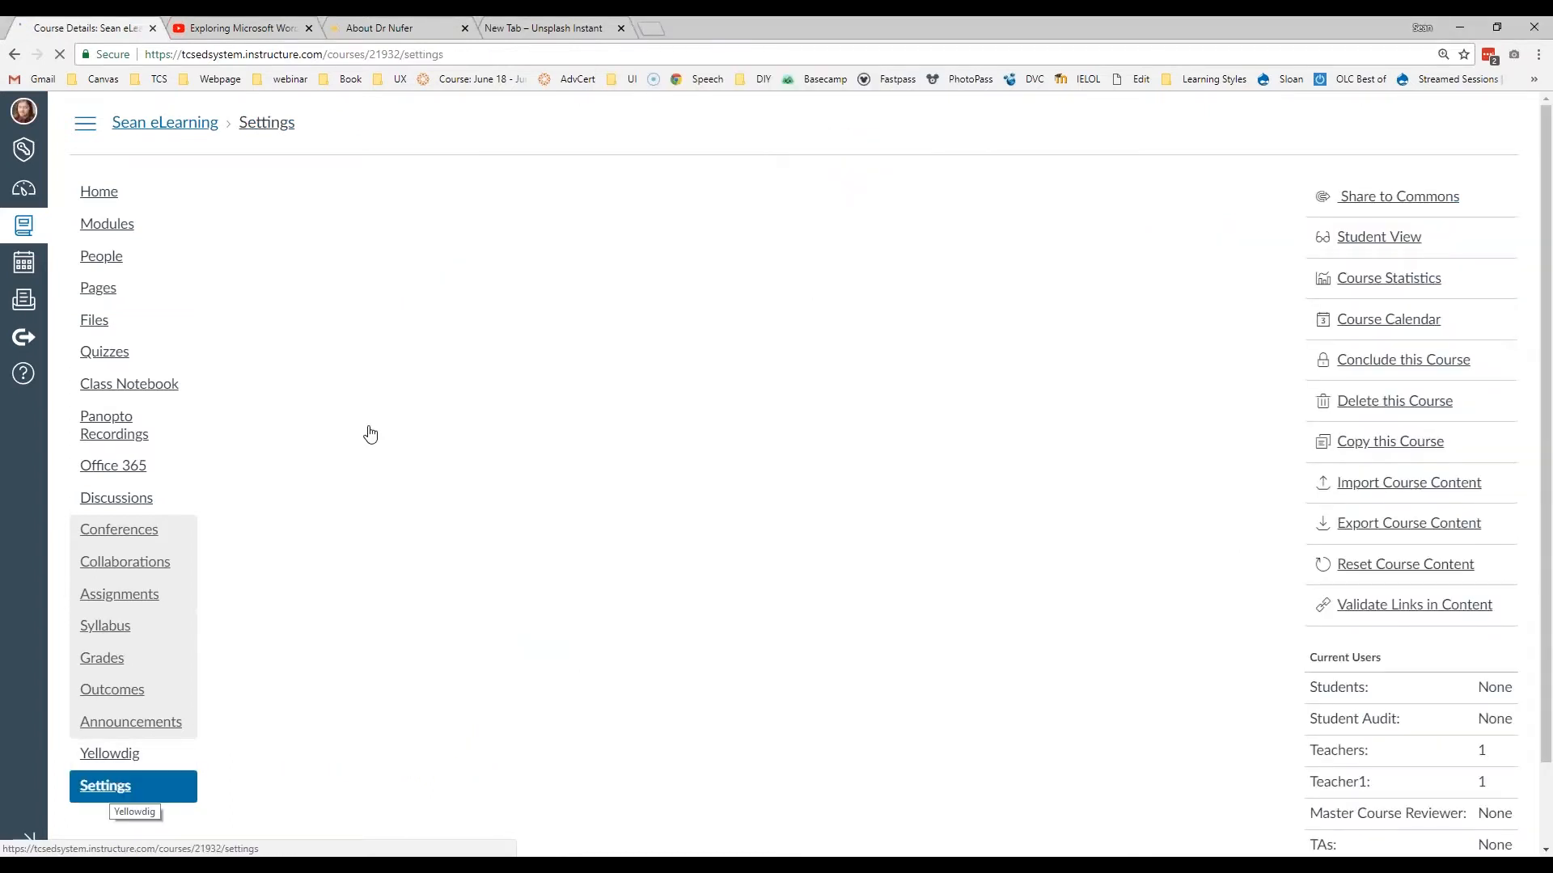
click(451, 195)
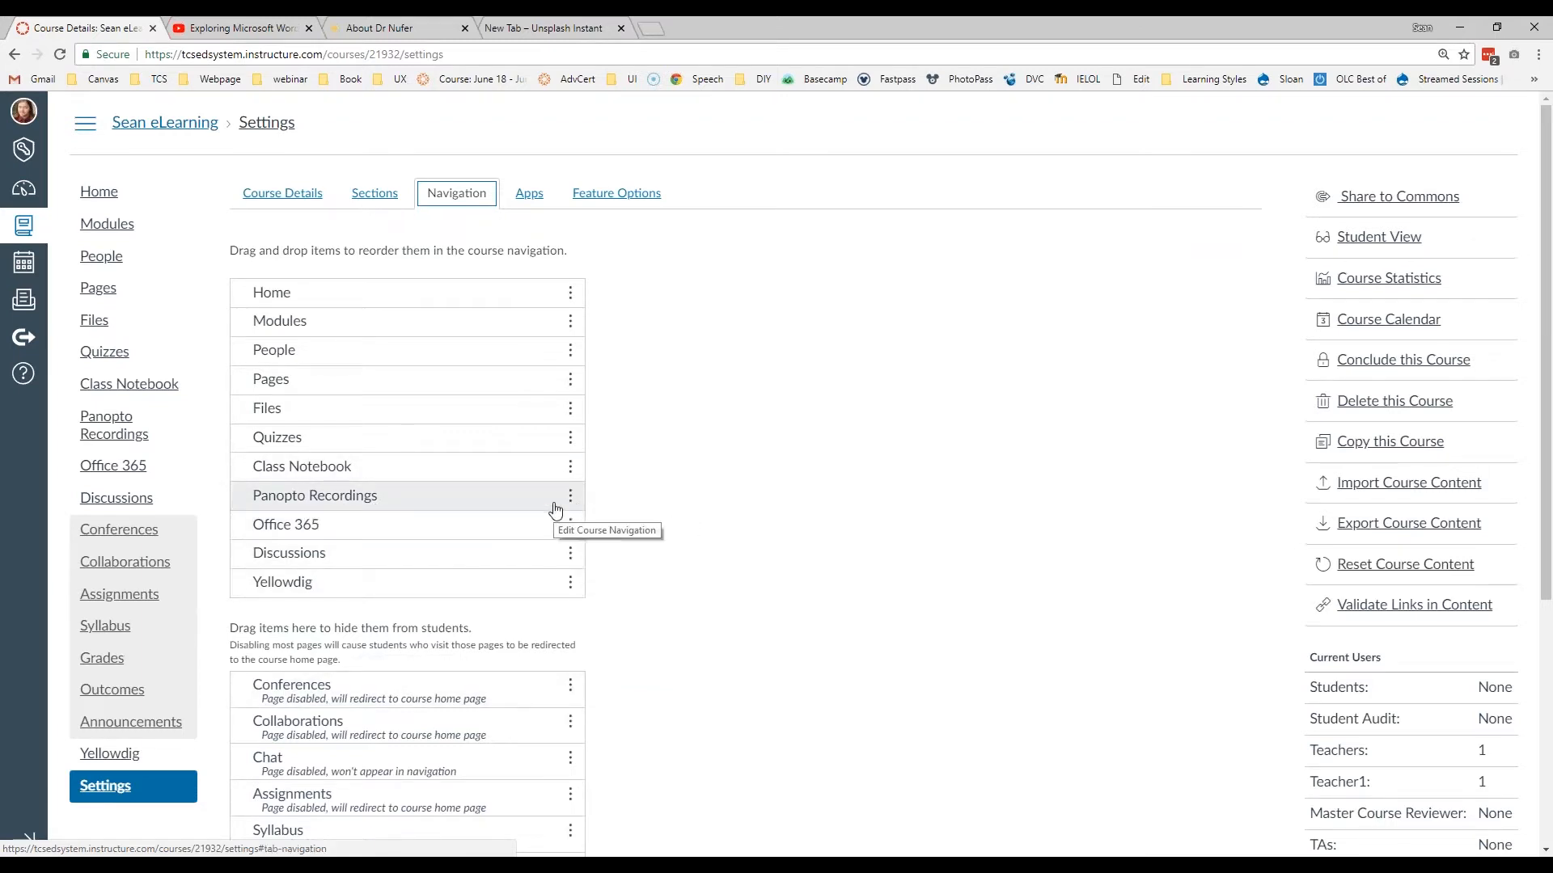
Step: Move Panopto Recordings into the navigation items hidden from students and review the hidden list
drag(537, 509, 506, 673)
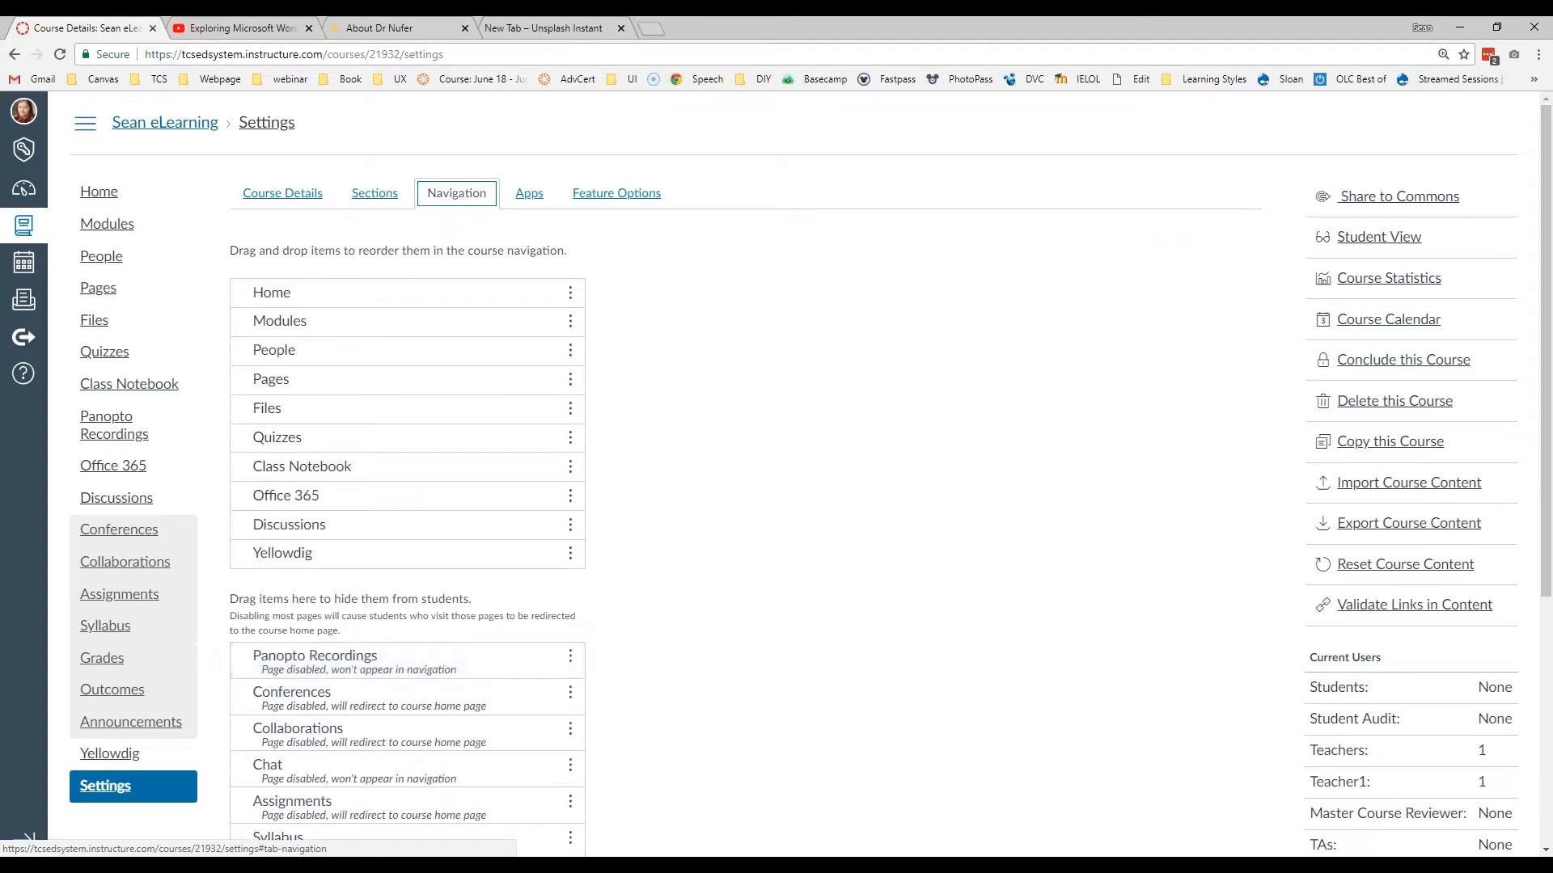
scroll(506, 672, down, 1)
scroll(409, 641, down, 5)
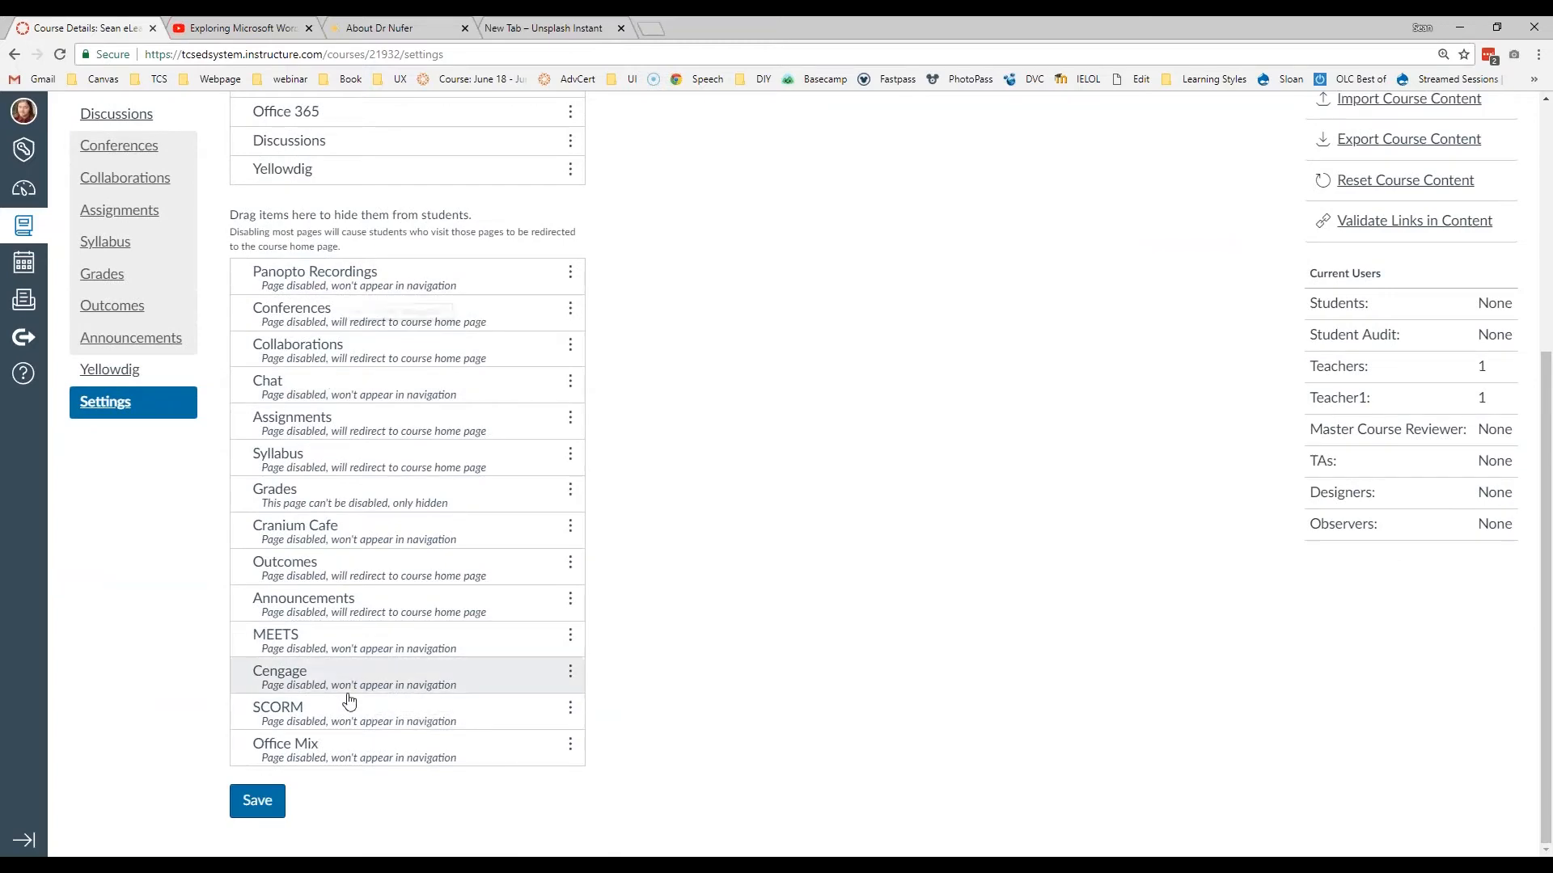
scroll(406, 636, up, 3)
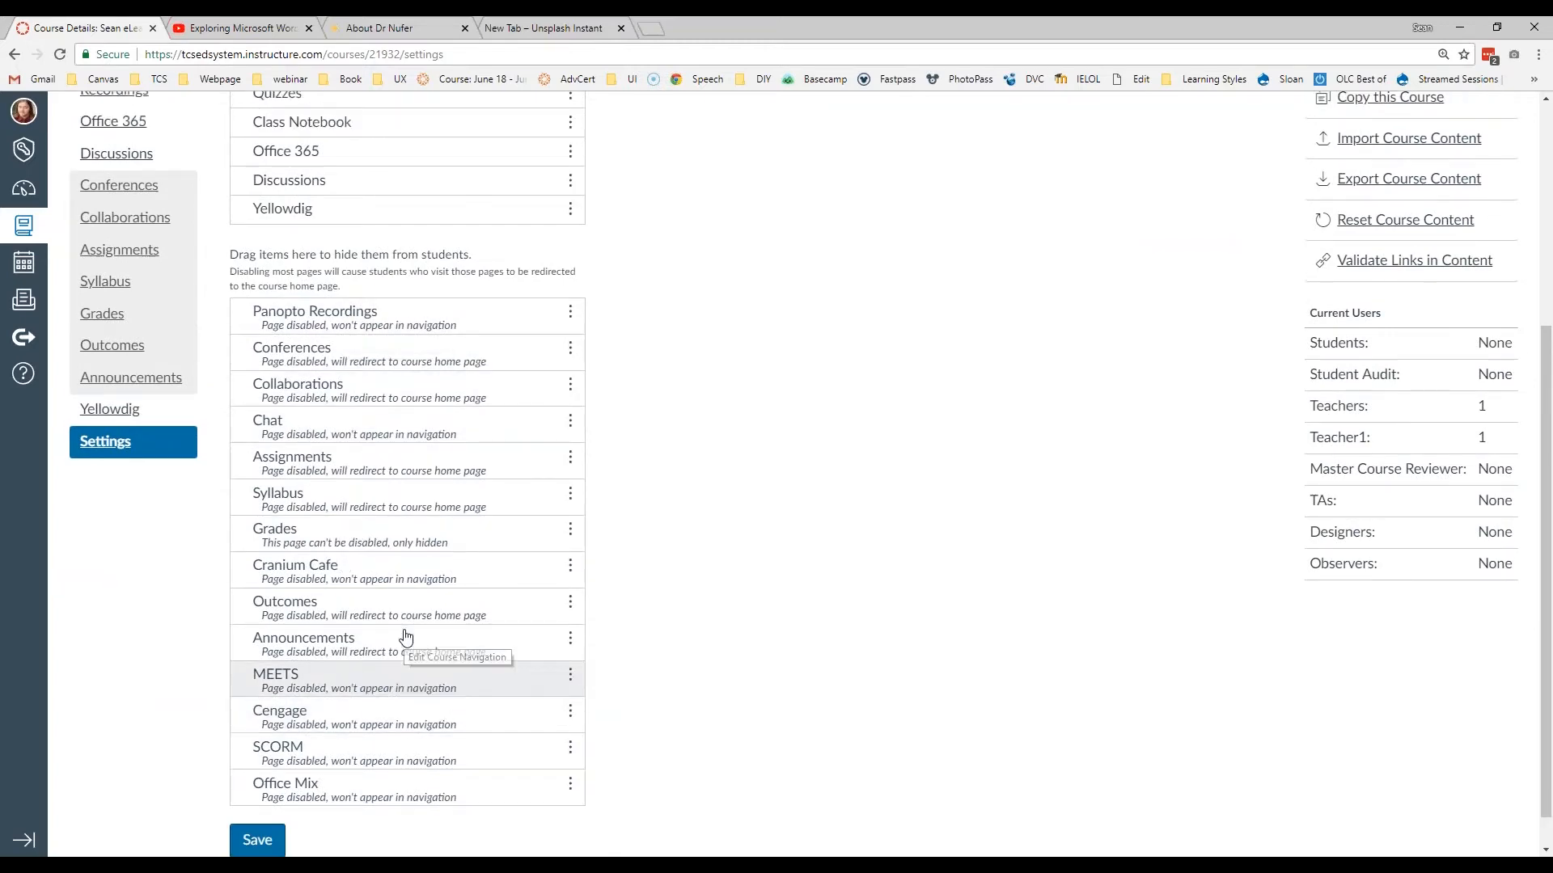
Step: Place Panopto Recordings directly below Modules in the visible course navigation and save the navigation order
scroll(406, 636, up, 2)
drag(327, 668, 364, 343)
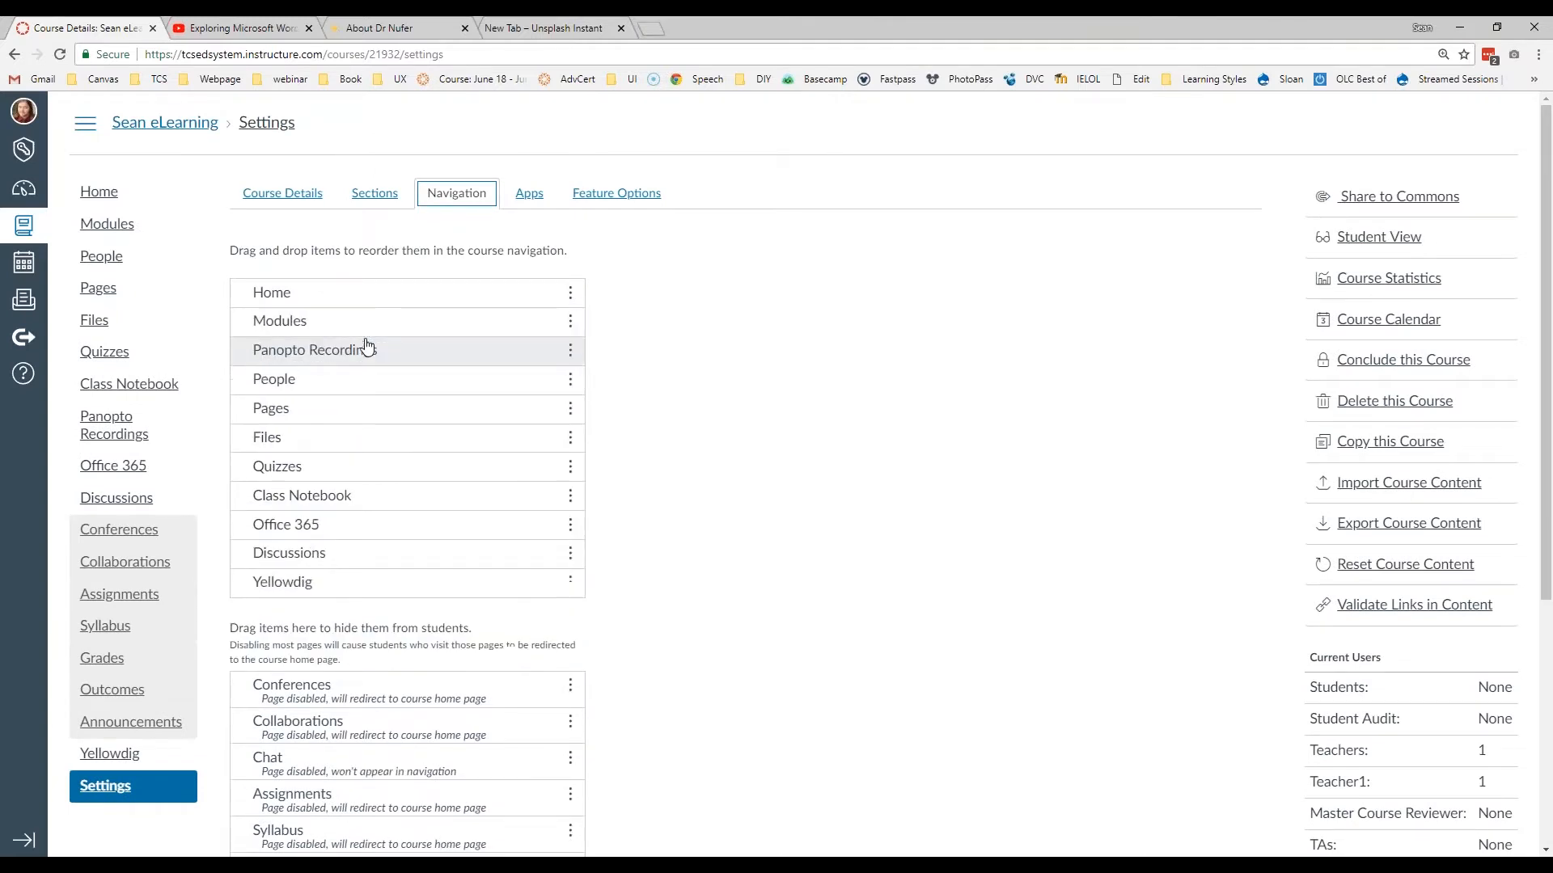
scroll(406, 486, down, 5)
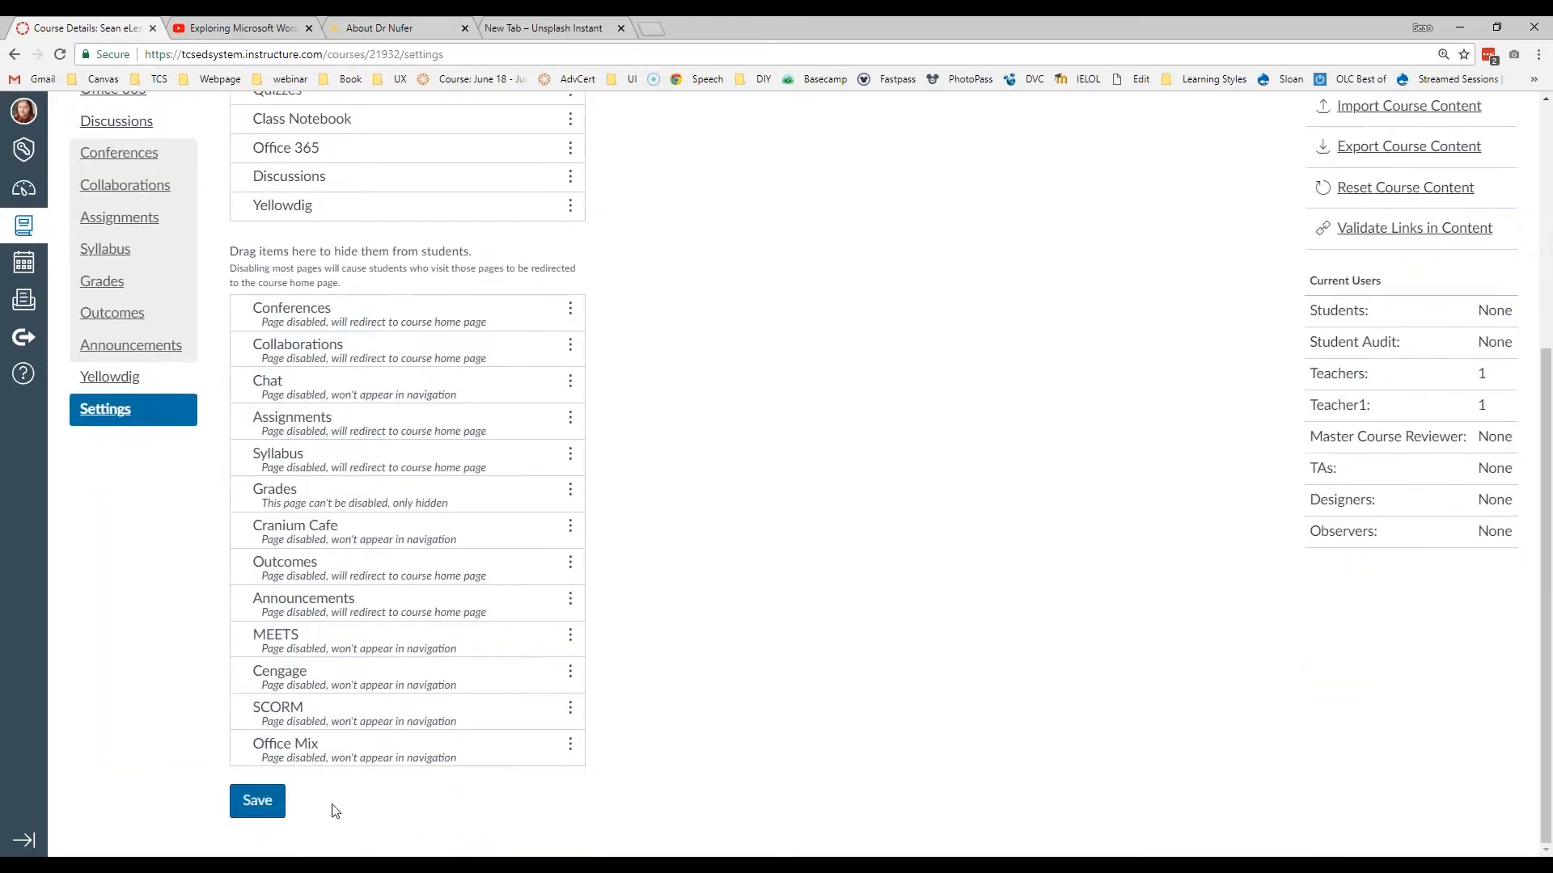
click(257, 800)
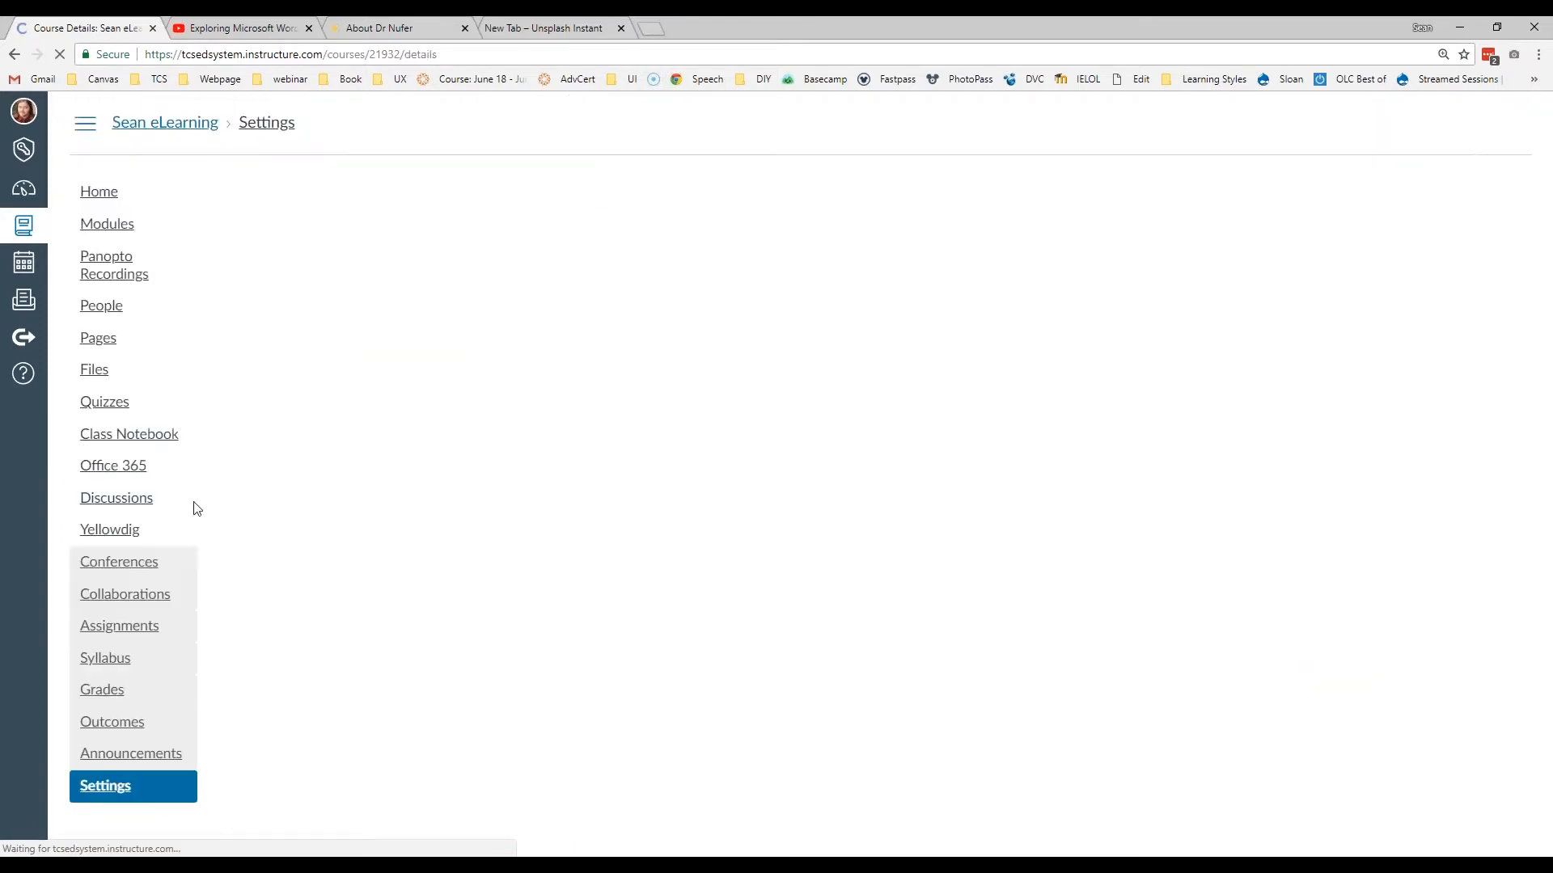
Step: Examine the course's Panopto recordings and the list of folders available for them
click(126, 276)
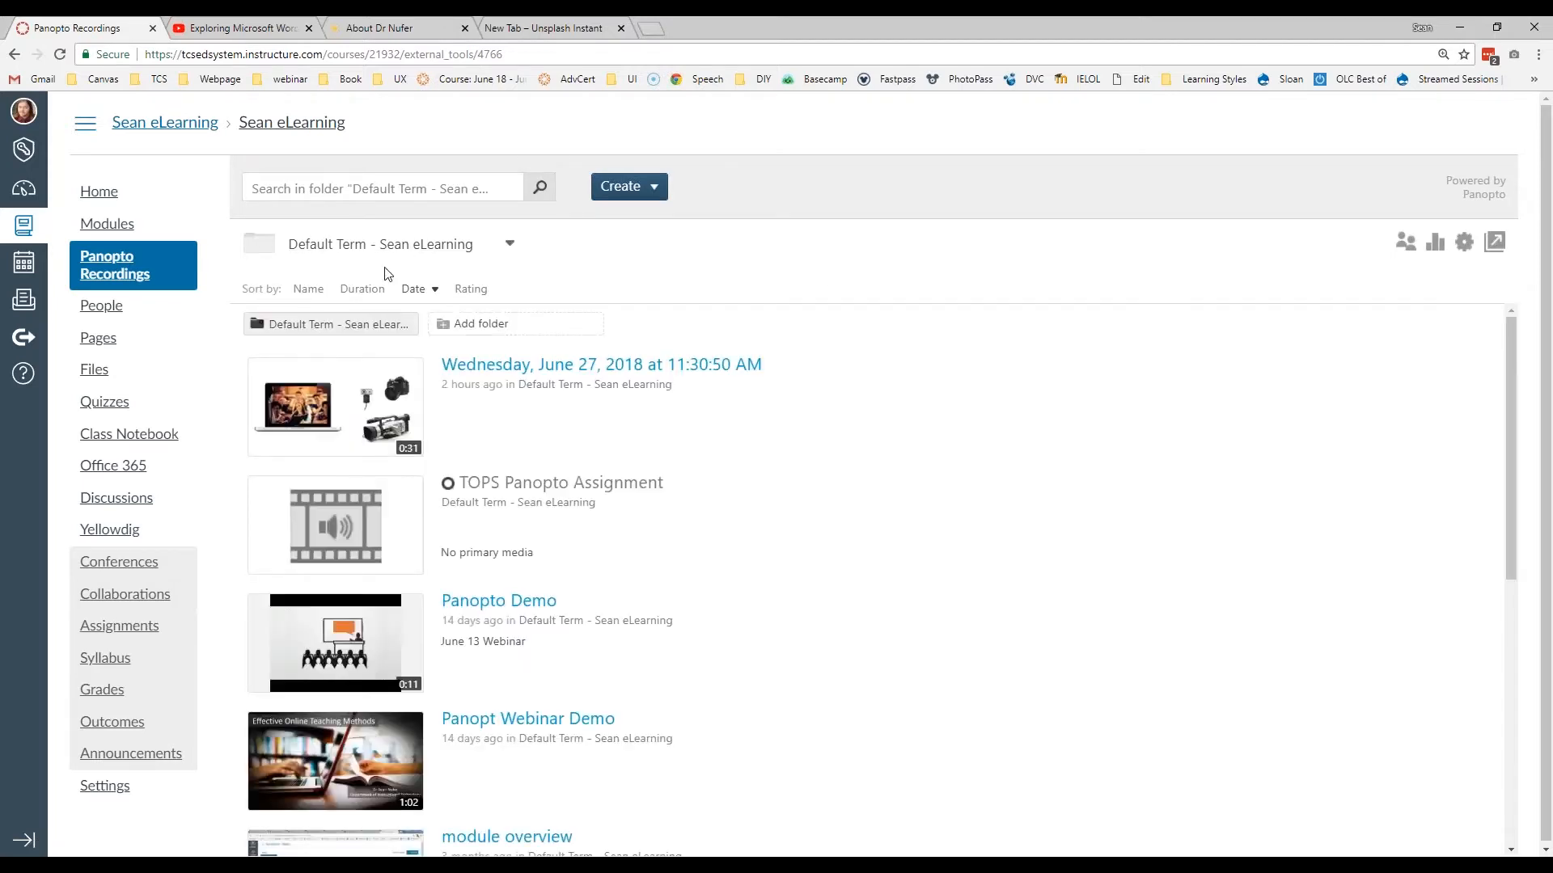
mouse_move(327, 380)
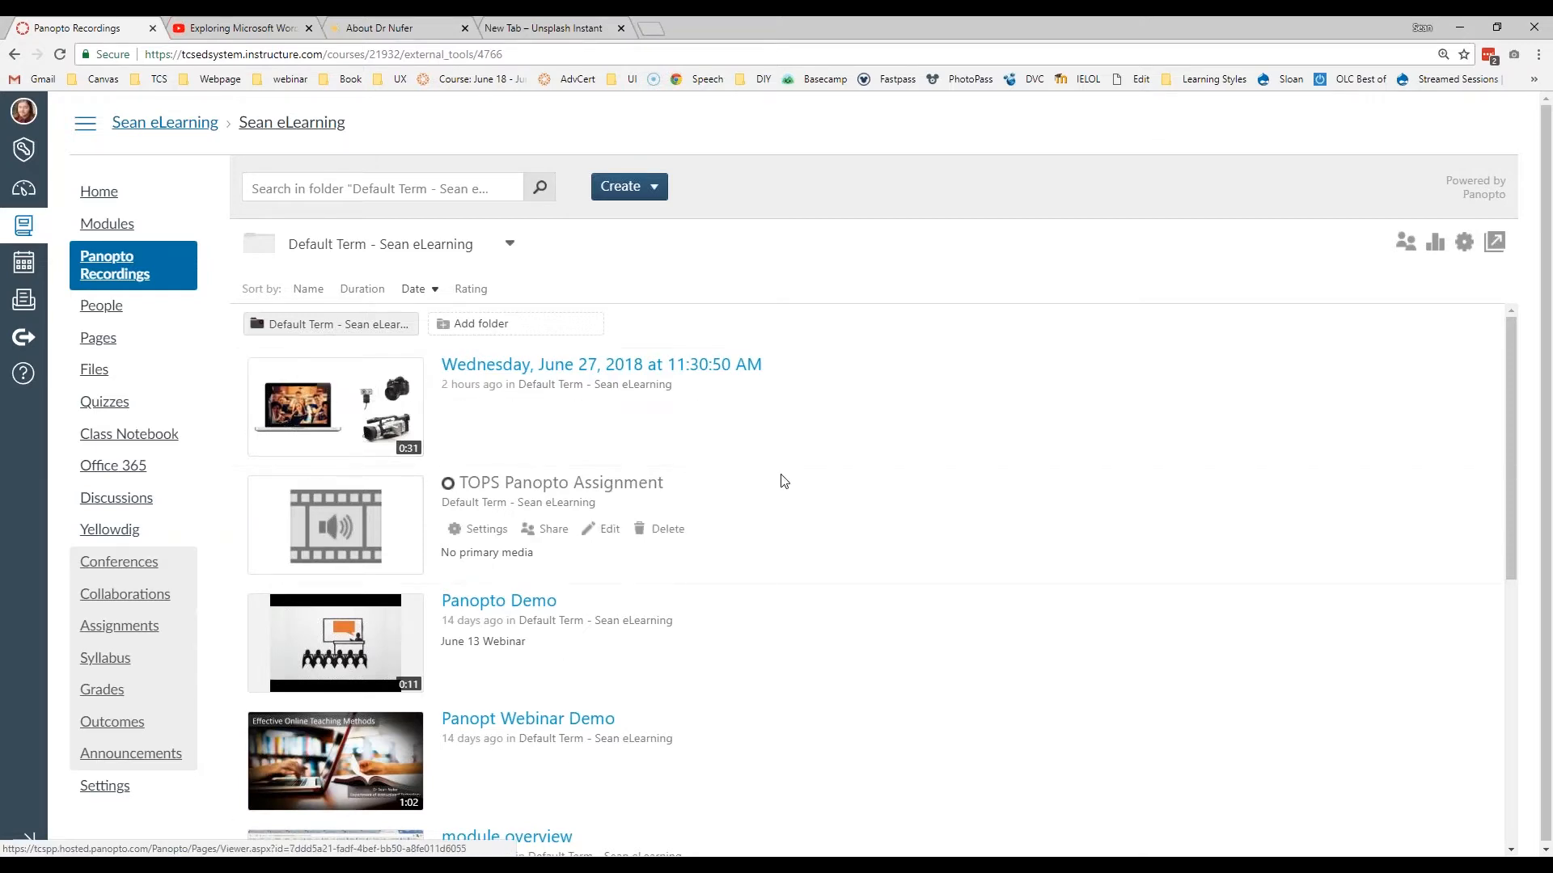
scroll(783, 483, down, 3)
scroll(783, 483, down, 5)
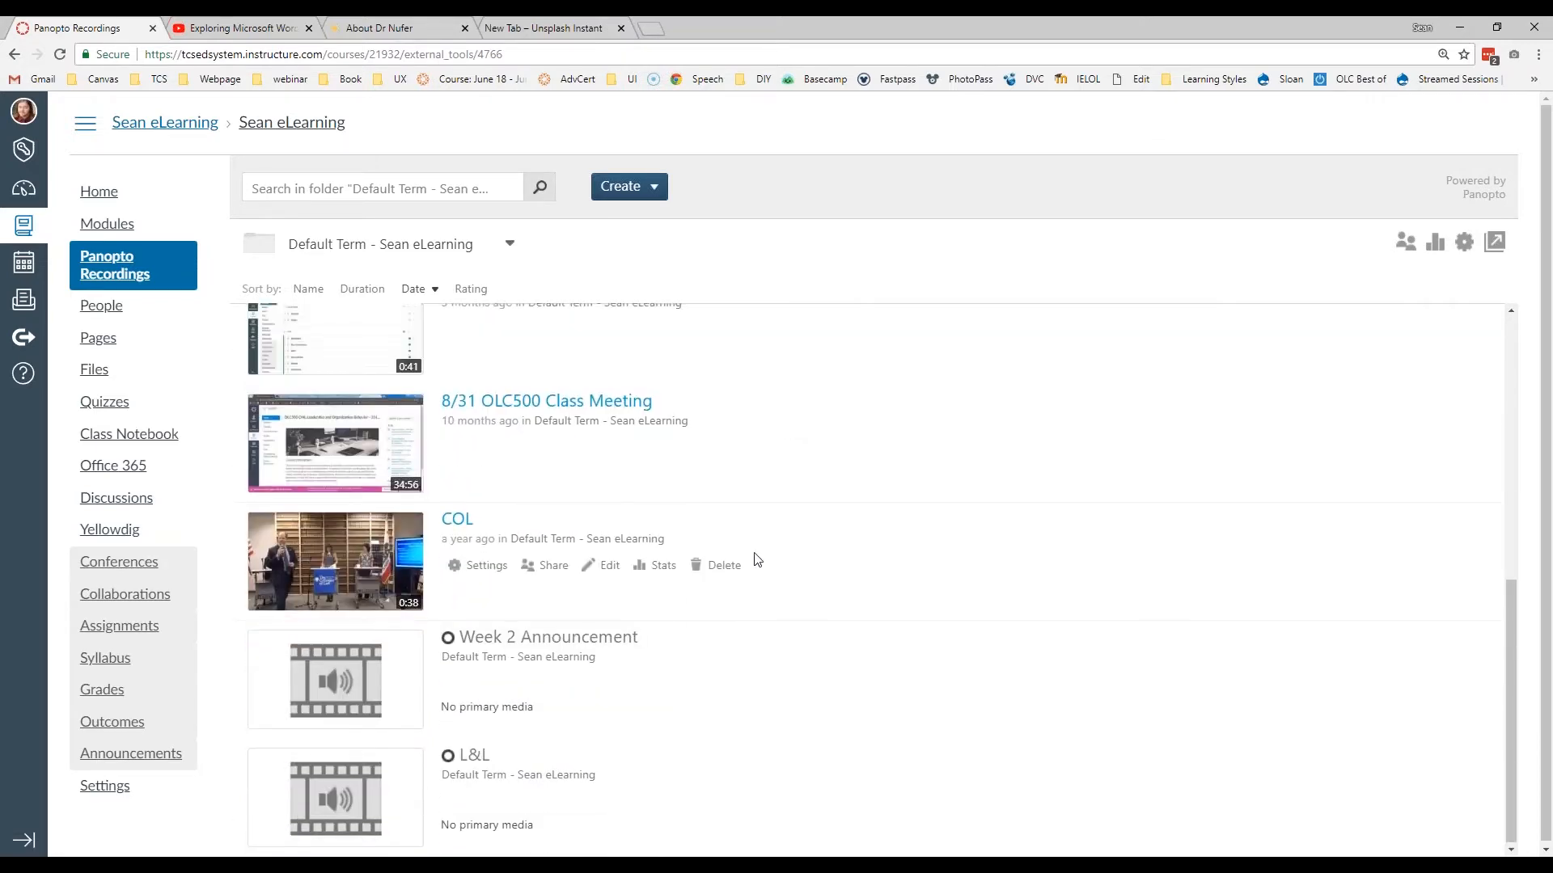
scroll(755, 555, up, 8)
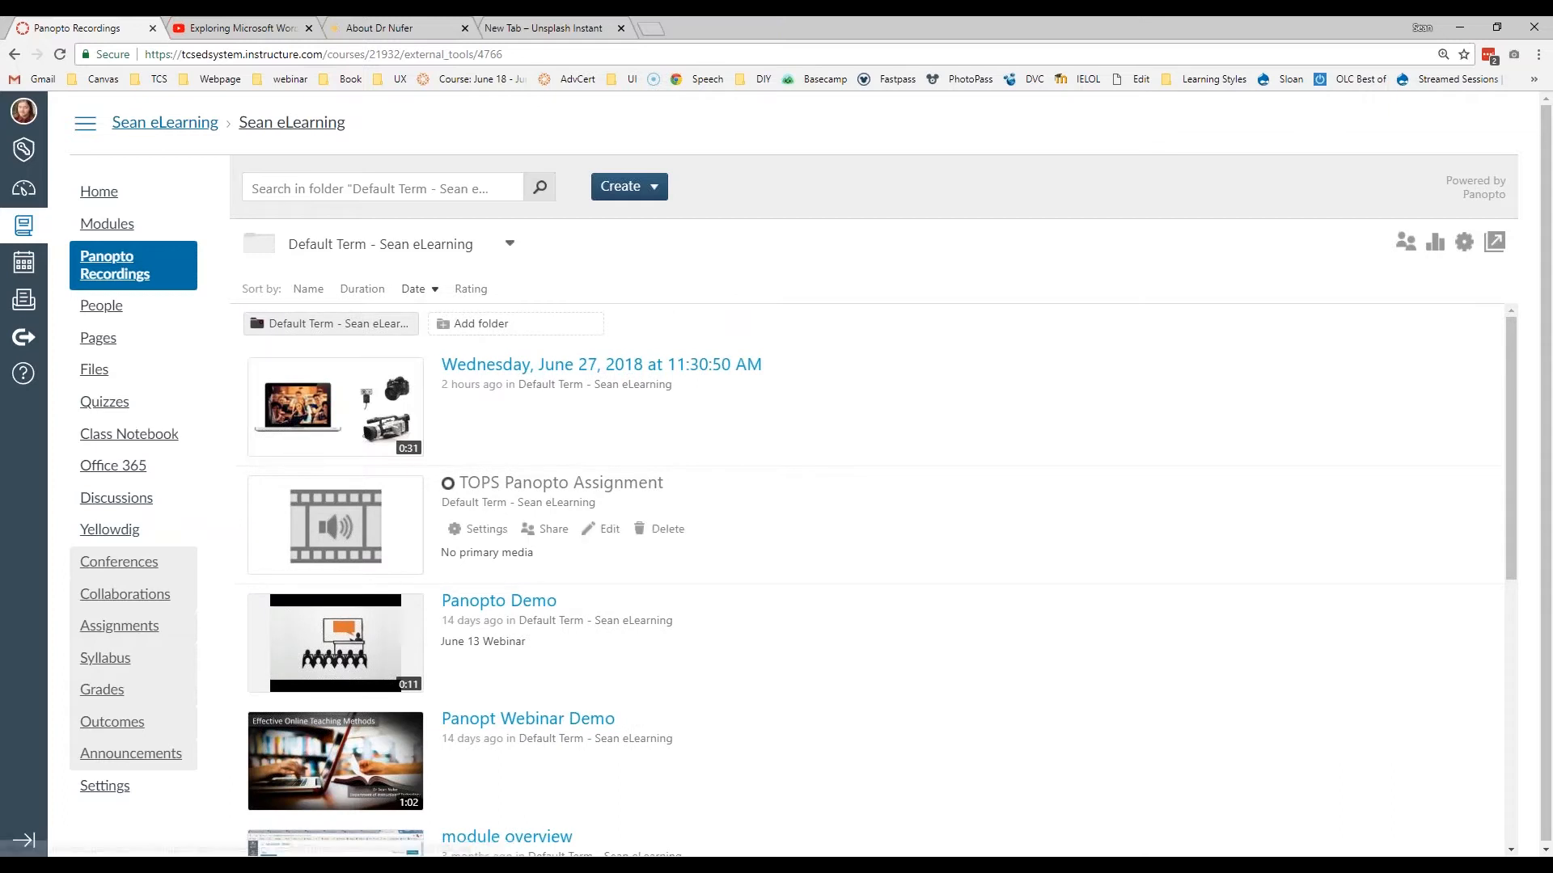
scroll(493, 563, down, 2)
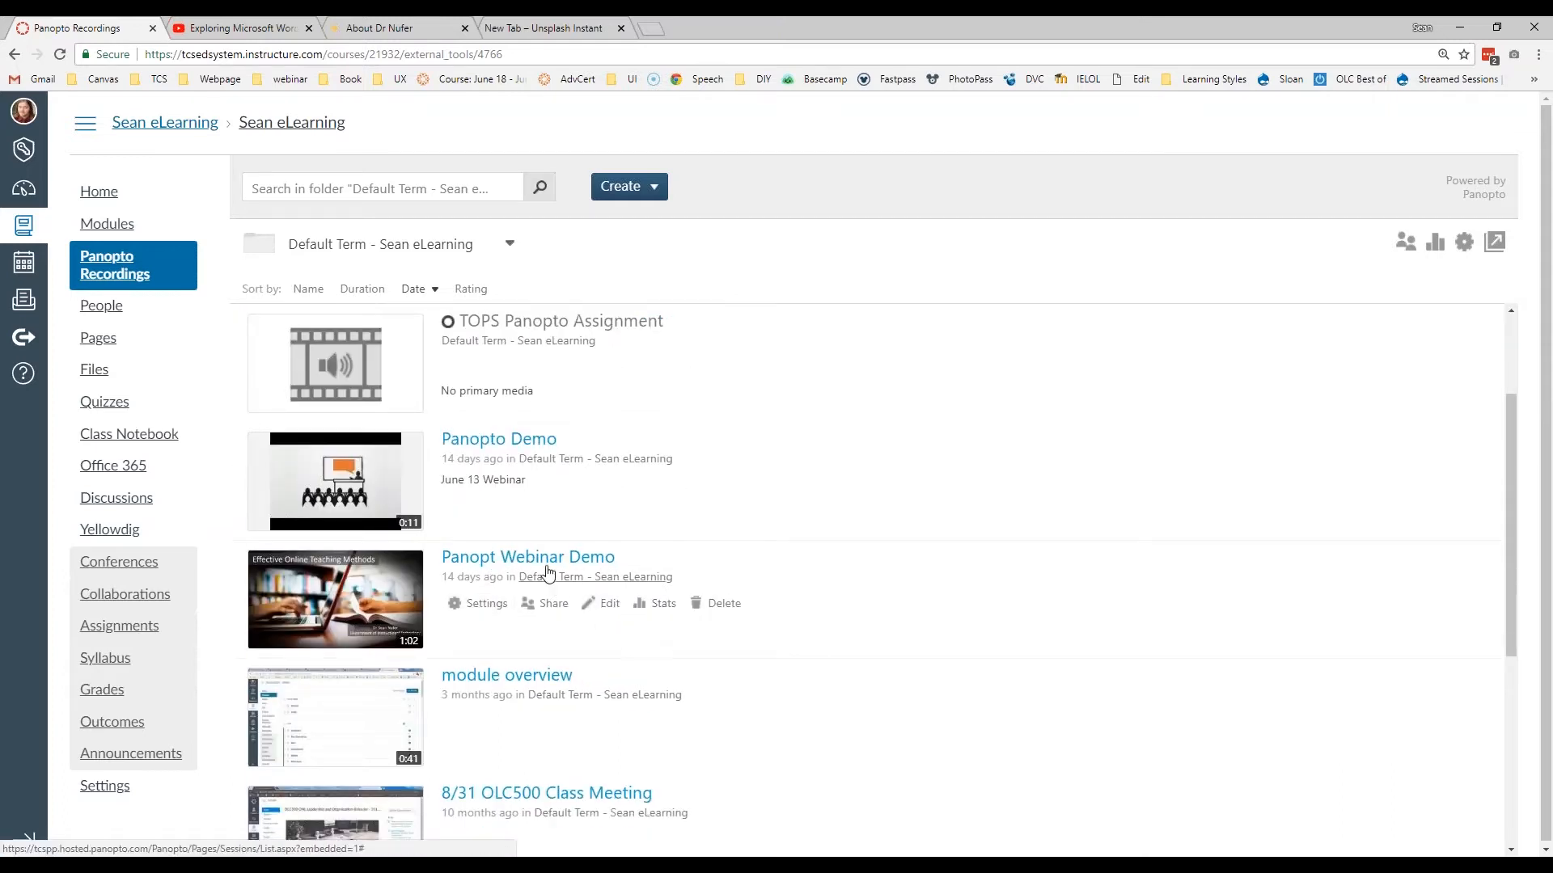
scroll(525, 405, up, 3)
click(511, 246)
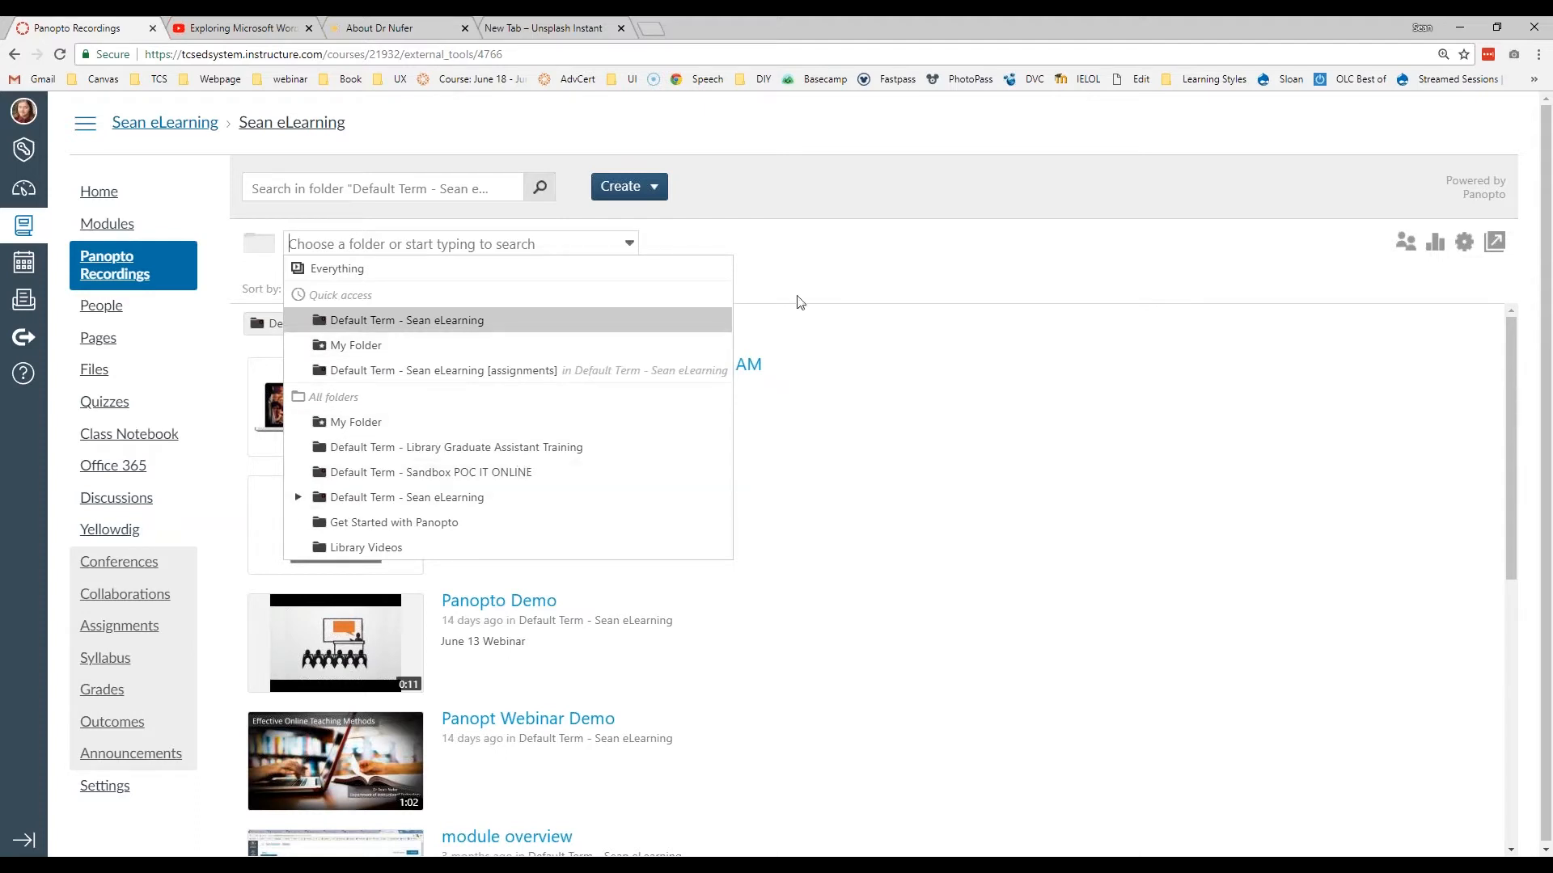
click(789, 259)
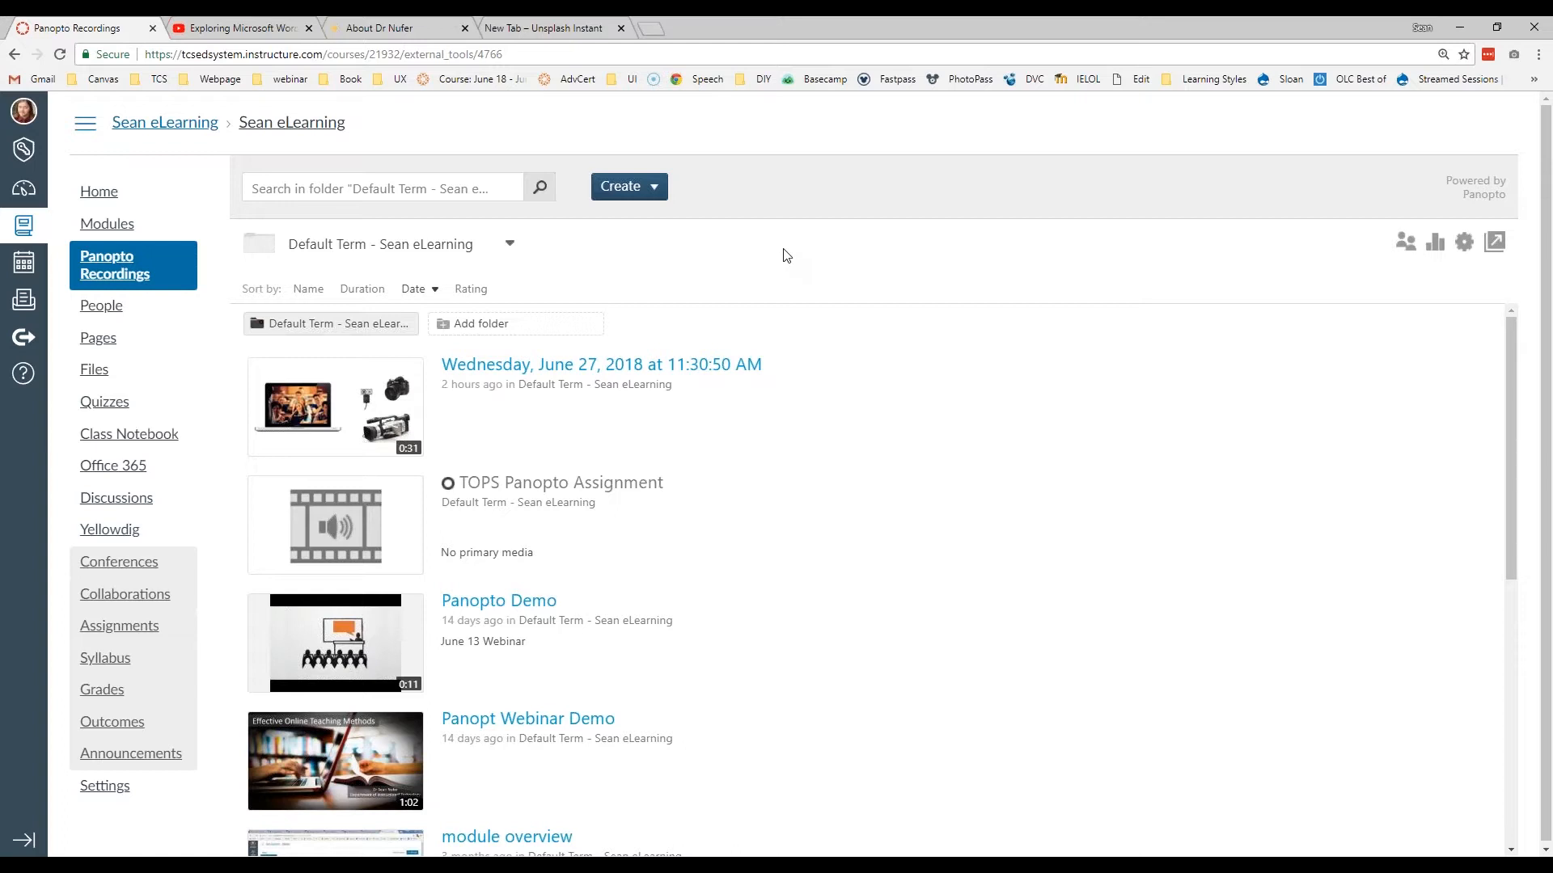
Step: Start recording setup for a new session in the Panopto desktop recorder and reposition its window over the course page
mouse_move(406, 371)
click(662, 190)
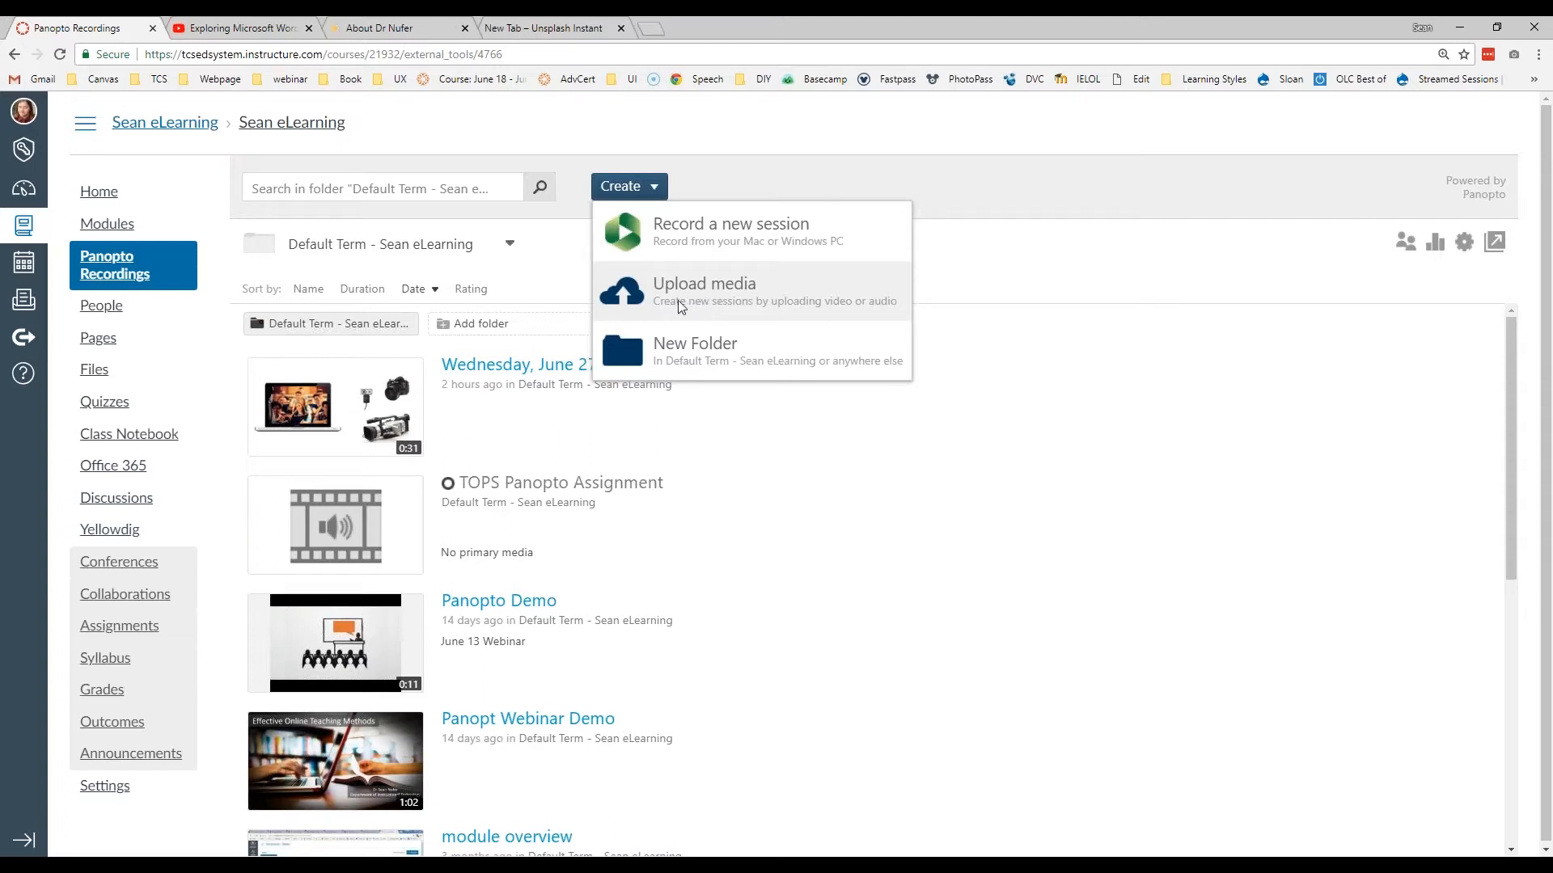
click(727, 237)
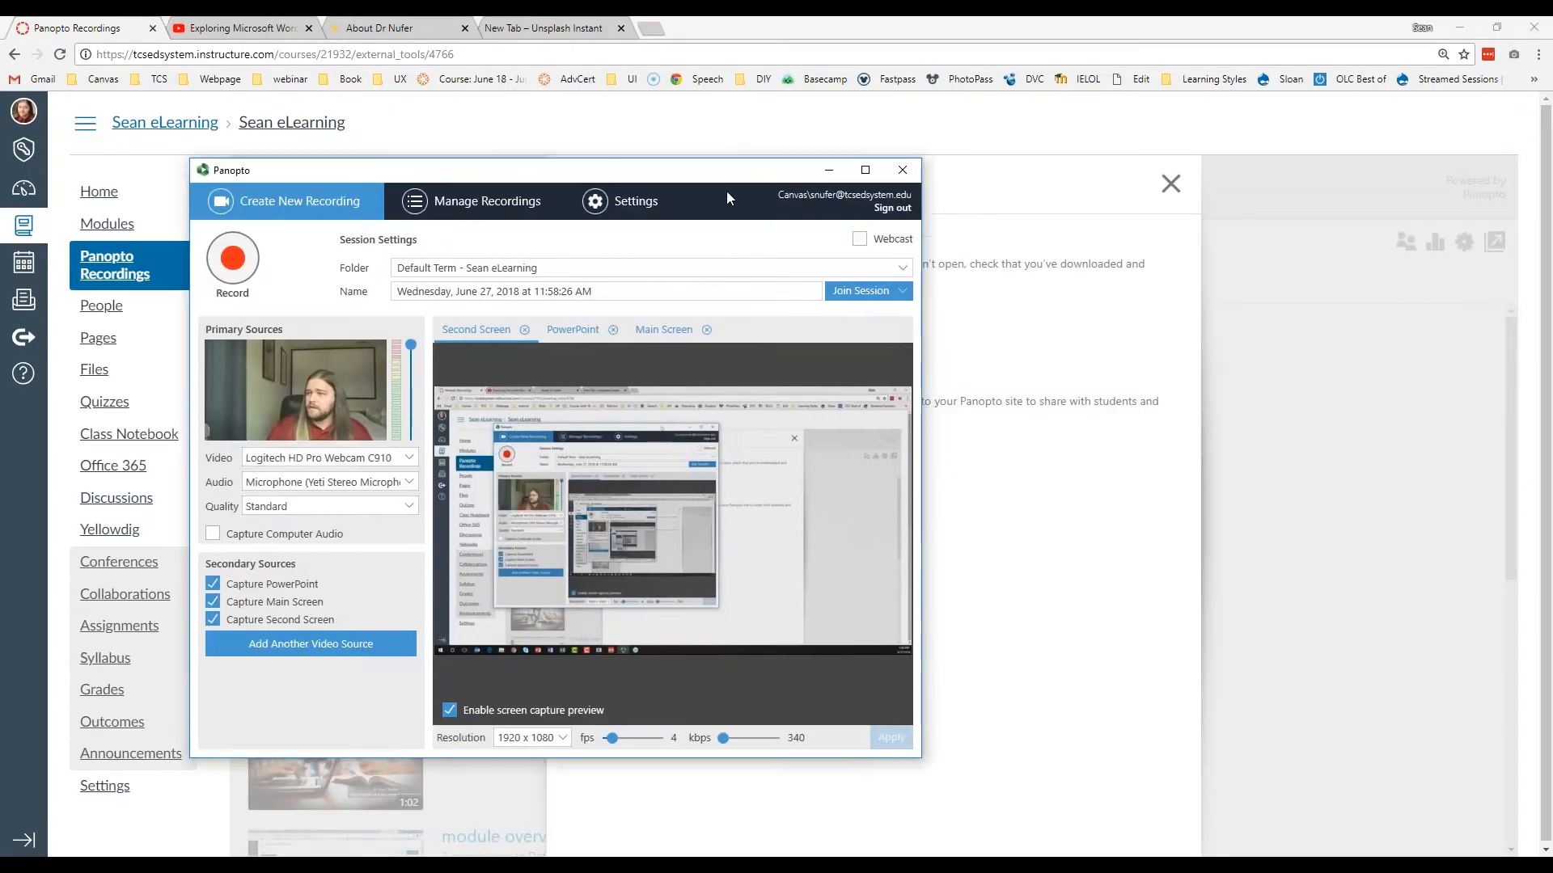
drag(730, 169, 1333, 229)
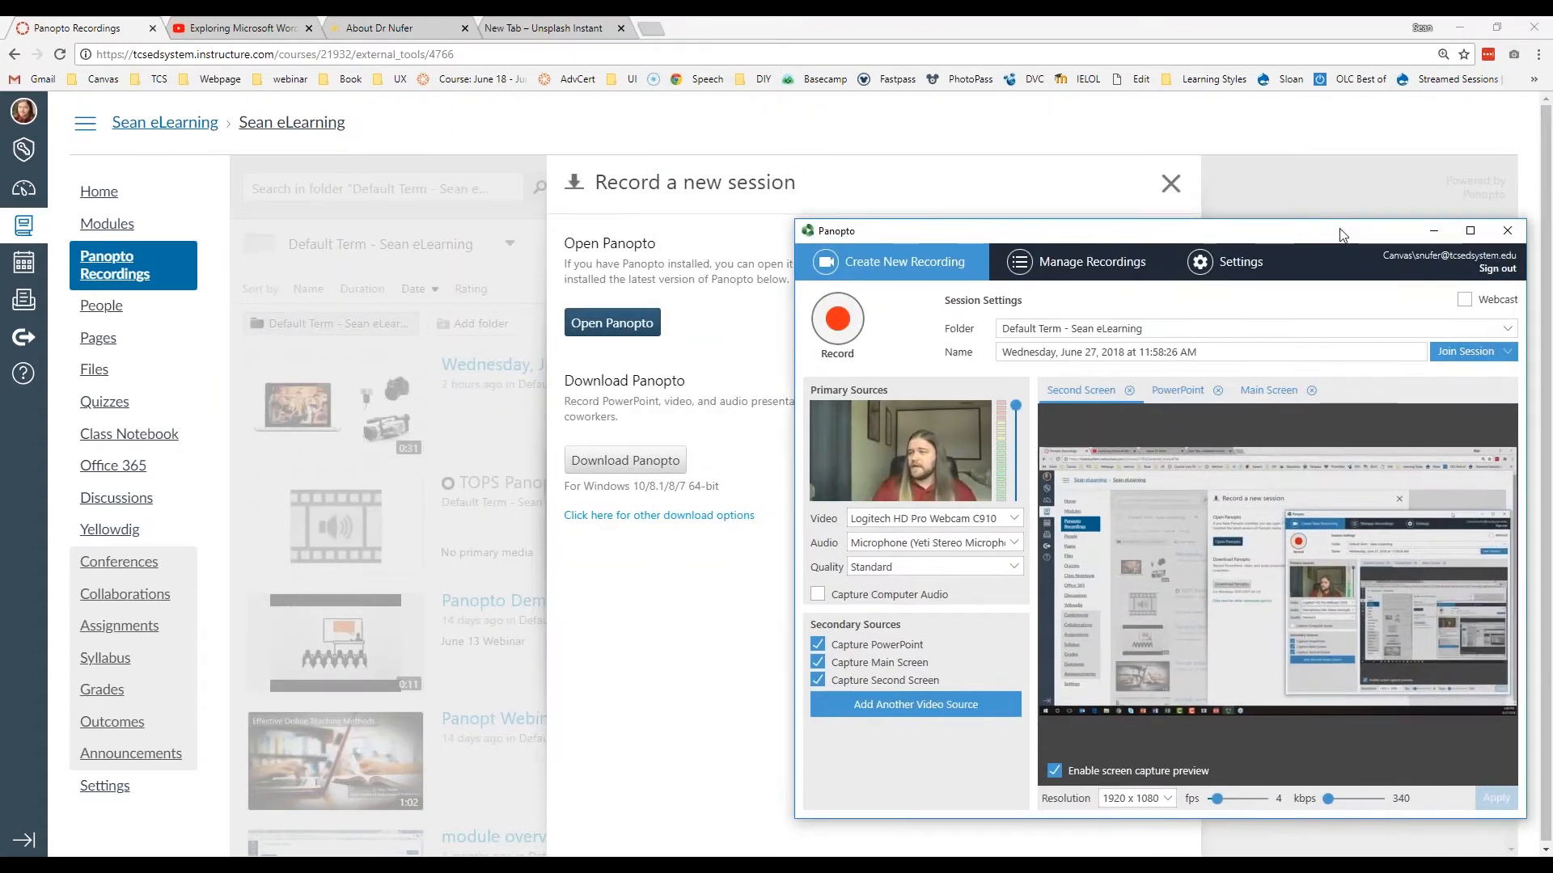
drag(1201, 240, 1526, 246)
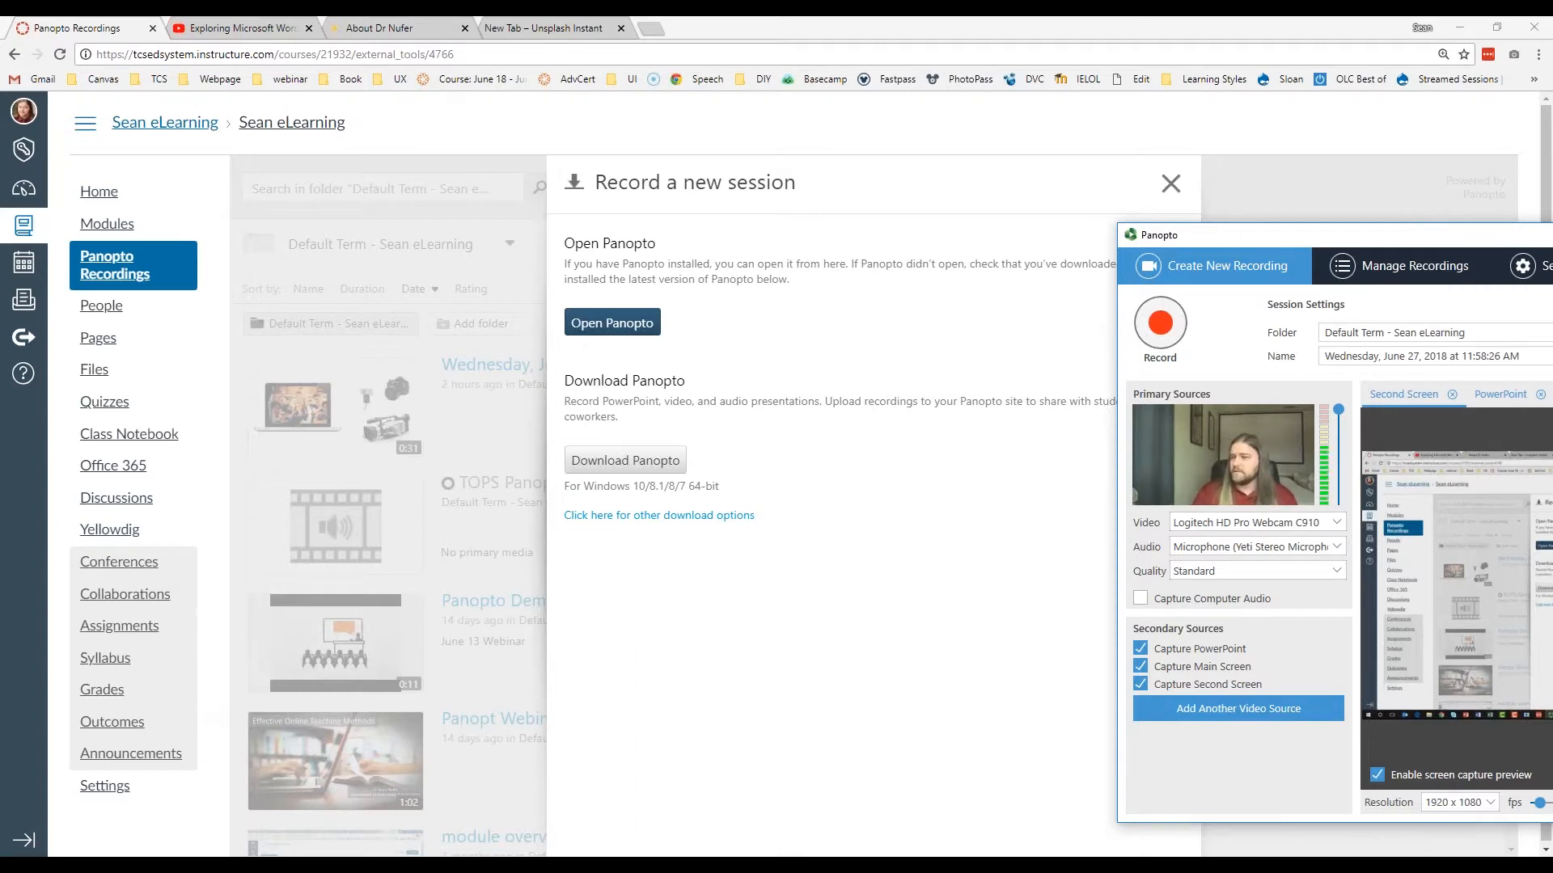
drag(1366, 239, 450, 133)
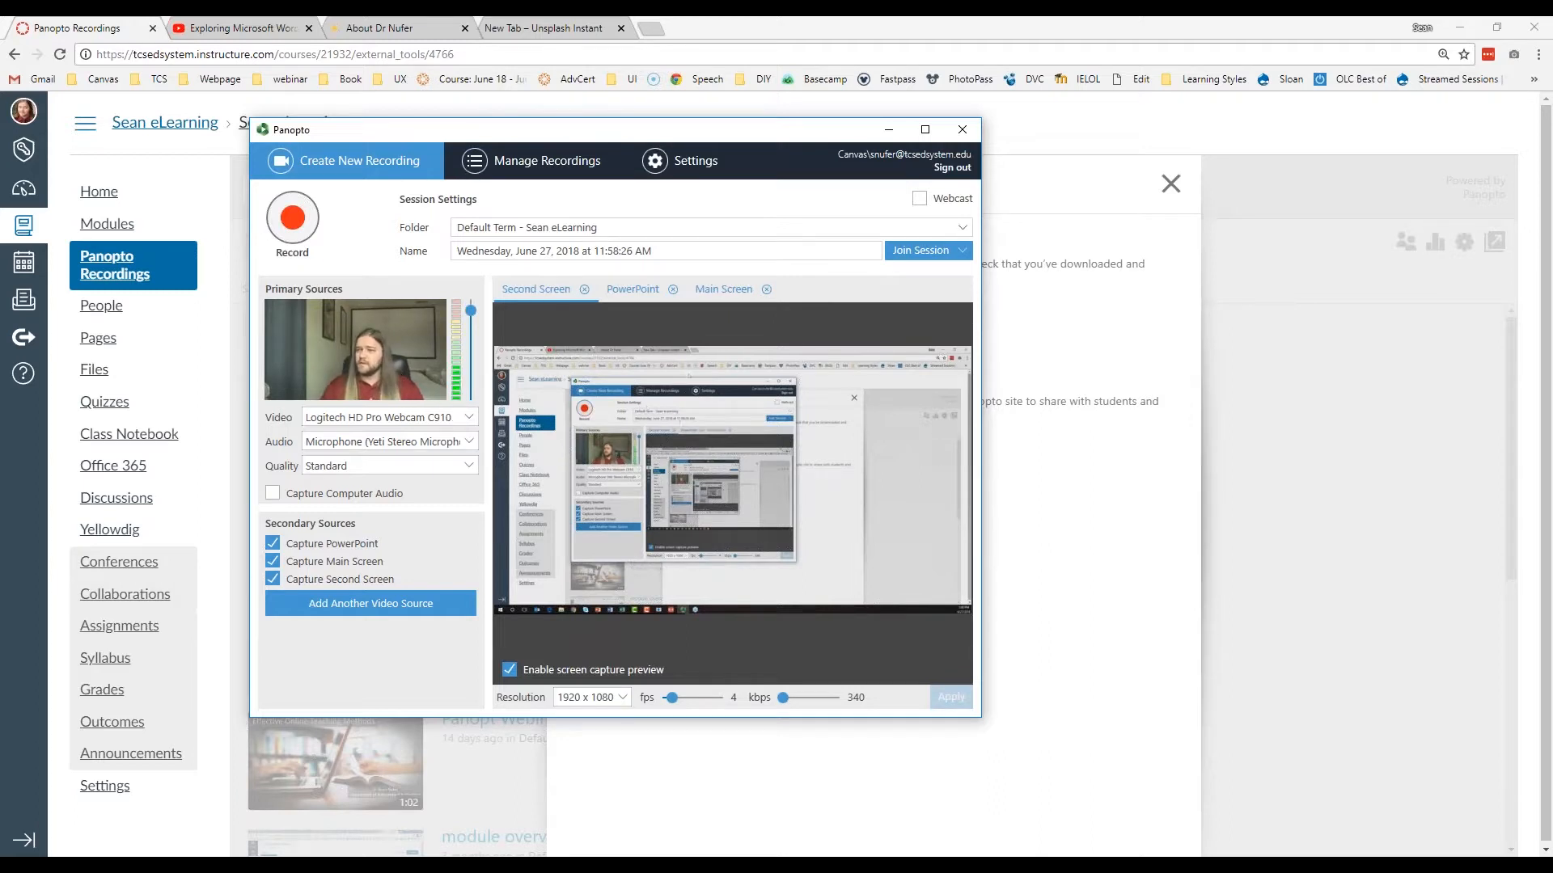
Step: Select the eLearning course's Default Term folder for the recording and name the session Panopto June Webinar
click(964, 227)
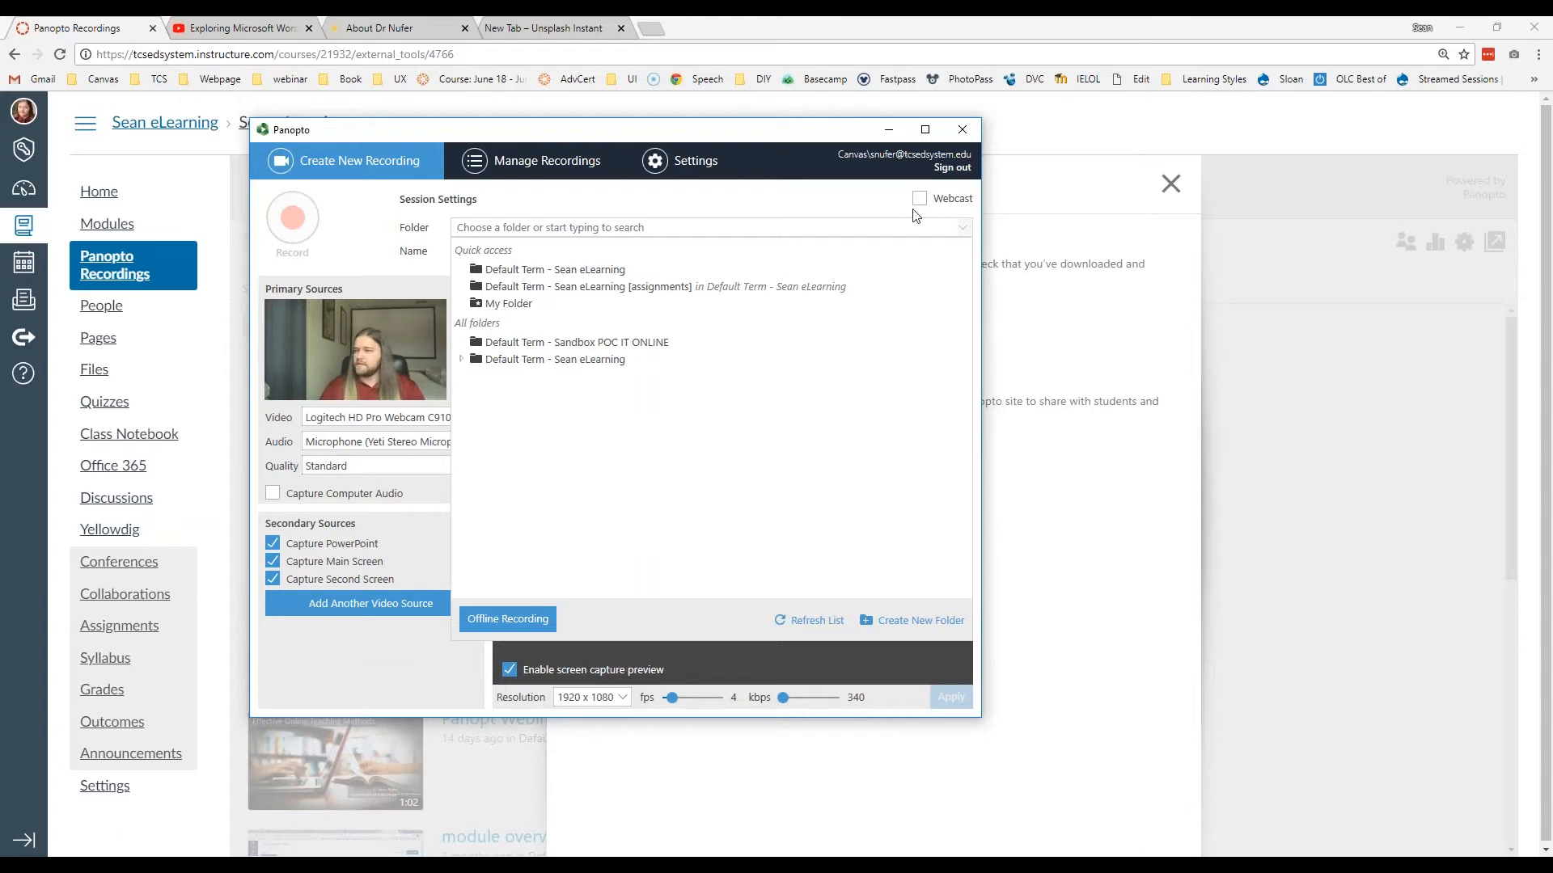
click(516, 270)
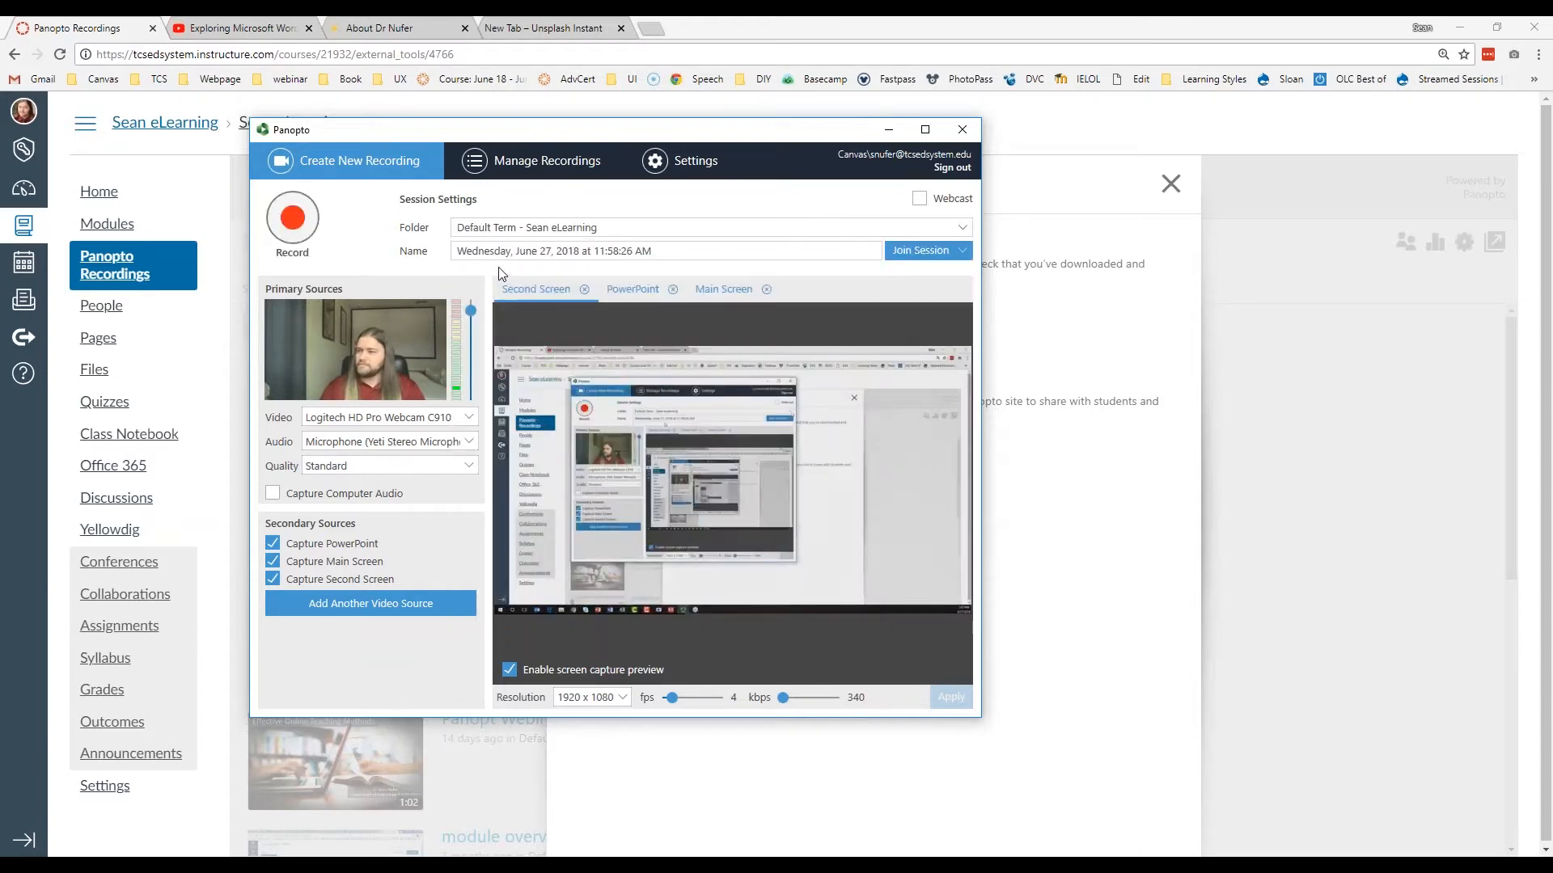
triple_click(664, 251)
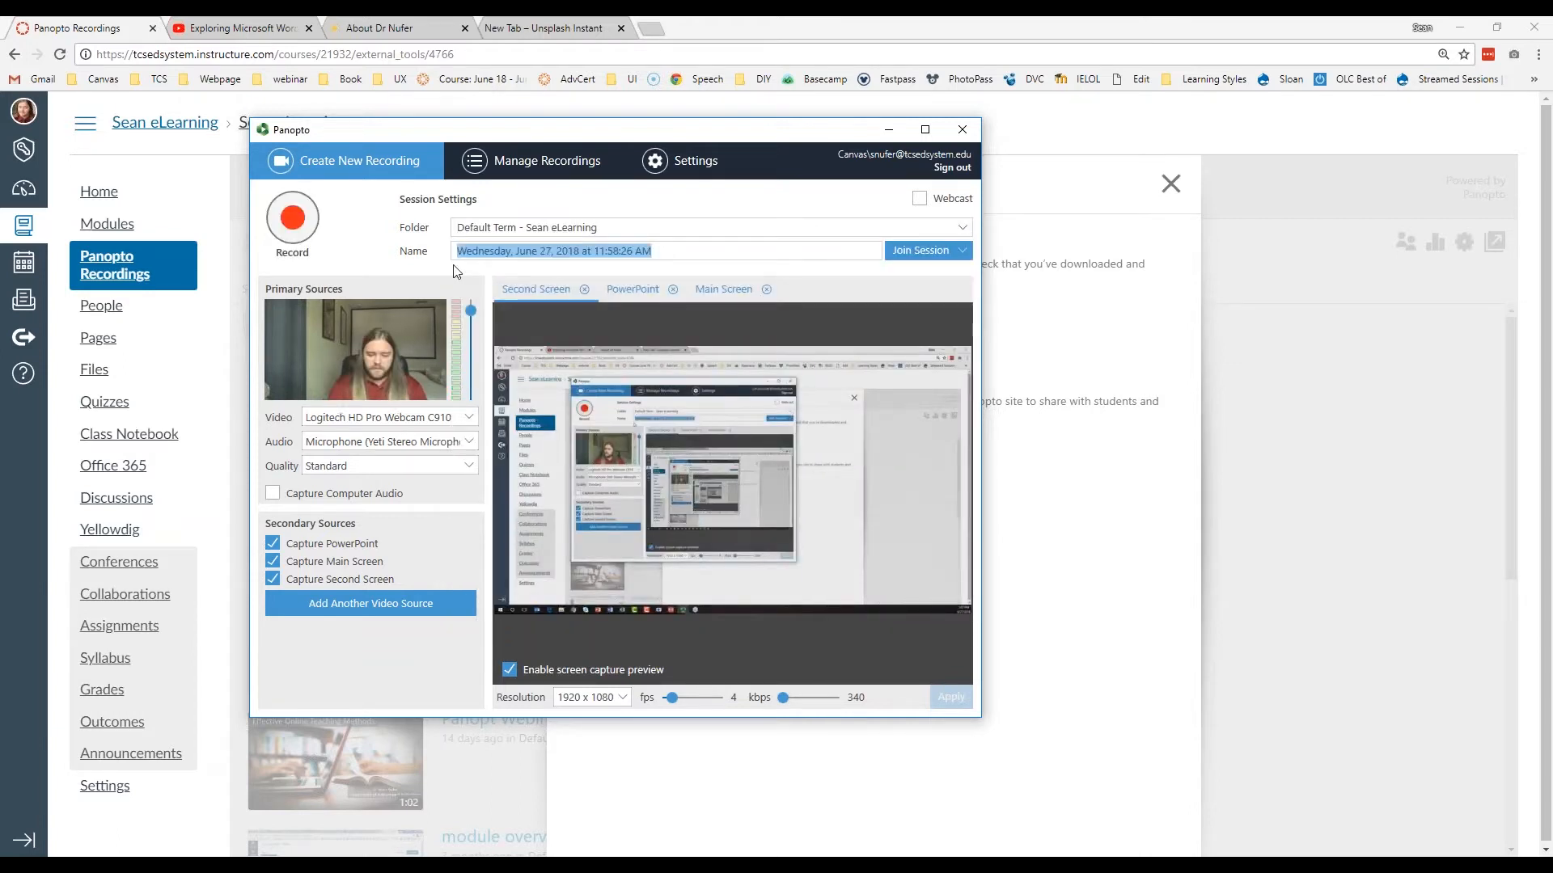
text(Panopto Webinar)
key(ctrl+Left)
text(June)
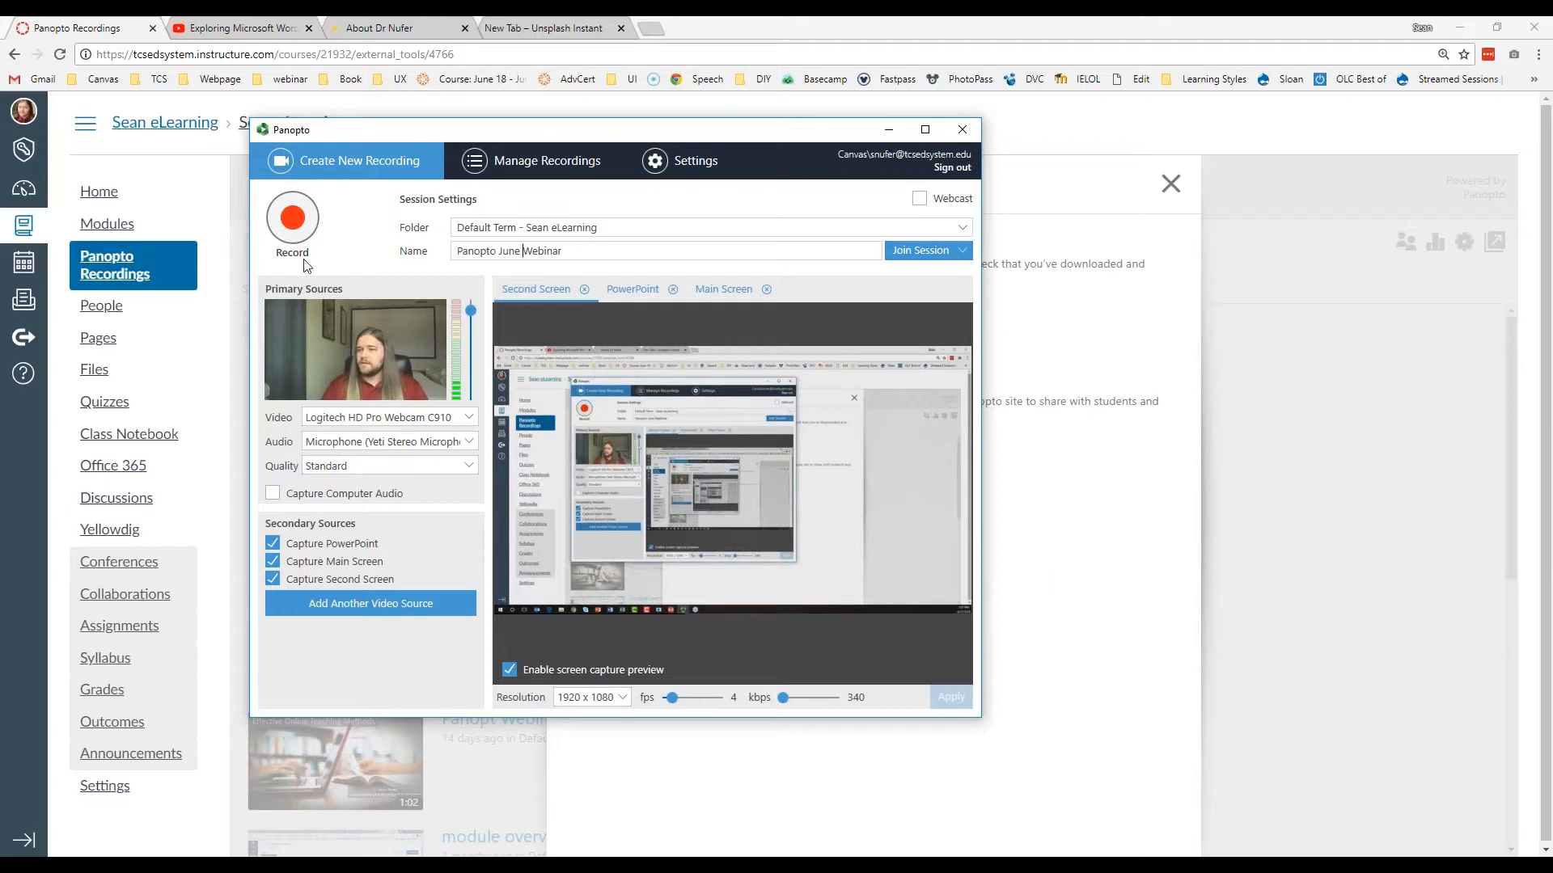
click(522, 251)
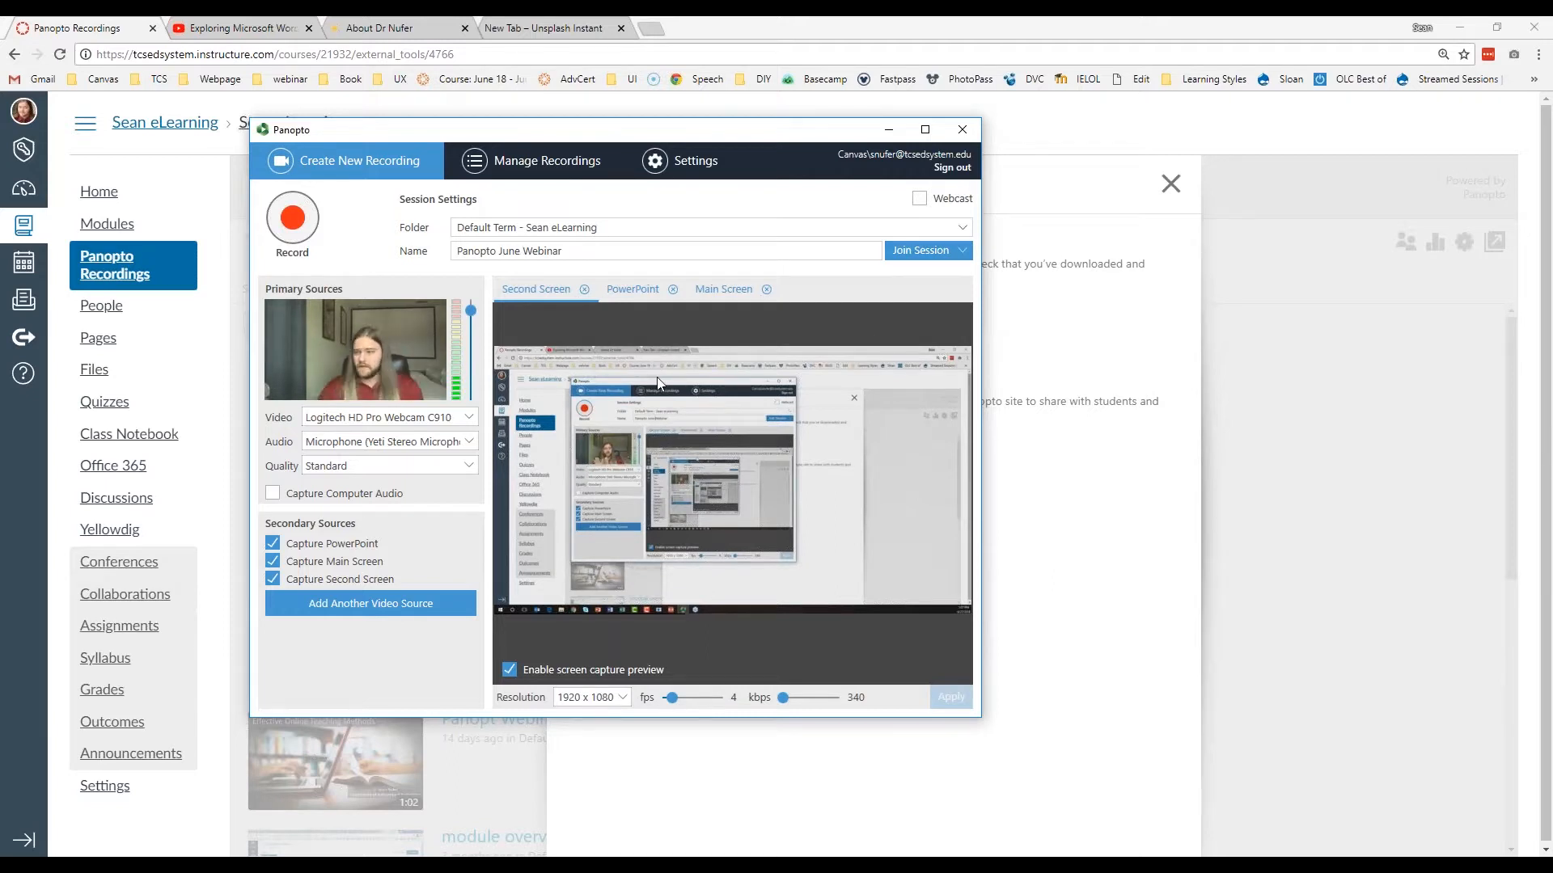
Step: Select Logitech HD Pro Webcam C910 as the video source and Microphone (Yeti Stereo Microphone) as the audio source
drag(634, 137, 411, 74)
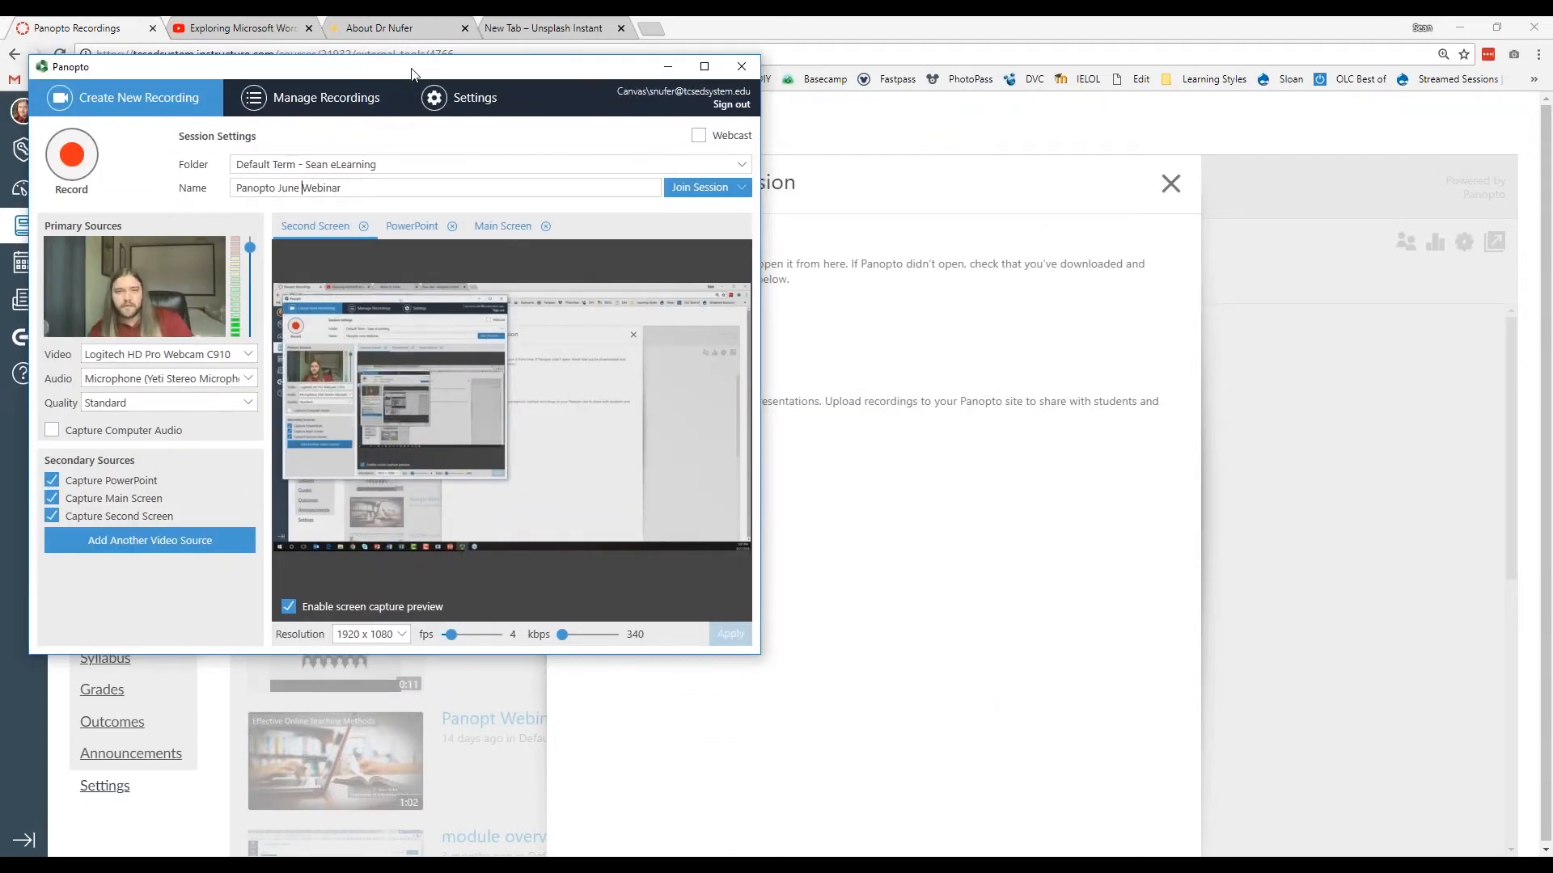
click(302, 188)
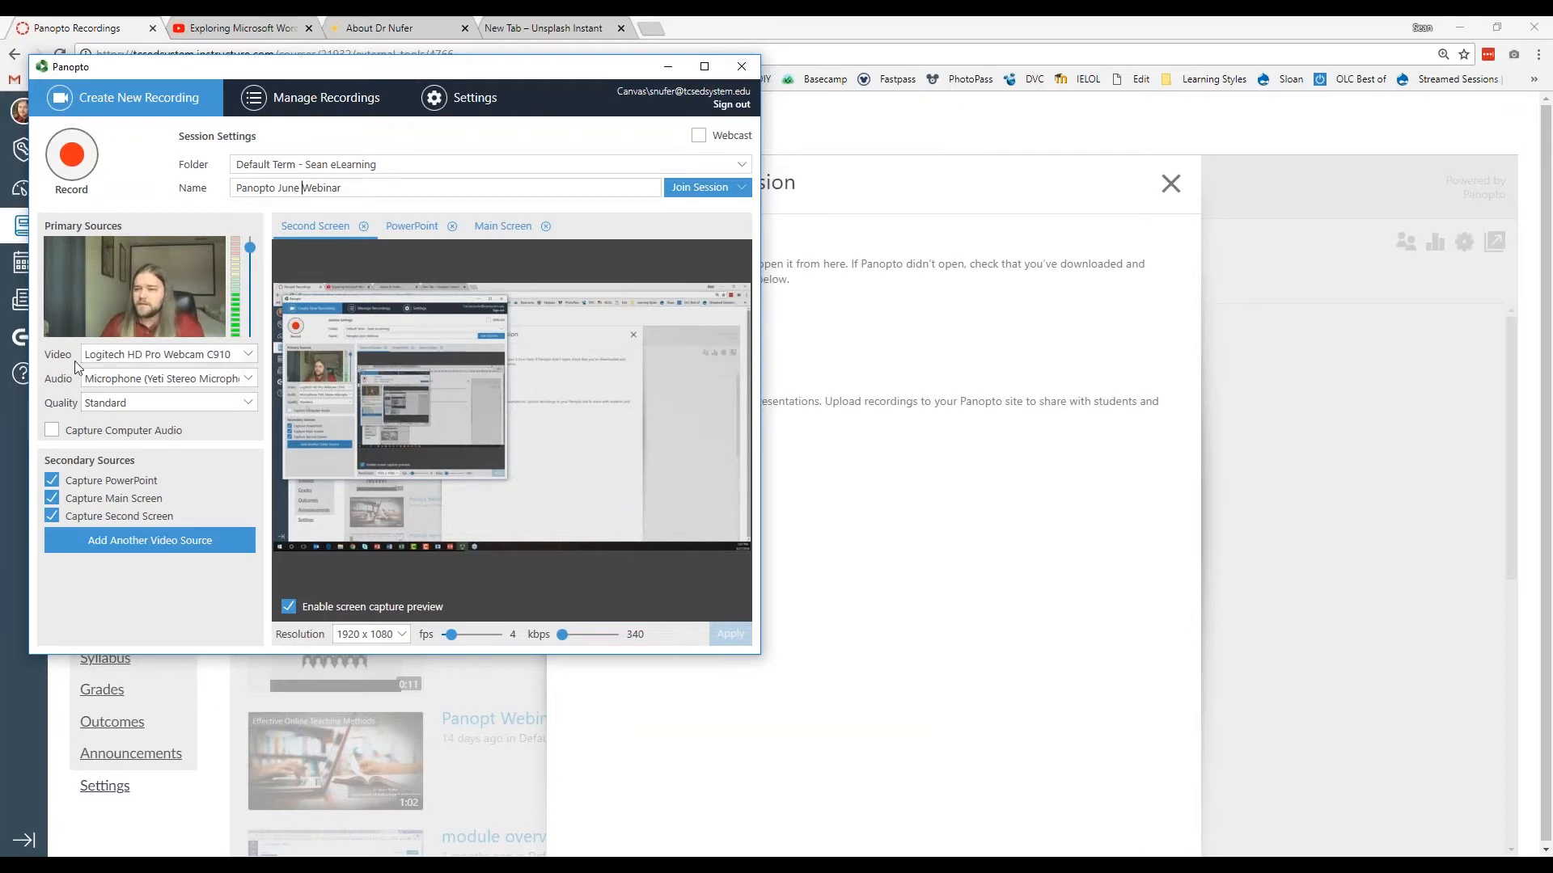
click(247, 357)
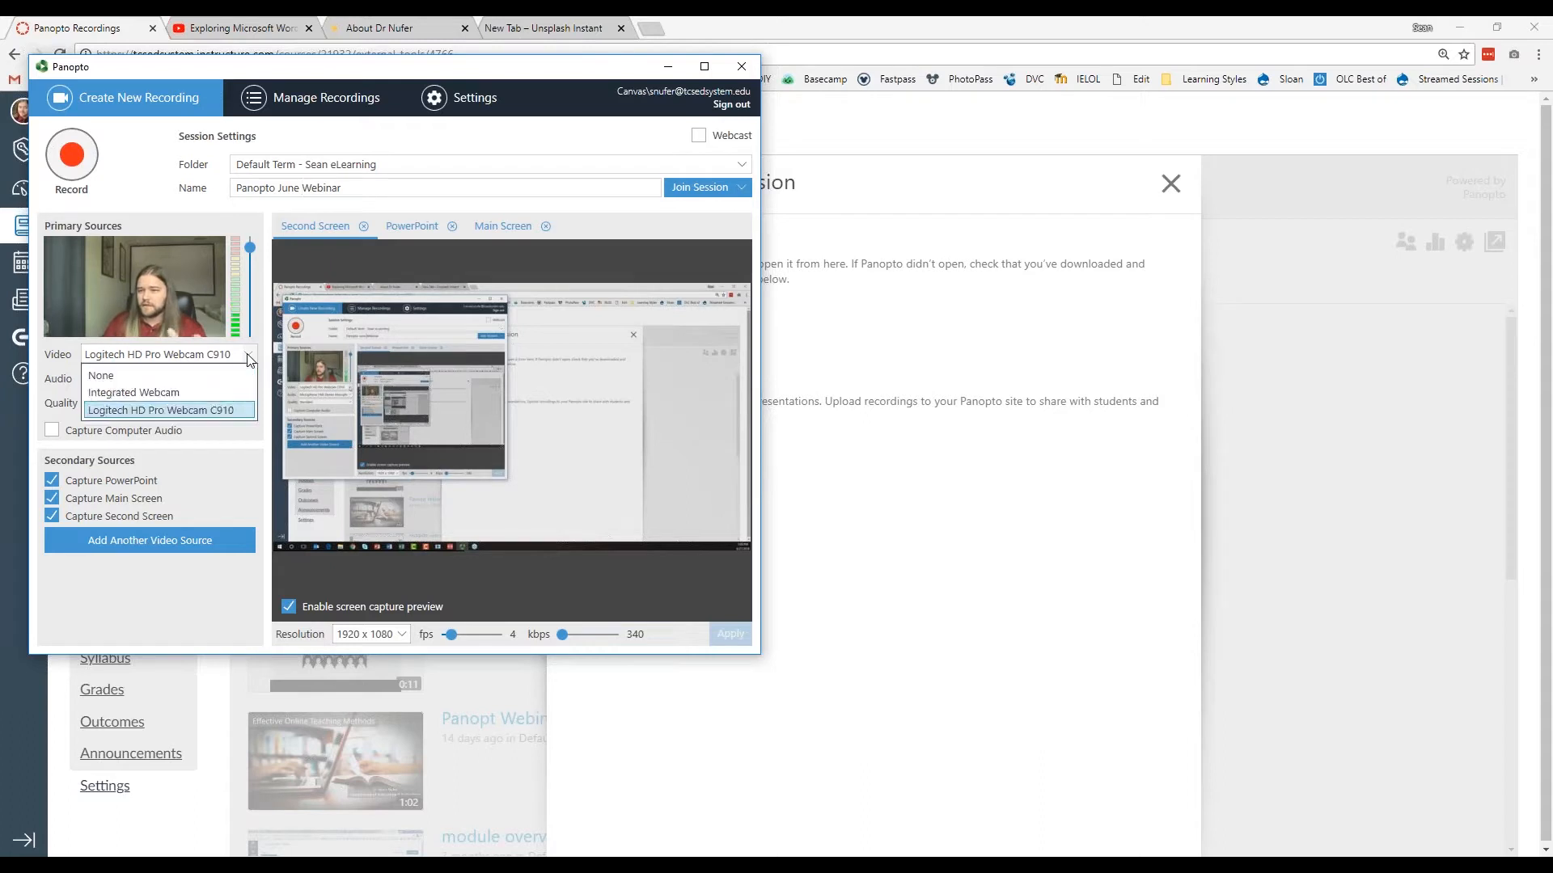
click(163, 411)
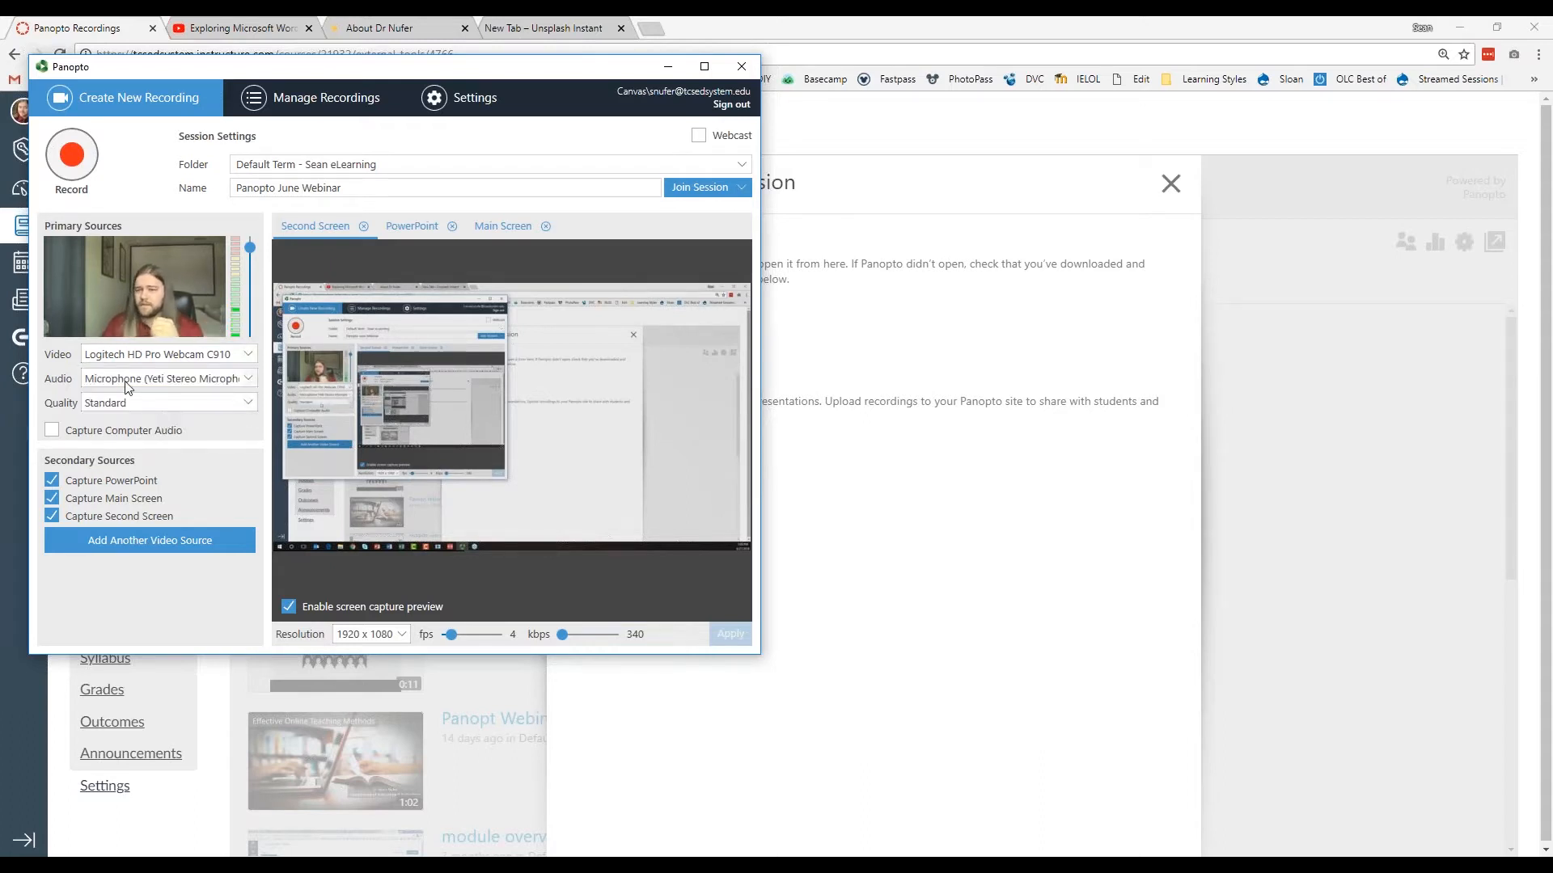
click(250, 380)
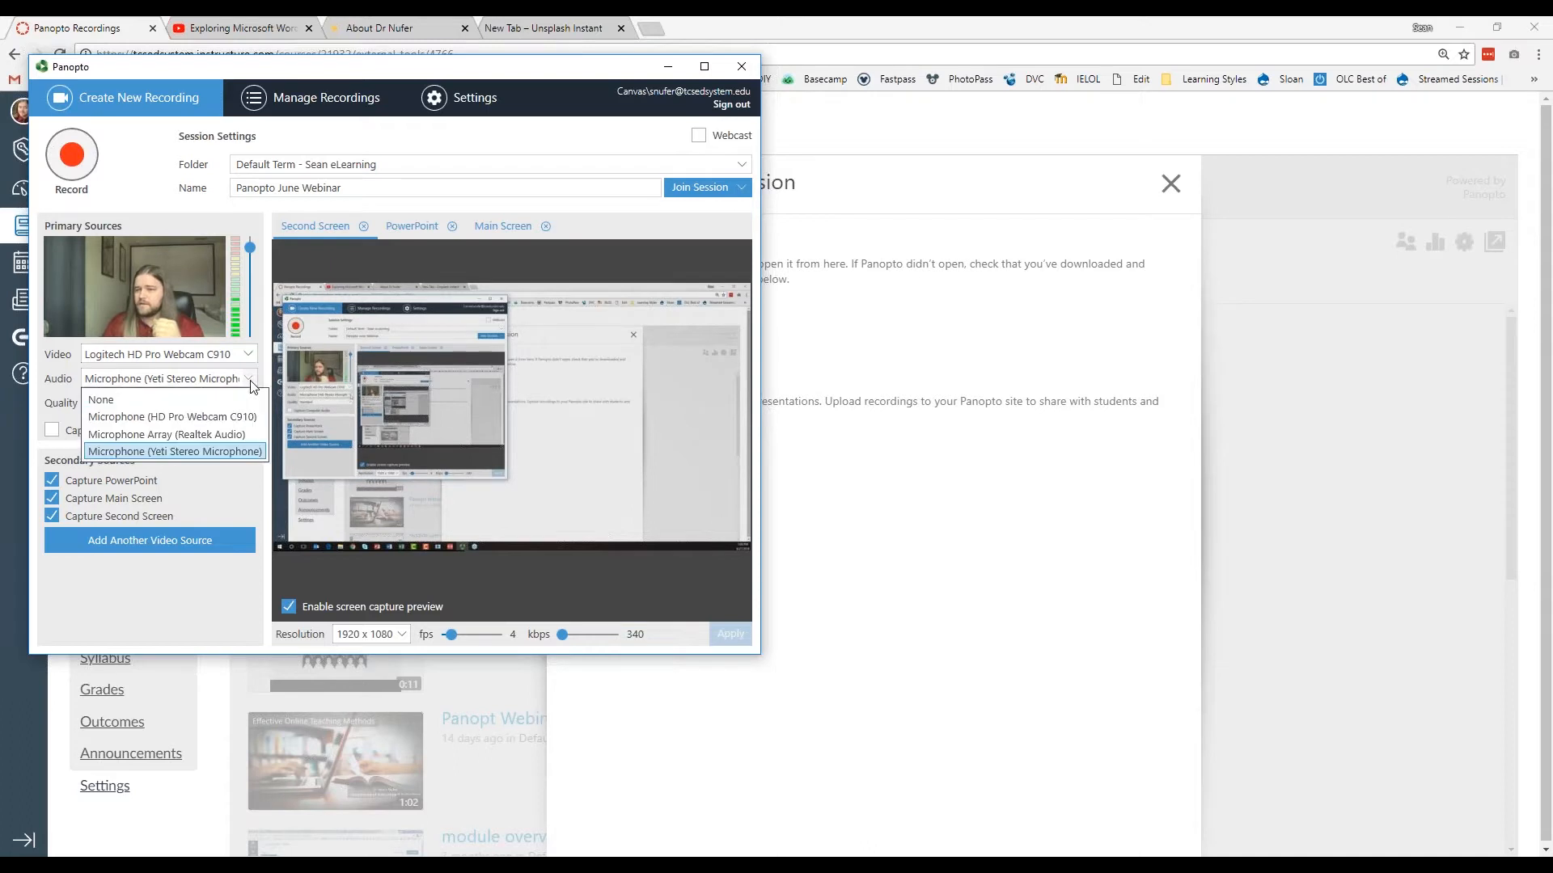
click(184, 449)
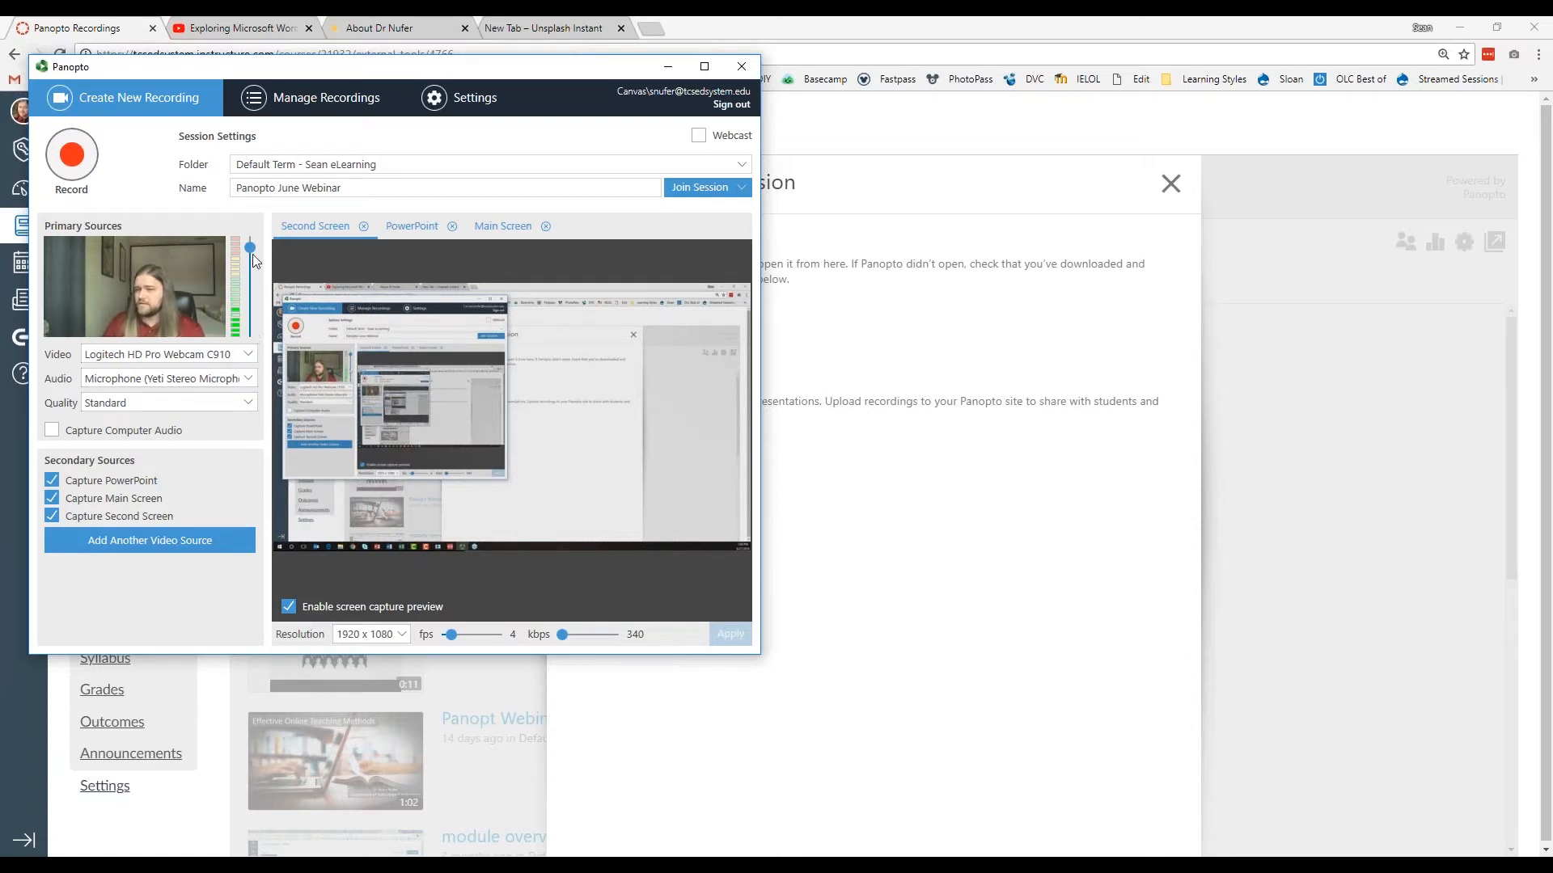
Step: Test lower and higher microphone volume levels and leave the volume near its maximum
drag(252, 254, 242, 342)
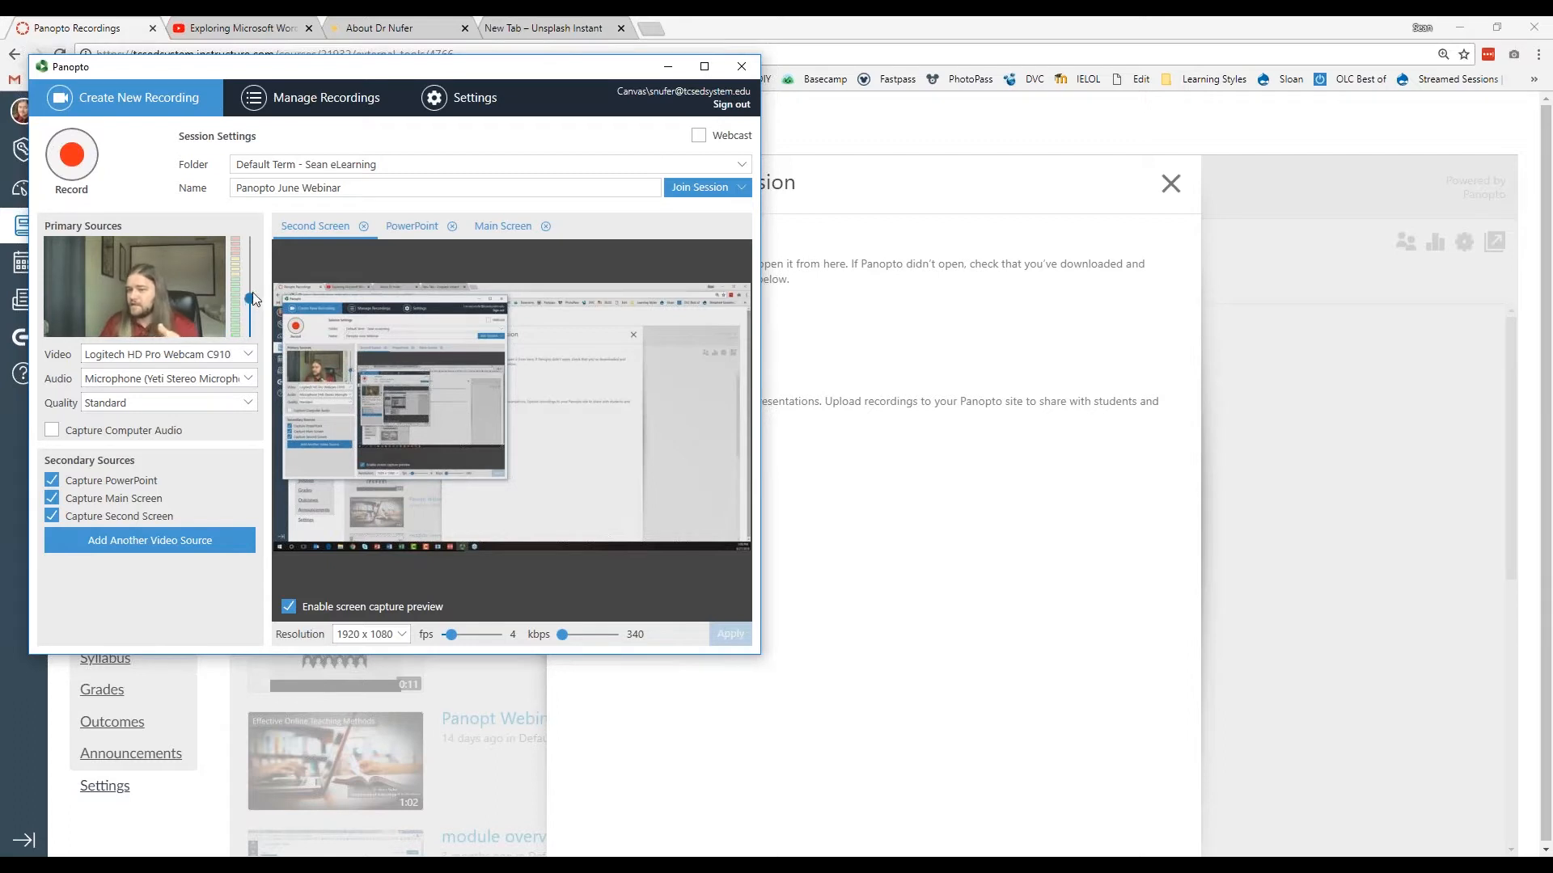
drag(253, 299, 252, 288)
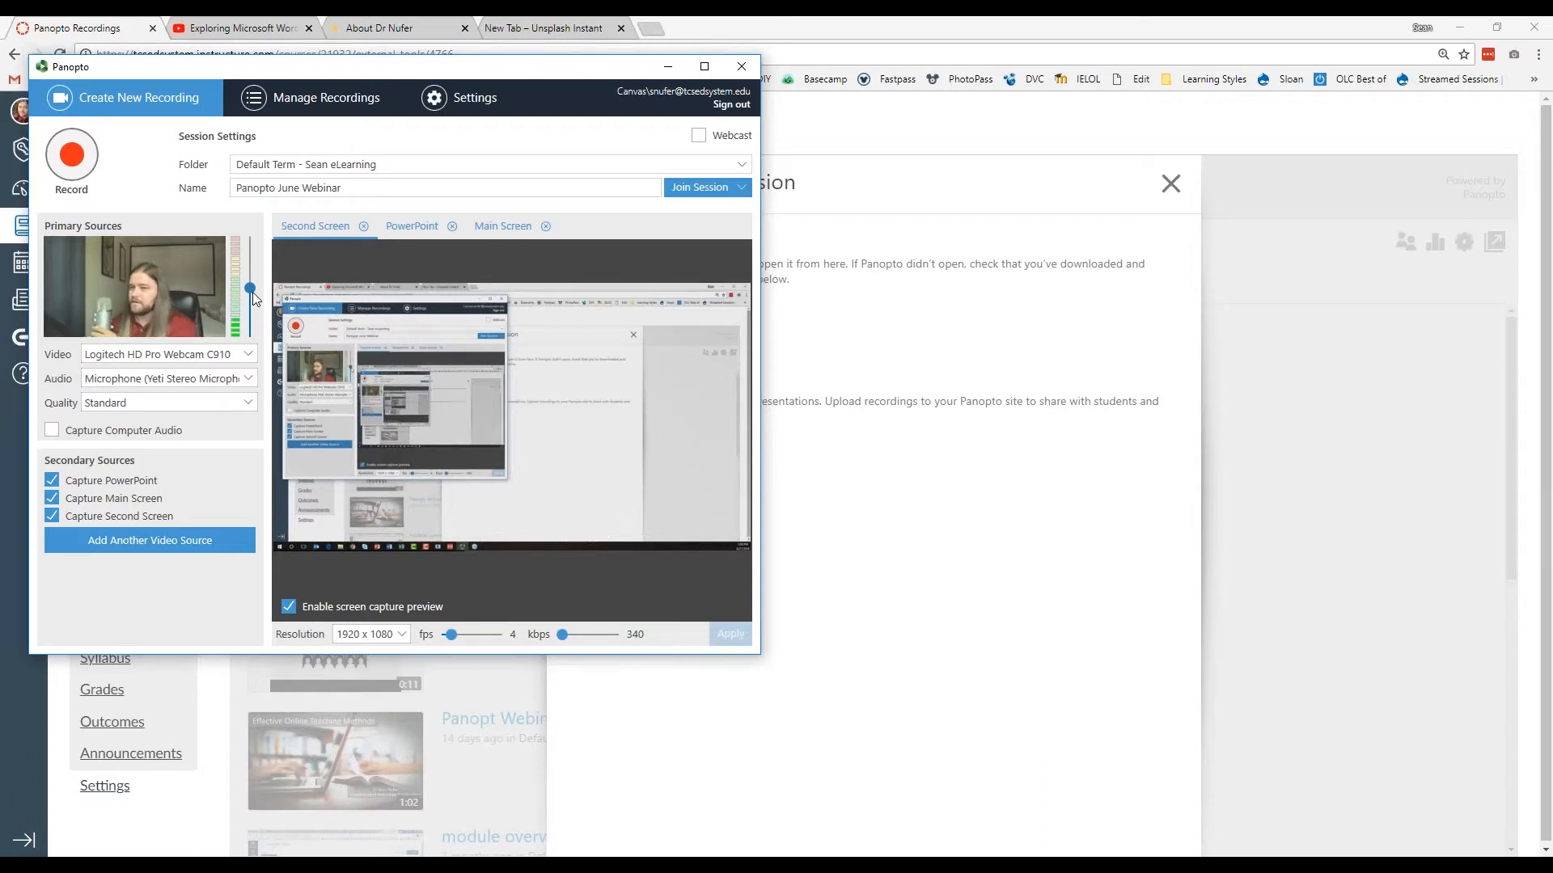
drag(250, 287, 251, 252)
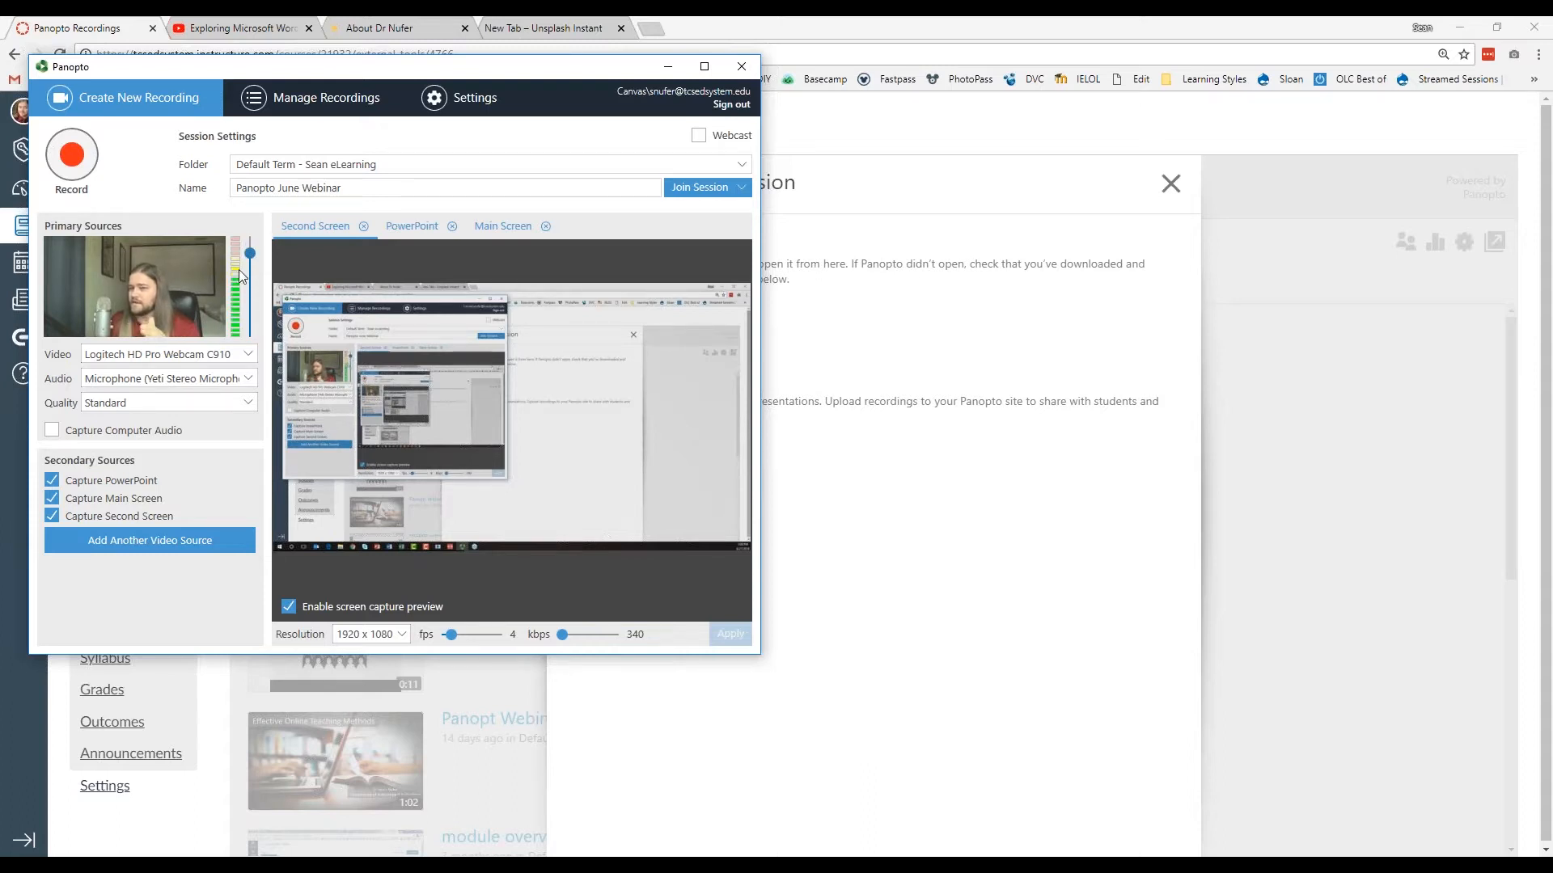
drag(250, 255, 253, 276)
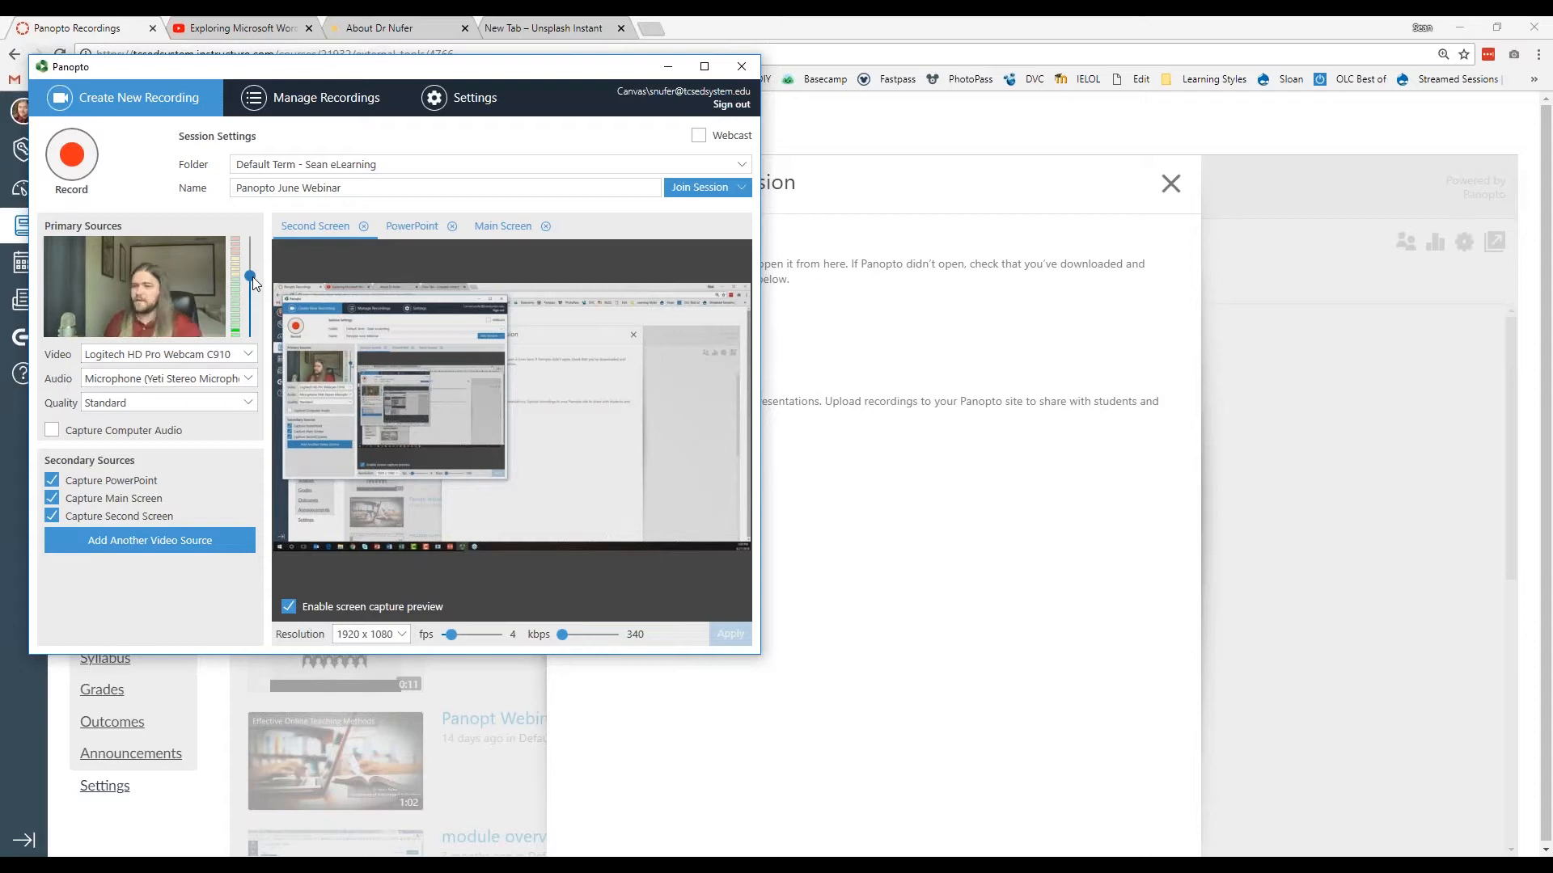
drag(252, 277, 252, 259)
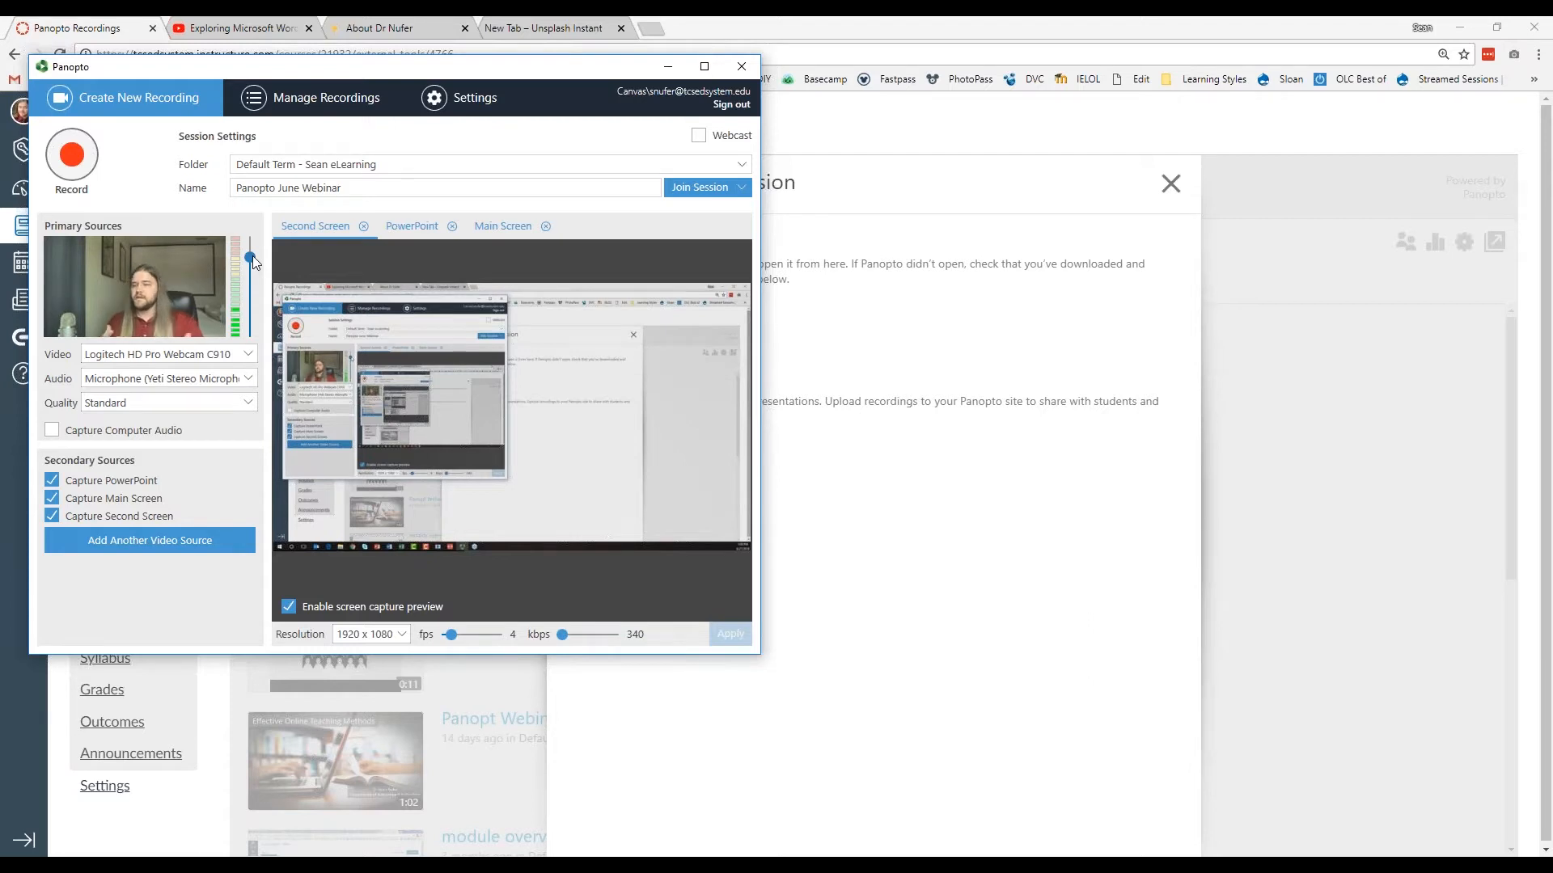
drag(252, 255, 253, 248)
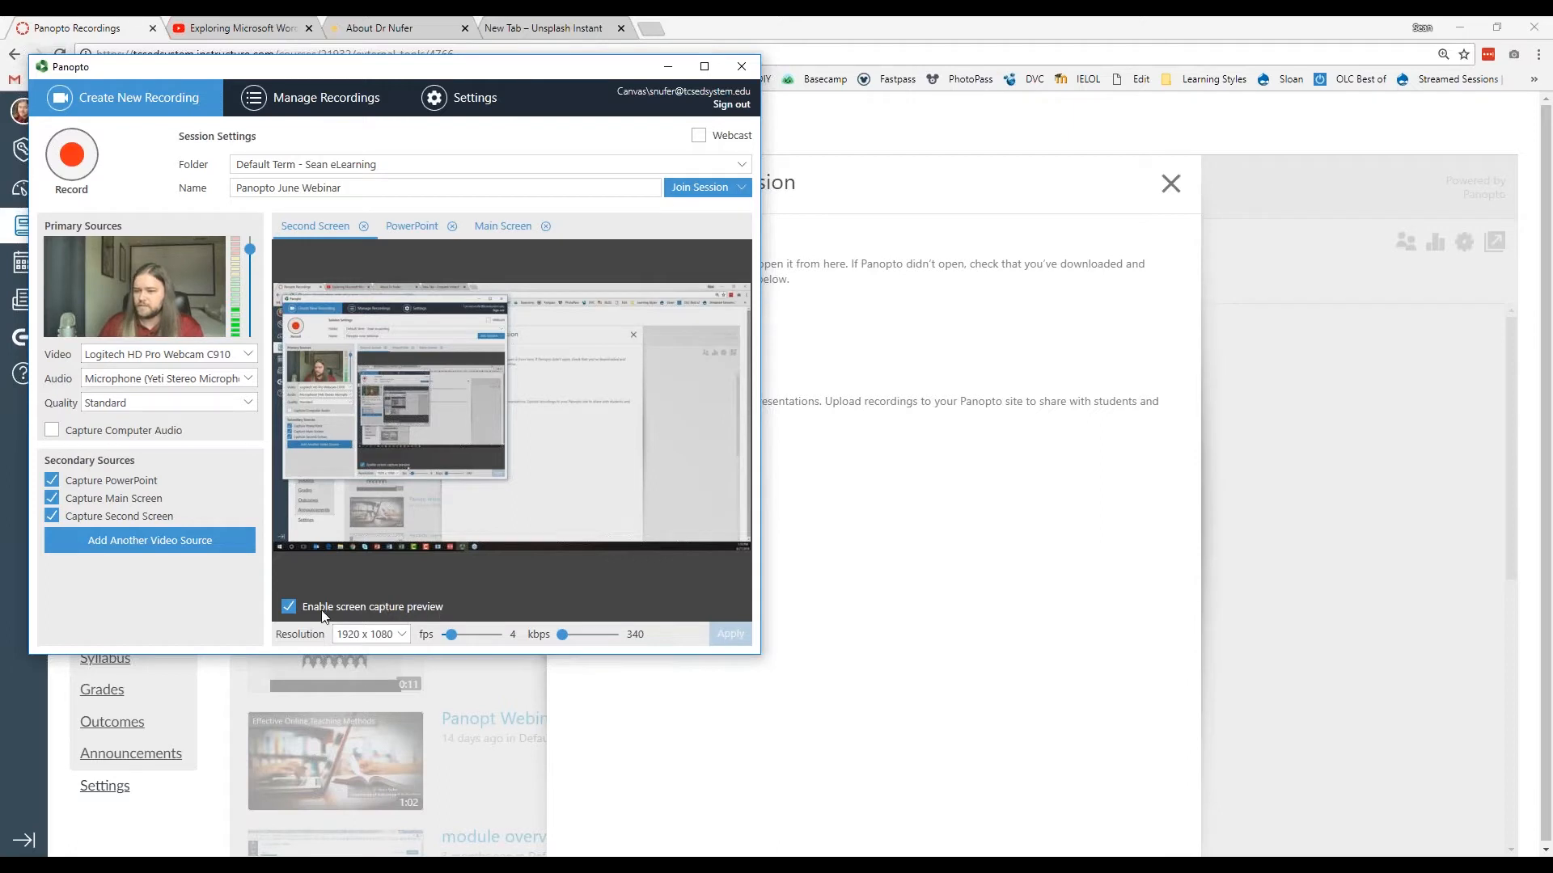
Step: Compare the capture previews of the main screen, second screen and PowerPoint, ending on the main screen preview
click(503, 227)
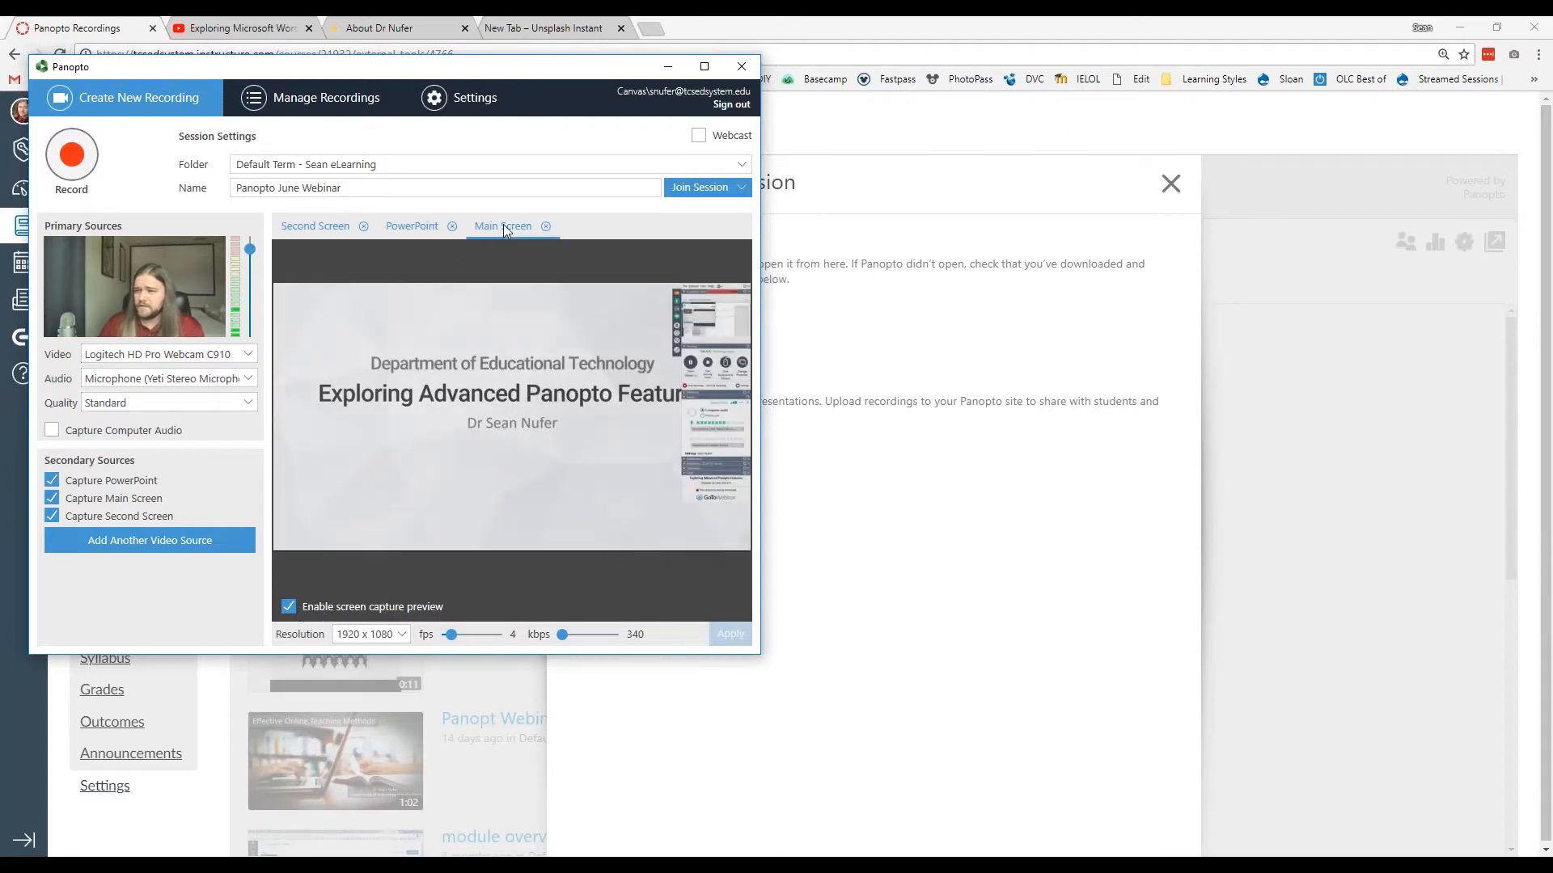
click(317, 229)
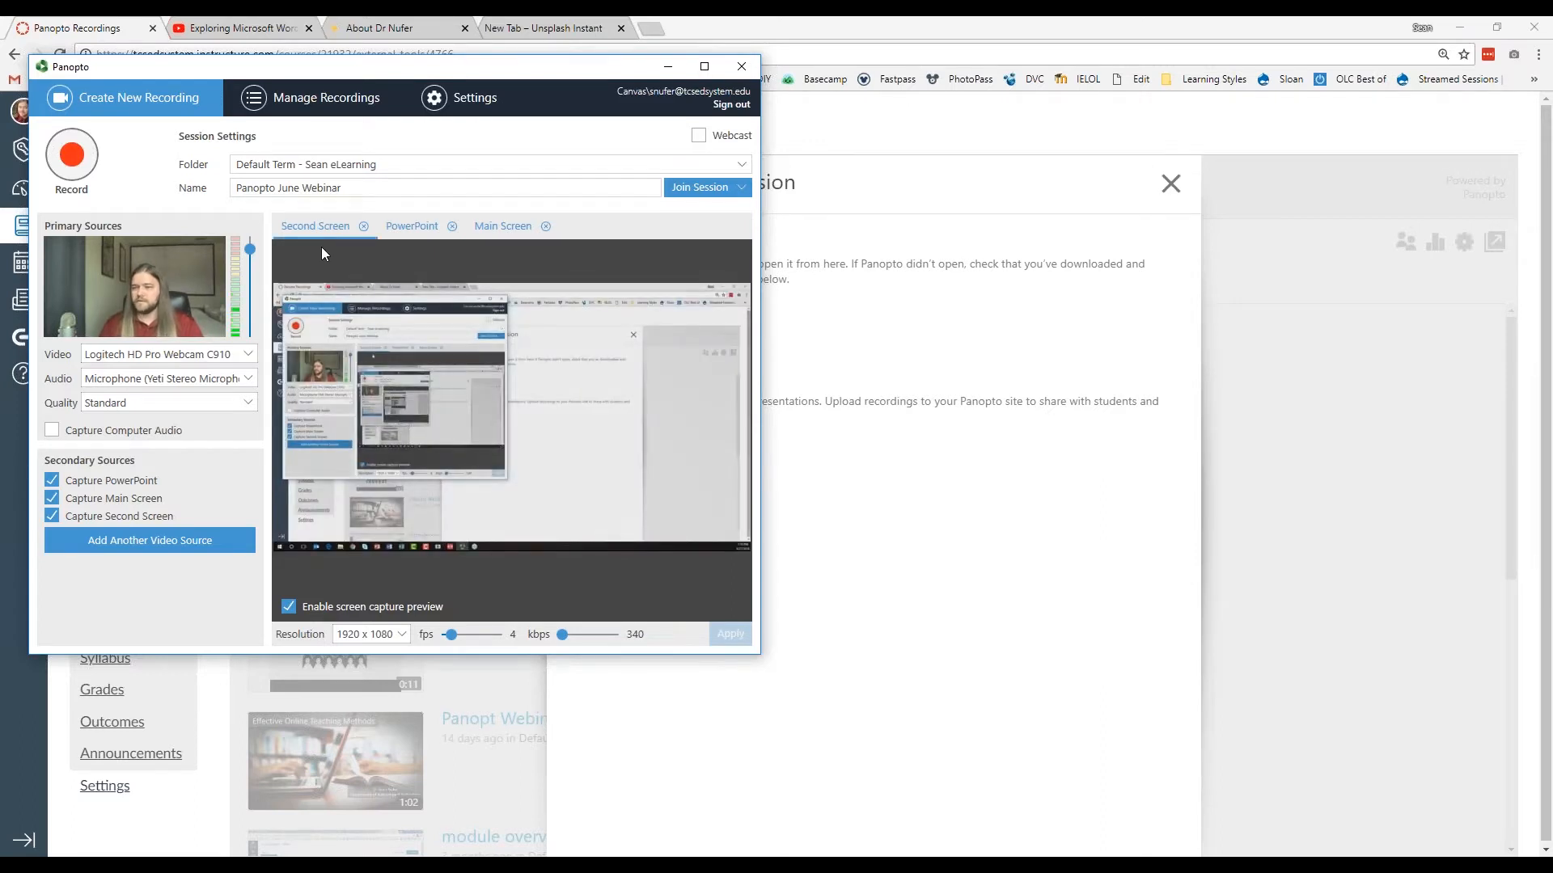
mouse_move(394, 72)
mouse_down()
mouse_move(654, 55)
mouse_move(404, 70)
mouse_up()
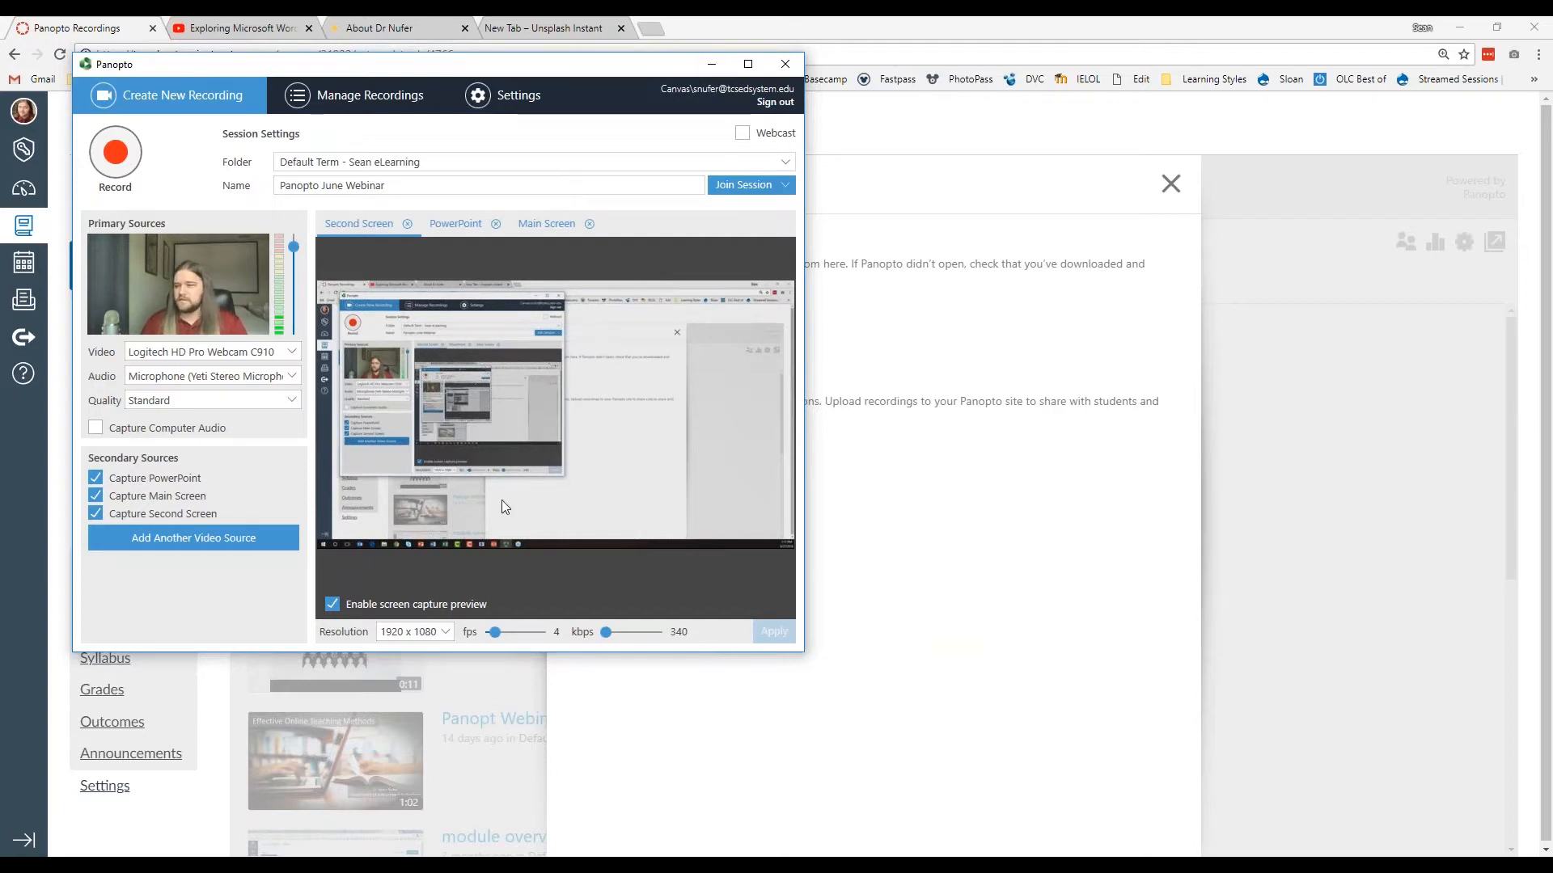
click(455, 226)
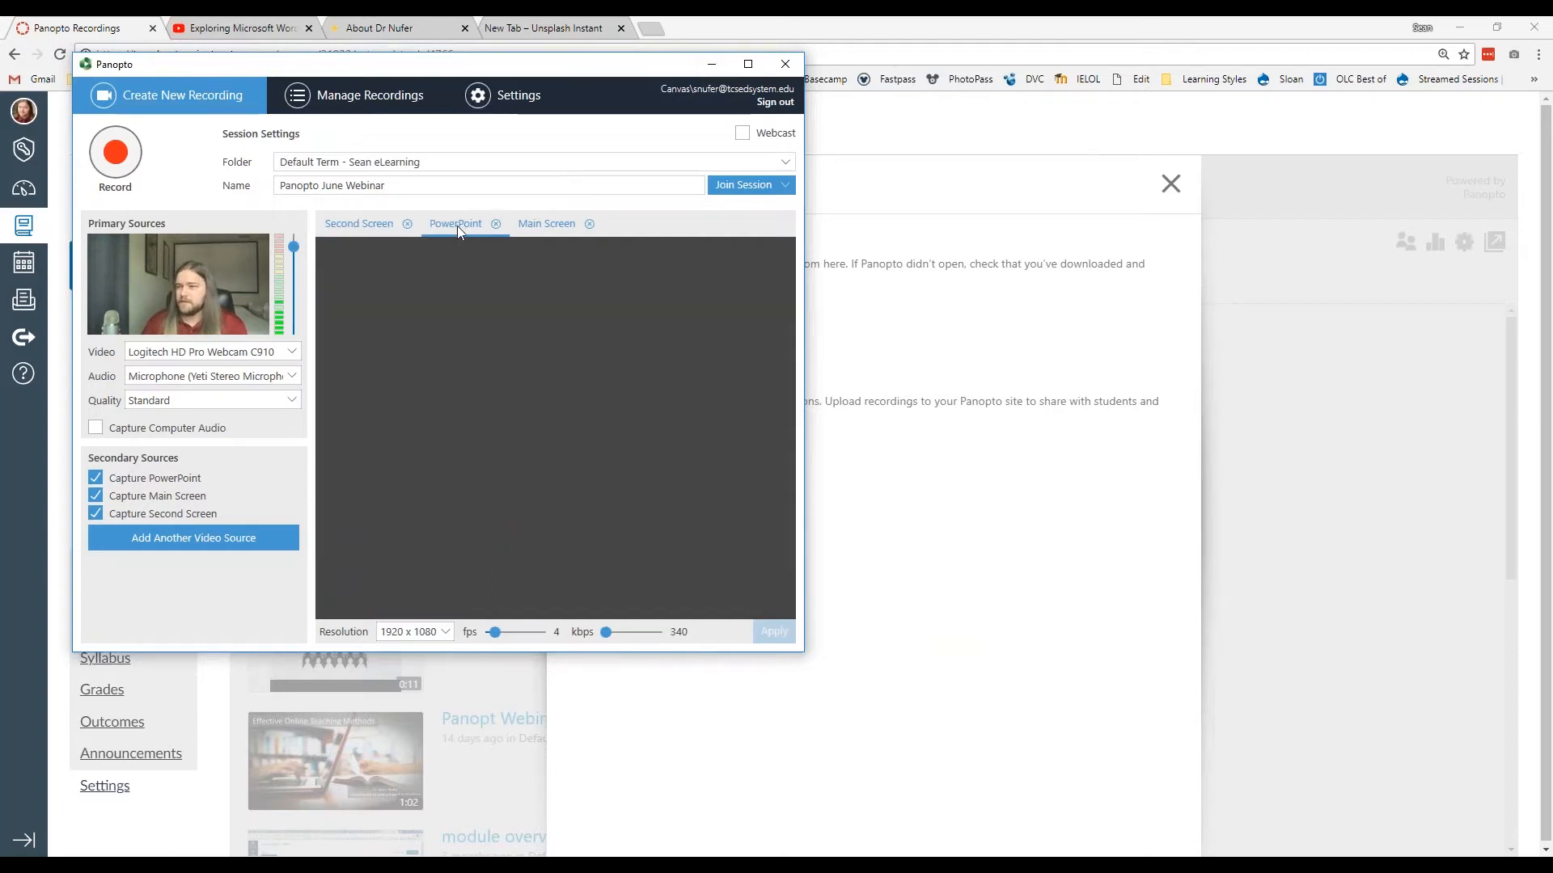
click(532, 232)
click(331, 604)
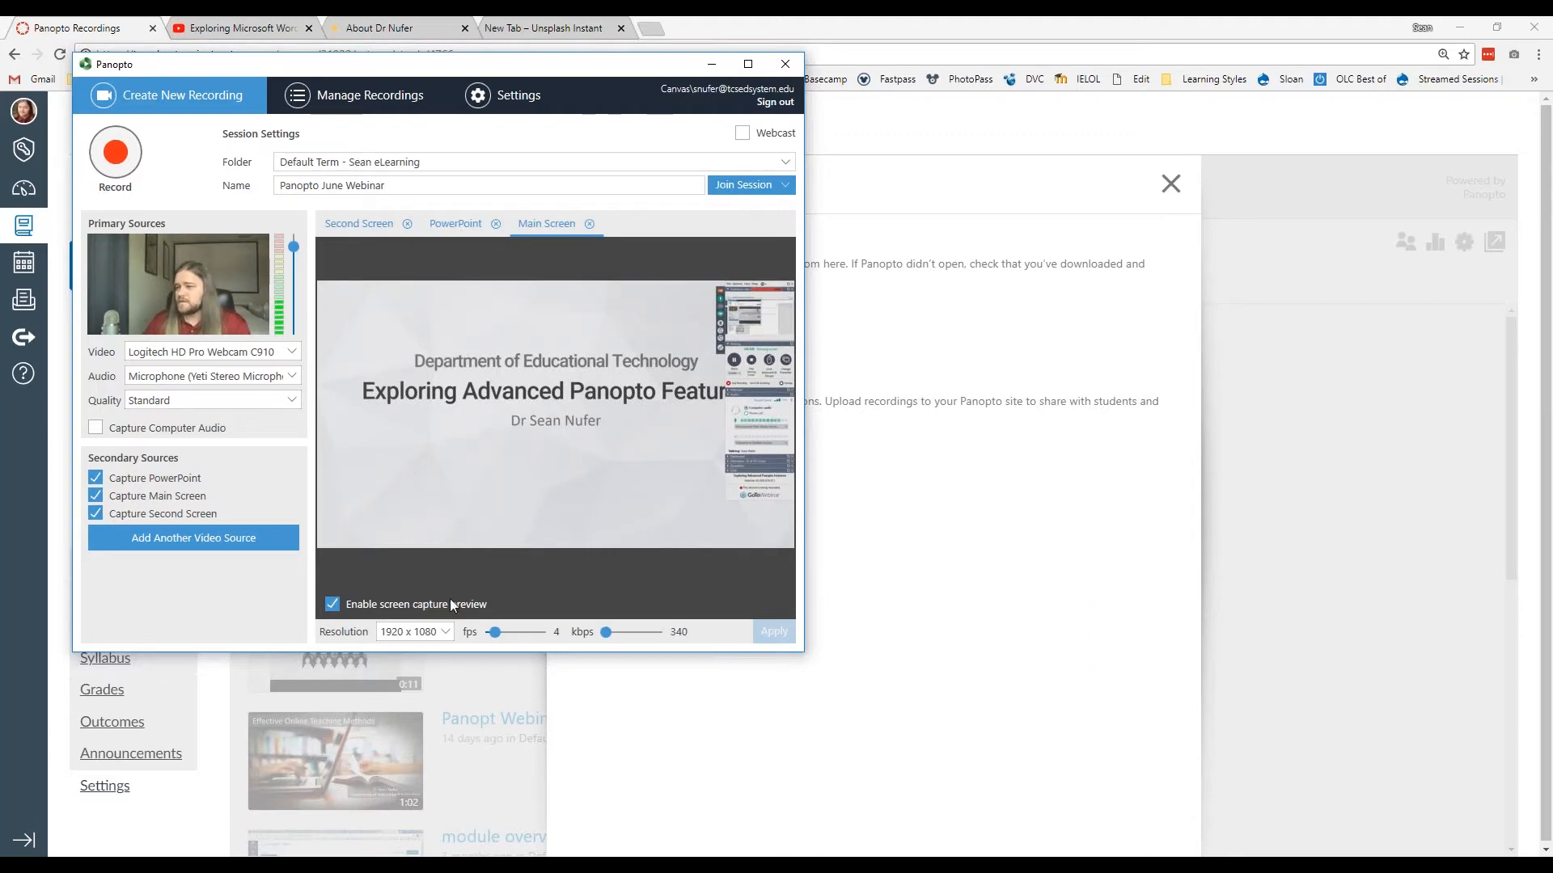
Step: Set the screen capture resolution to 1024 x 768
click(448, 636)
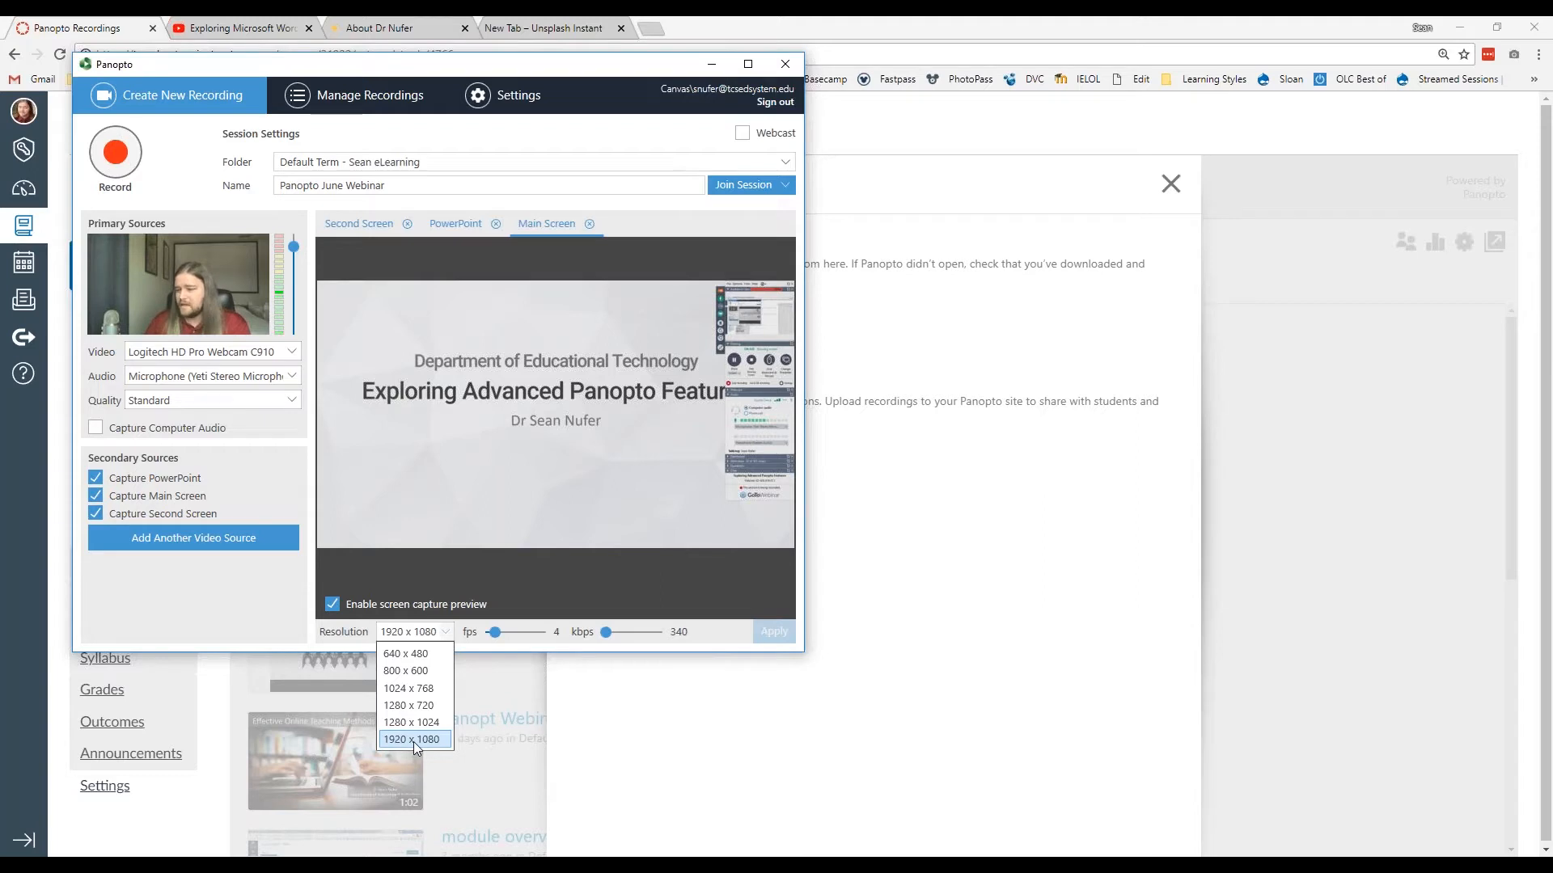
click(410, 690)
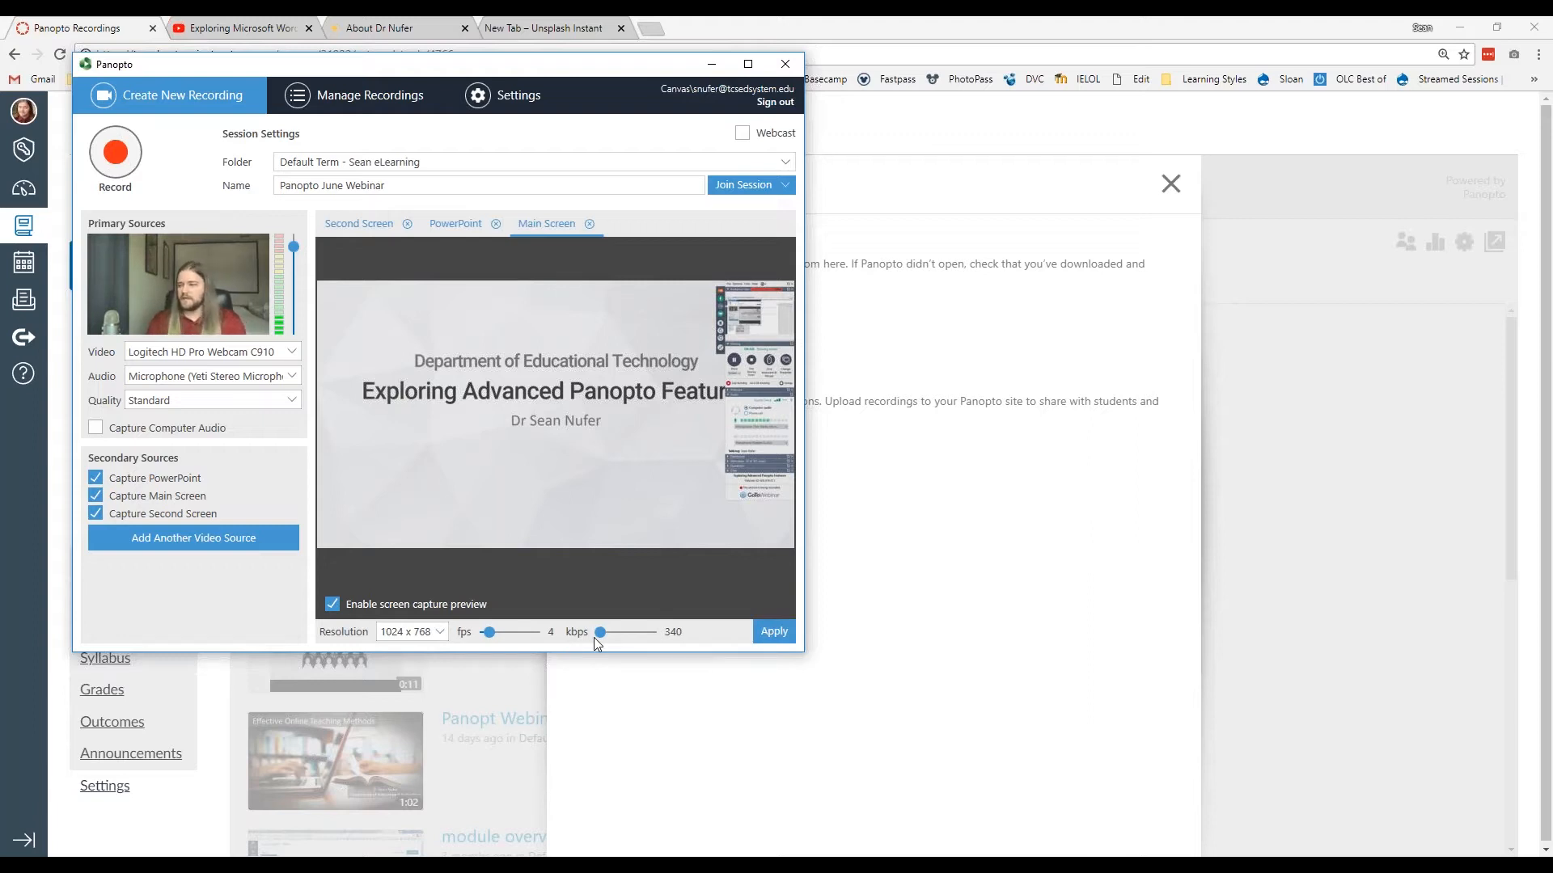
click(440, 633)
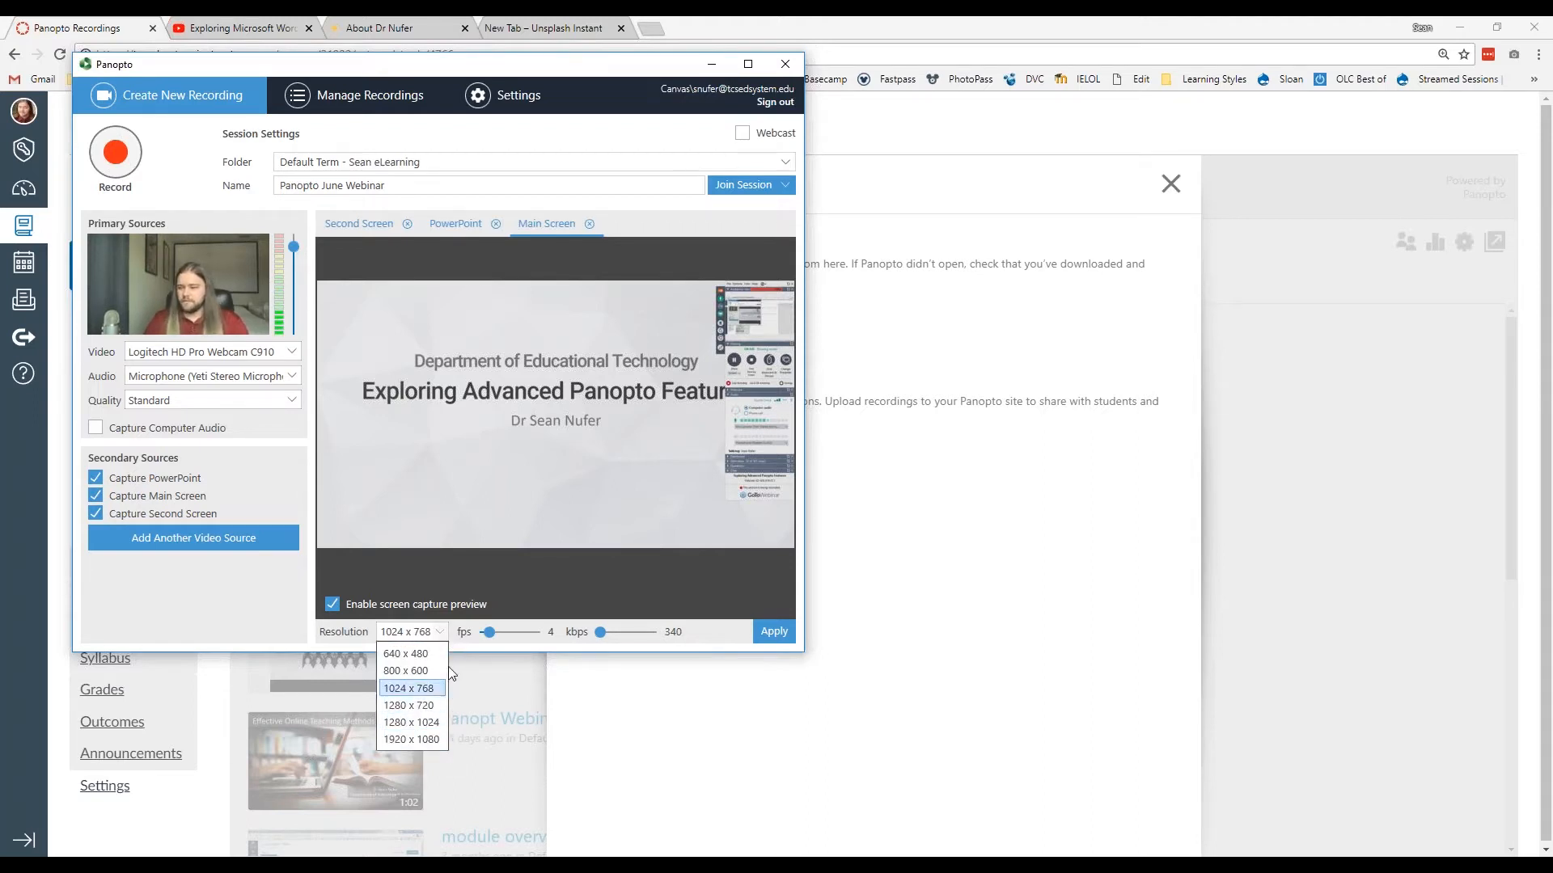
click(446, 635)
Step: Set the screen capture to 5 fps and 750 kbps and apply the capture settings
drag(490, 639, 494, 637)
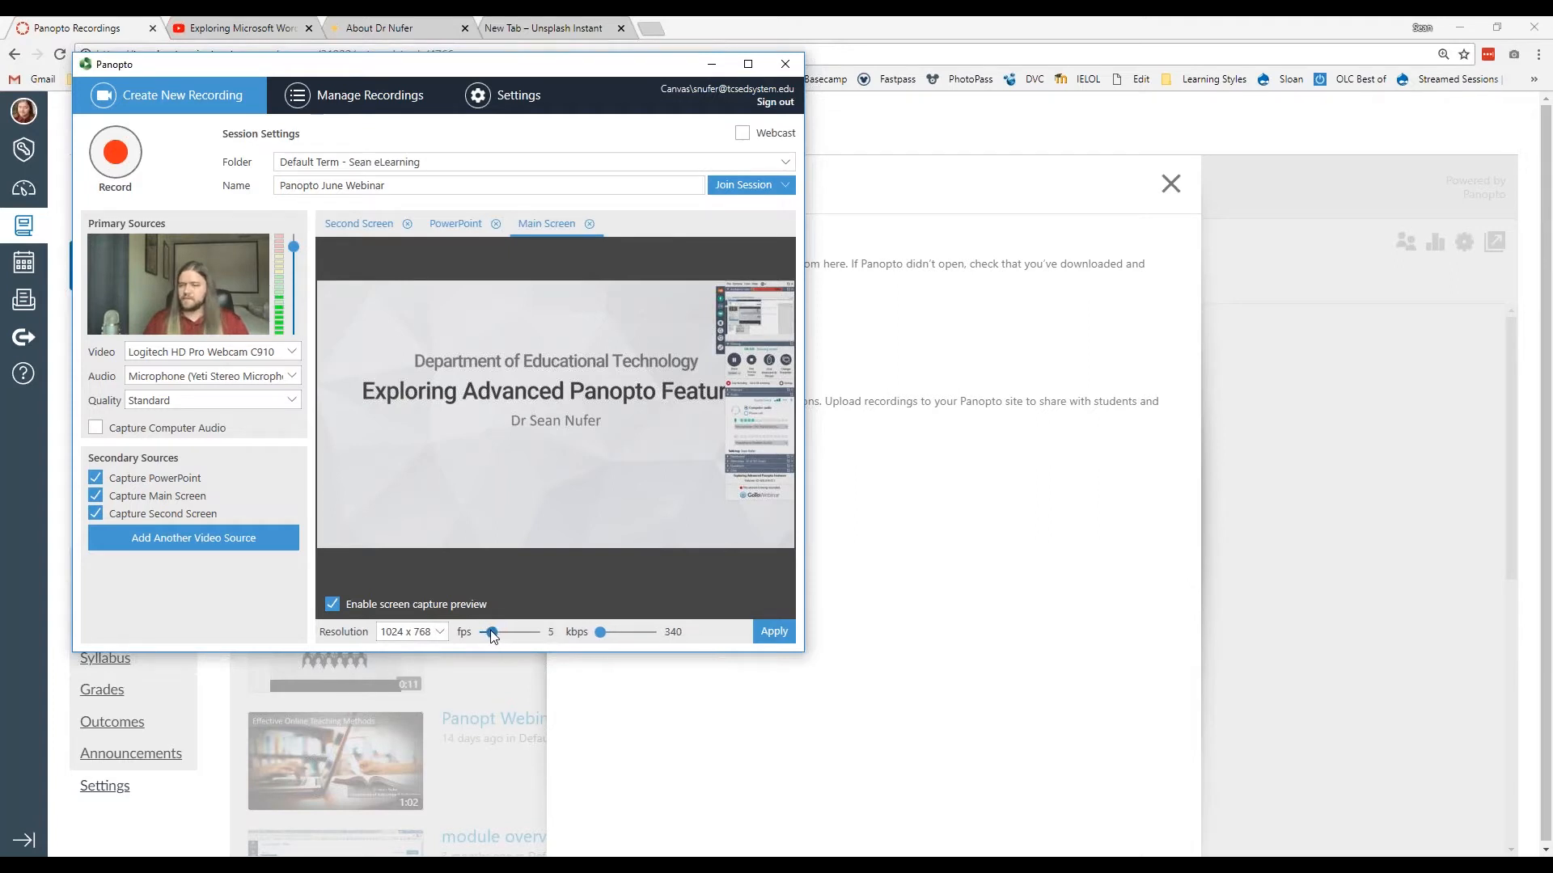
drag(493, 637, 520, 636)
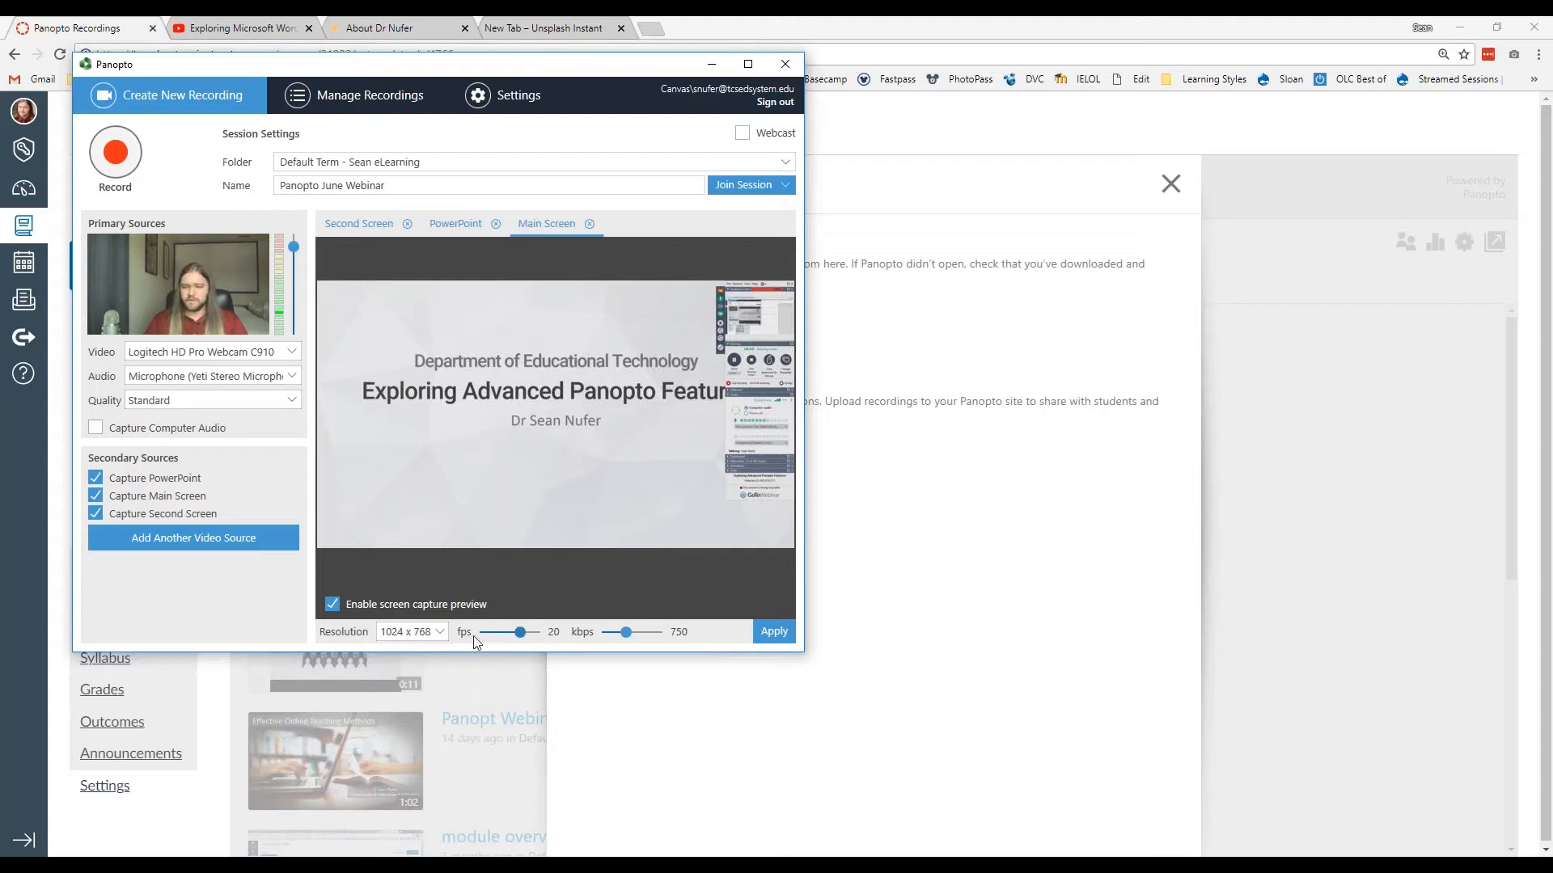
drag(525, 636, 548, 640)
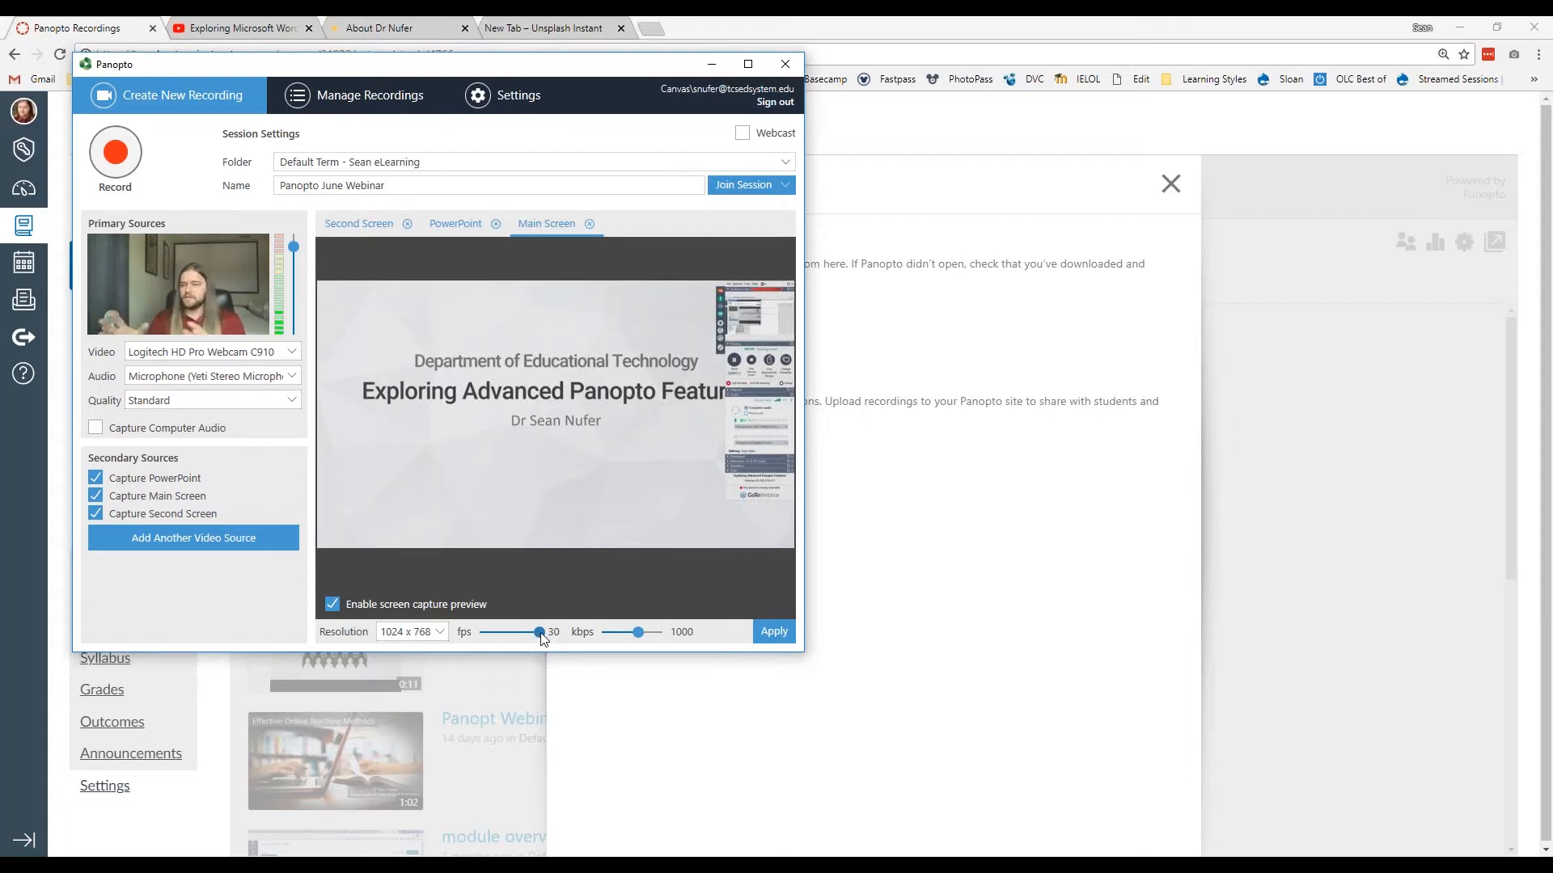
drag(541, 635, 492, 638)
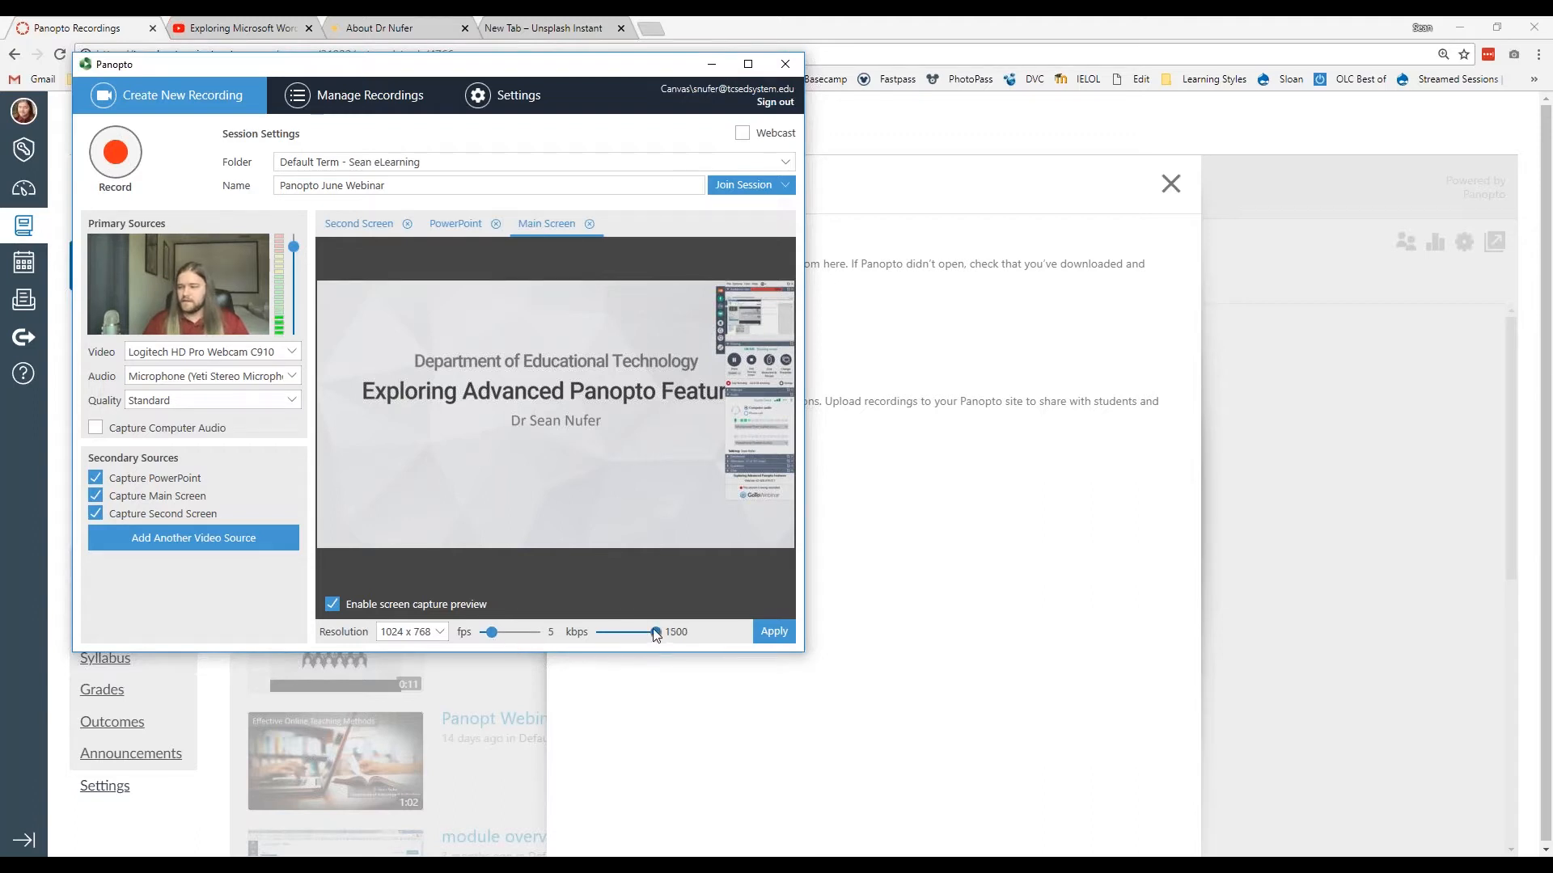
mouse_move(634, 631)
mouse_down()
mouse_move(600, 634)
mouse_move(618, 633)
mouse_up()
click(770, 634)
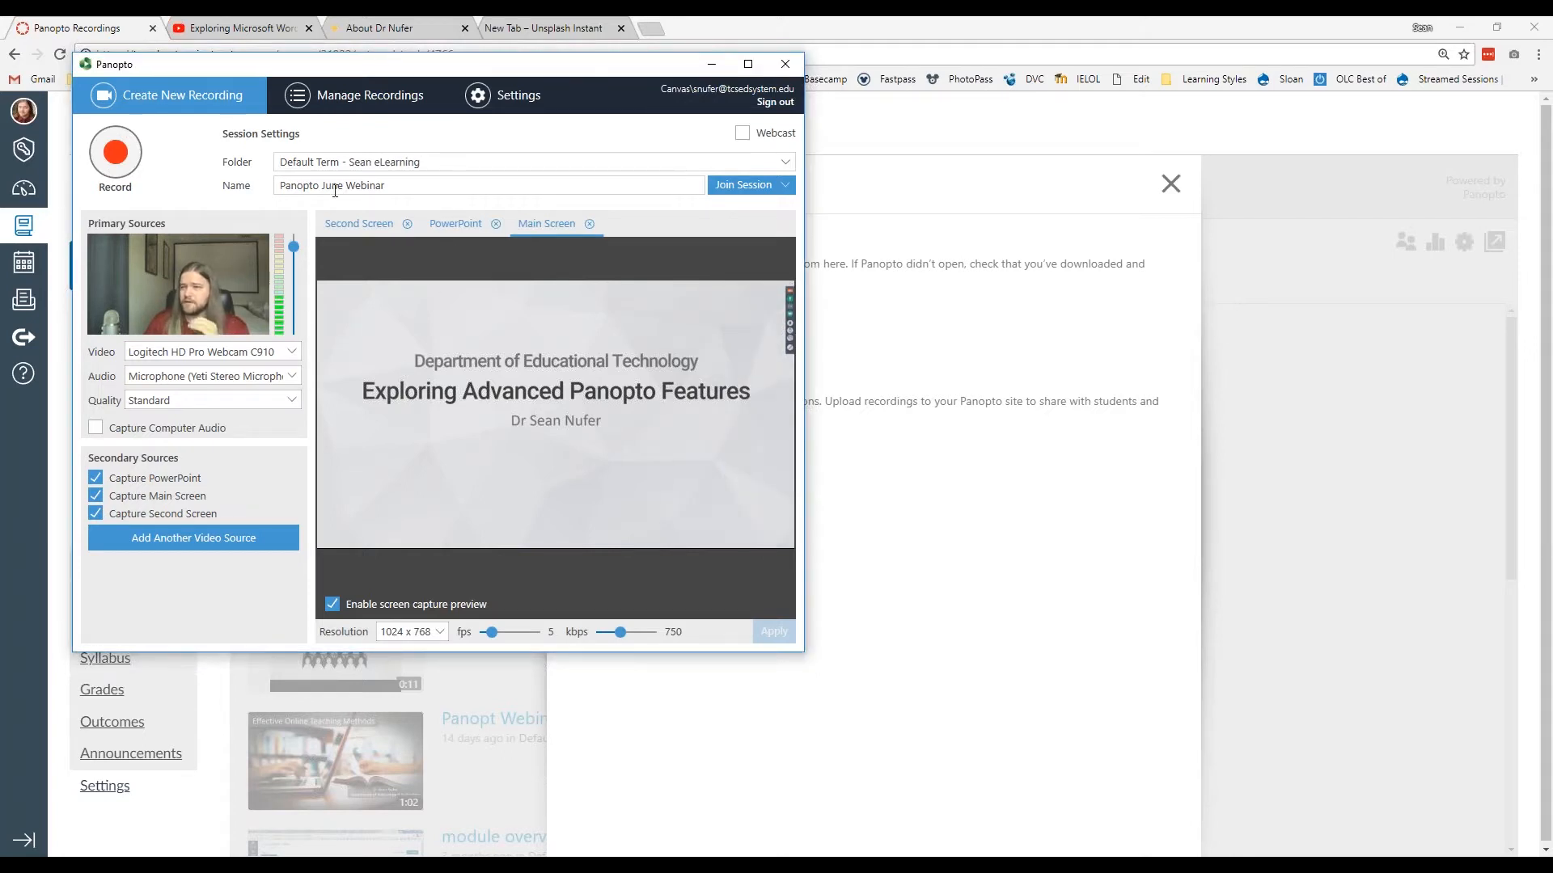
Step: Start recording the session and advance through the slides of the presentation on the main screen
click(122, 161)
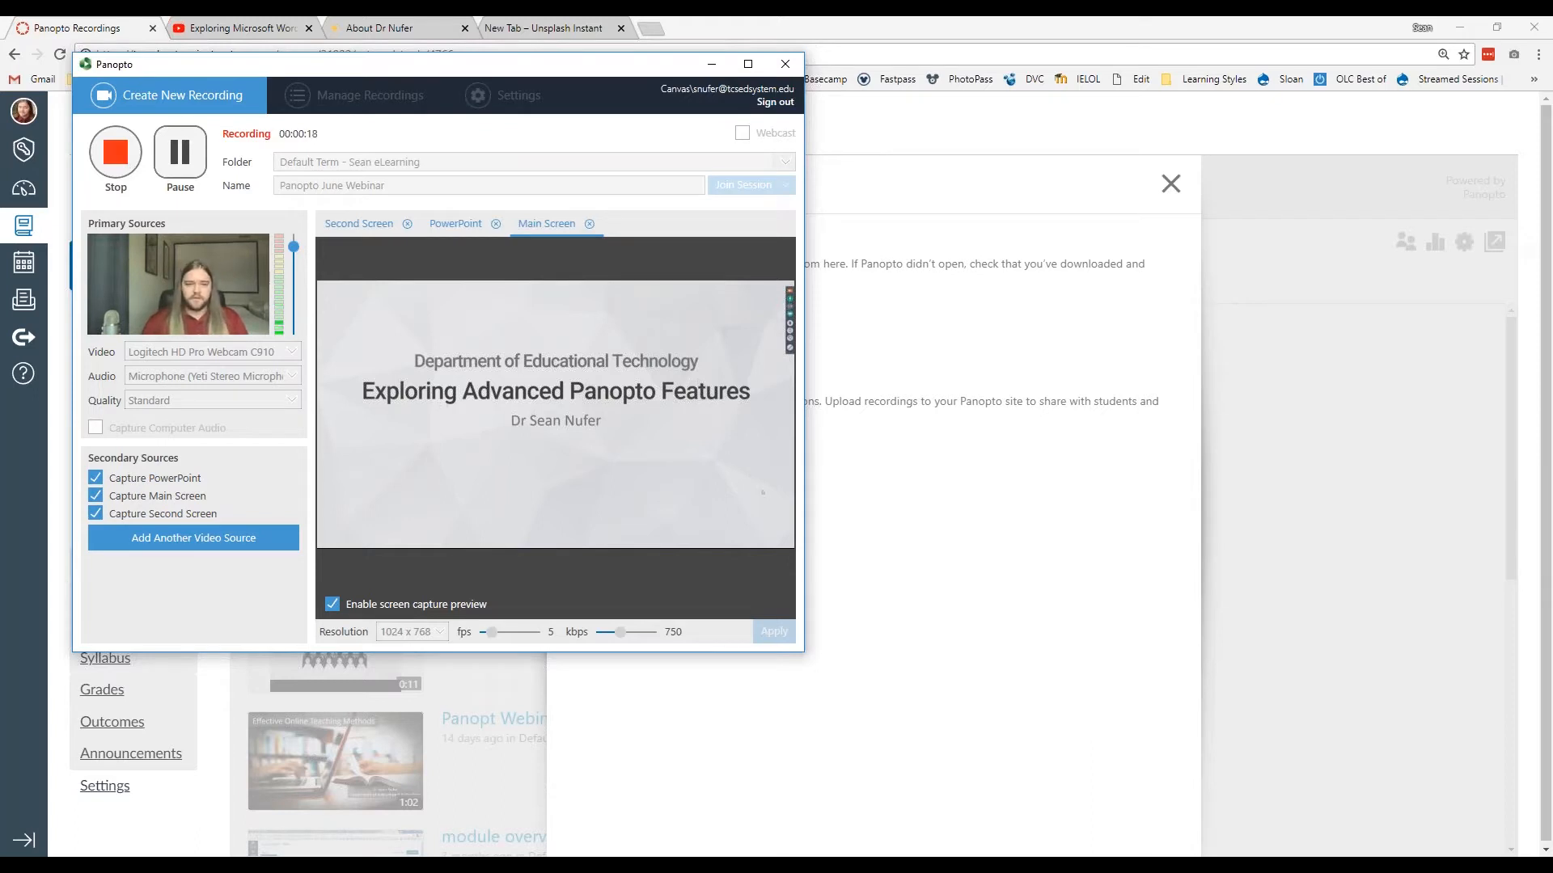
key(Right)
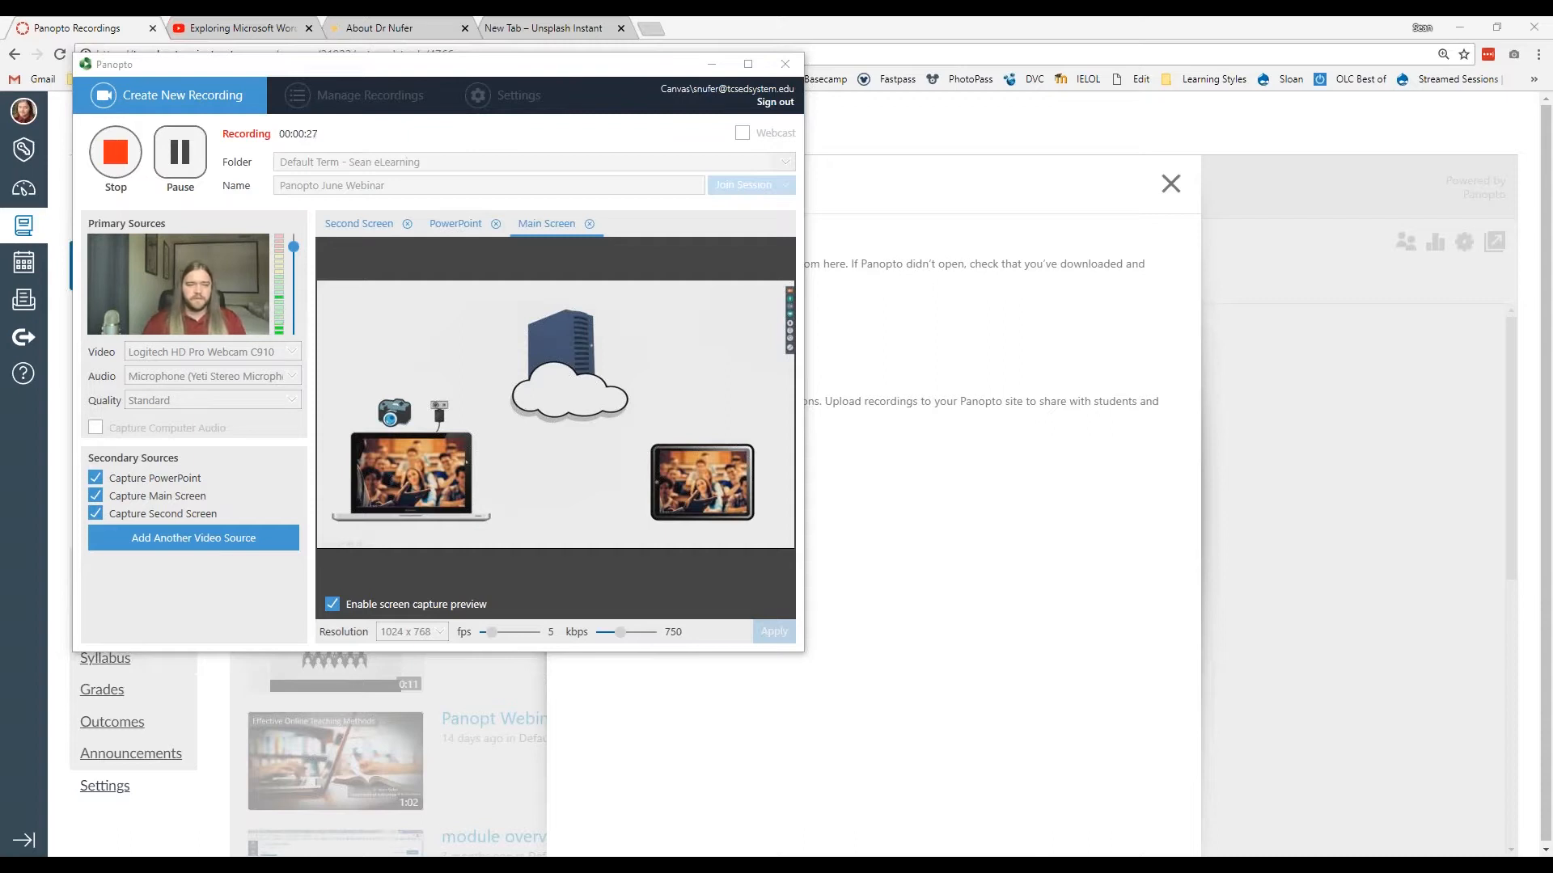
key(Right)
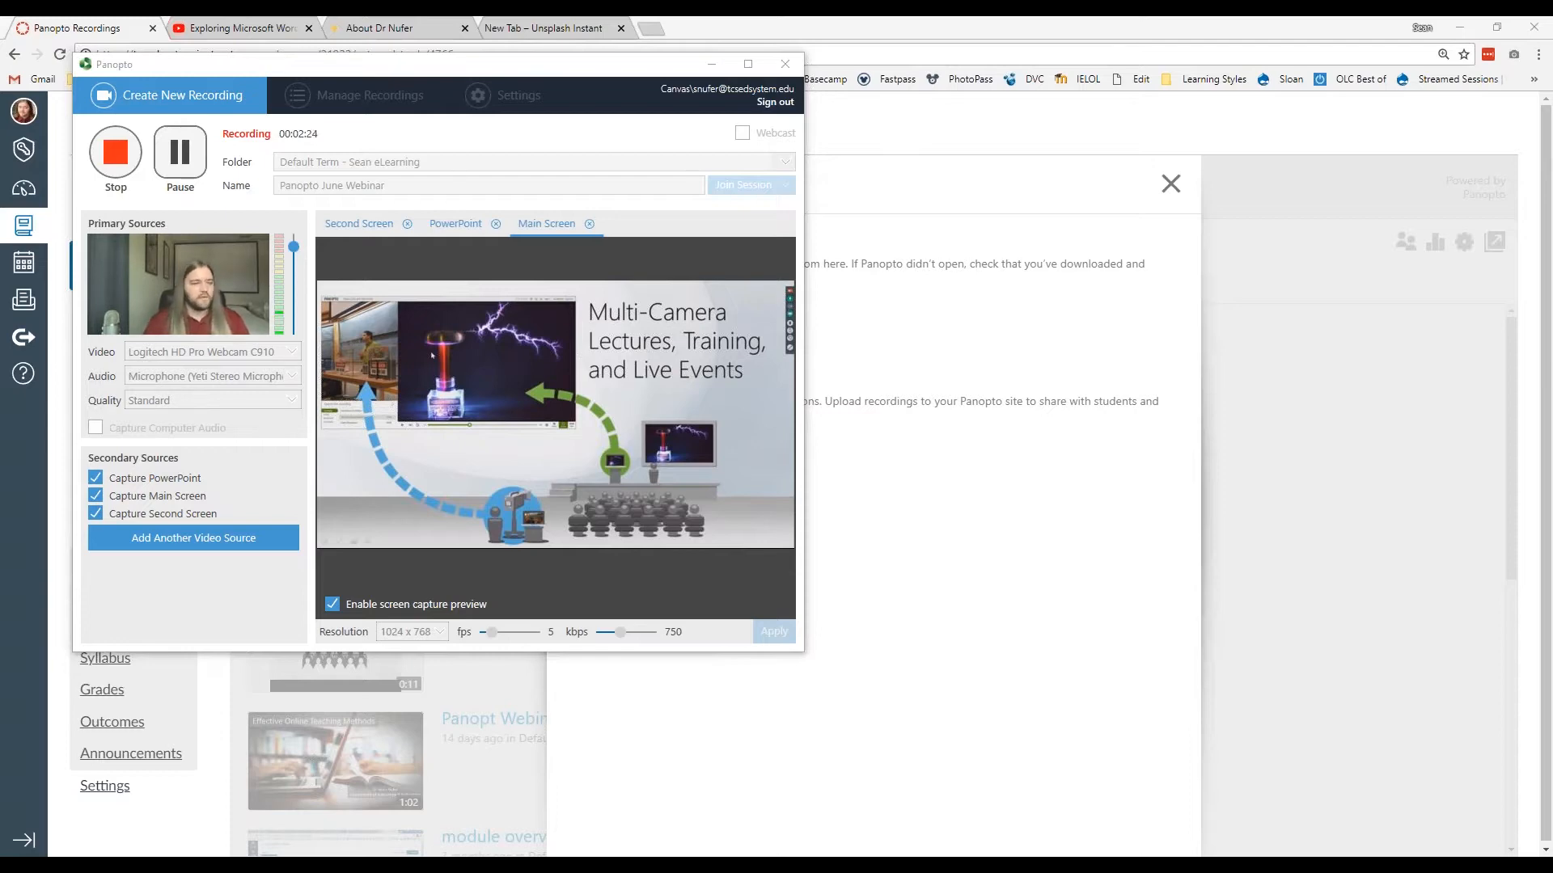
key(Right)
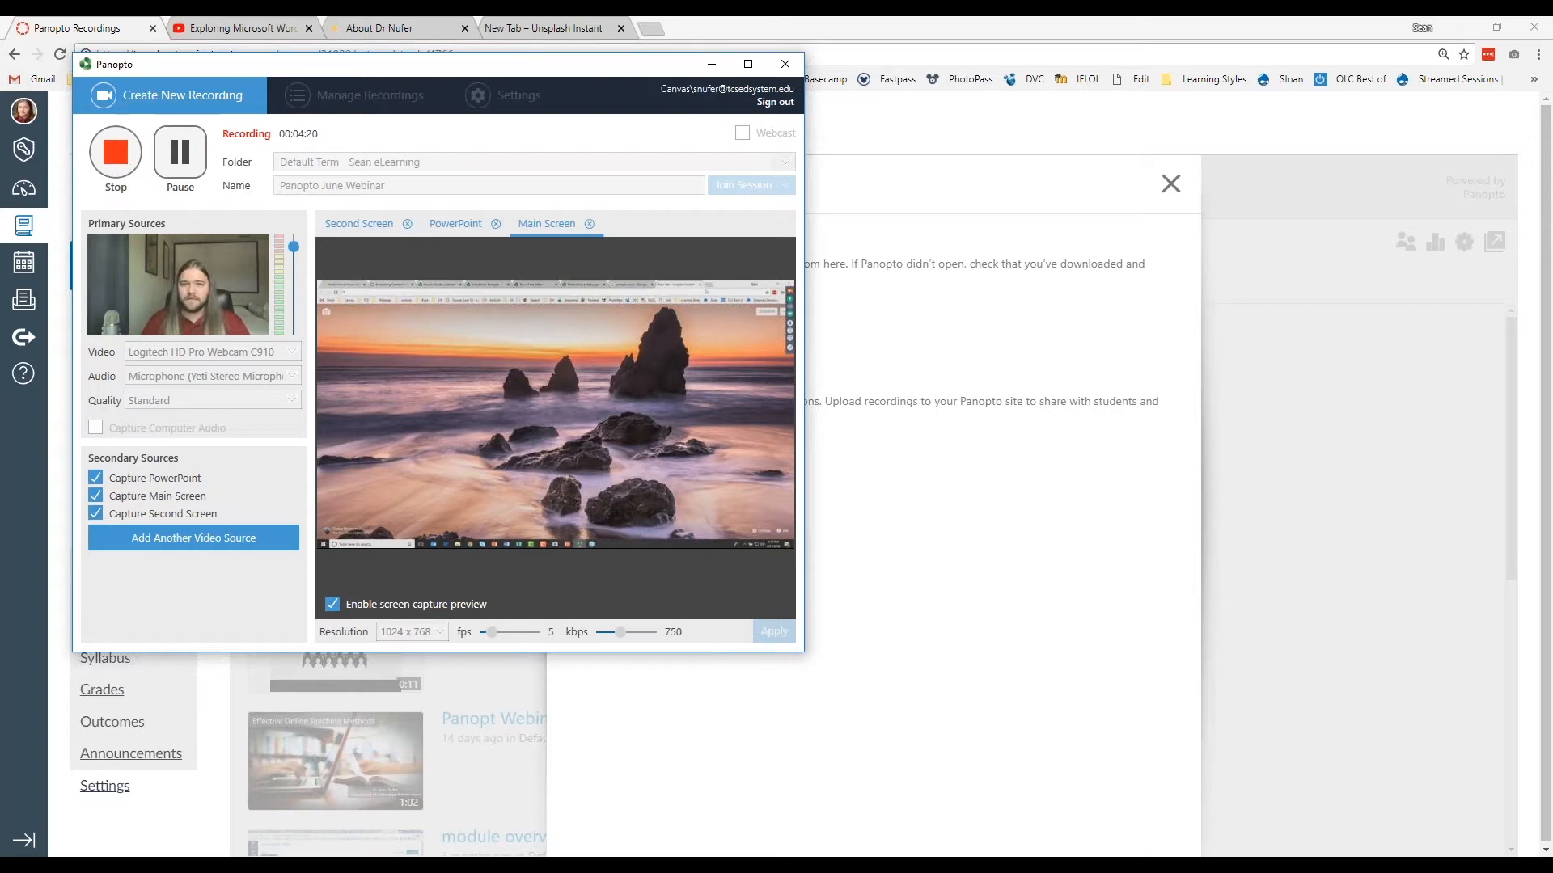
Step: Check the second screen and main screen previews while the recording runs
click(351, 225)
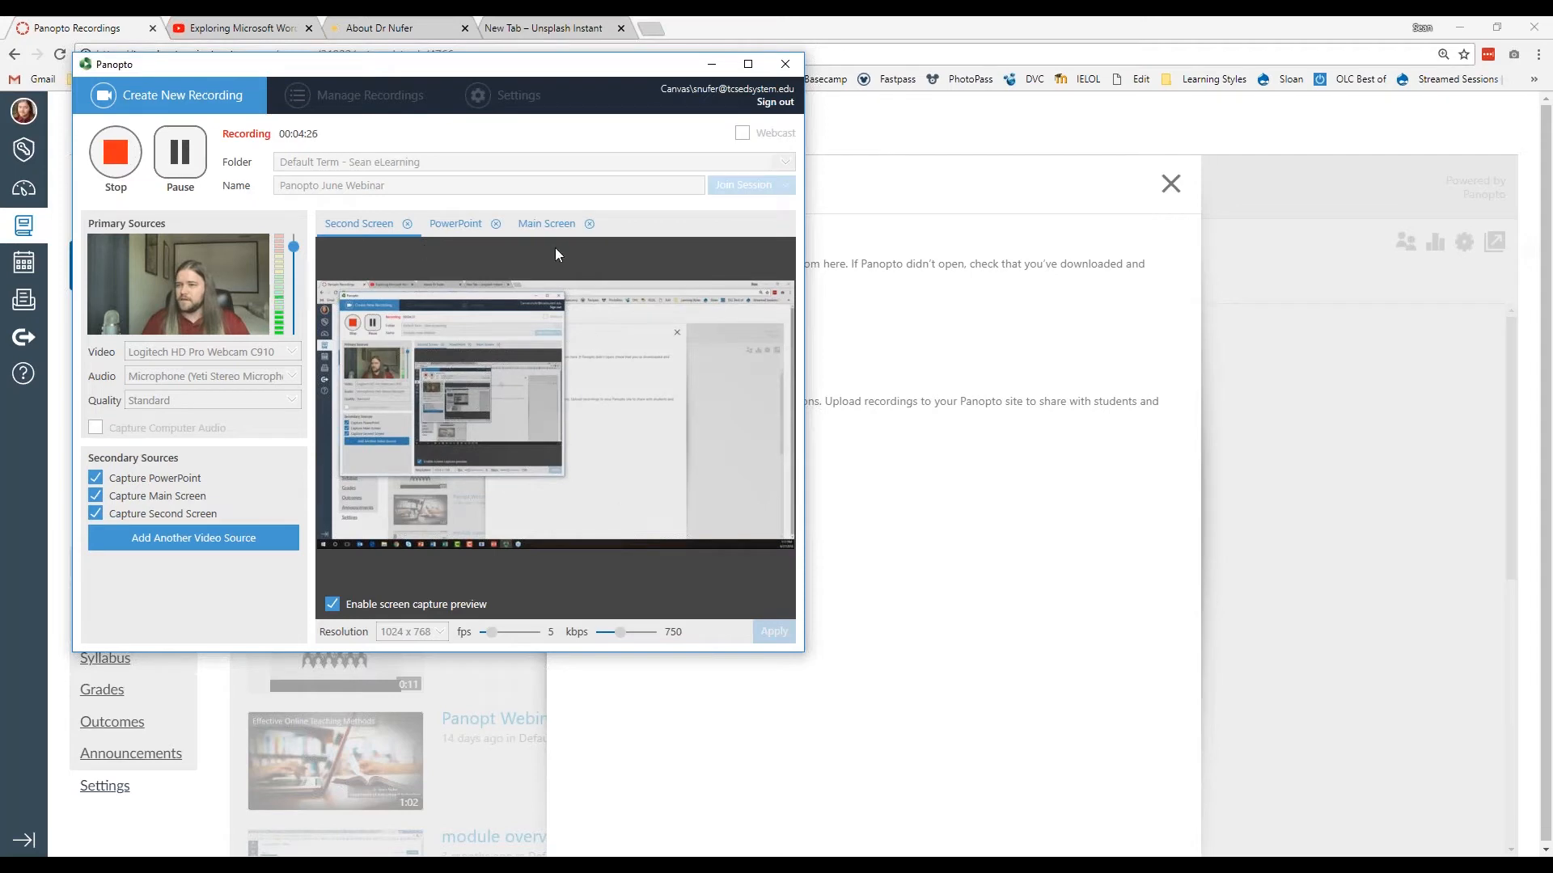
click(541, 227)
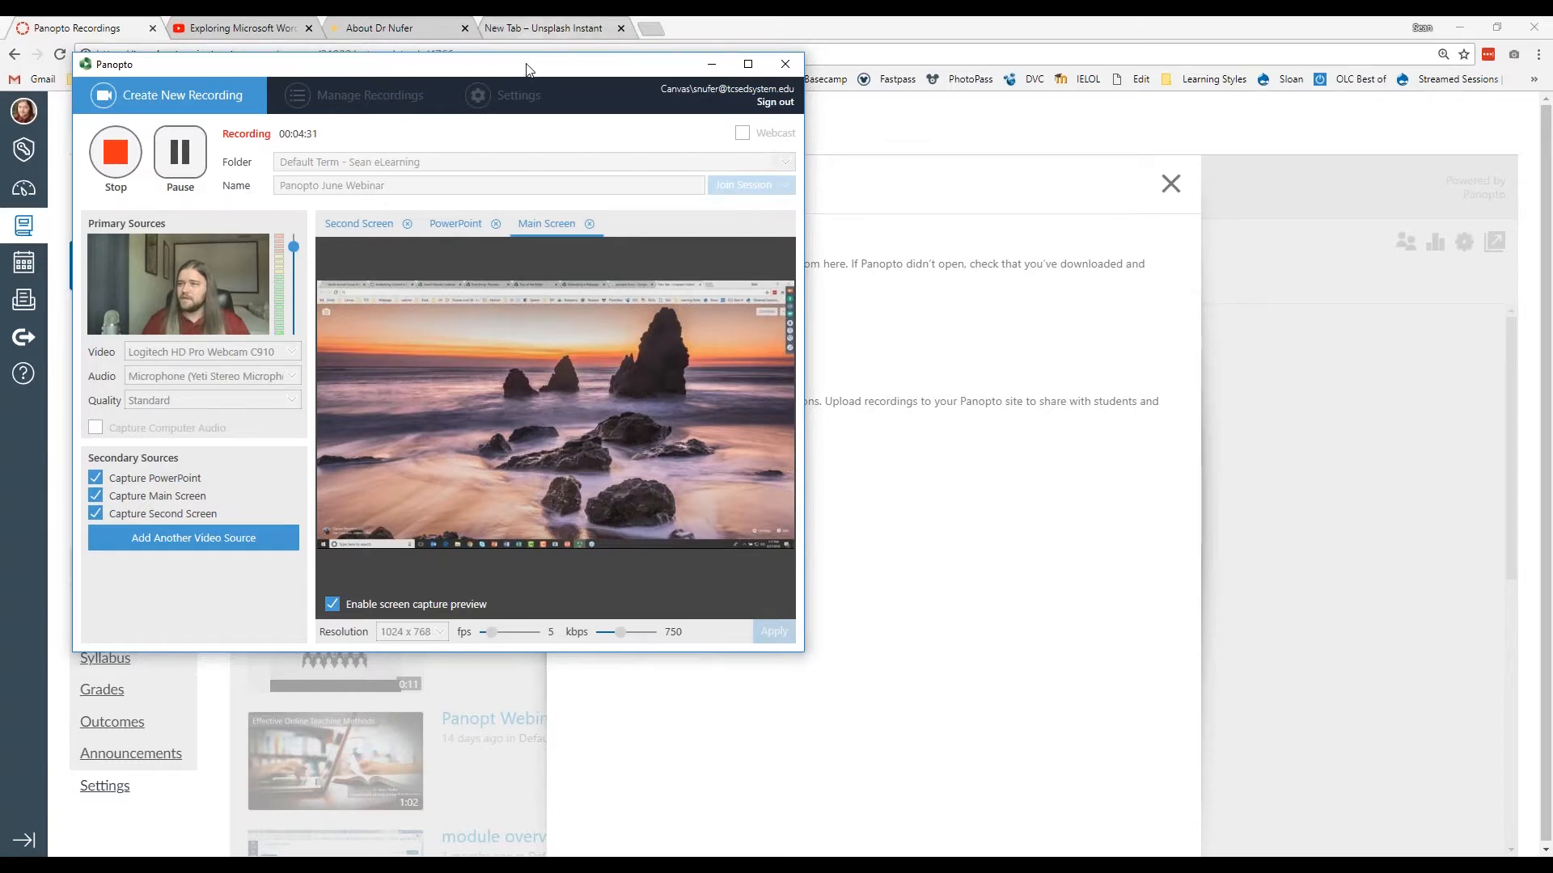
Step: Show the Unsplash Instant new-tab page on the second screen with the recorder hidden, and bring the recorder window back to the front
drag(525, 69, 253, 105)
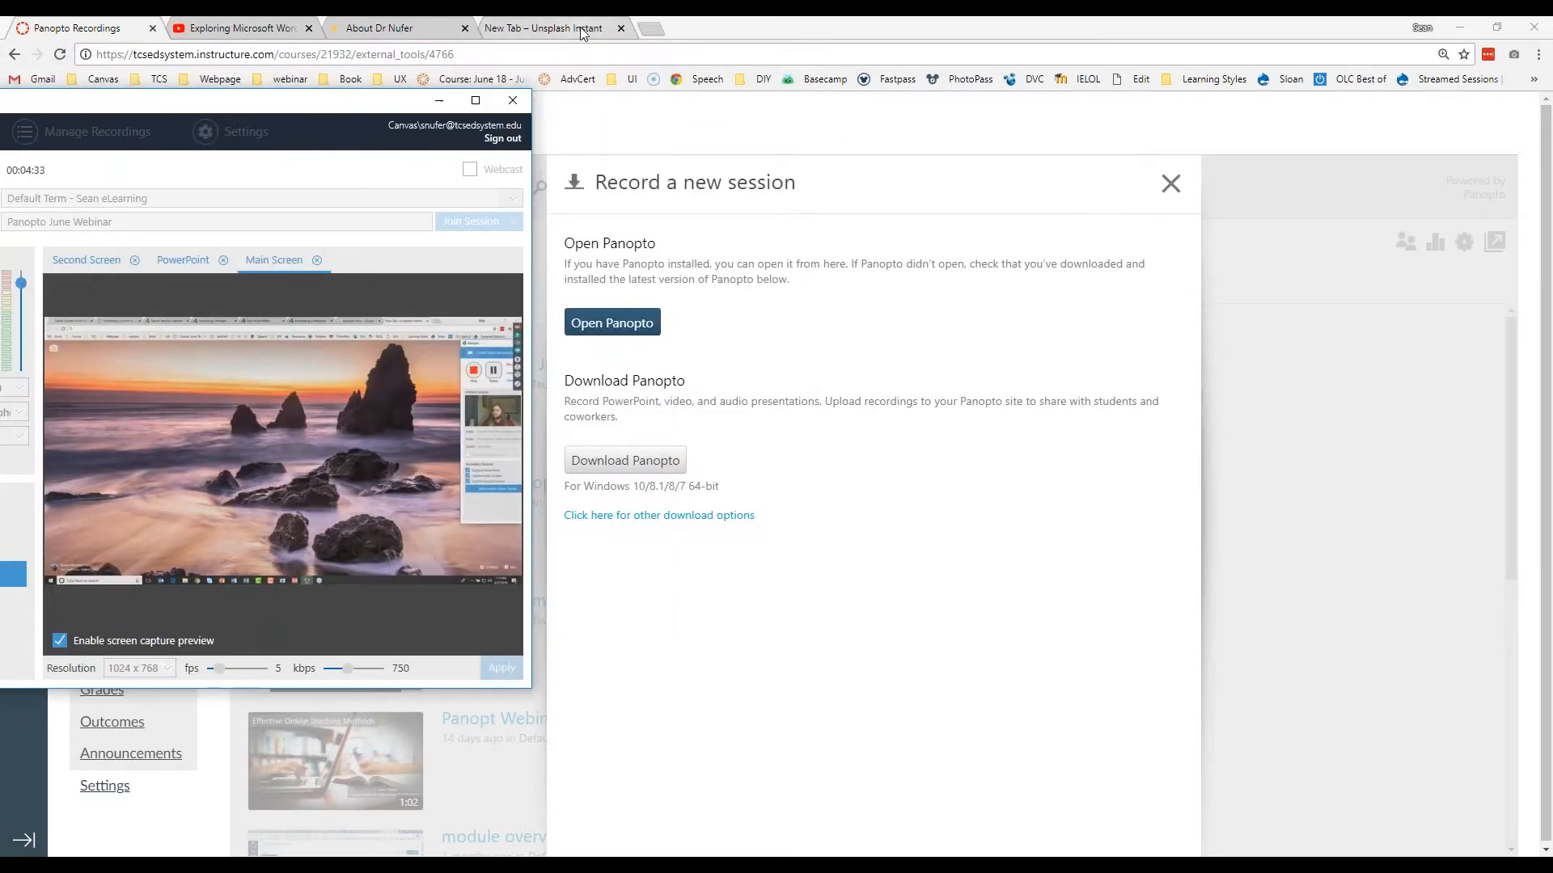
click(582, 33)
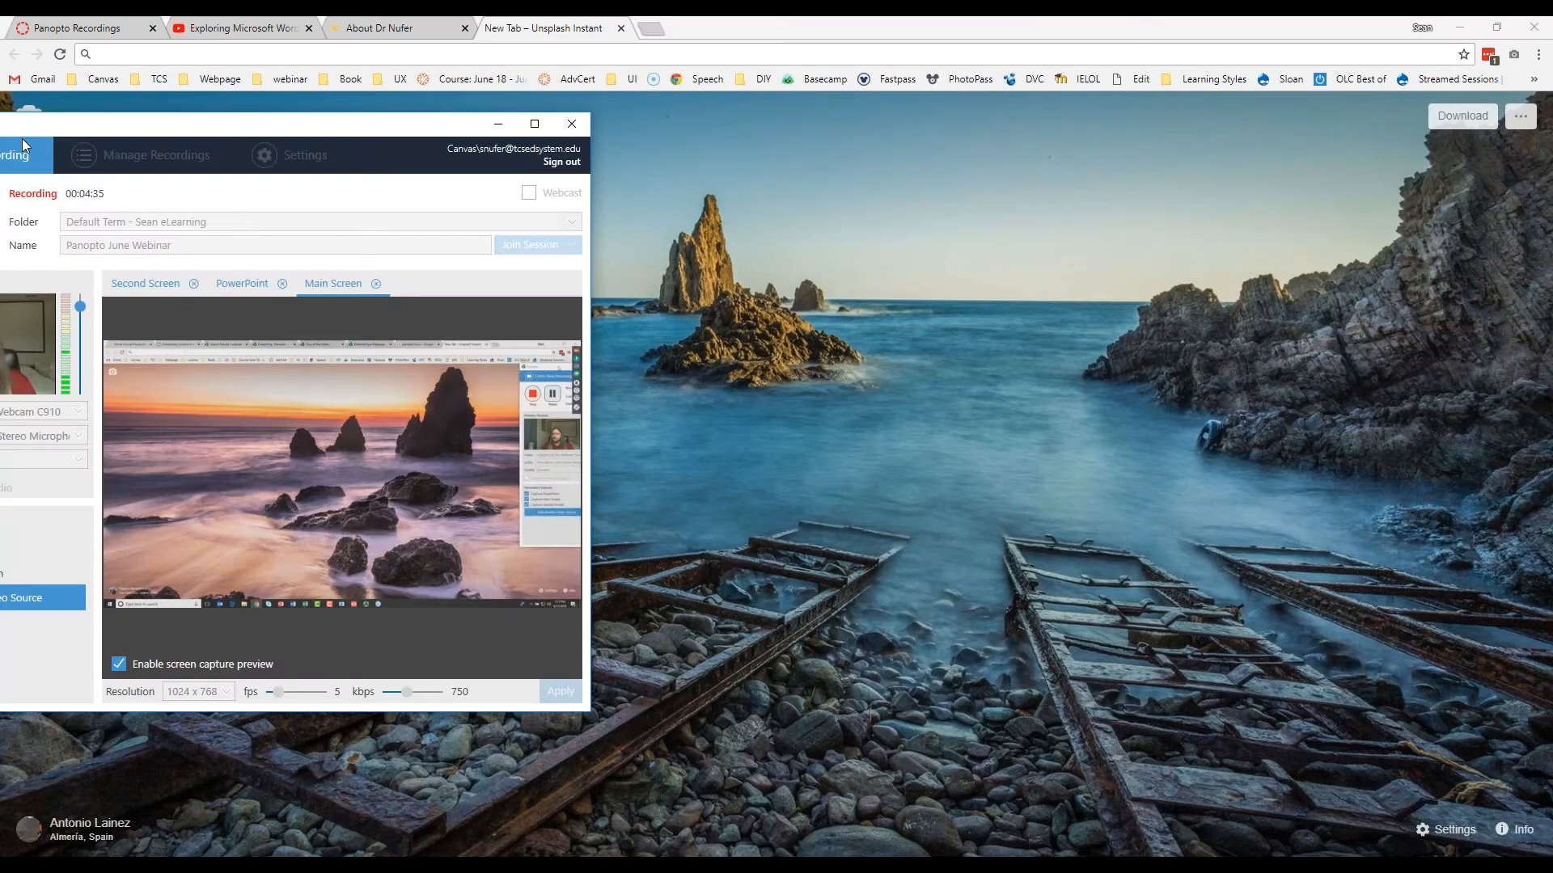
drag(22, 138, 176, 172)
key(super+Down)
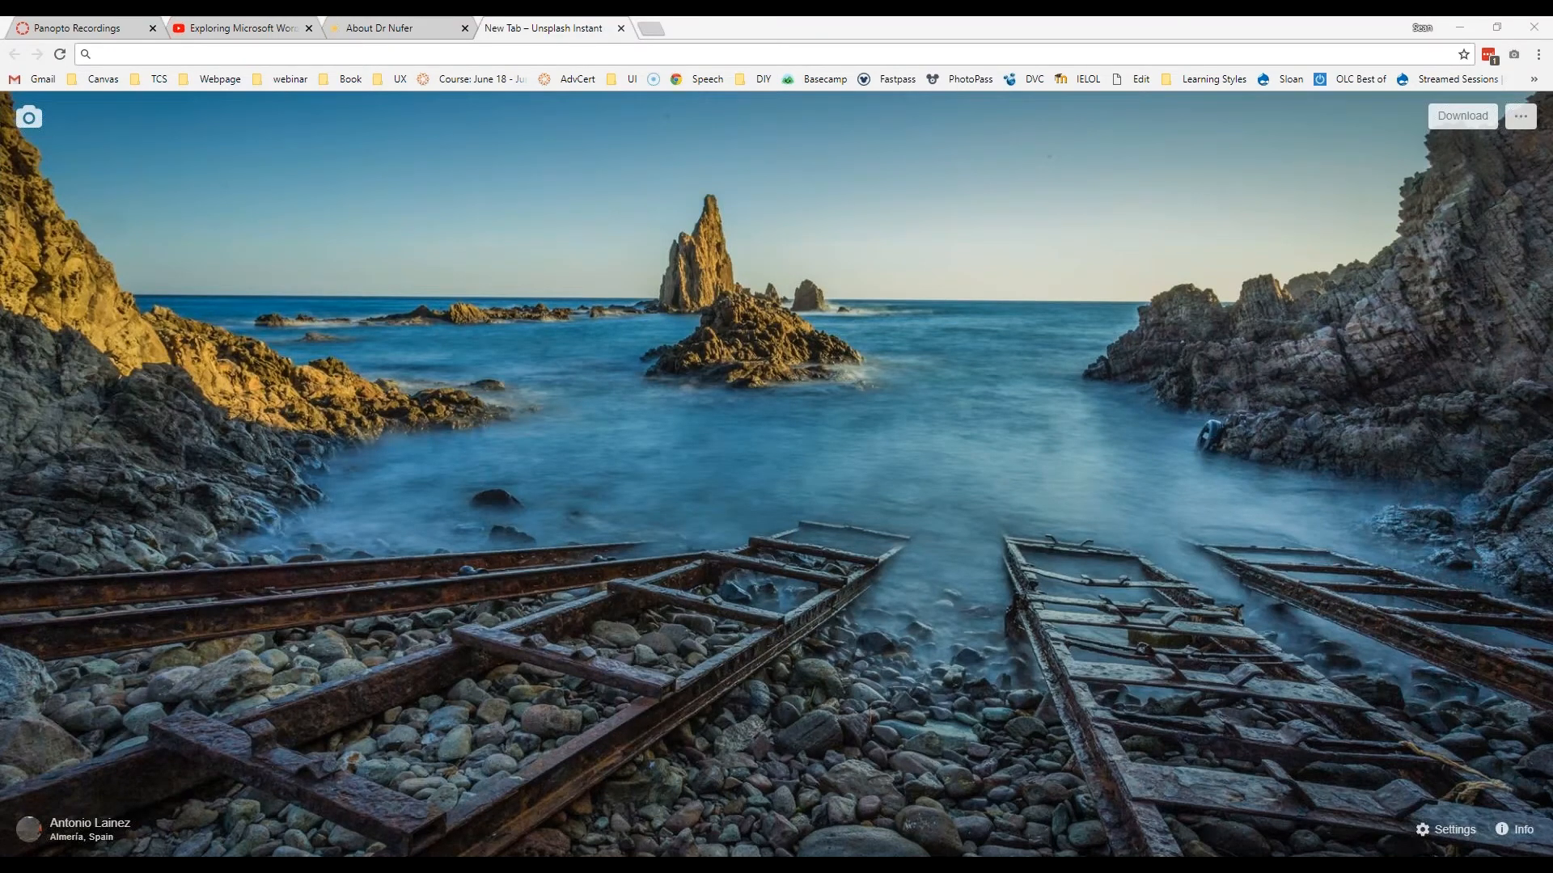
key(alt+Tab)
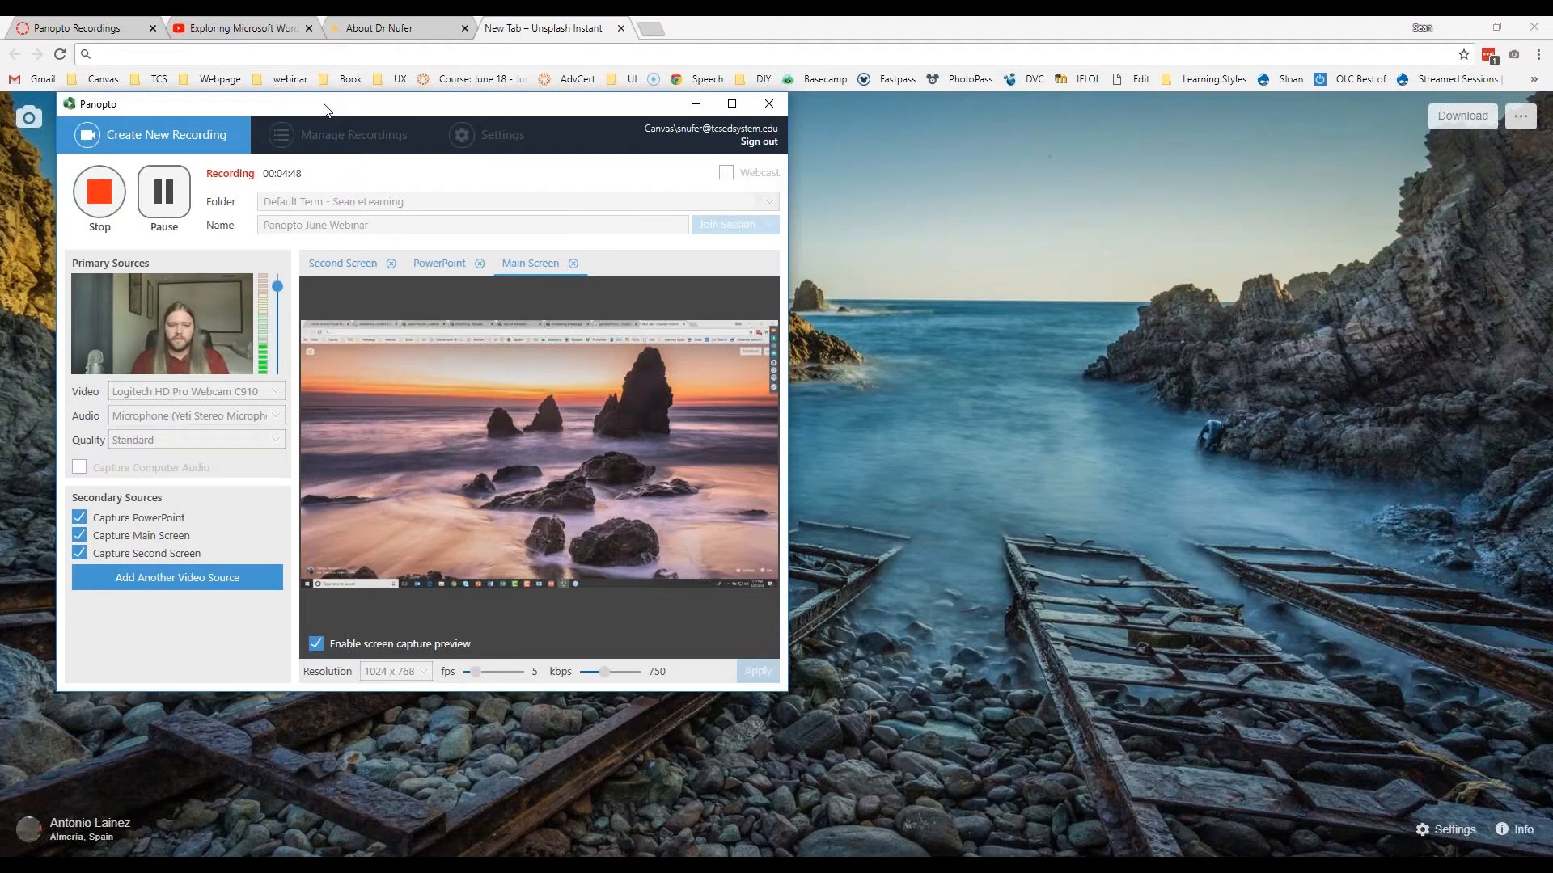
Step: Stop the recording, describe the session as "Demonstration for Panopto webinar", and upload it
click(99, 192)
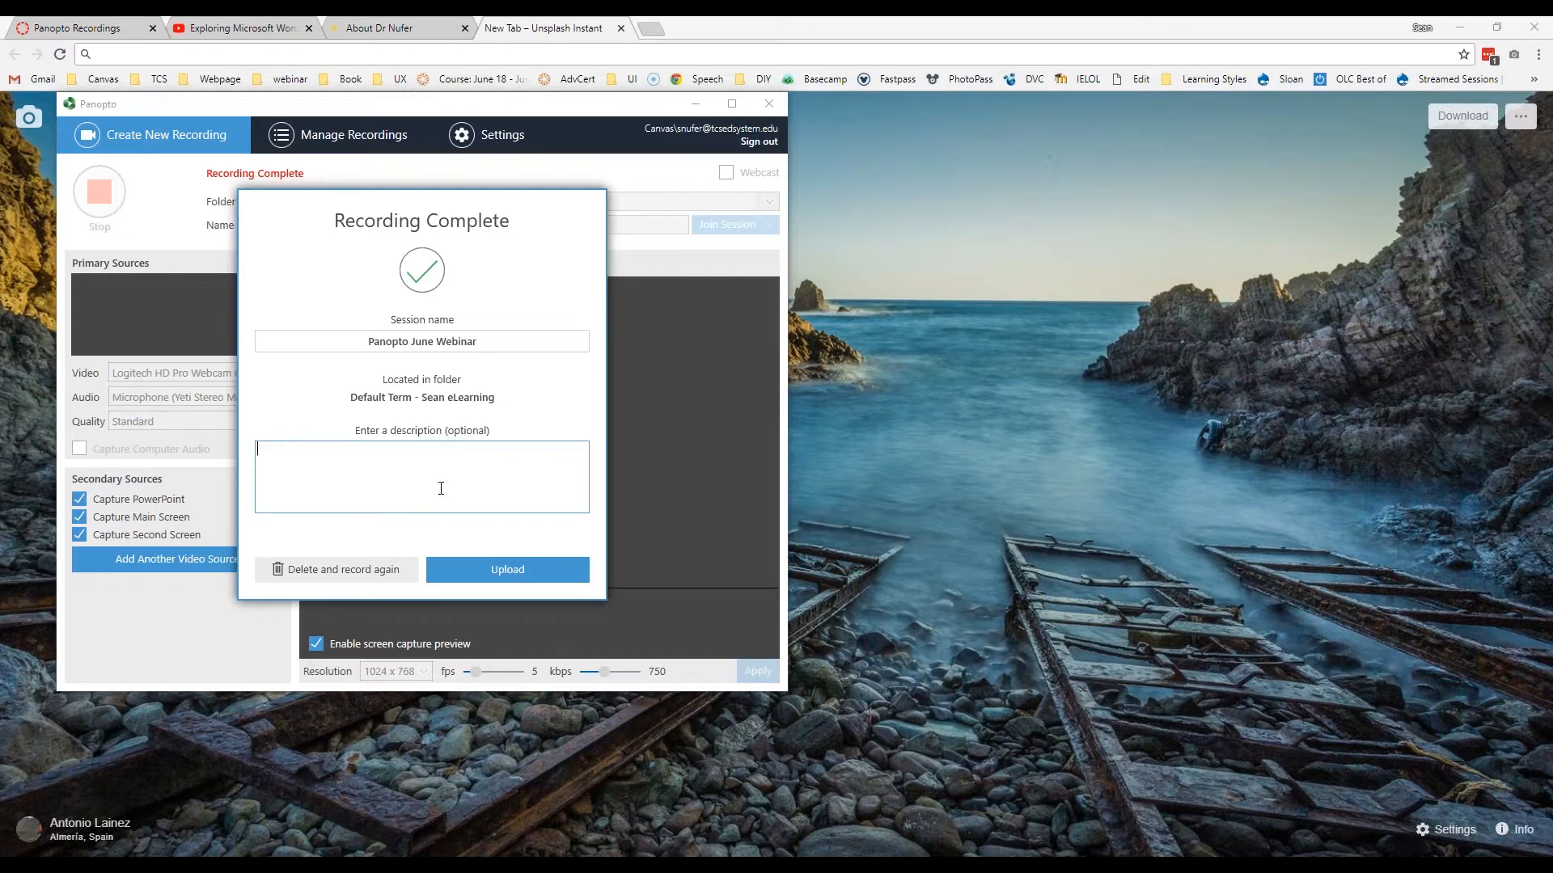
text(emonstration for Panopto webinar)
click(508, 568)
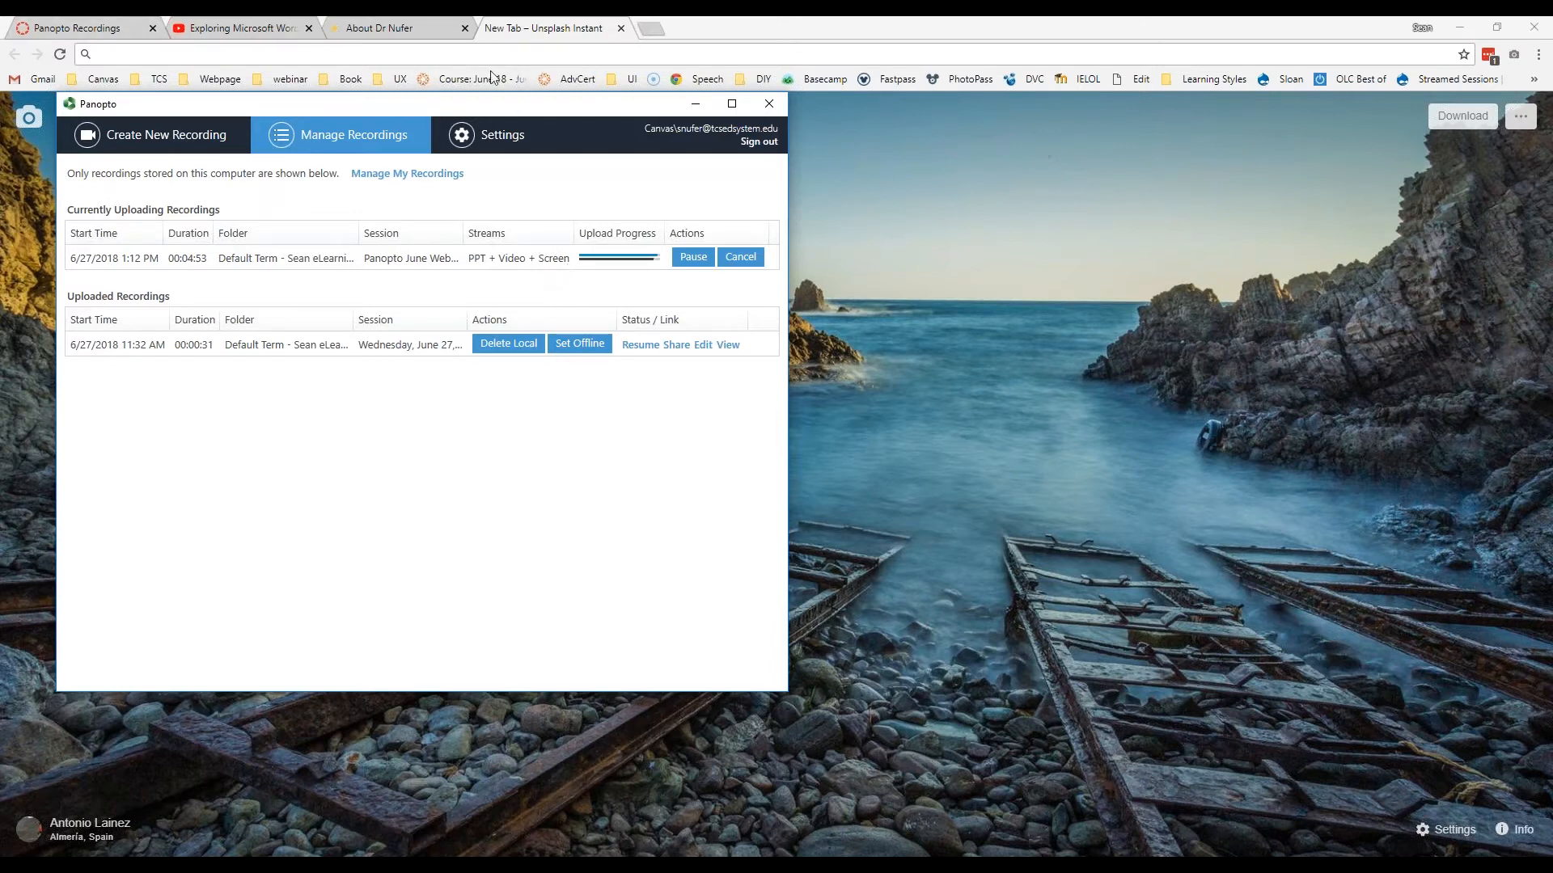
Step: Return to the Canvas course, close the new-session dialog, reload the Panopto Recordings list and look through its sessions
click(77, 29)
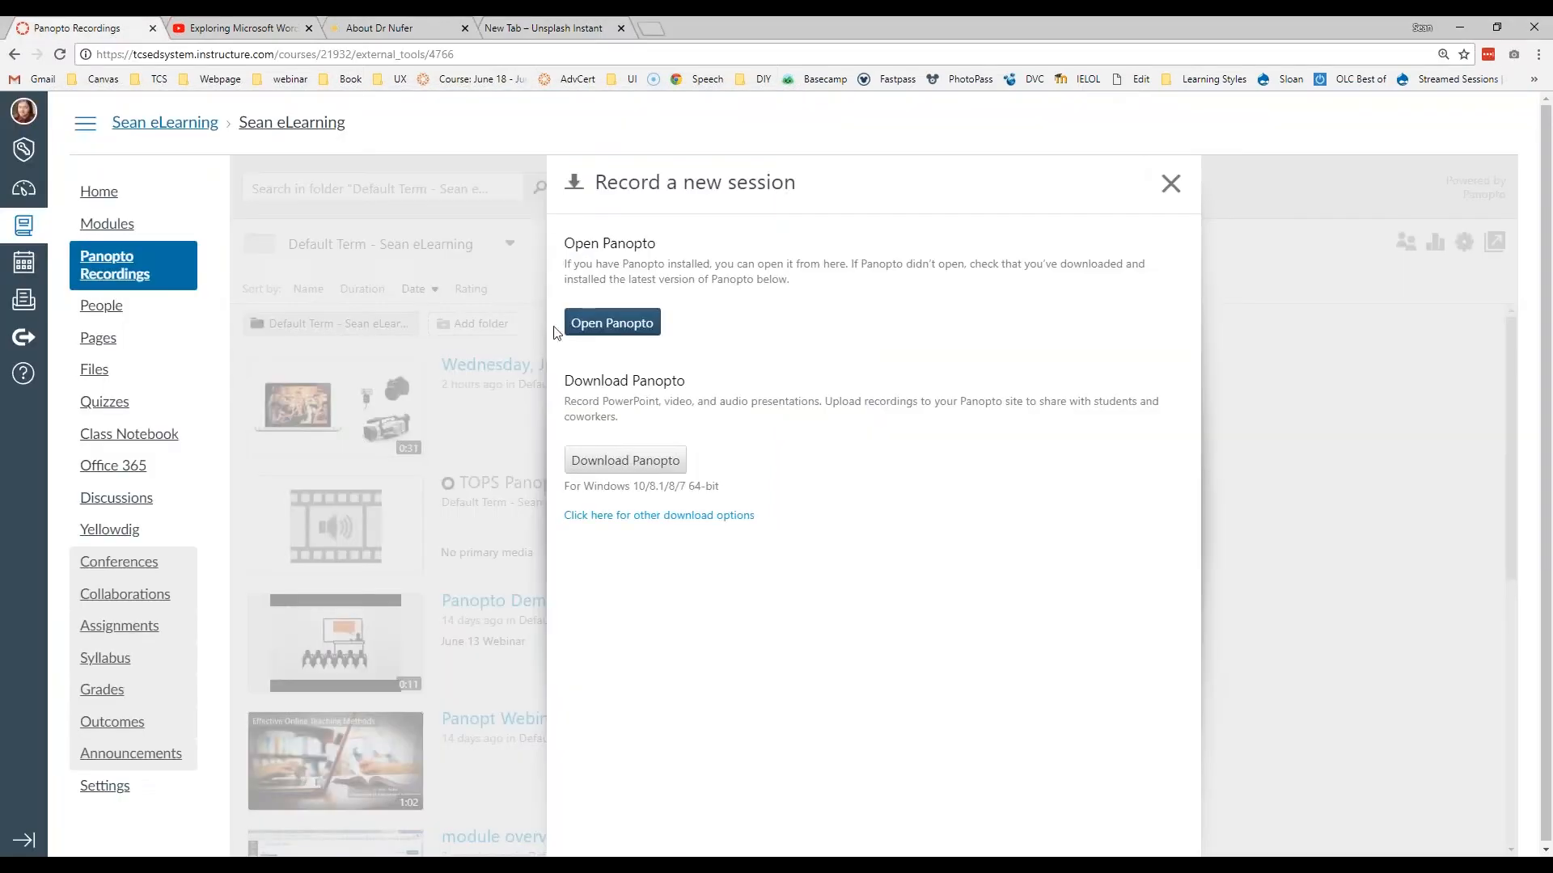
click(1170, 184)
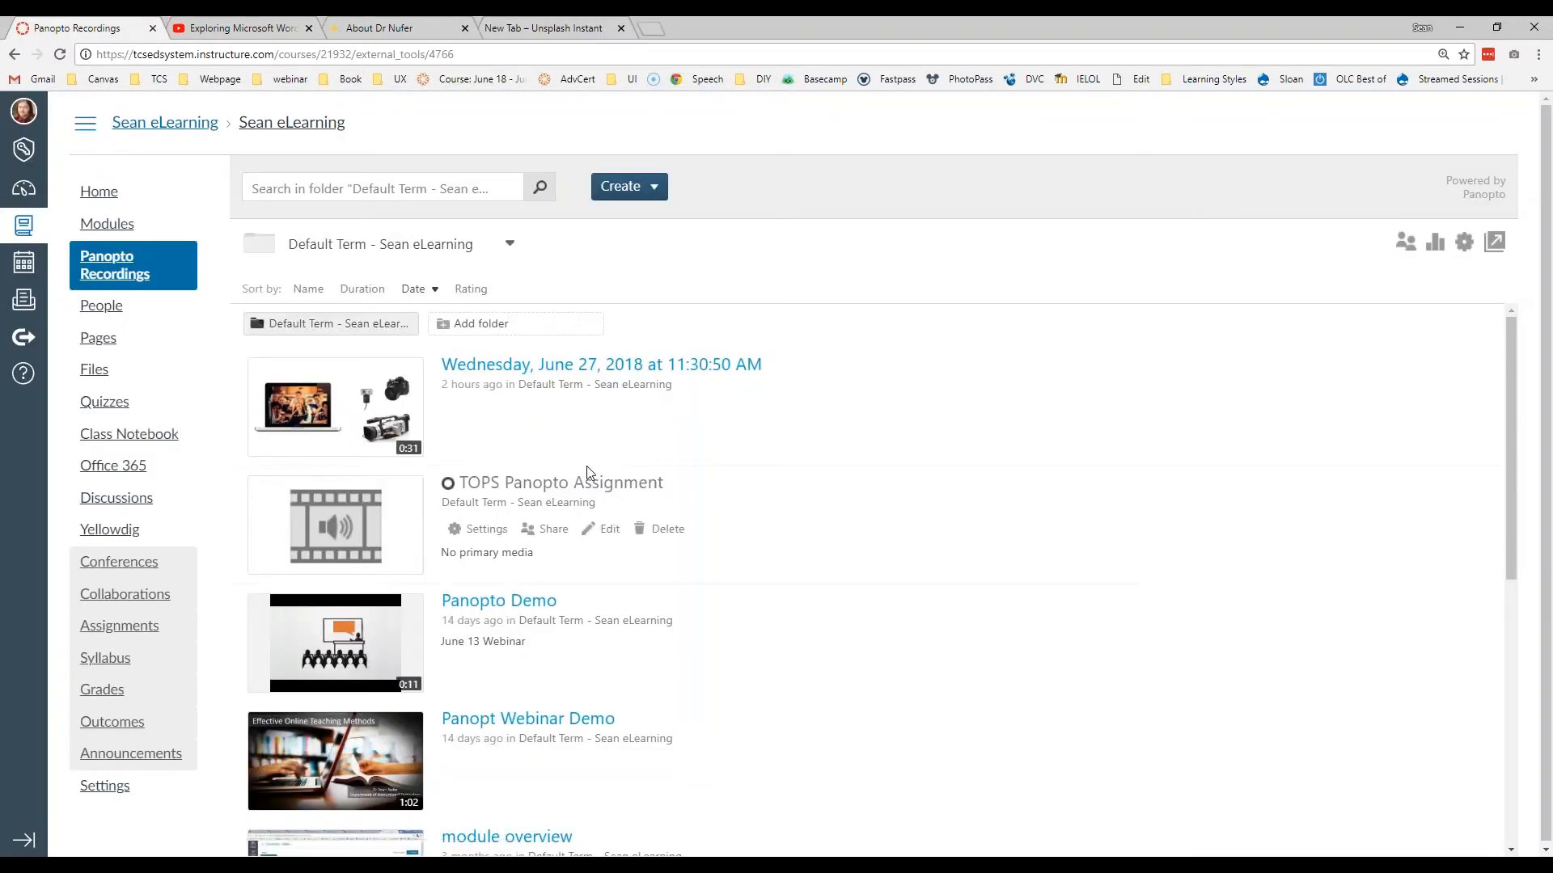
click(103, 267)
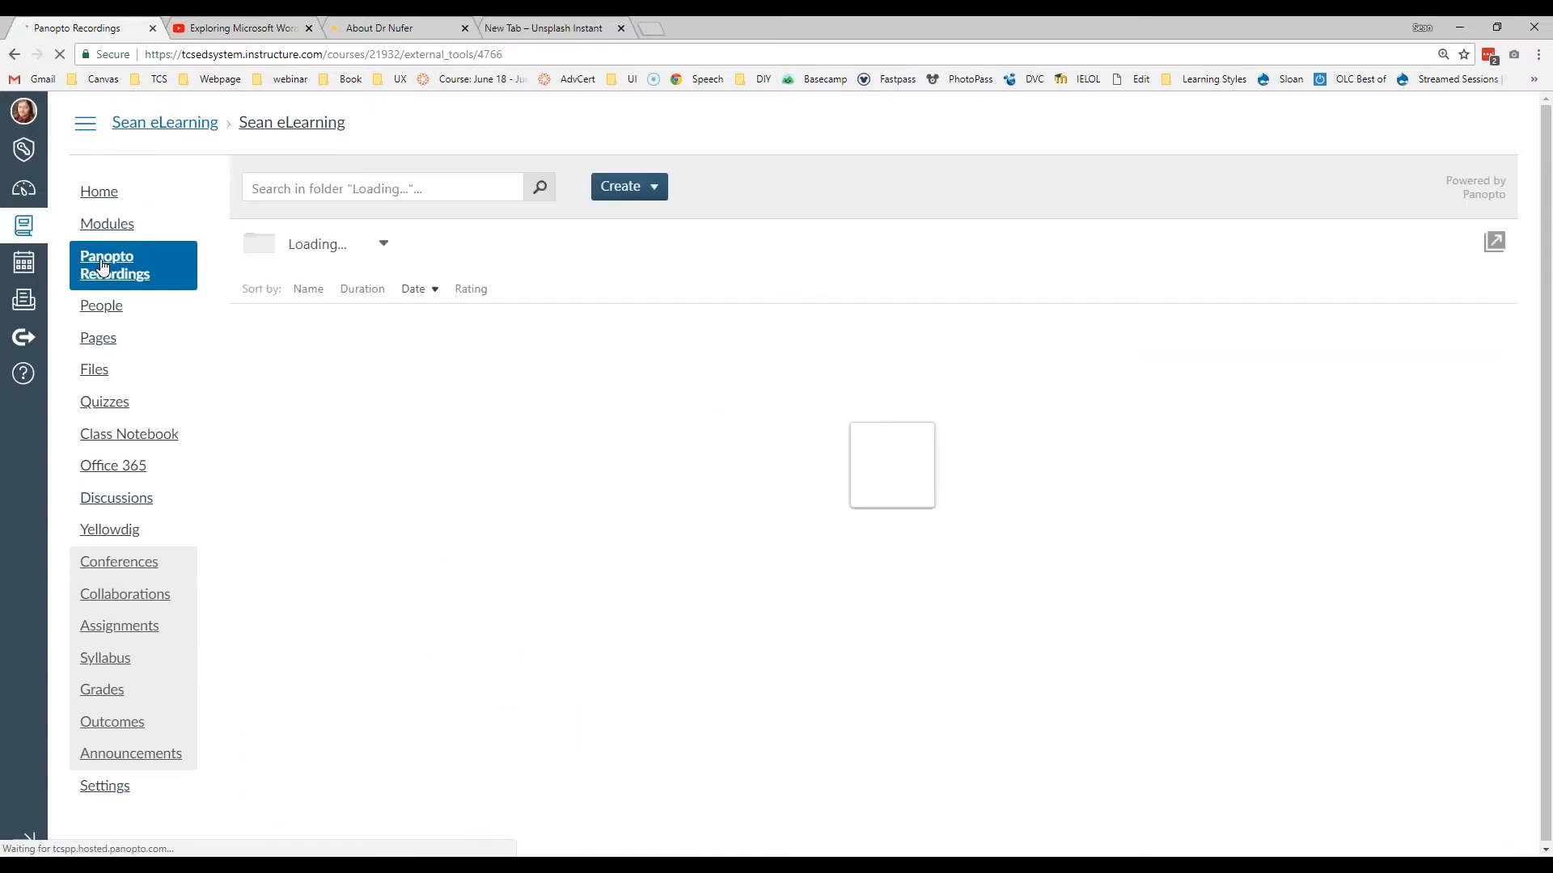
mouse_move(517, 436)
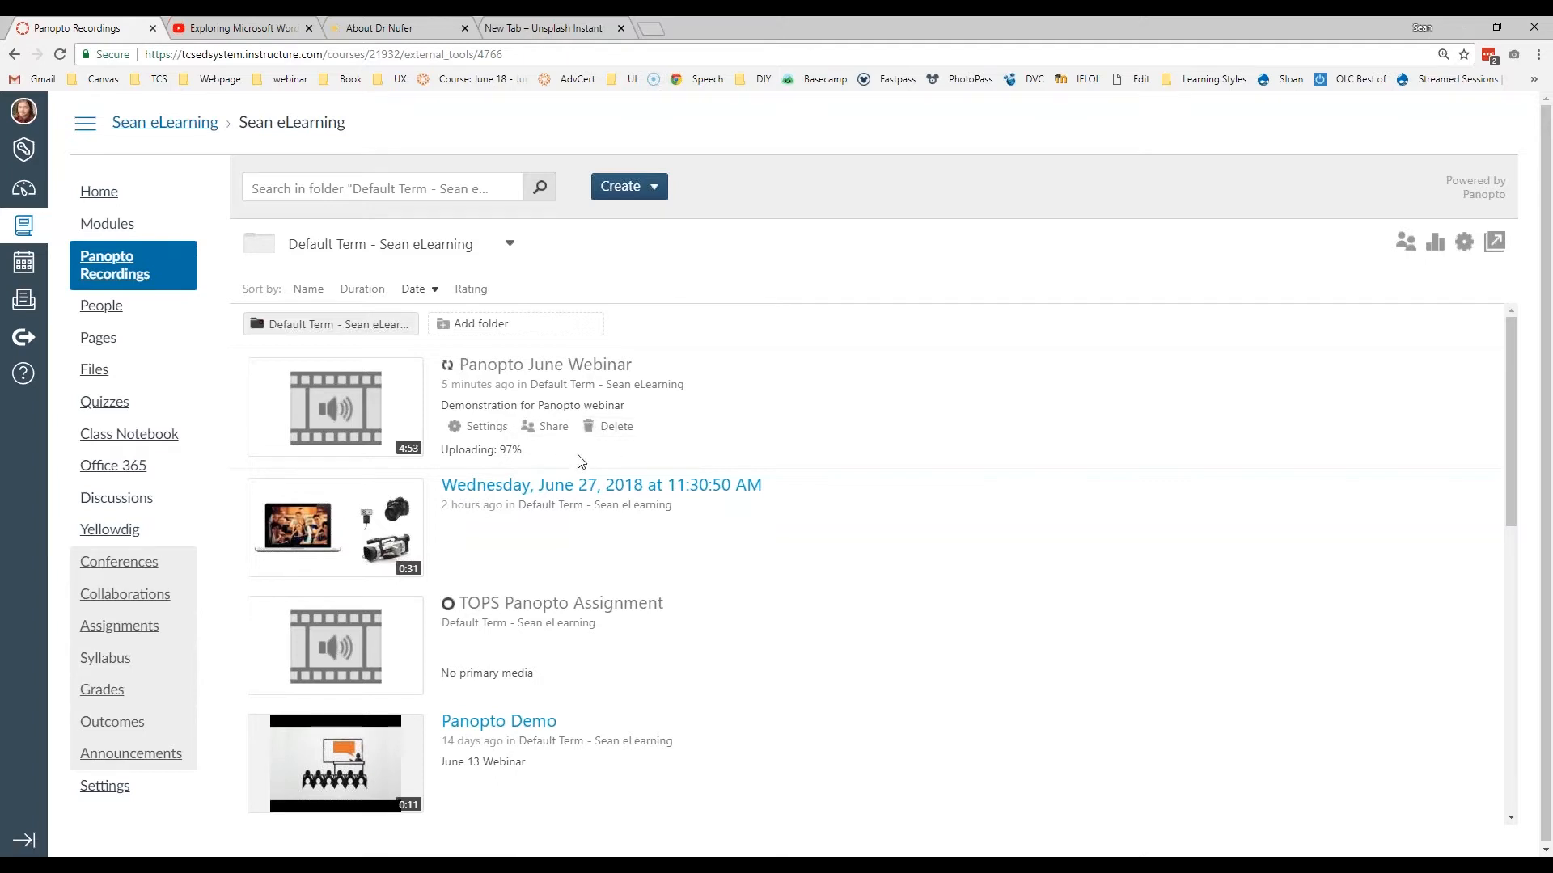
scroll(541, 512, down, 7)
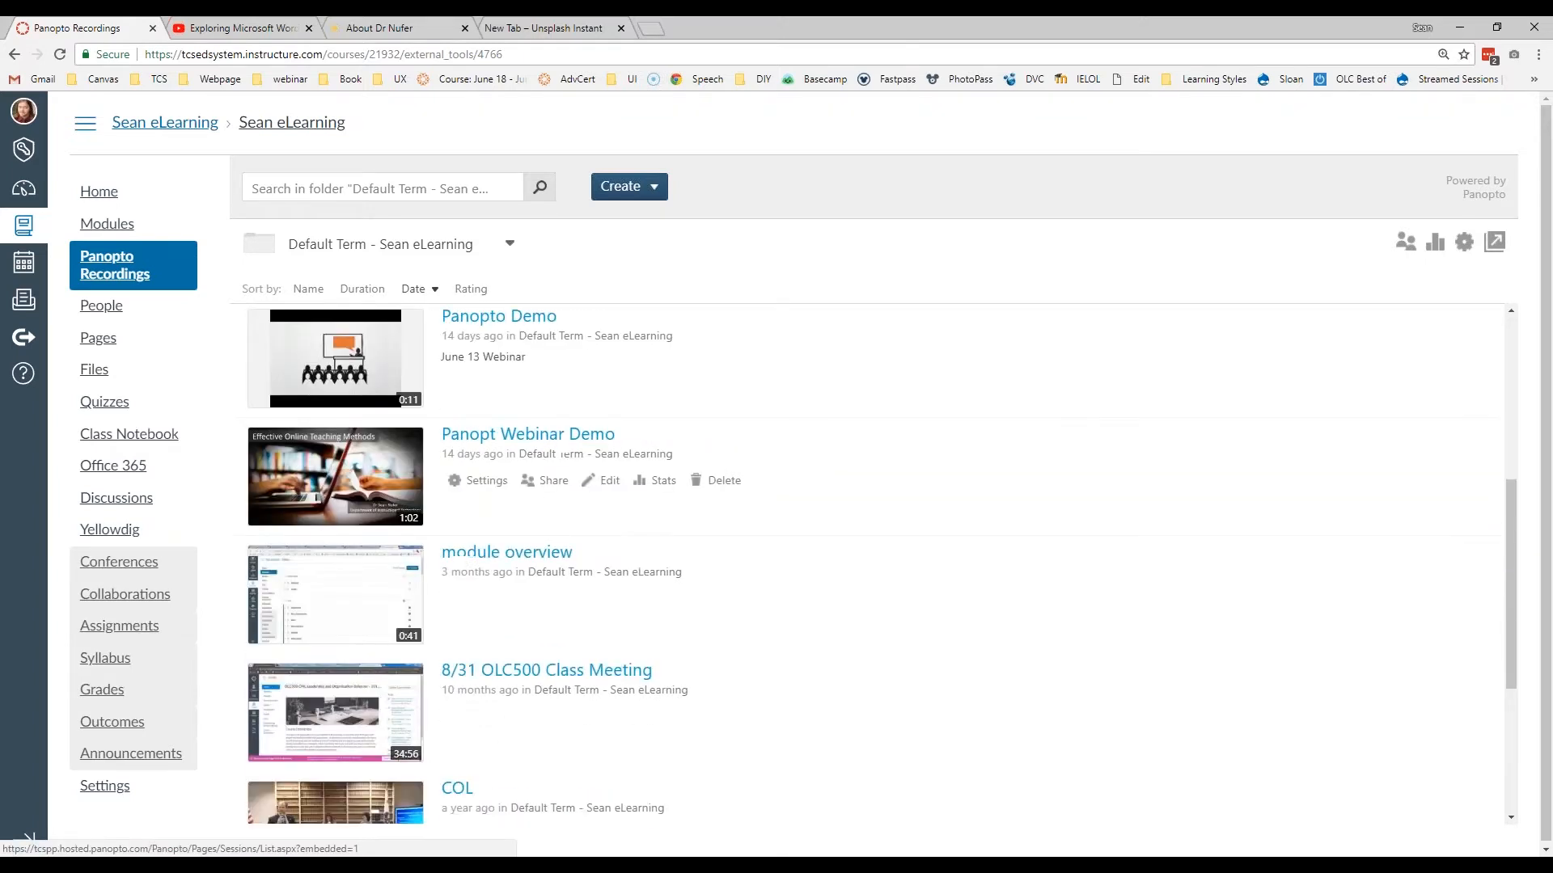
scroll(704, 566, down, 3)
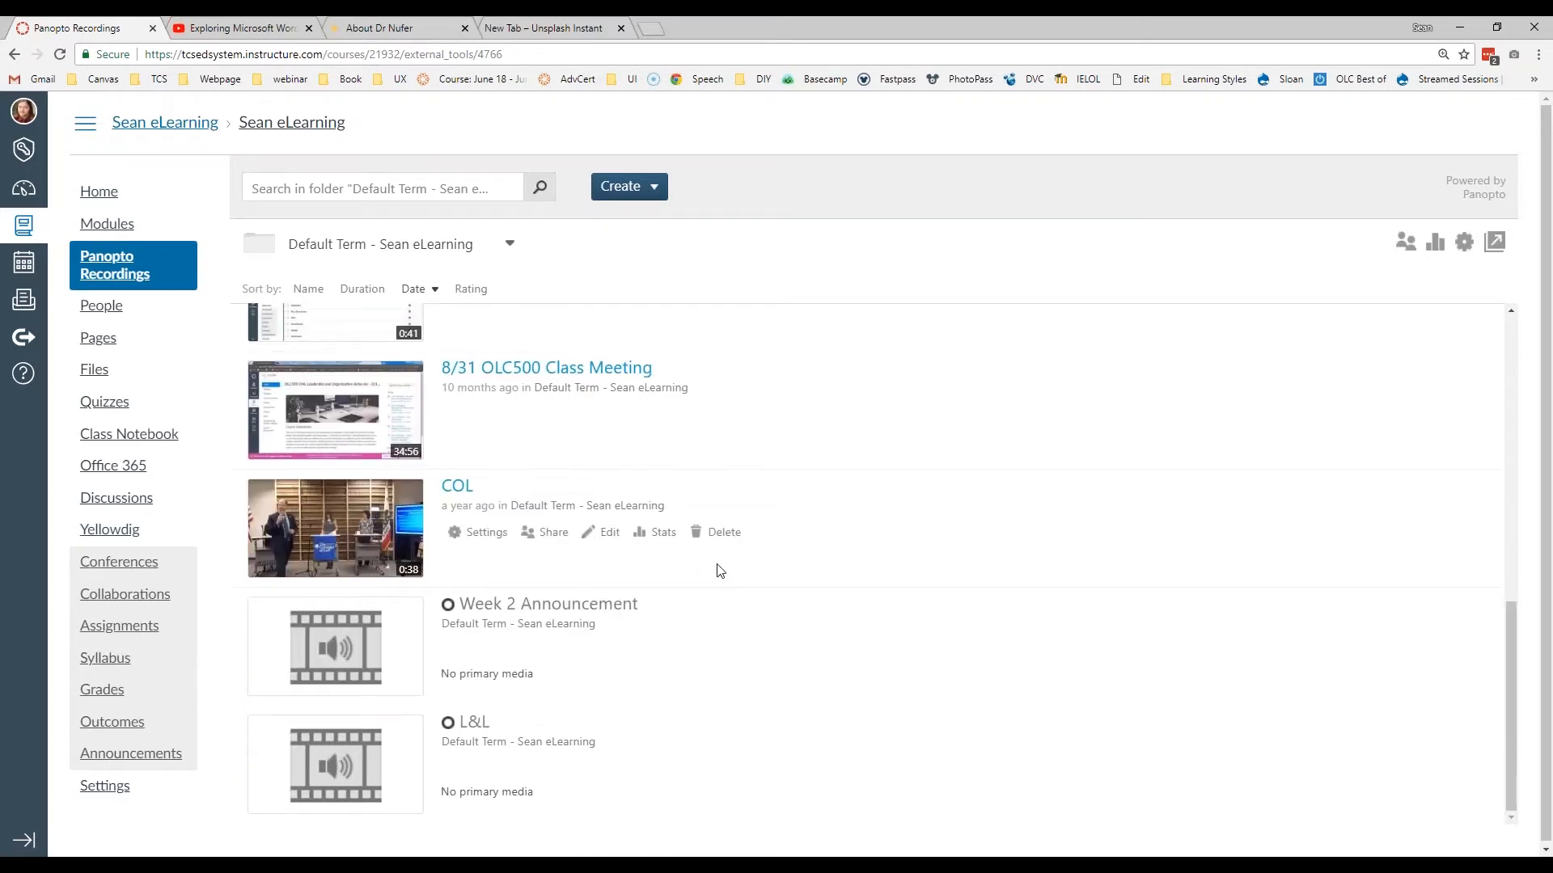
scroll(707, 566, up, 4)
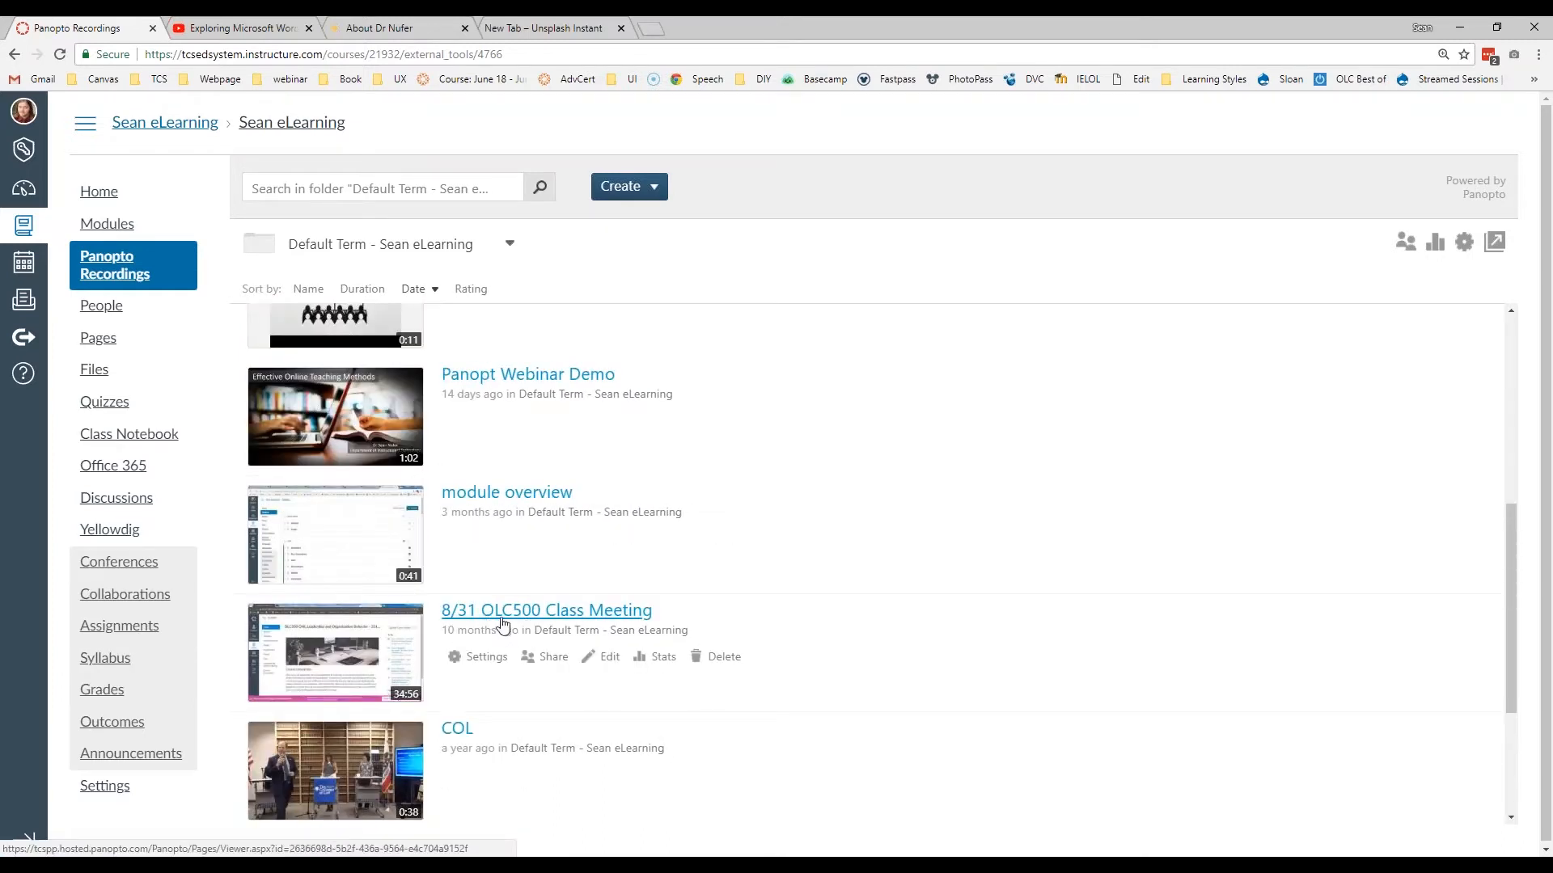
Step: Open the settings of the 8/31 OLC500 Class Meeting session and open its preview image for editing
click(483, 662)
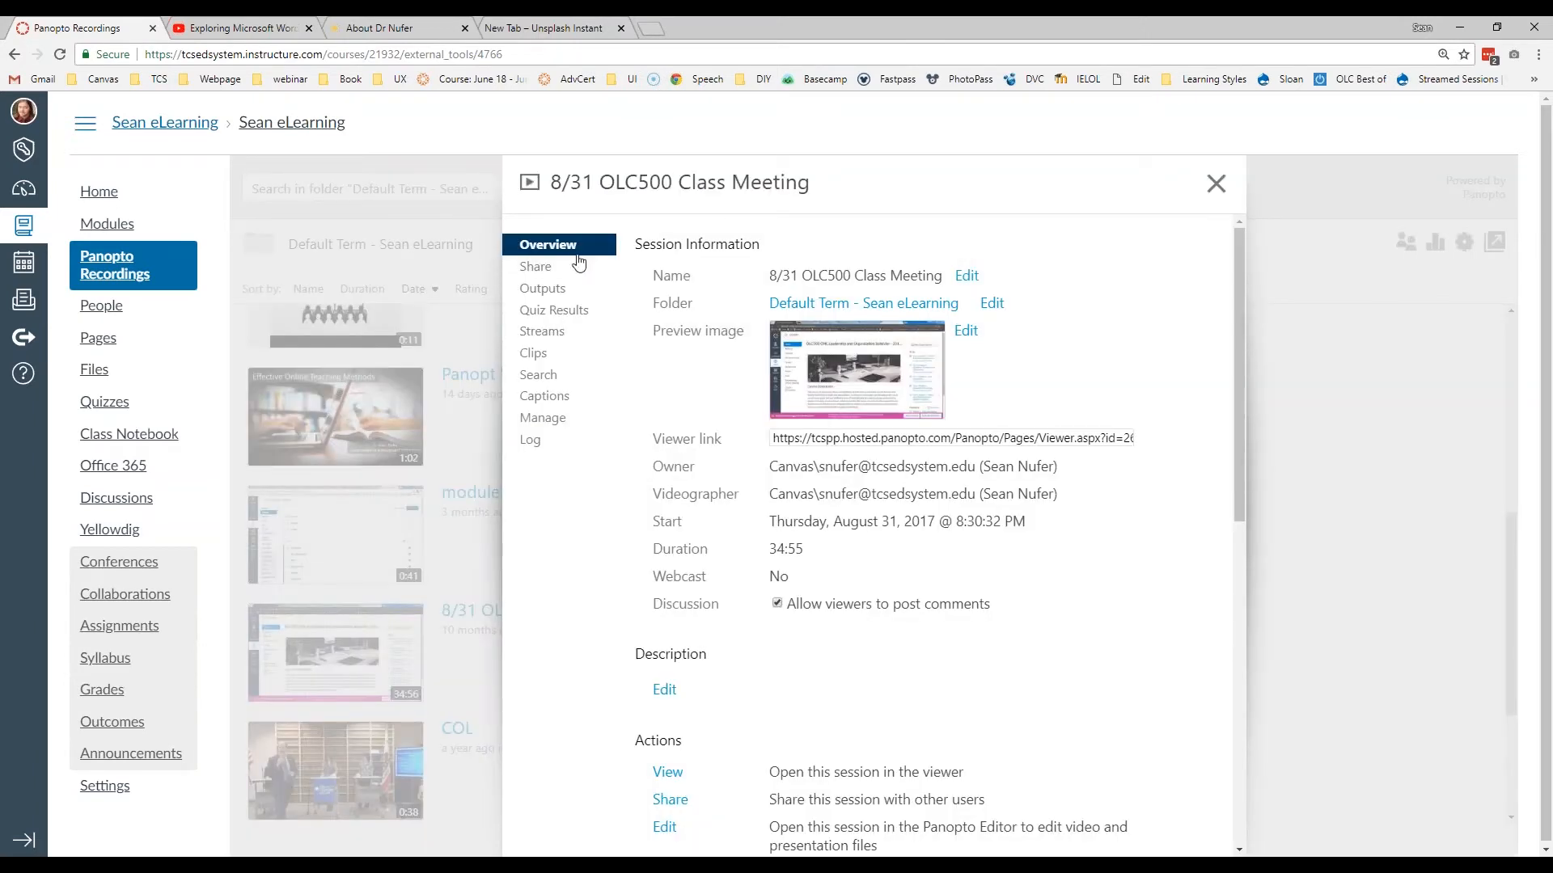
drag(855, 174, 786, 181)
click(872, 195)
click(966, 331)
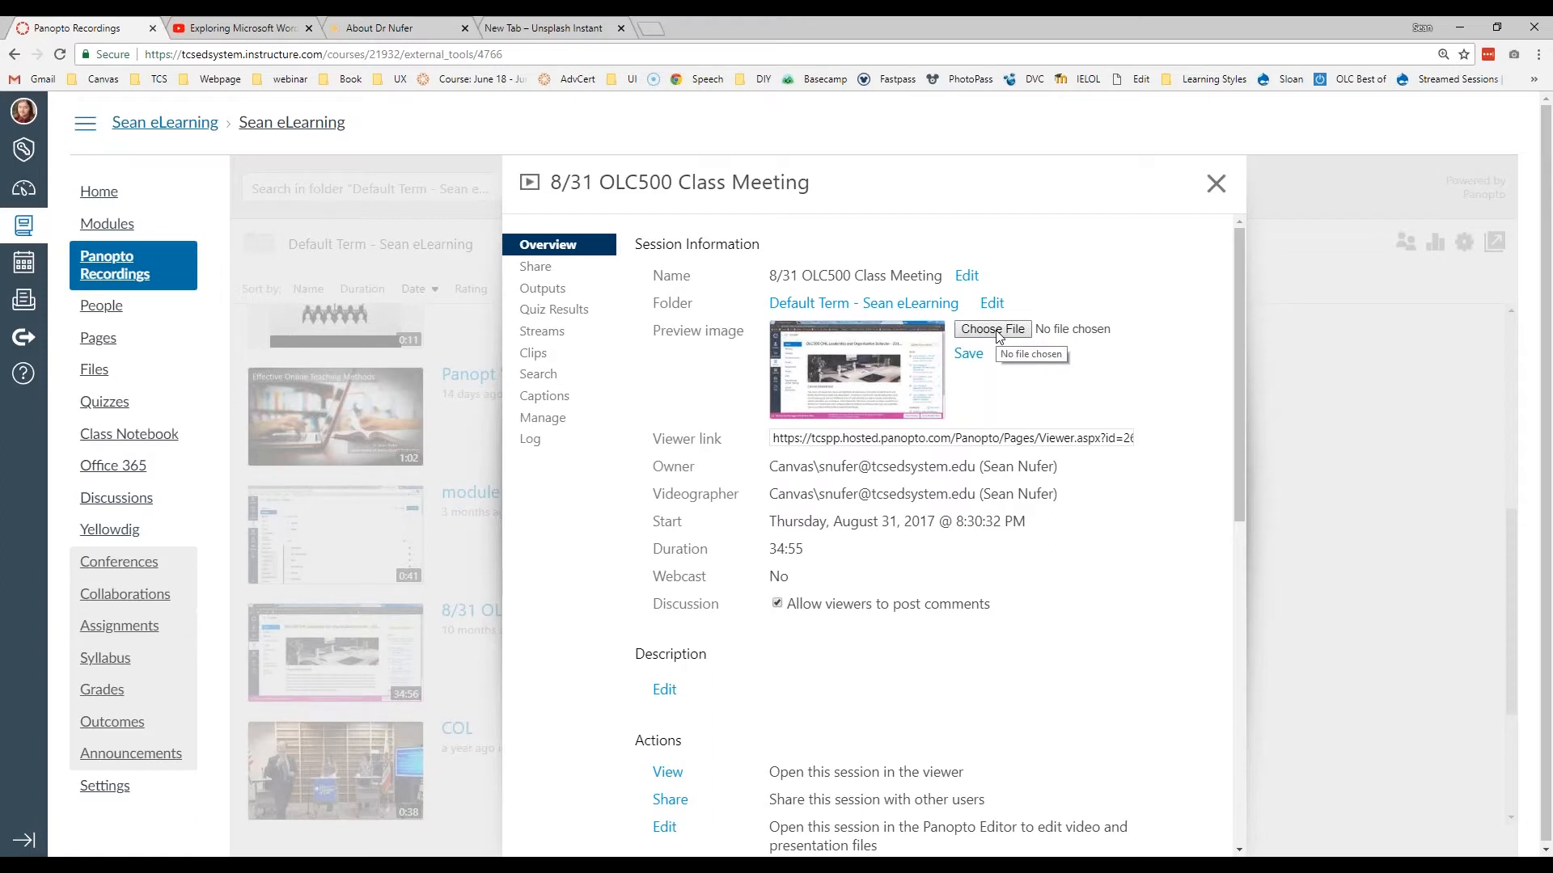
click(994, 330)
Step: Open the class meeting's viewer link in a separate browser tab, and close that tab again
click(838, 439)
right_click(1003, 442)
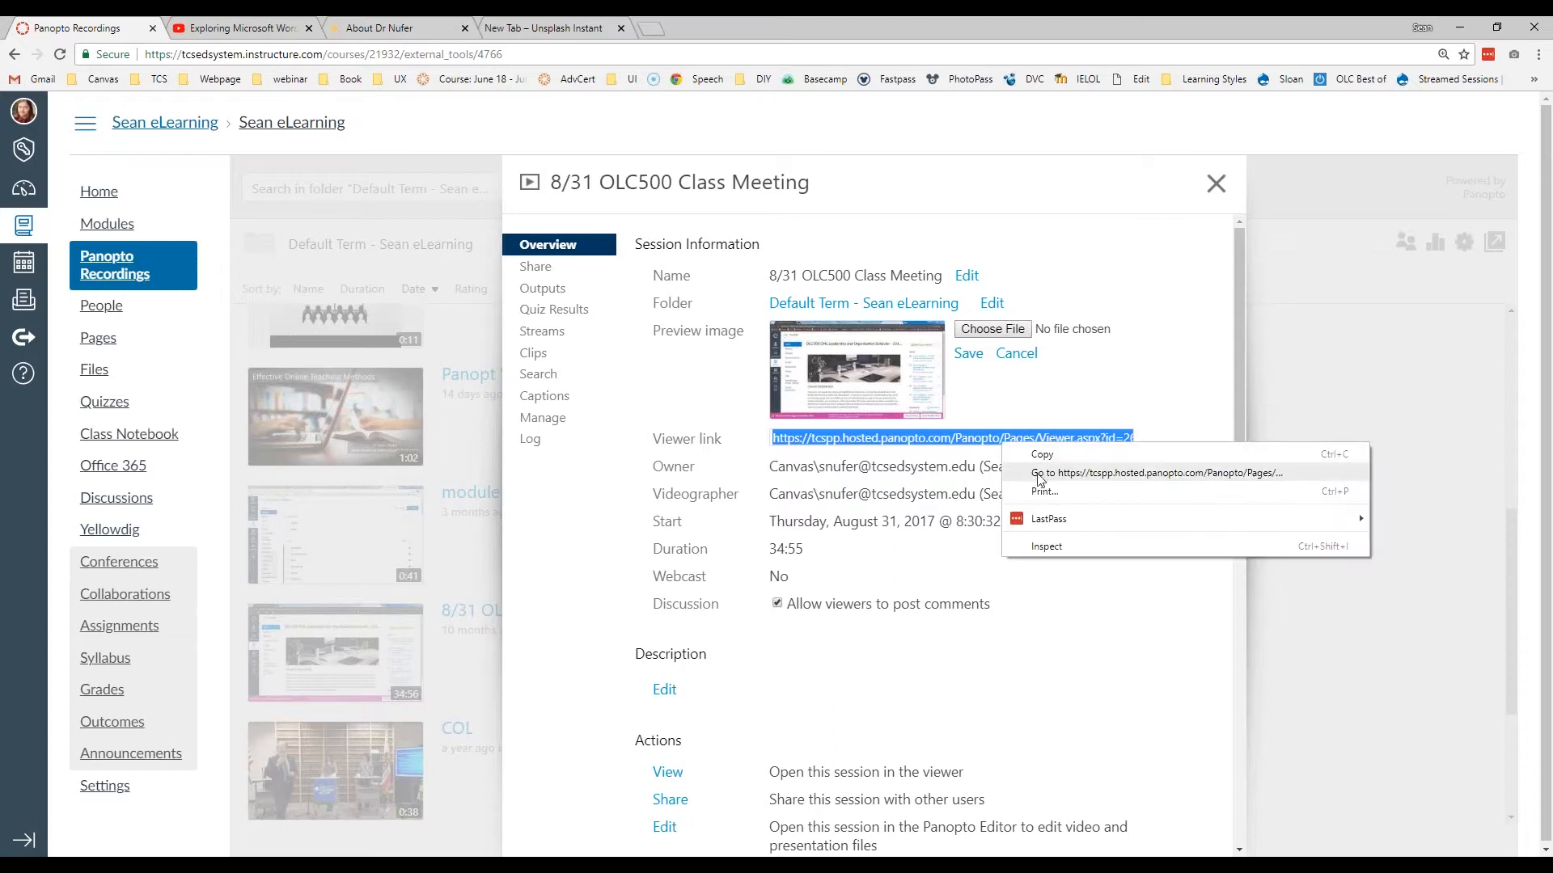
click(1051, 472)
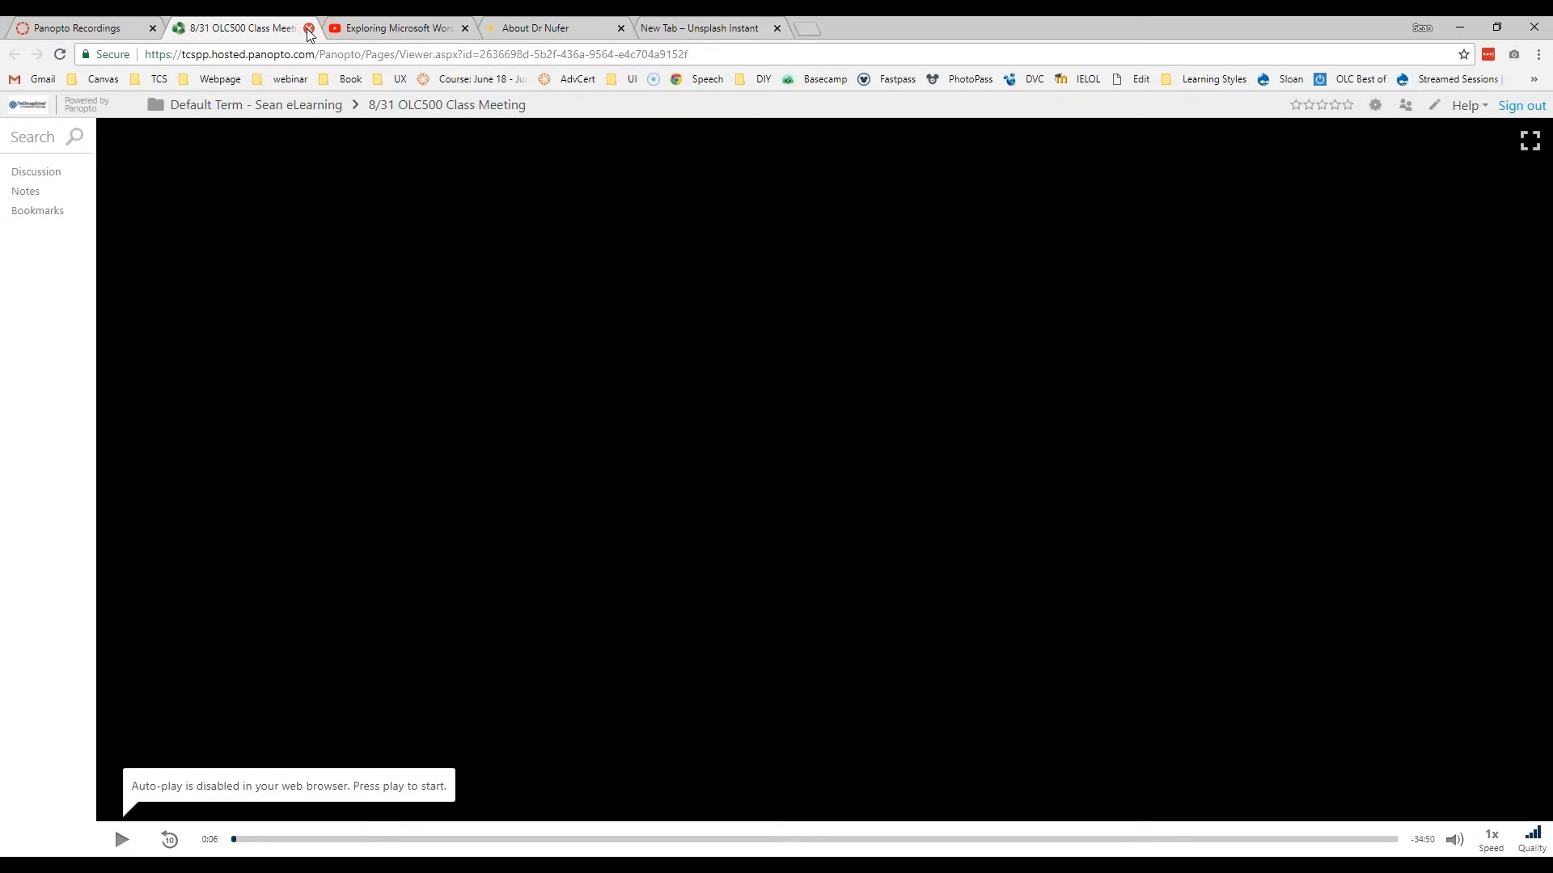
click(308, 29)
Step: Review the class meeting's discussion, description, quality and availability settings in its overview
scroll(813, 453, down, 3)
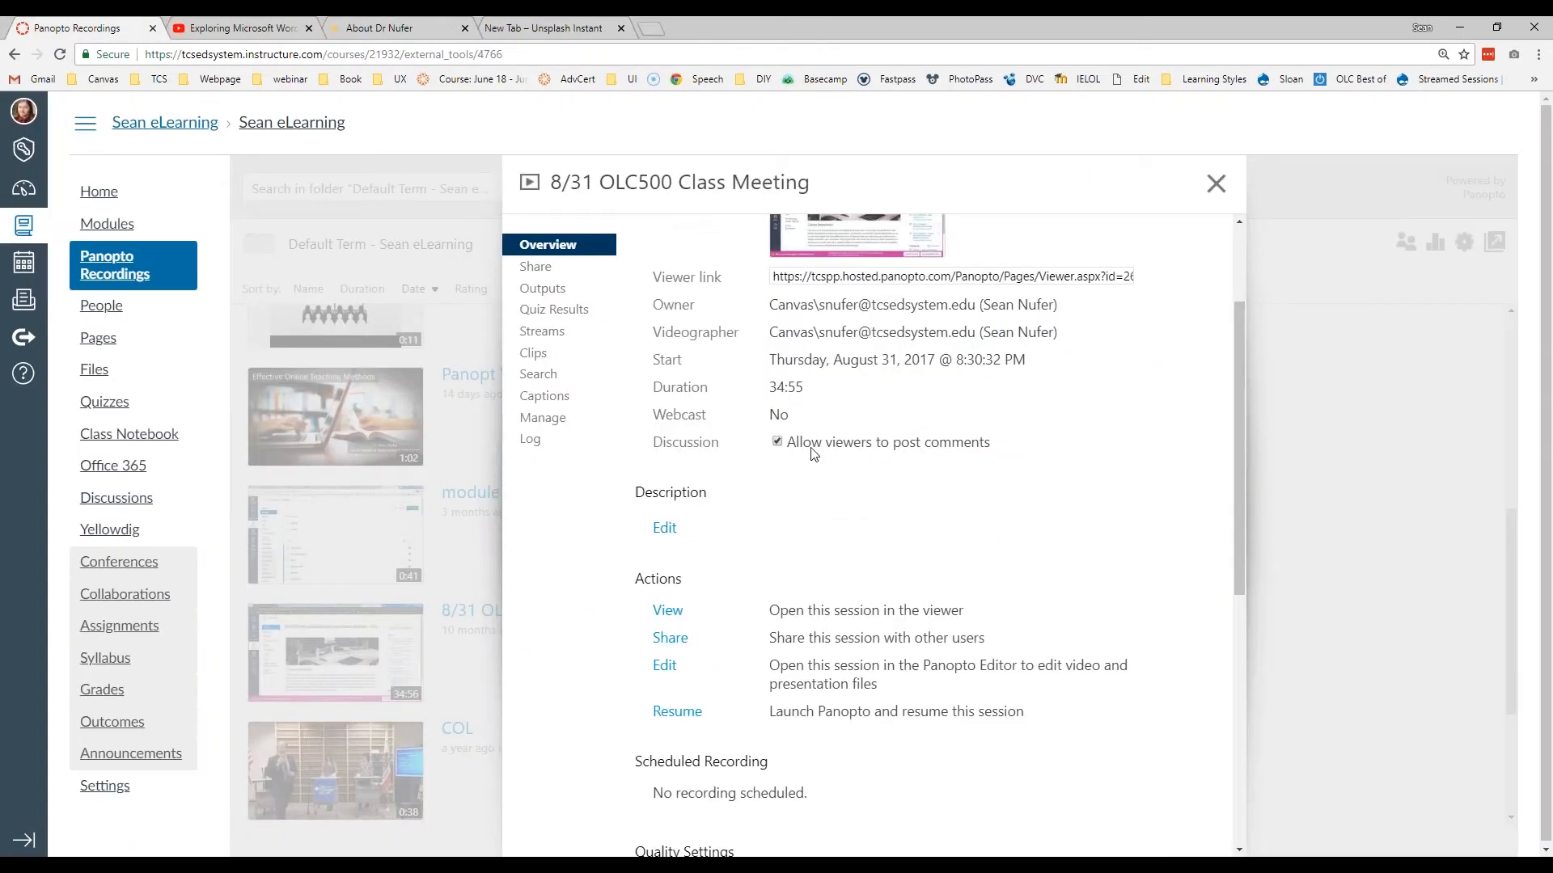
scroll(813, 452, down, 6)
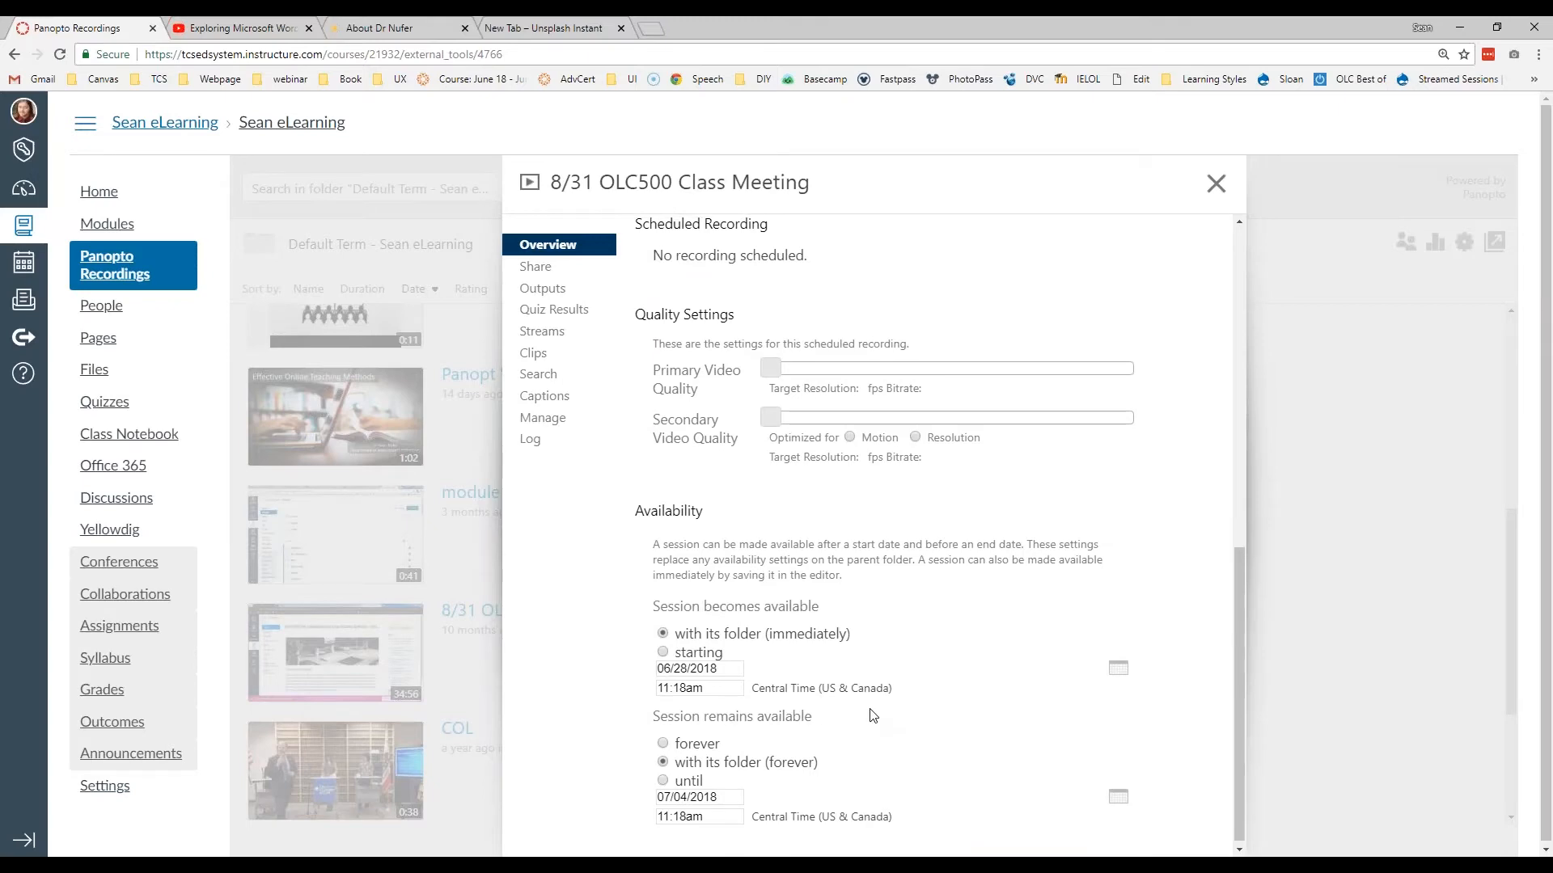
scroll(874, 716, up, 10)
Step: Select the class meeting's share link and its embed code, and show the options for who has access
click(538, 266)
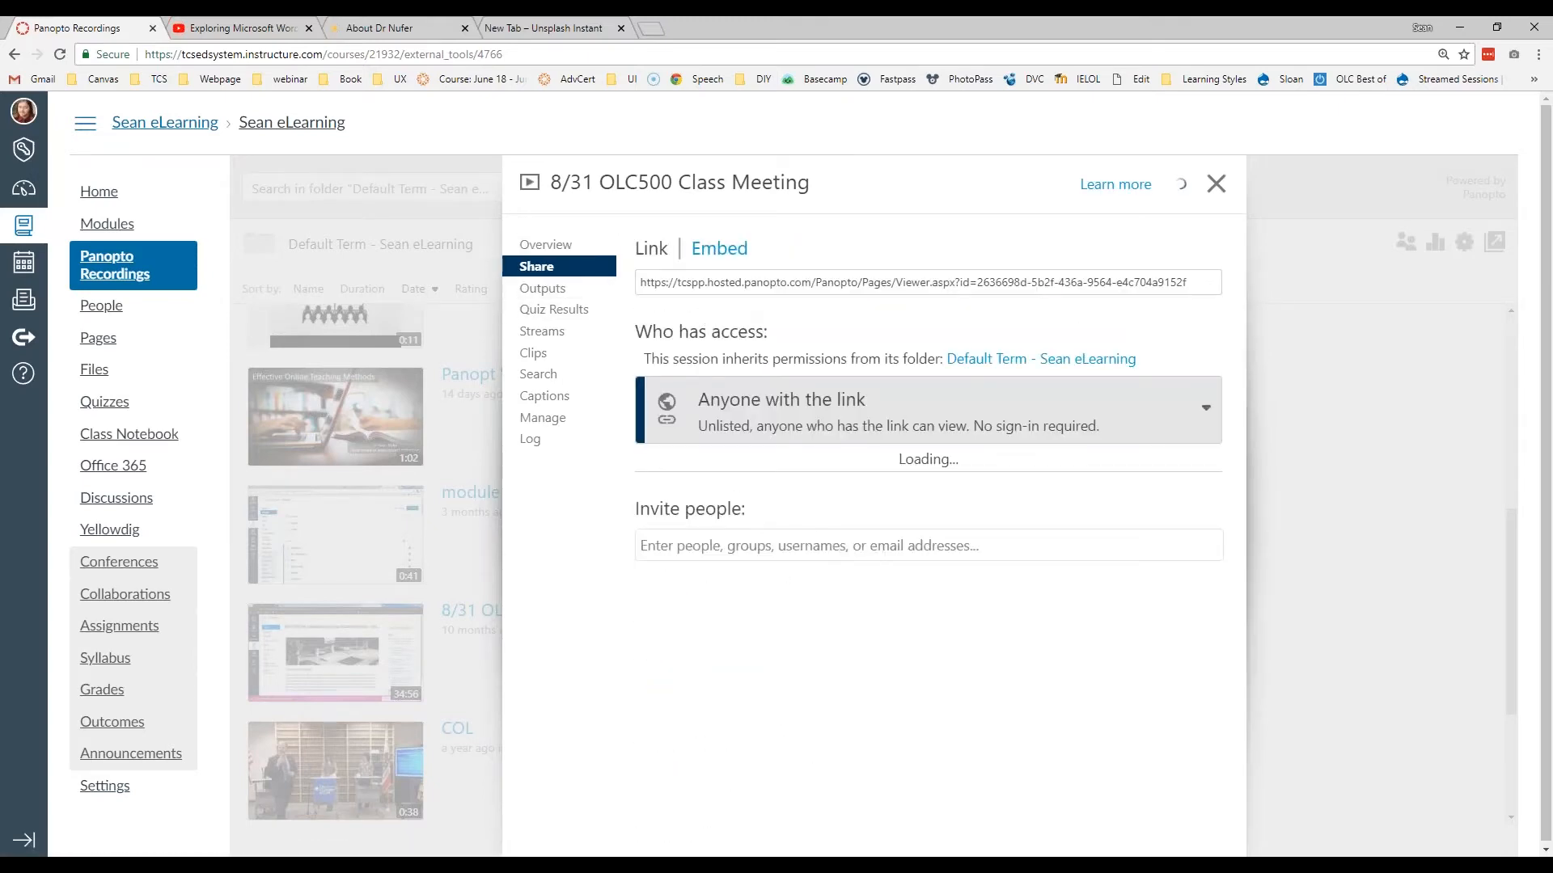
click(679, 285)
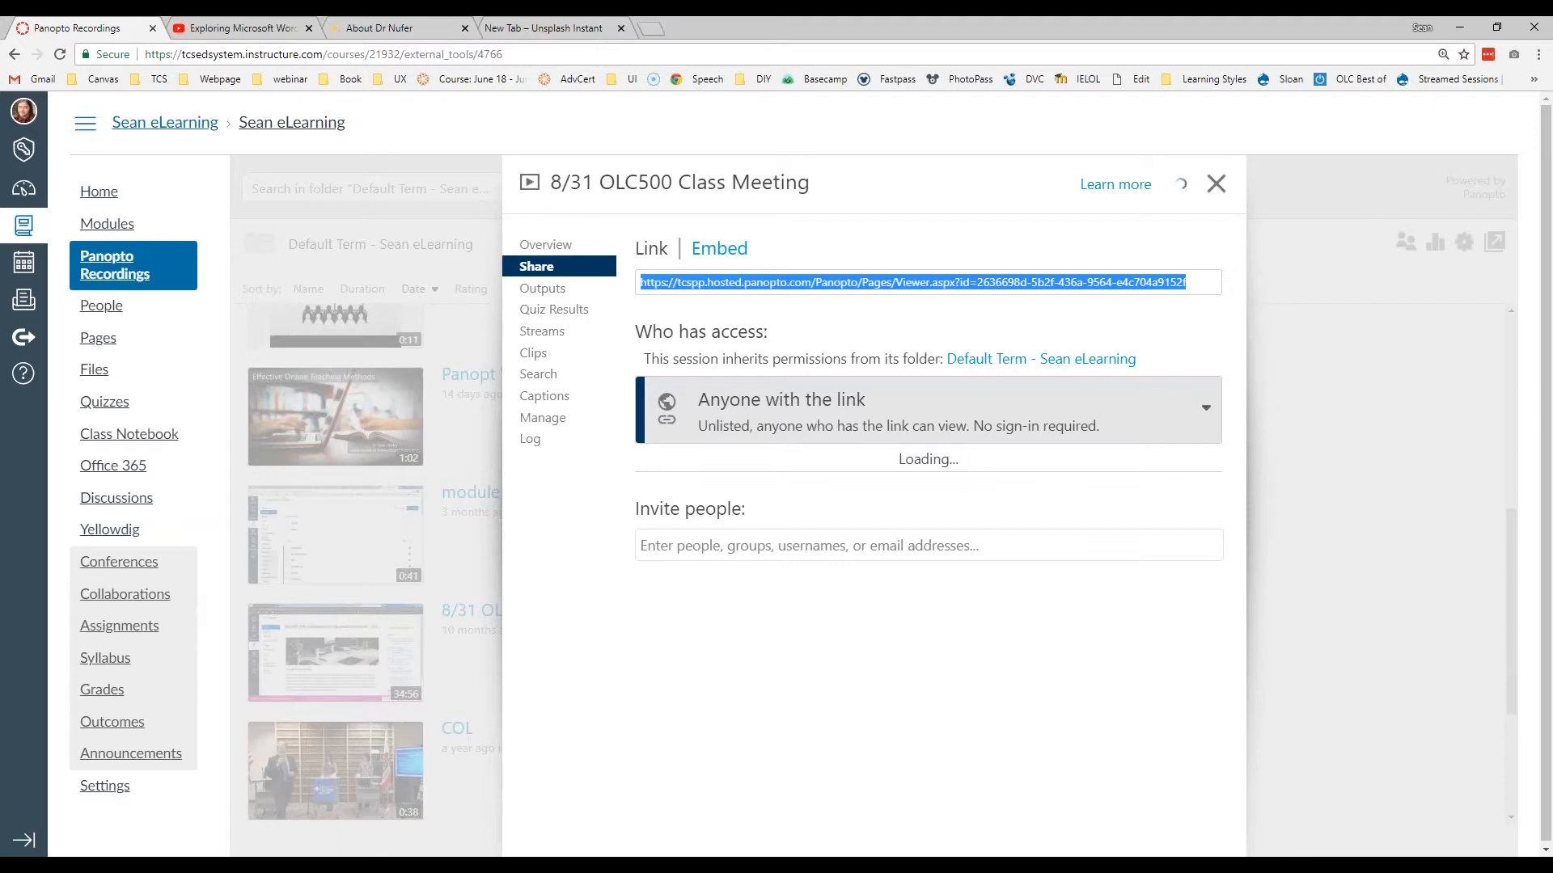
click(719, 248)
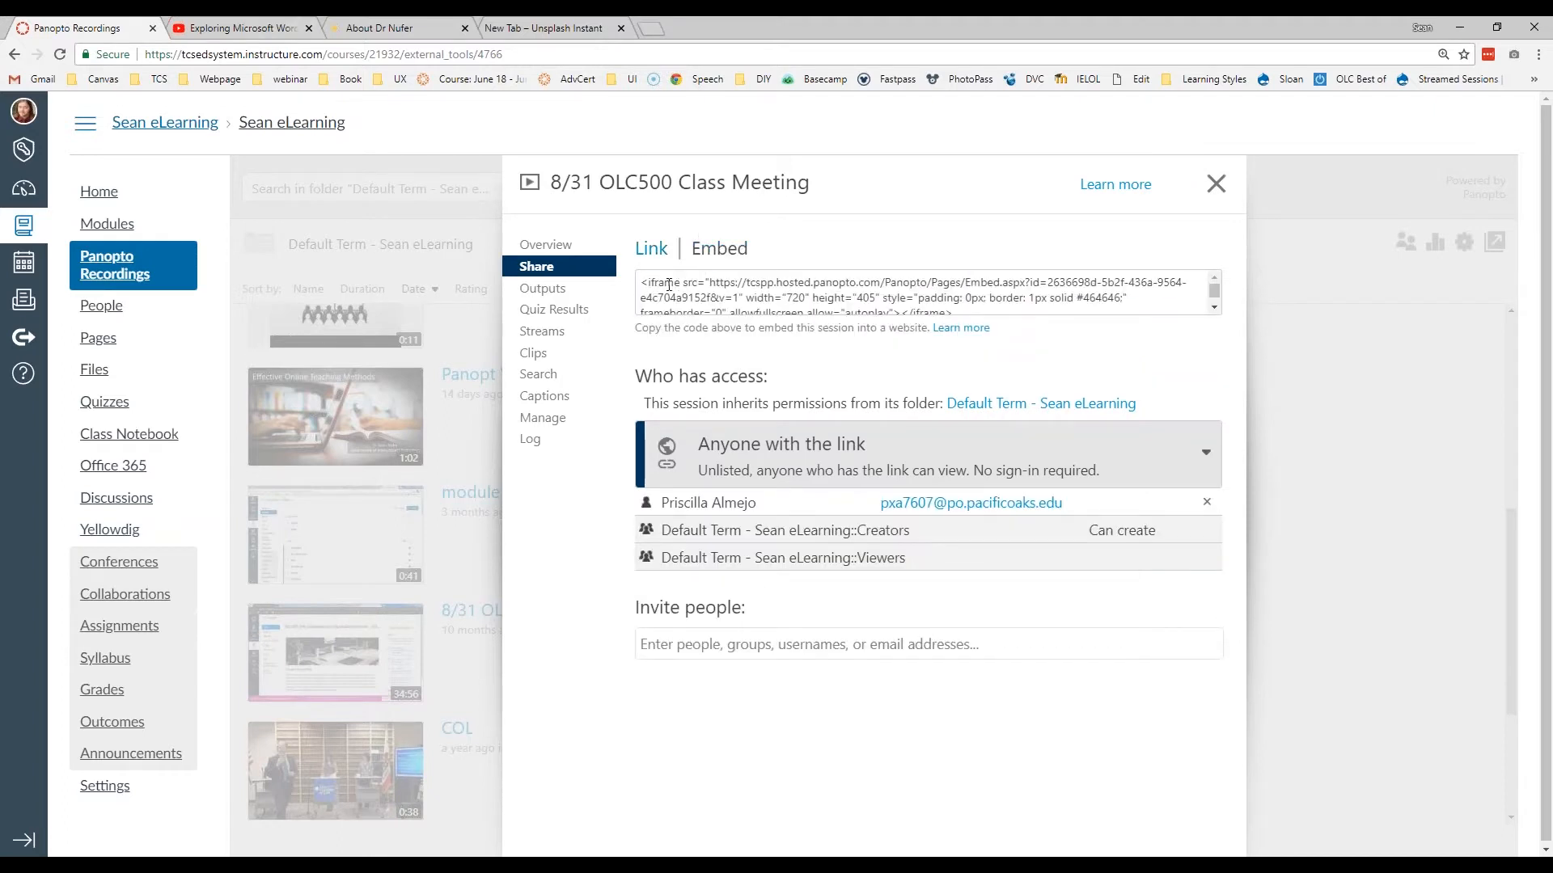
drag(643, 284, 955, 312)
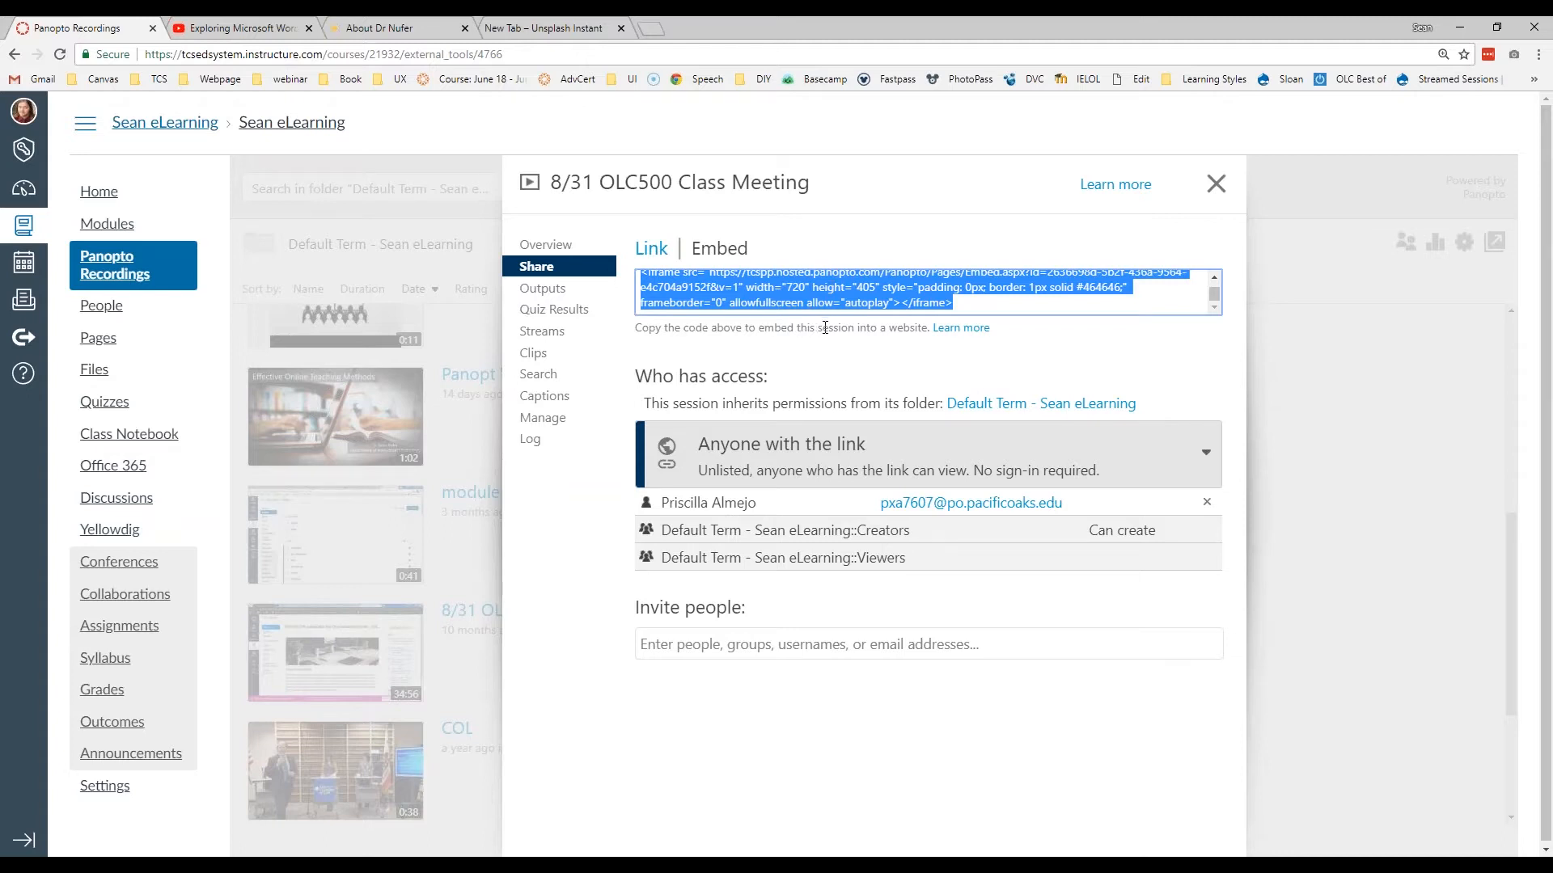
scroll(1205, 300, up, 1)
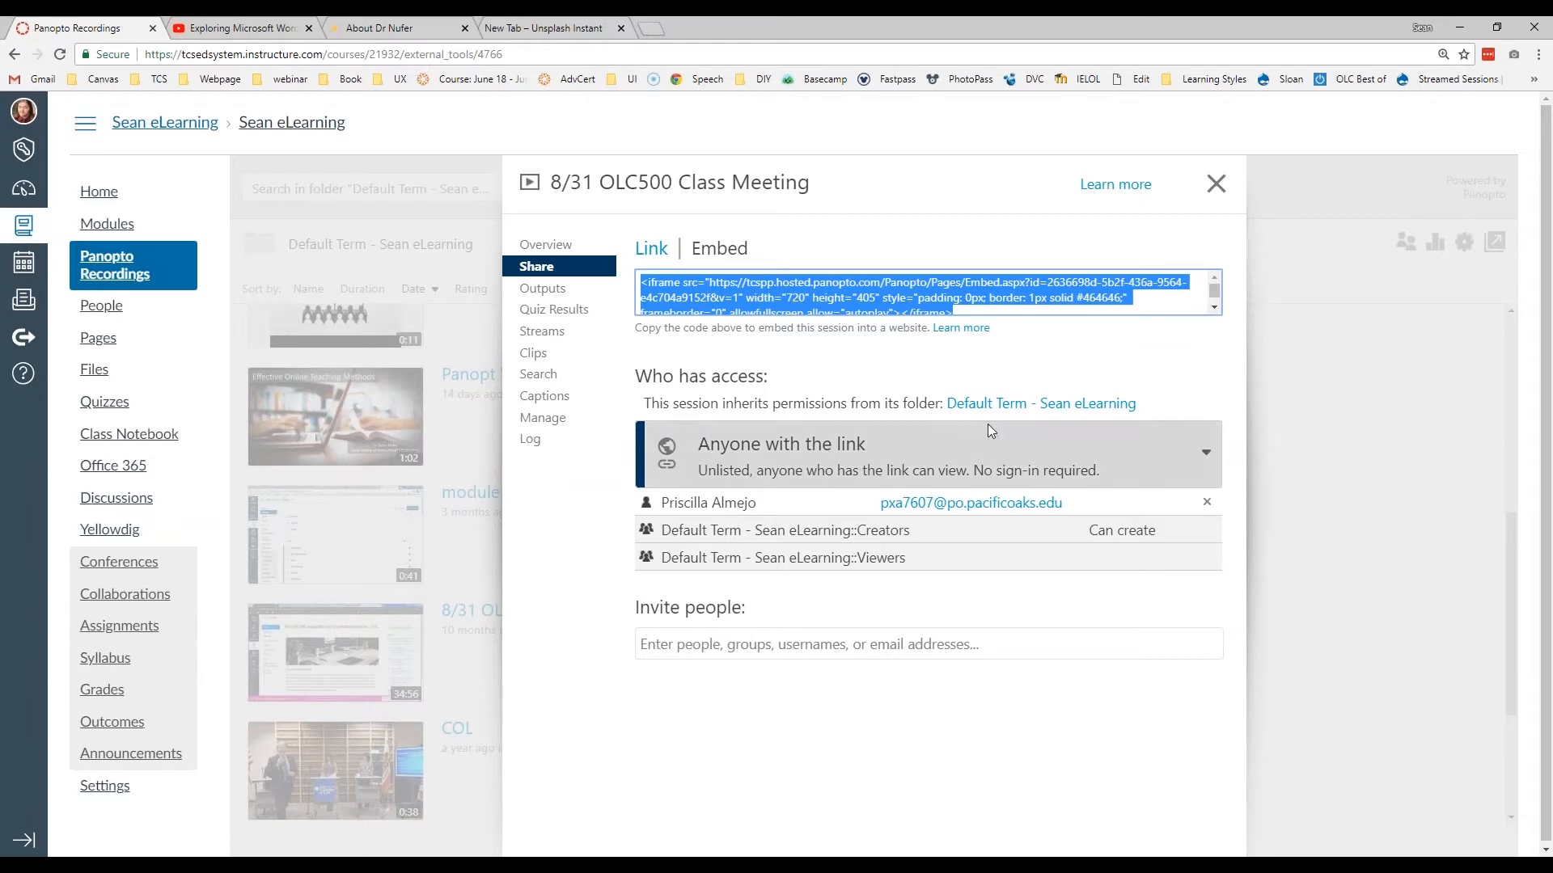
click(1205, 458)
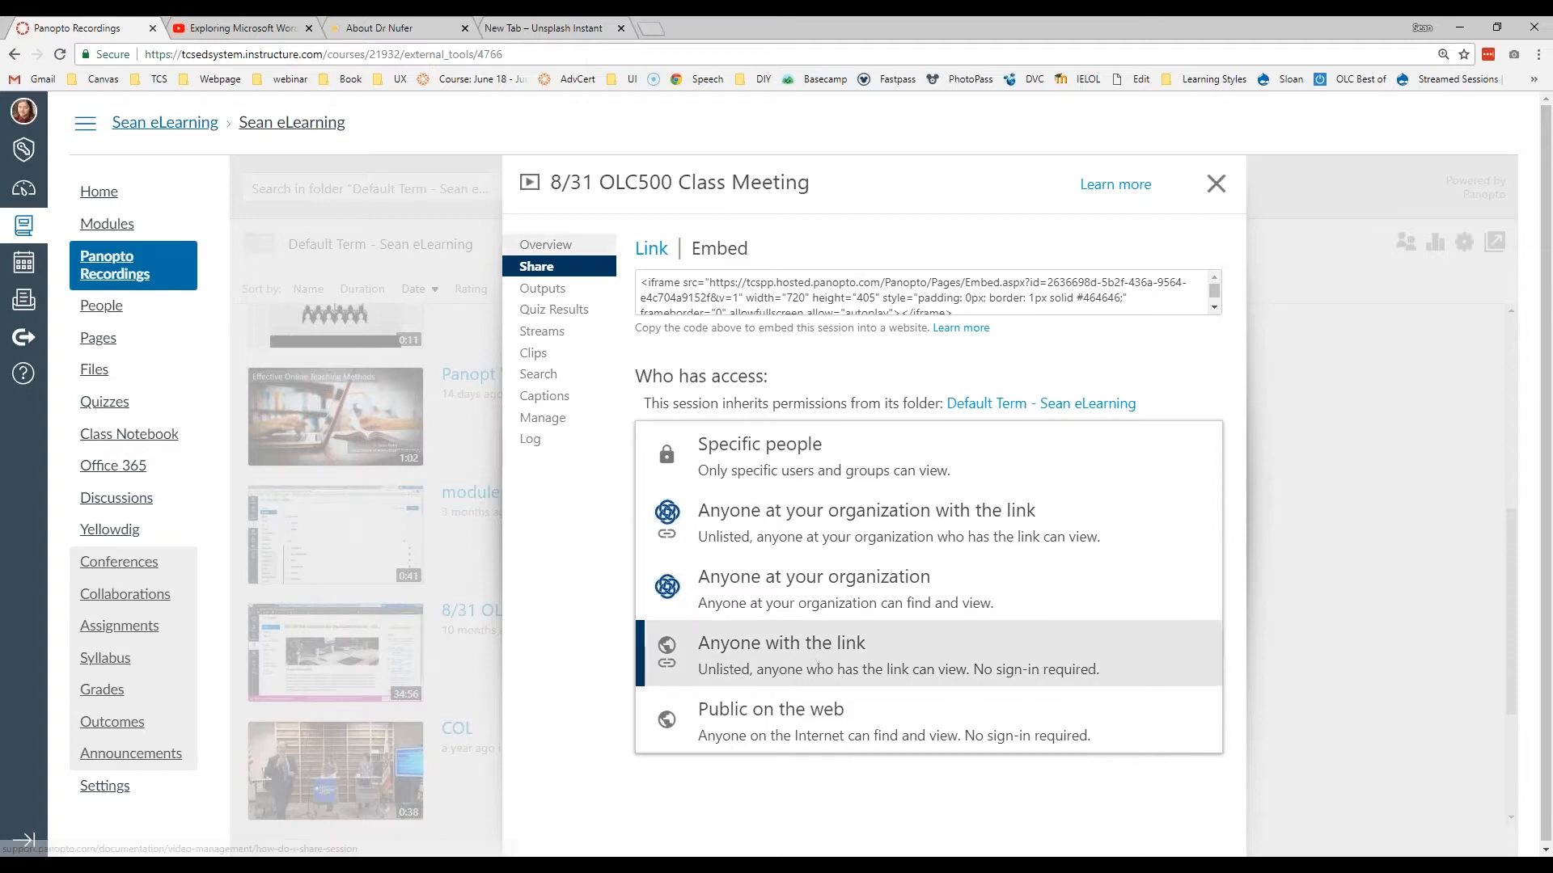
Step: Review the class meeting's output formats, including the video podcast, and close the session settings
click(542, 290)
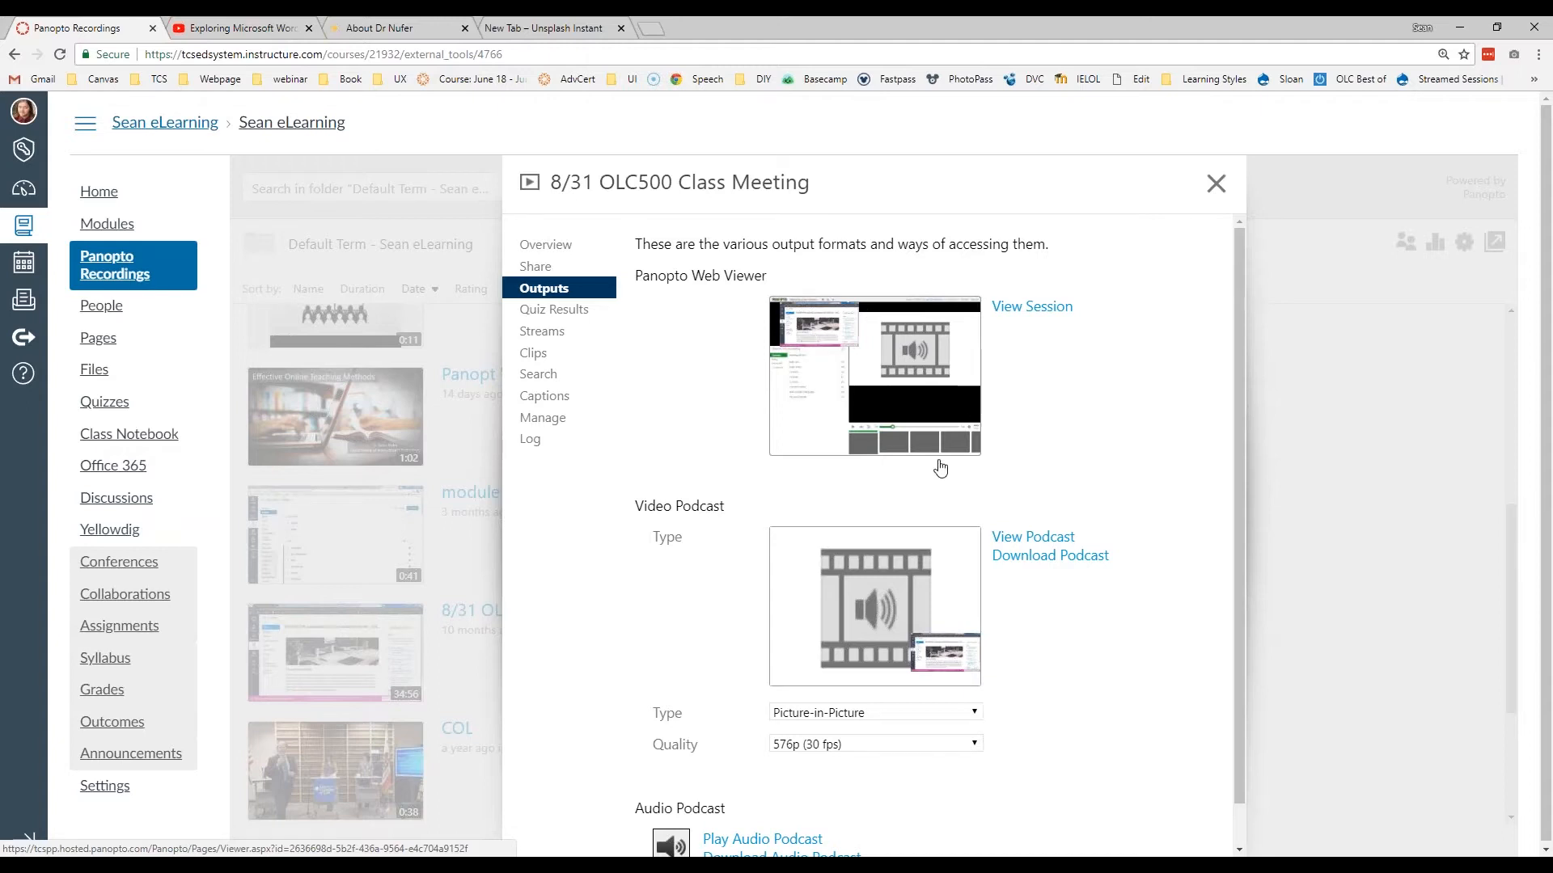
drag(663, 505, 702, 505)
click(702, 506)
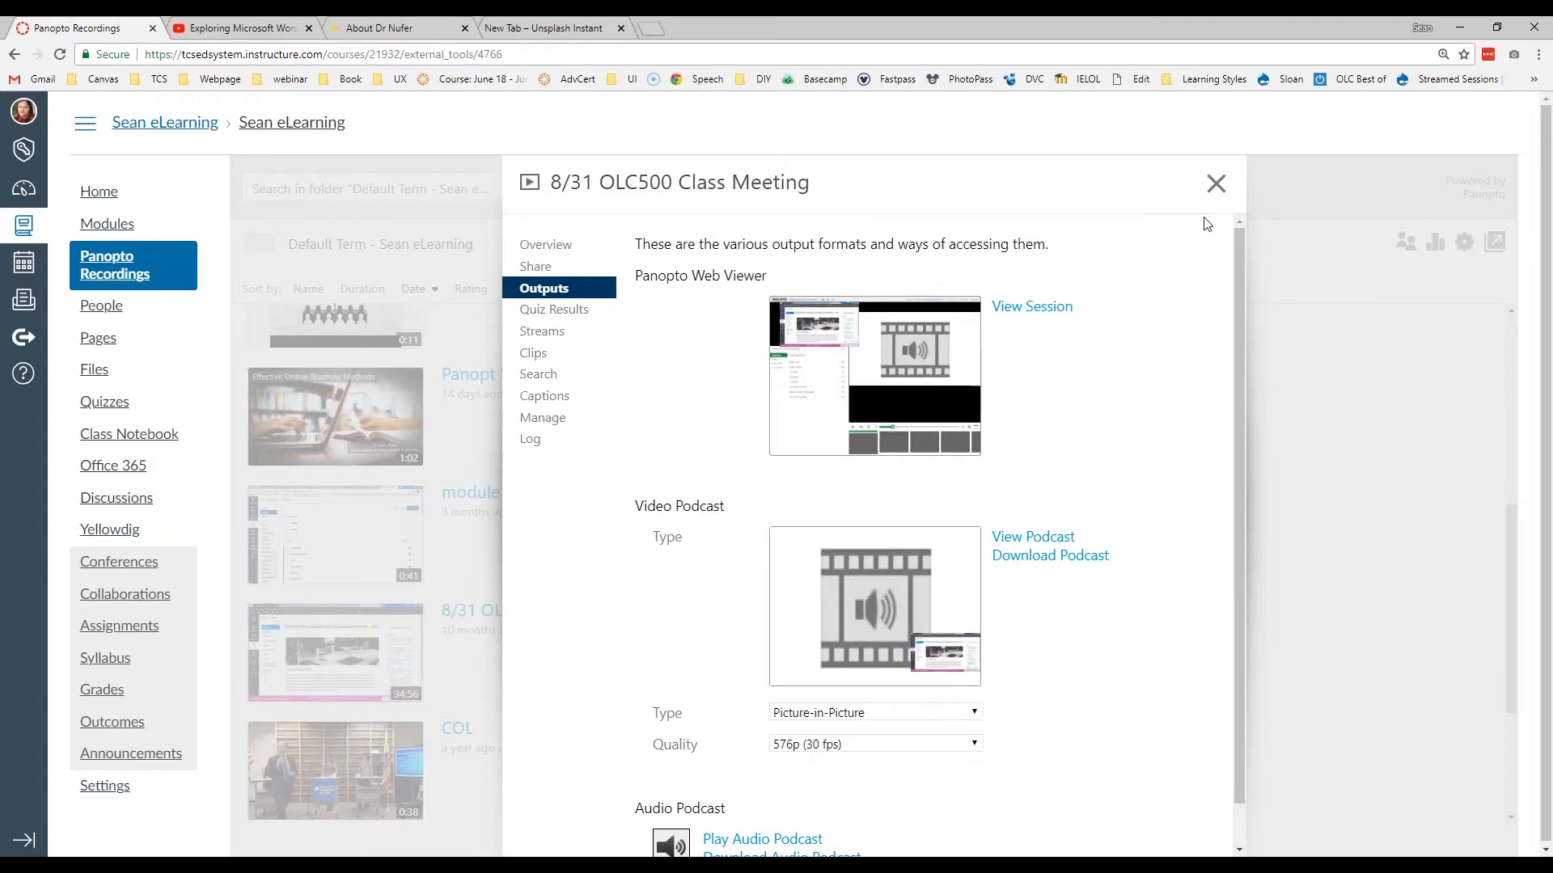
click(1215, 184)
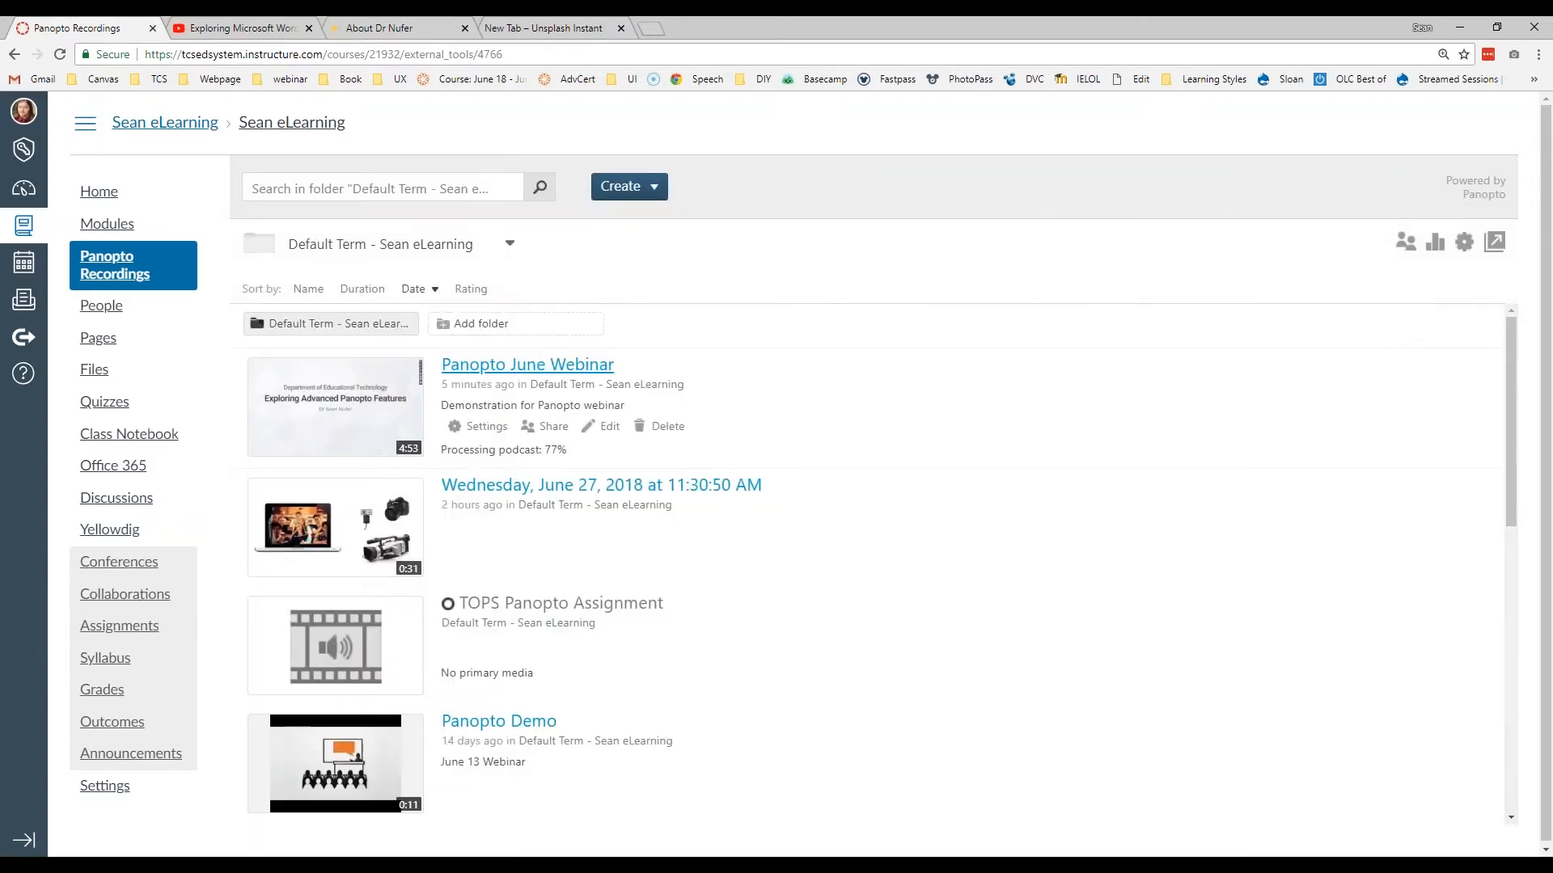
Step: Open the Panopto June Webinar recording in a new browser tab and pause its playback
right_click(474, 370)
click(517, 381)
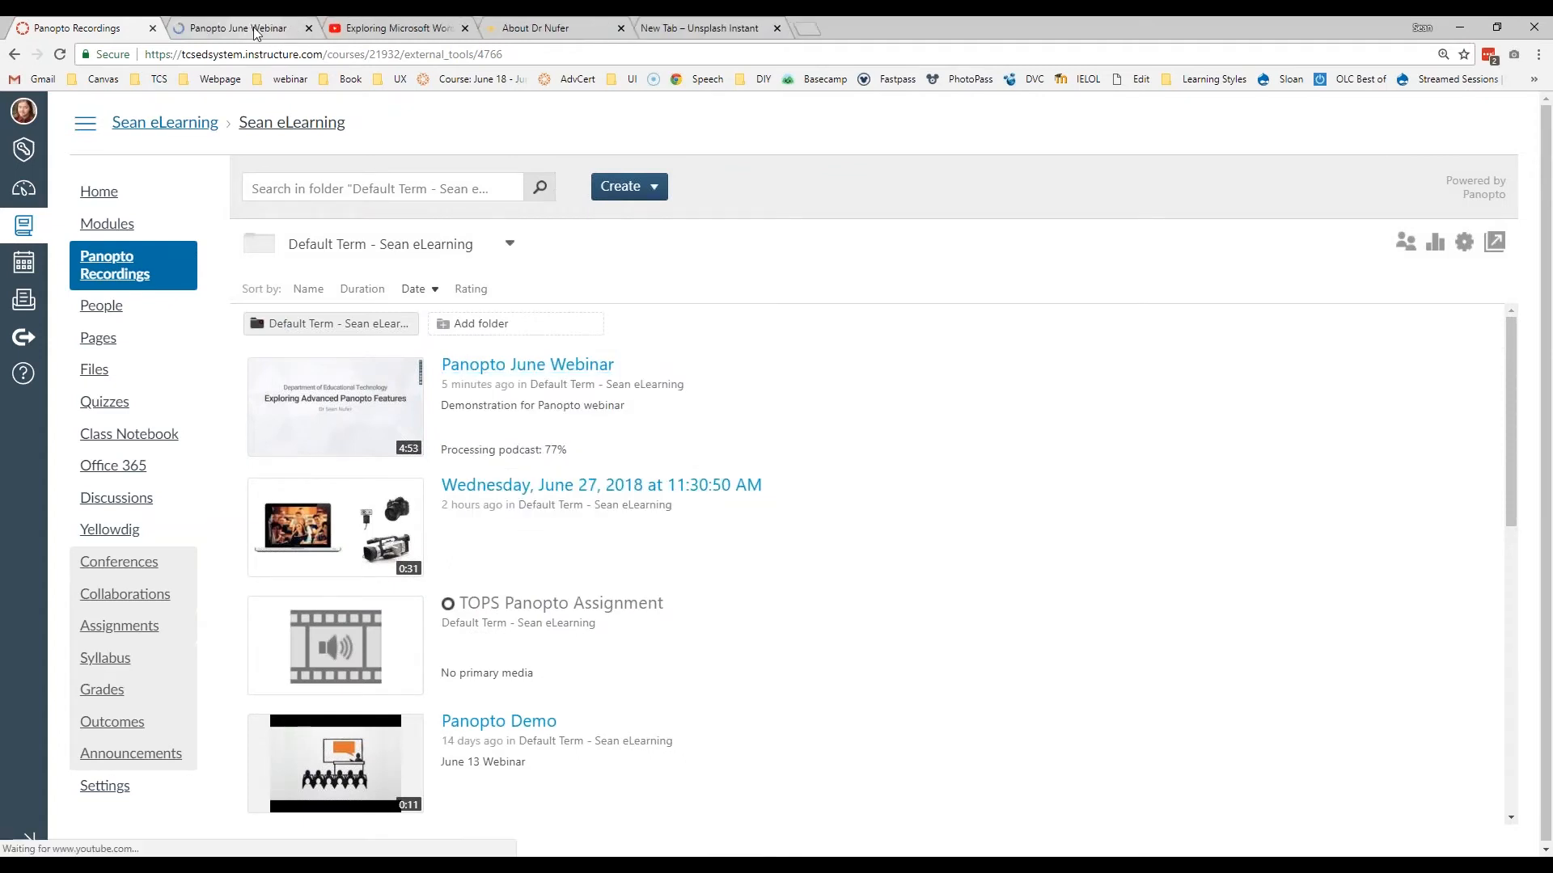
click(255, 29)
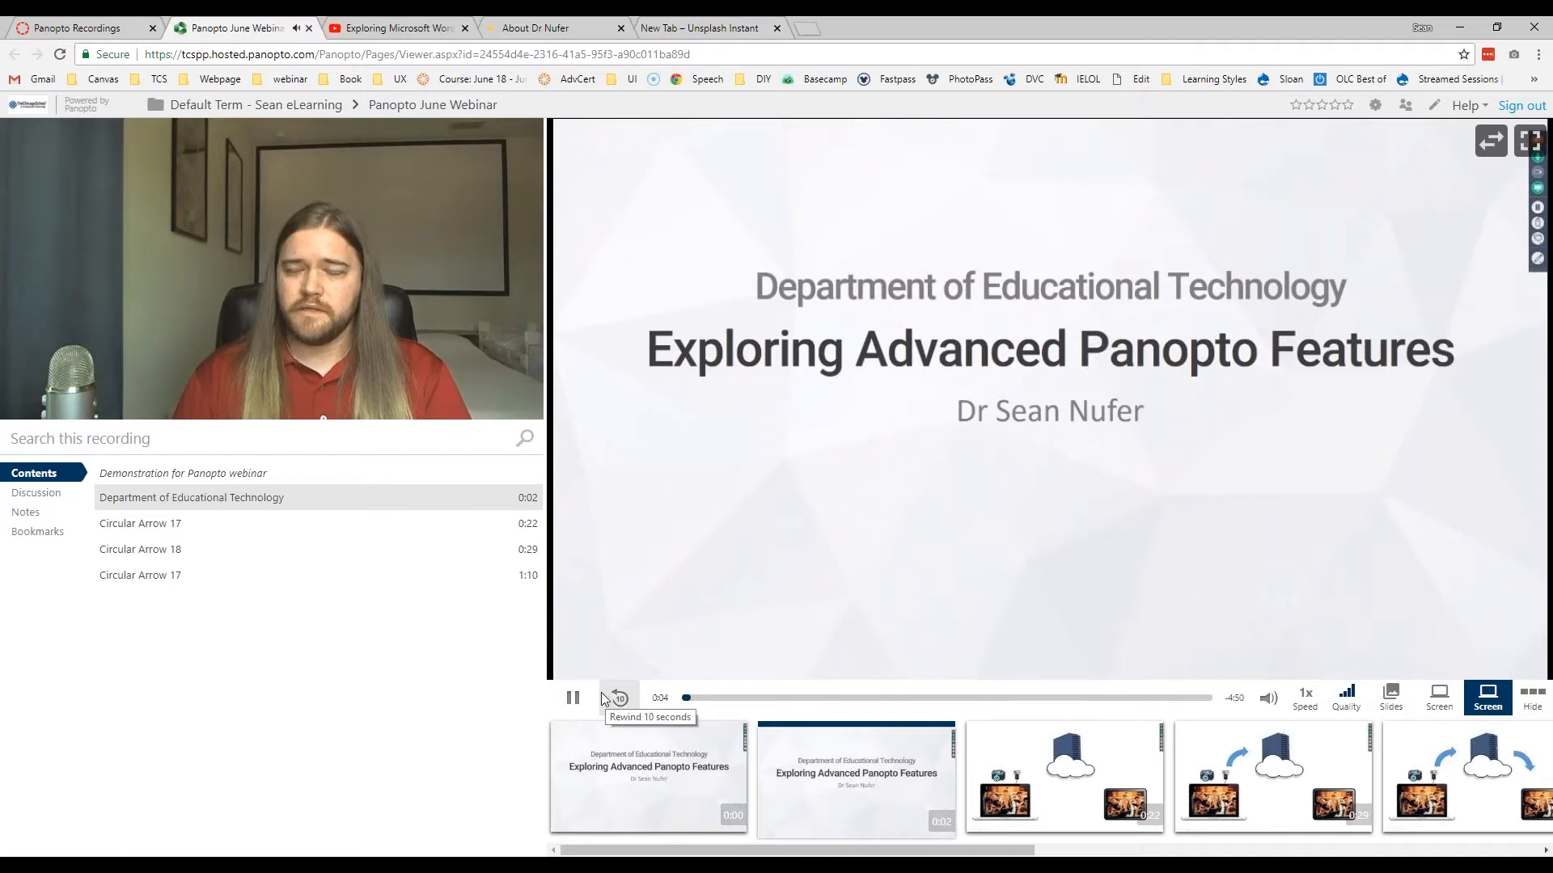
click(574, 697)
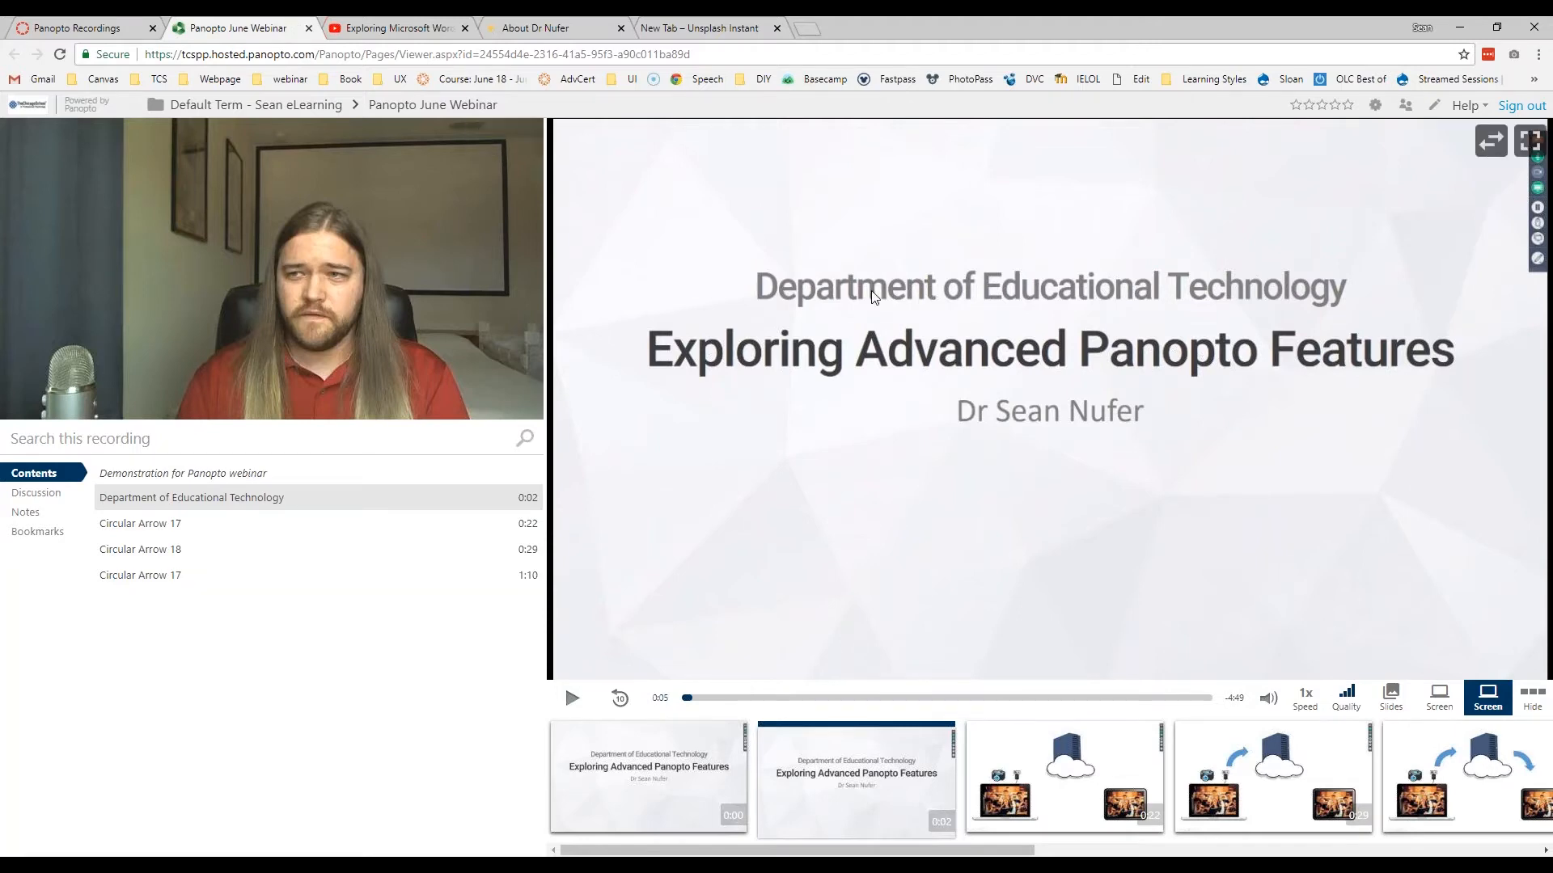
Step: Switch the paused webinar between its slides and both screen streams, ending on the slides
click(1398, 705)
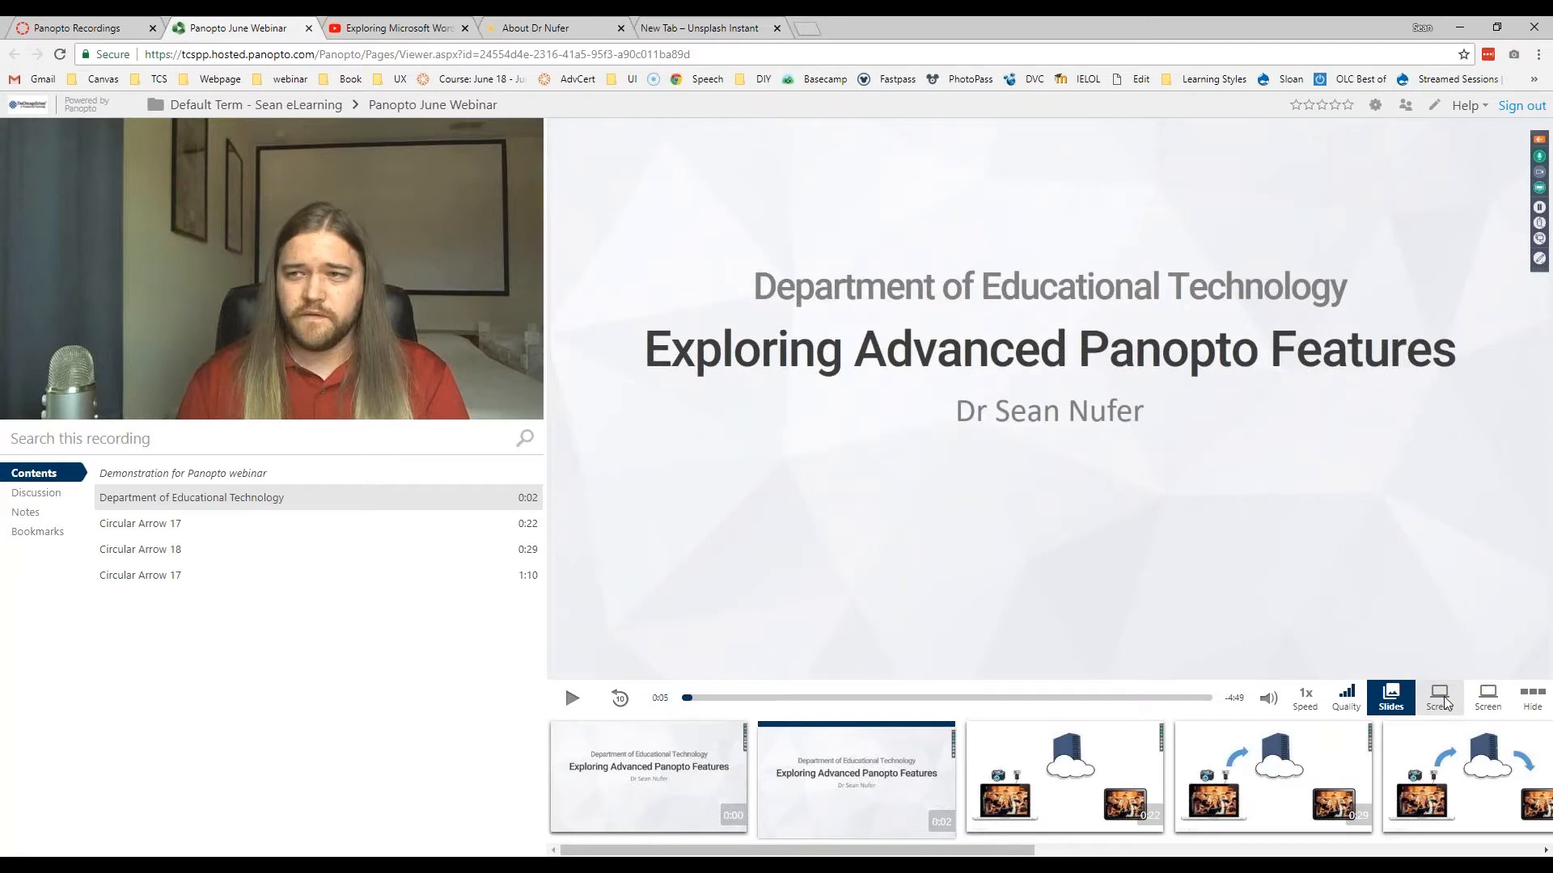
click(1445, 702)
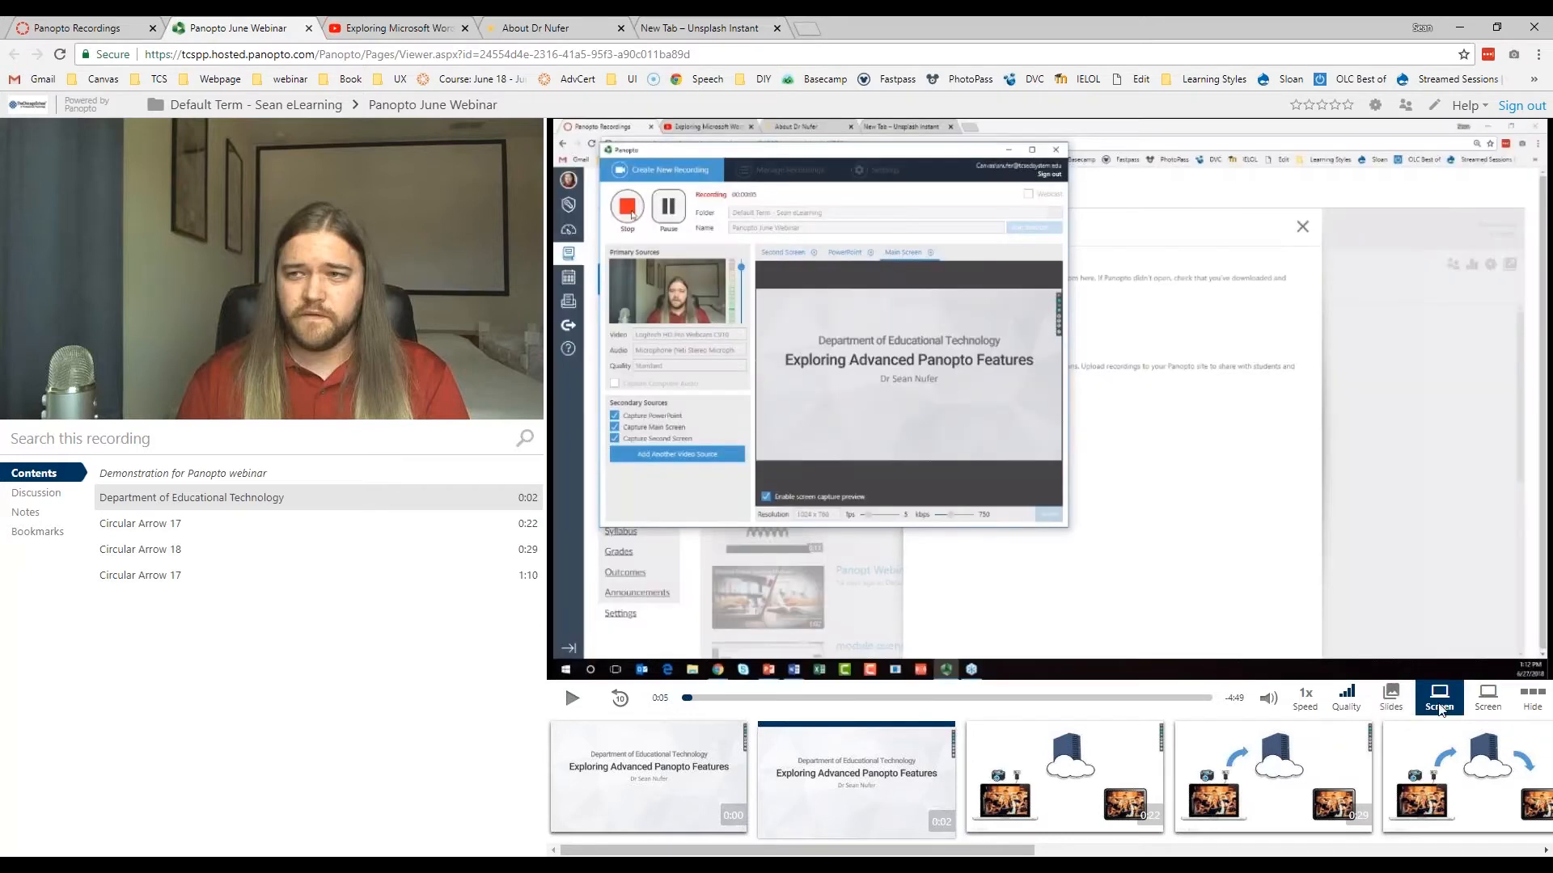
click(1487, 700)
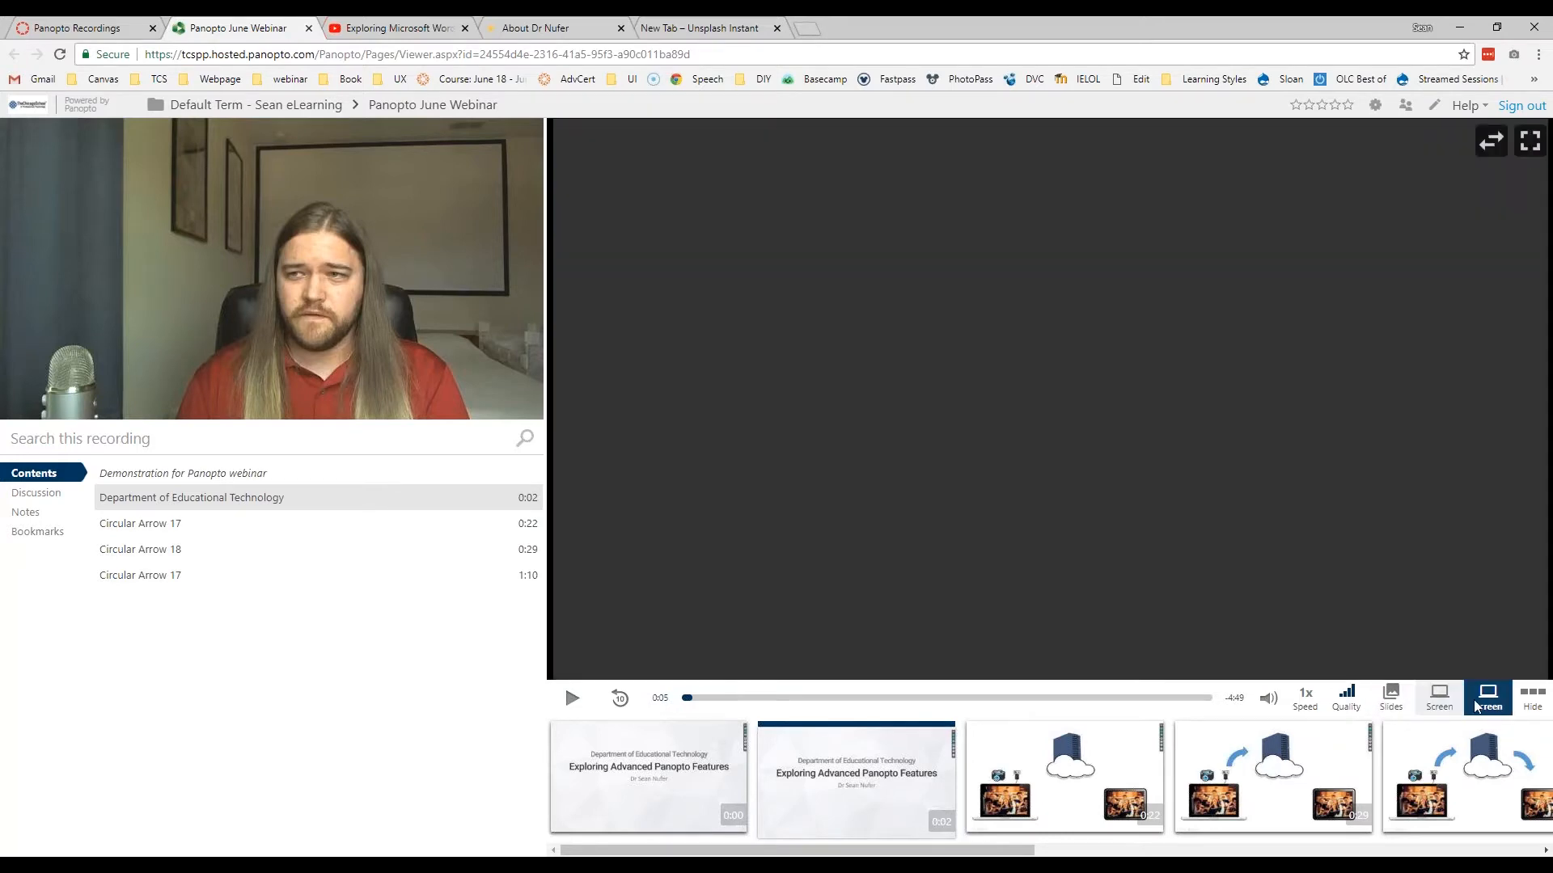
click(1442, 703)
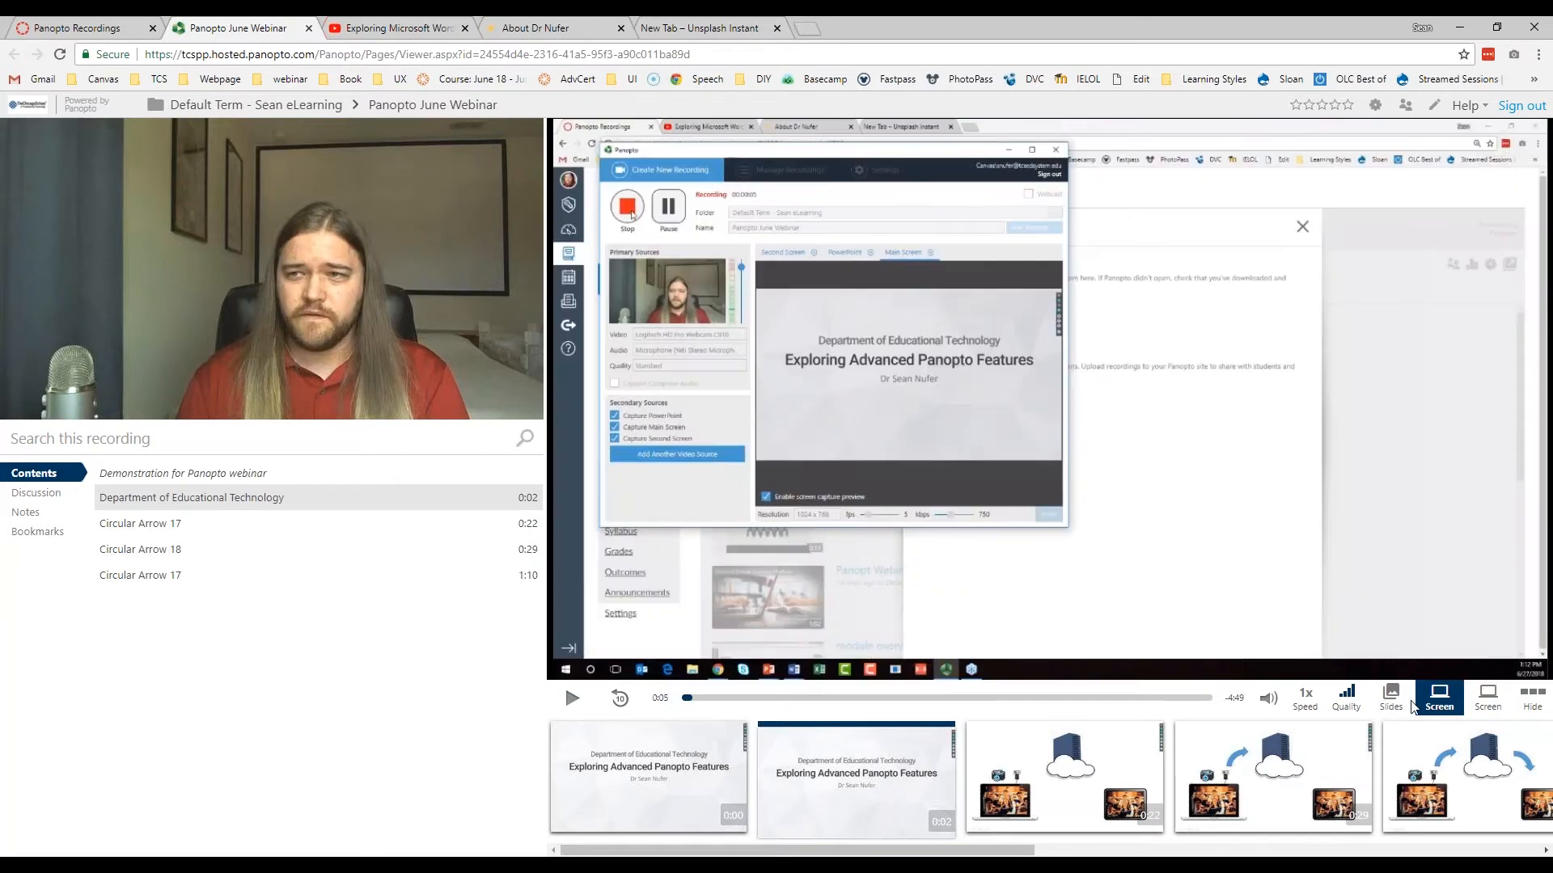
click(1411, 705)
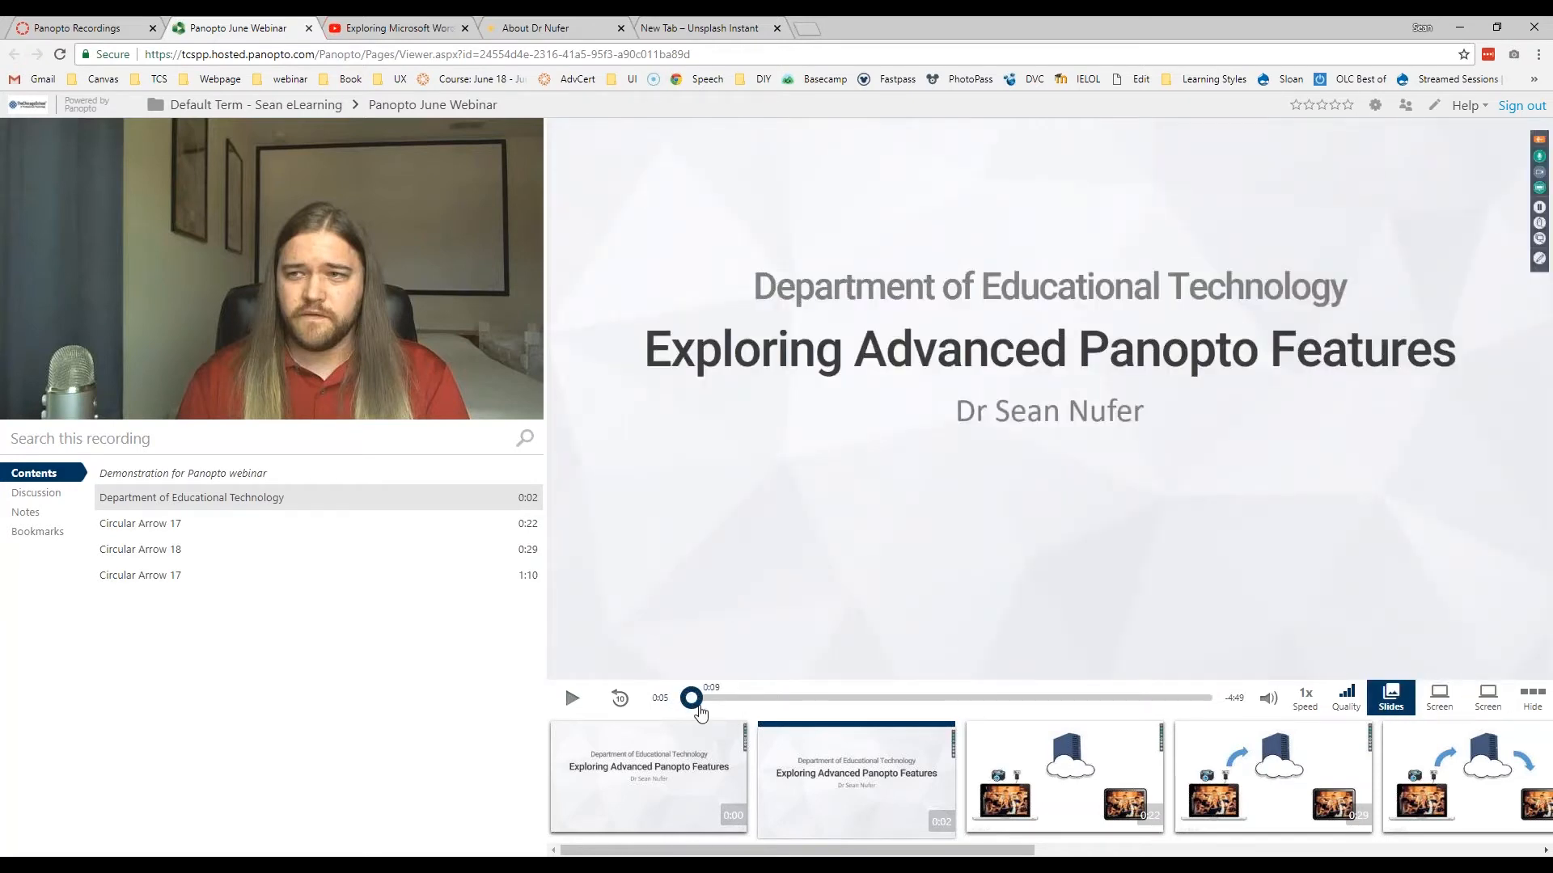
Step: Jump to about 4:46 in the webinar, view both screen streams there, and return to the slides
drag(700, 712, 1192, 712)
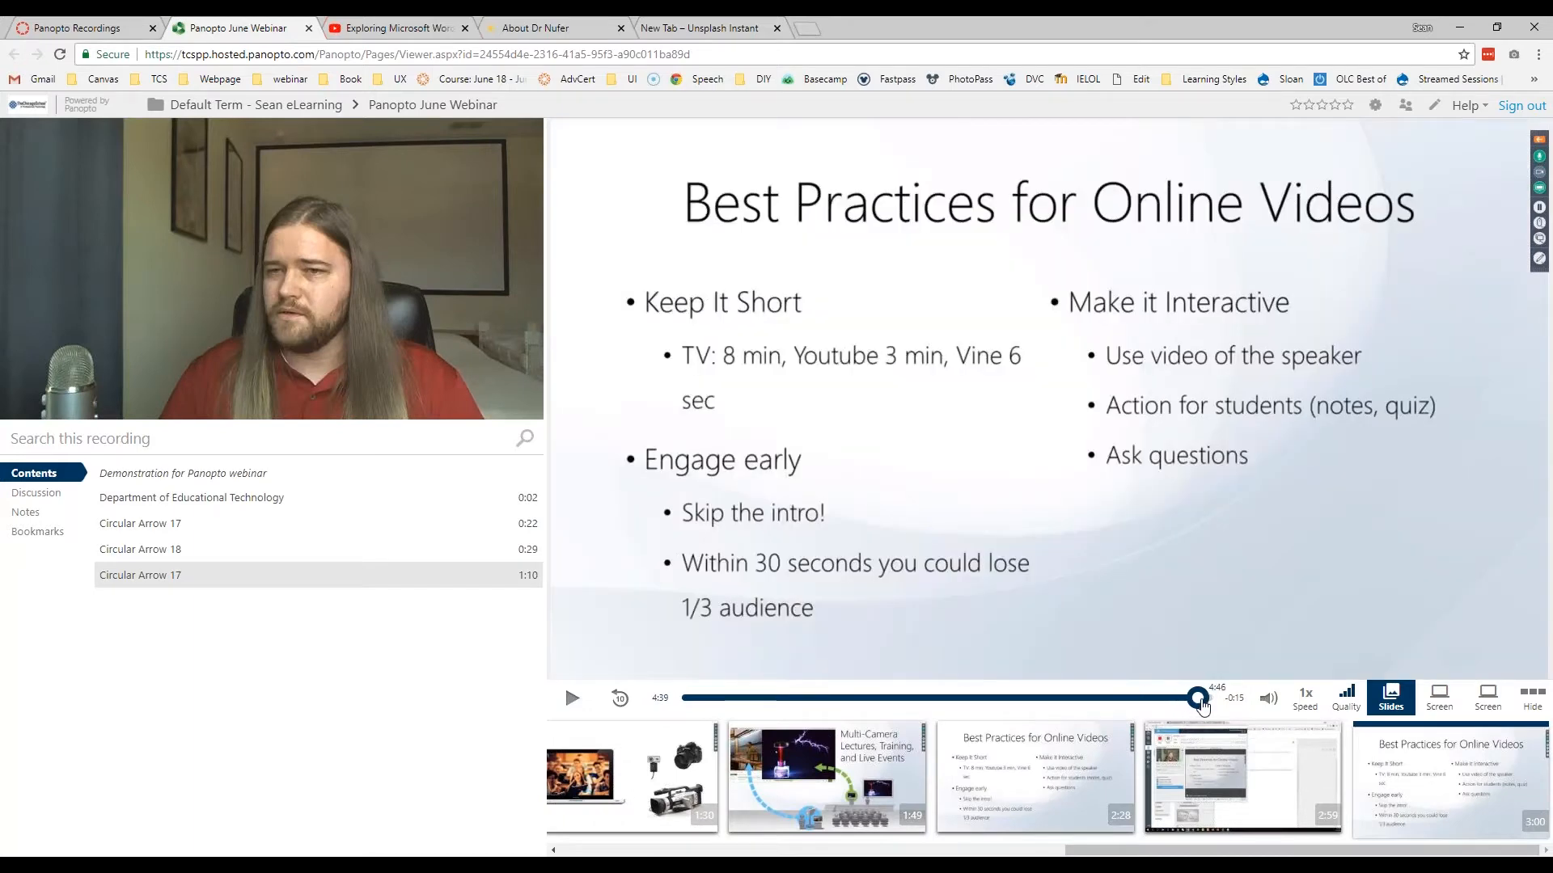
click(1439, 697)
click(1488, 700)
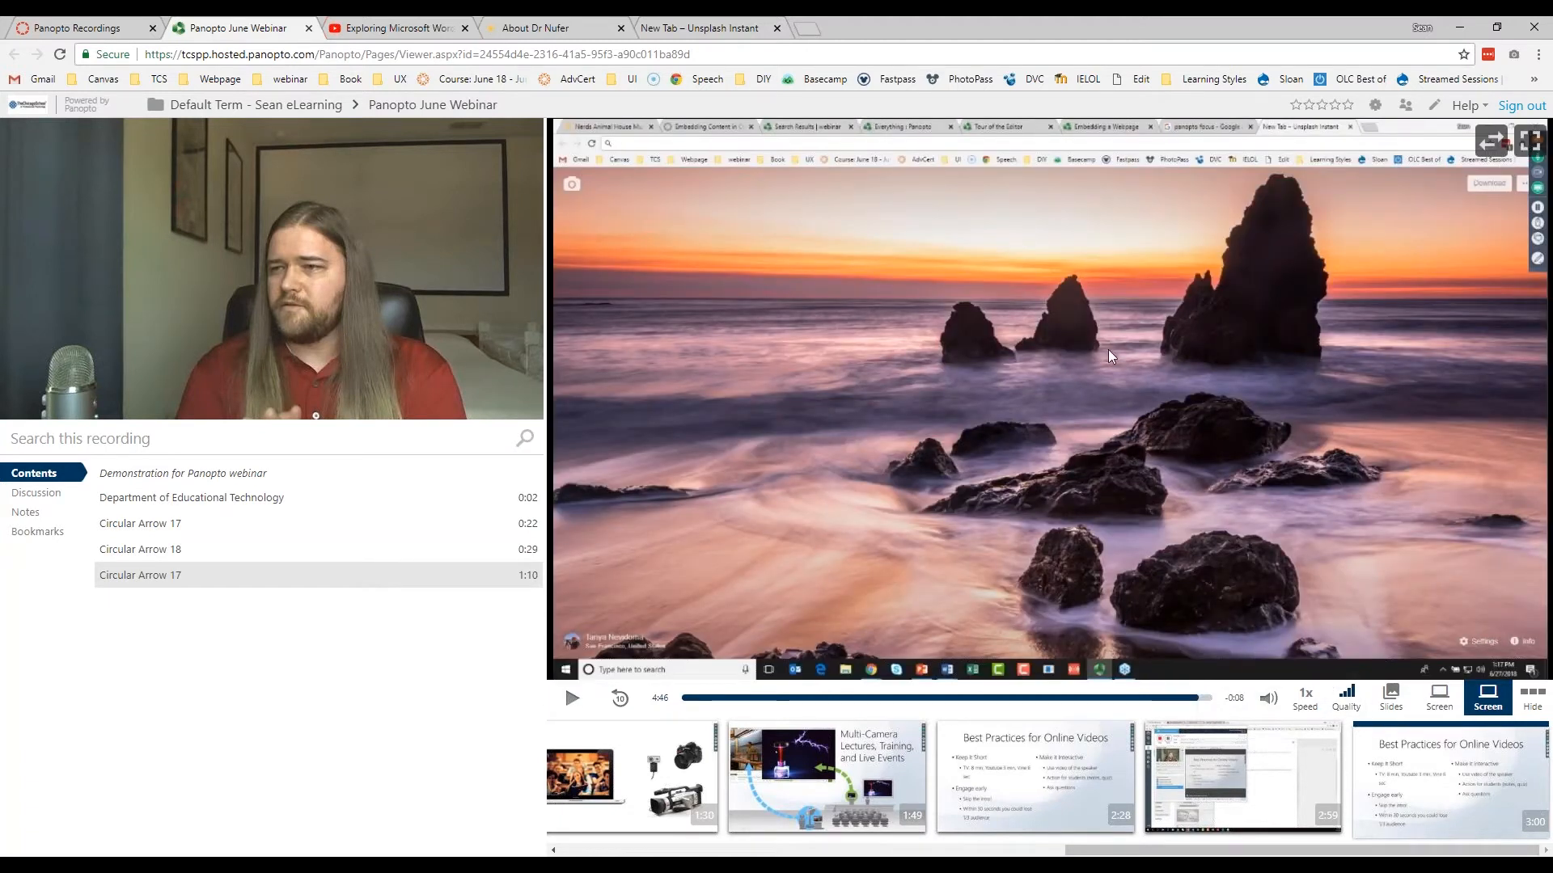
click(1438, 710)
click(1391, 702)
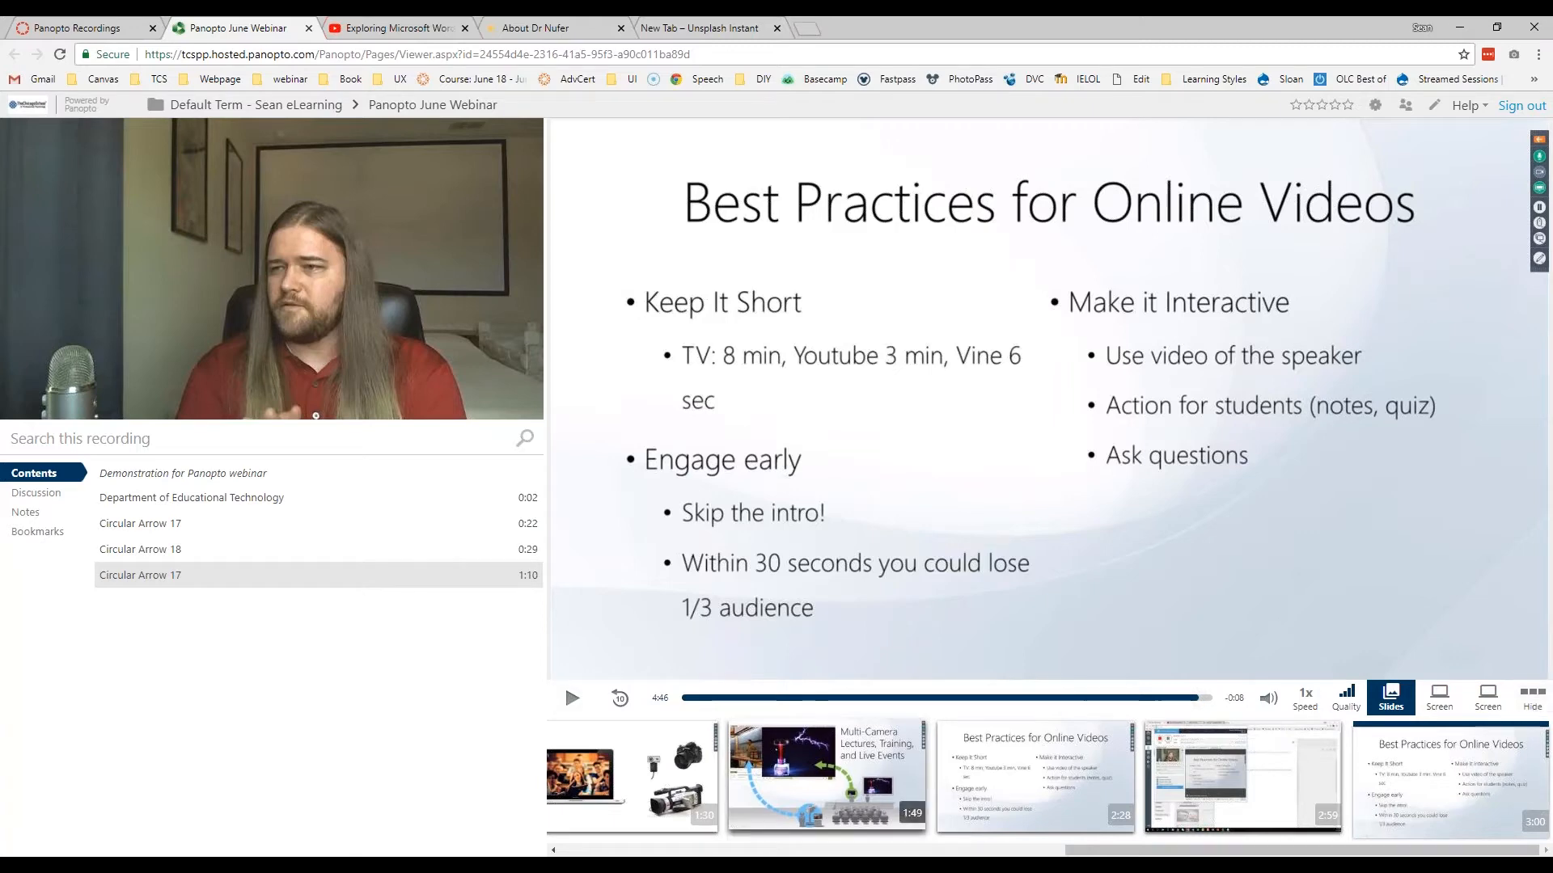
Step: Browse the webinar by its slide thumbnails, jumping to the slides at 1:49, 1:10 and 1:30
drag(1147, 851, 973, 849)
click(1145, 790)
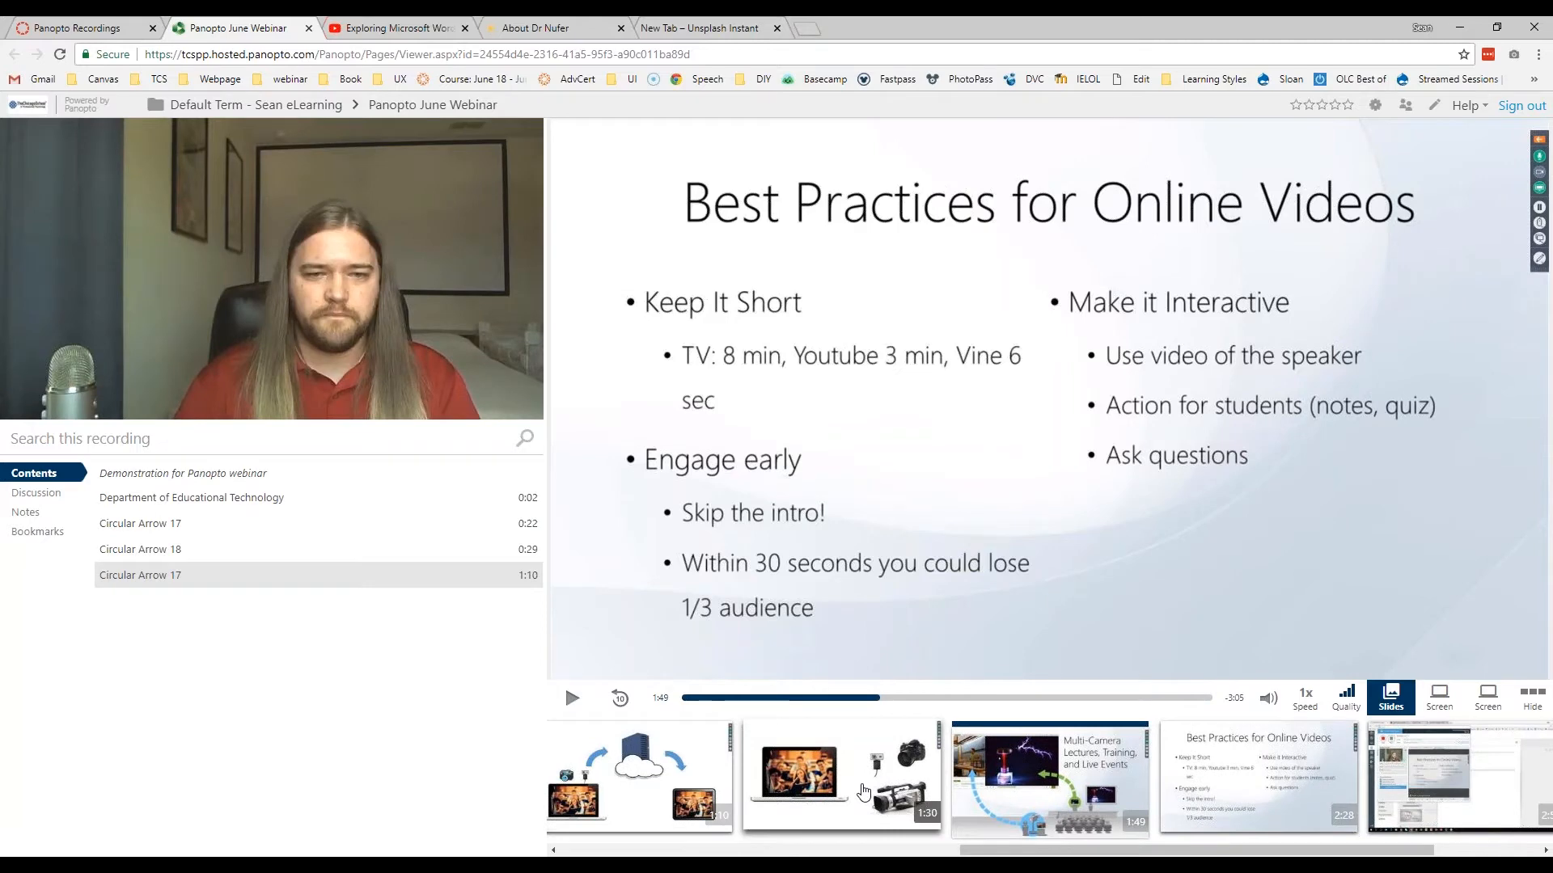
click(724, 777)
click(724, 776)
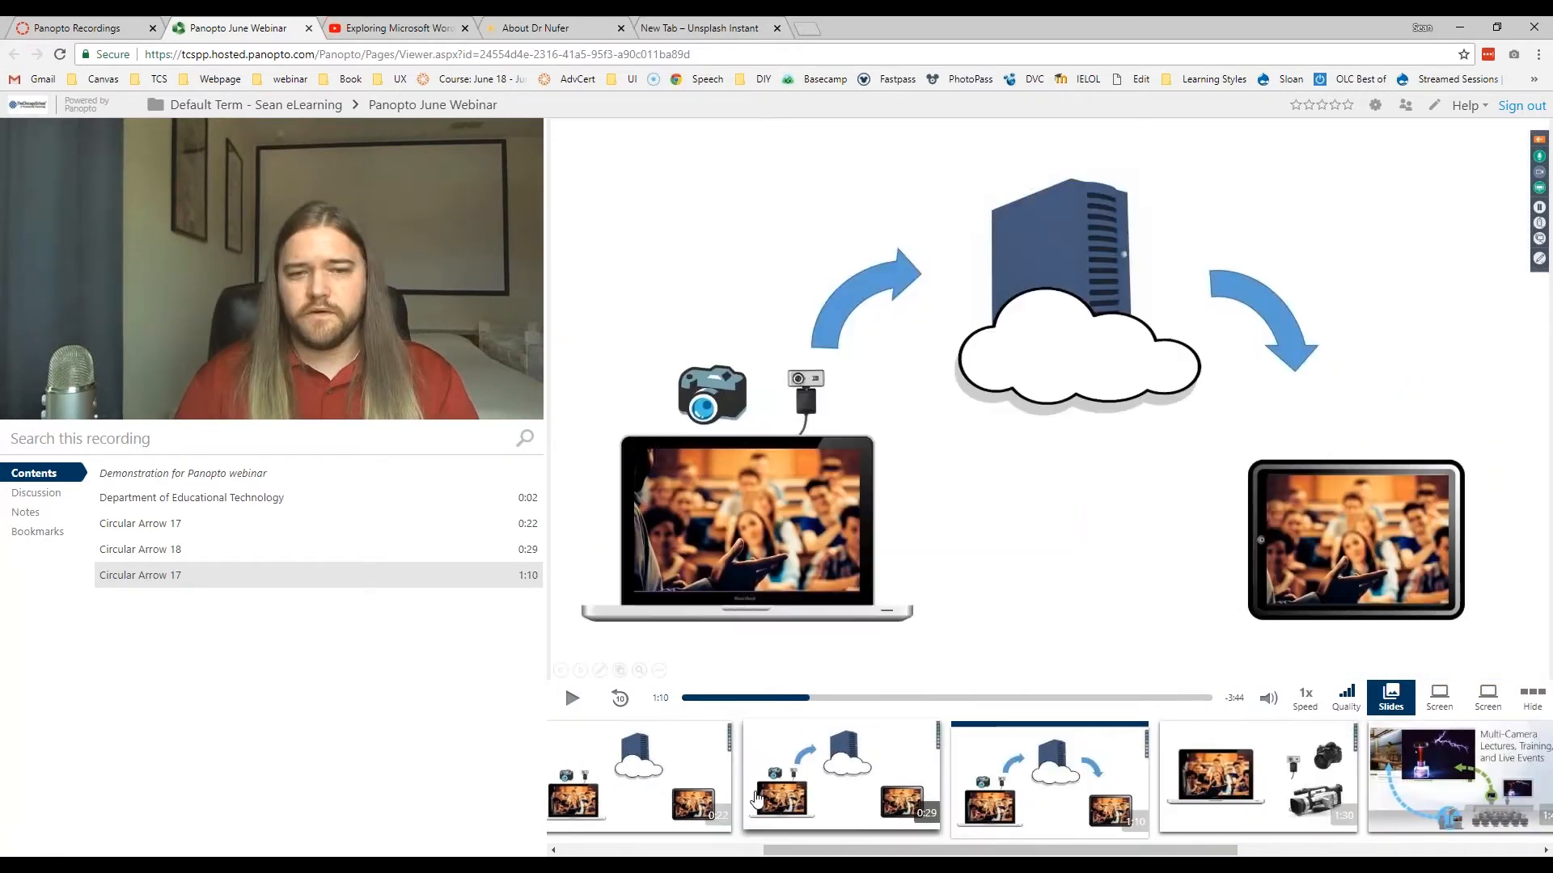
click(1259, 794)
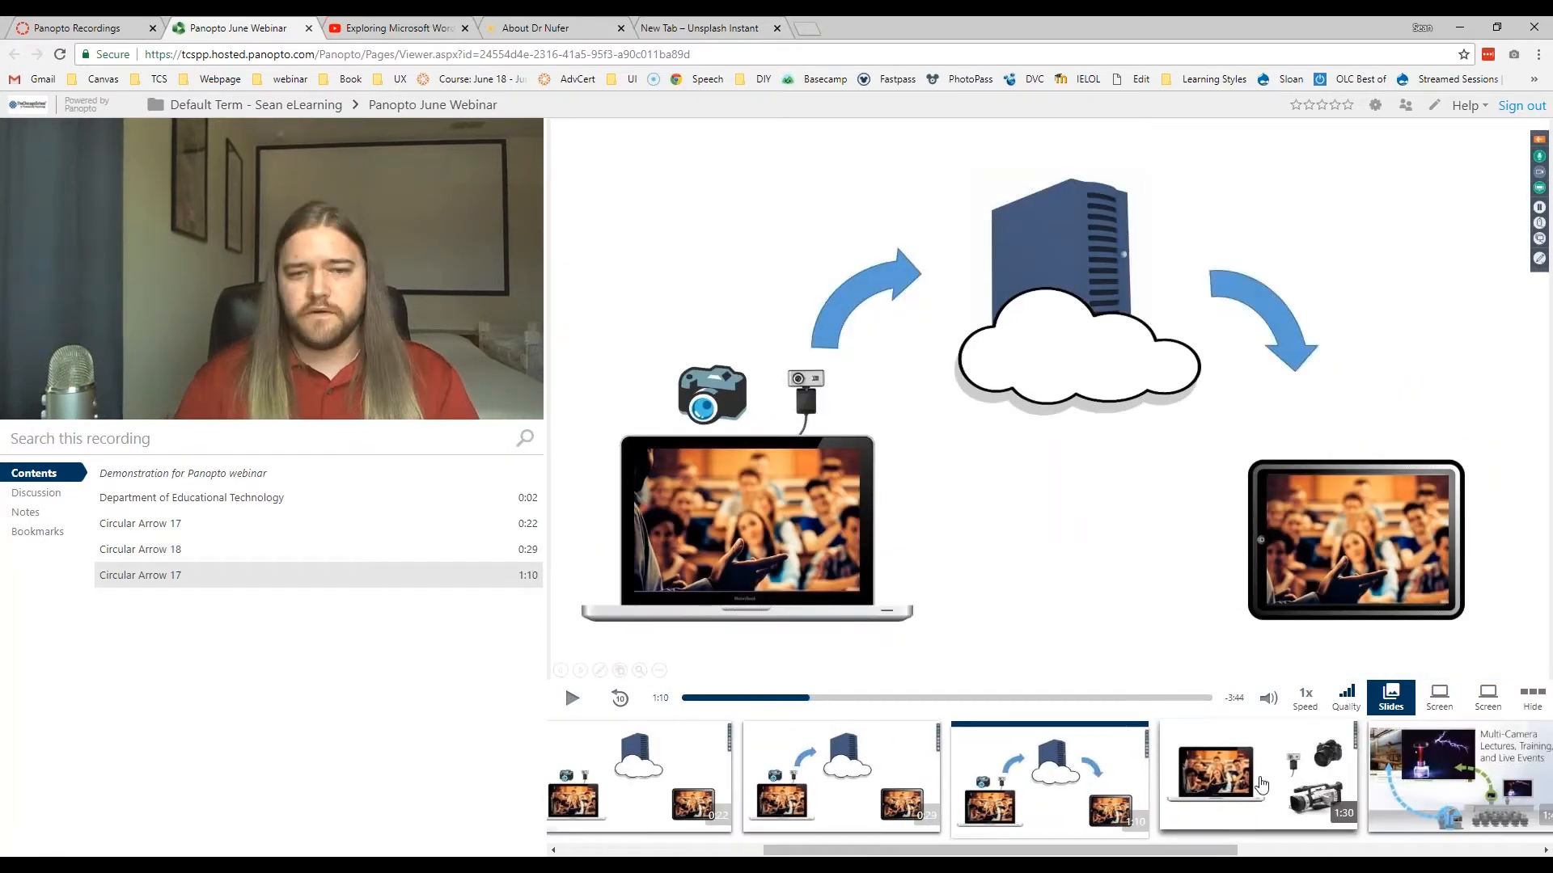
click(1213, 786)
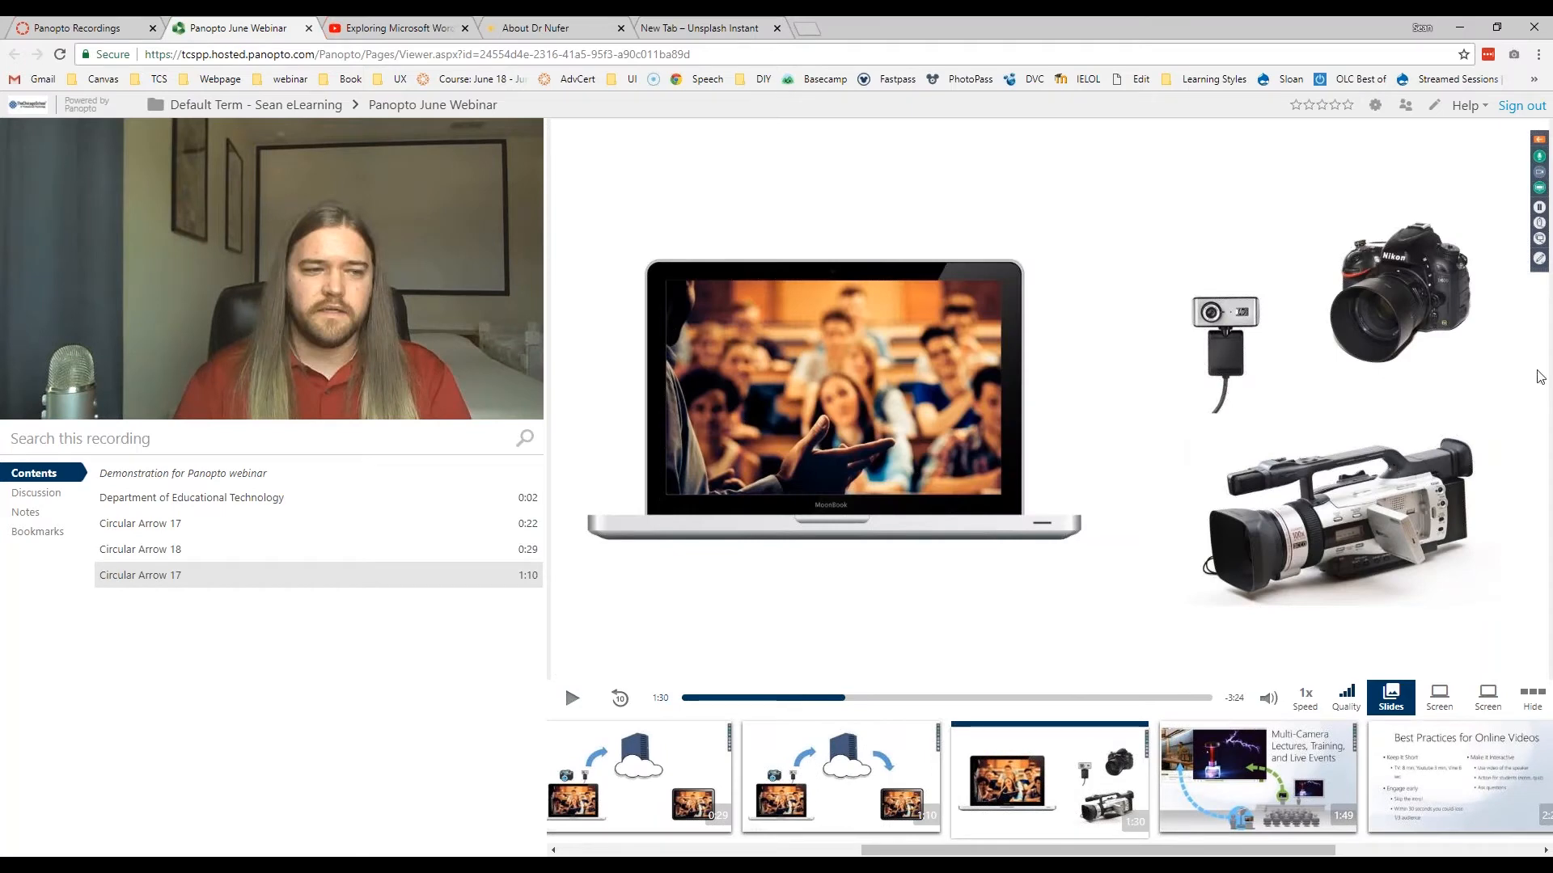
Step: Hide the slide thumbnails, view the available play speeds without changing them, and show the thumbnails again
click(1535, 706)
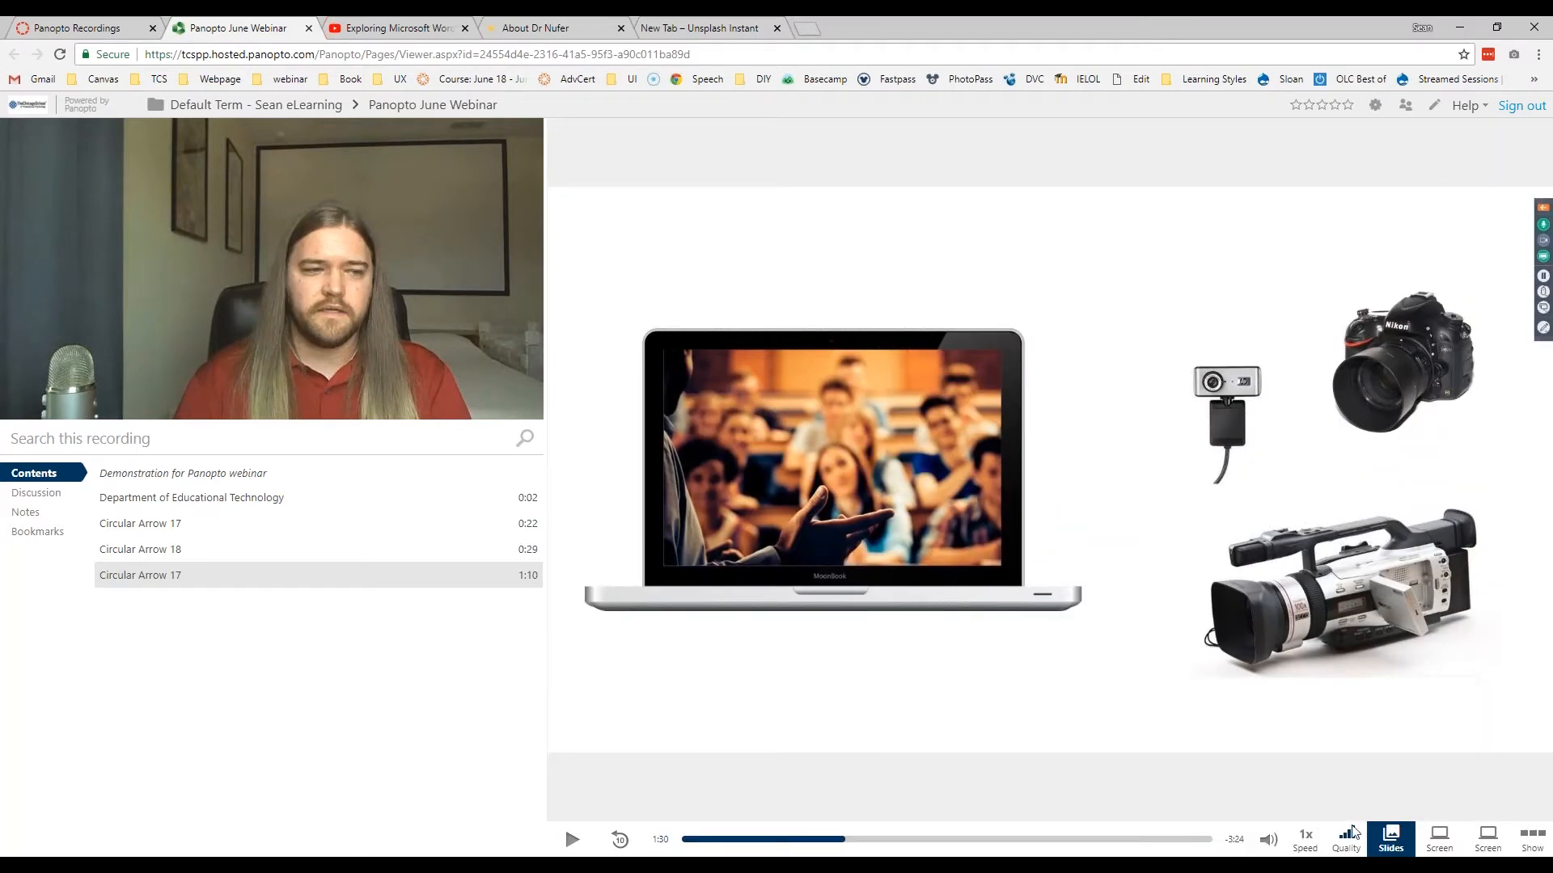
click(1305, 839)
click(1306, 841)
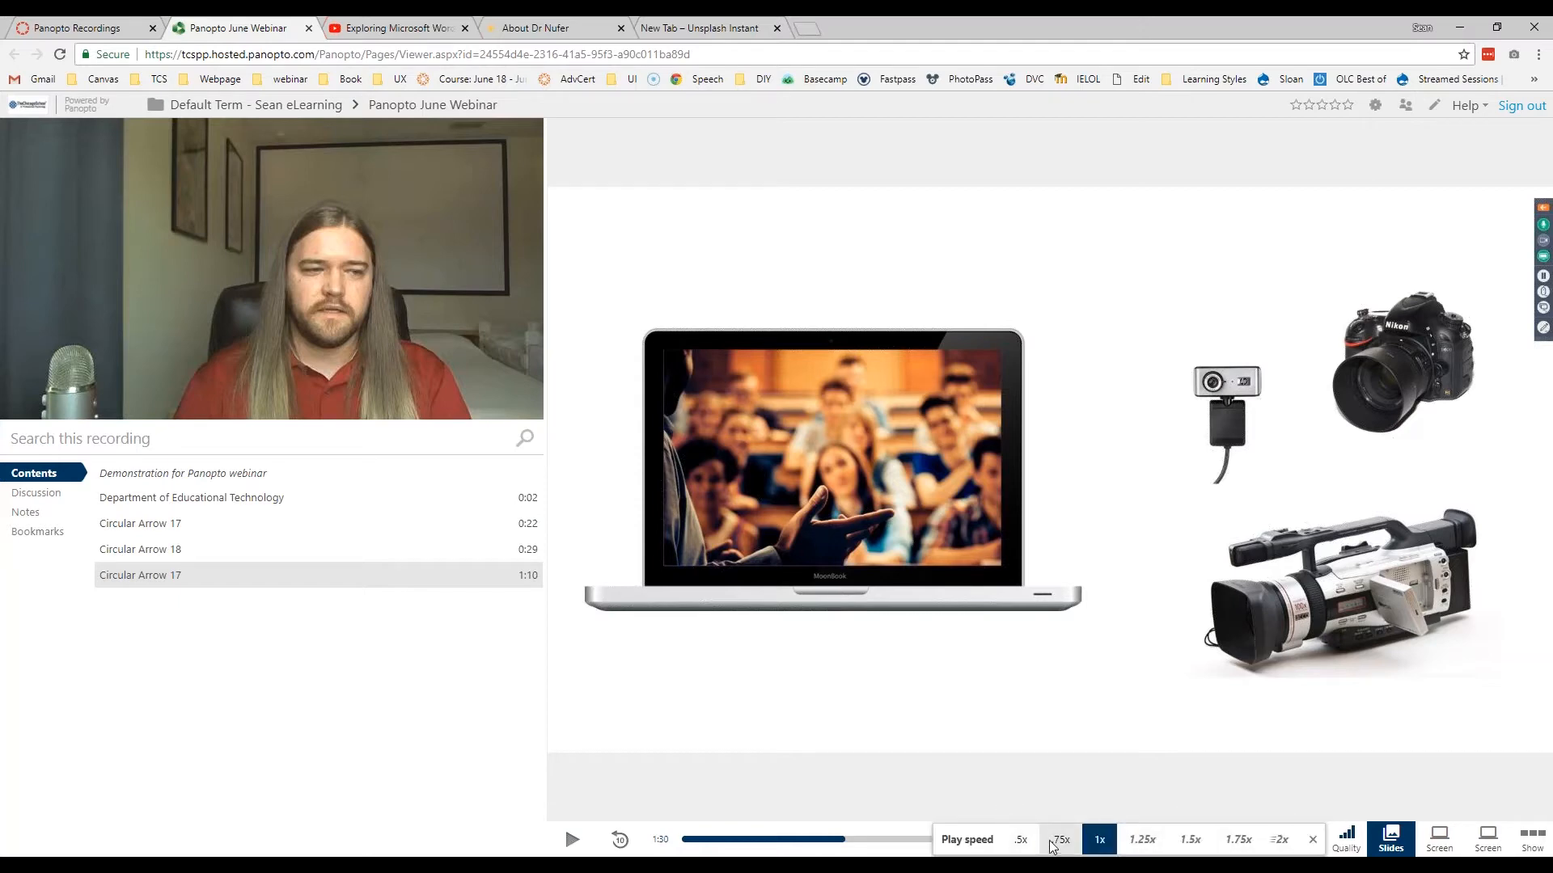
click(1005, 707)
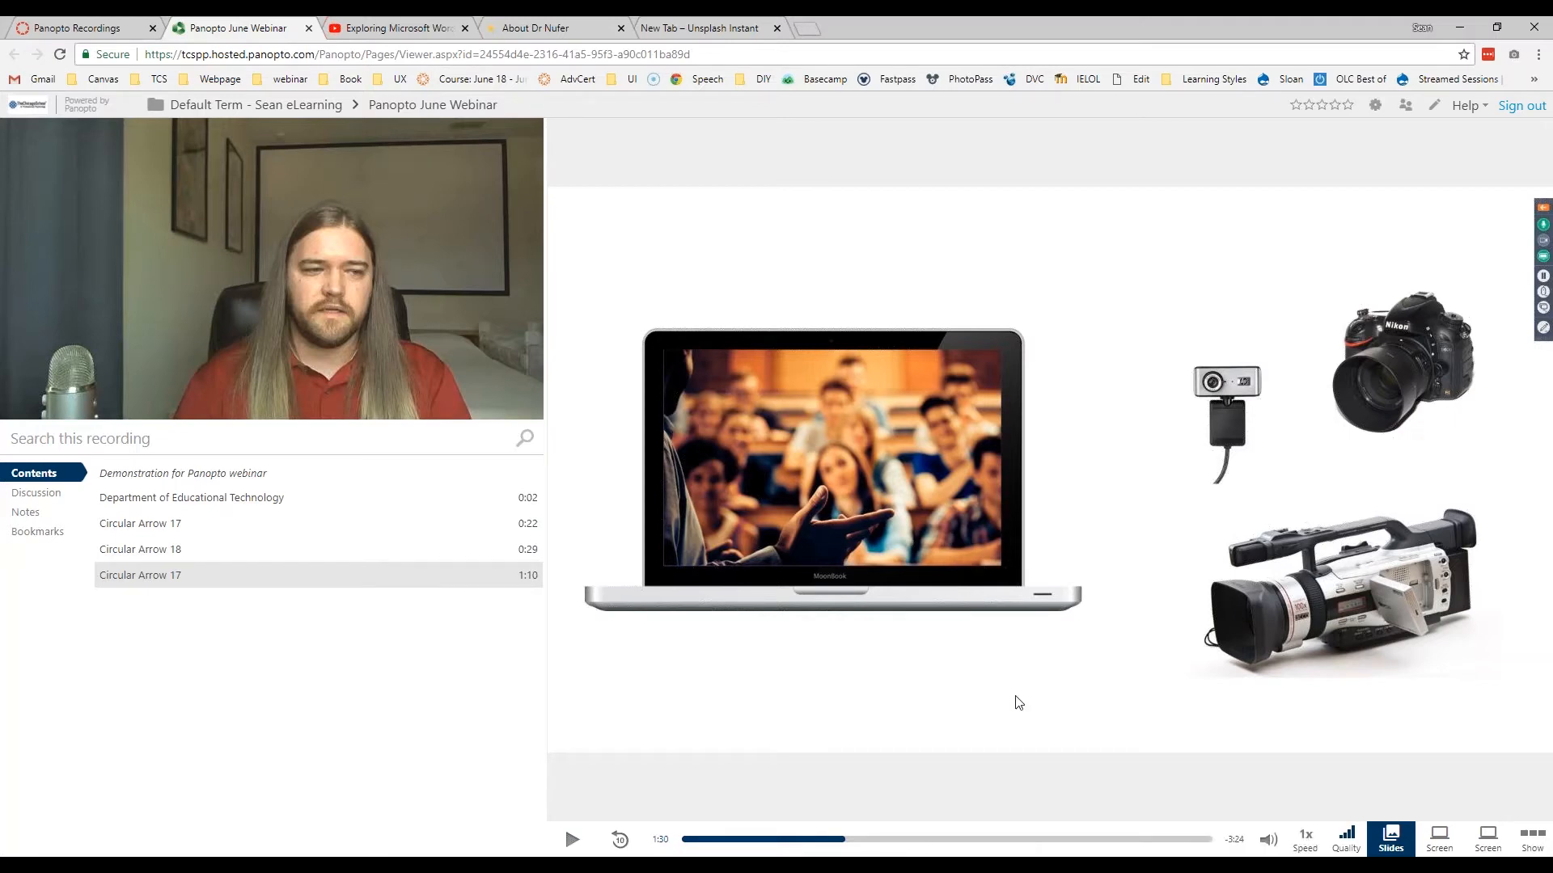
click(1303, 839)
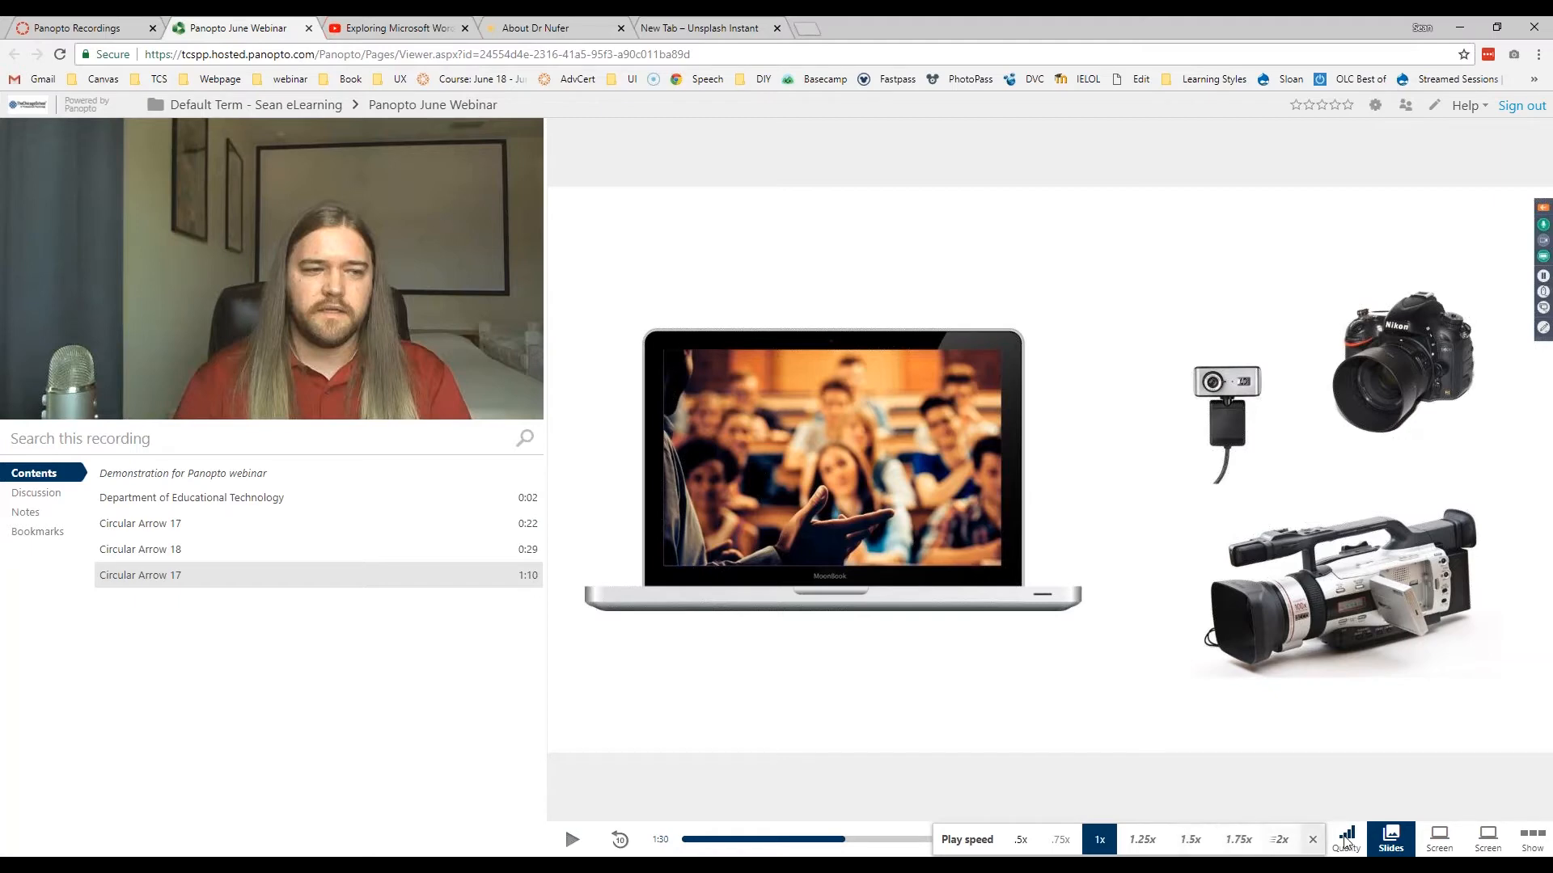
click(1530, 827)
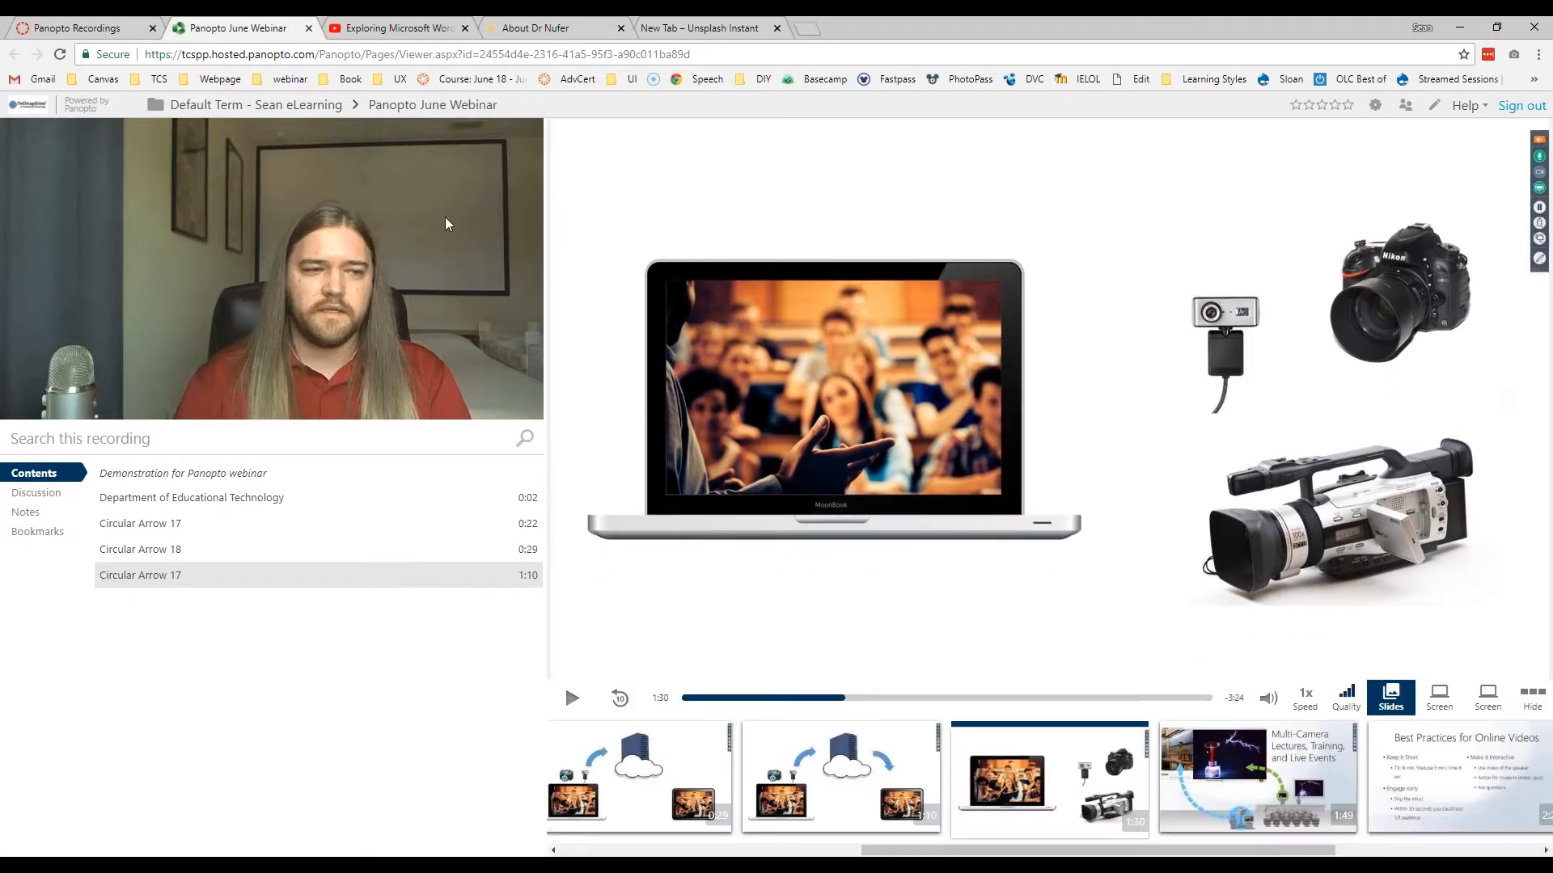
Step: View the video podcast from the Panopto June Webinar's outputs in the Canvas recordings list, and pause it
click(107, 30)
click(475, 427)
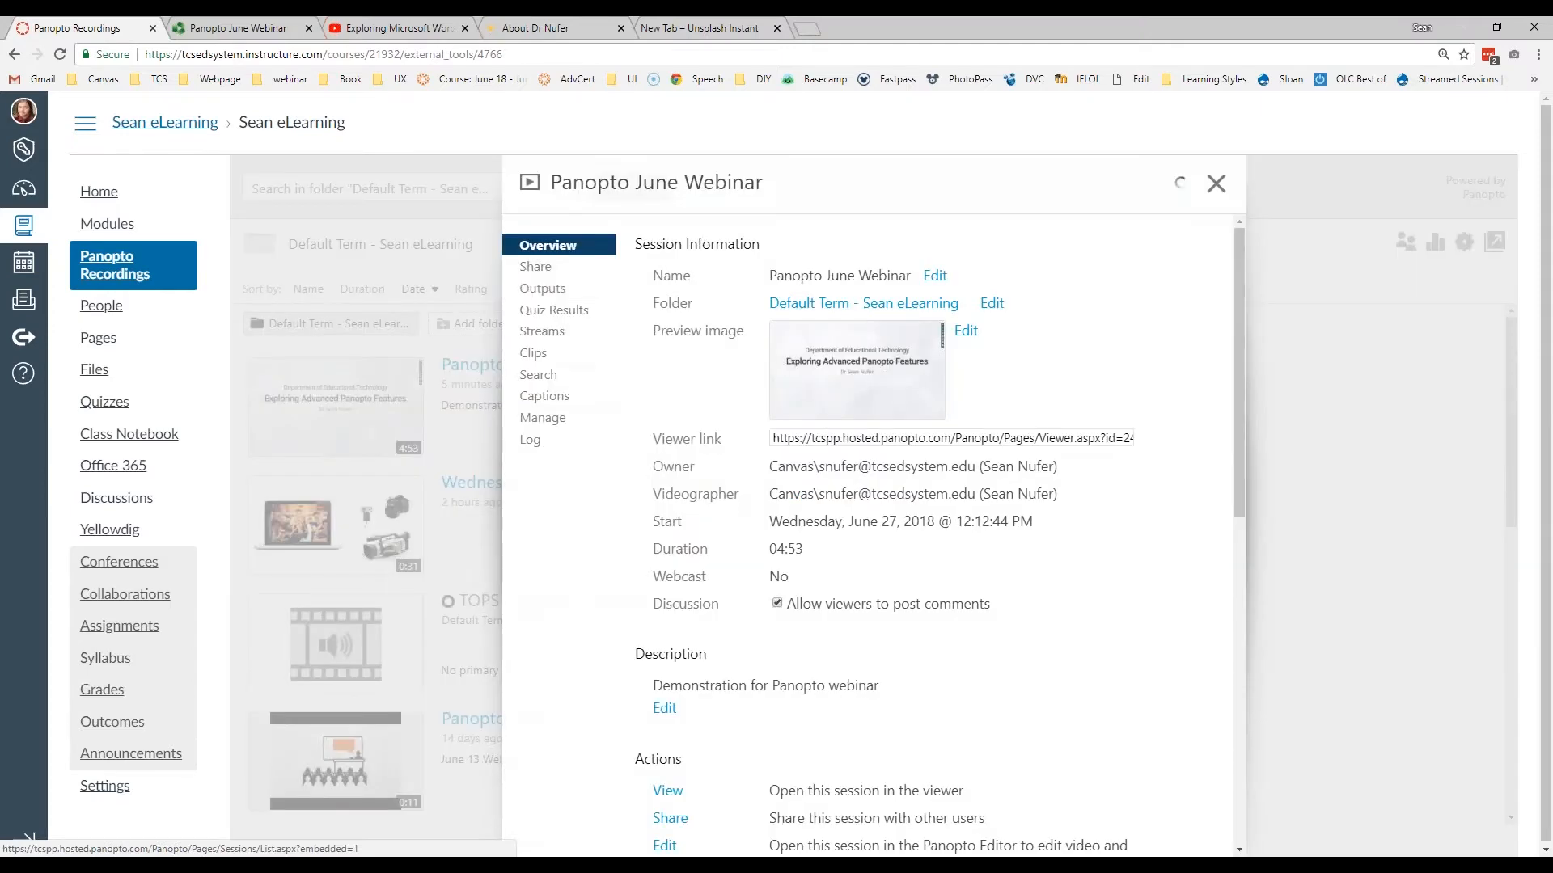
click(542, 288)
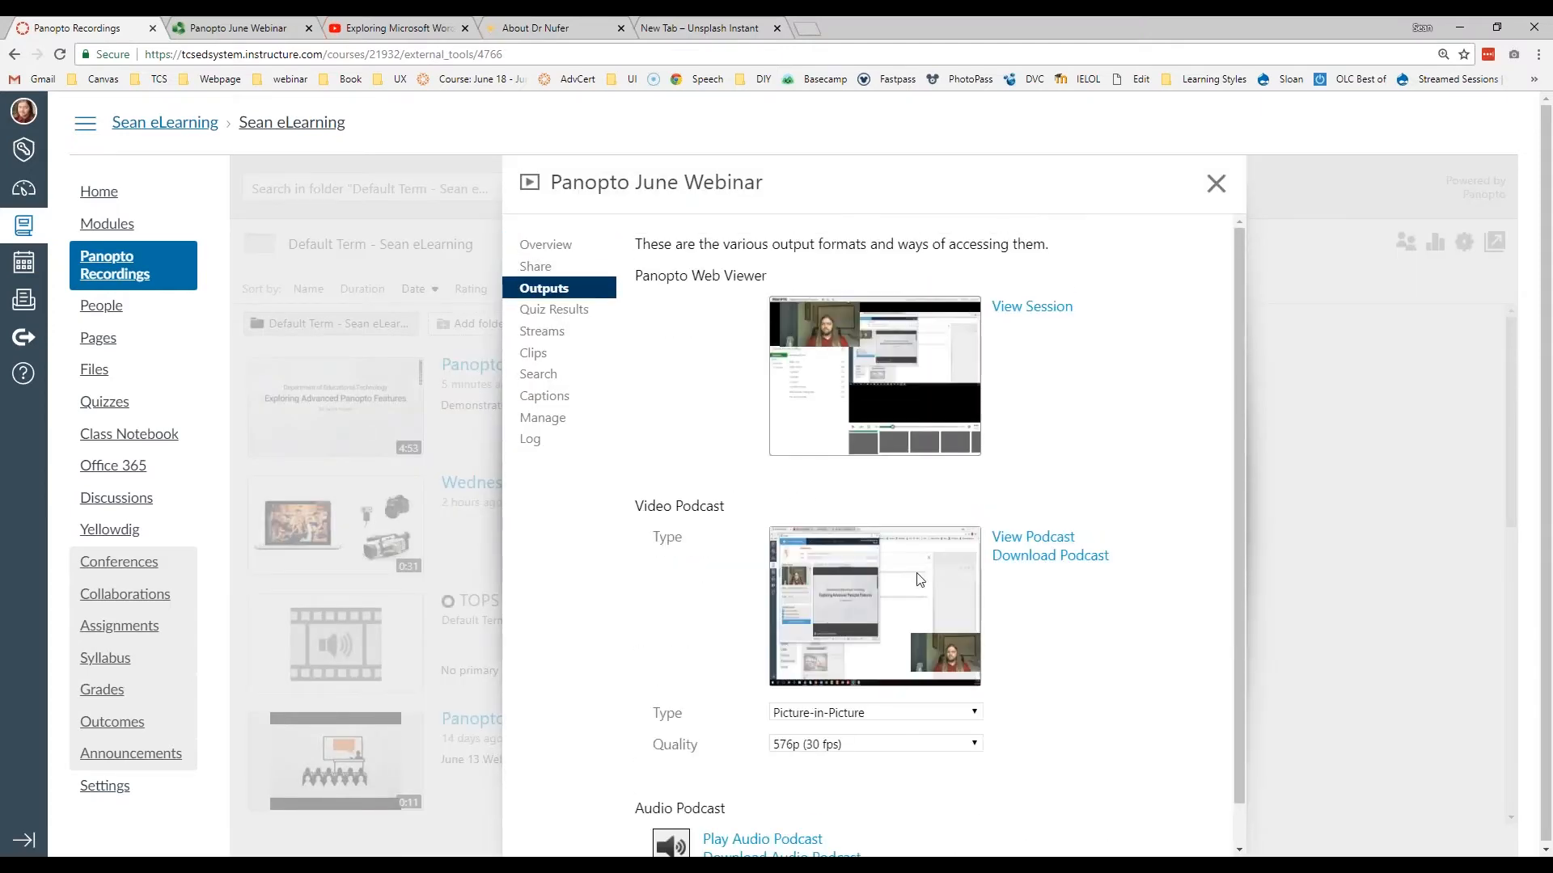
click(1030, 542)
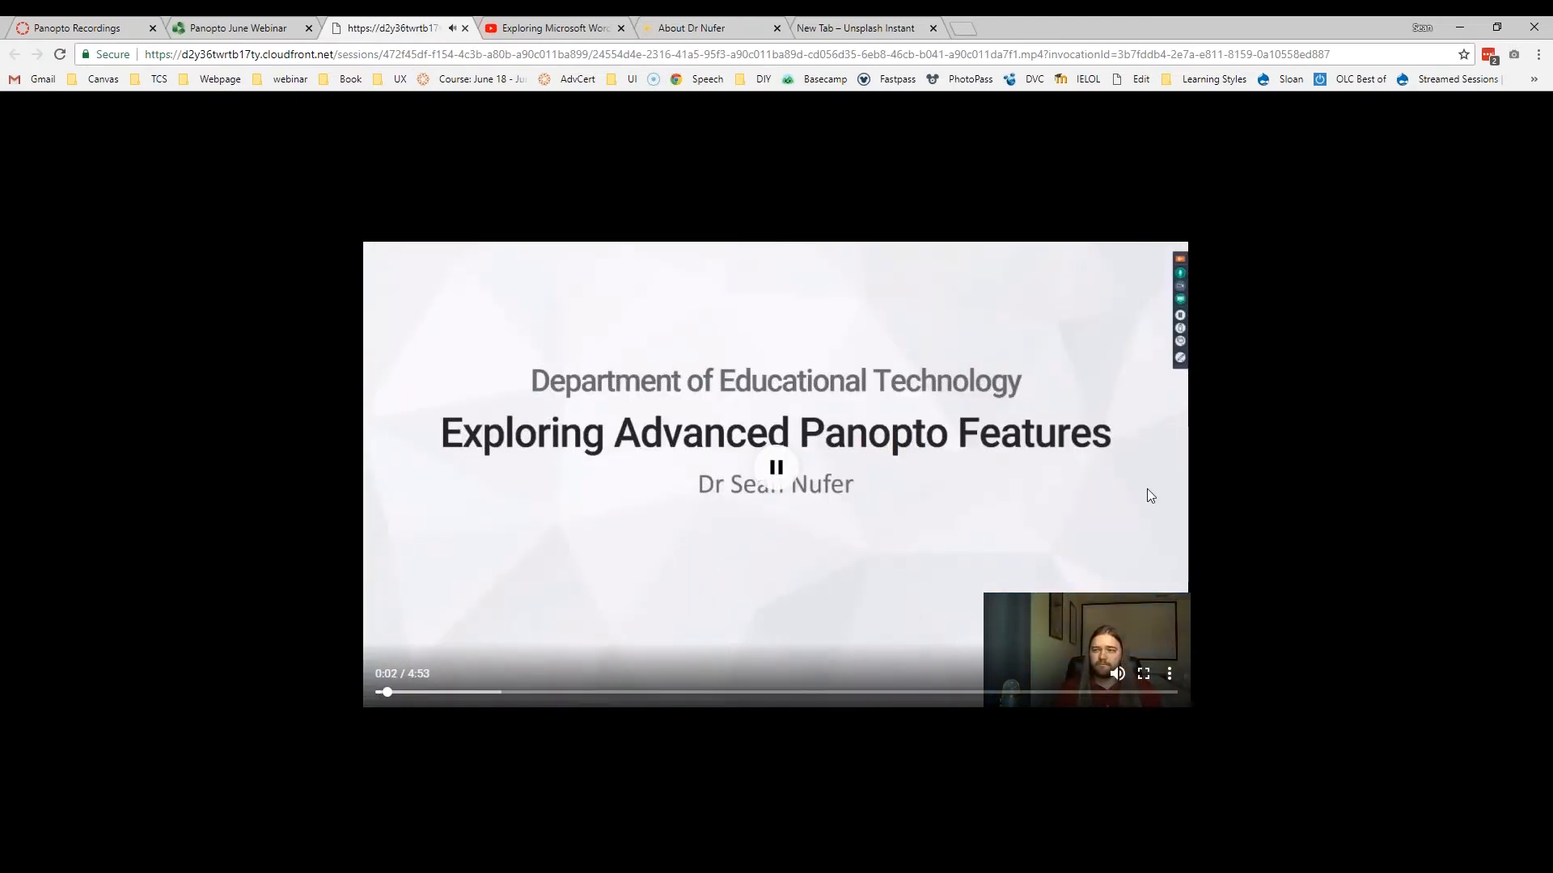
click(399, 569)
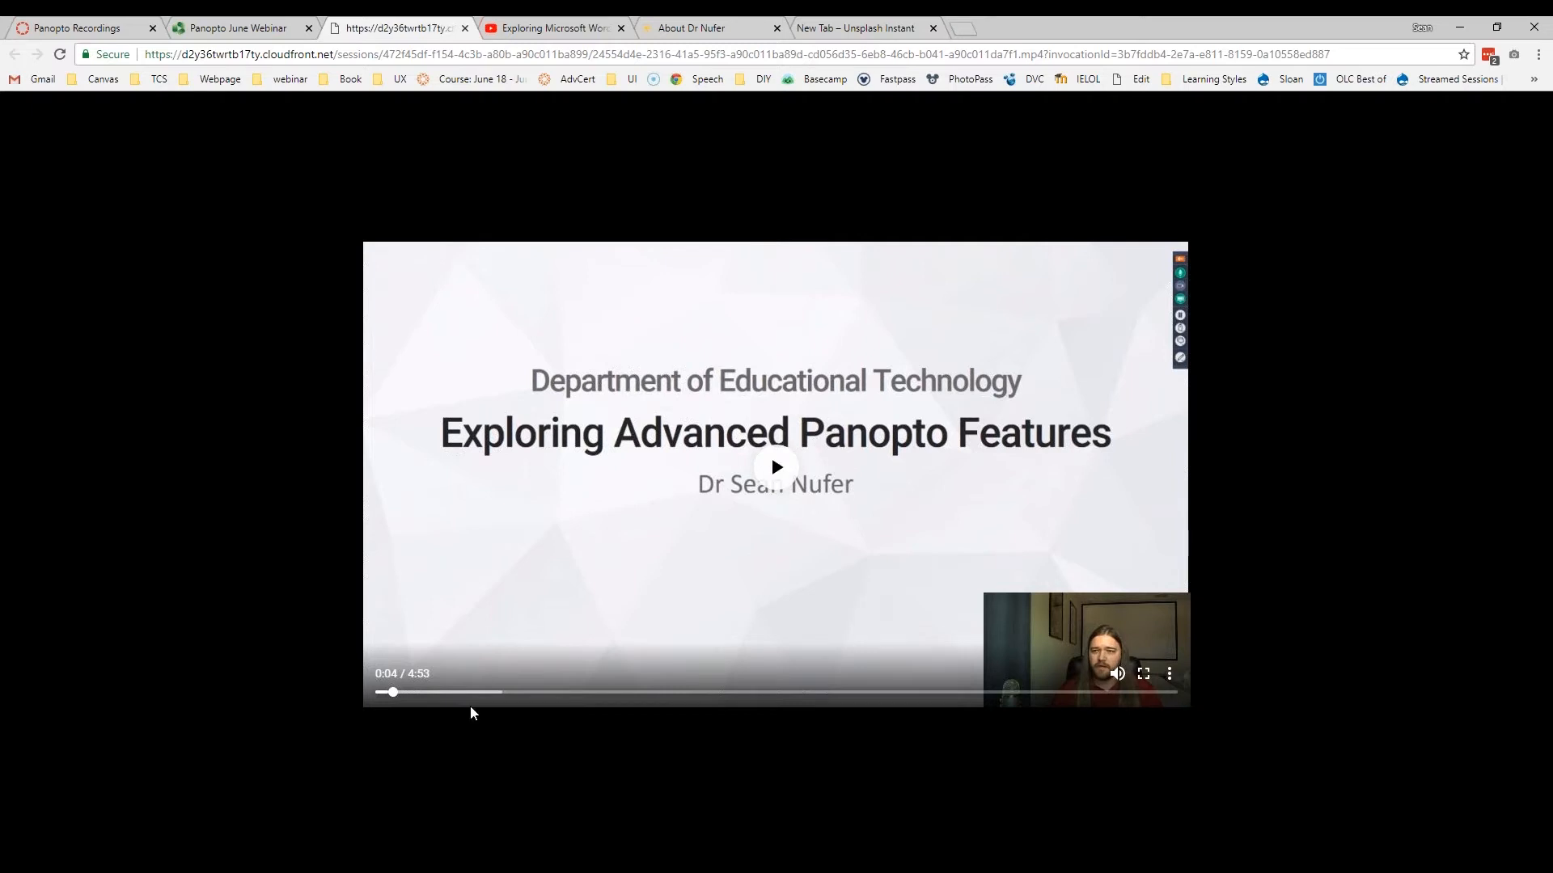
Step: Skip the paused video podcast to 0:22 and 1:00, and open its download option
click(440, 692)
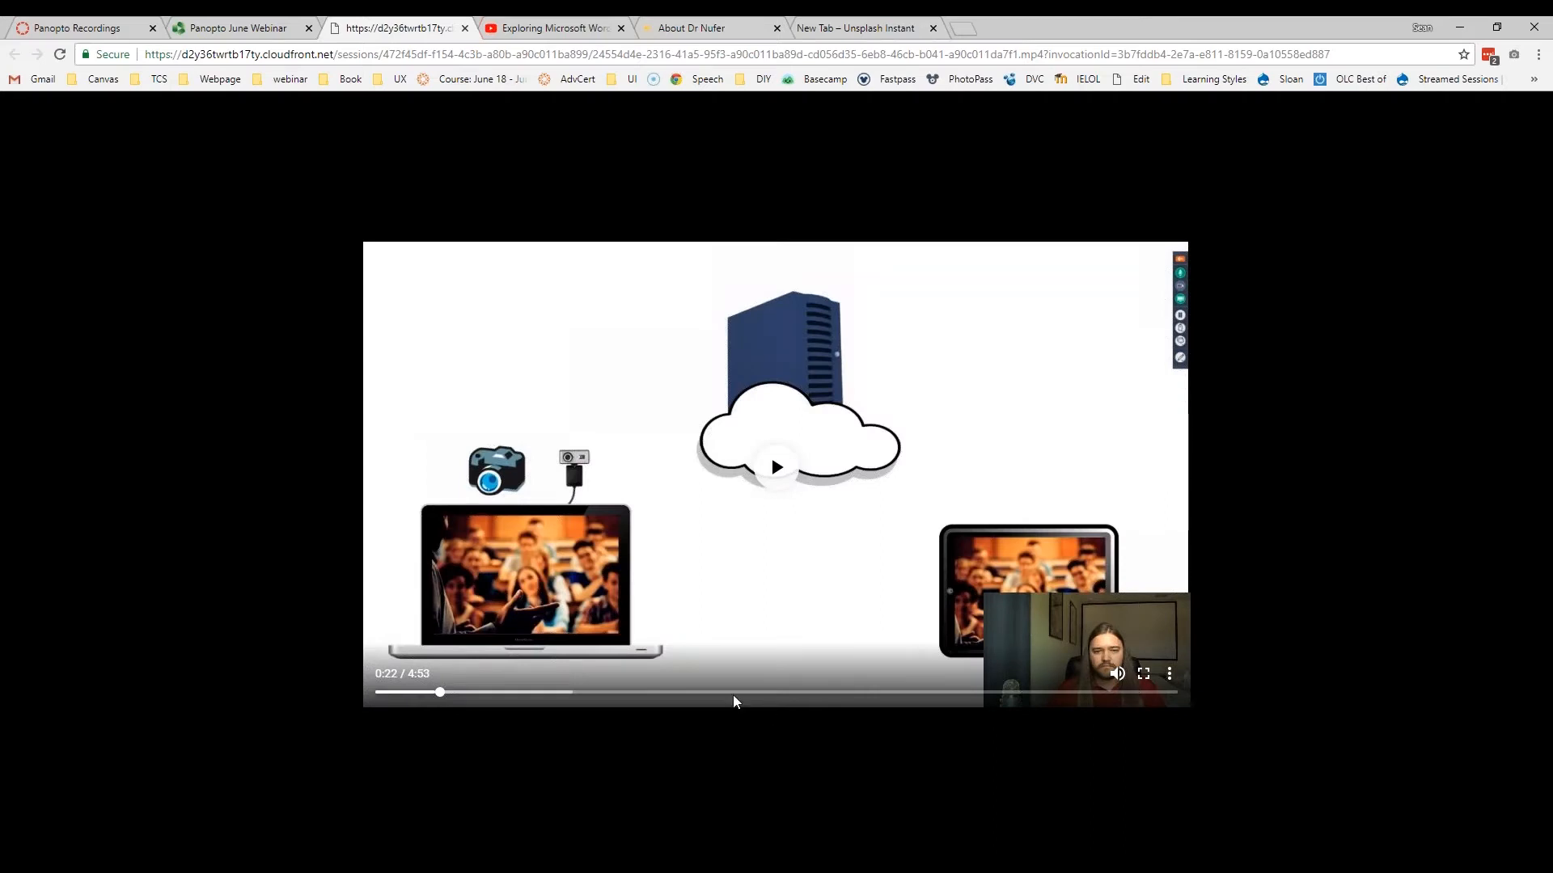
click(545, 692)
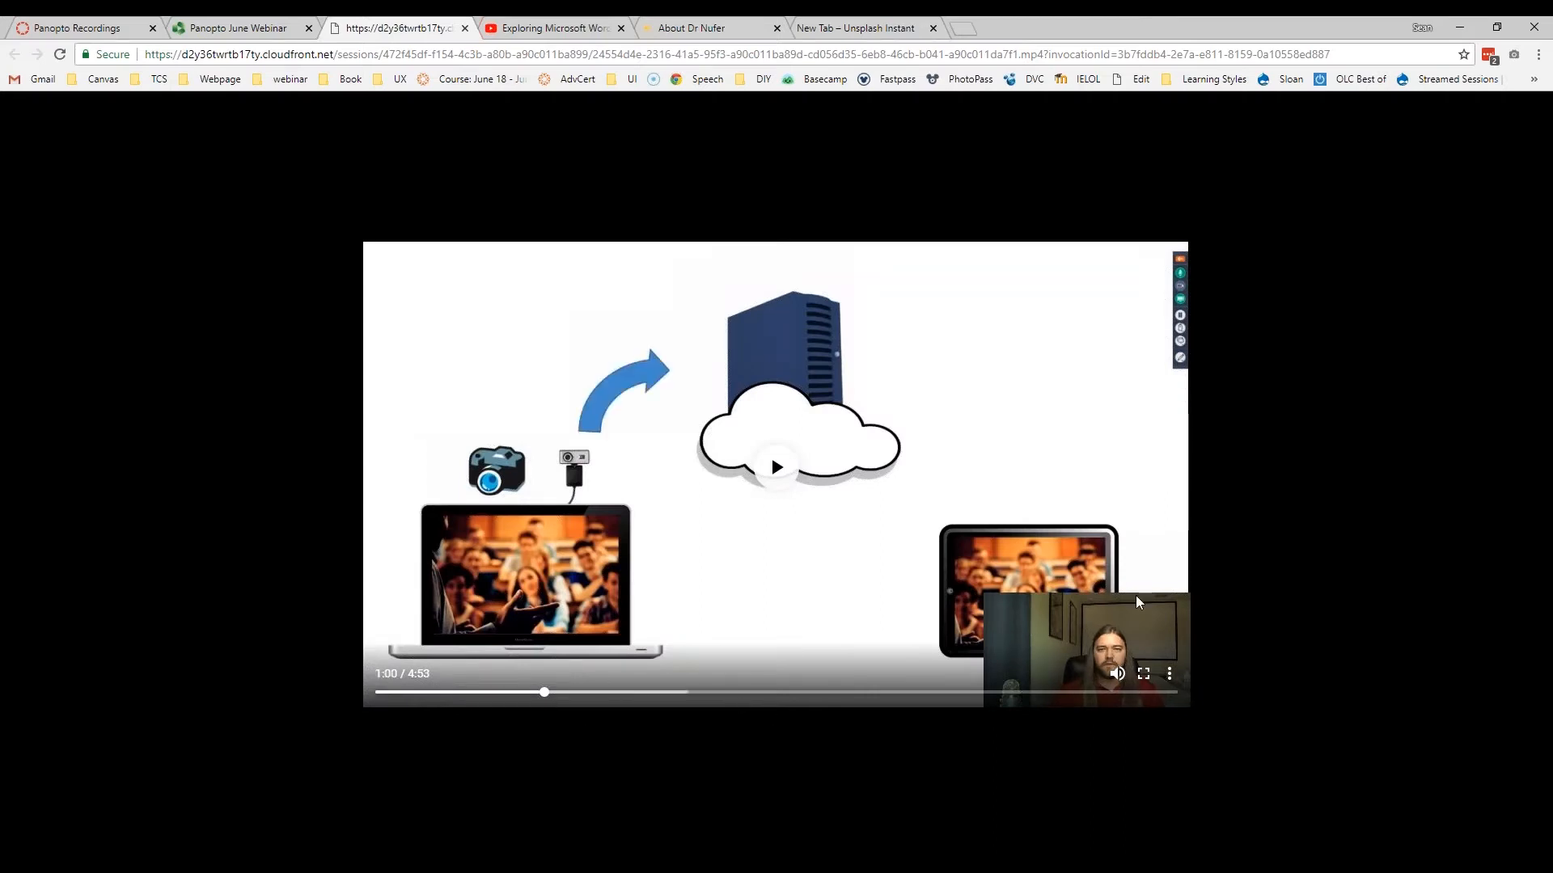
click(1169, 674)
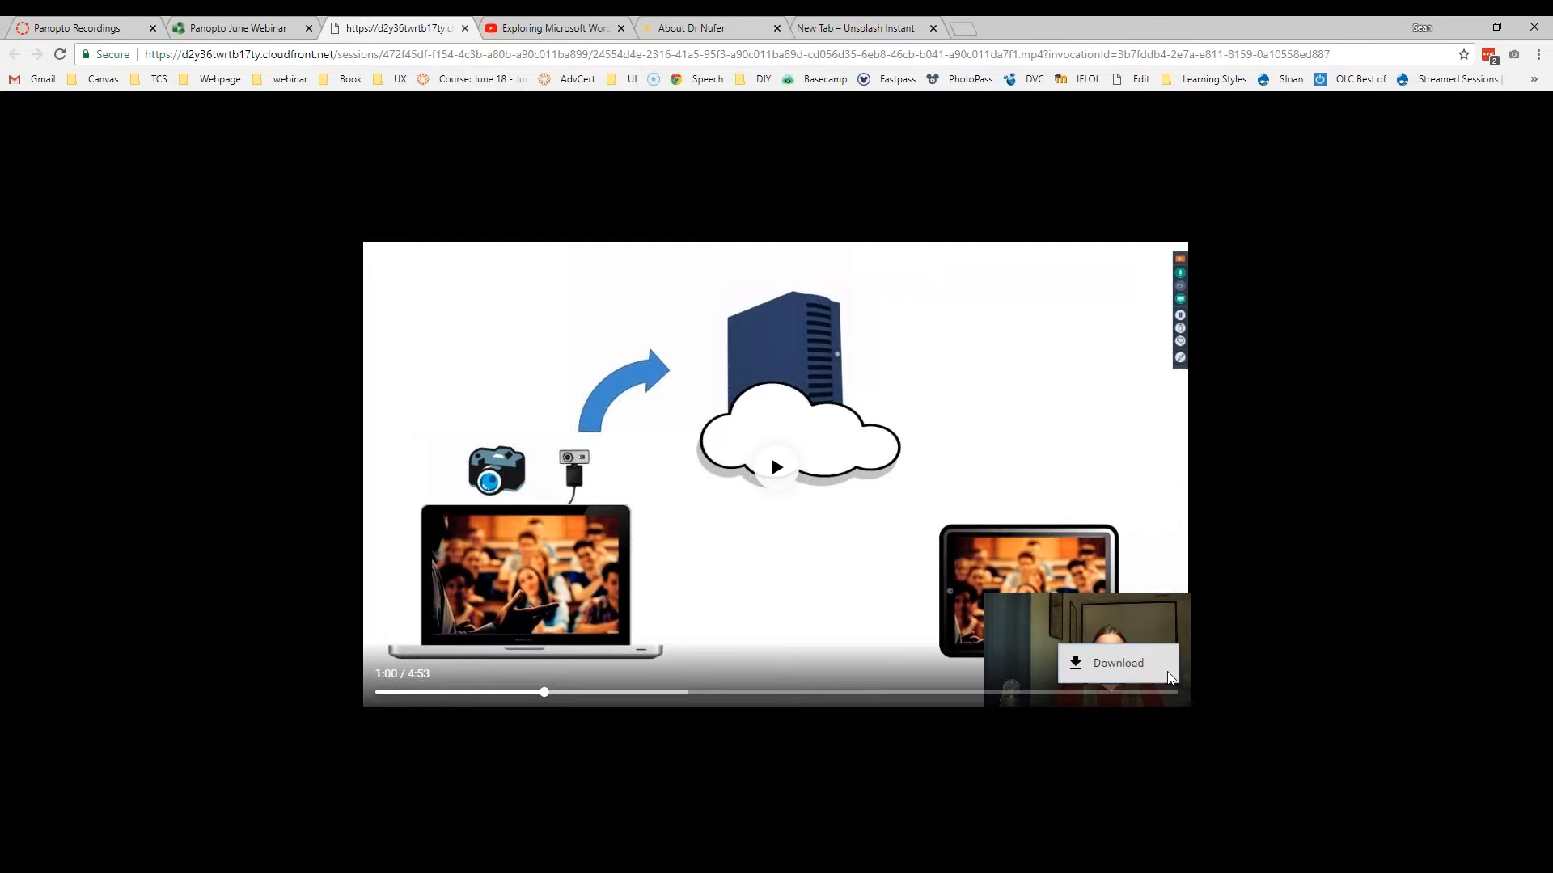
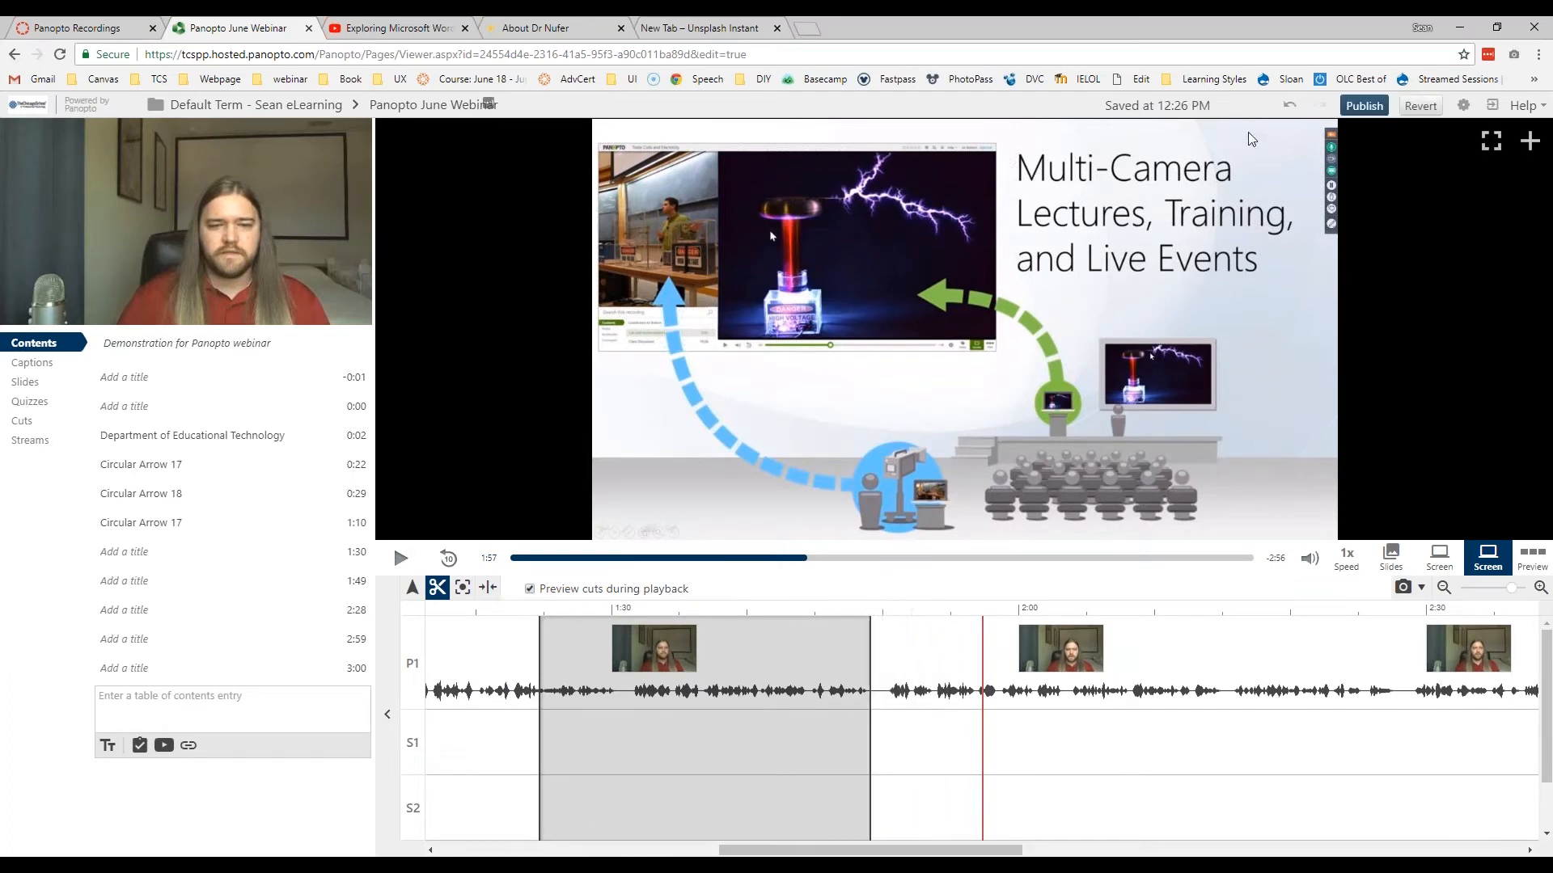
Step: Undo the cut in the middle of the P1 stream, and cut about the first 16 seconds from all streams
click(1287, 111)
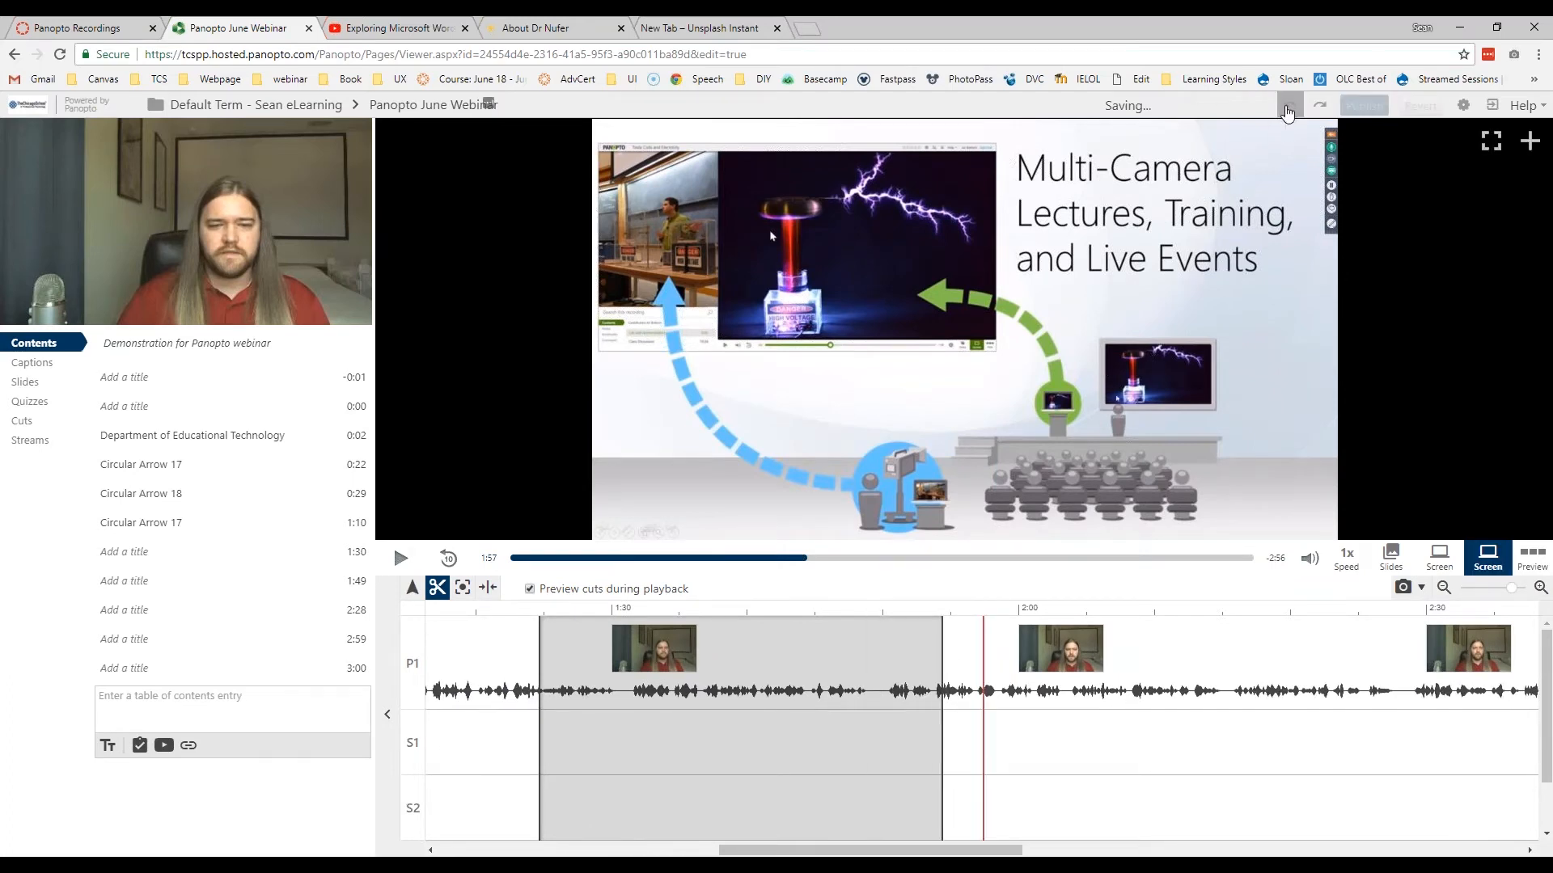
click(1288, 111)
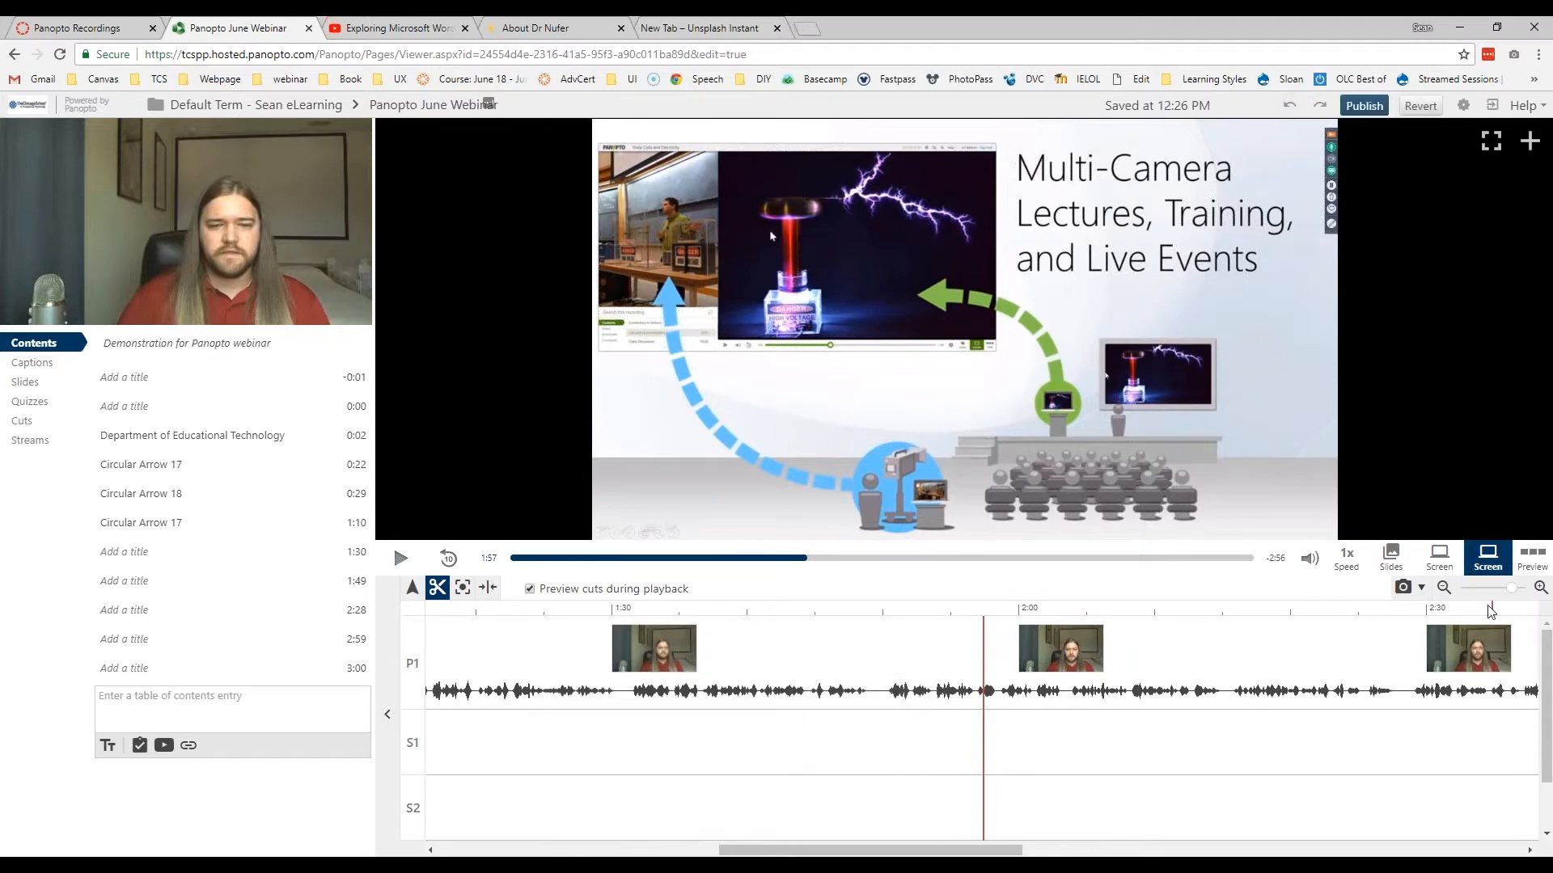
drag(1503, 591, 1470, 591)
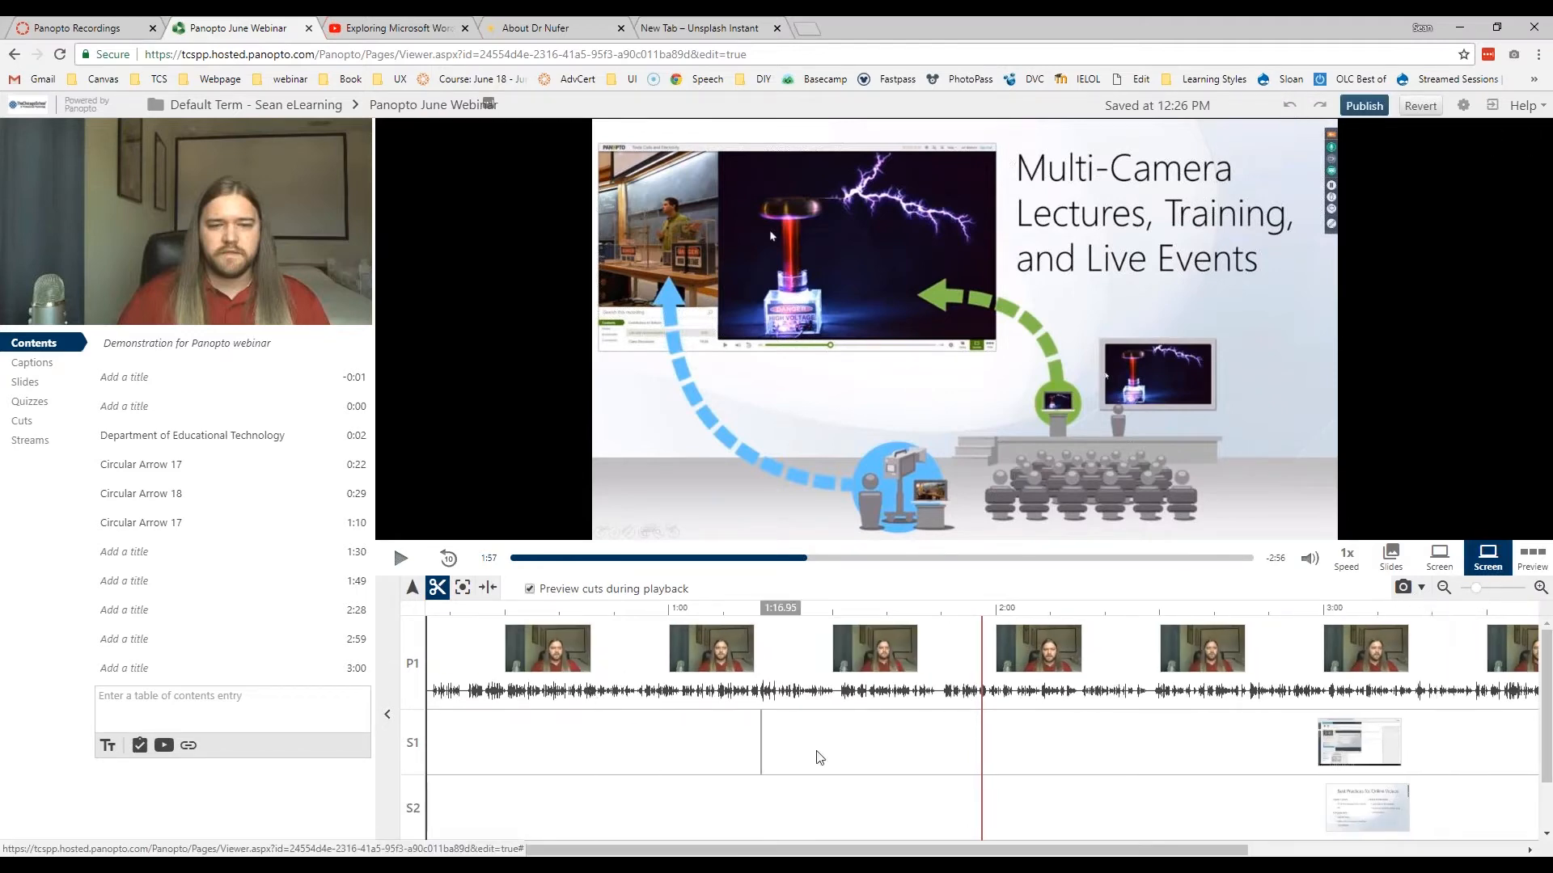
click(1320, 105)
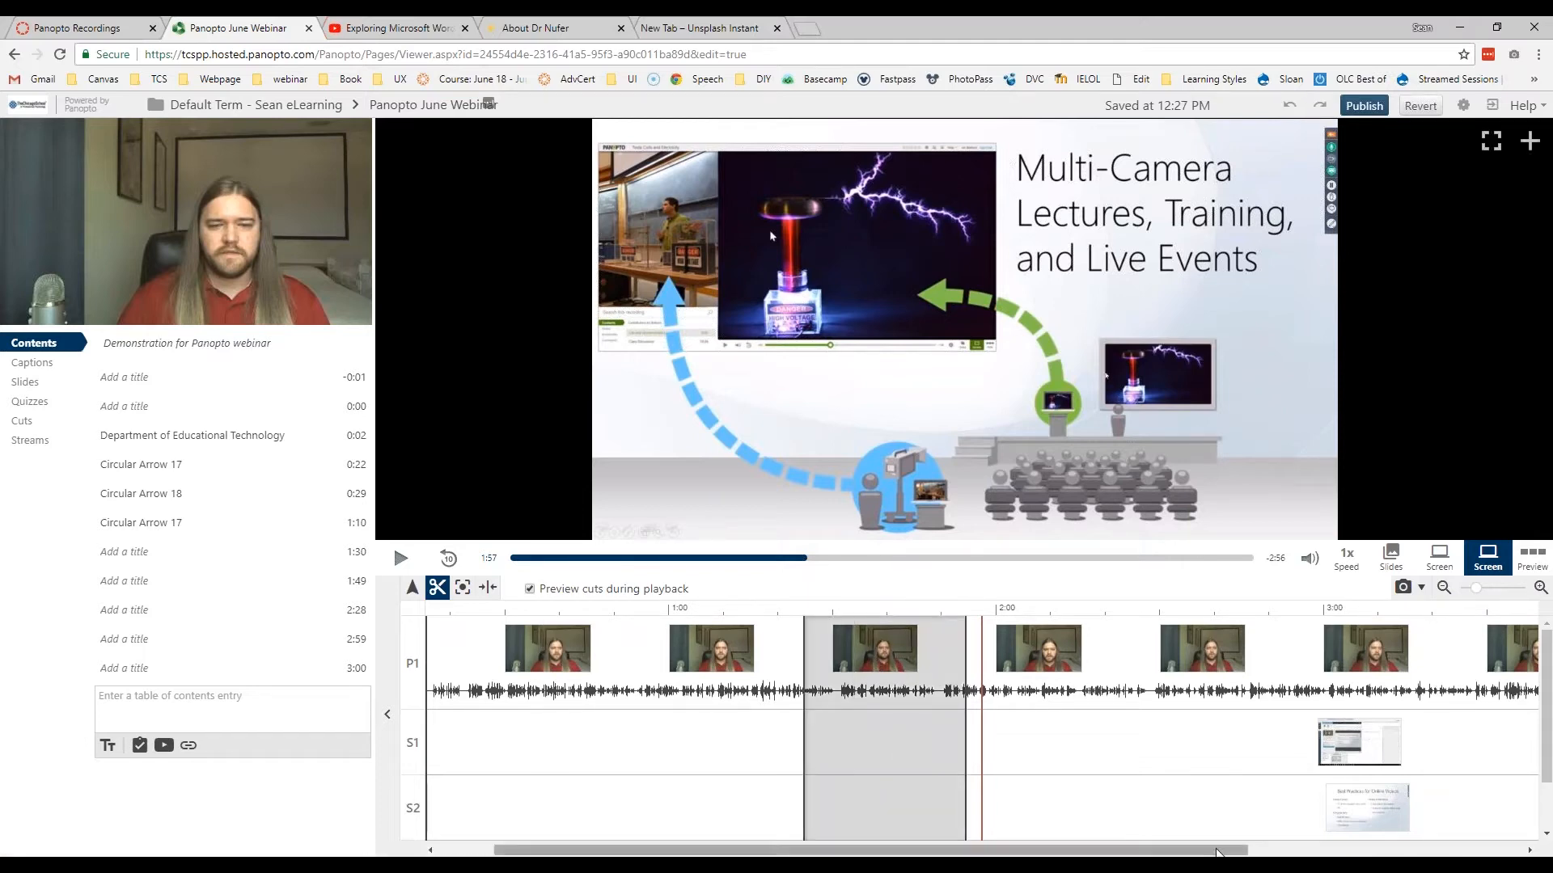
click(1290, 105)
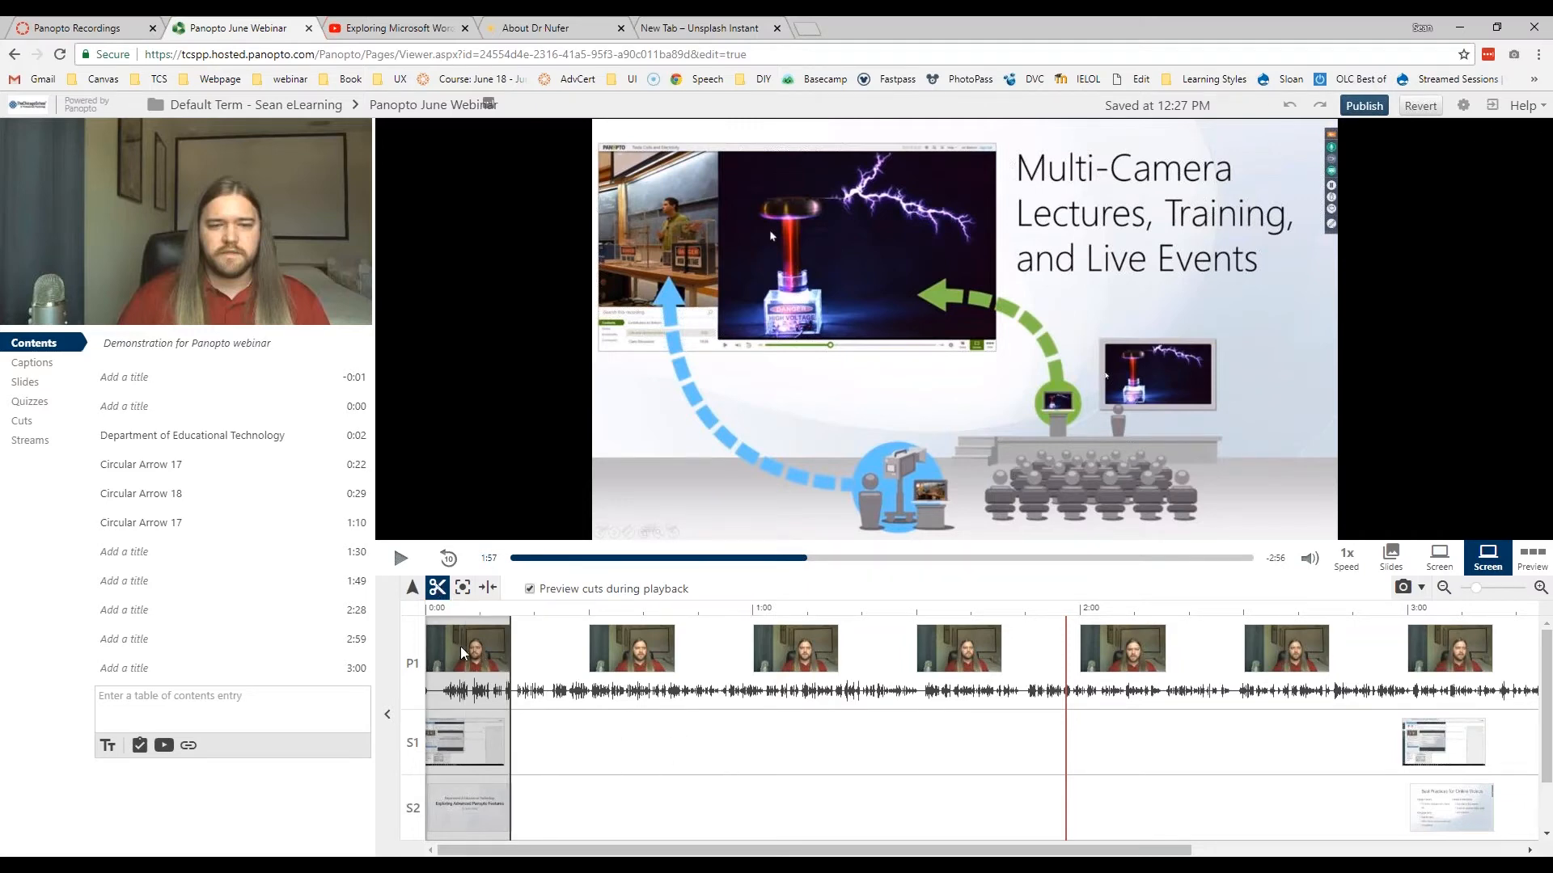
Step: Try cutting about 0:57 to 1:14 from S1 and about 1:25 to 1:42 from S2, and undo both cuts
scroll(618, 712, down, 1)
drag(738, 686, 831, 686)
drag(887, 743, 983, 757)
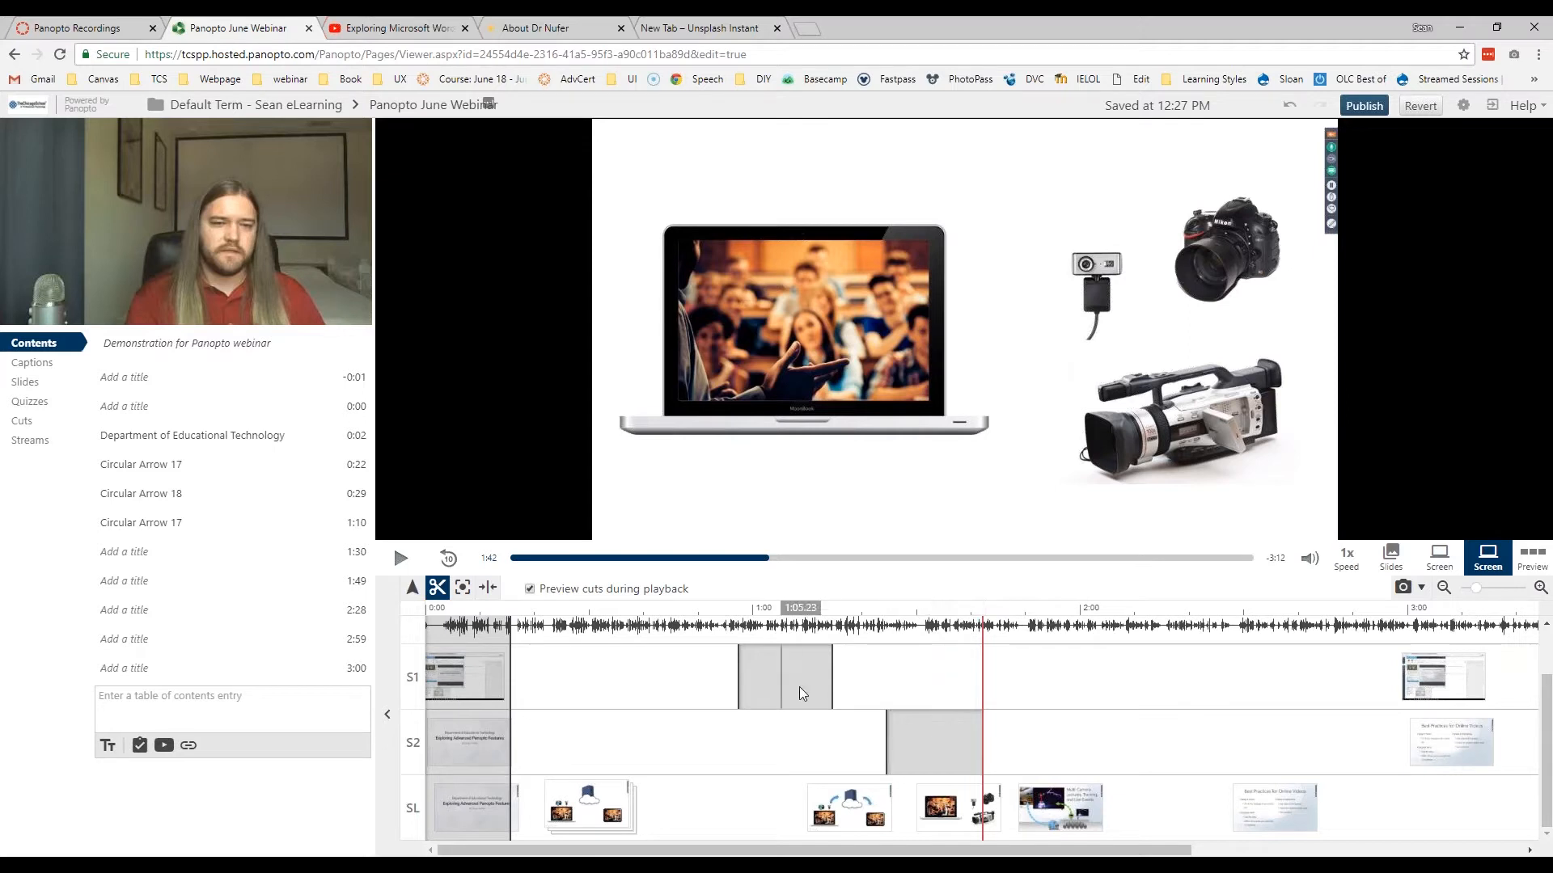
click(1289, 106)
click(1289, 107)
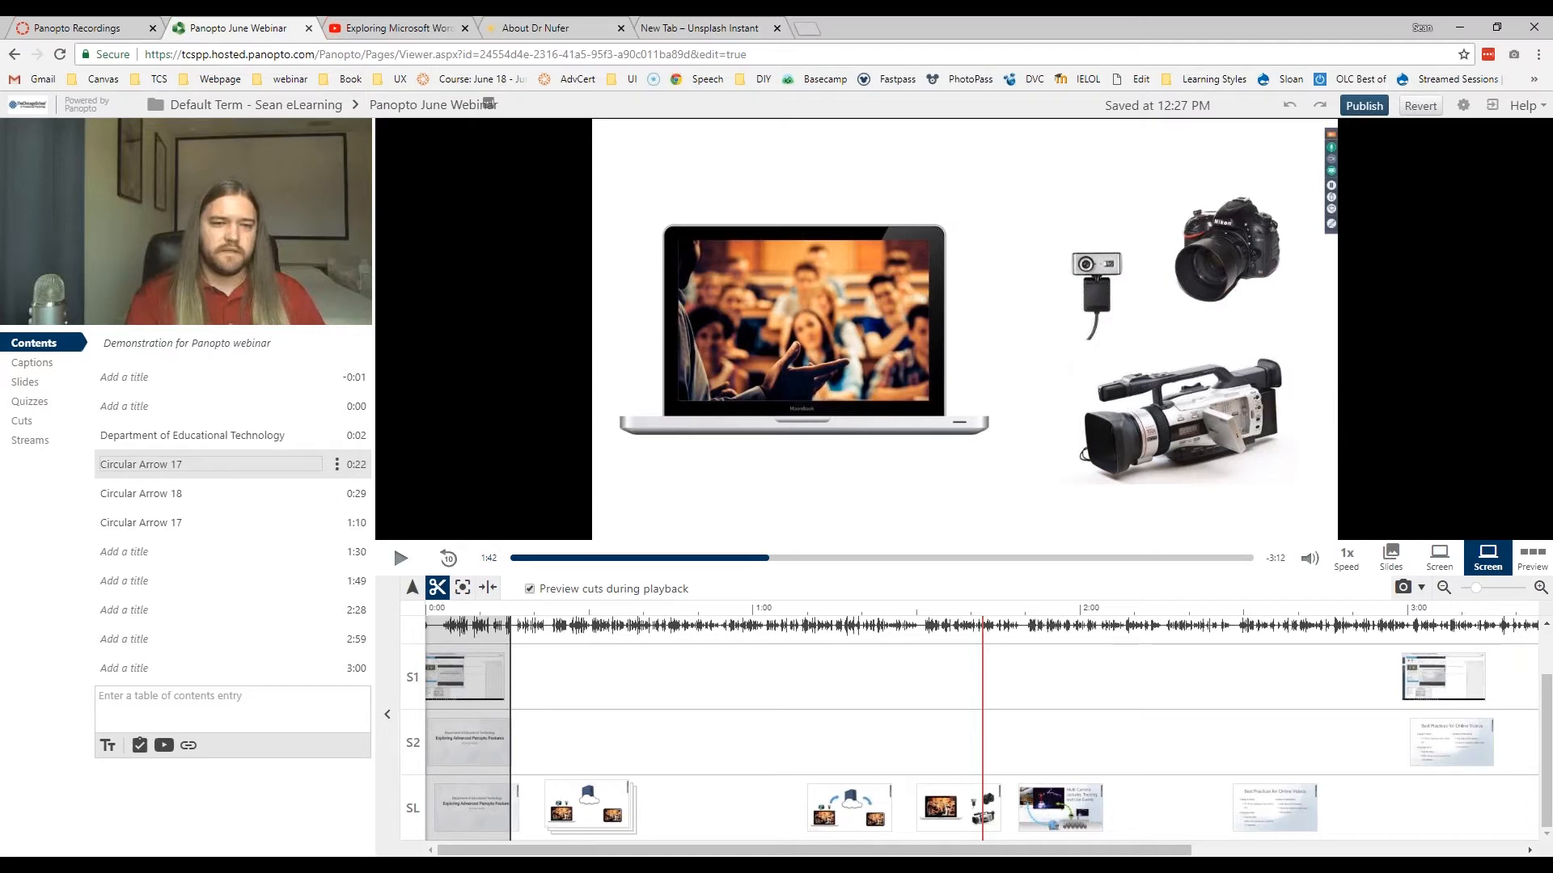
Step: Play the recording from the 0:22 contents entry, restart it from that entry, and pause playback
click(242, 464)
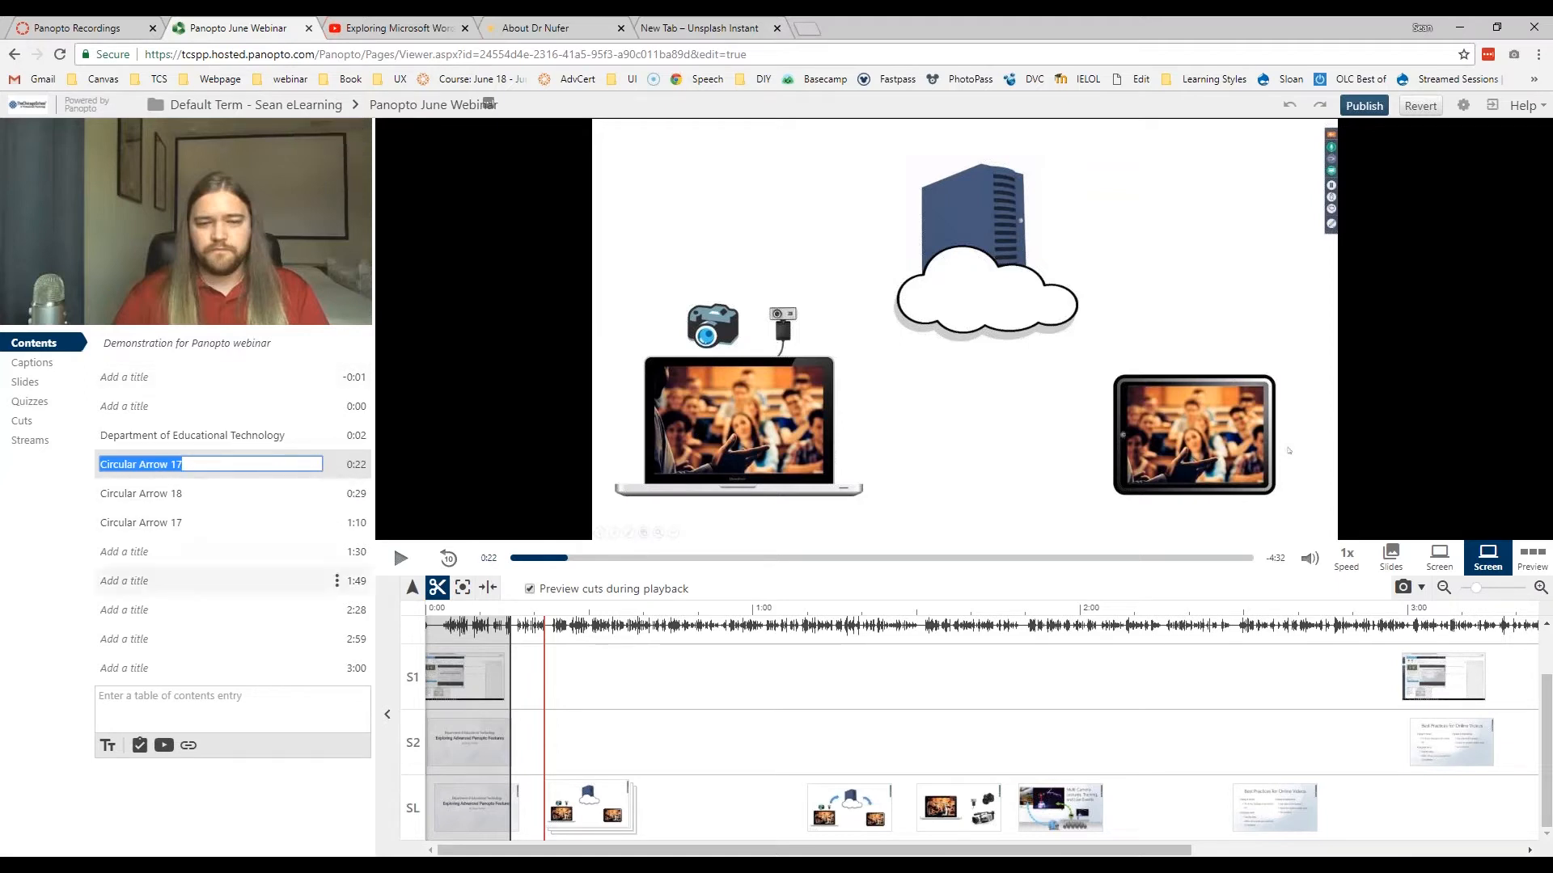
click(400, 558)
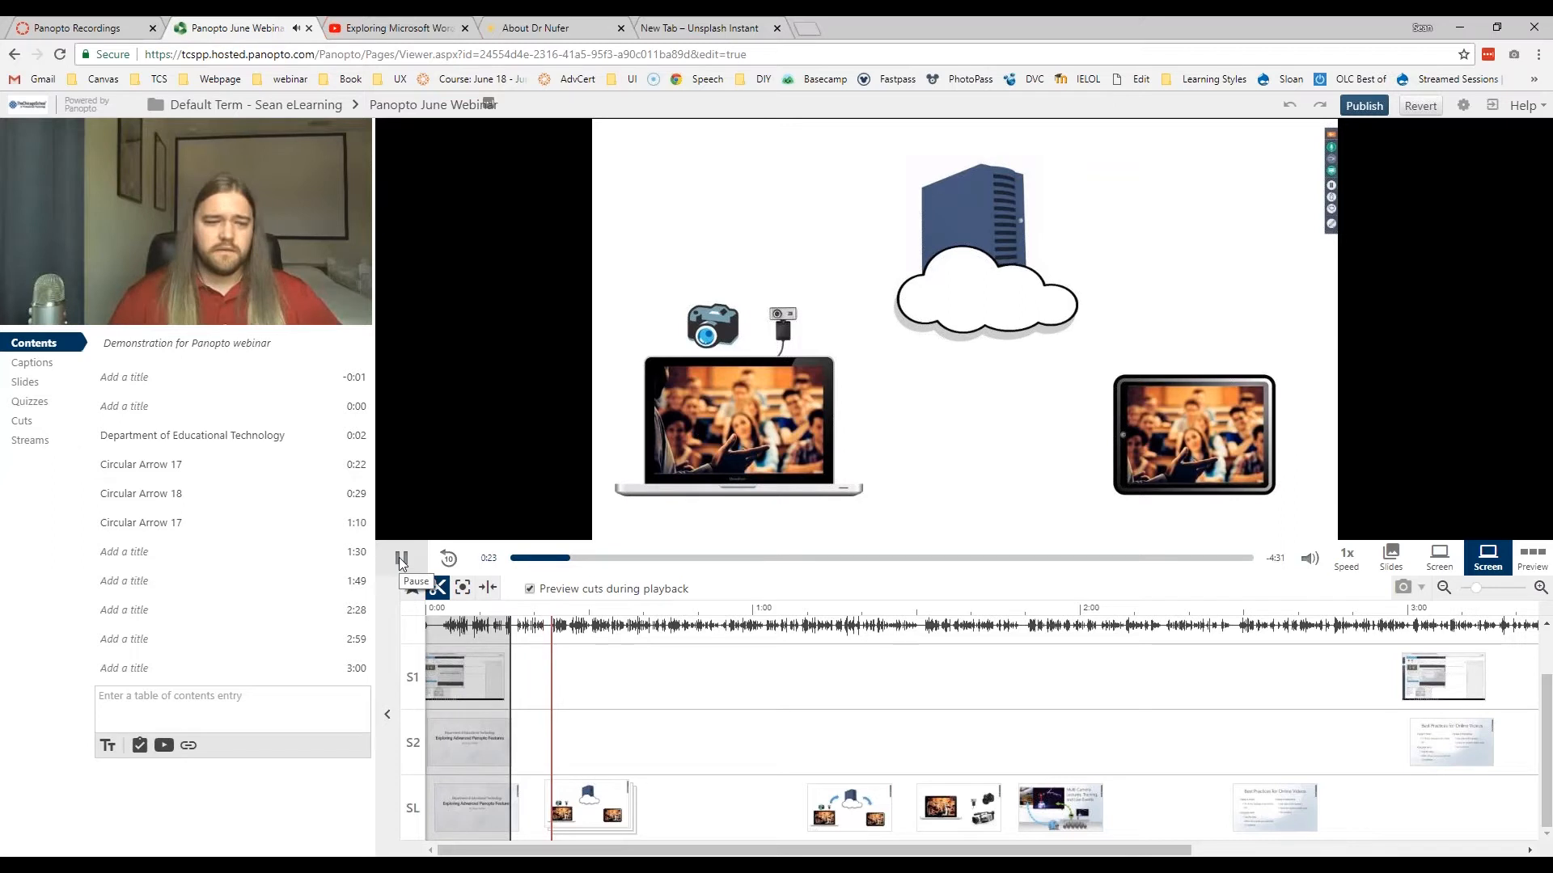
click(248, 469)
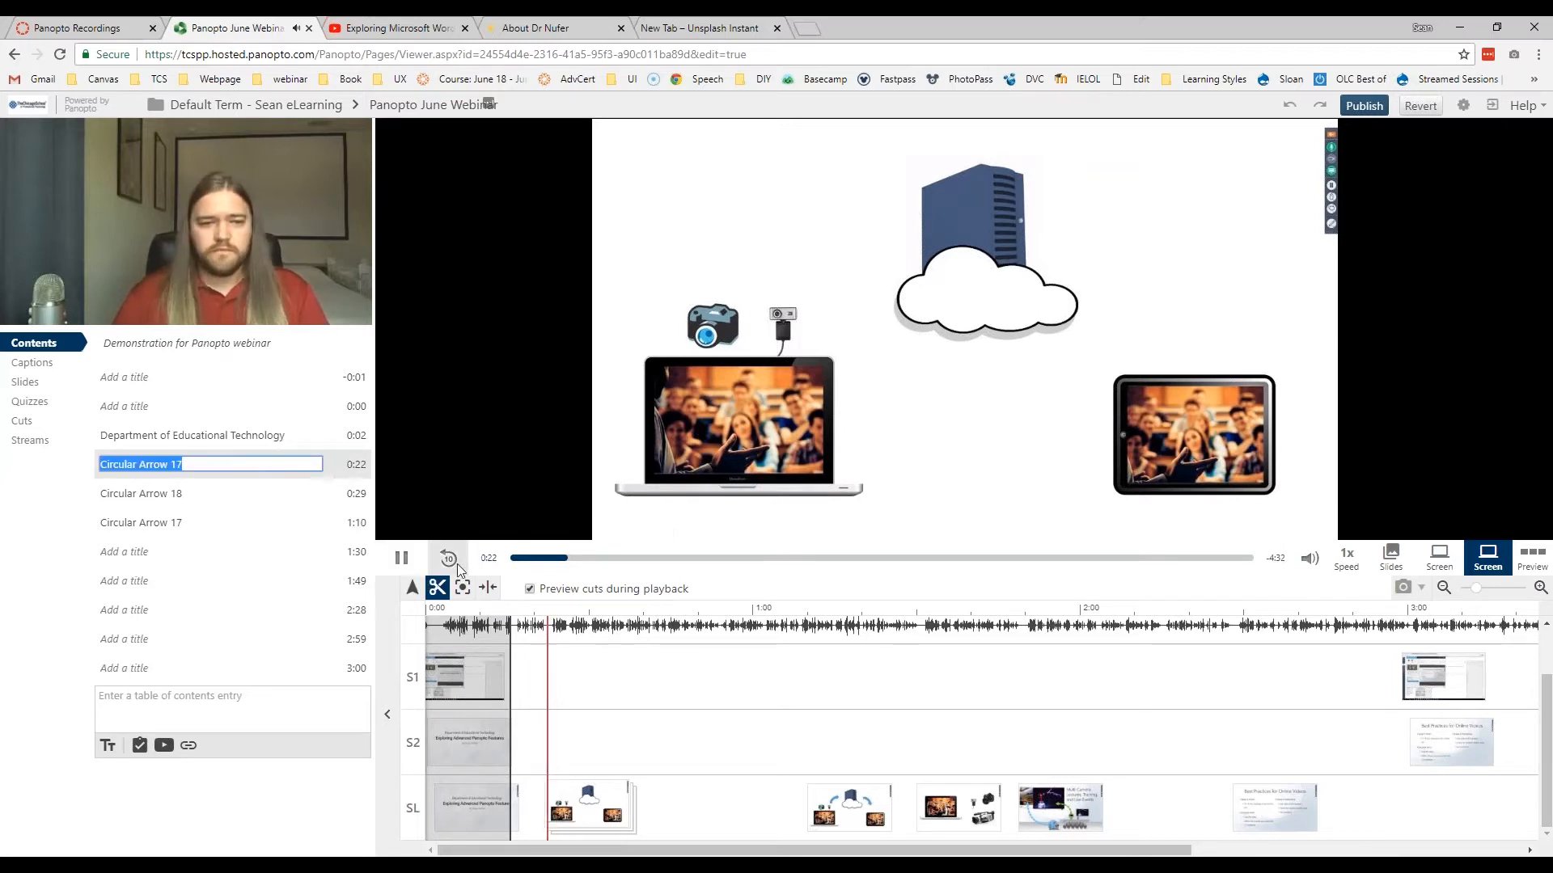
click(402, 559)
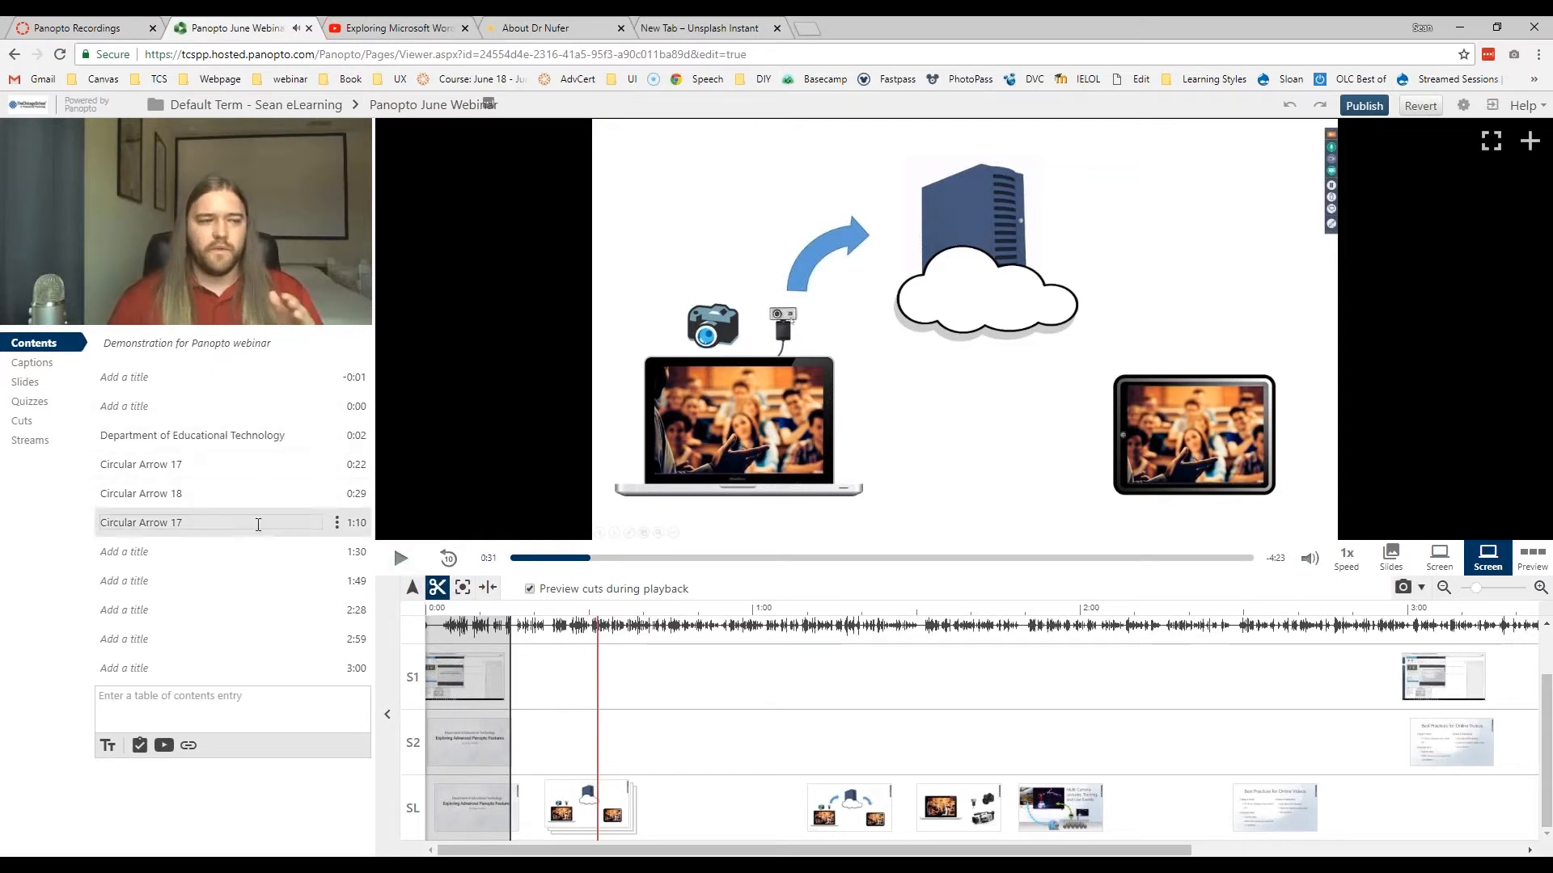
Step: Jump back and forth between the 1:10 and 0:29 contents entries, ending on 0:29
click(354, 522)
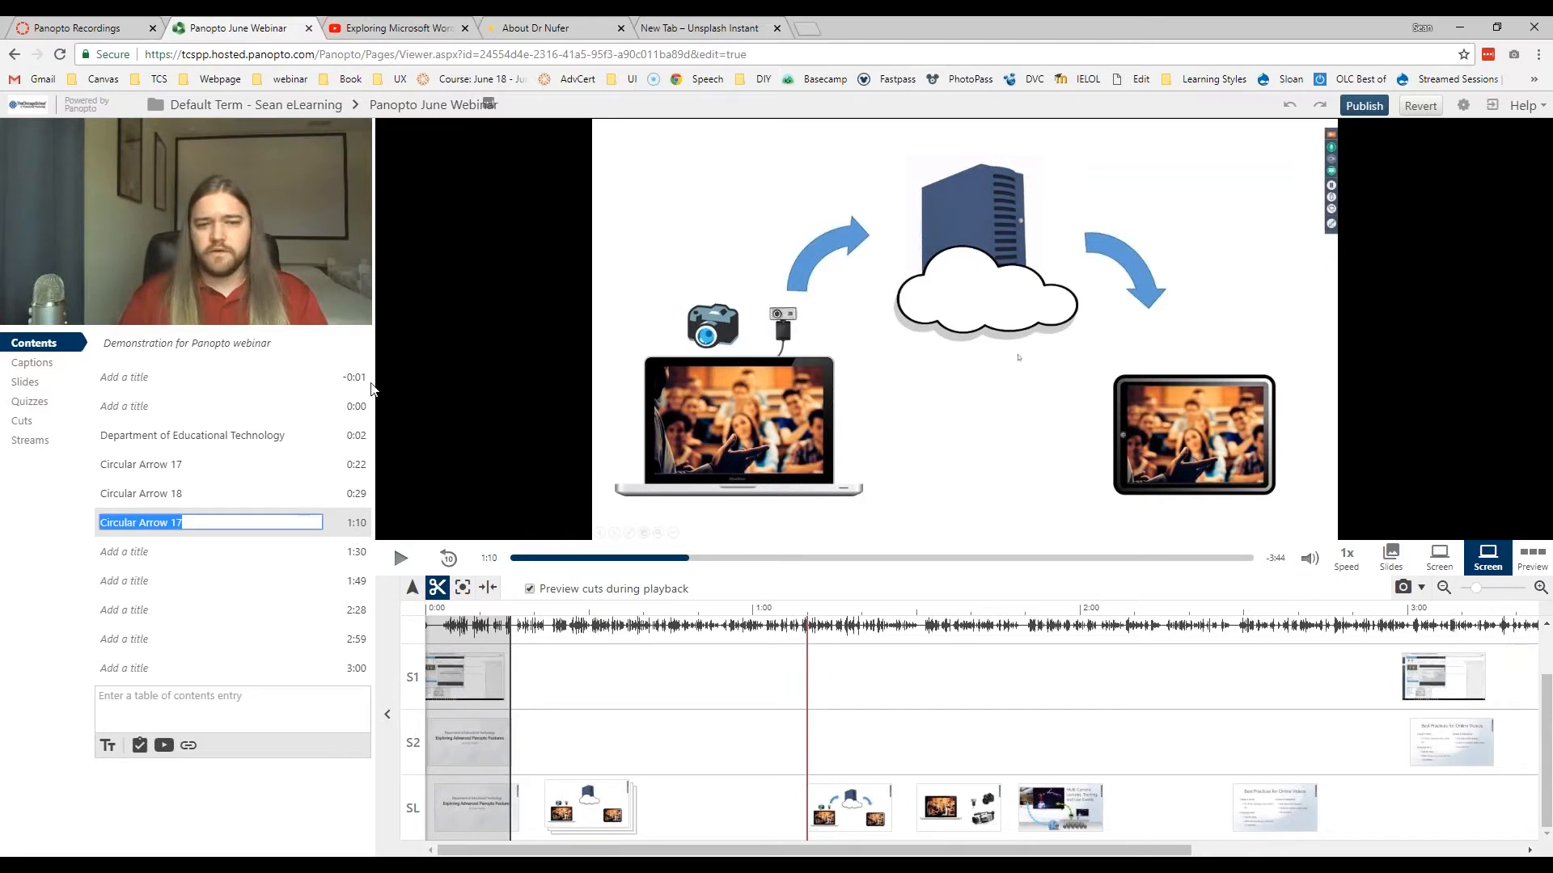
click(359, 496)
click(356, 522)
click(361, 496)
Step: Delete the contents entries at 0:22 and -0:01
click(337, 466)
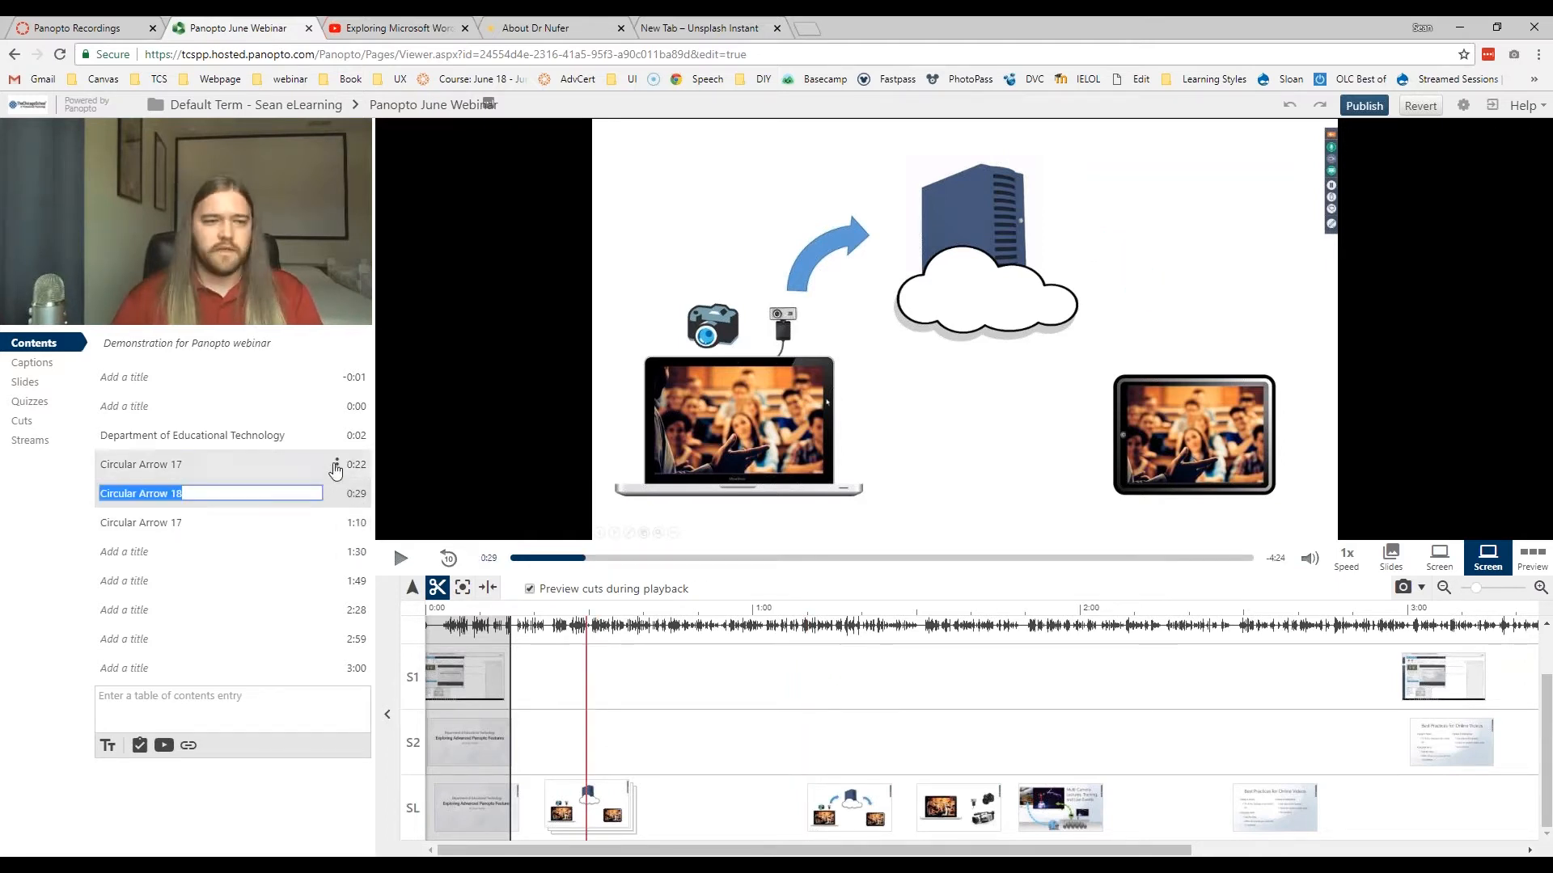
click(315, 517)
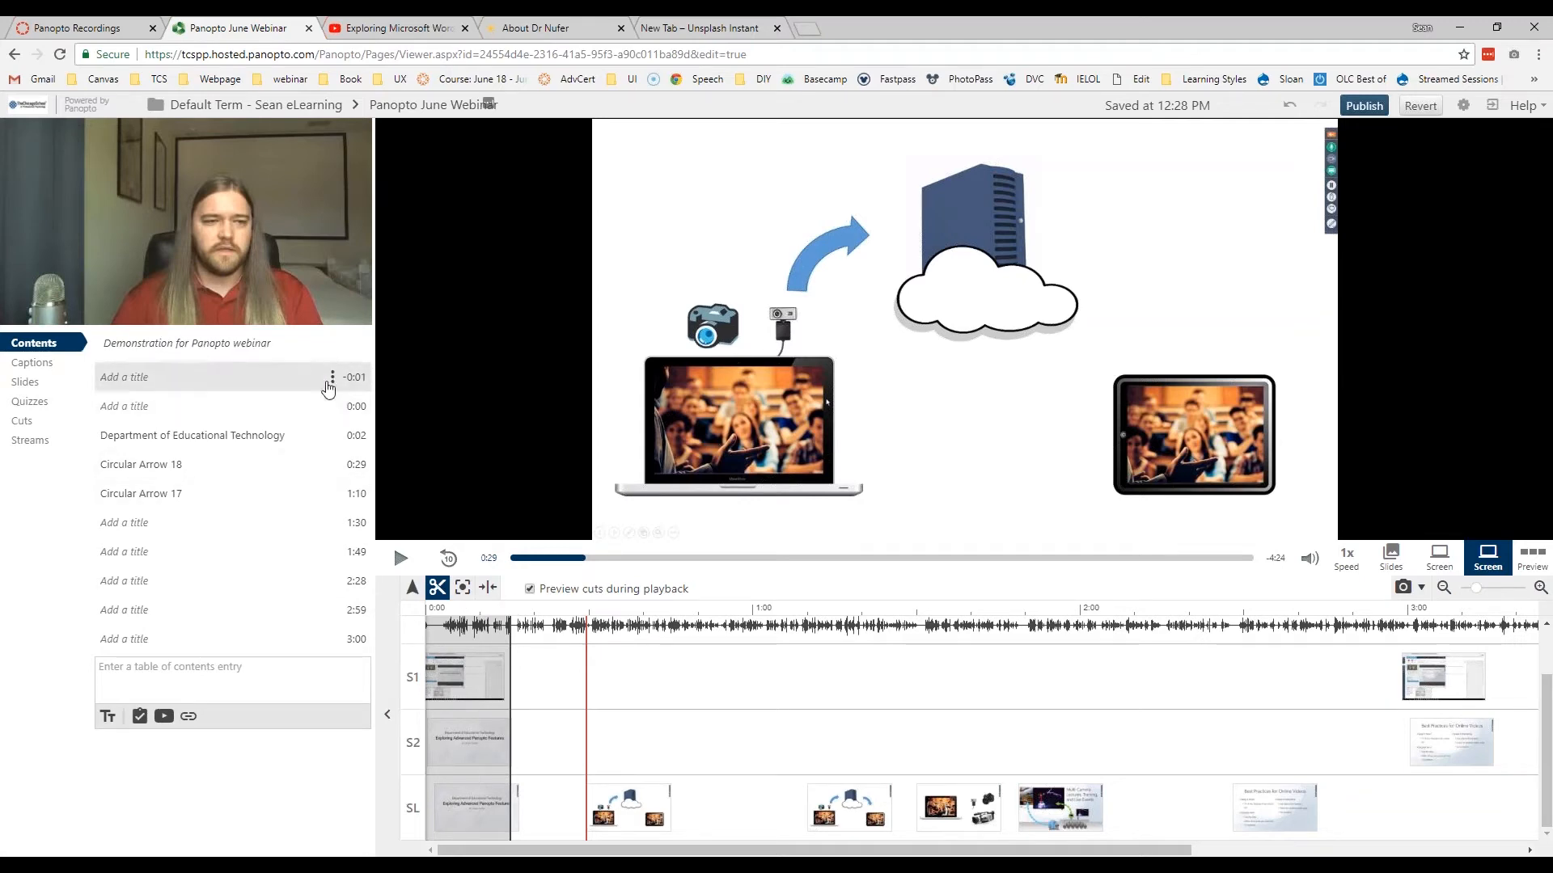
click(332, 377)
click(317, 430)
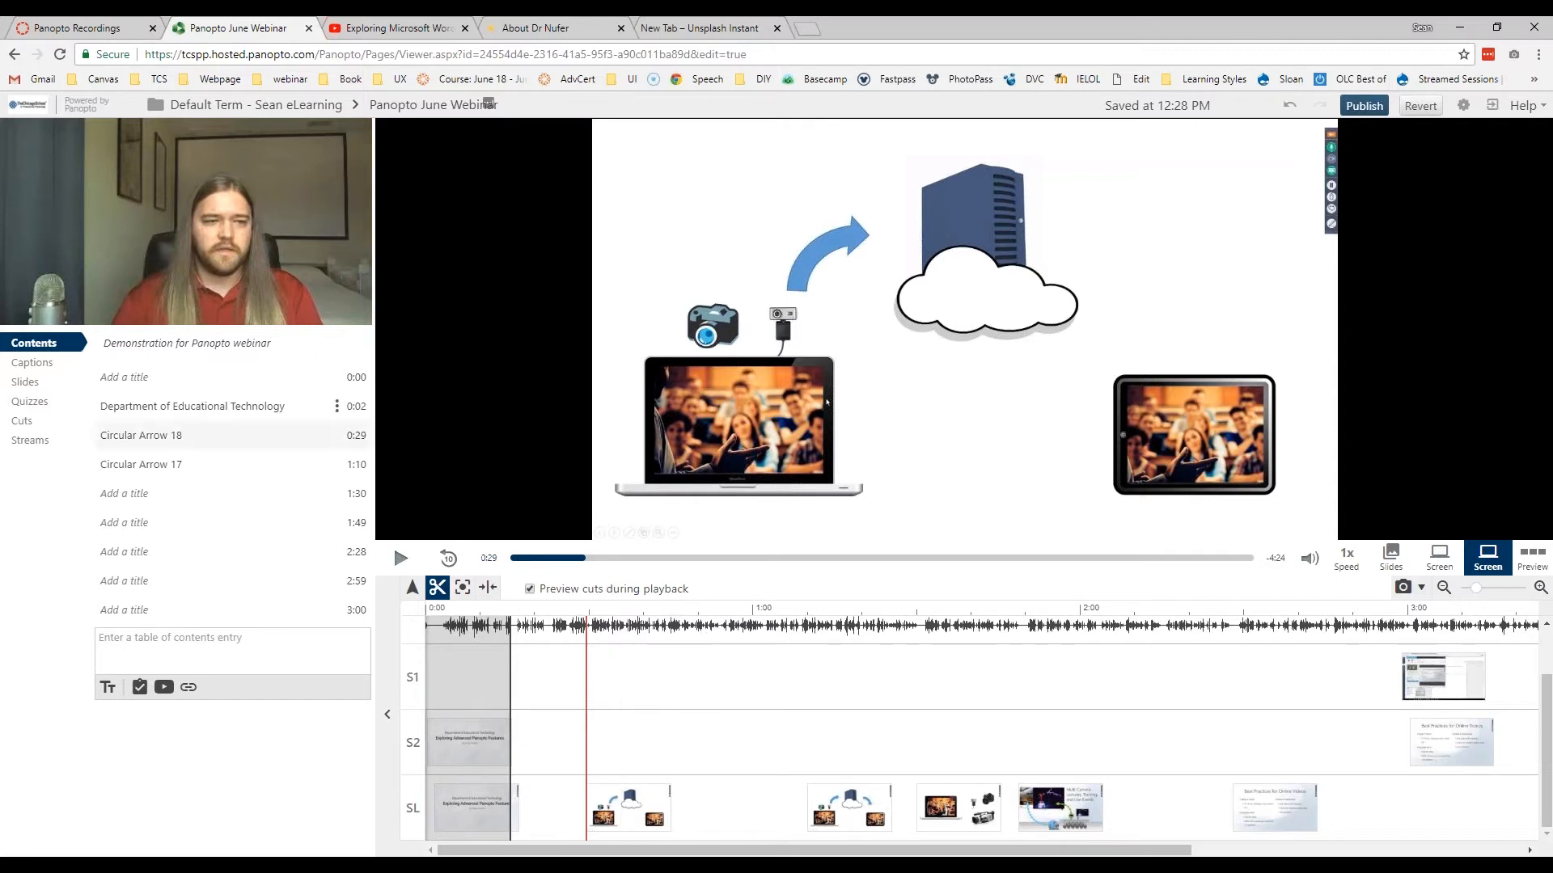
Step: Title the 0:00 contents entry "Intro" and the 1:30 contents entry "Topic 2"
click(162, 377)
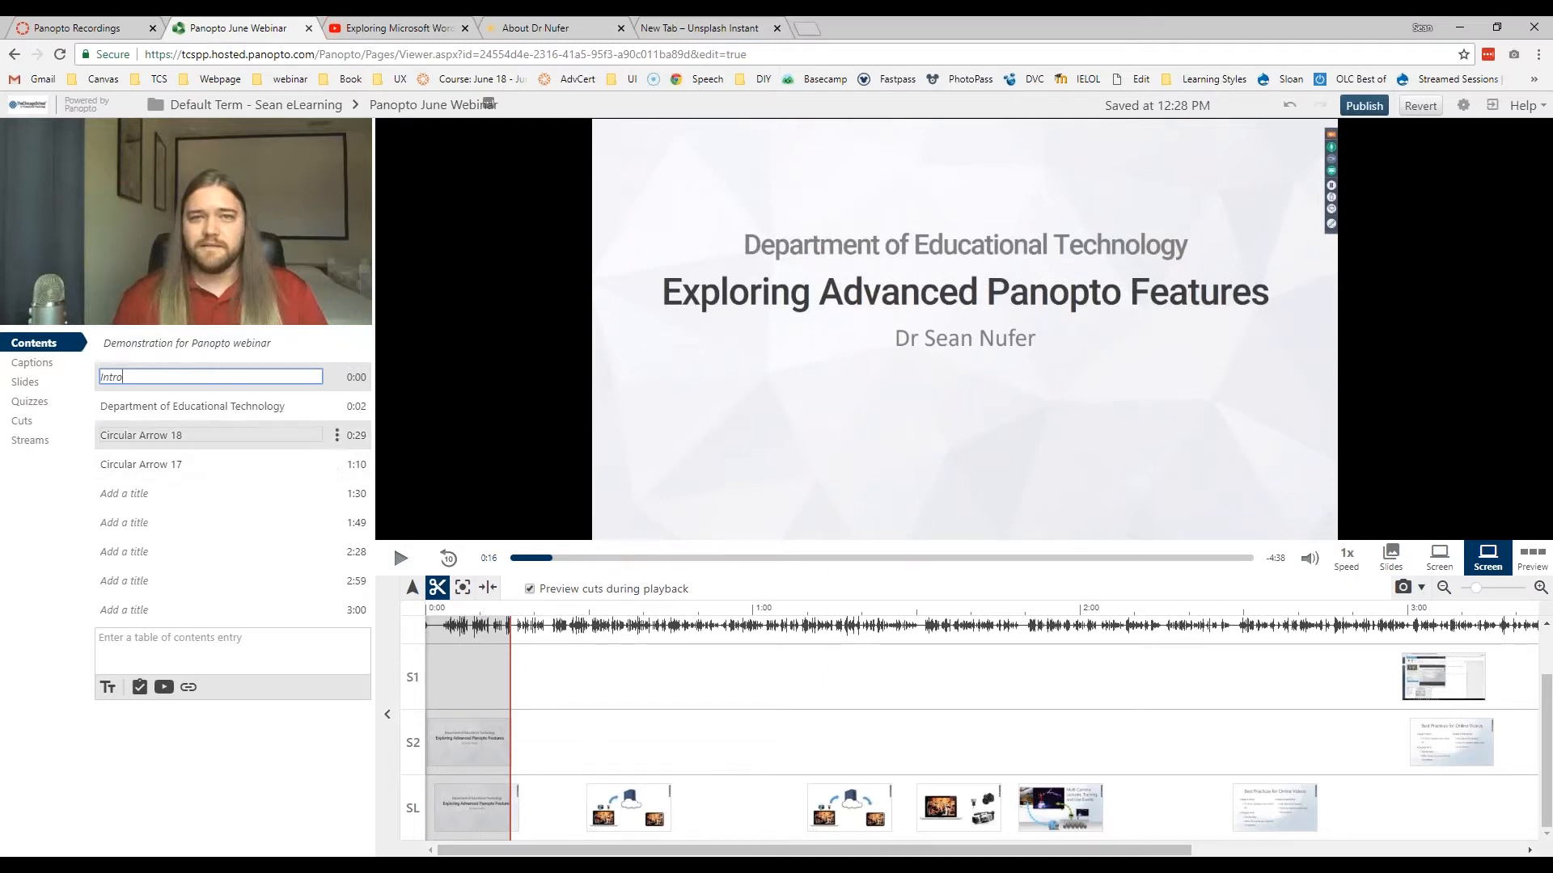
click(181, 493)
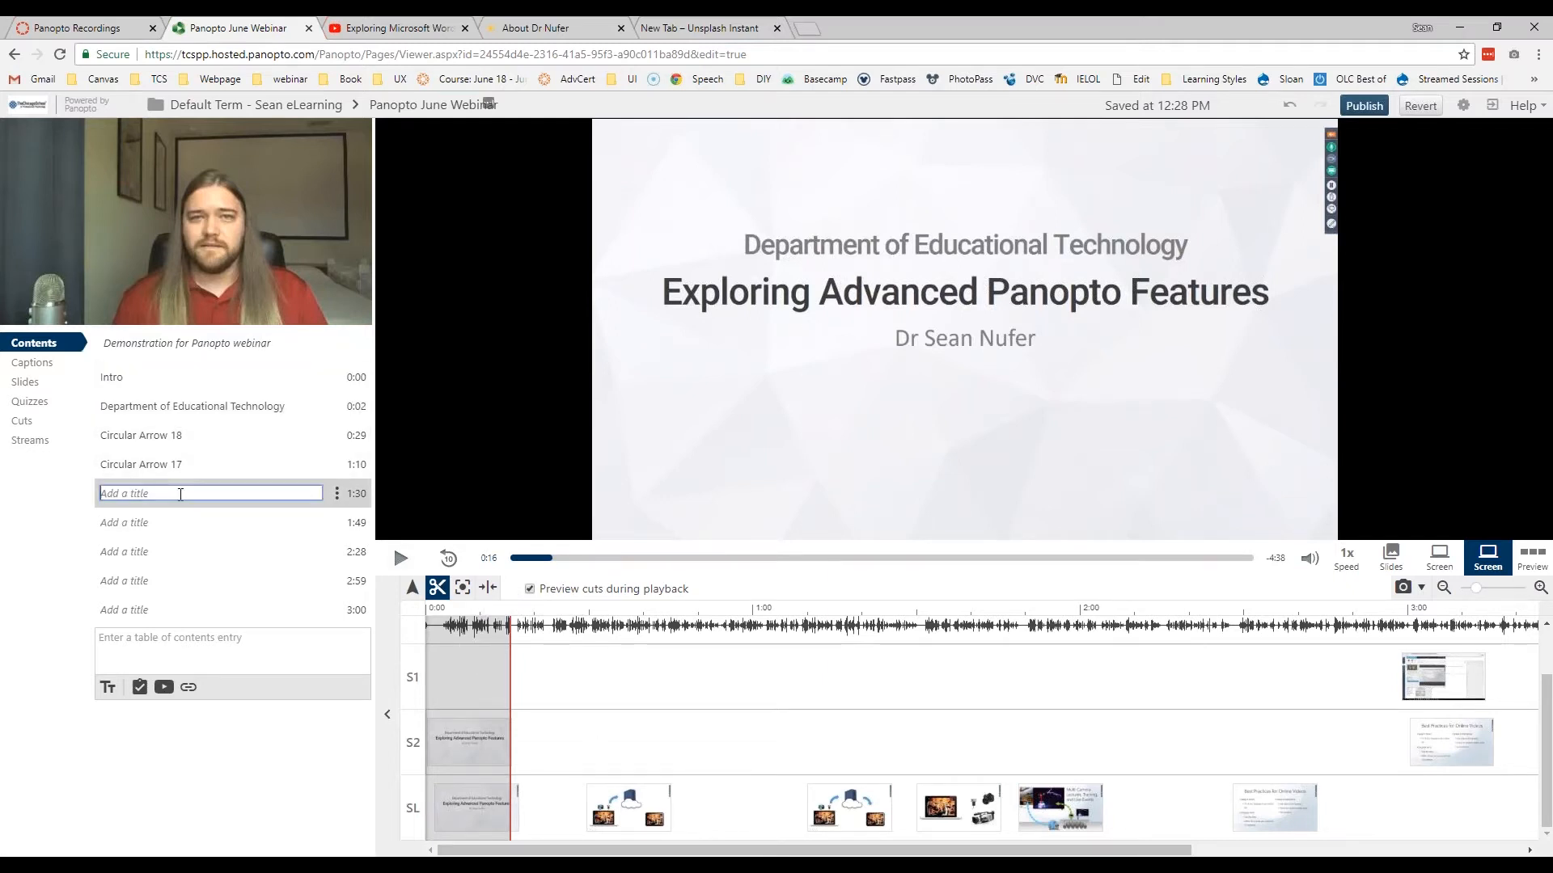
text(Topic 2)
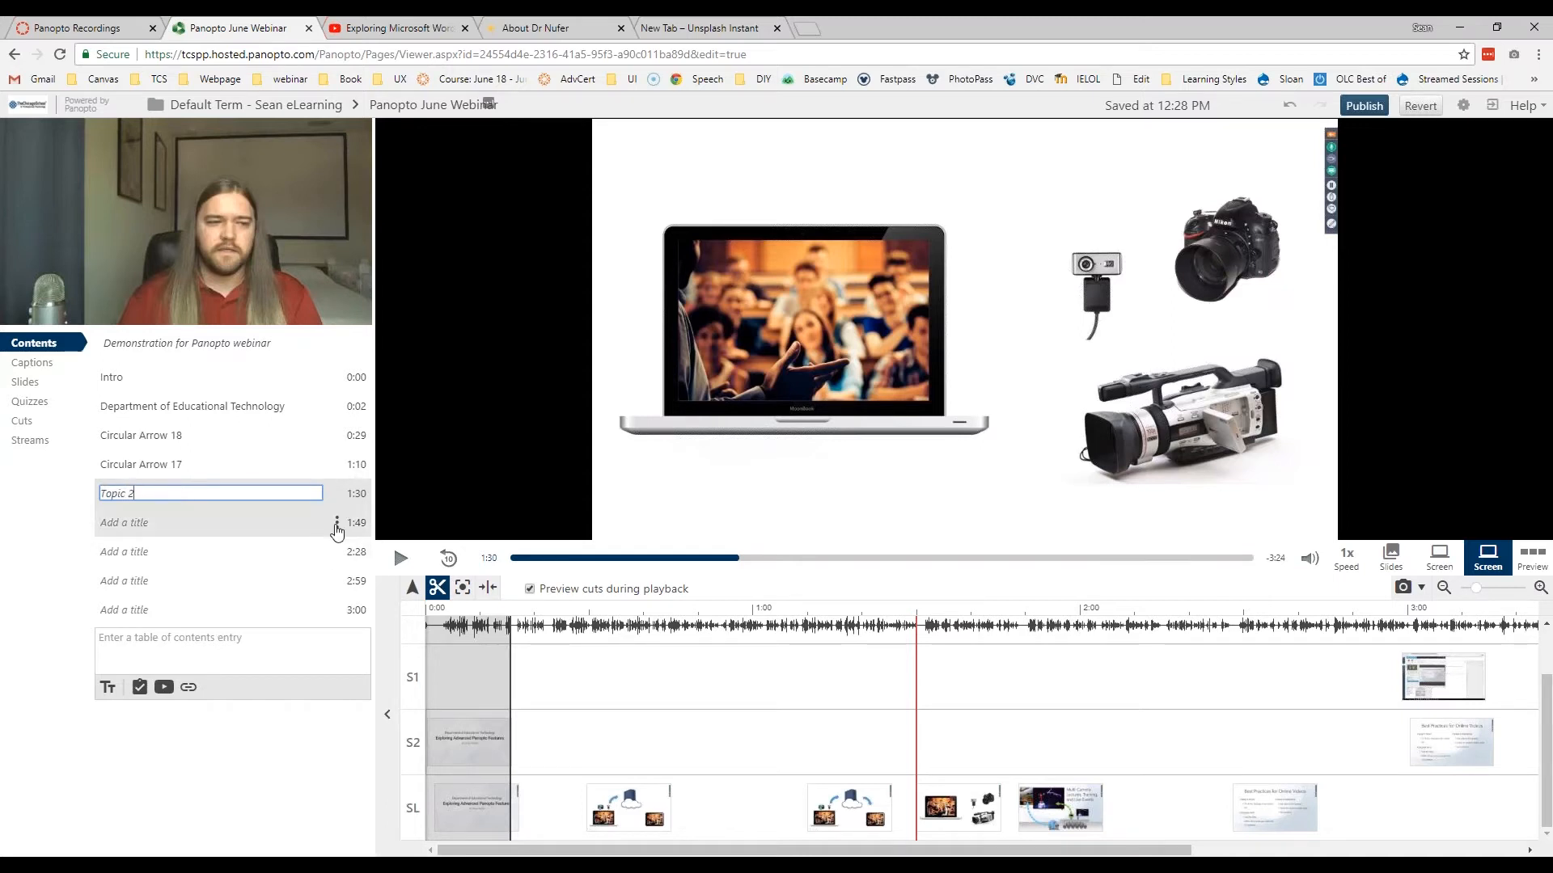
Step: Delete the contents entry at 1:49 and title the 2:28 entry "Topic 3"
click(337, 524)
click(314, 576)
click(146, 524)
text(Topic 3)
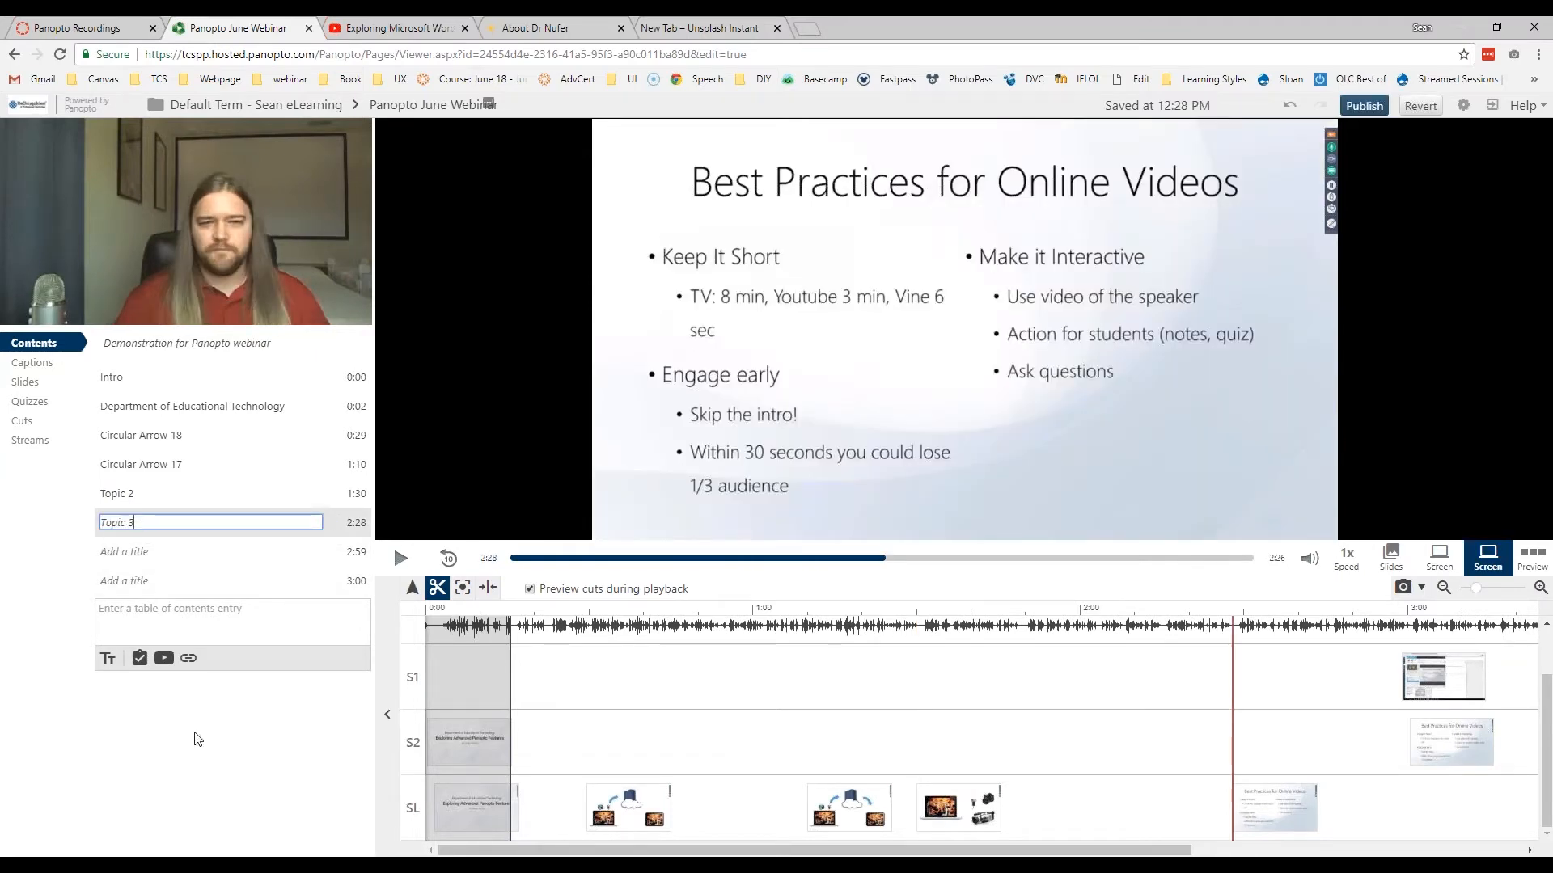
key(Return)
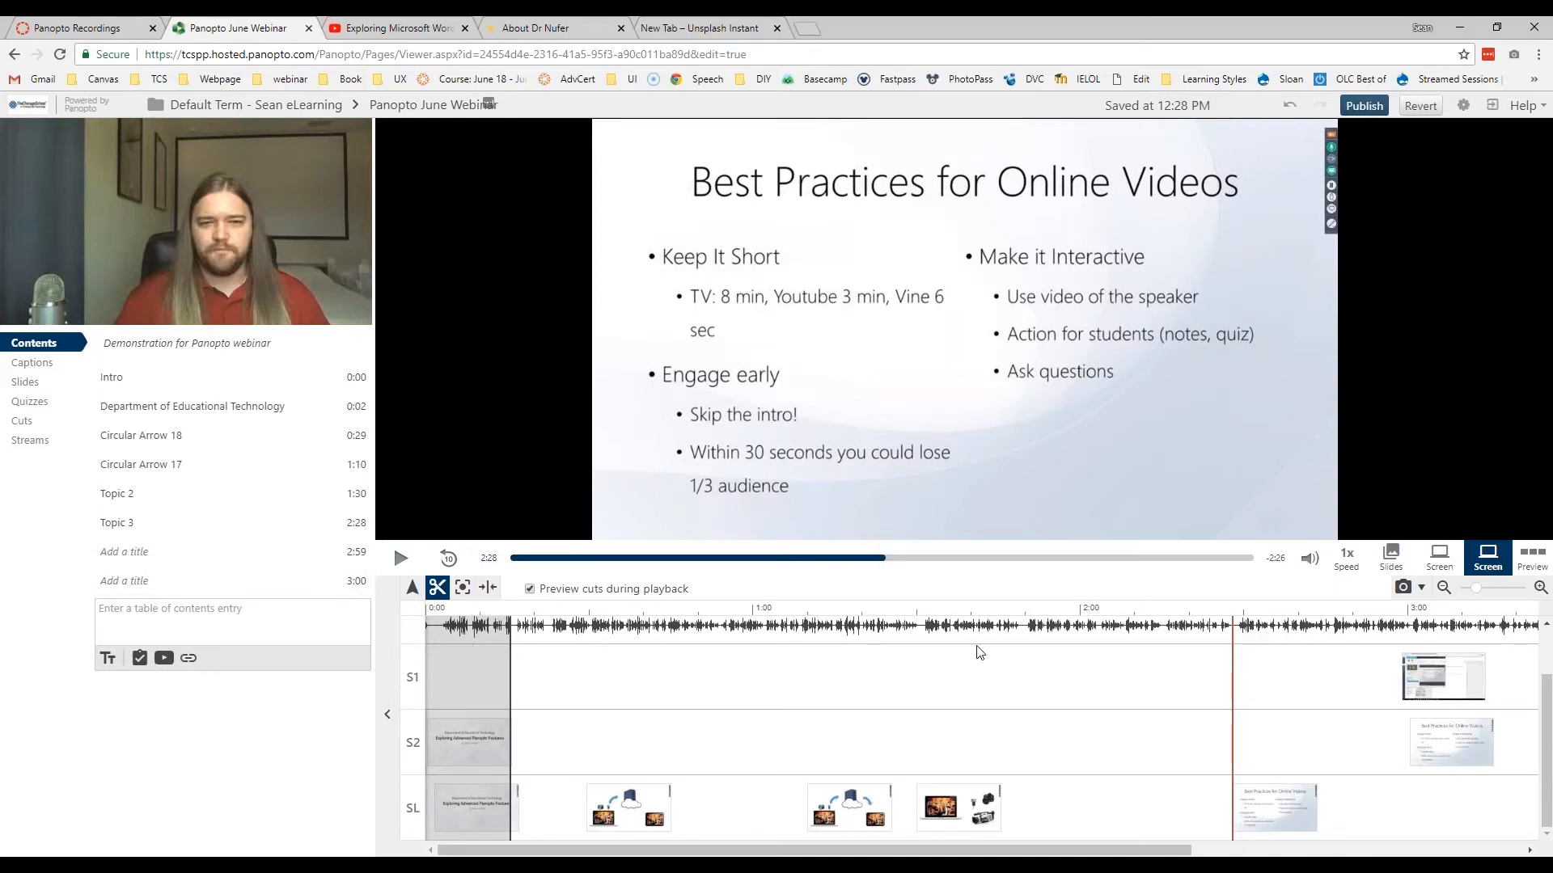
Step: Copy the web address of the YouTube video "Exploring Microsoft Word" and return to the Panopto editor
click(921, 625)
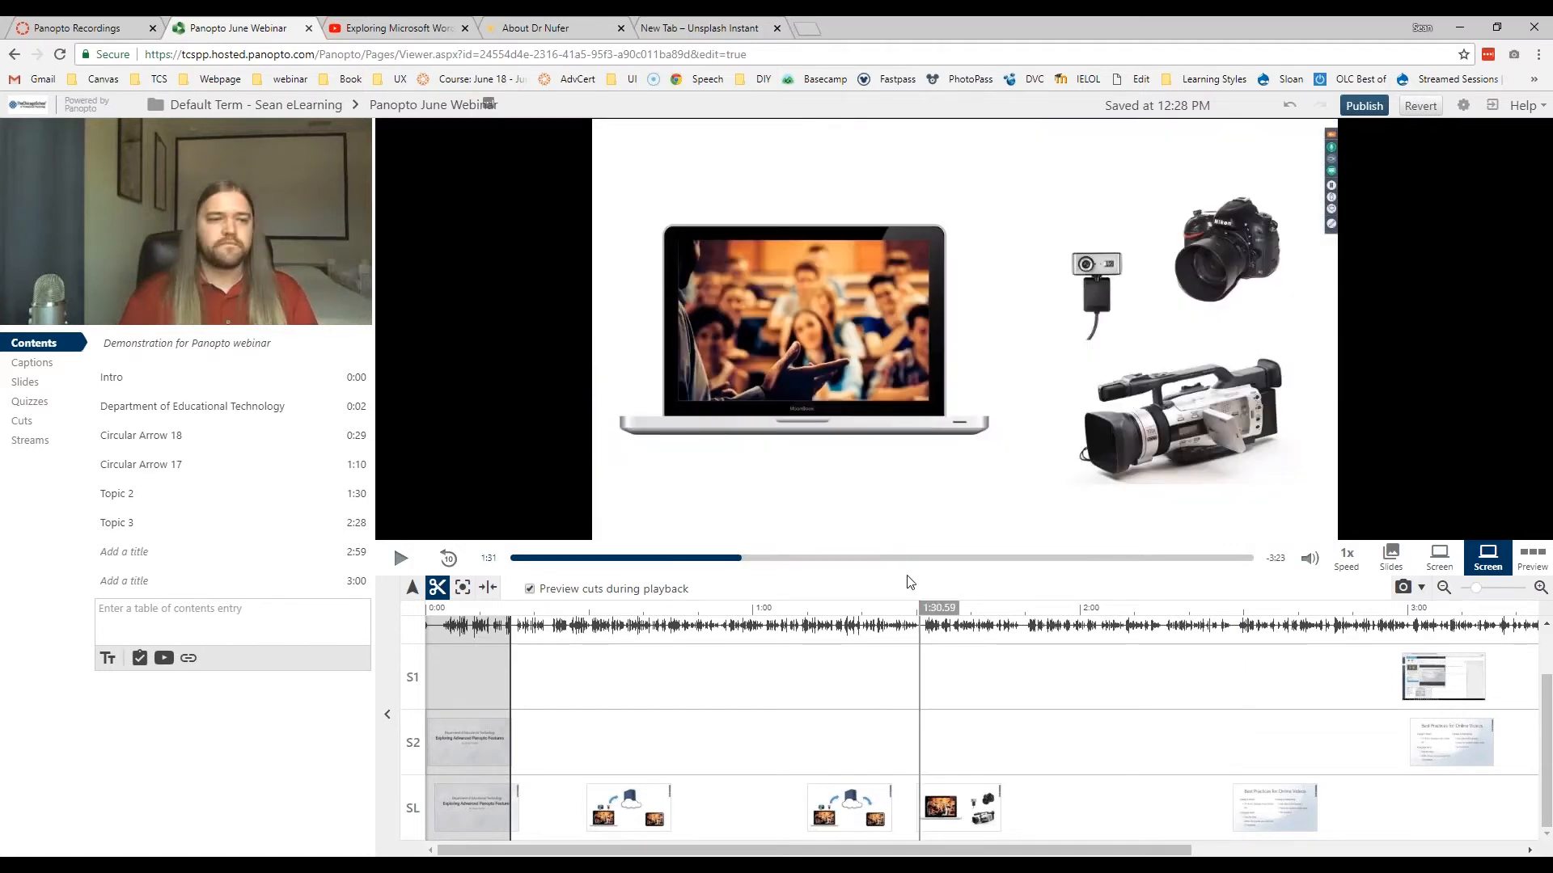
click(410, 30)
click(339, 54)
key(ctrl+c)
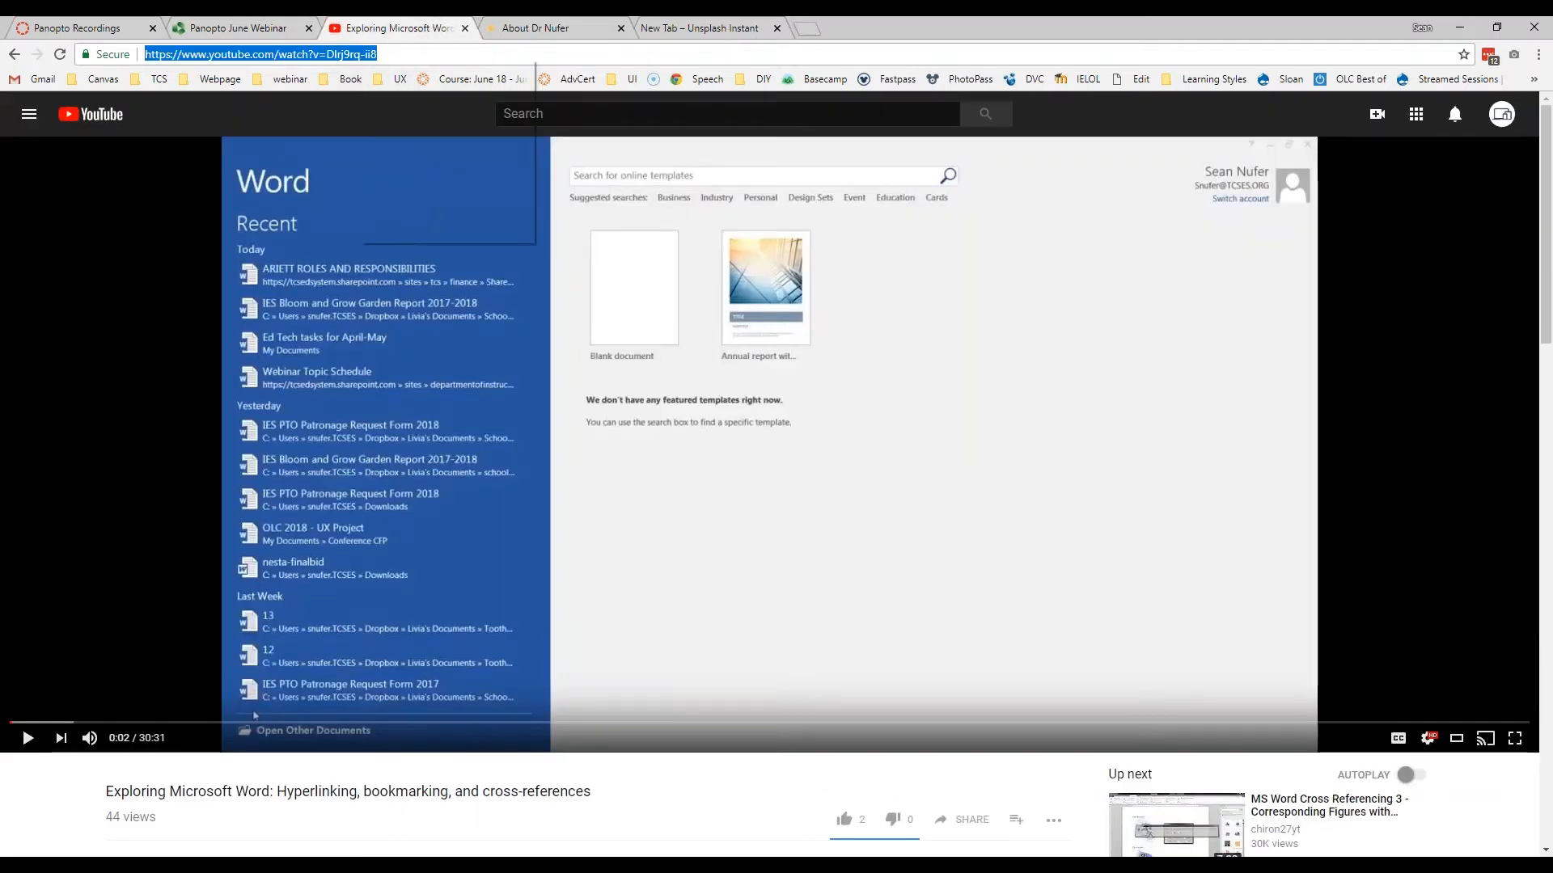
right_click(357, 56)
click(380, 120)
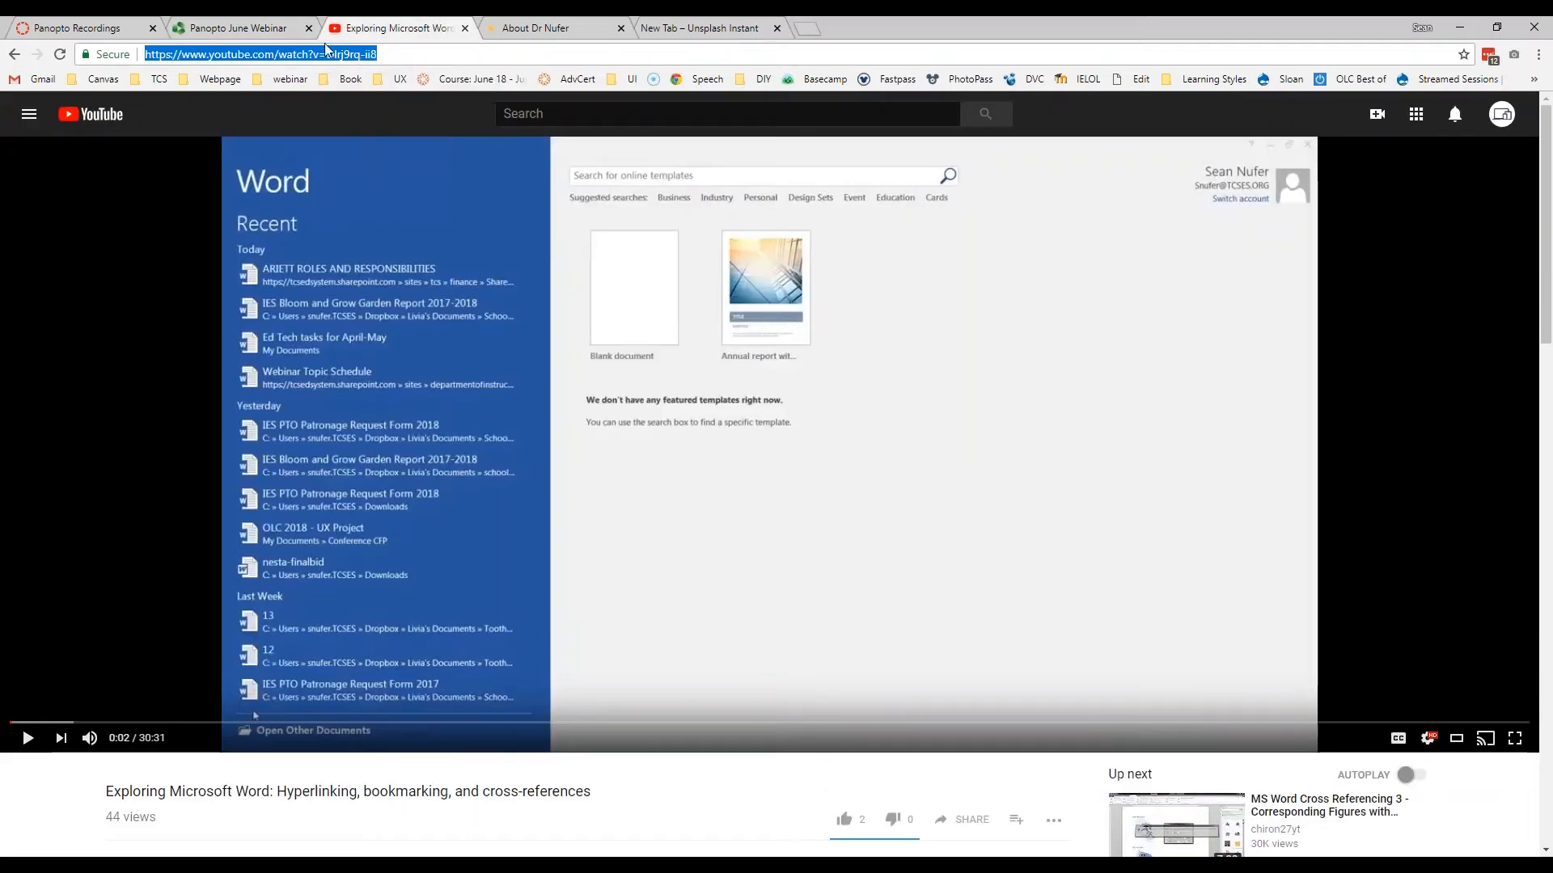
click(234, 28)
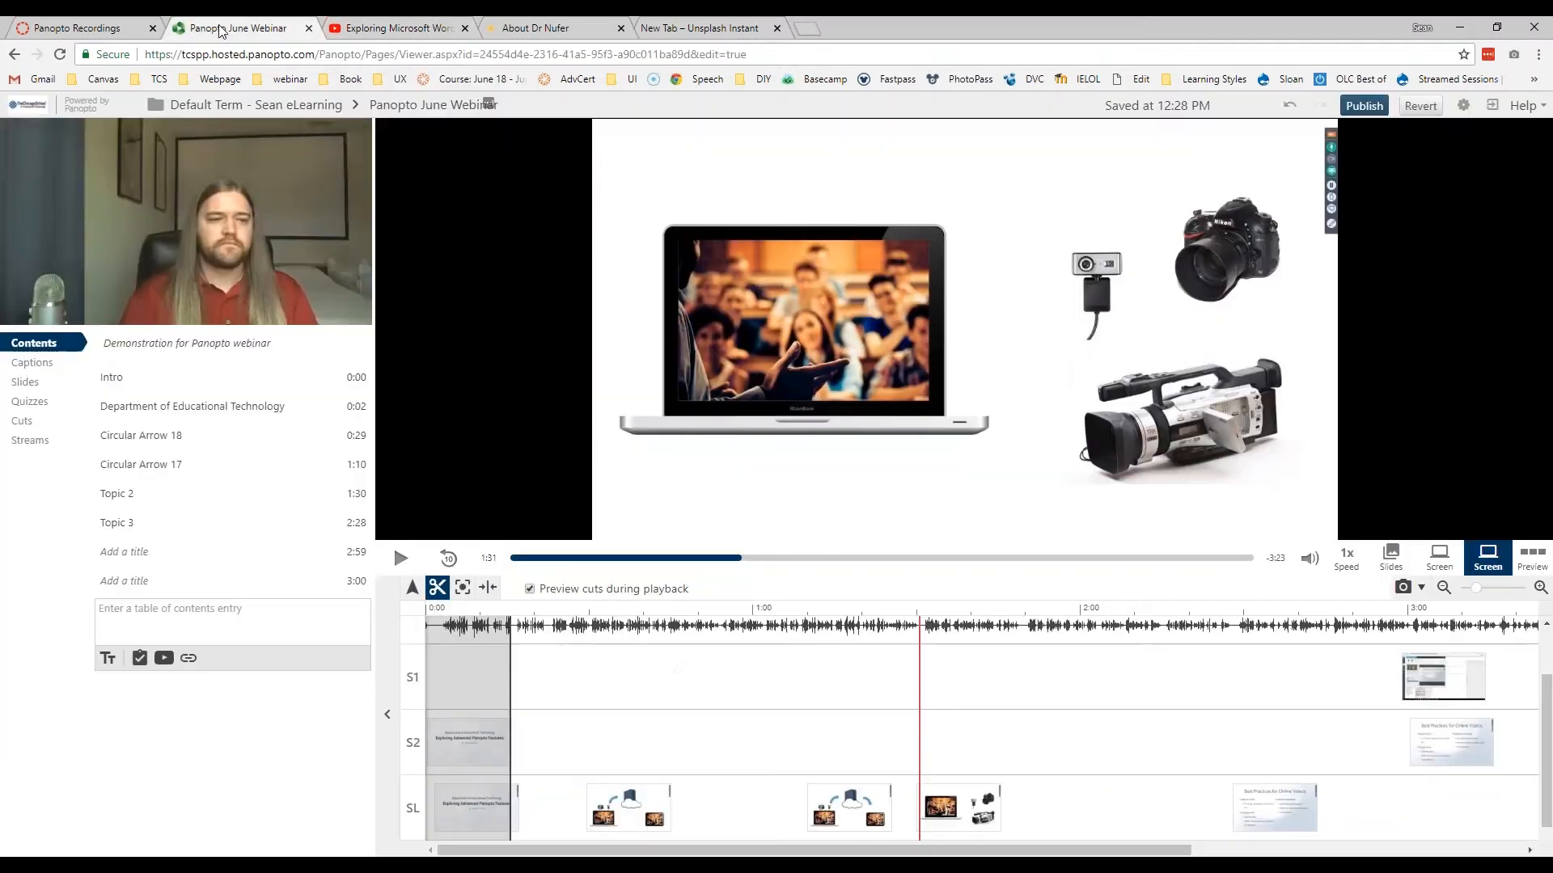
Step: Insert a YouTube video at about 1:30 in the recording, using the copied link
click(413, 588)
click(955, 608)
click(923, 609)
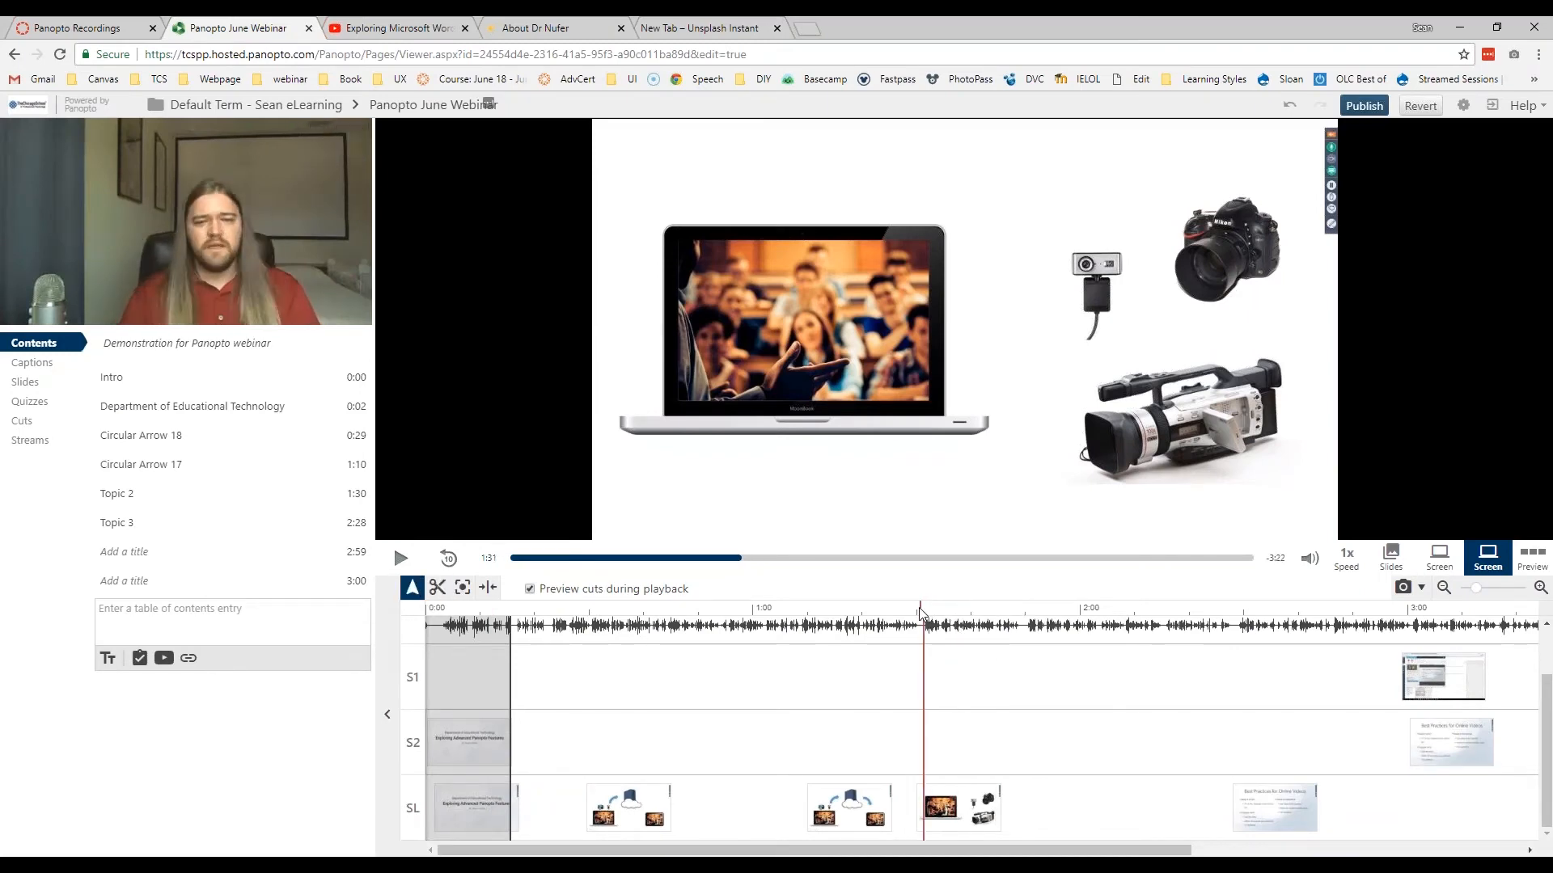
click(919, 608)
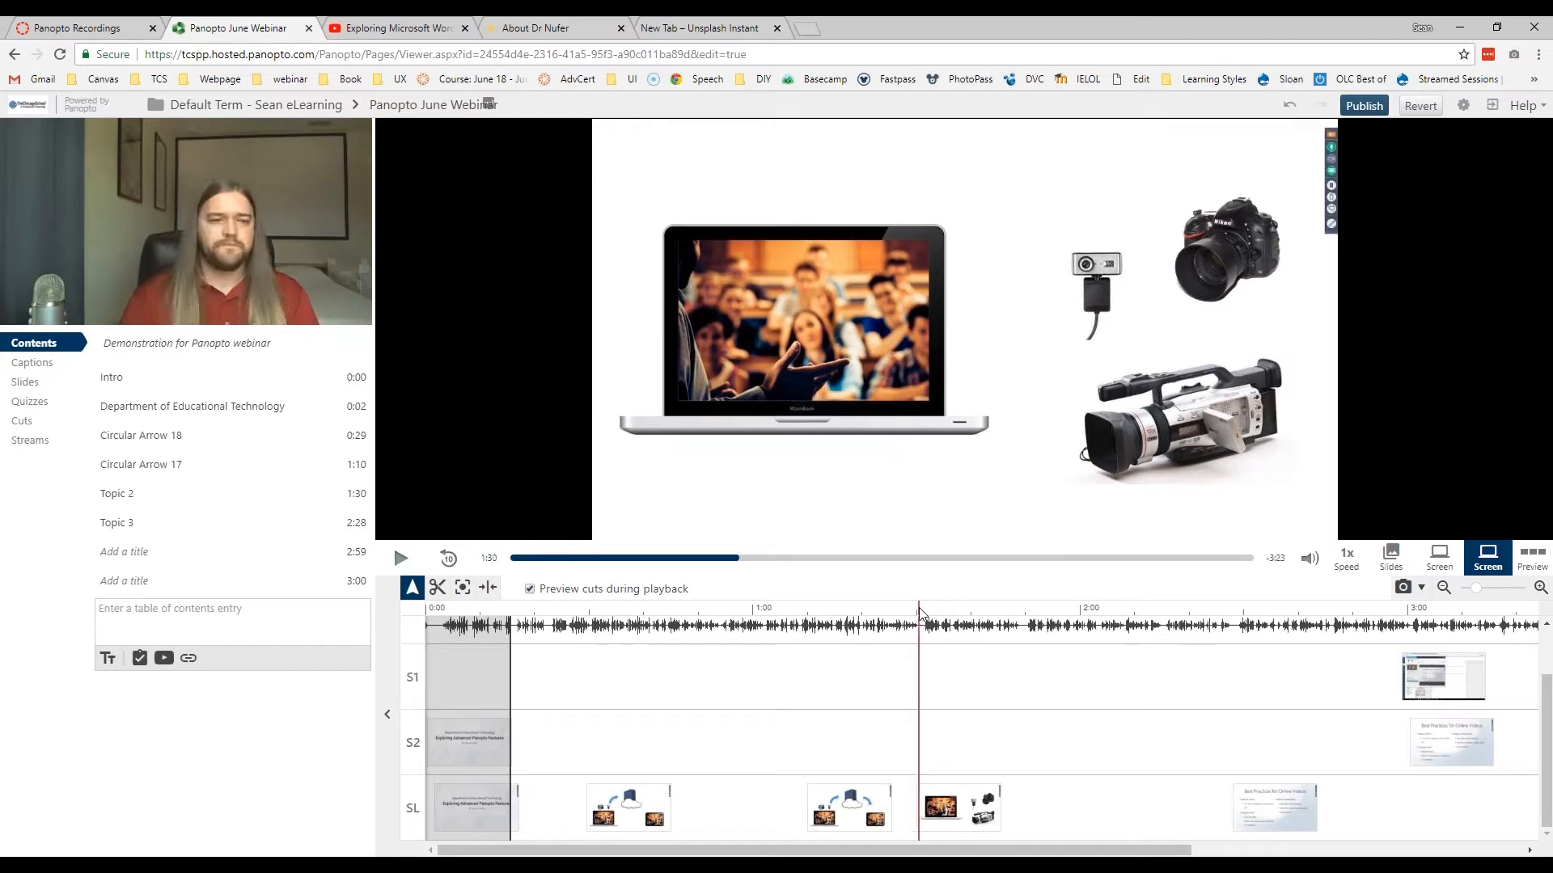
click(165, 659)
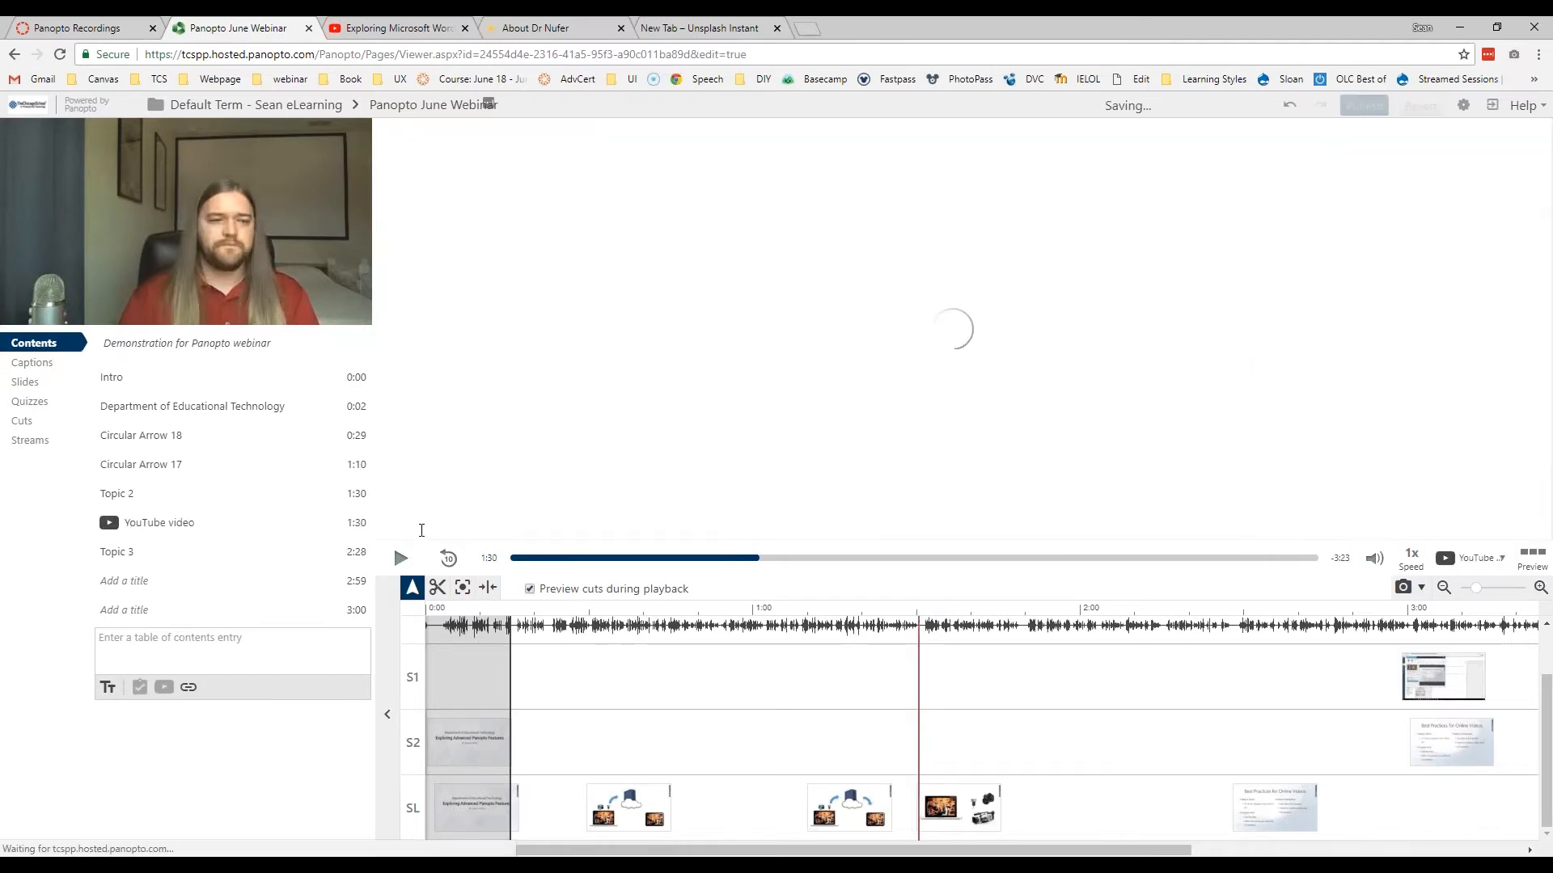
right_click(1161, 153)
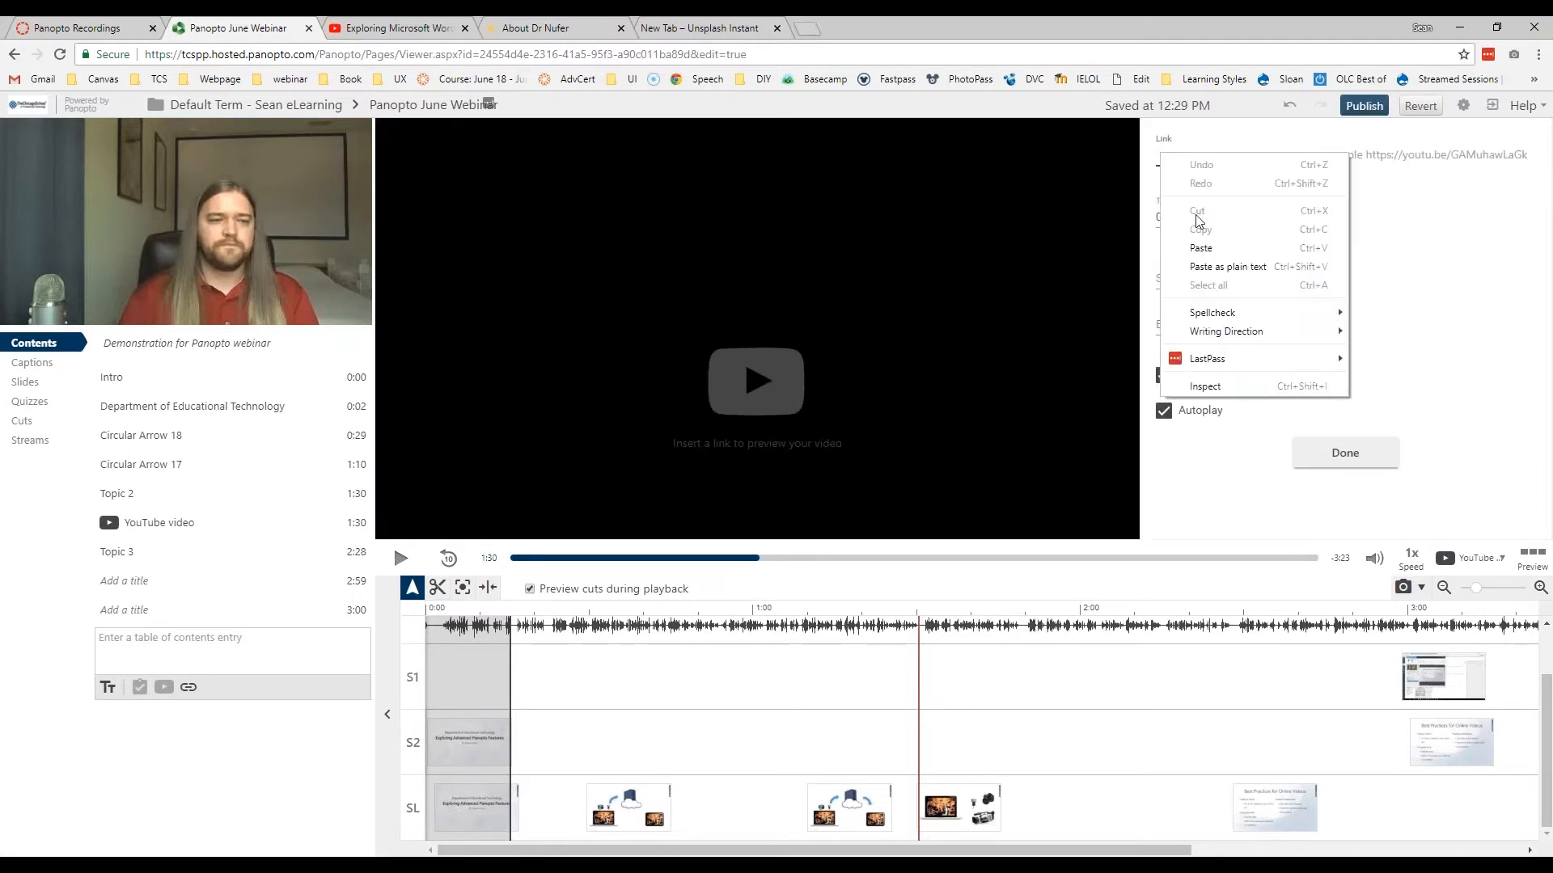
click(1203, 248)
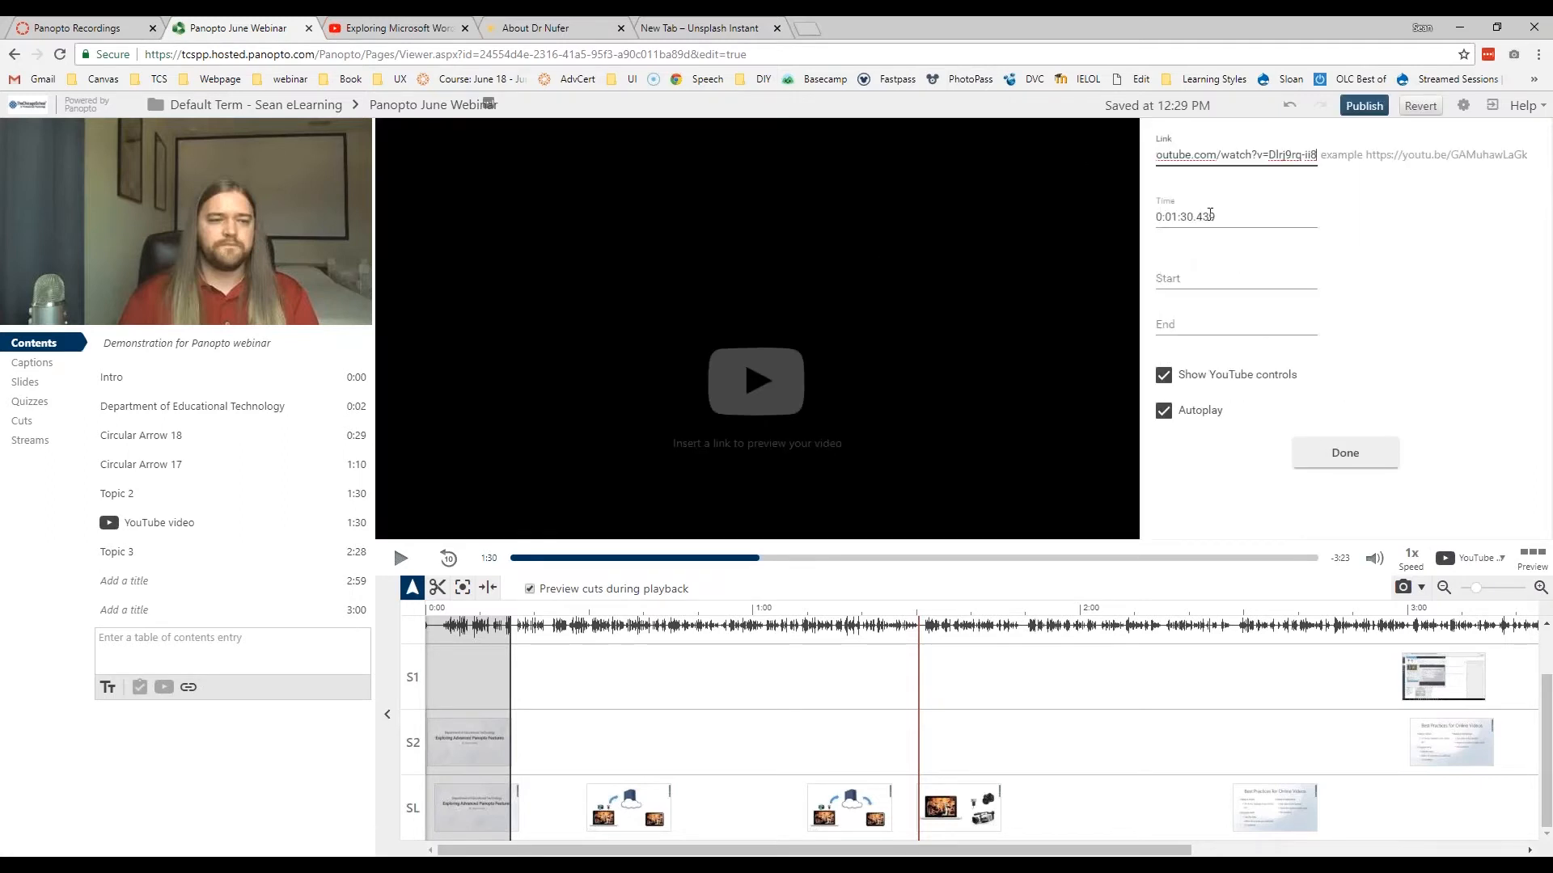
Step: Check the embedded video's insertion time, and scrub the YouTube source to 5:45 before returning to the Panopto editor
click(1224, 218)
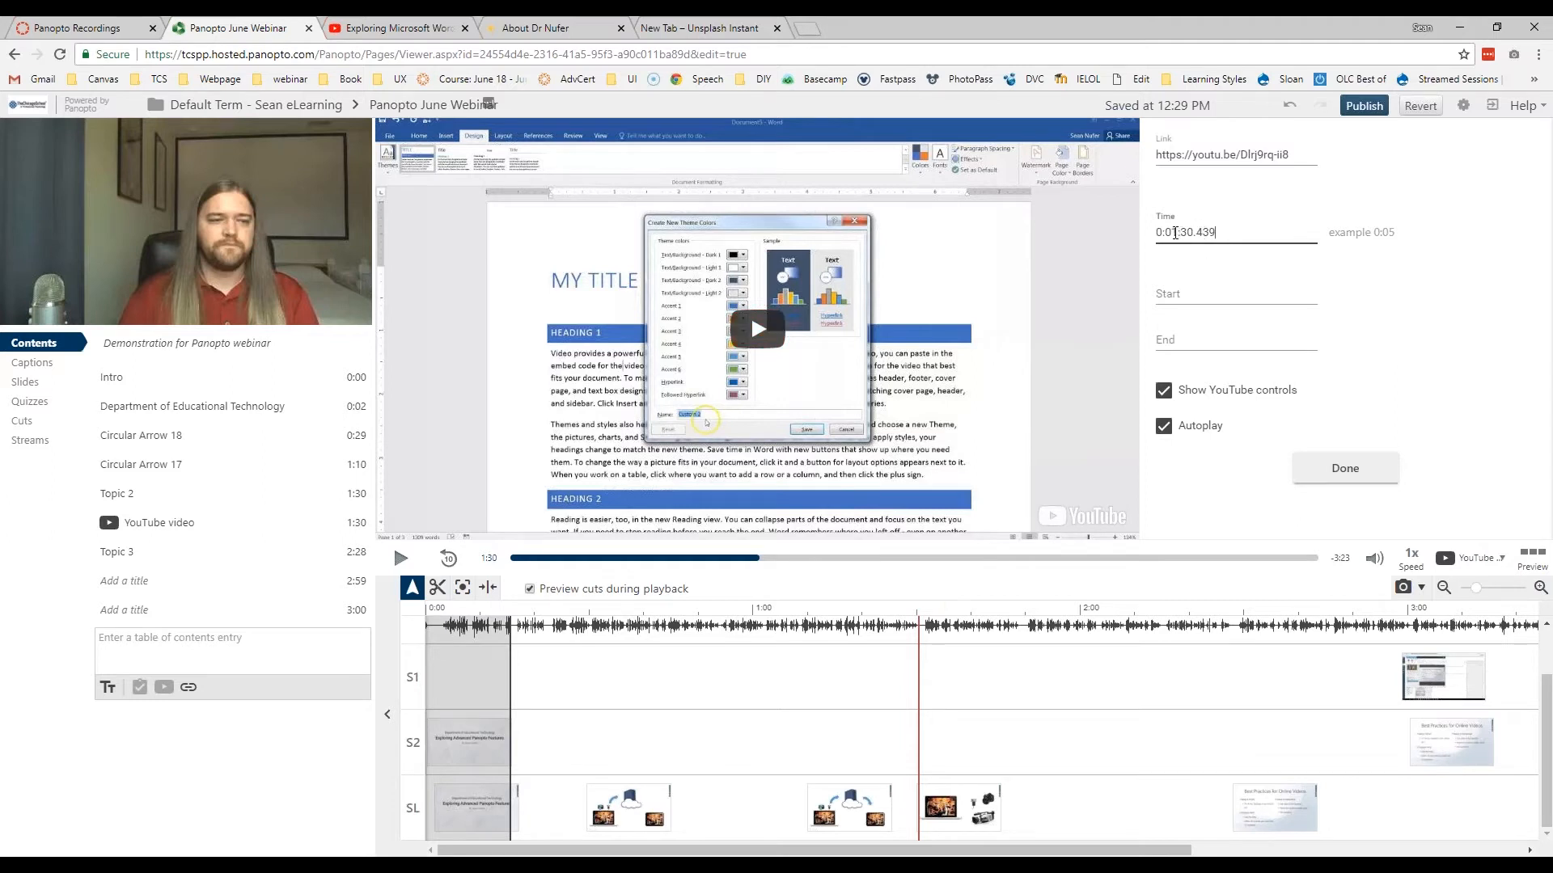
drag(1227, 233, 1155, 234)
click(1185, 233)
click(1170, 299)
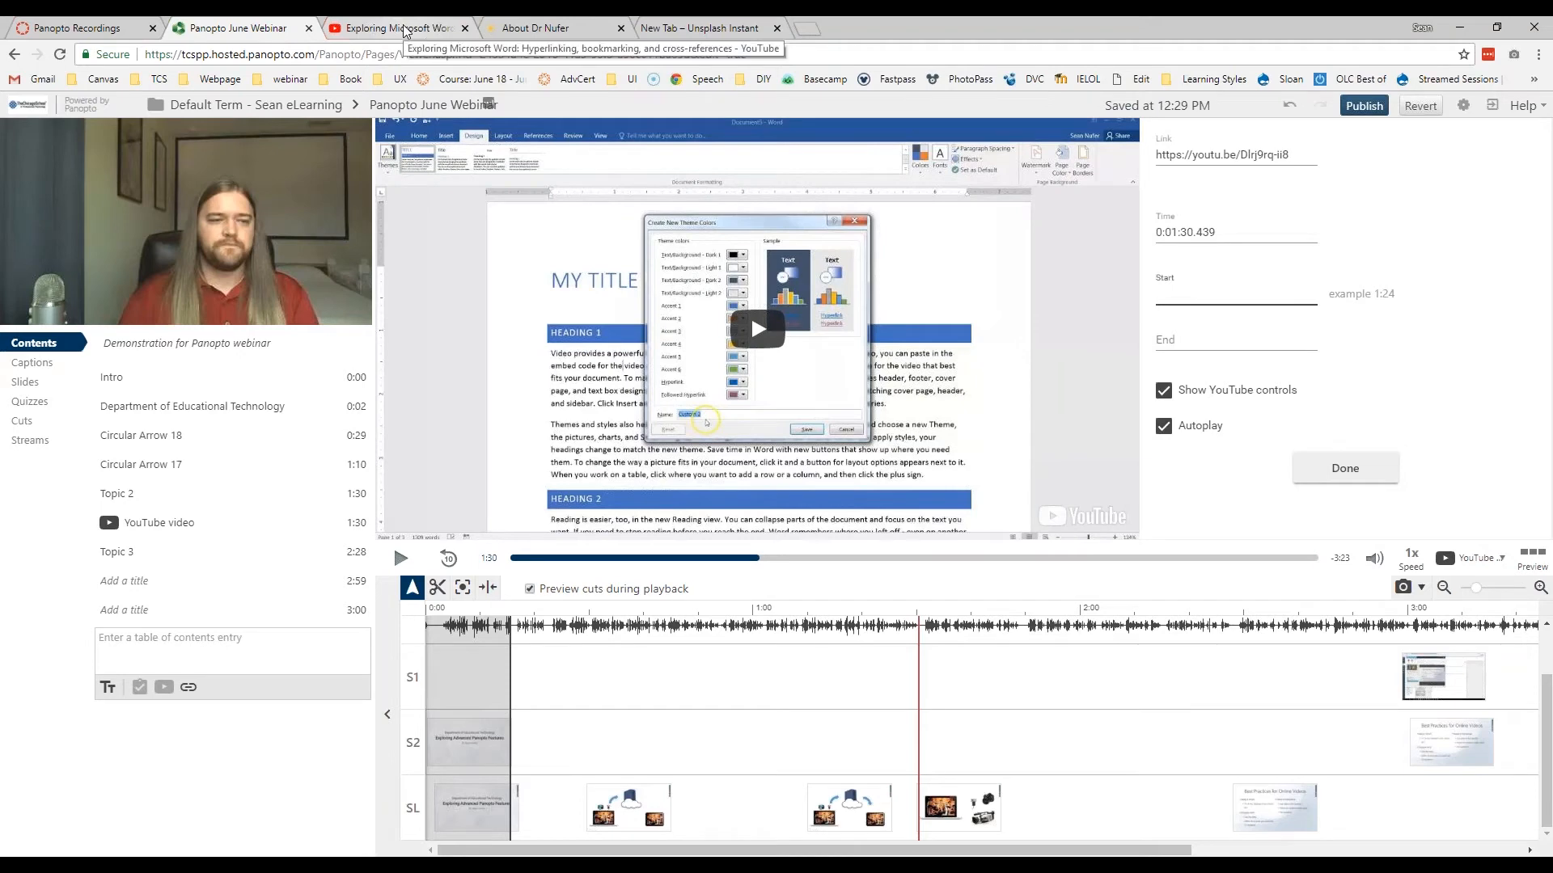
key(ctrl+Tab)
click(227, 722)
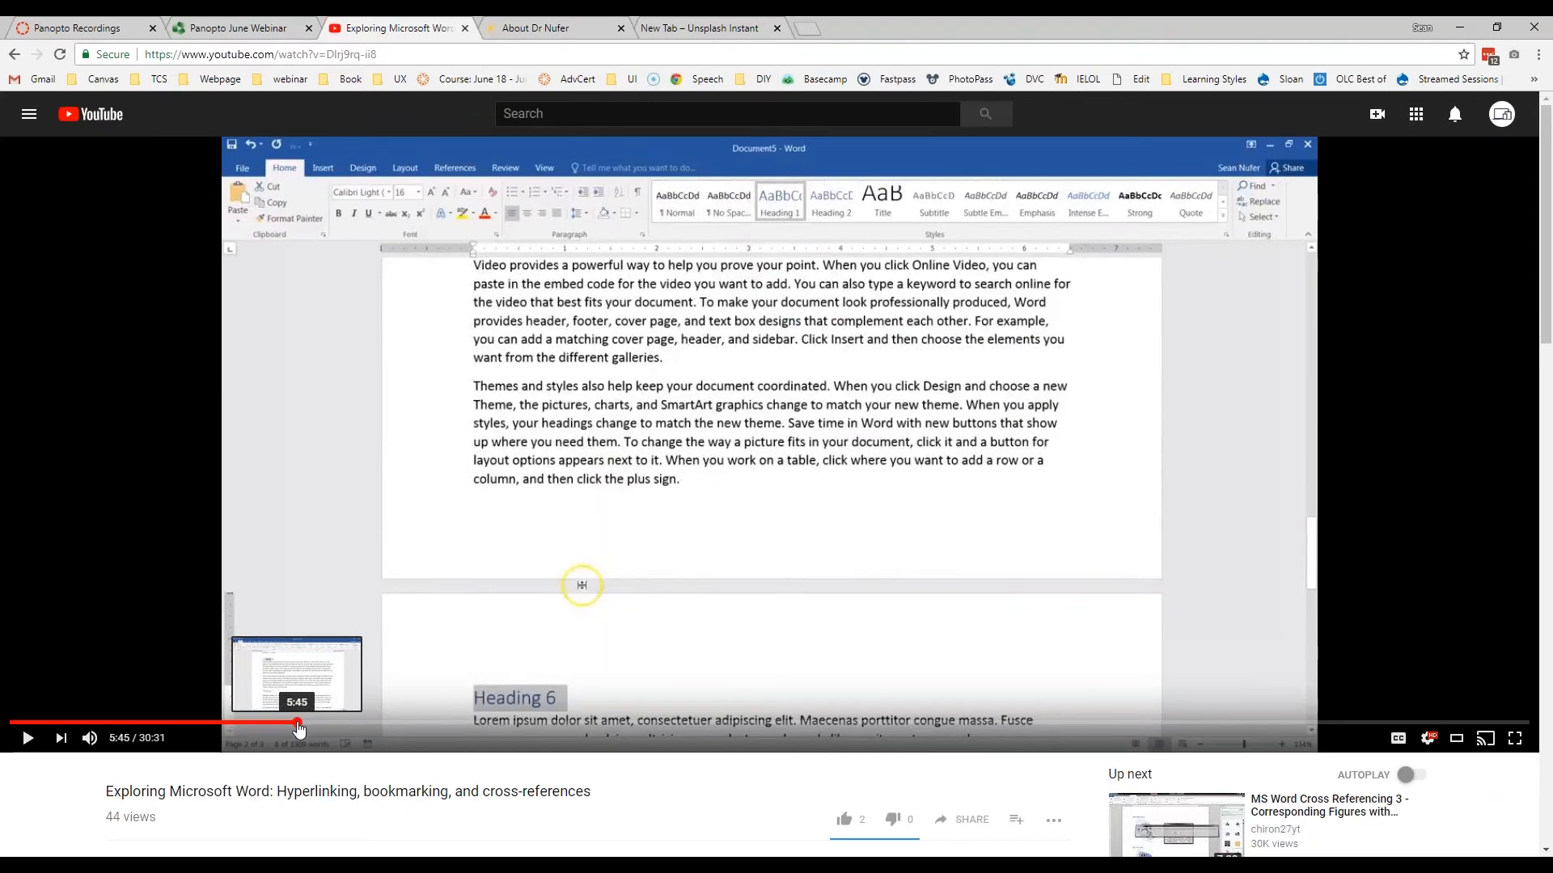
click(297, 723)
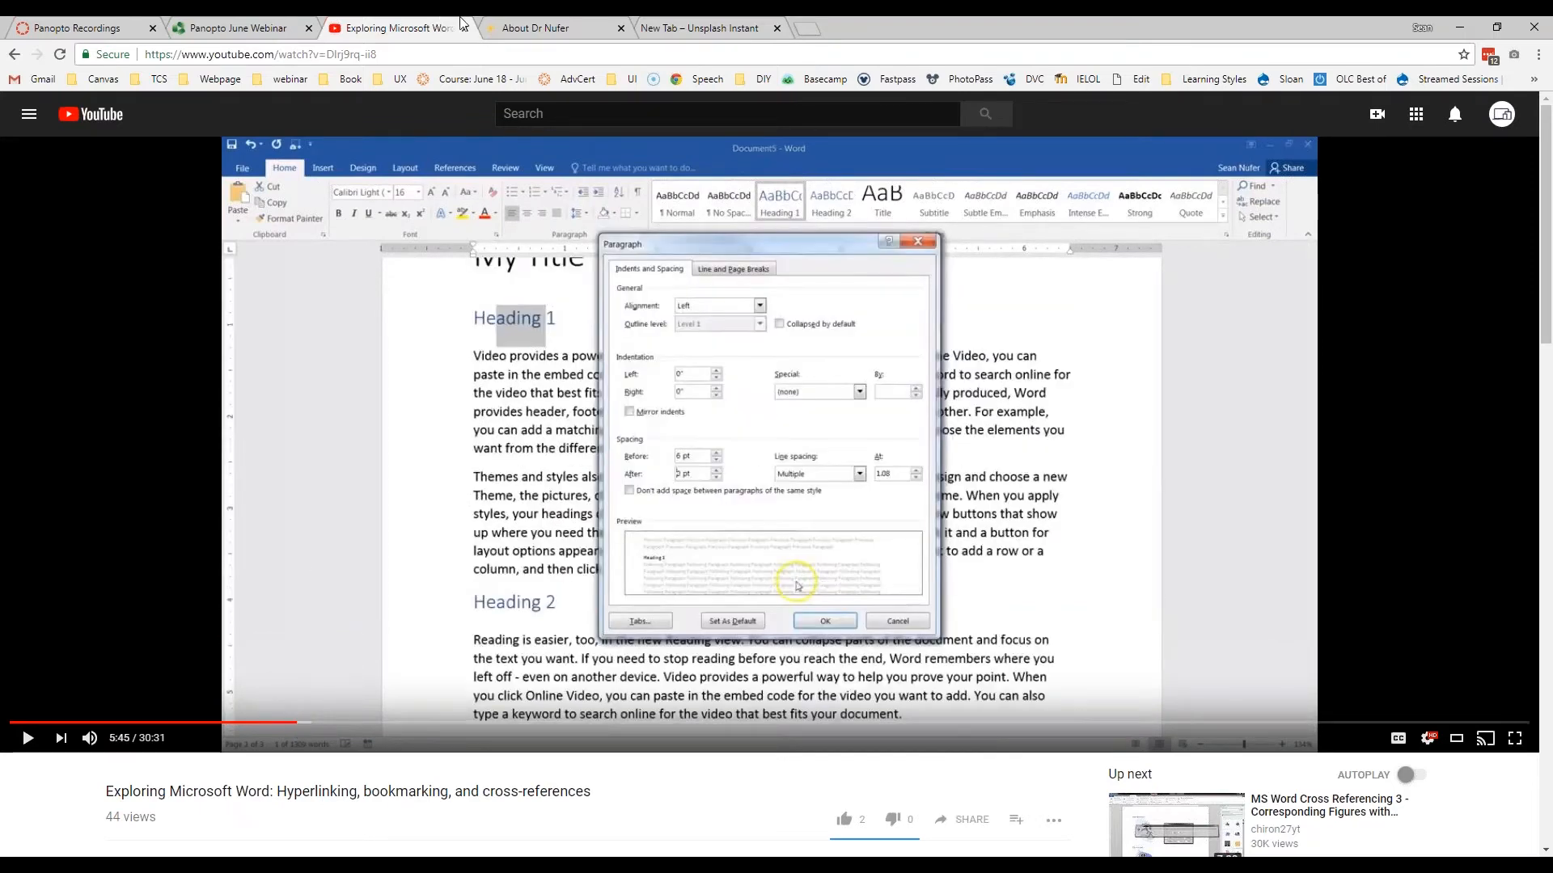
click(238, 27)
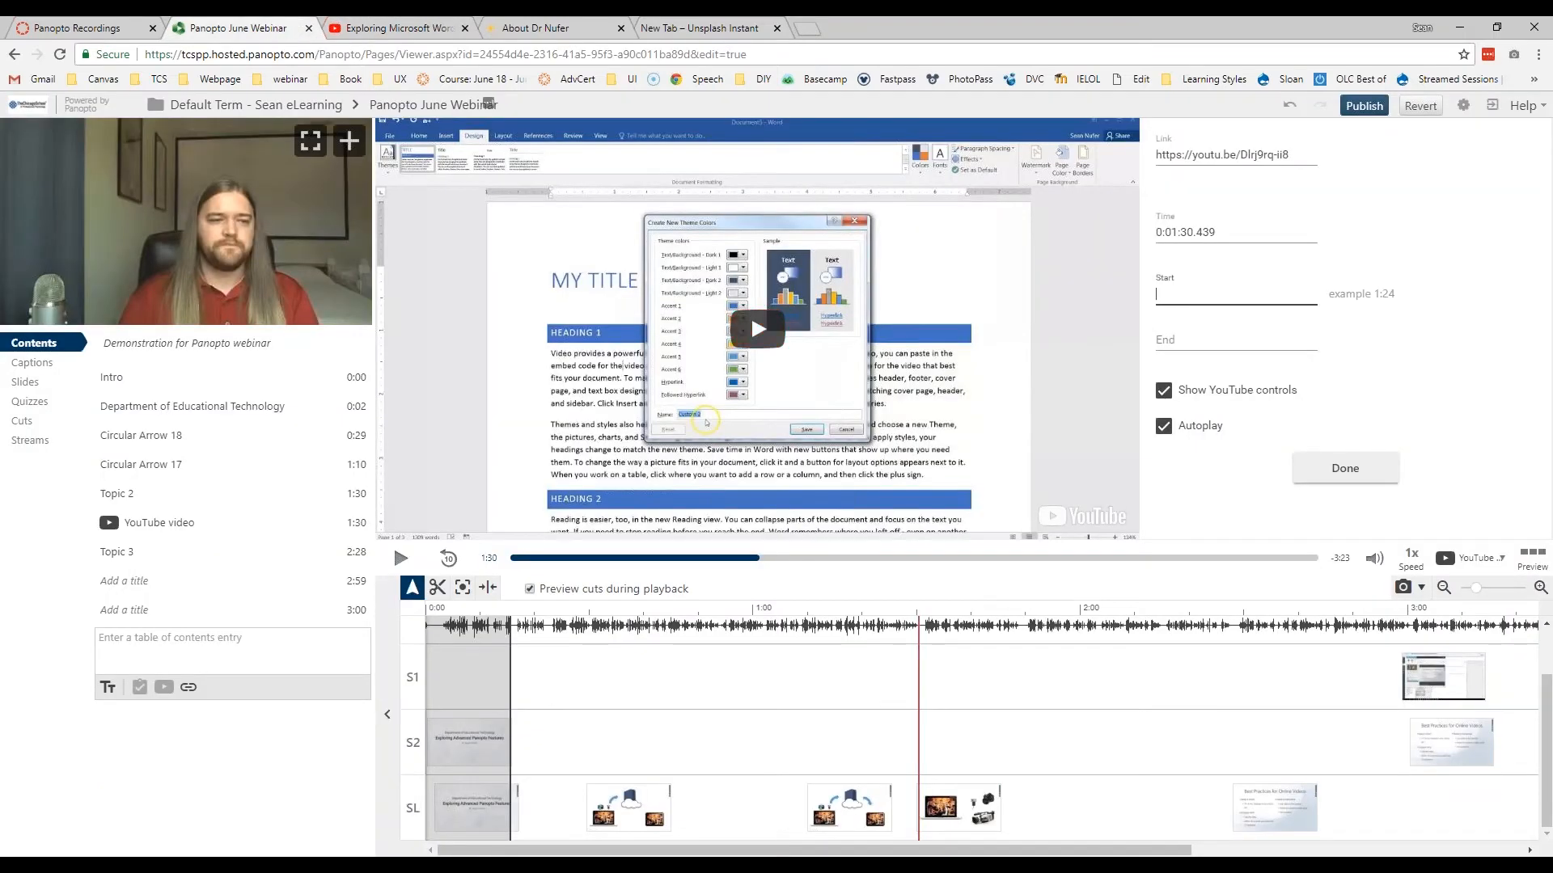
Step: Set the YouTube clip to start at 4:25 and end at 4:32 with Autoplay off, and finish its setup
text(4:25)
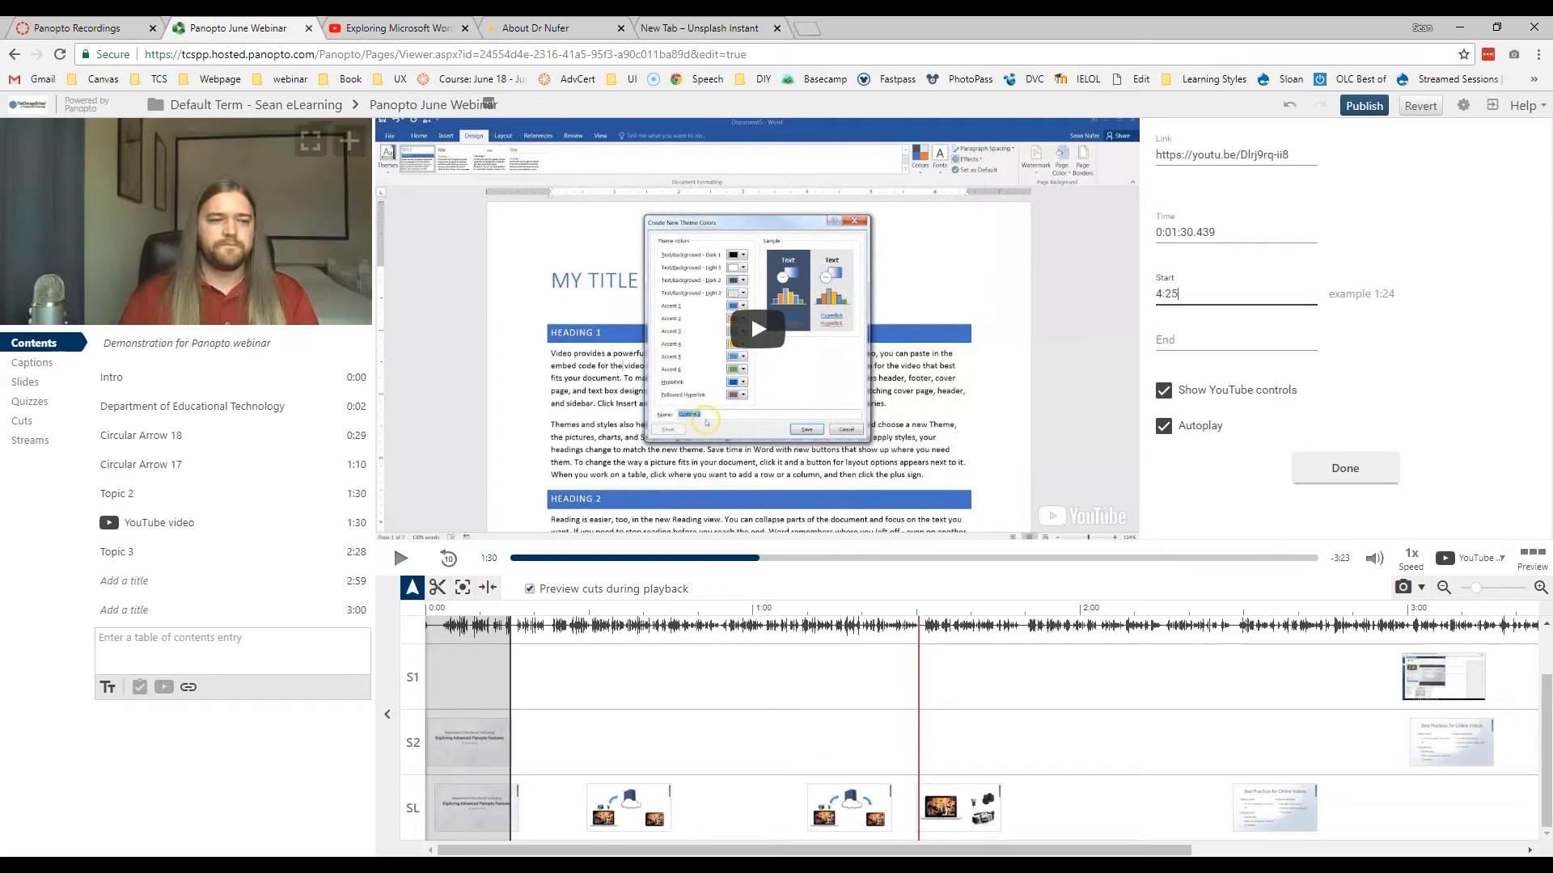
key(Tab)
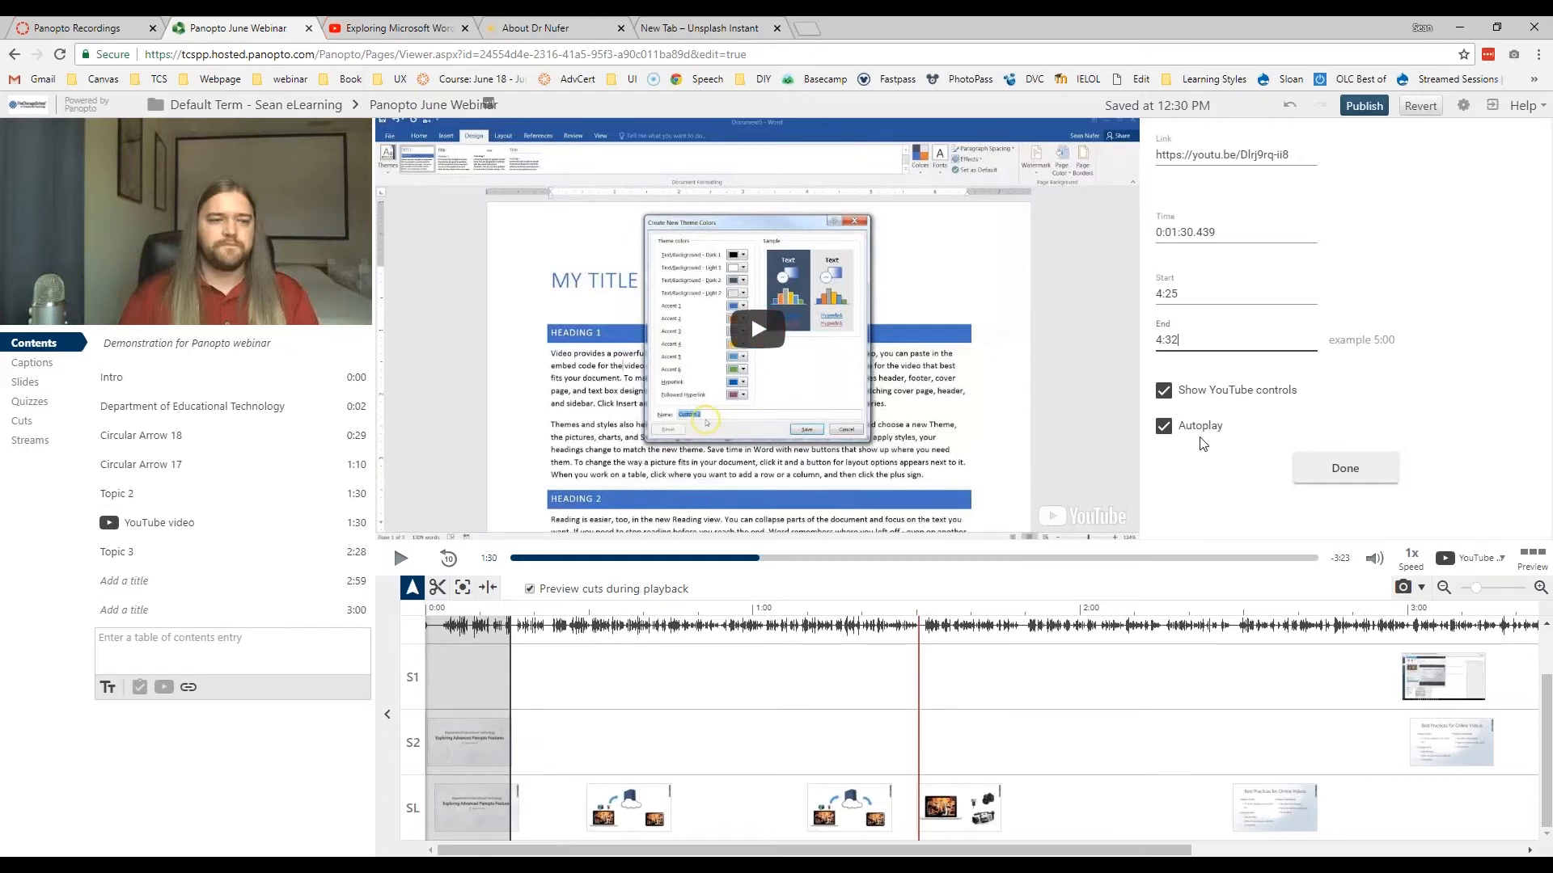
click(1163, 426)
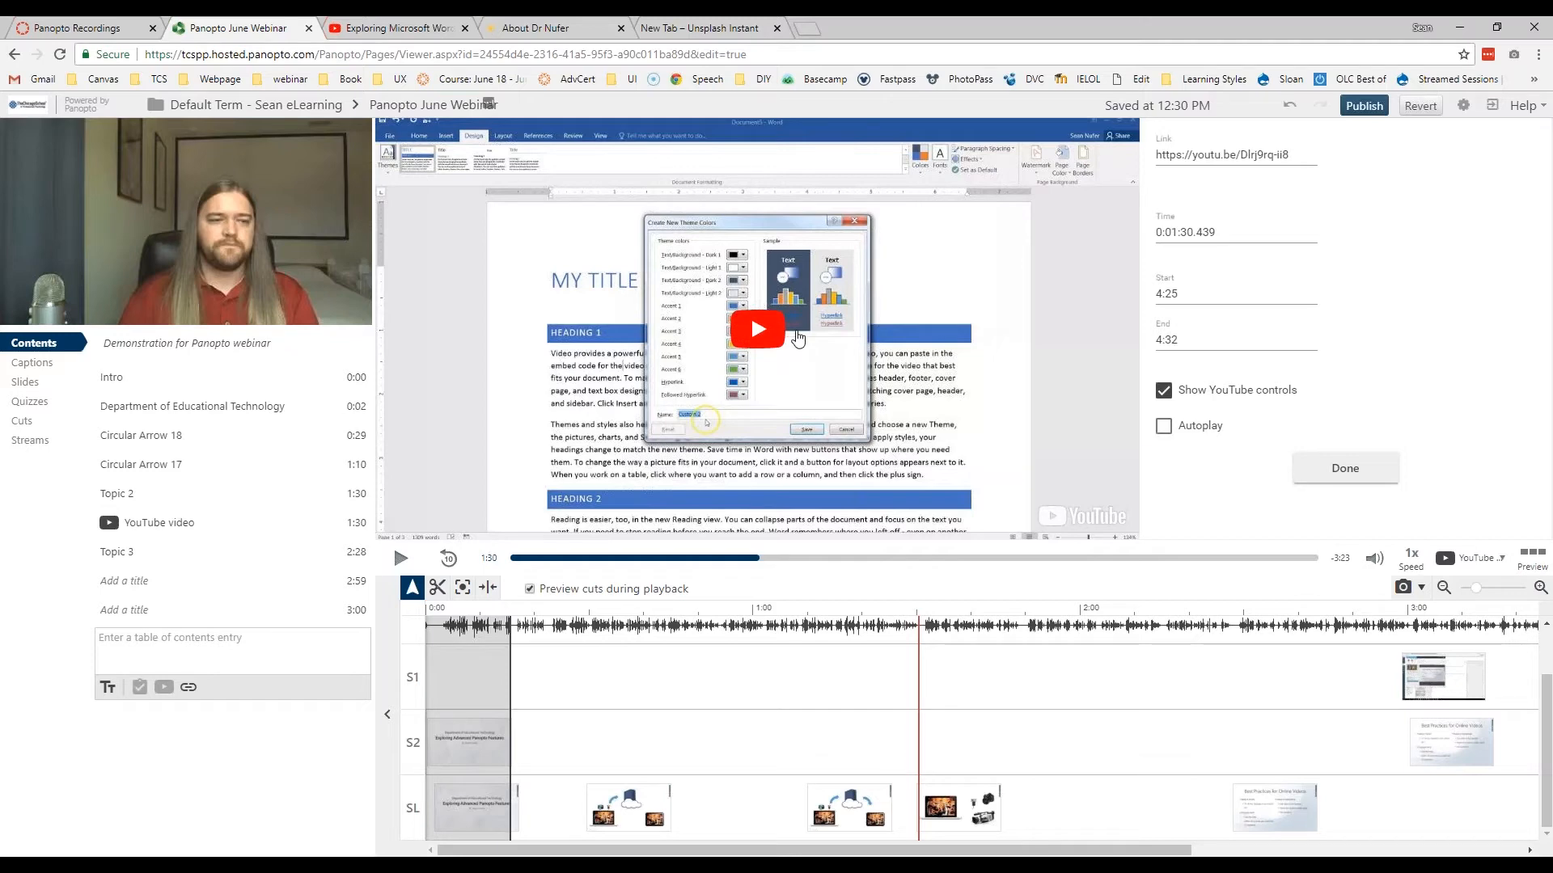
click(1330, 479)
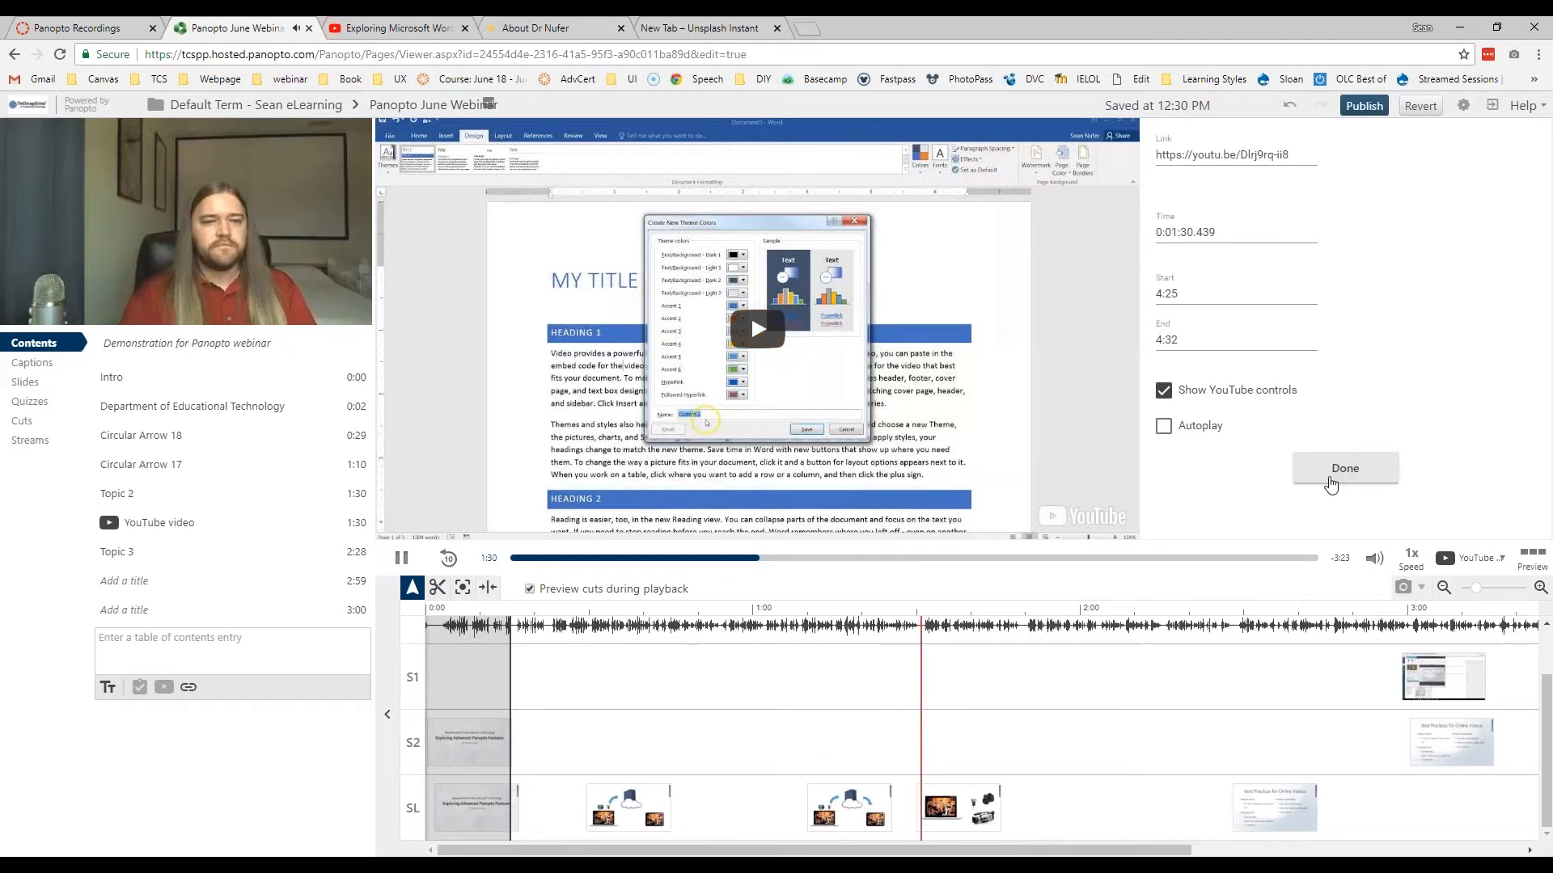
Step: Return to the YouTube clip's position, play the clip muted, and resume the recording briefly before pausing it
click(905, 614)
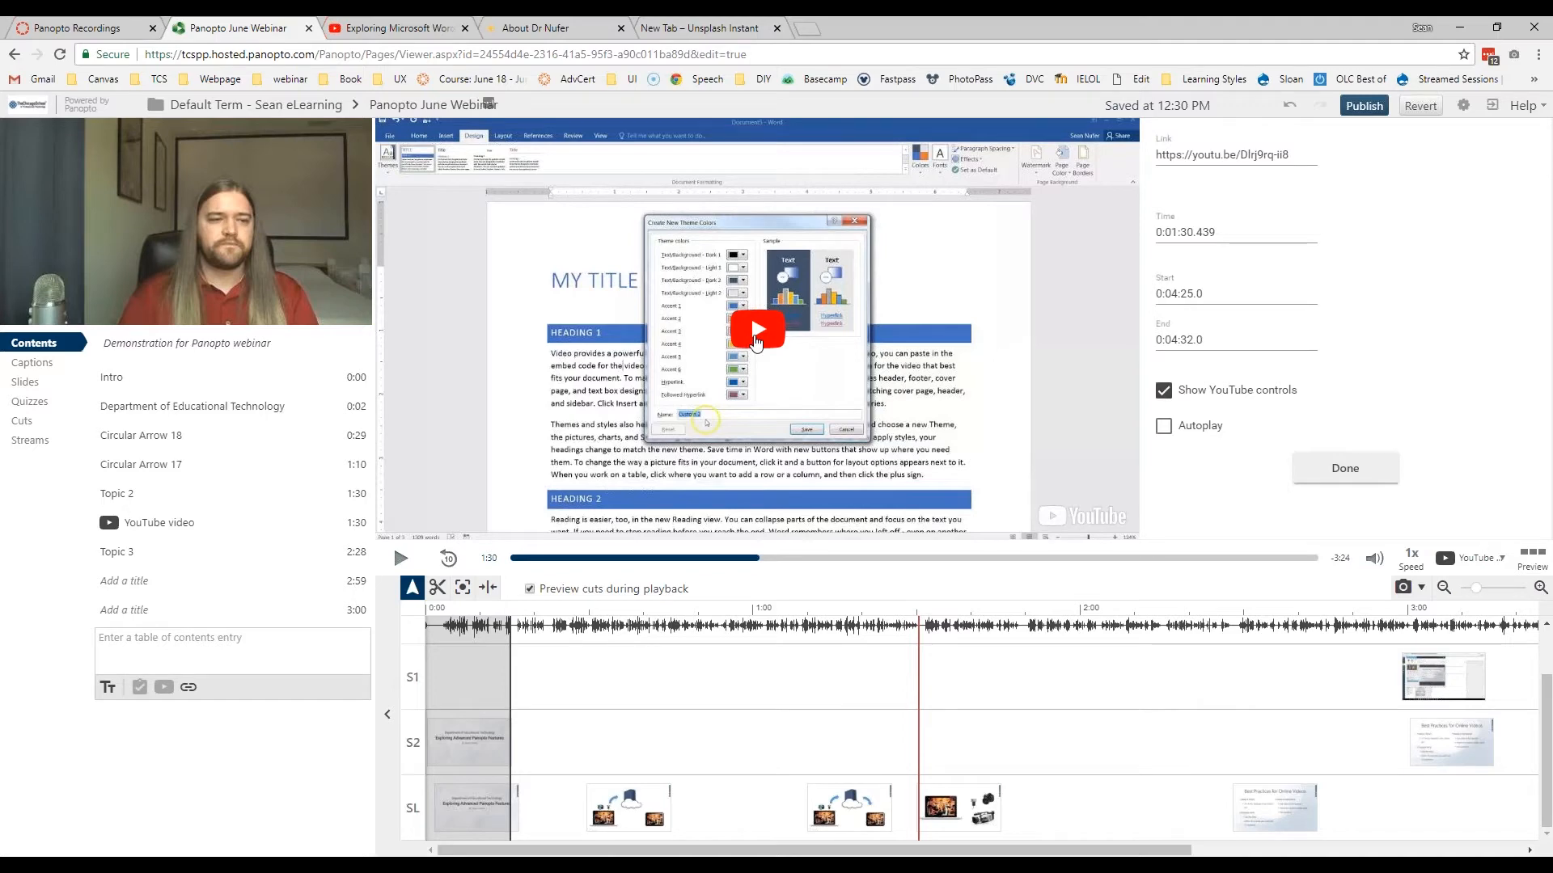
click(752, 340)
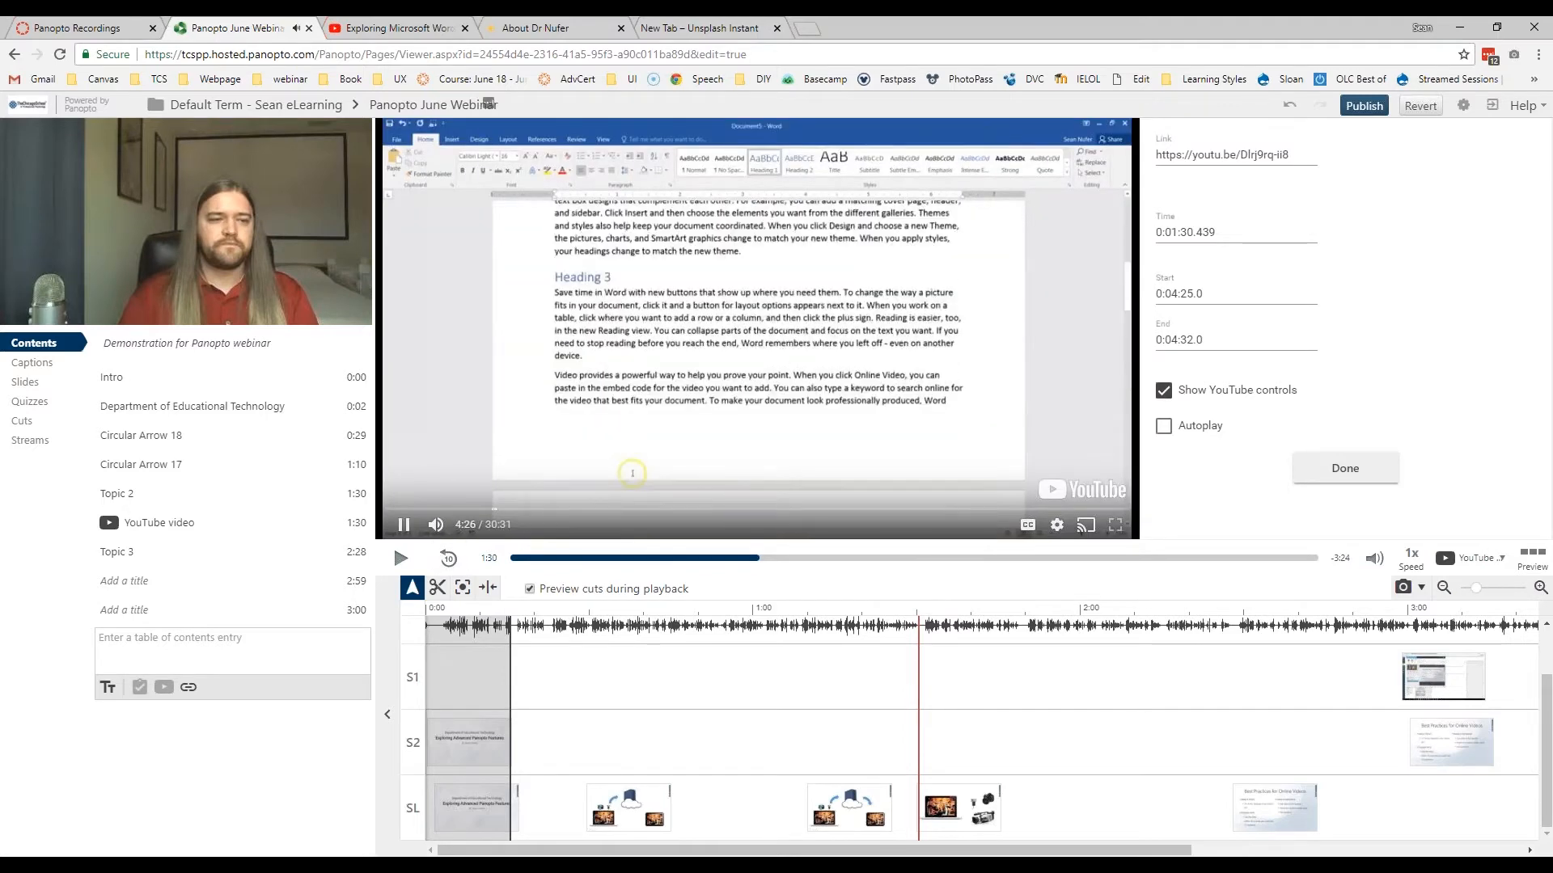
click(435, 524)
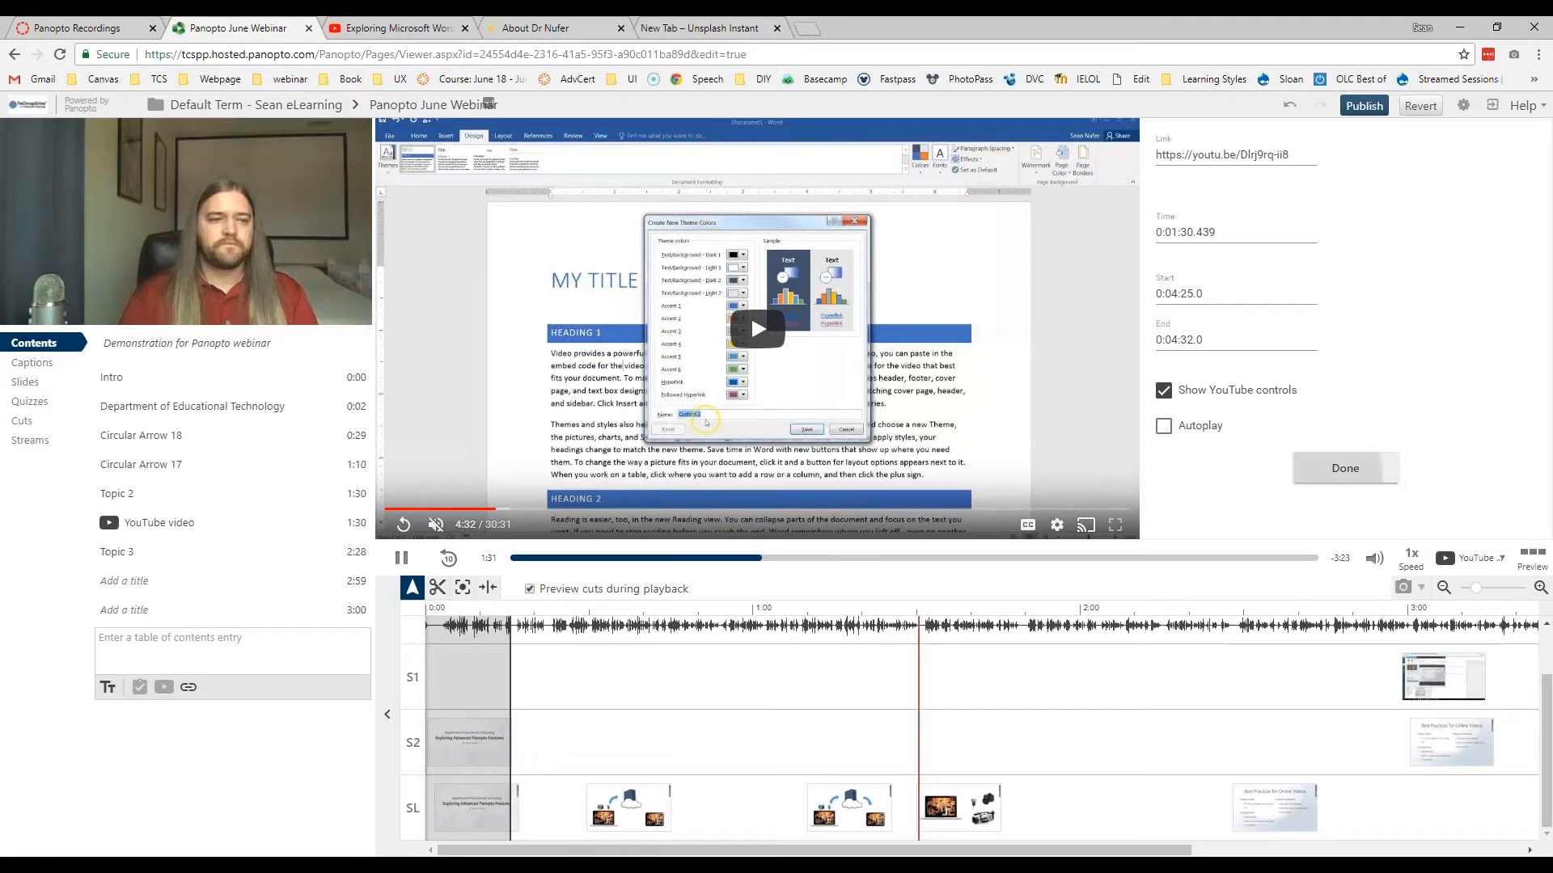
key(space)
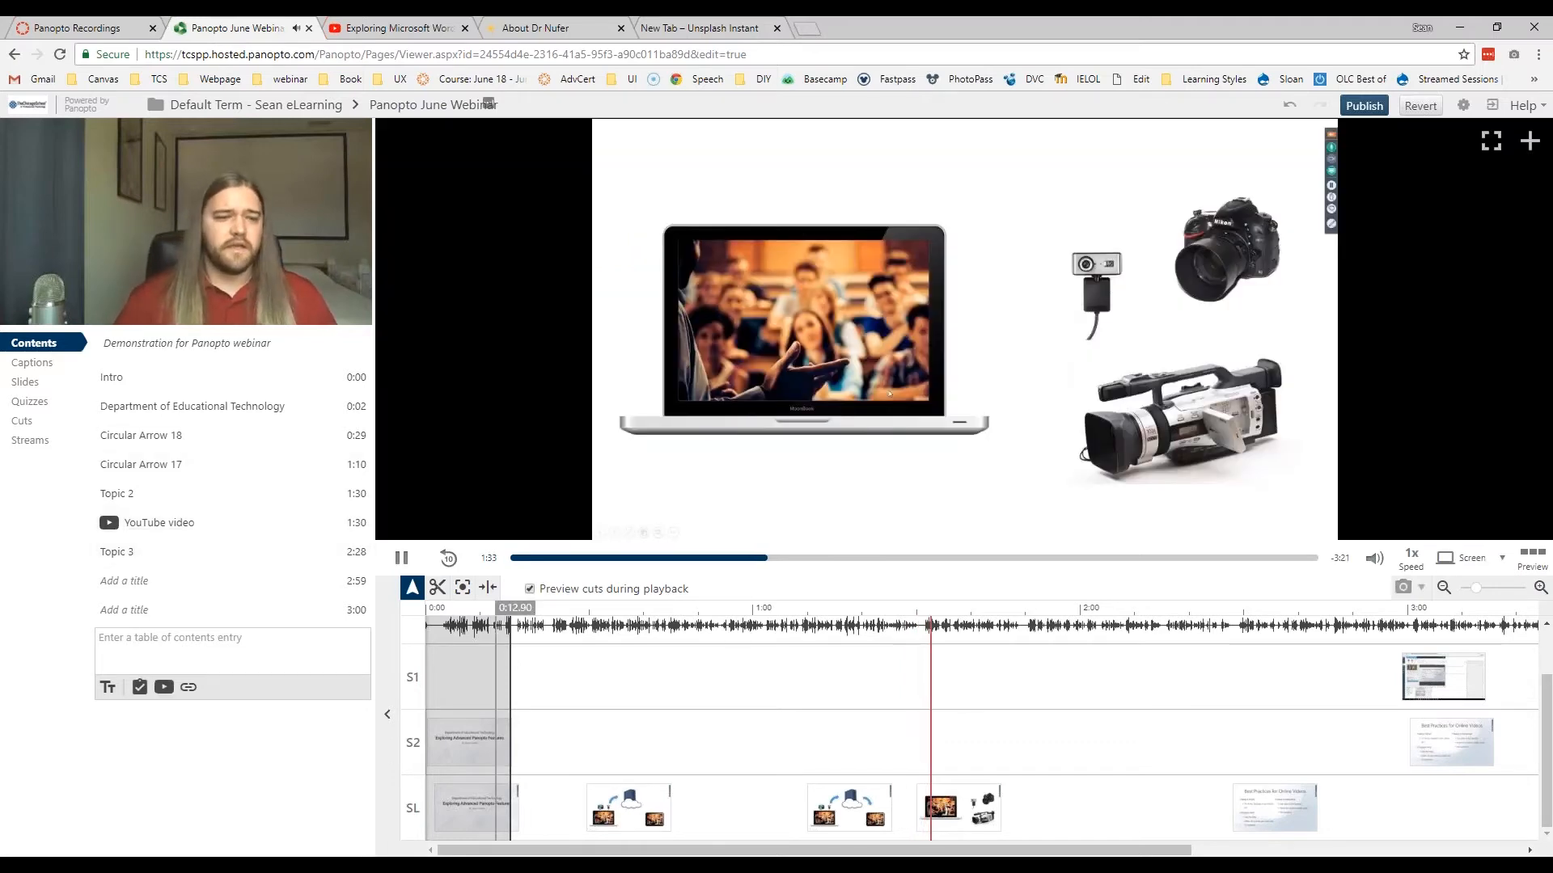
click(402, 559)
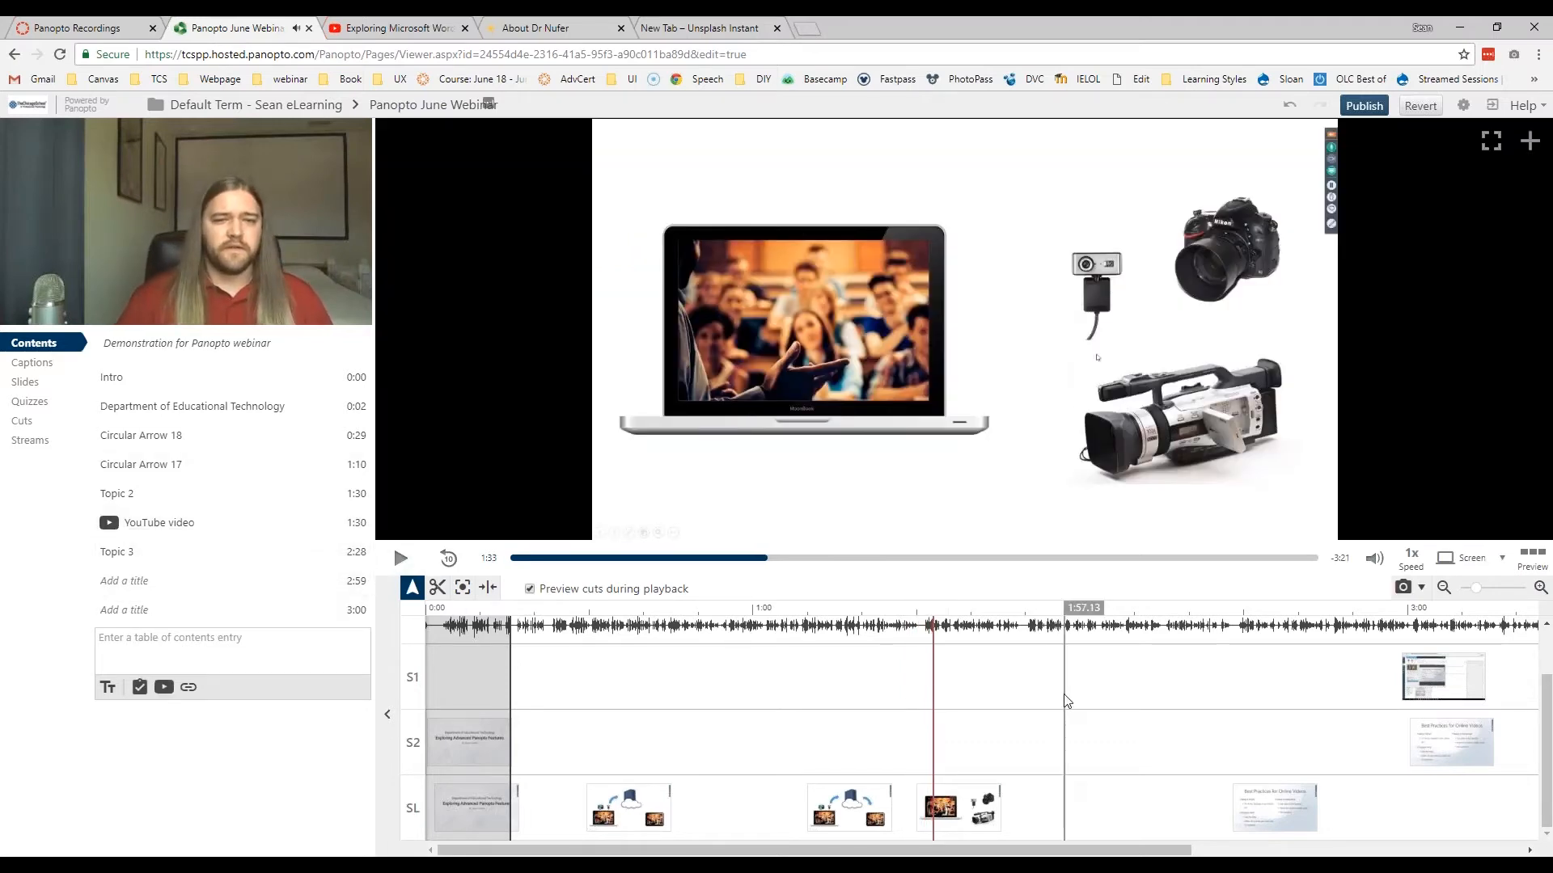
Step: Add a quiz at about 1:59 in the recording with the question "Are we learning?"
click(1079, 615)
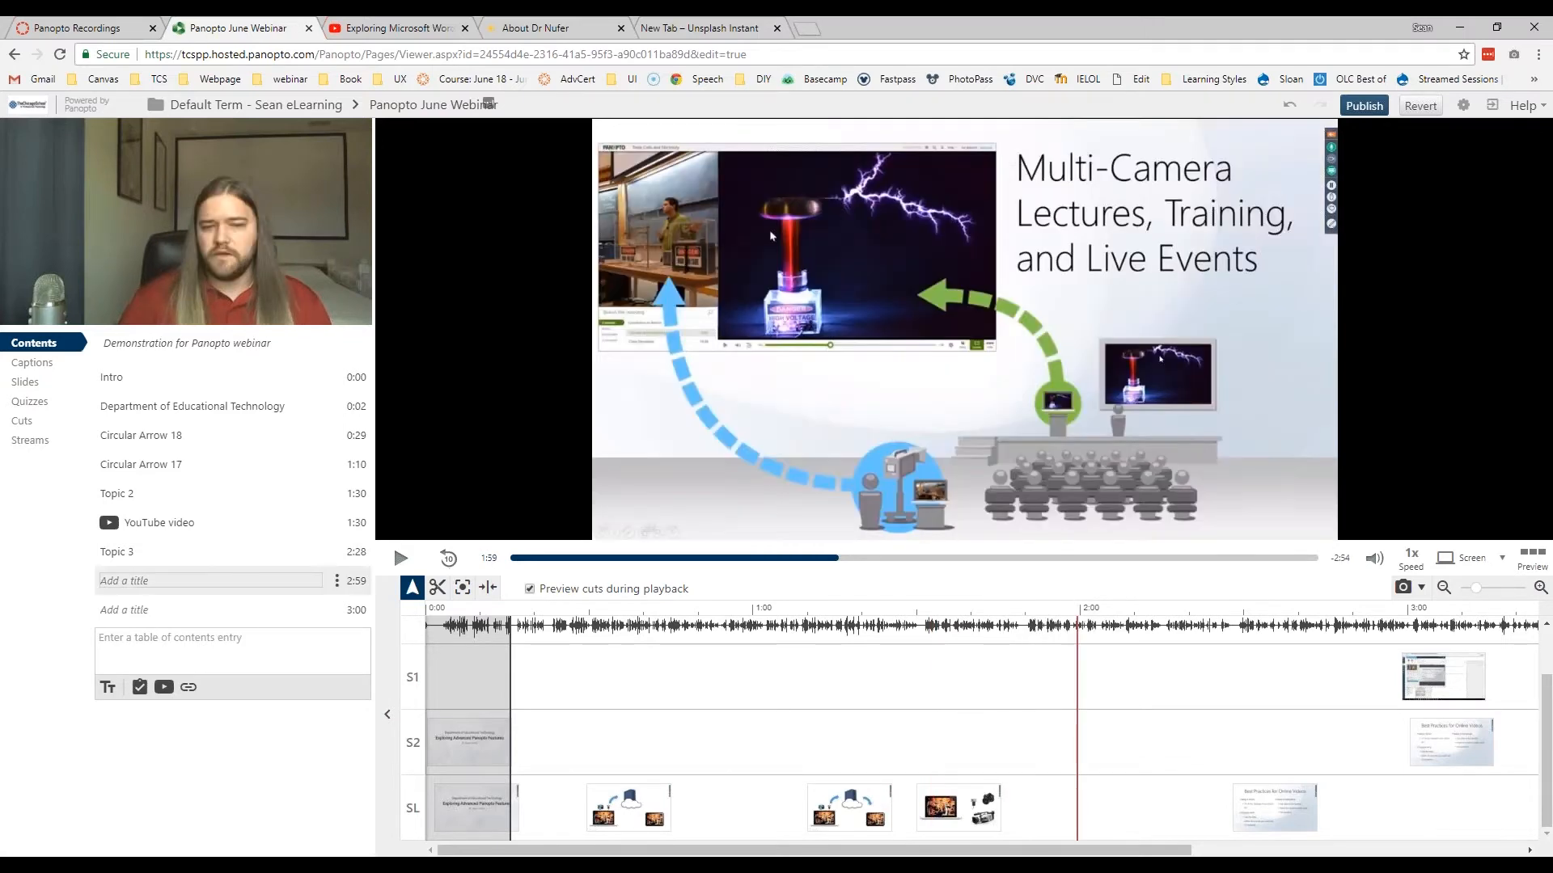
click(139, 687)
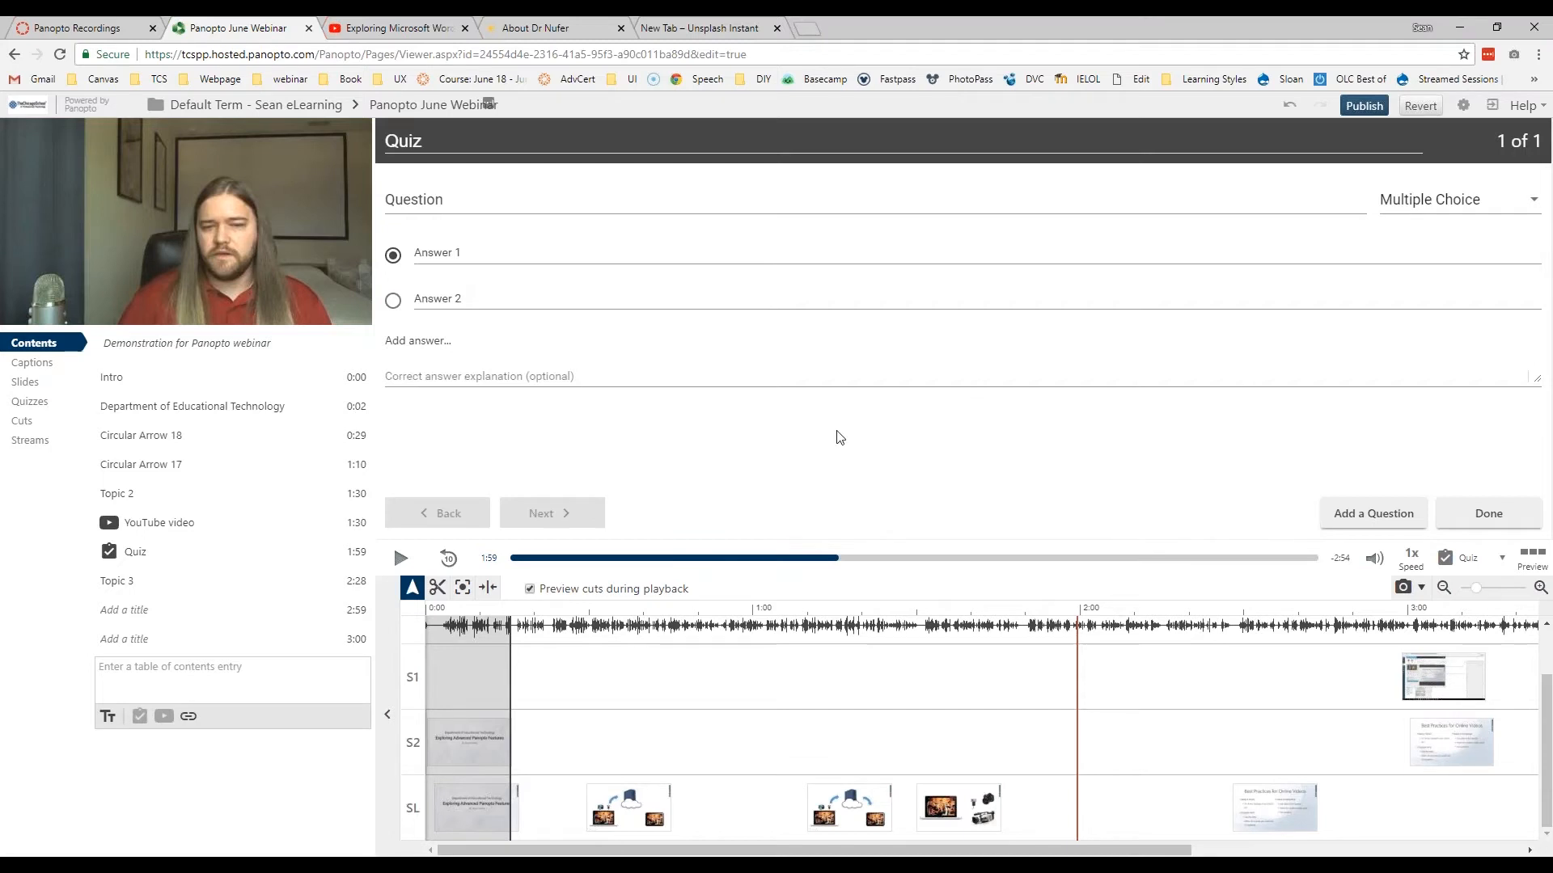
click(478, 224)
key(ctrl+a)
text(Ar)
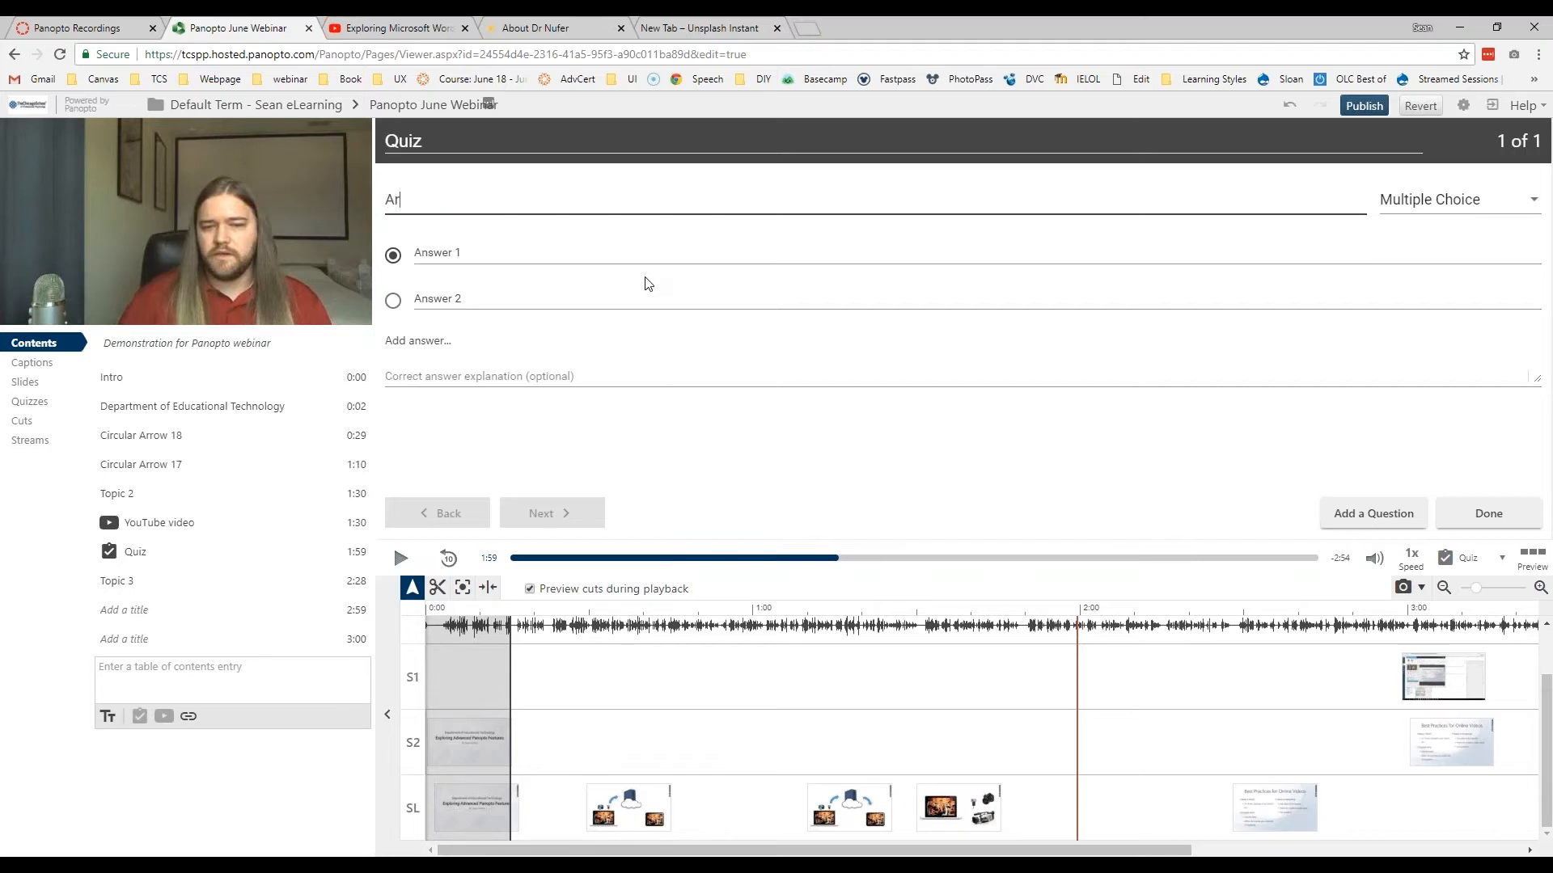
text(e we learning?)
Step: Make the quiz question True/False and enter "Yes, we are learning." as the correct answer explanation
click(1517, 201)
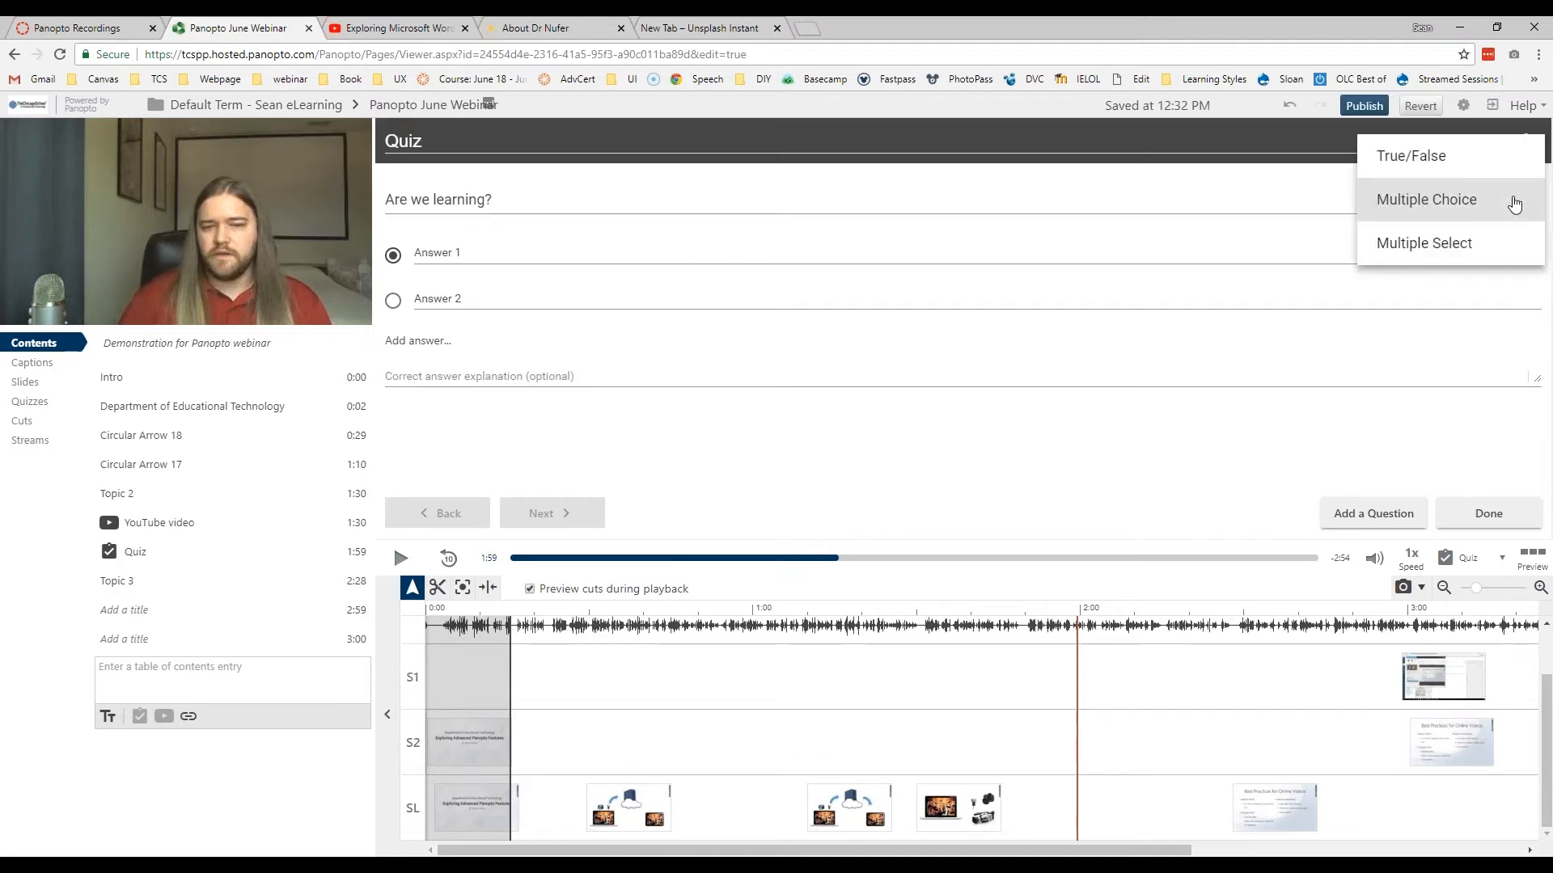
click(1433, 156)
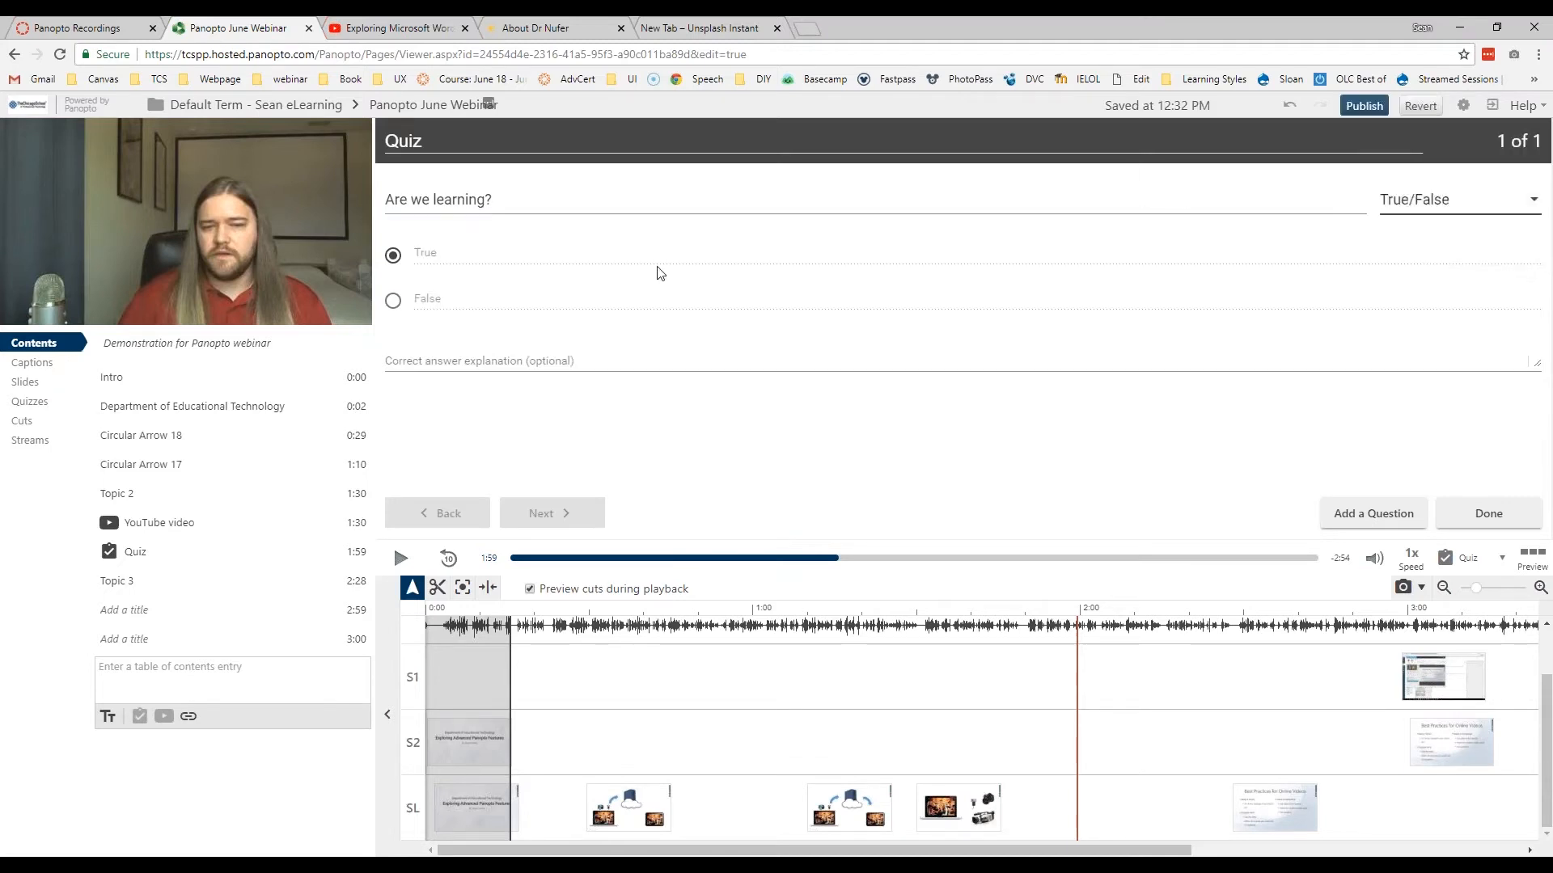
click(478, 356)
text(Yes, we are learning.)
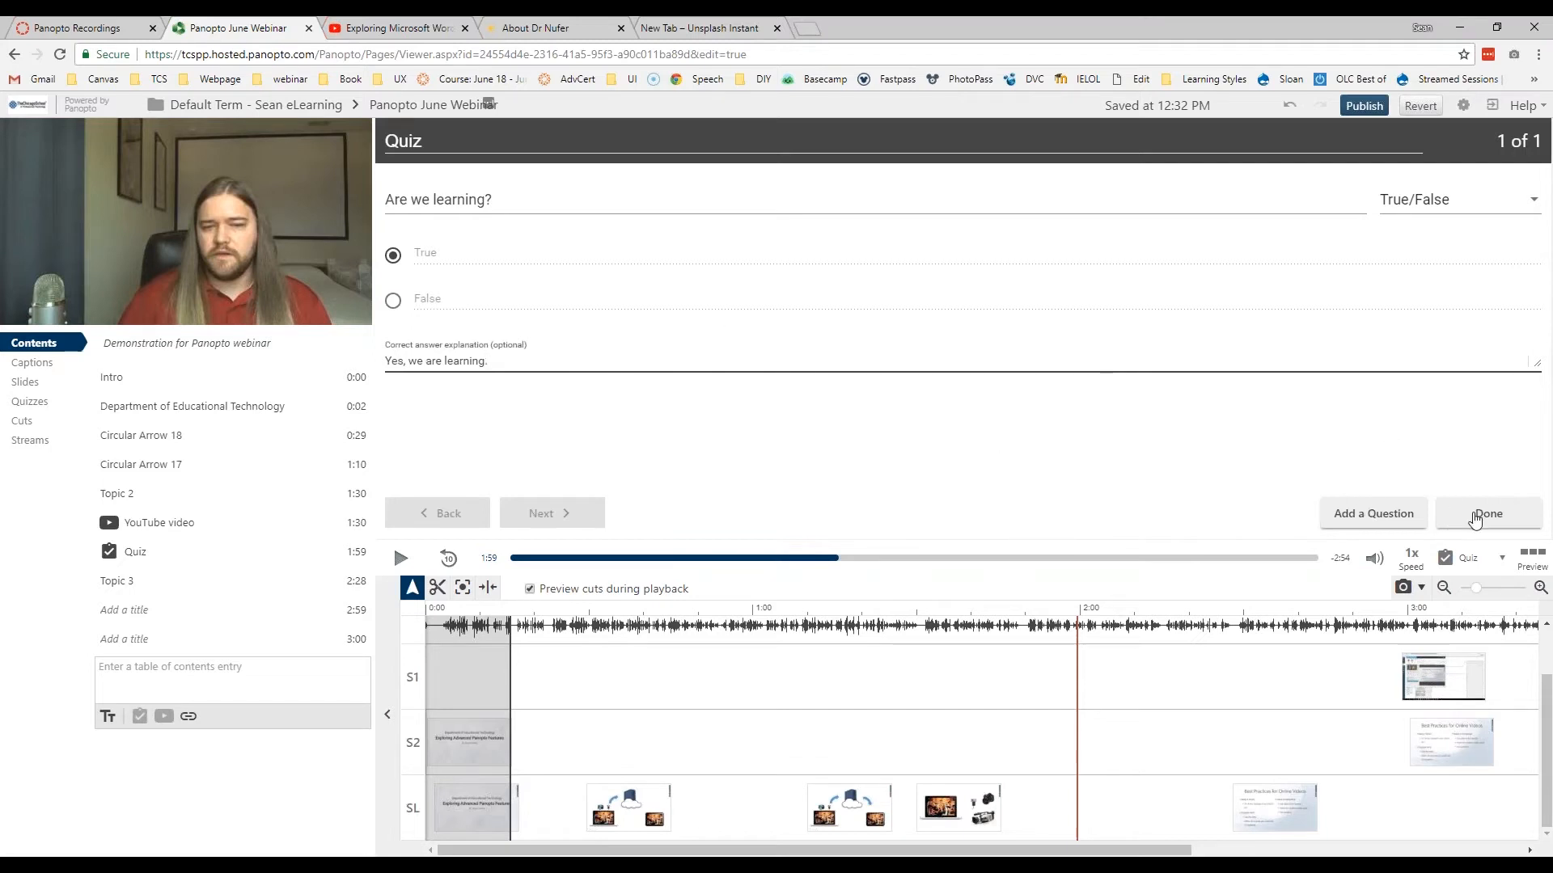
Step: Finish the quiz keeping its question type and viewer options, and pause the recording
click(1522, 202)
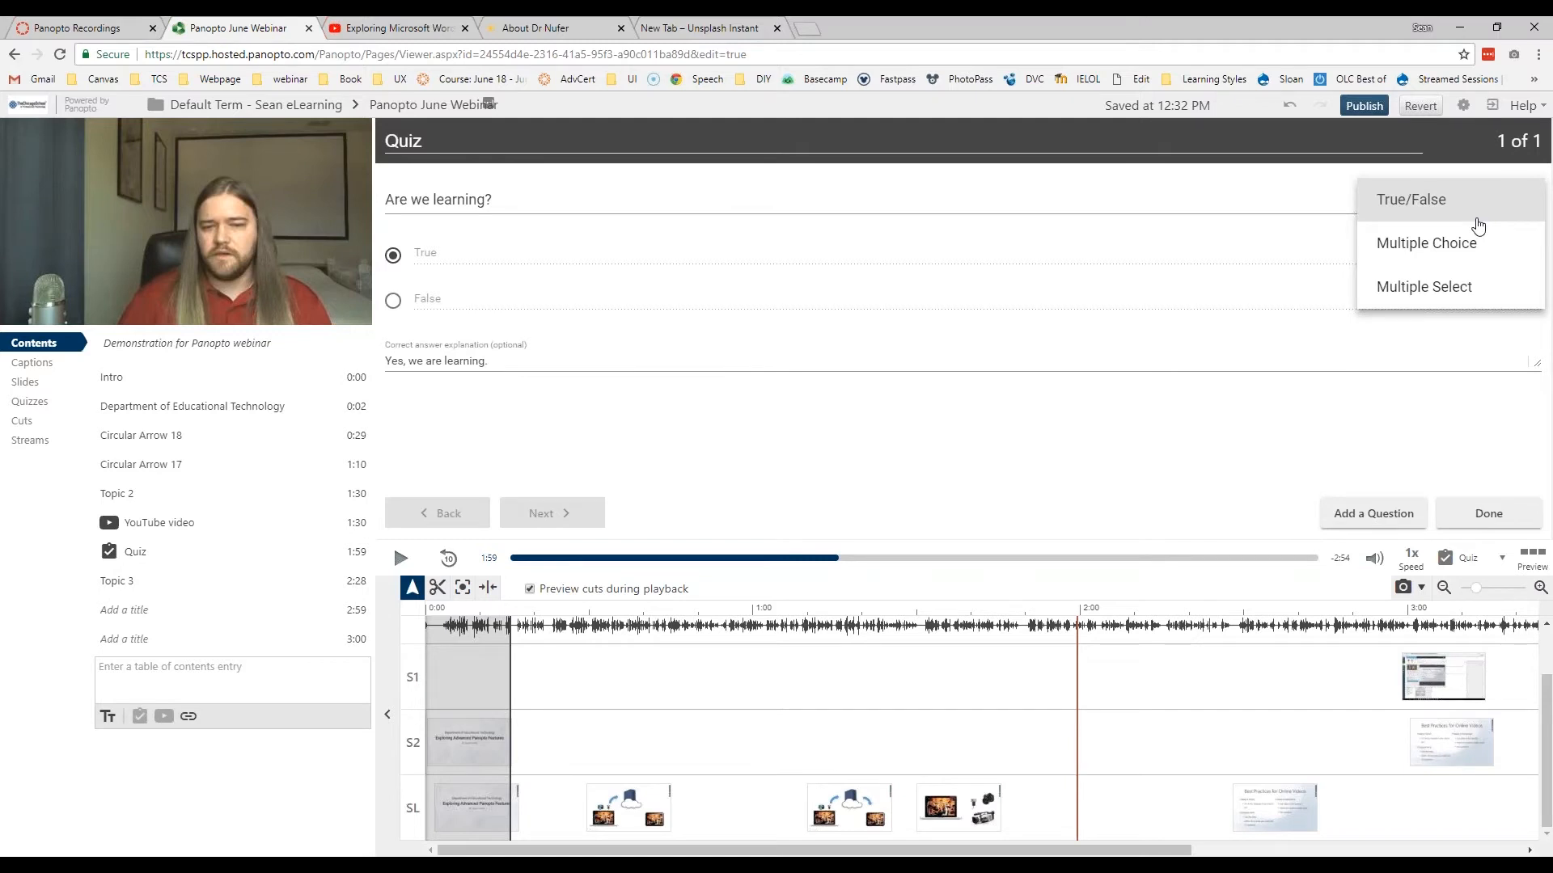
click(1486, 523)
click(1484, 520)
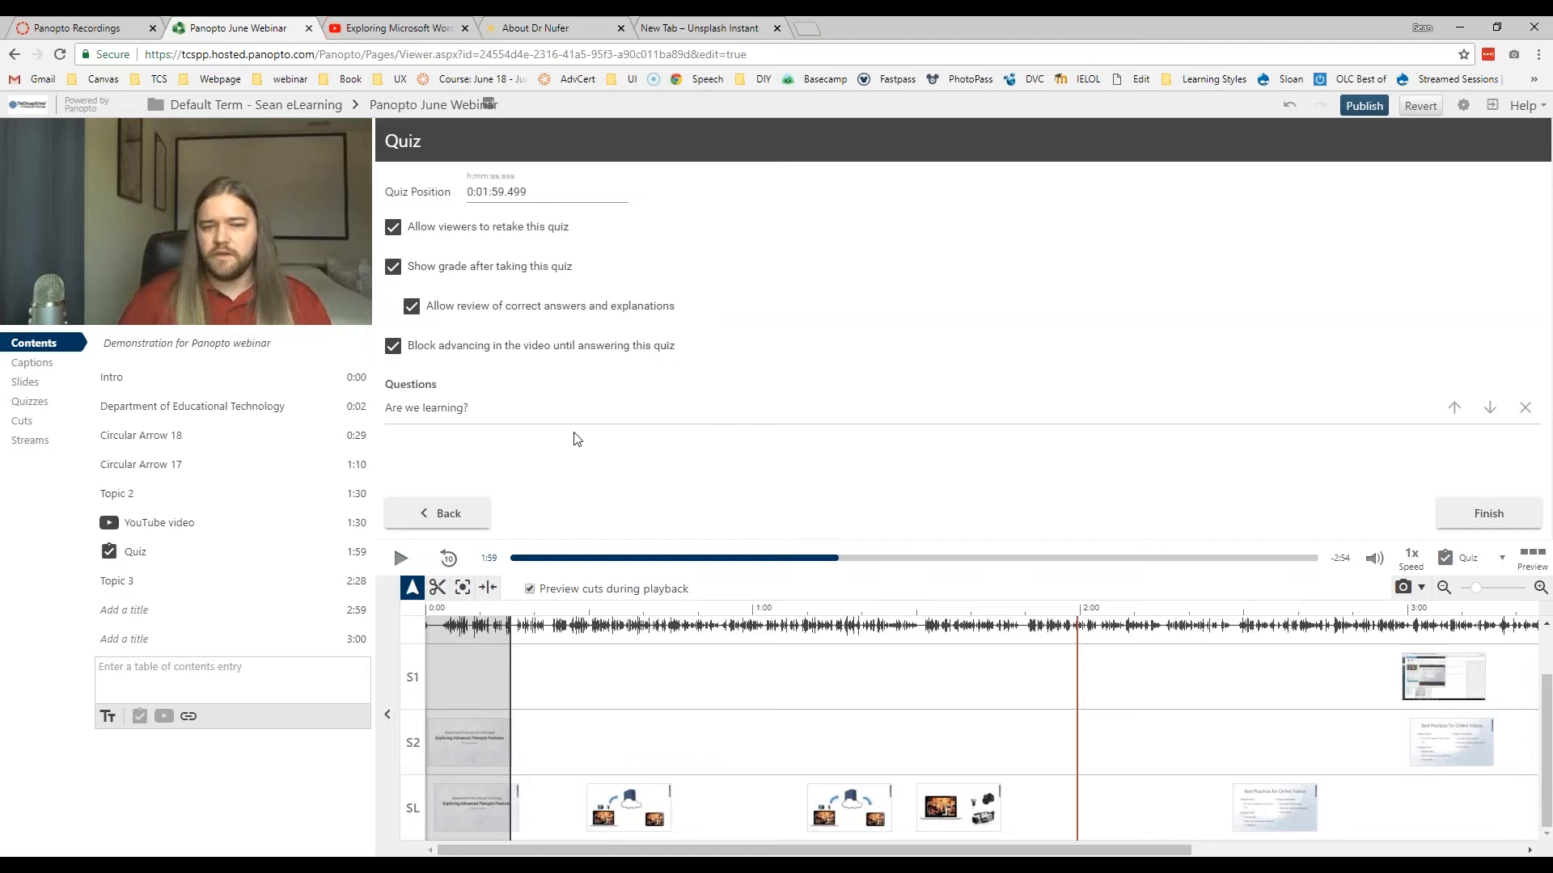
click(1489, 524)
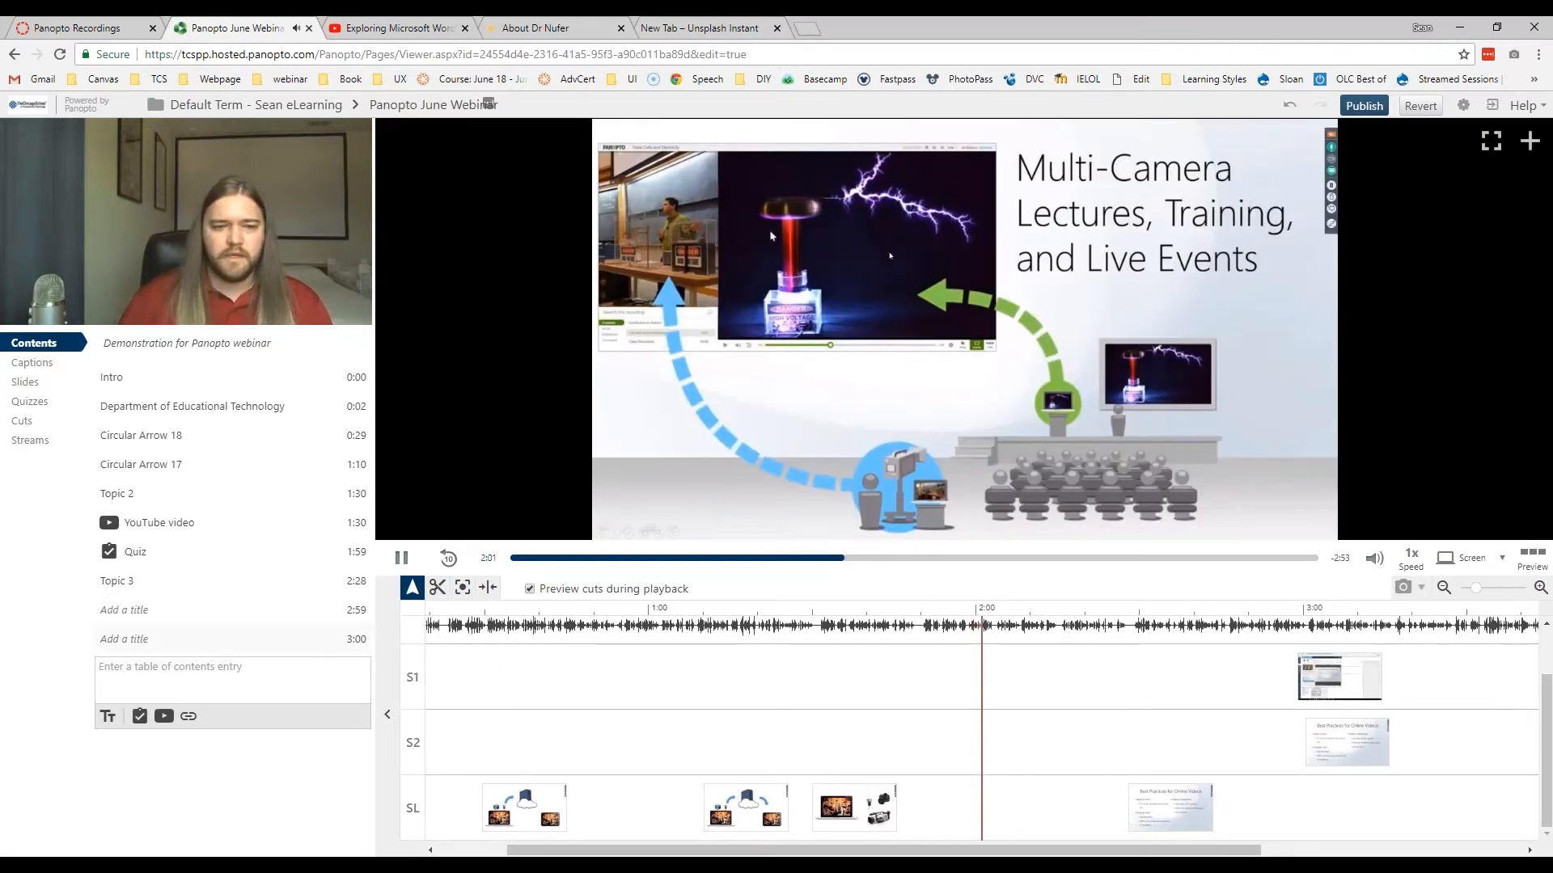
key(space)
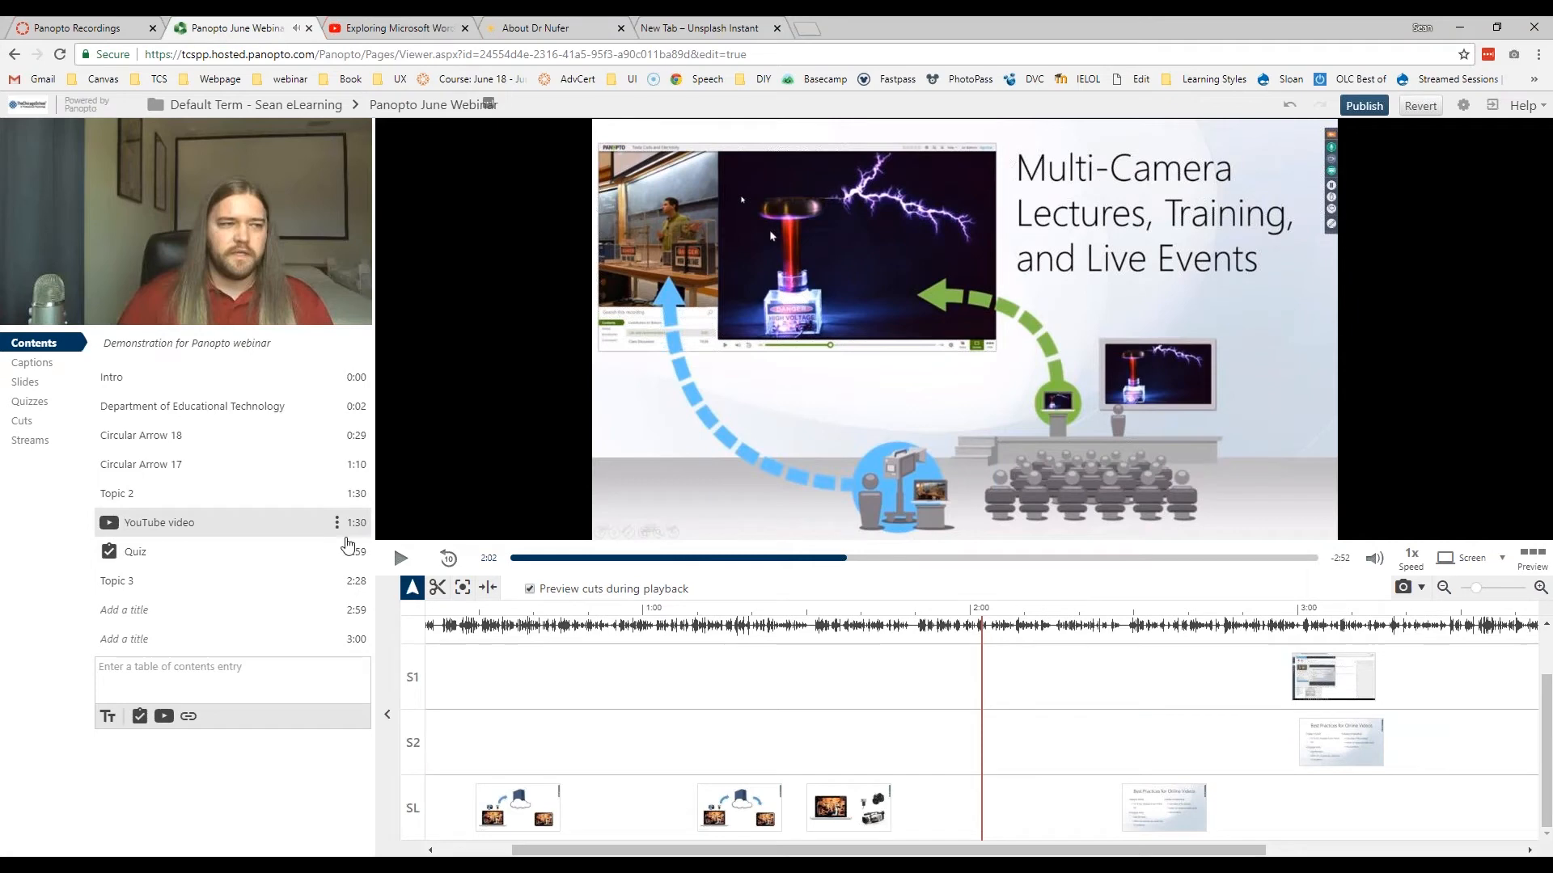
Step: Play the recording from about 1:57 to preview the quiz question, and move the playhead on to about 2:28
click(953, 616)
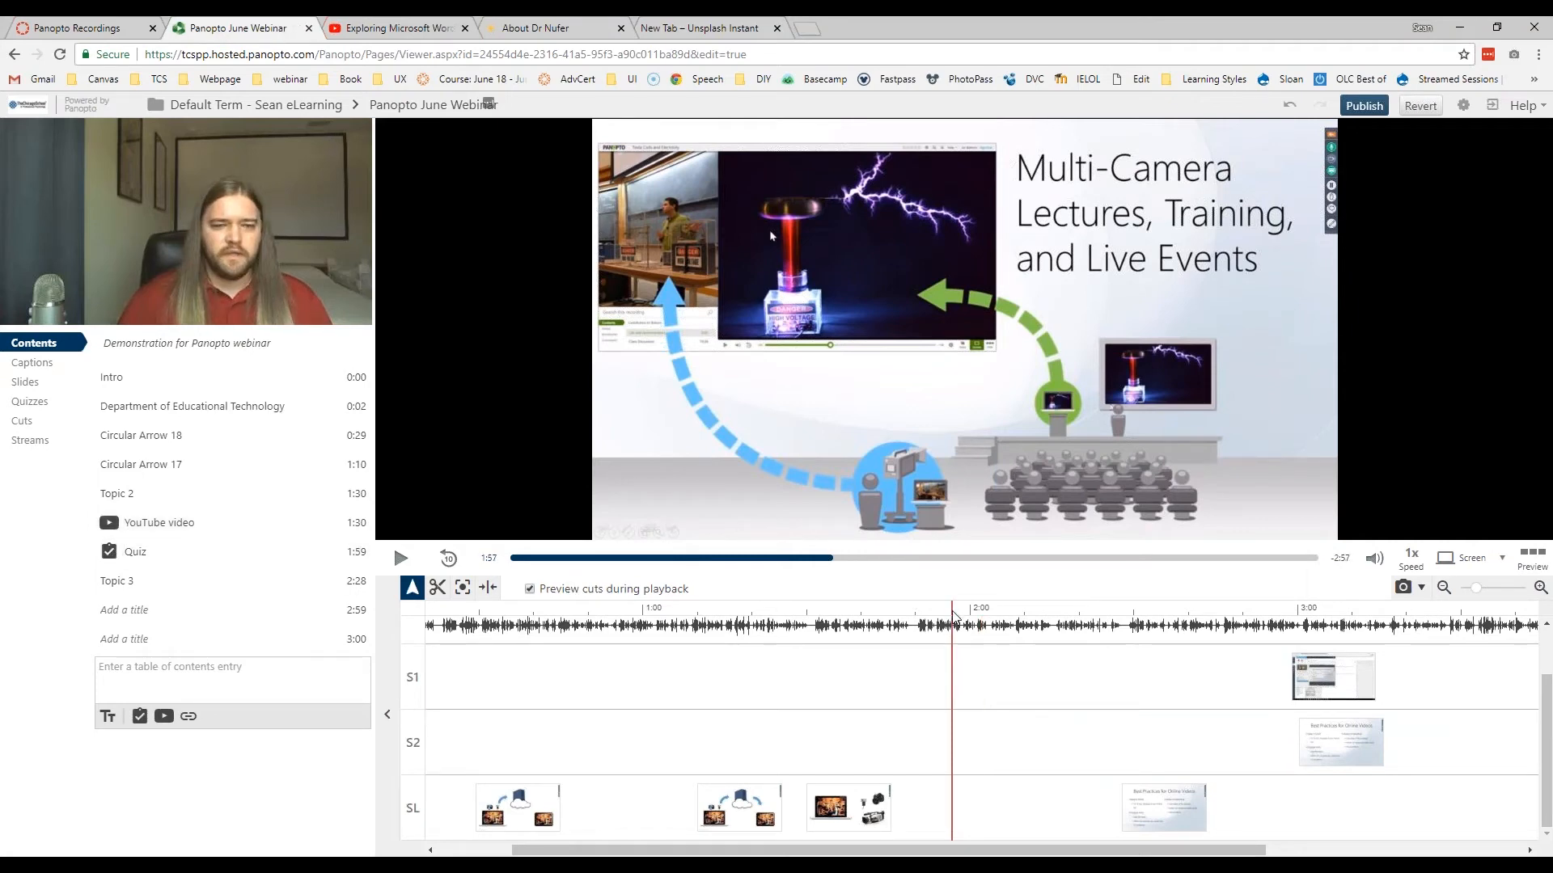
click(402, 560)
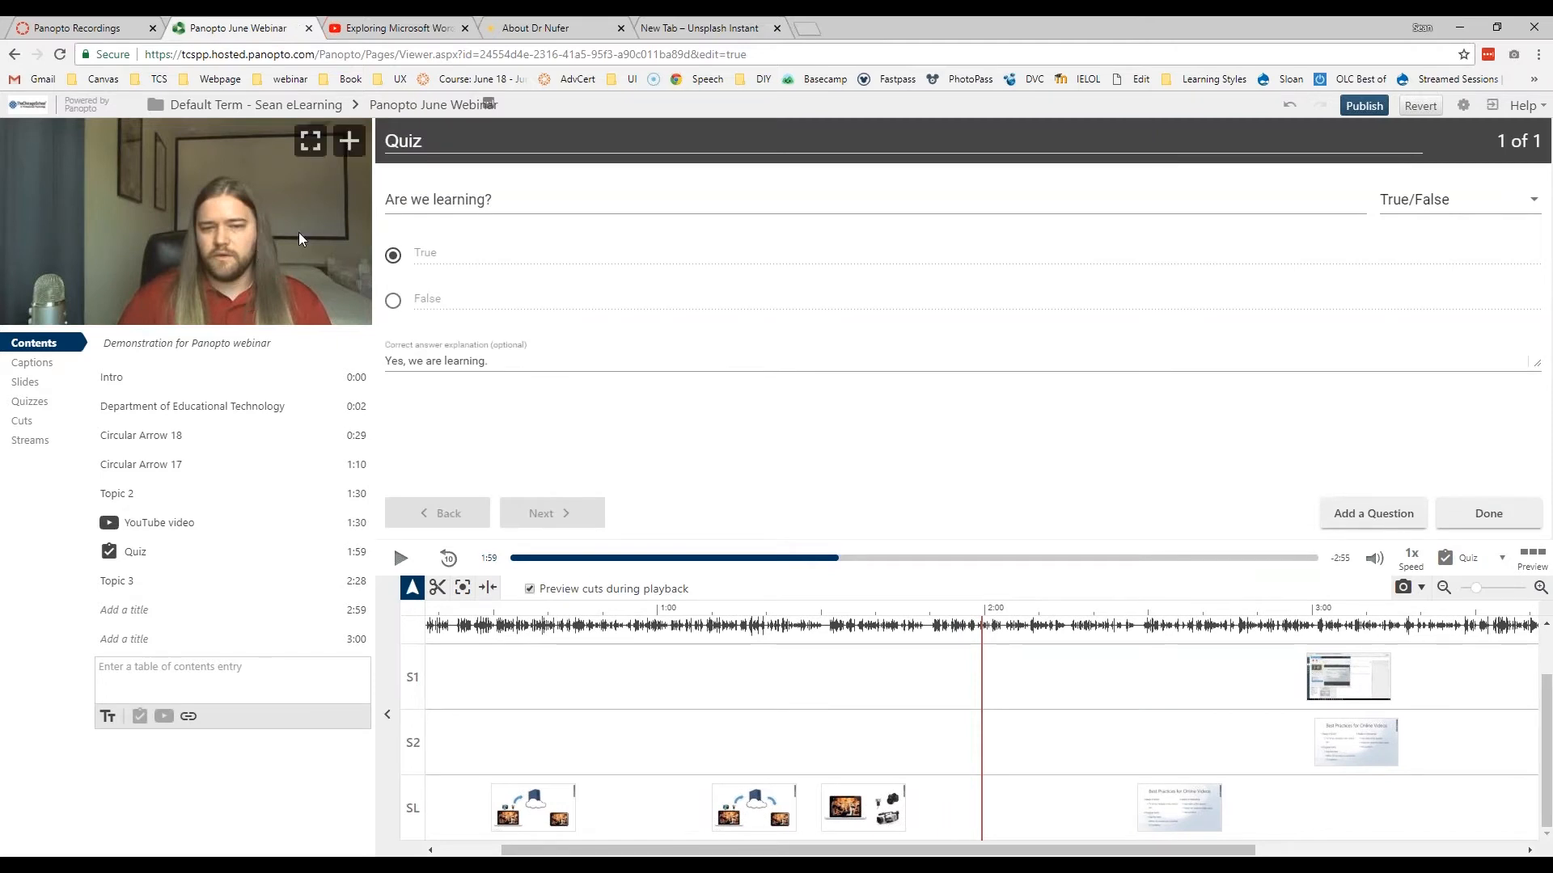
click(435, 199)
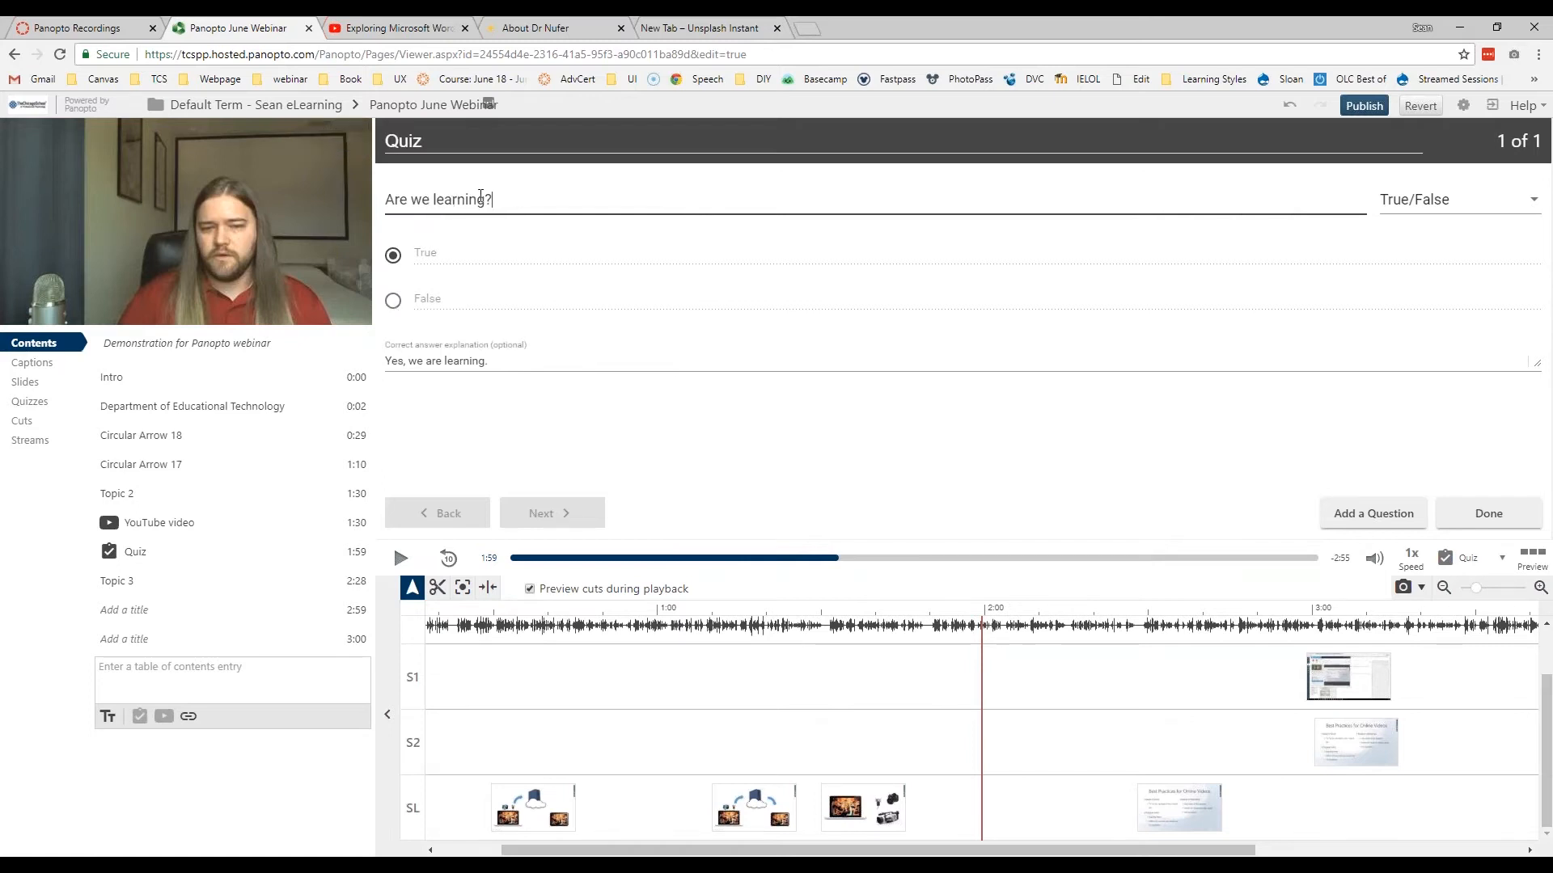
drag(480, 199, 386, 201)
click(1001, 643)
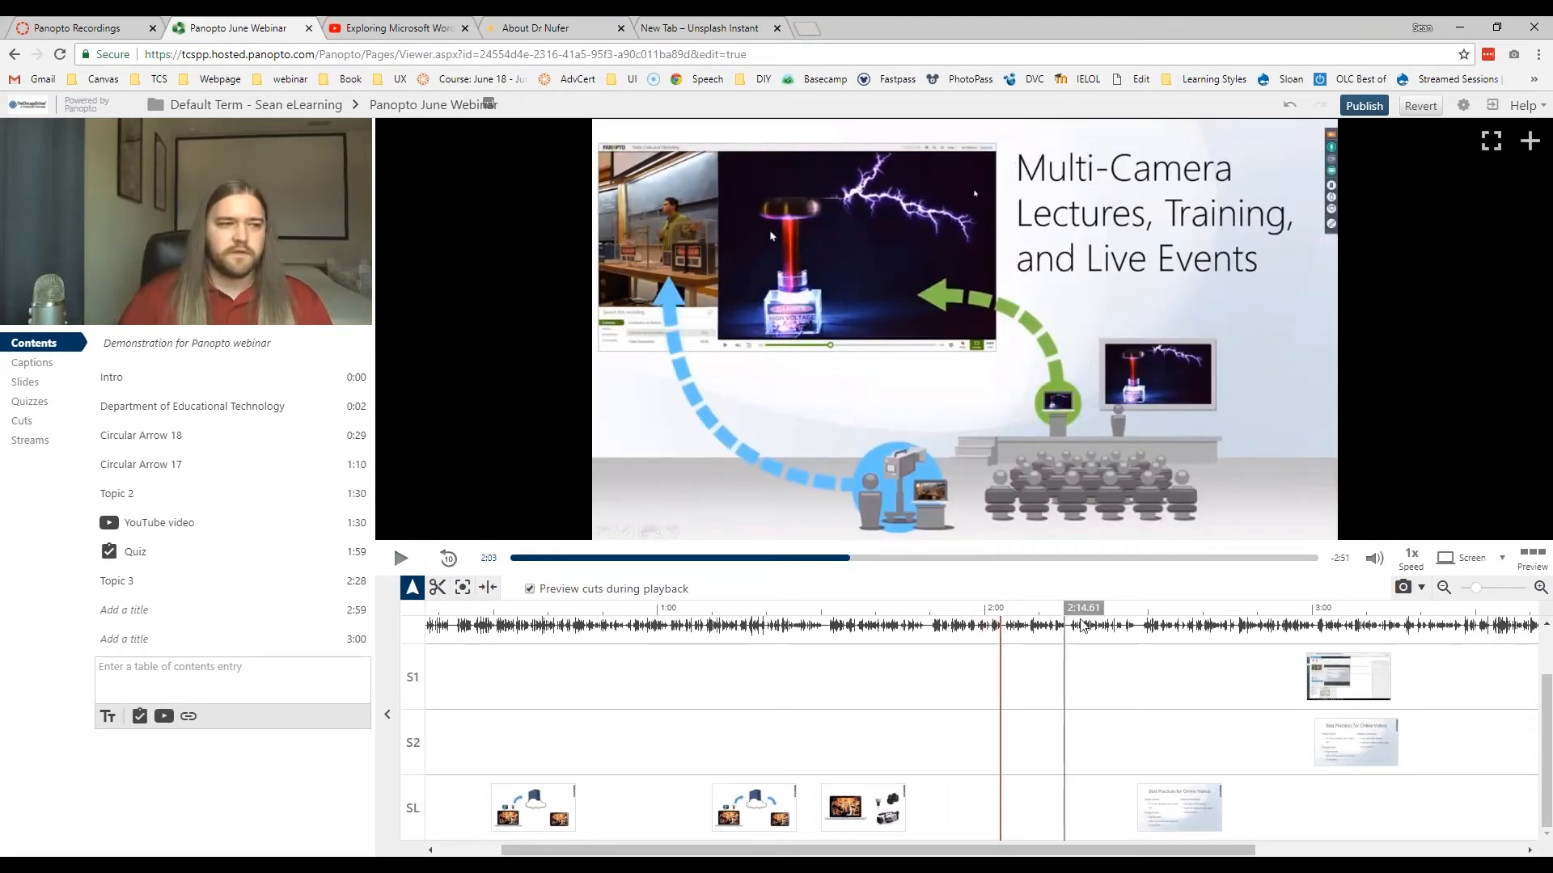
click(1140, 612)
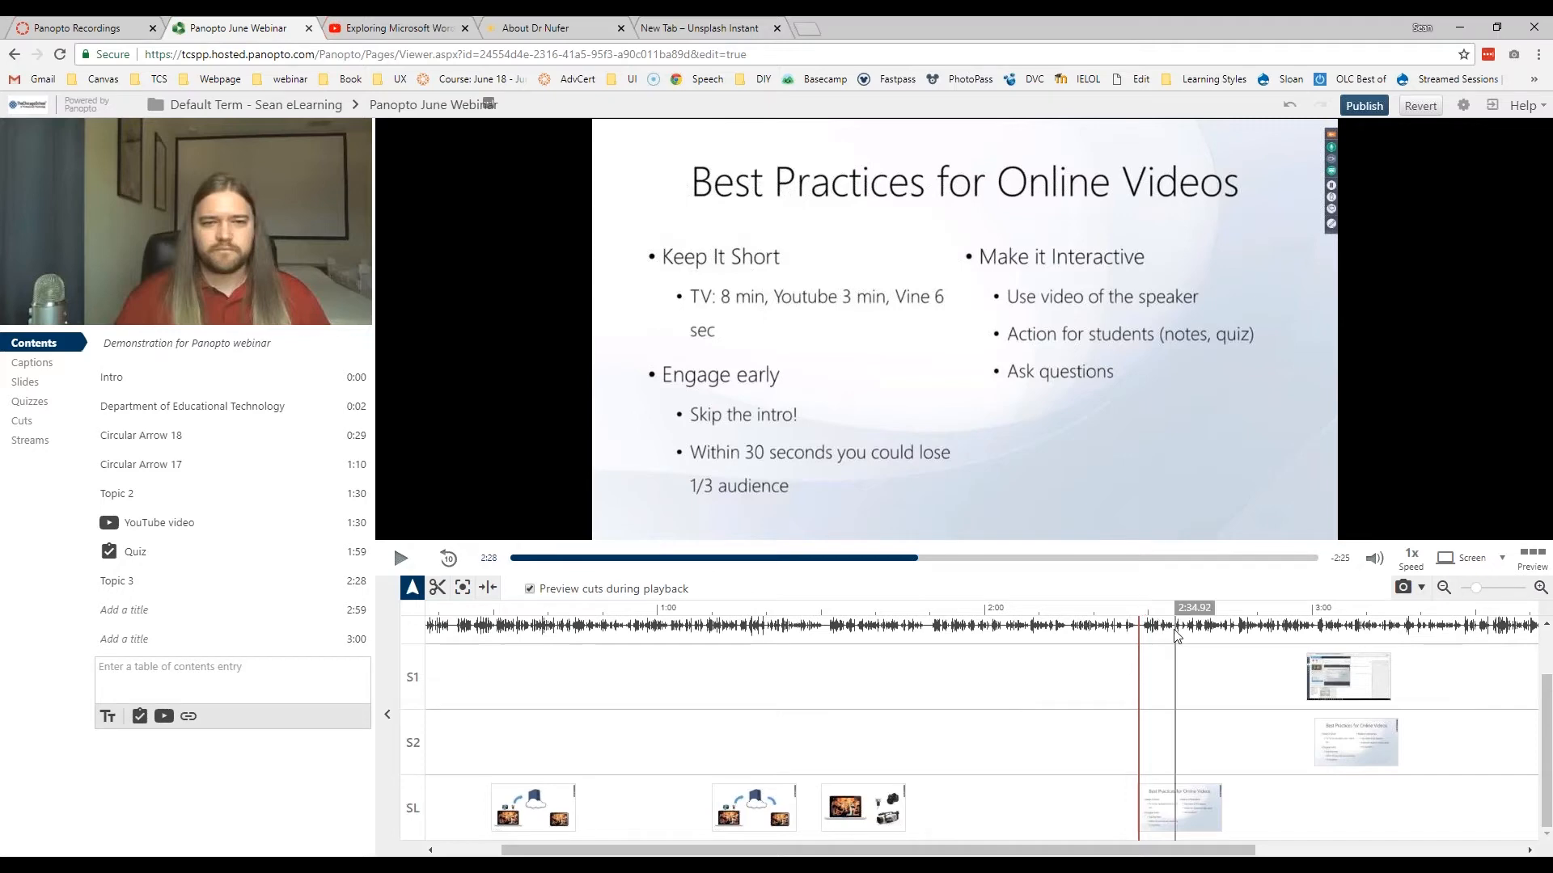
Step: Switch to the open Padlet page about the professor, enlarge and look through it, and copy its web address
click(534, 30)
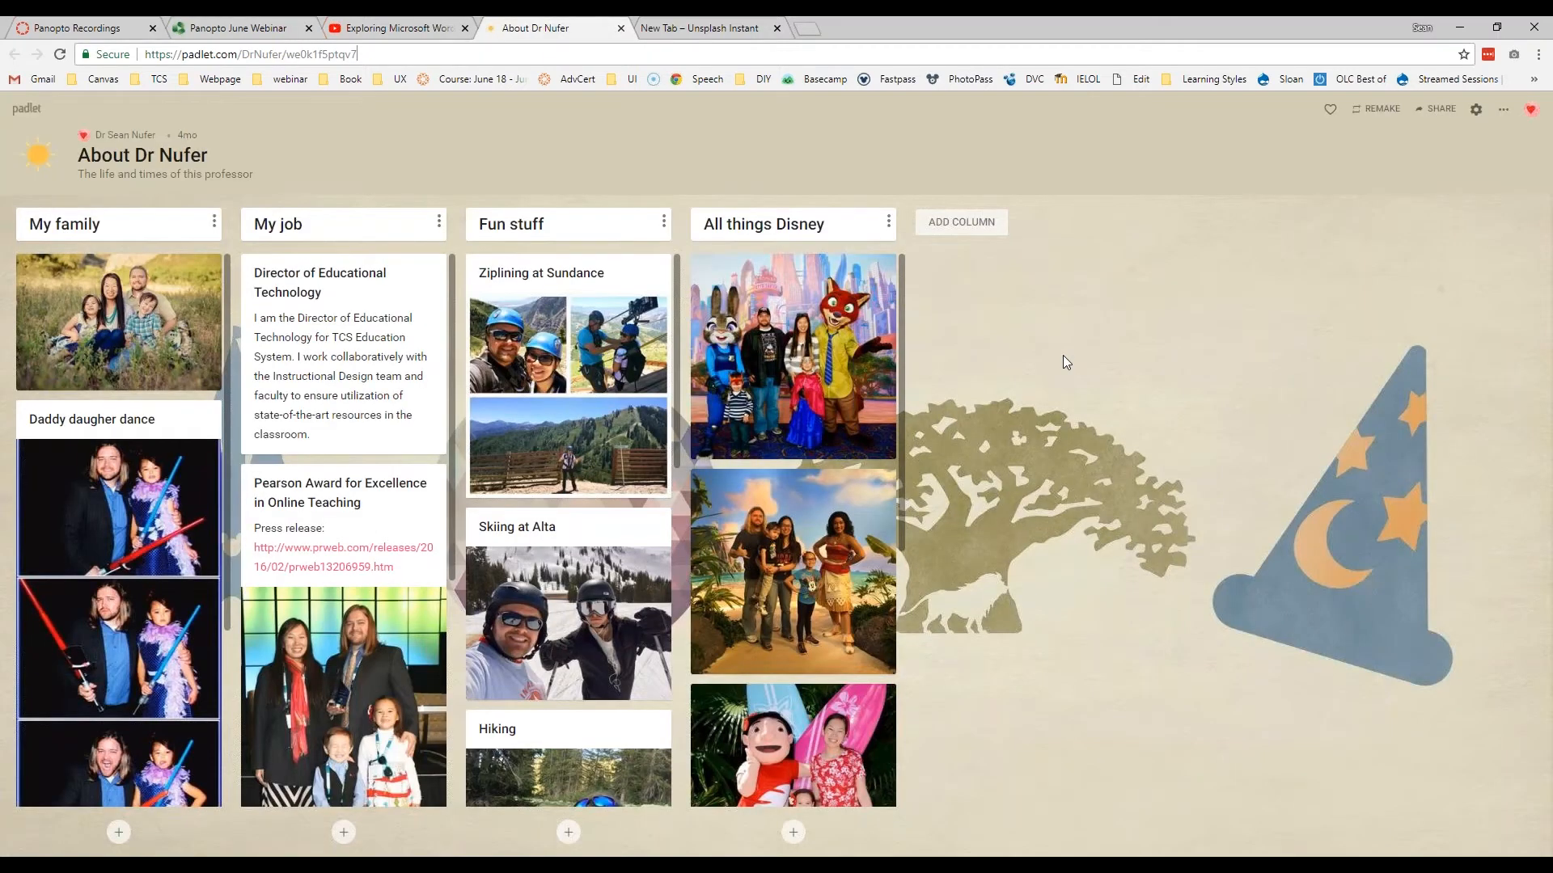
key(ctrl+plus)
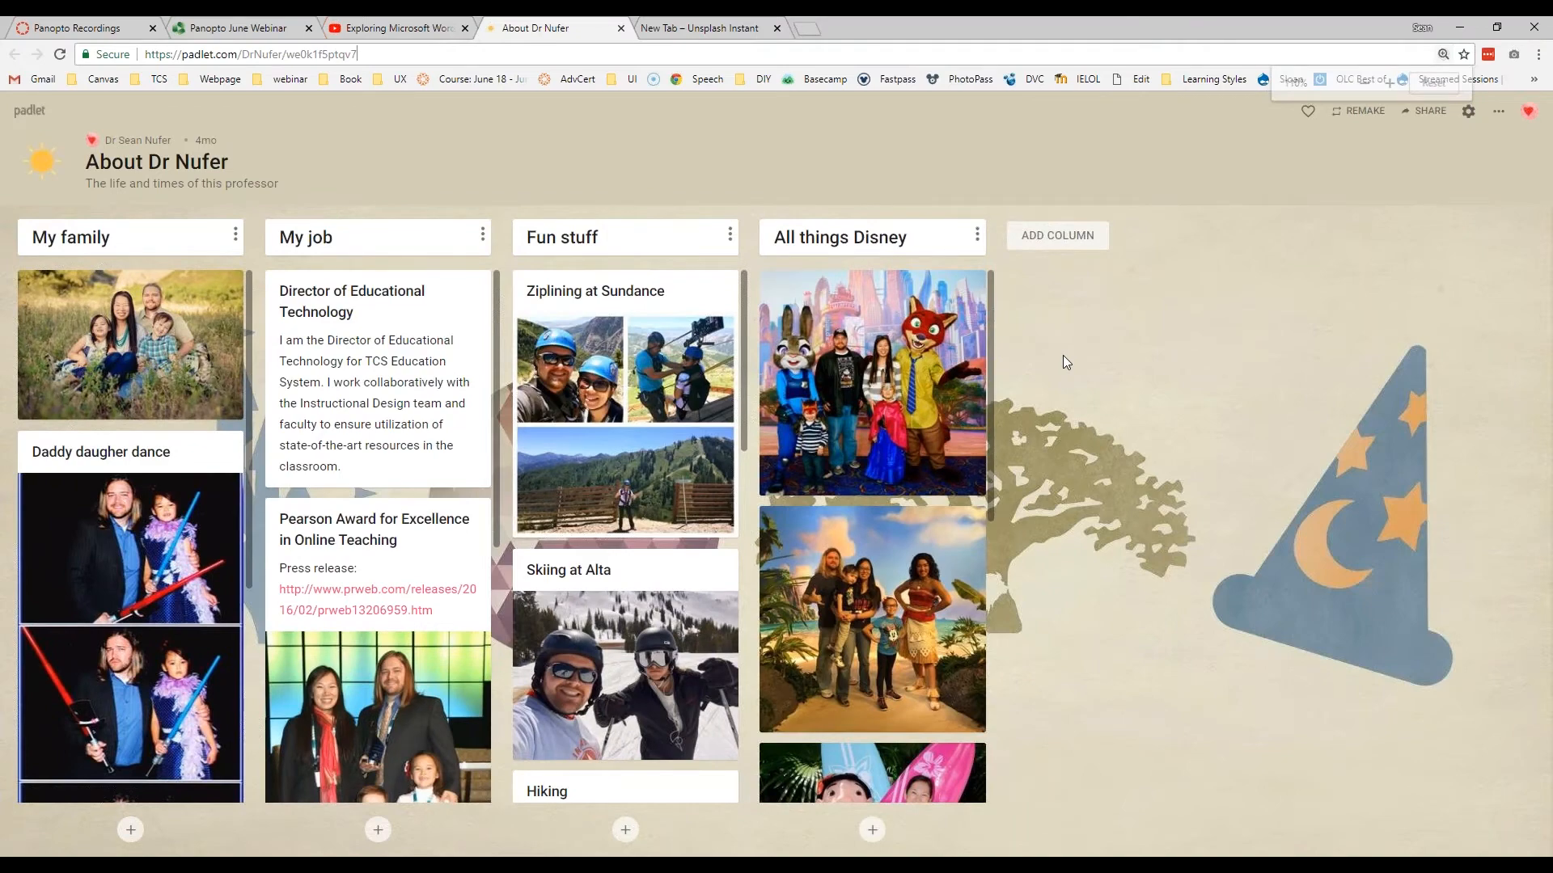
scroll(428, 308, down, 4)
scroll(378, 533, up, 4)
scroll(625, 534, down, 1)
scroll(625, 533, up, 1)
drag(356, 54, 144, 55)
right_click(344, 54)
click(372, 111)
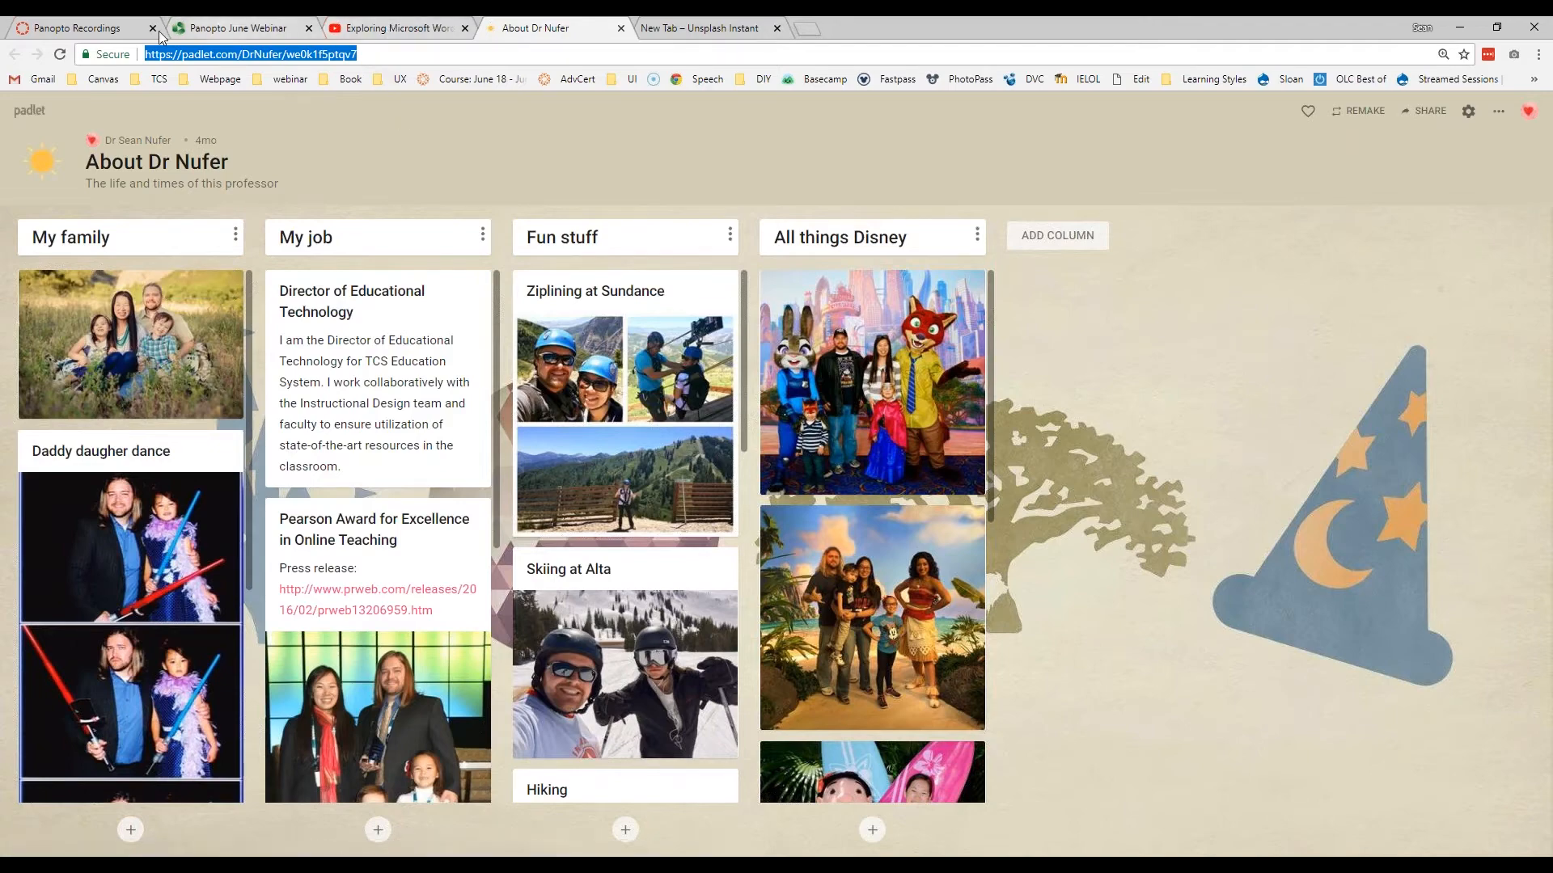
Step: Return to the Panopto recording, add a webpage entry at 0:02:28.10, and paste the copied Padlet address as its link
click(249, 35)
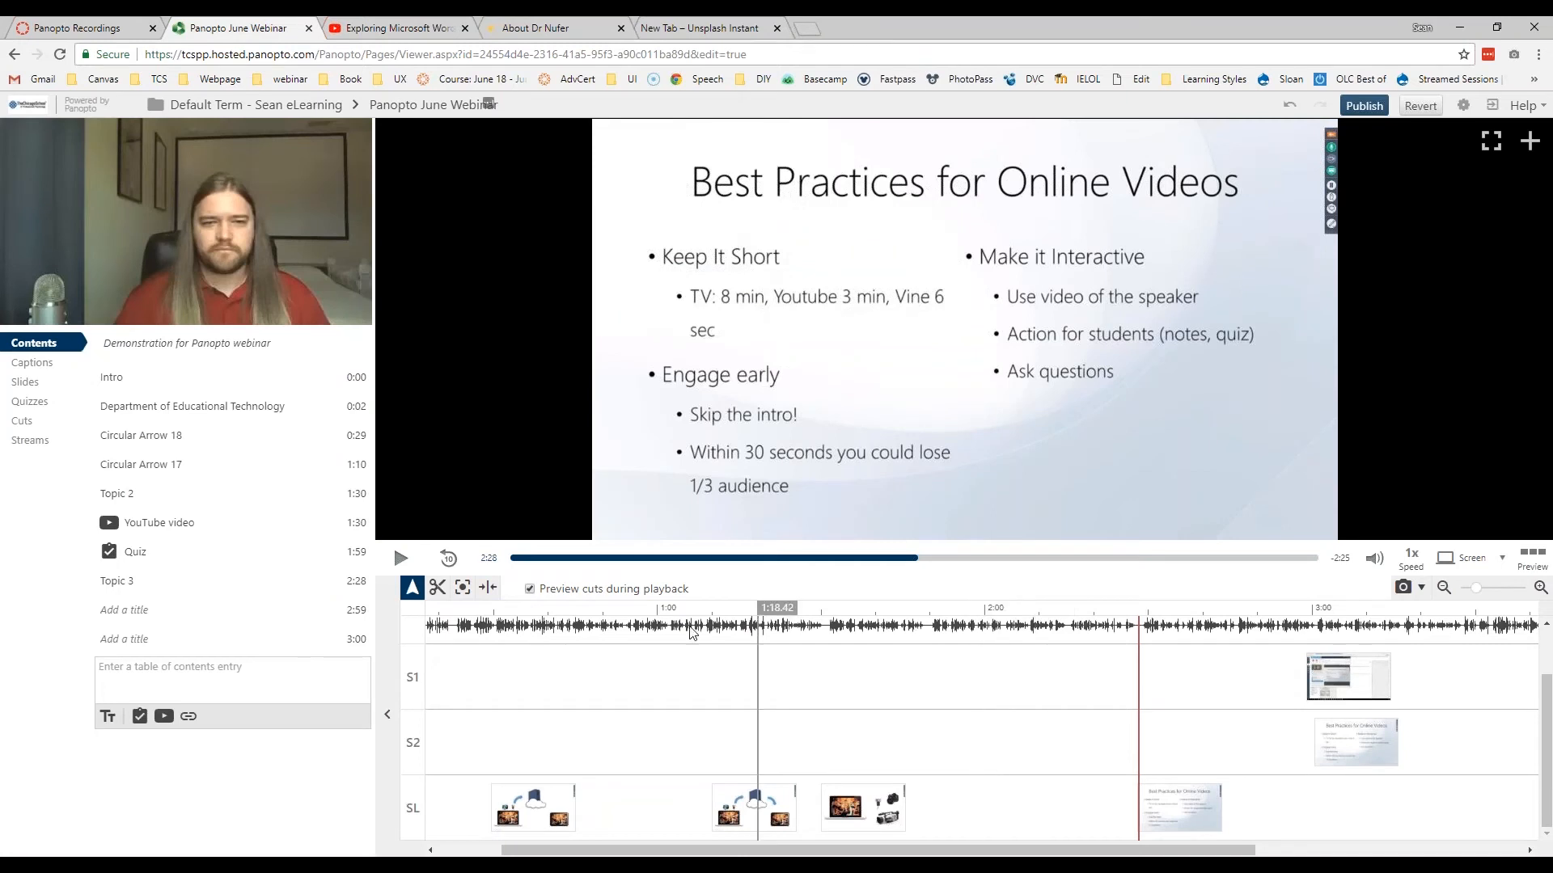
click(189, 717)
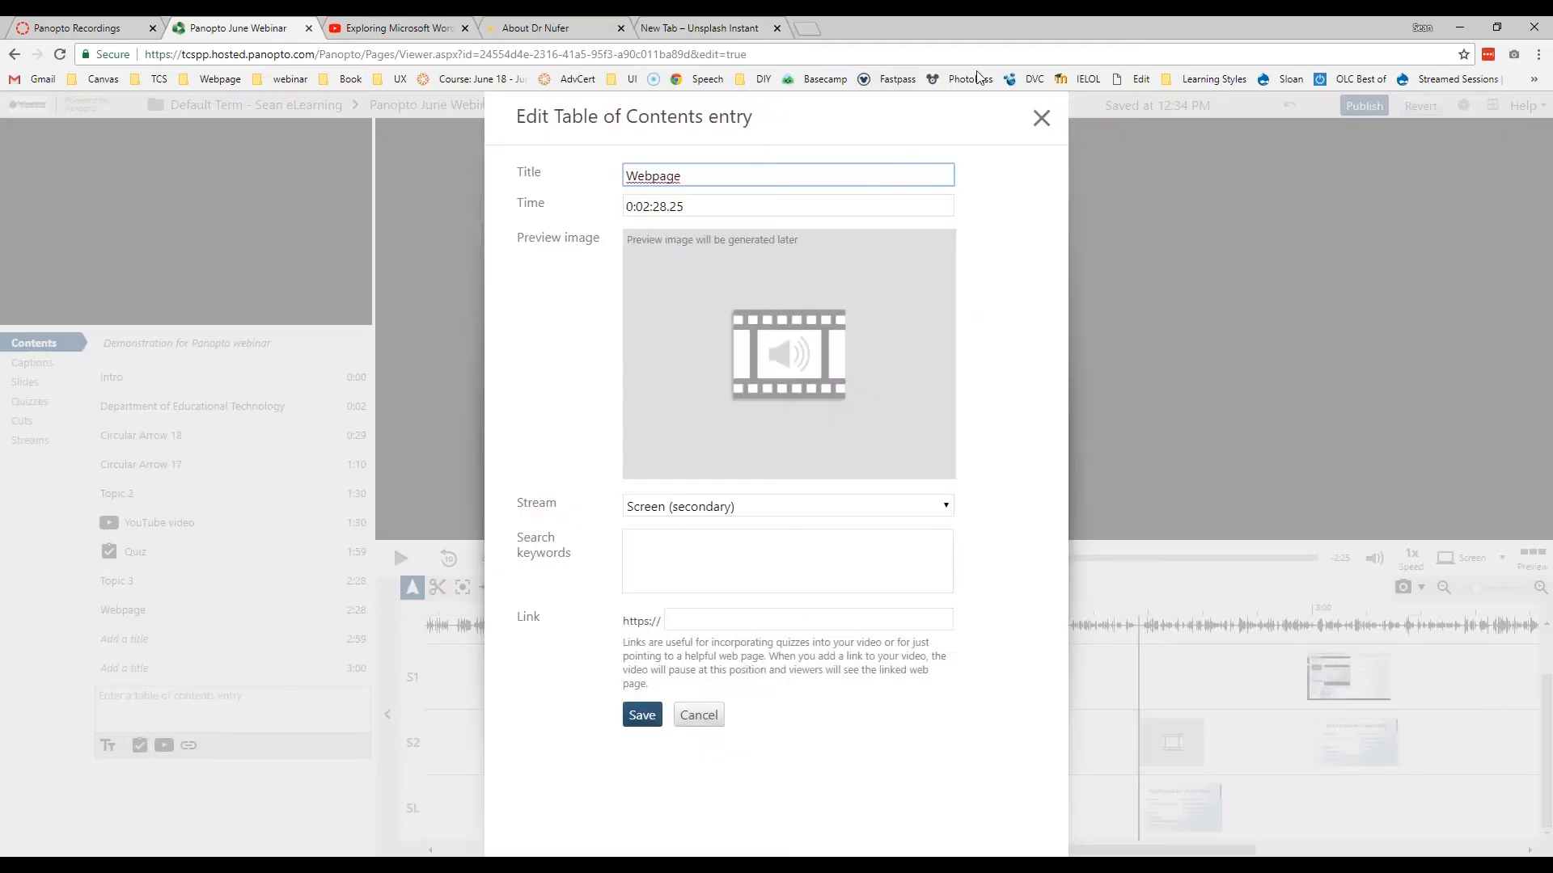
click(1043, 119)
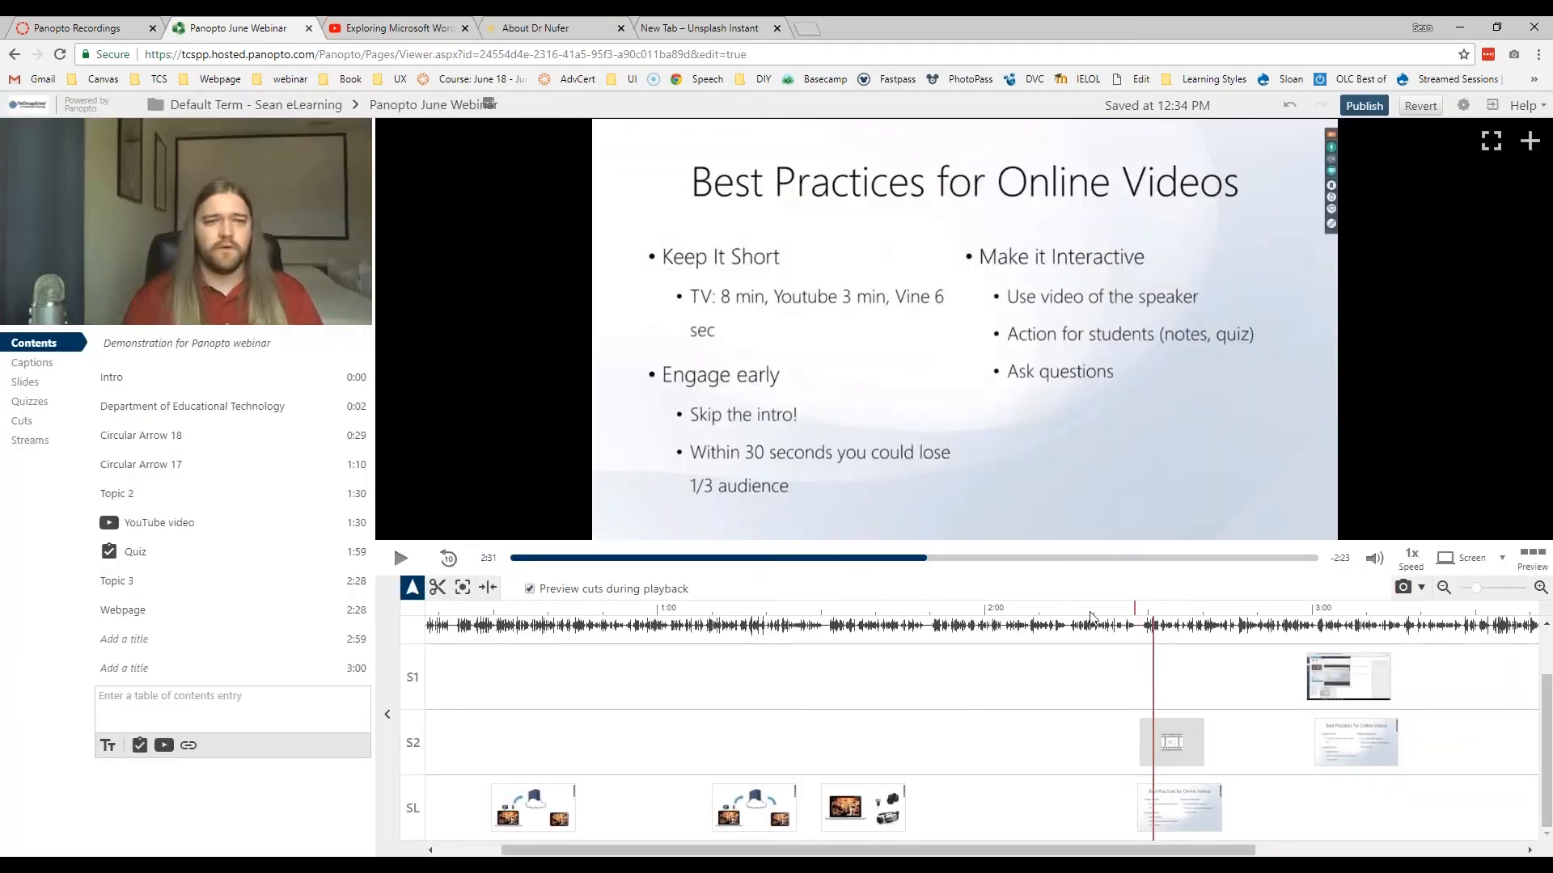
click(1135, 615)
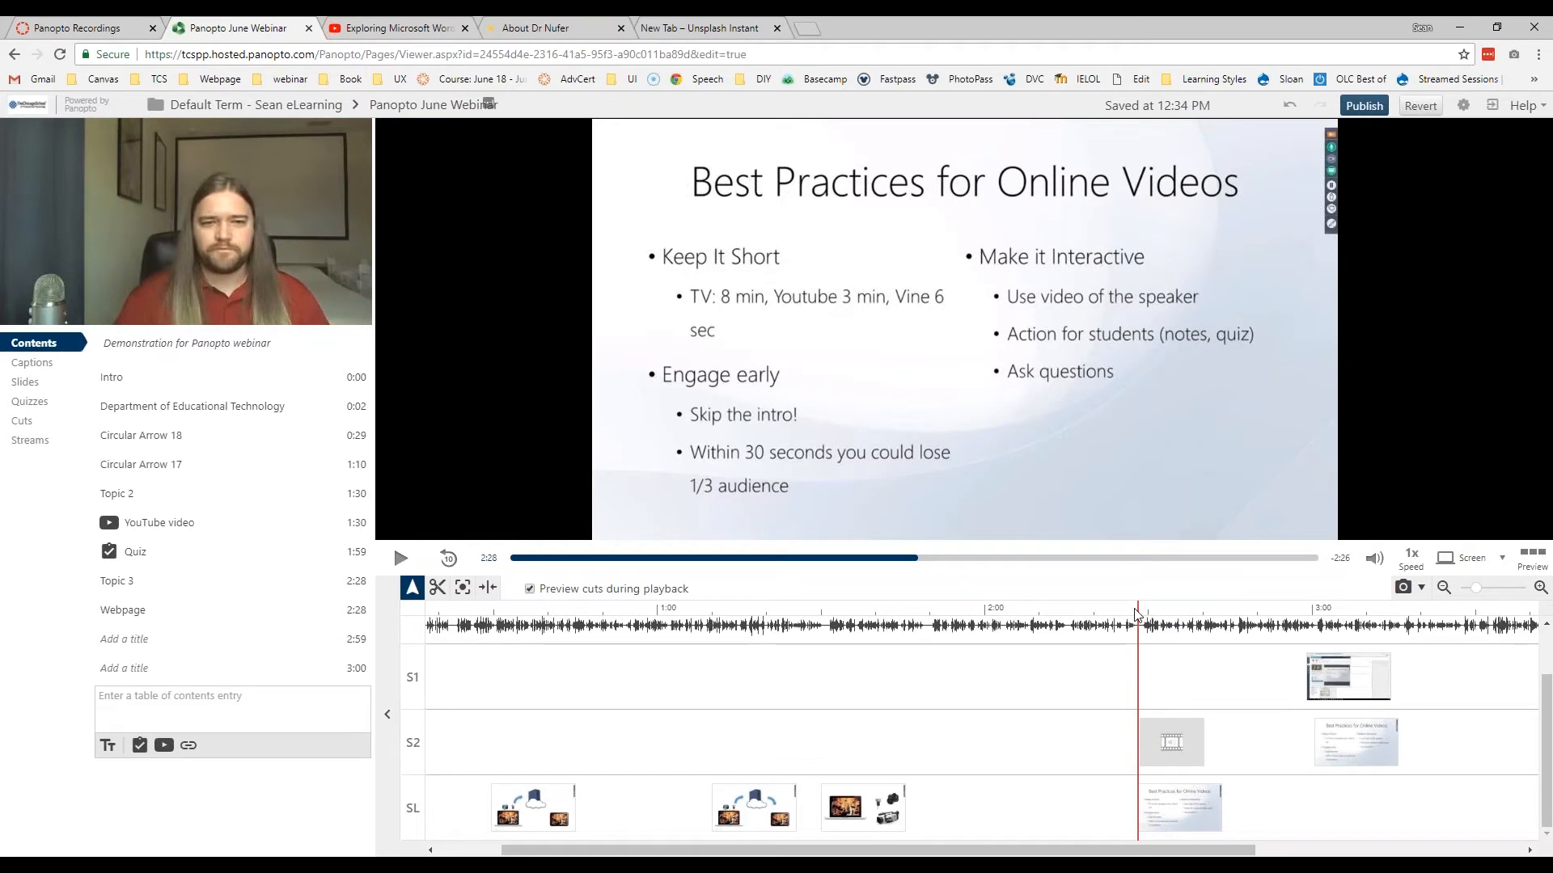
click(189, 746)
drag(711, 206, 635, 210)
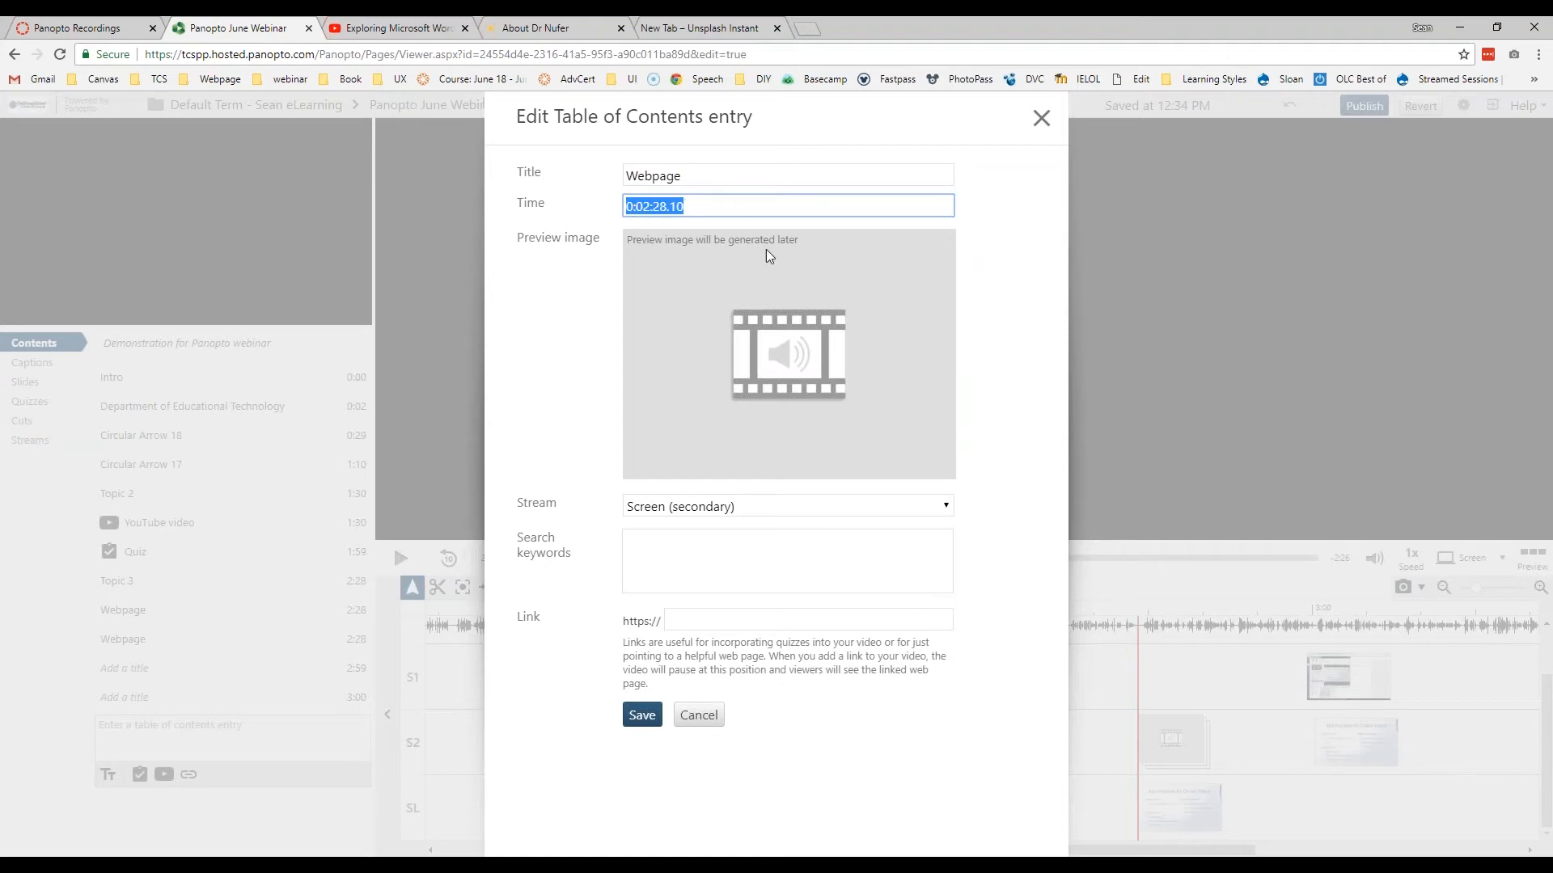
click(683, 621)
right_click(684, 621)
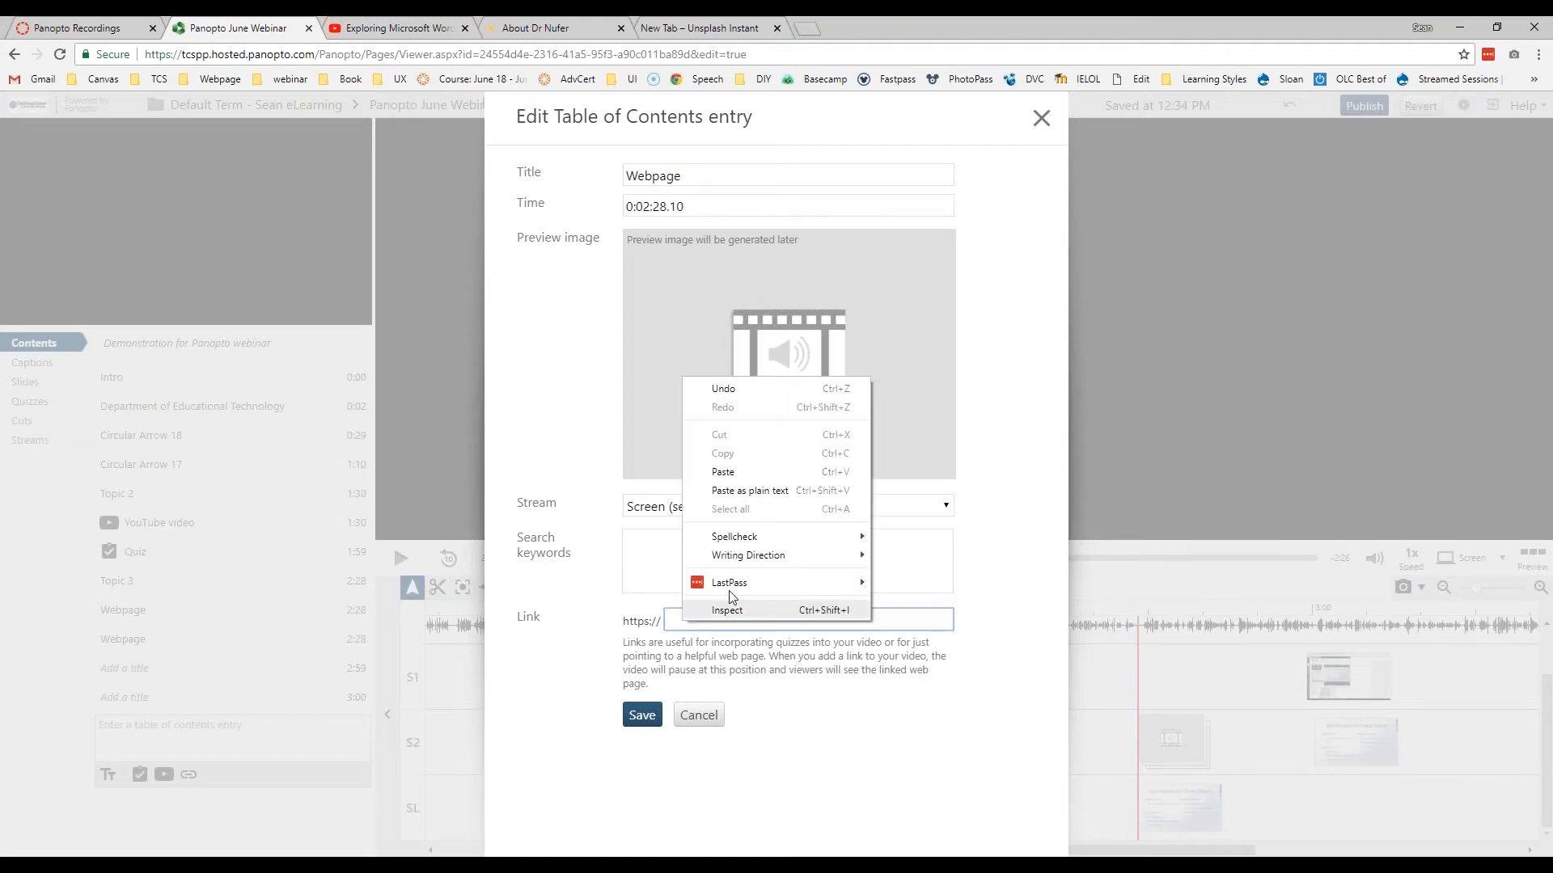
click(740, 471)
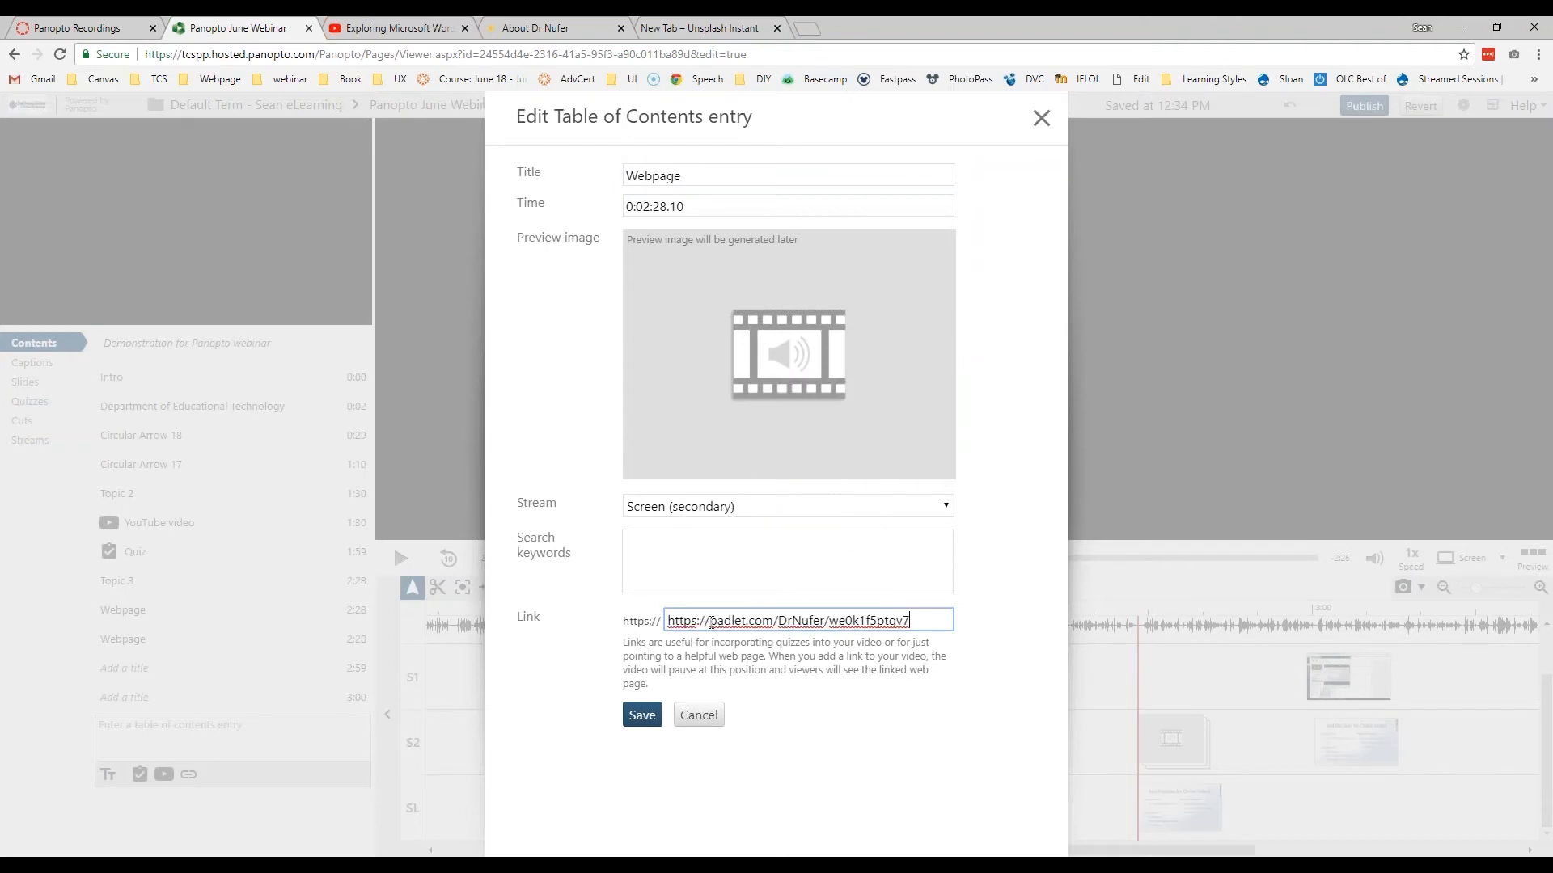
Step: Examine the https prefix of the link in the webpage's table of contents entry
drag(668, 621, 710, 619)
click(742, 643)
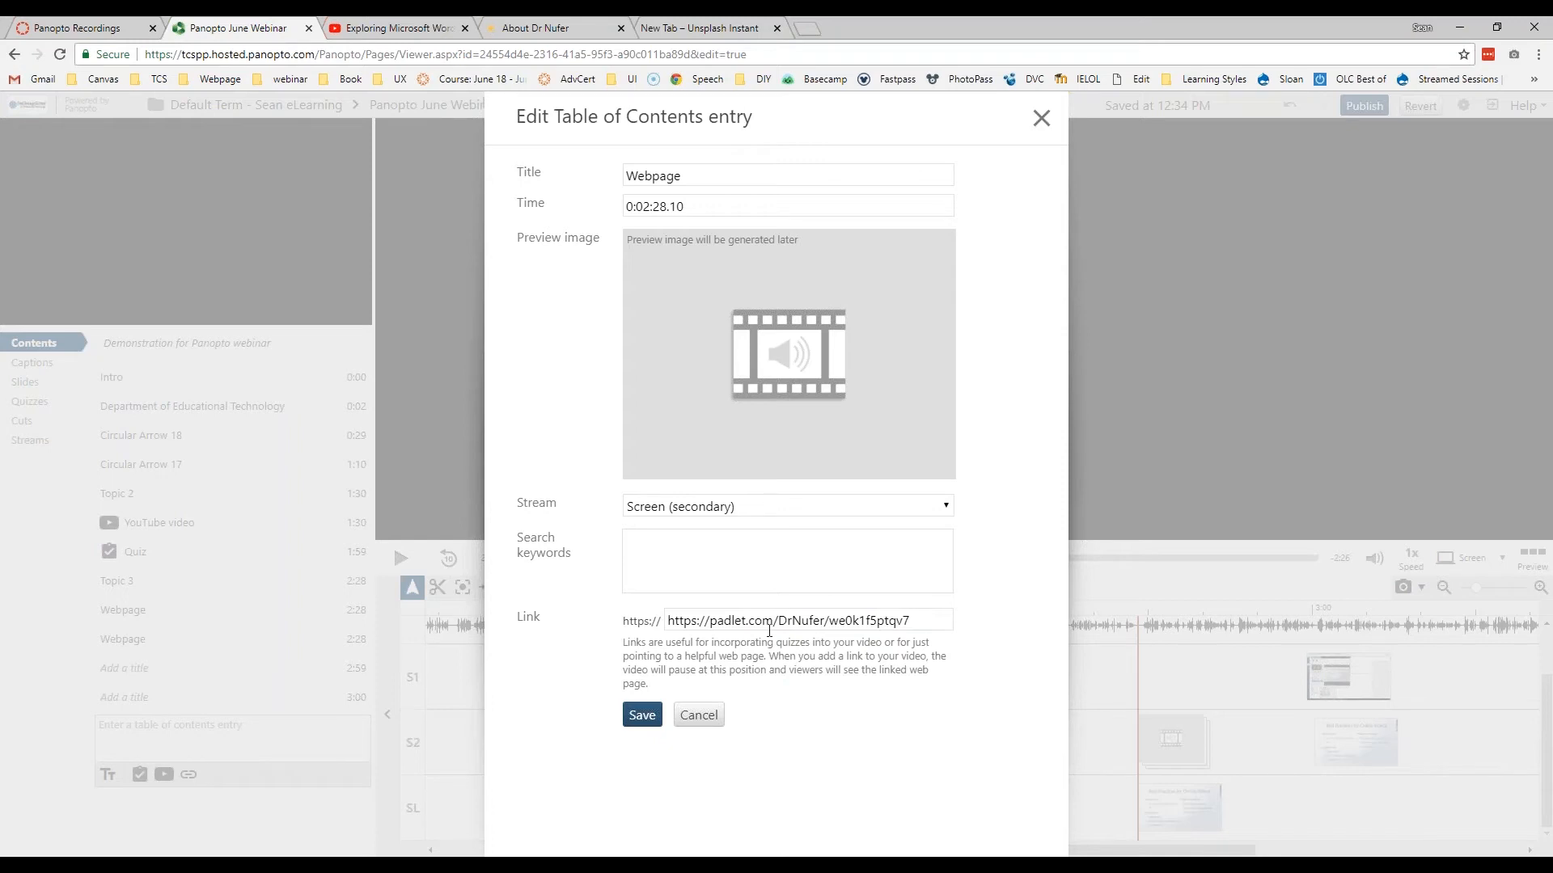
click(691, 620)
drag(692, 620, 697, 620)
click(696, 619)
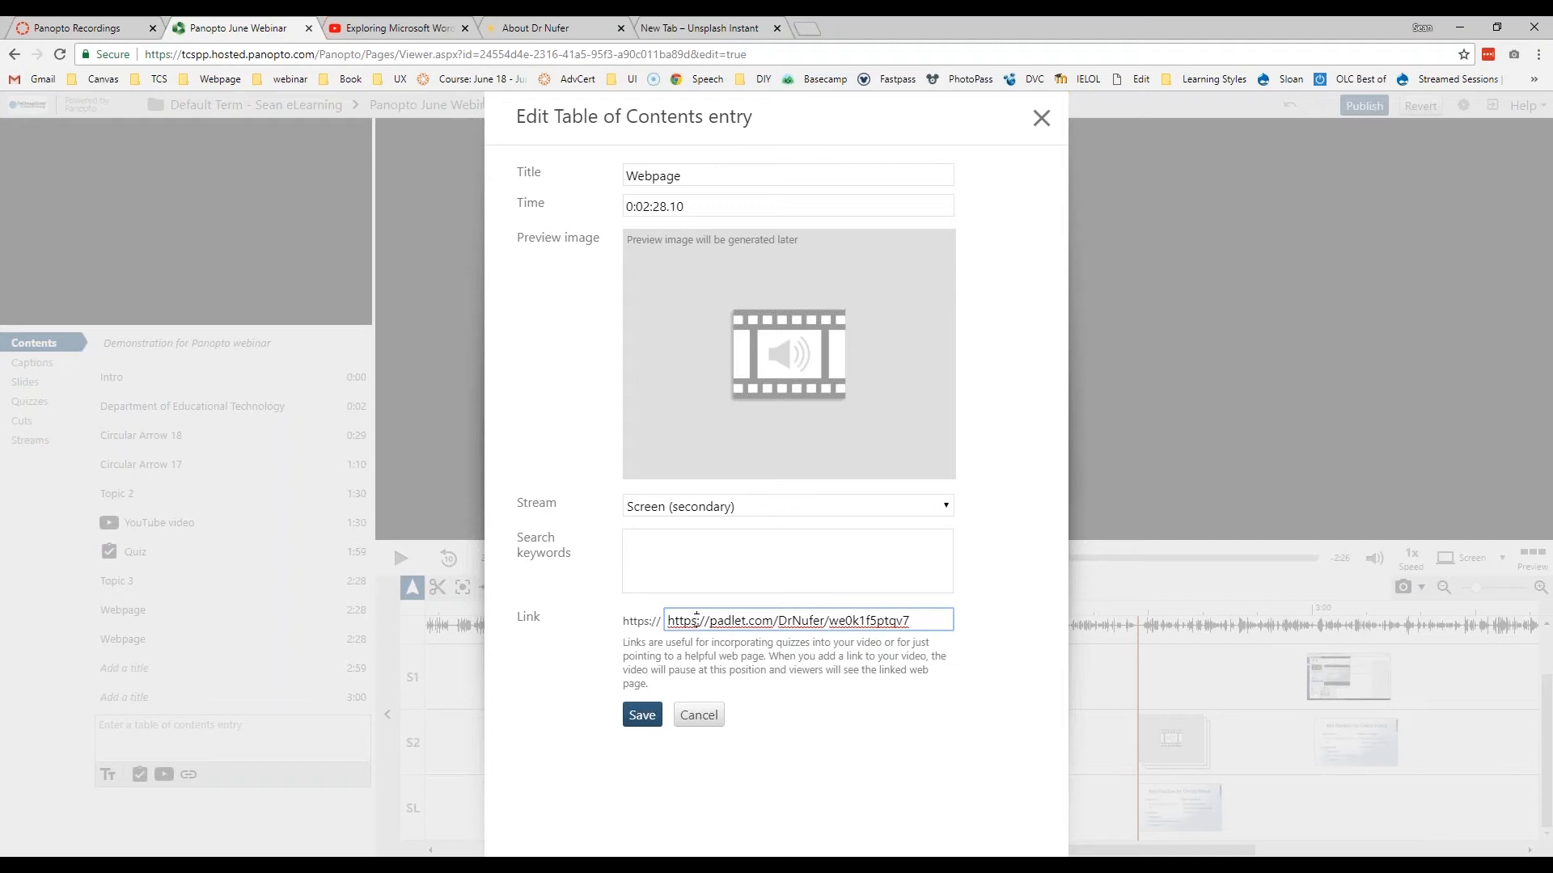
drag(696, 621, 666, 621)
drag(697, 621, 689, 621)
click(692, 623)
double_click(692, 622)
drag(623, 622, 649, 621)
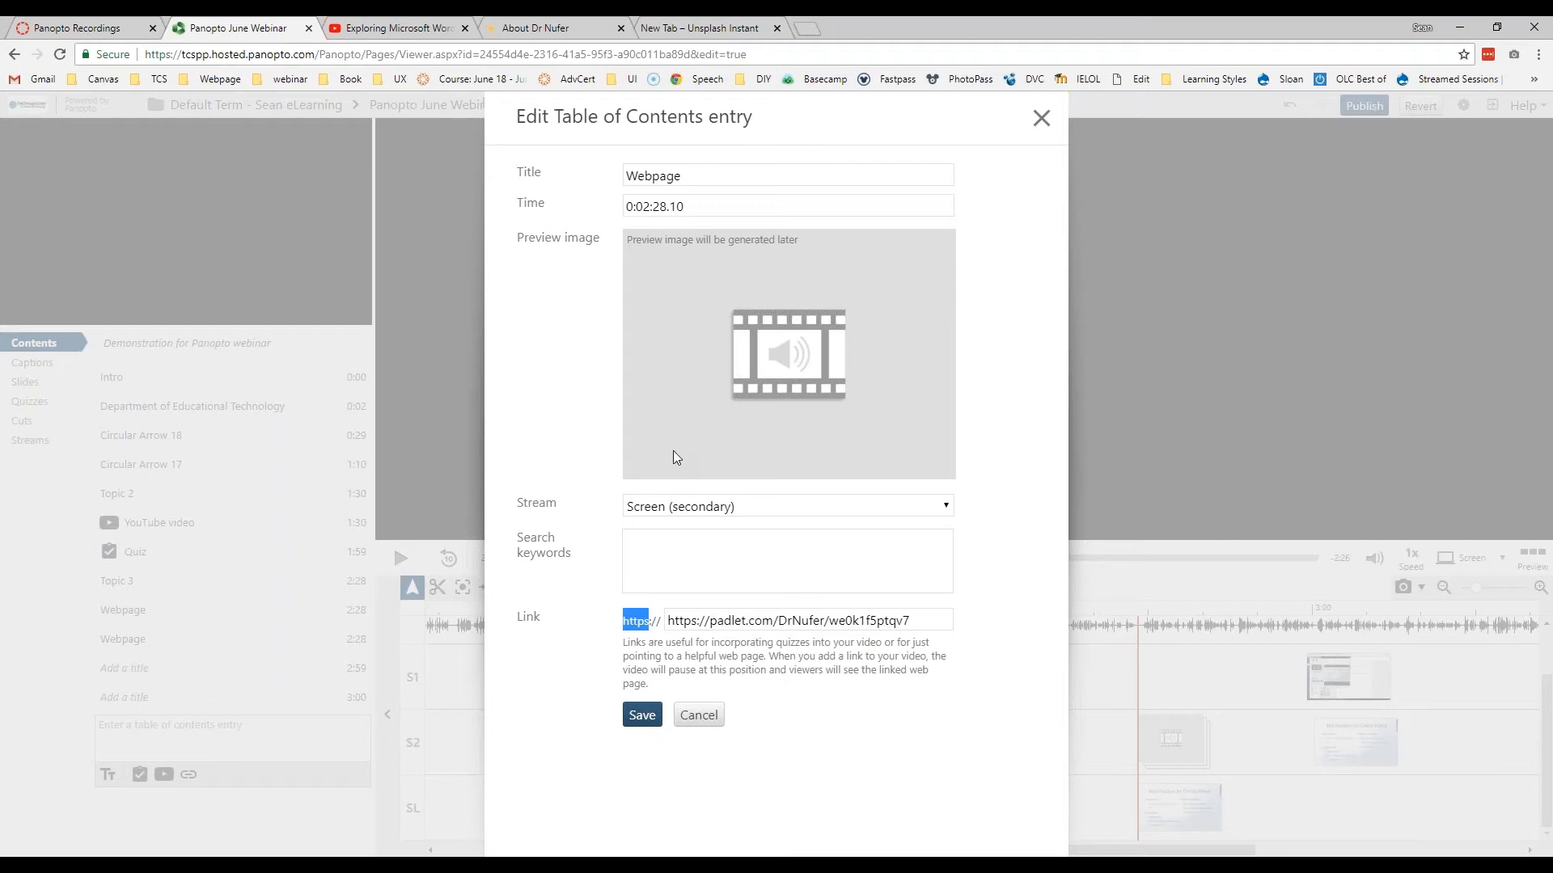
Step: Enter "padlet" as the search keyword for the webpage entry and save it
click(683, 546)
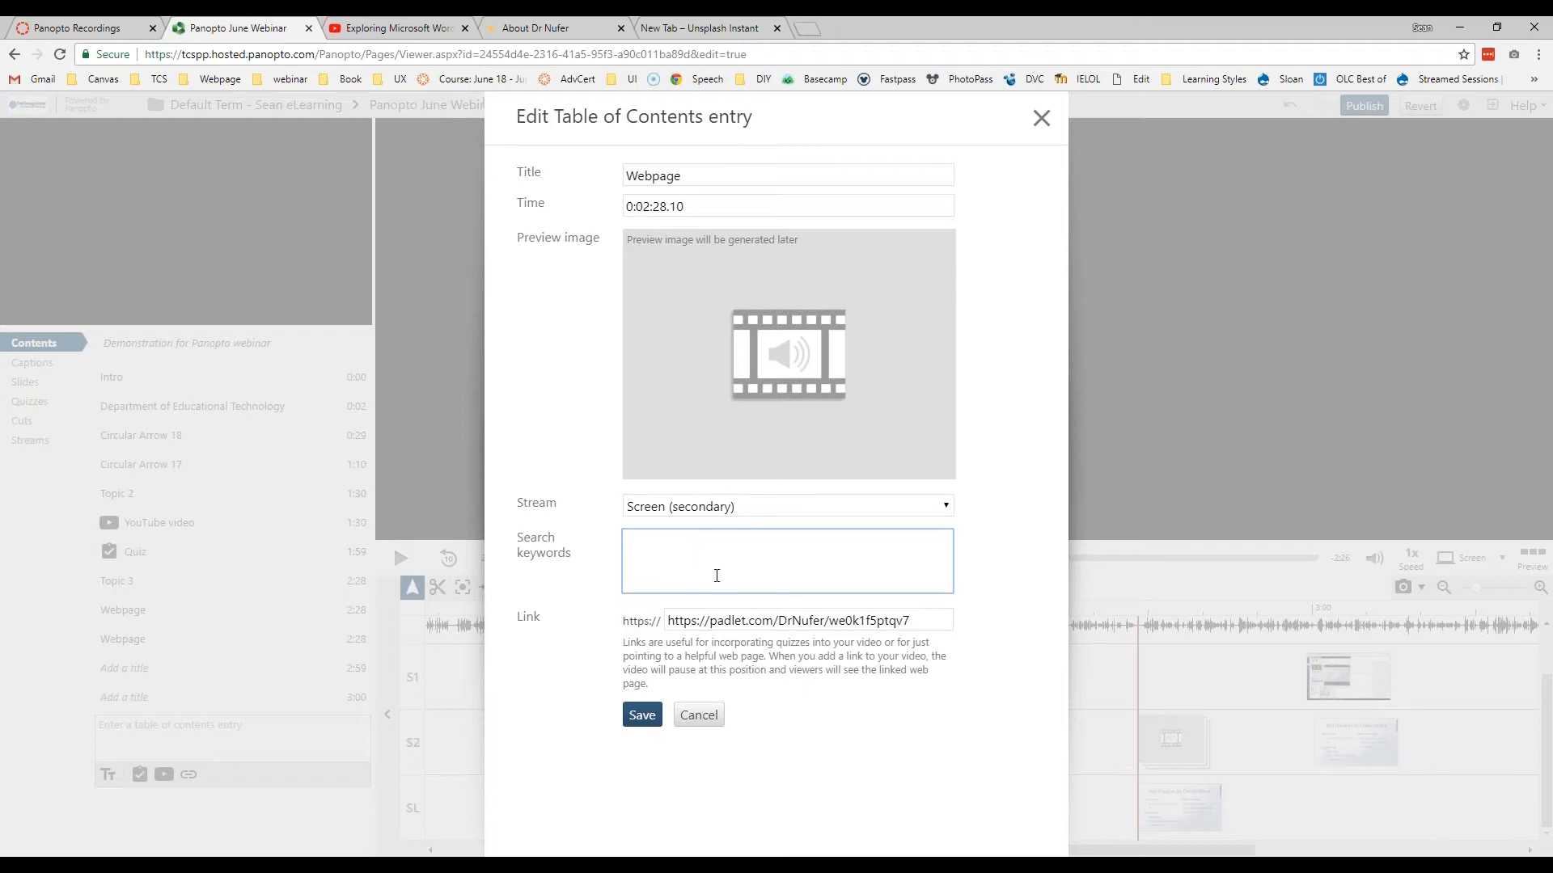
text(padlet)
click(642, 715)
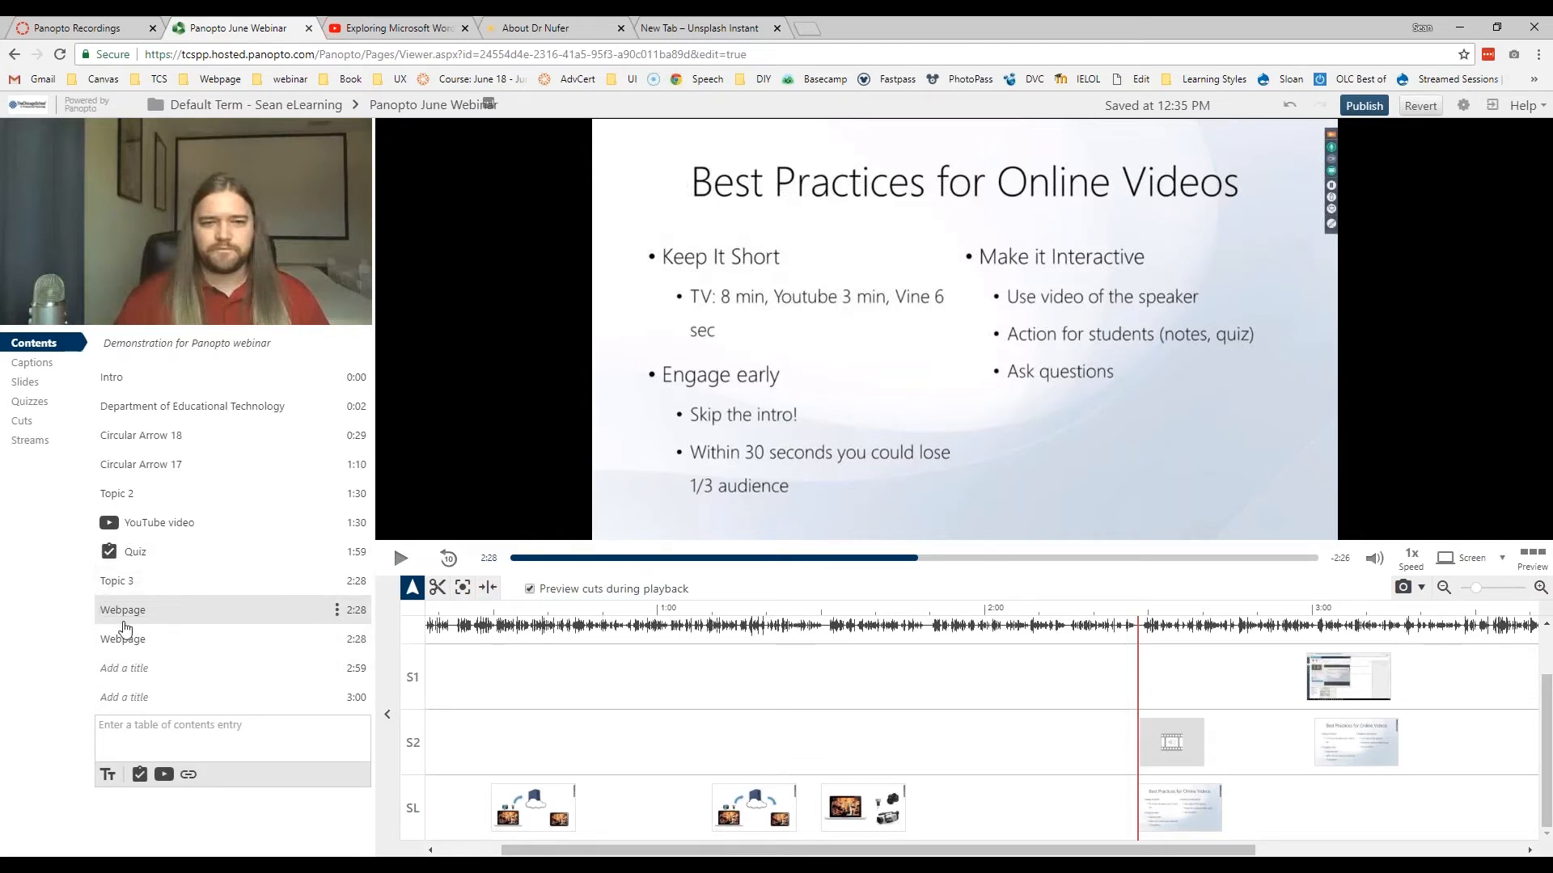
Step: Rename the first Webpage entry at 2:28 as "Padlet" and delete the duplicate Webpage entry below it
click(123, 621)
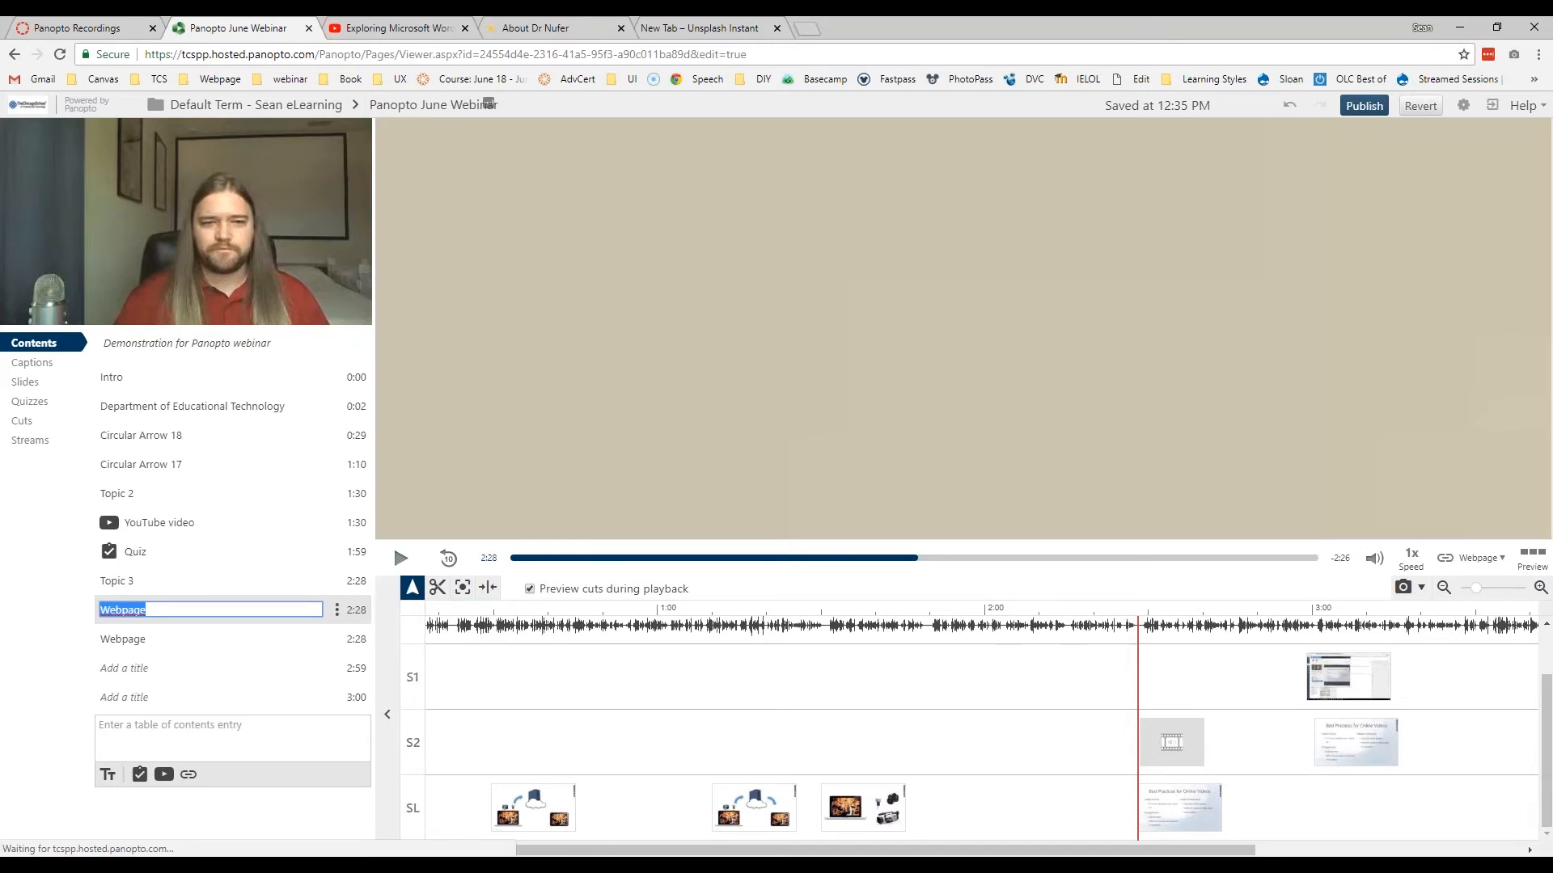
text(Padlet)
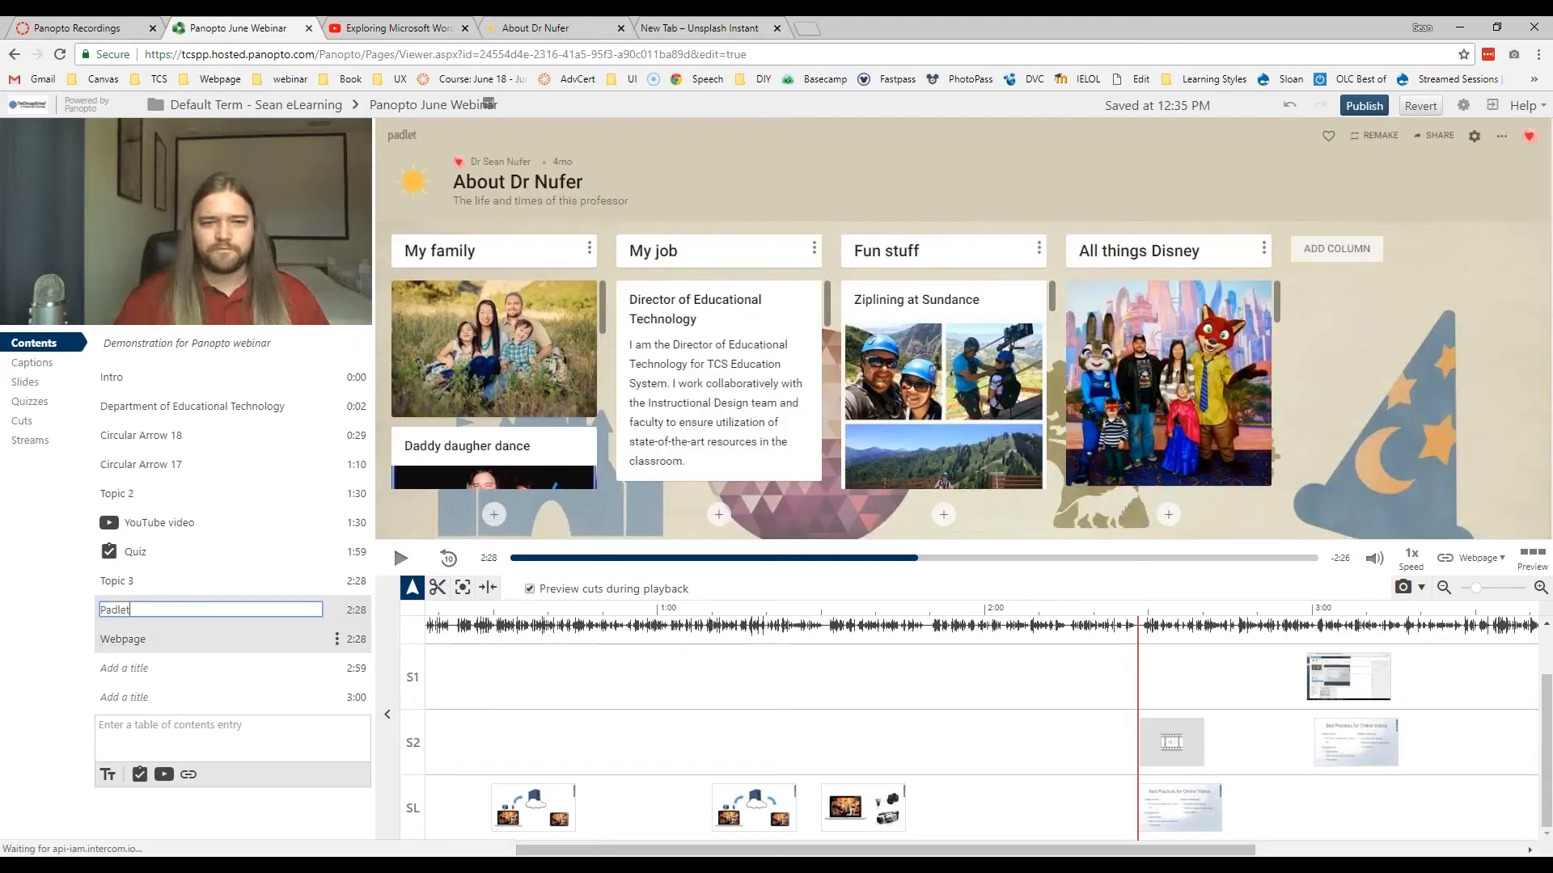
click(336, 639)
click(317, 691)
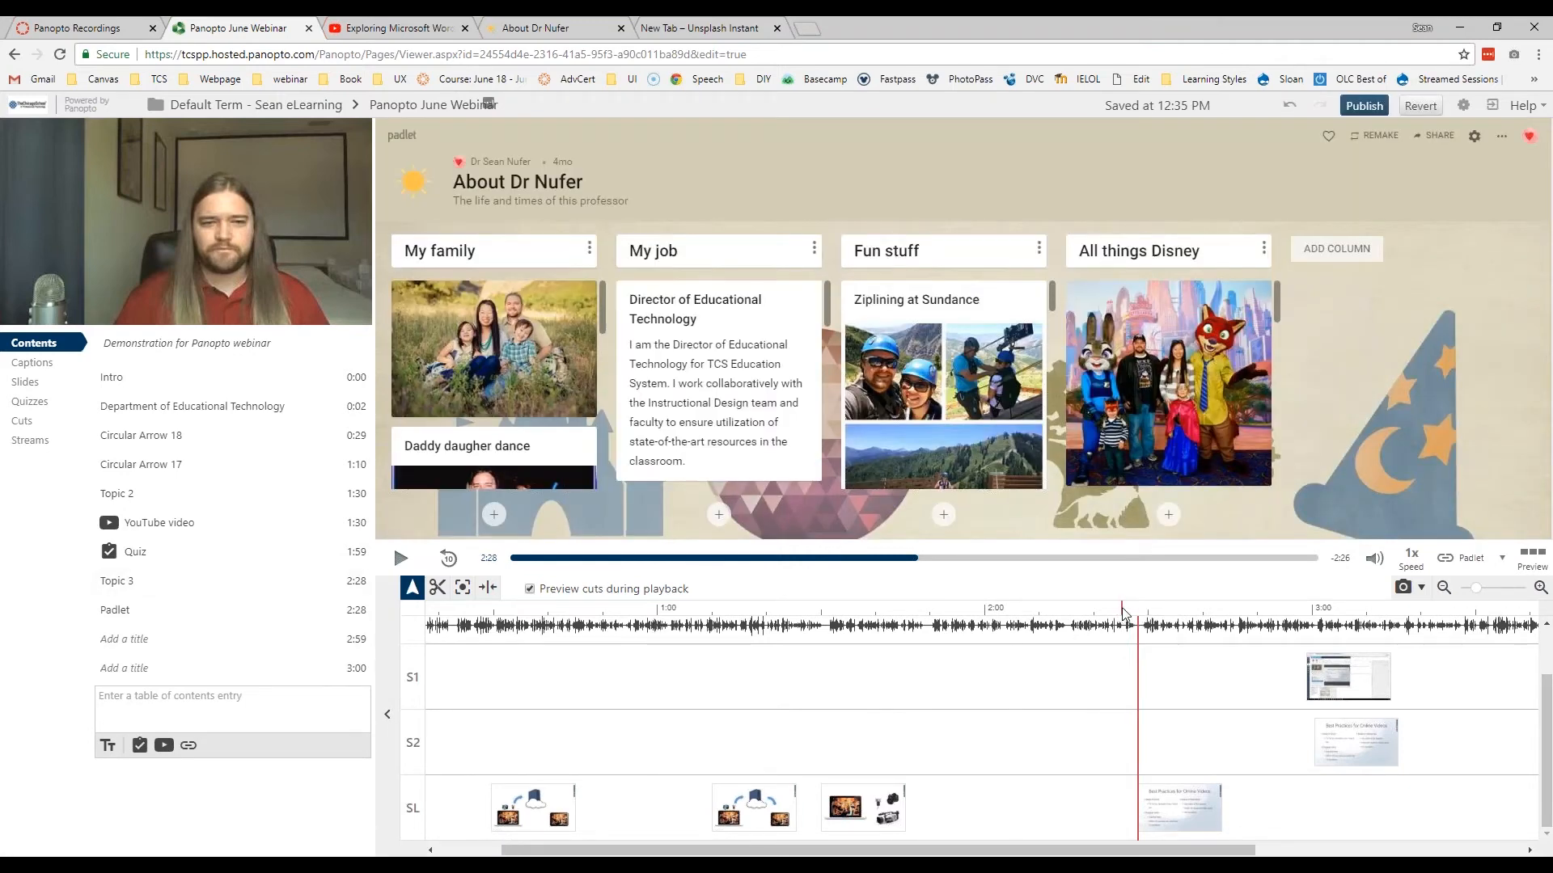
Step: Play the recording from just before the Padlet entry and look through the embedded page's My job column
click(1122, 615)
click(401, 559)
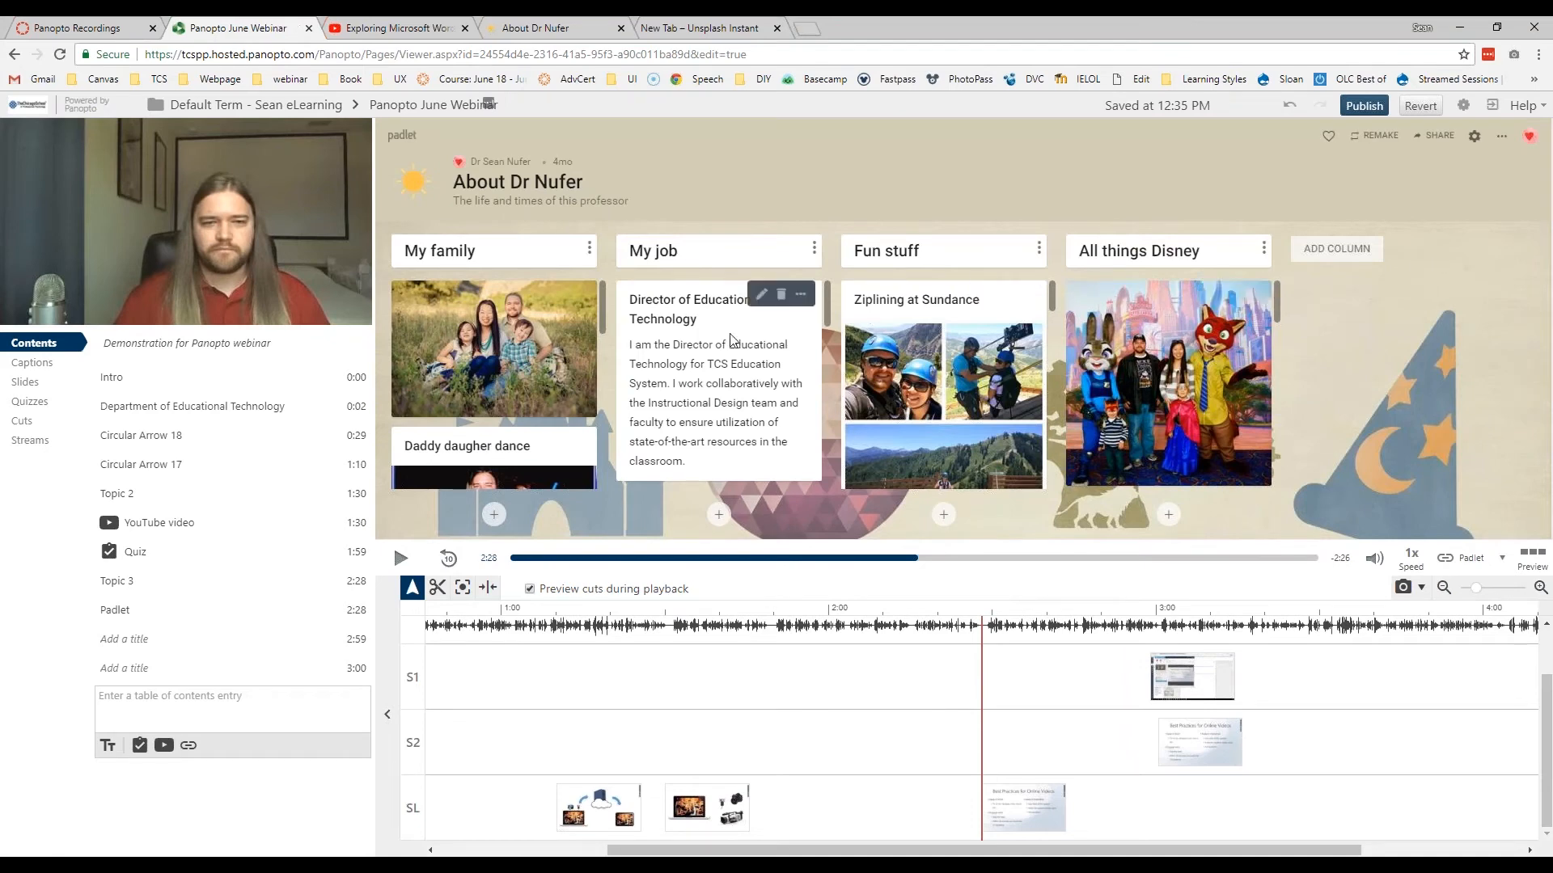
scroll(727, 345, down, 2)
scroll(725, 349, down, 5)
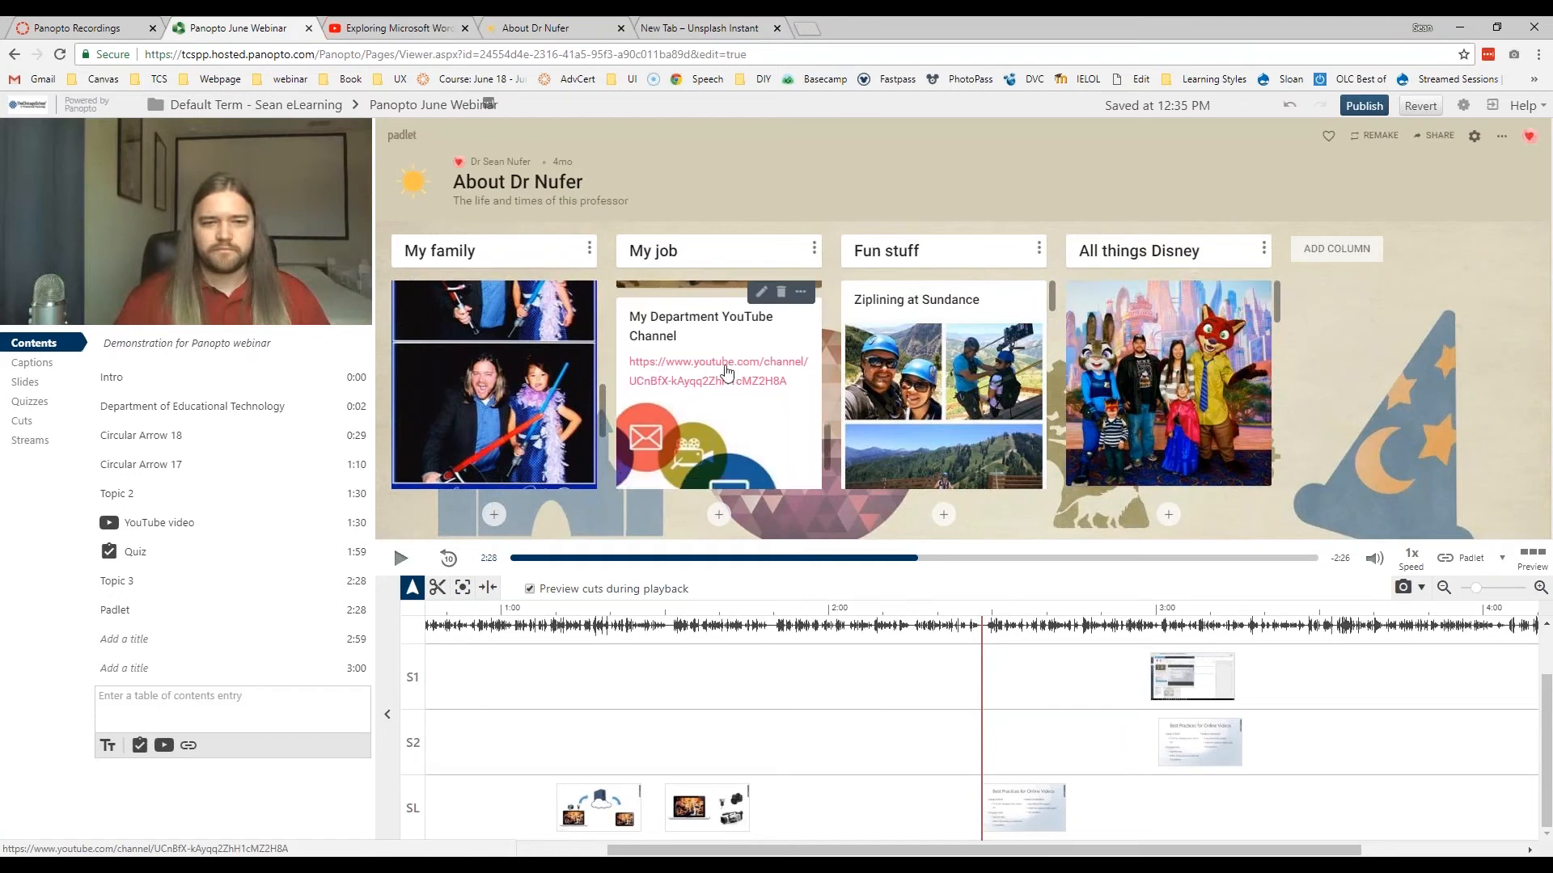
Step: Open the department YouTube channel link from the embedded Padlet page, close it, and resume the recording
click(726, 372)
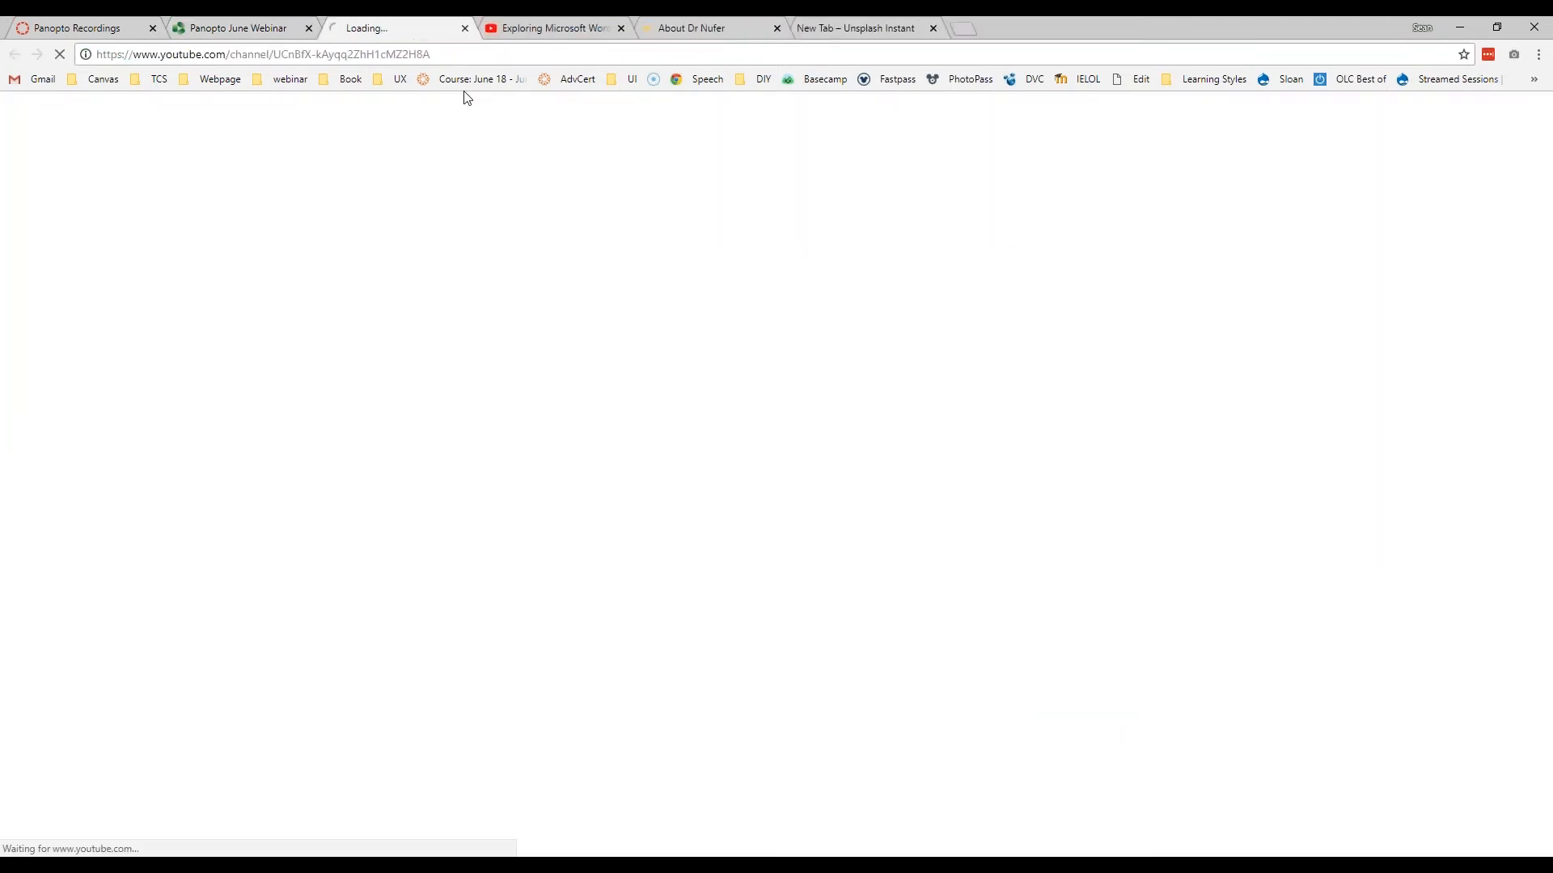
click(466, 28)
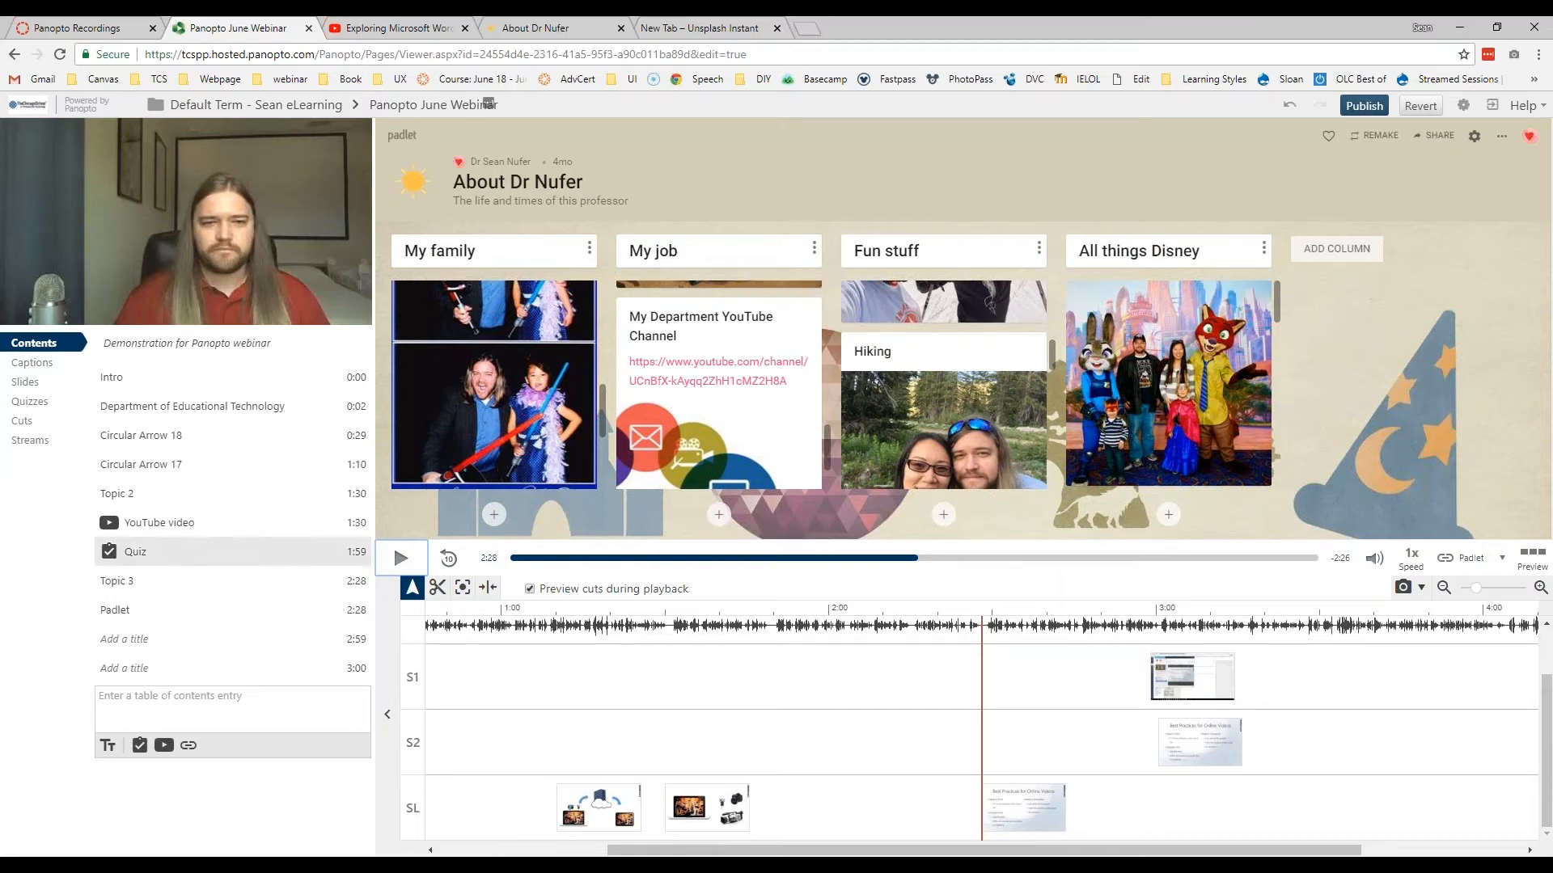
click(396, 560)
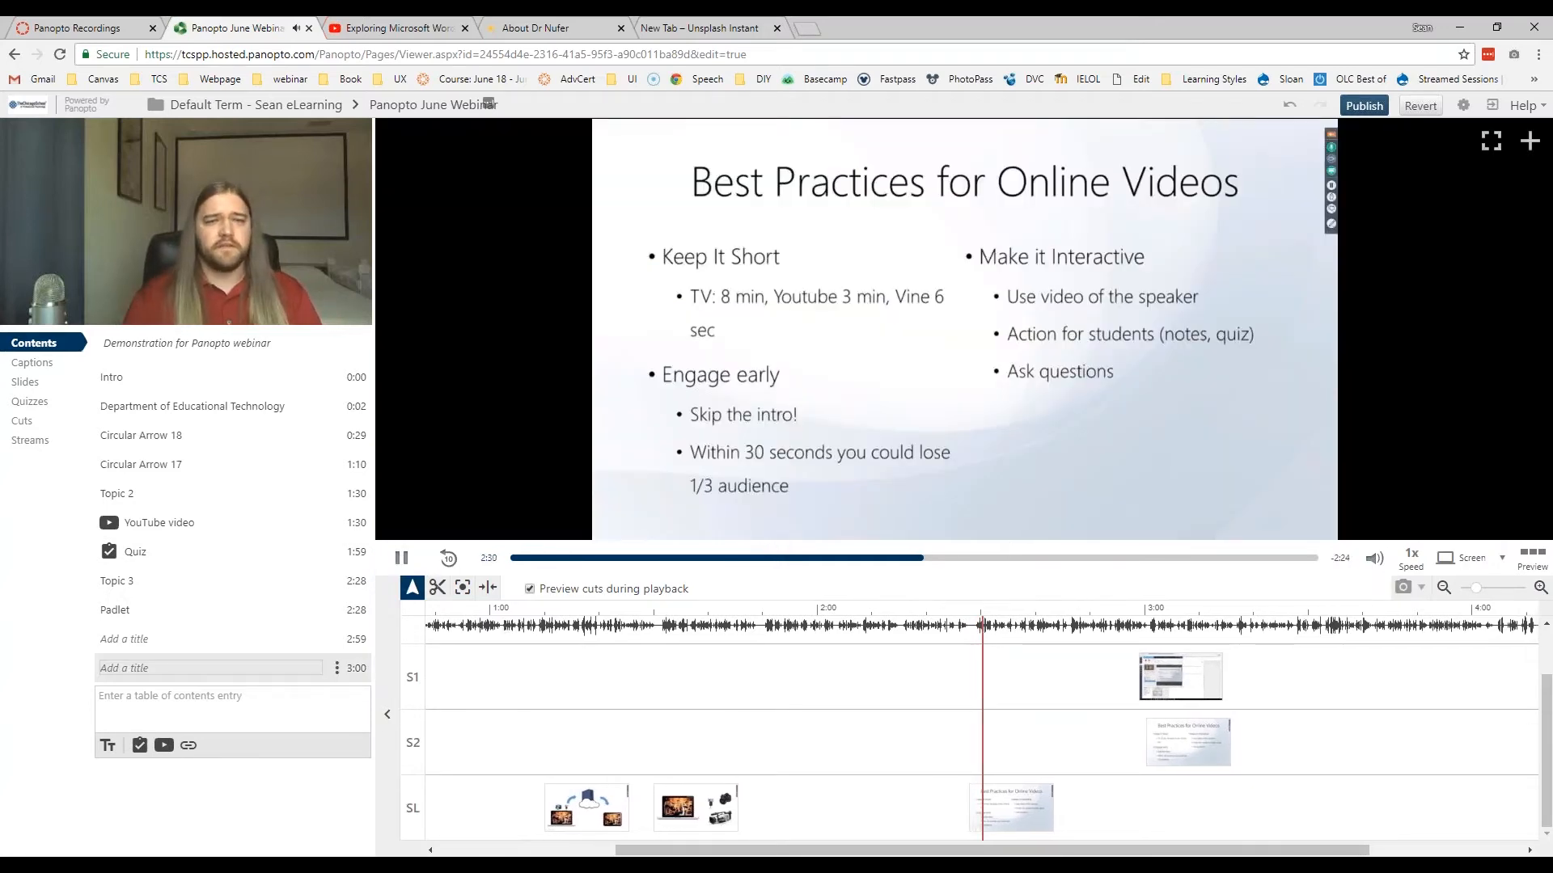
Step: Pause playback and move the playhead to 4:44, near the end of the recording
click(400, 558)
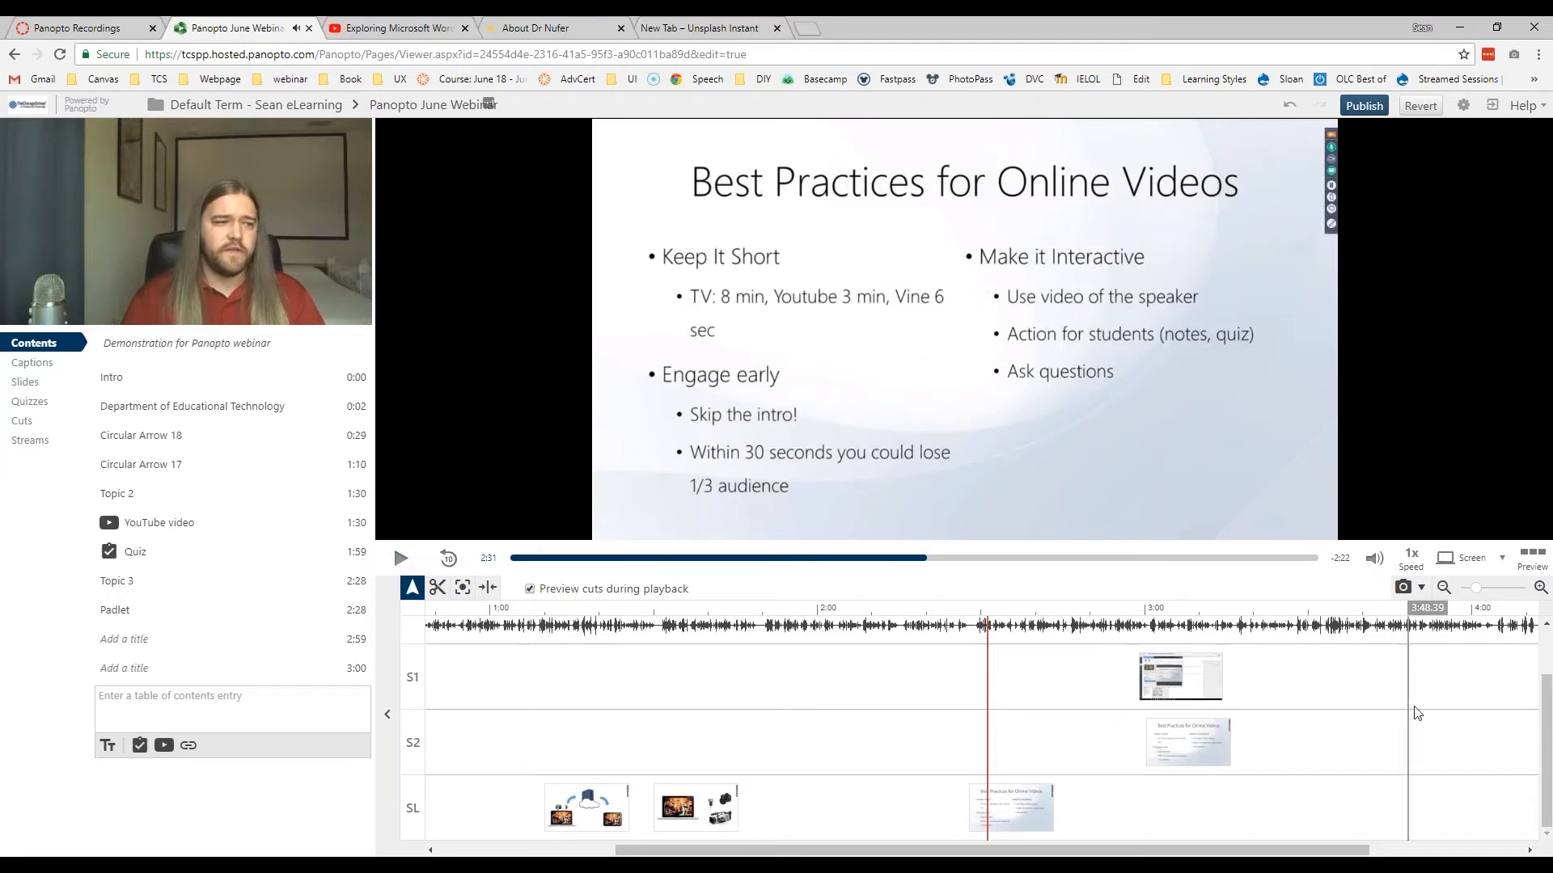
scroll(1026, 676, right, 5)
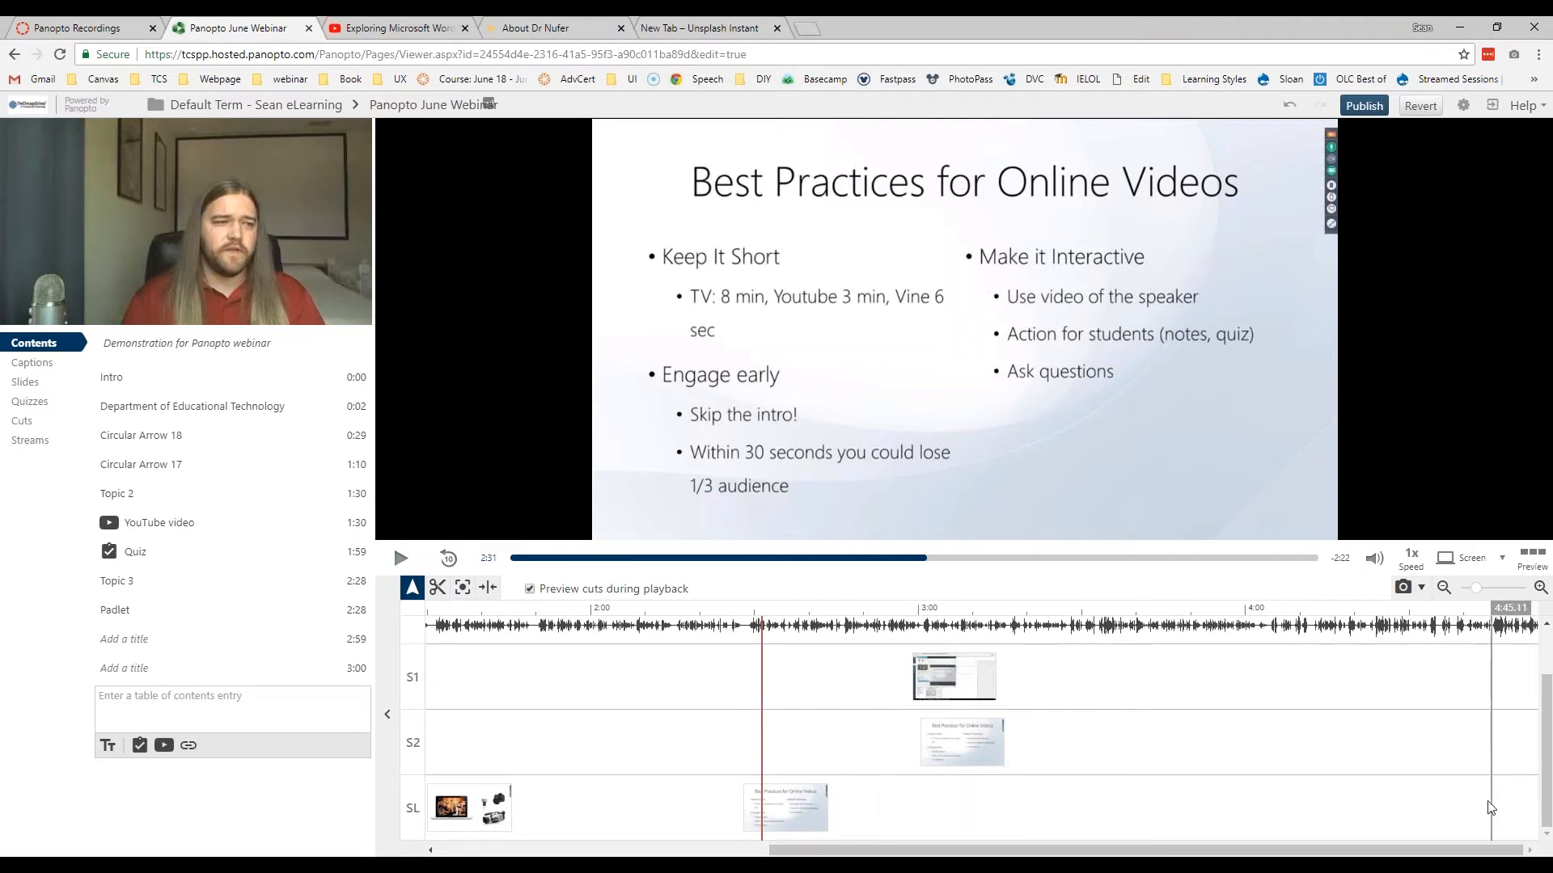
click(1523, 682)
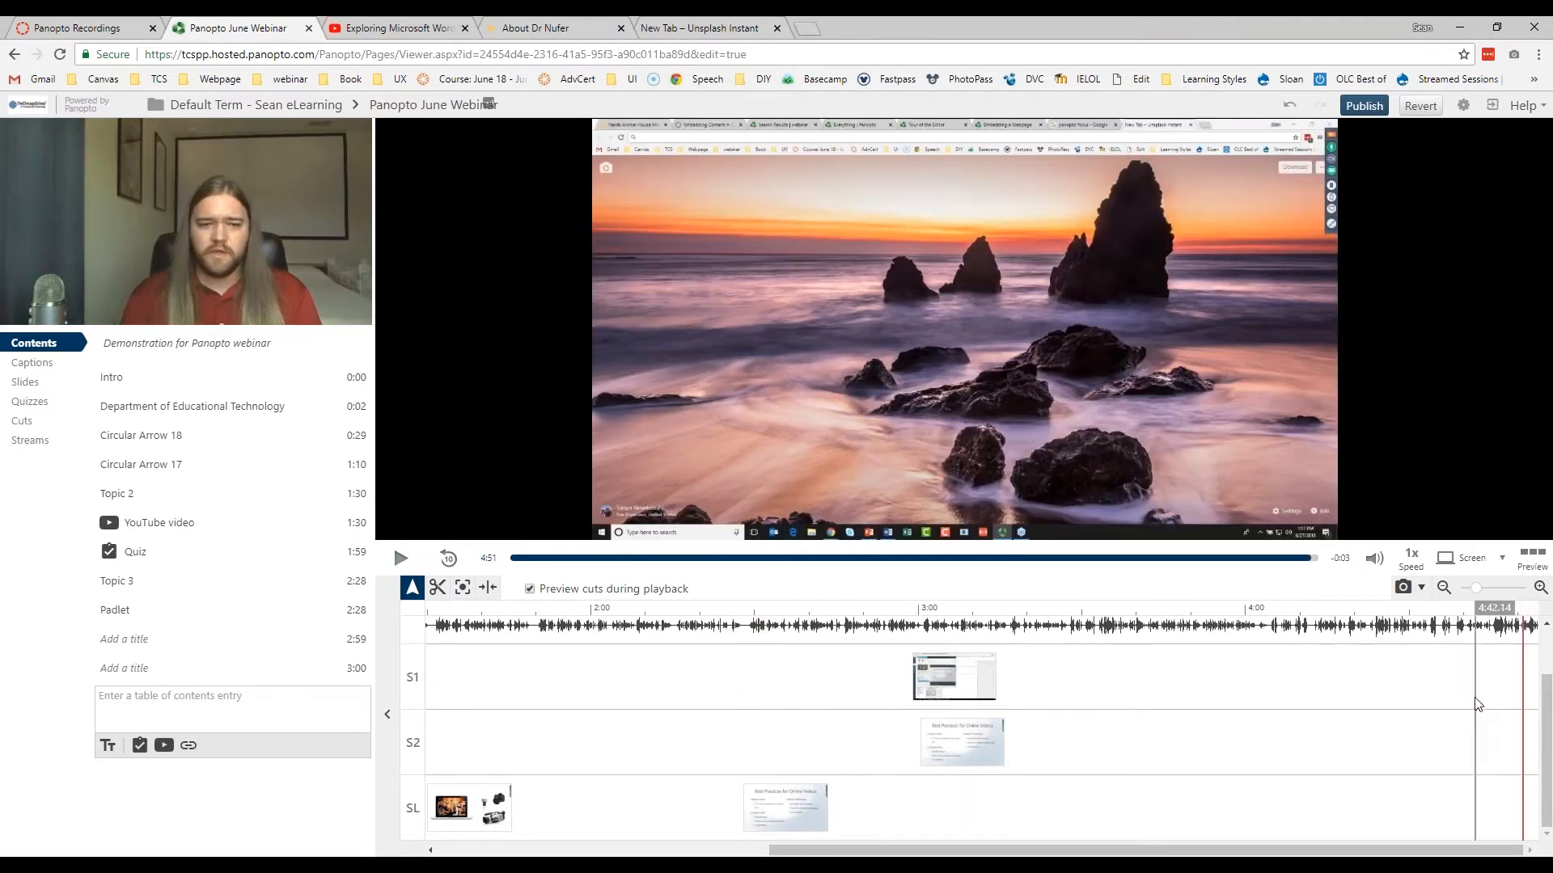
click(1485, 744)
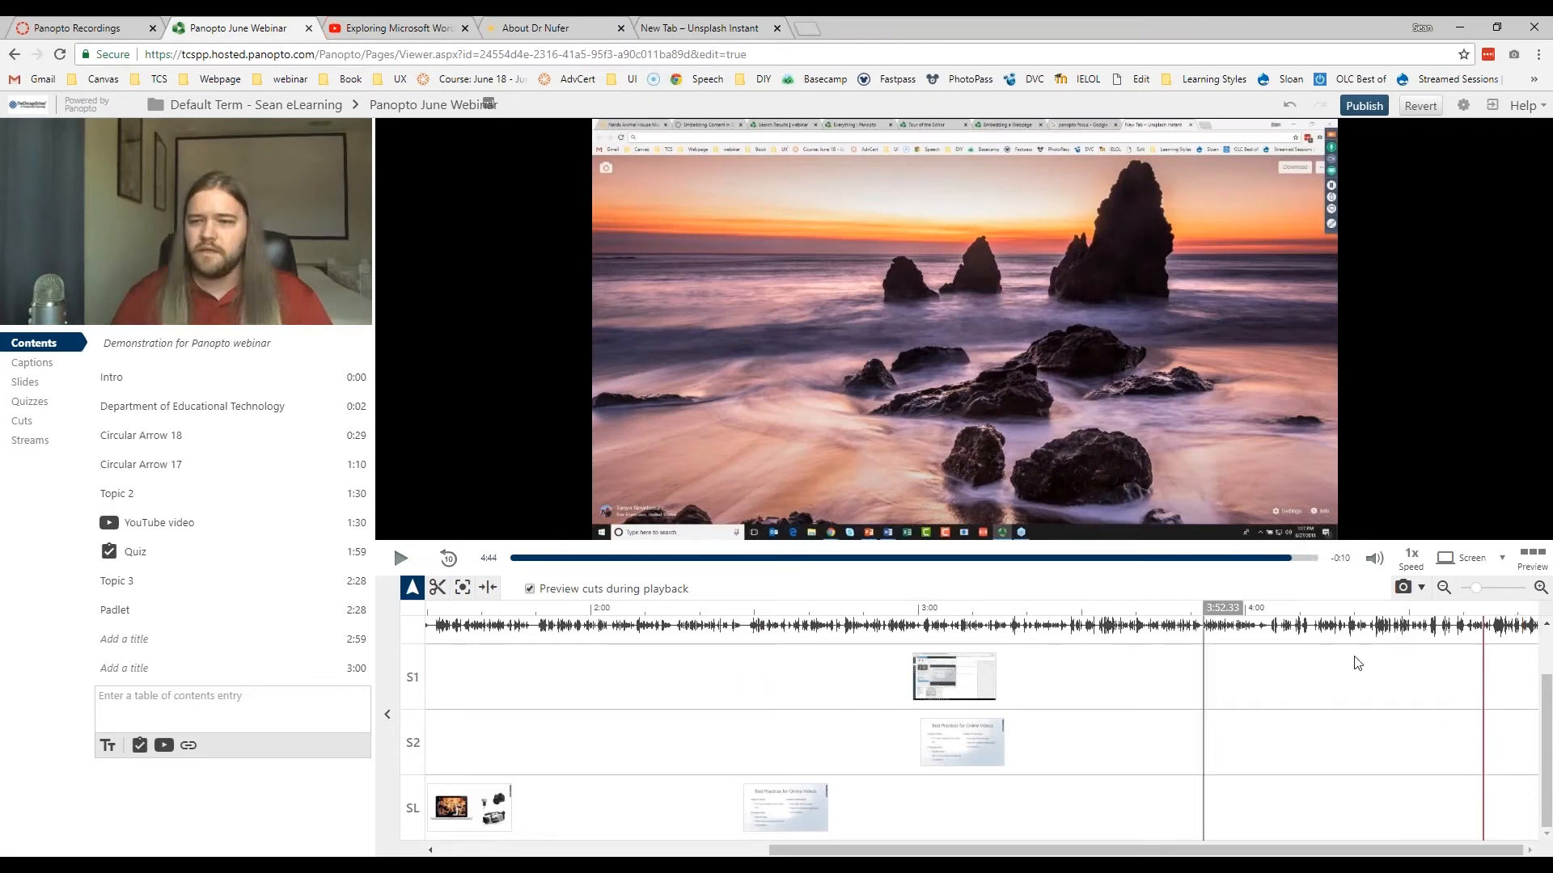
Step: Compare the secondary streams at 4:44 by switching between the two Screen views and the Slides view
click(1463, 558)
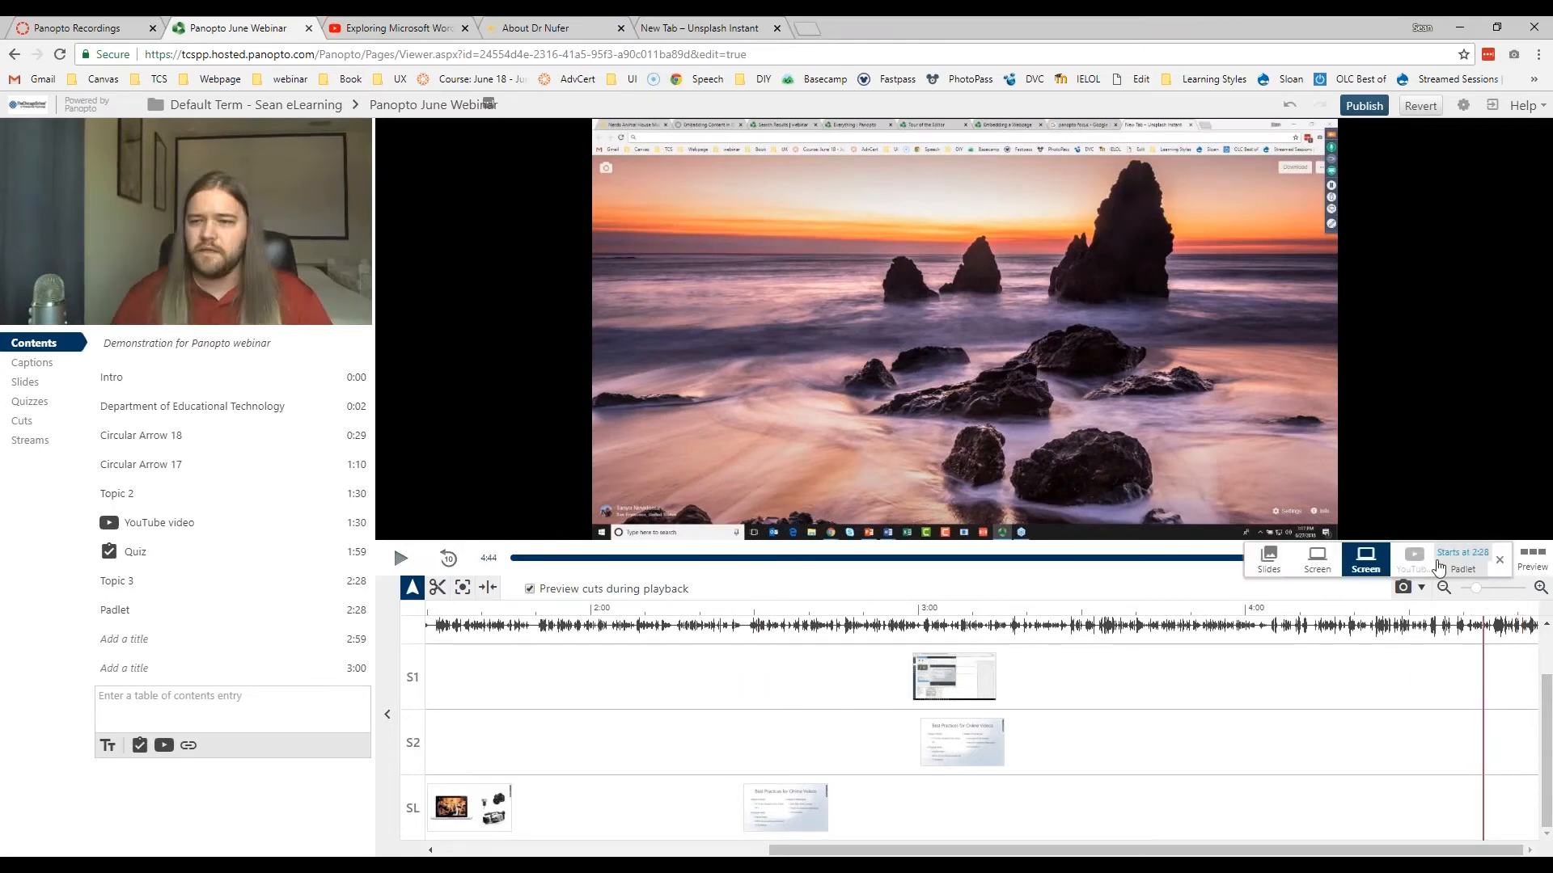
click(1318, 565)
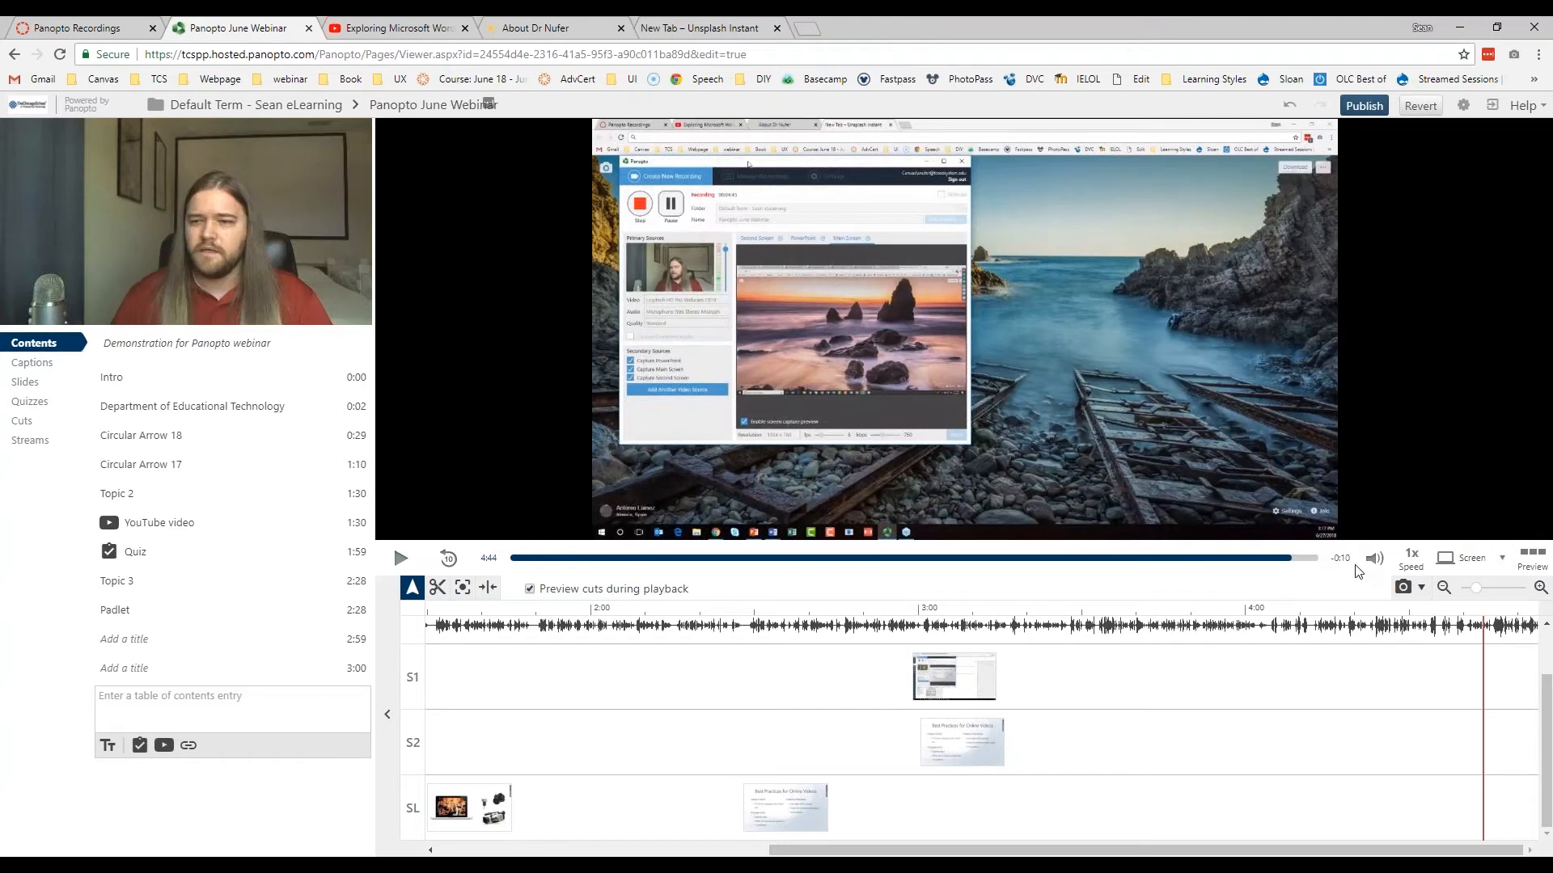
click(1476, 558)
click(1367, 559)
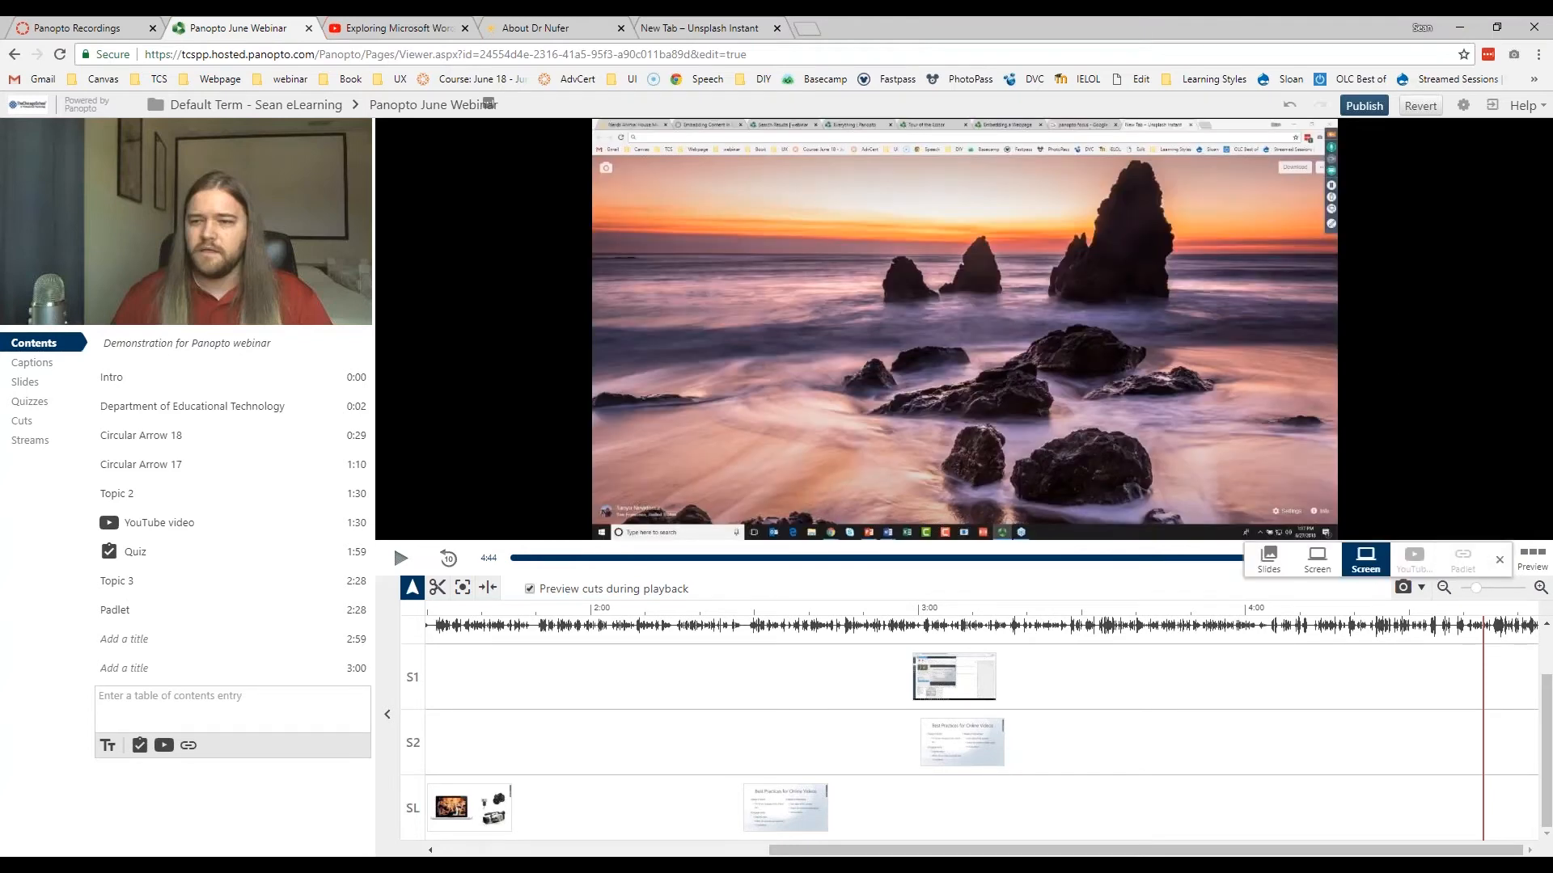
click(1269, 560)
click(1462, 559)
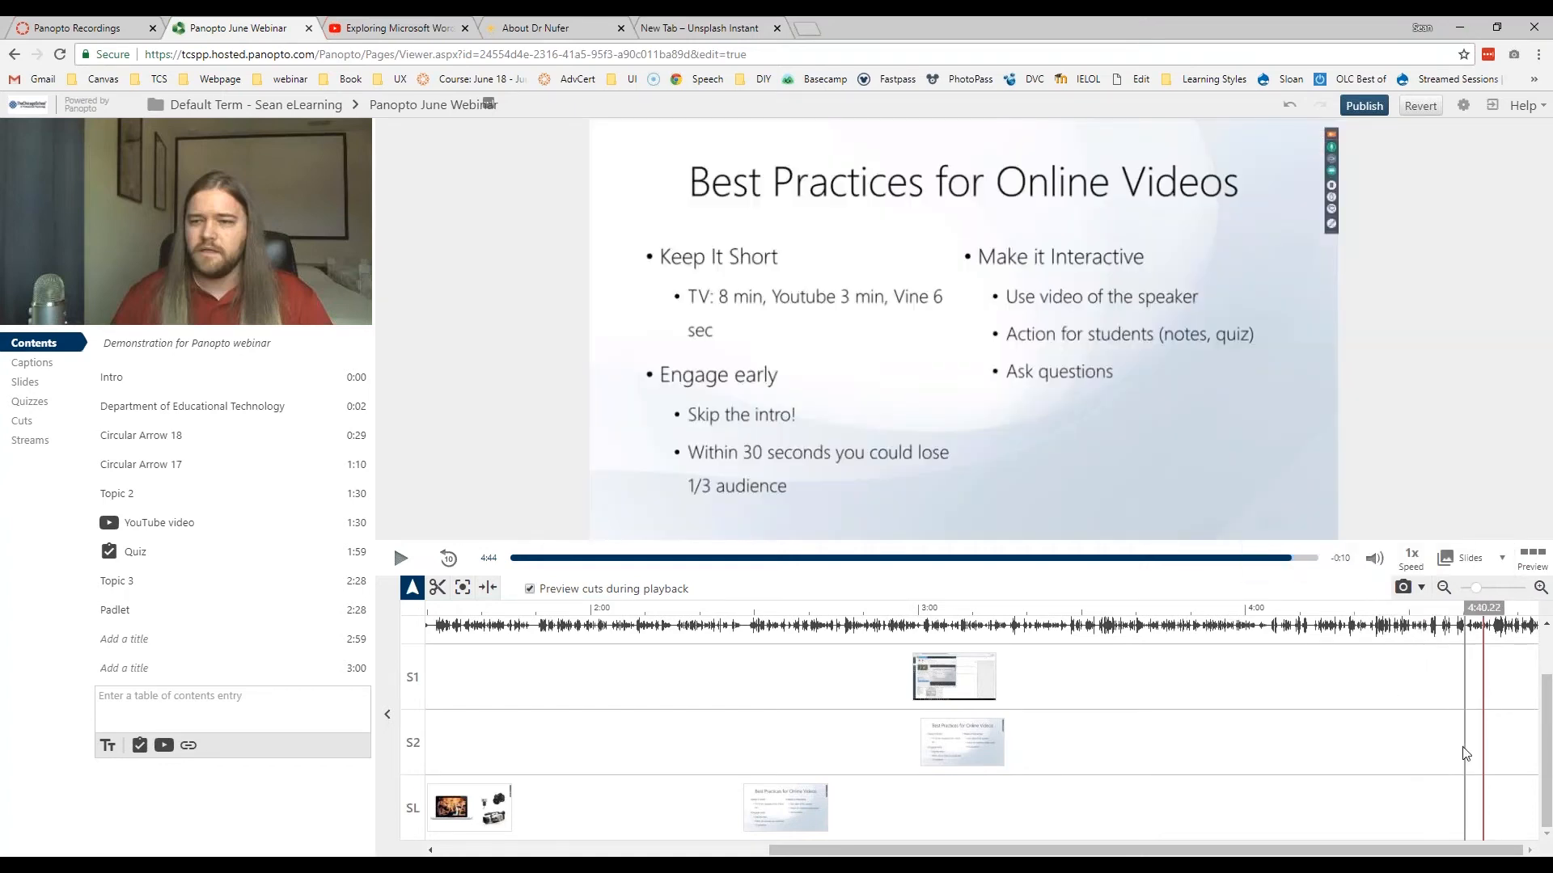
click(1482, 566)
Step: Cut individual stream segments near the end: S2 up to 4:39, and S1 from 4:39 to 4:49
click(463, 585)
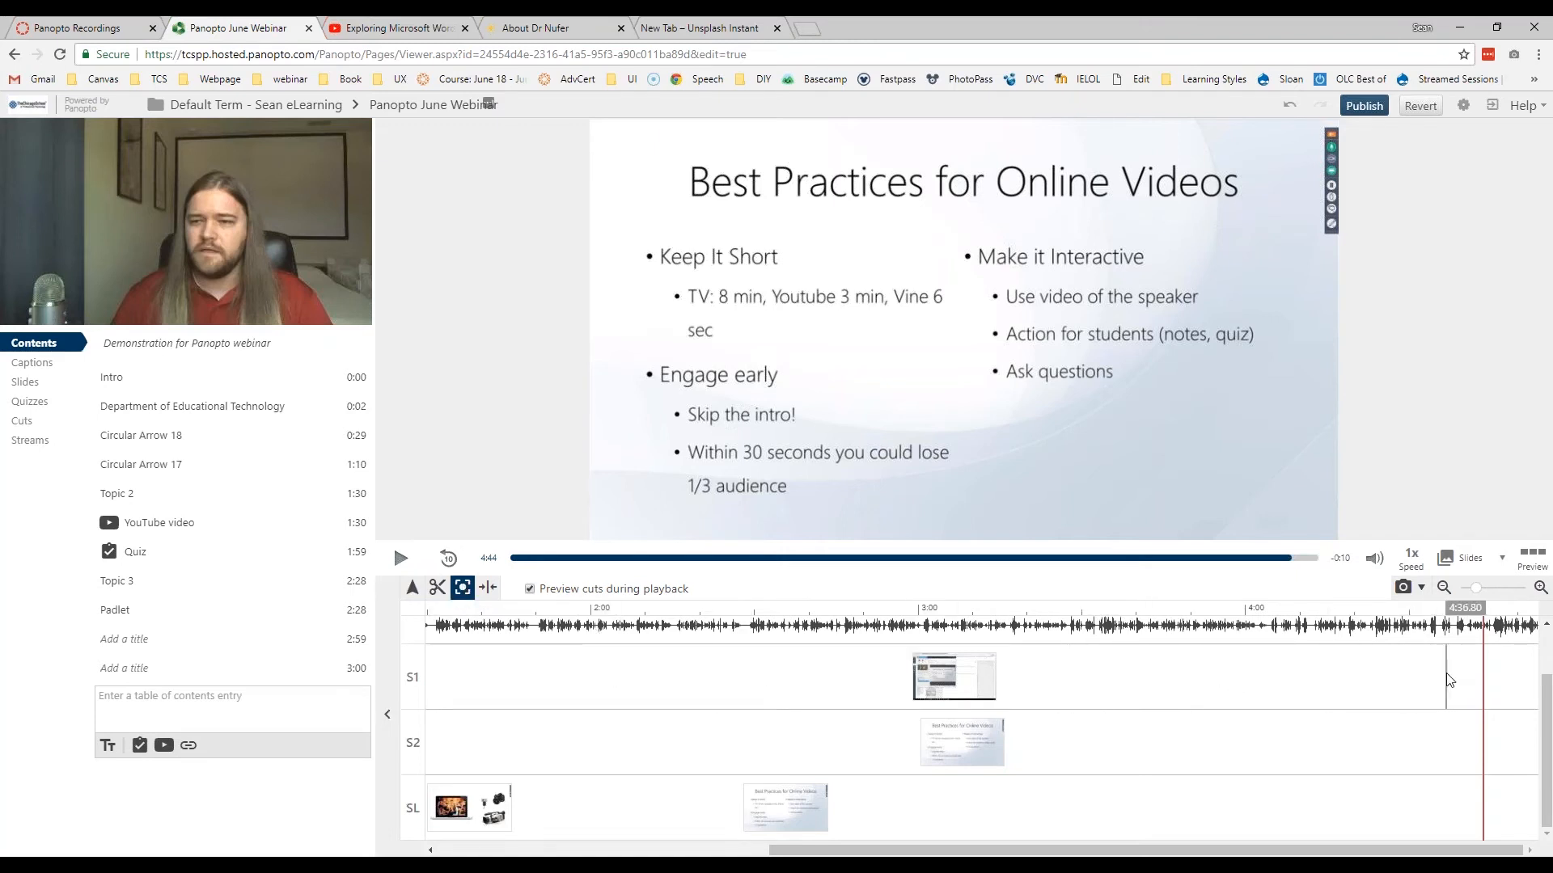
click(1392, 685)
drag(1394, 686, 1462, 687)
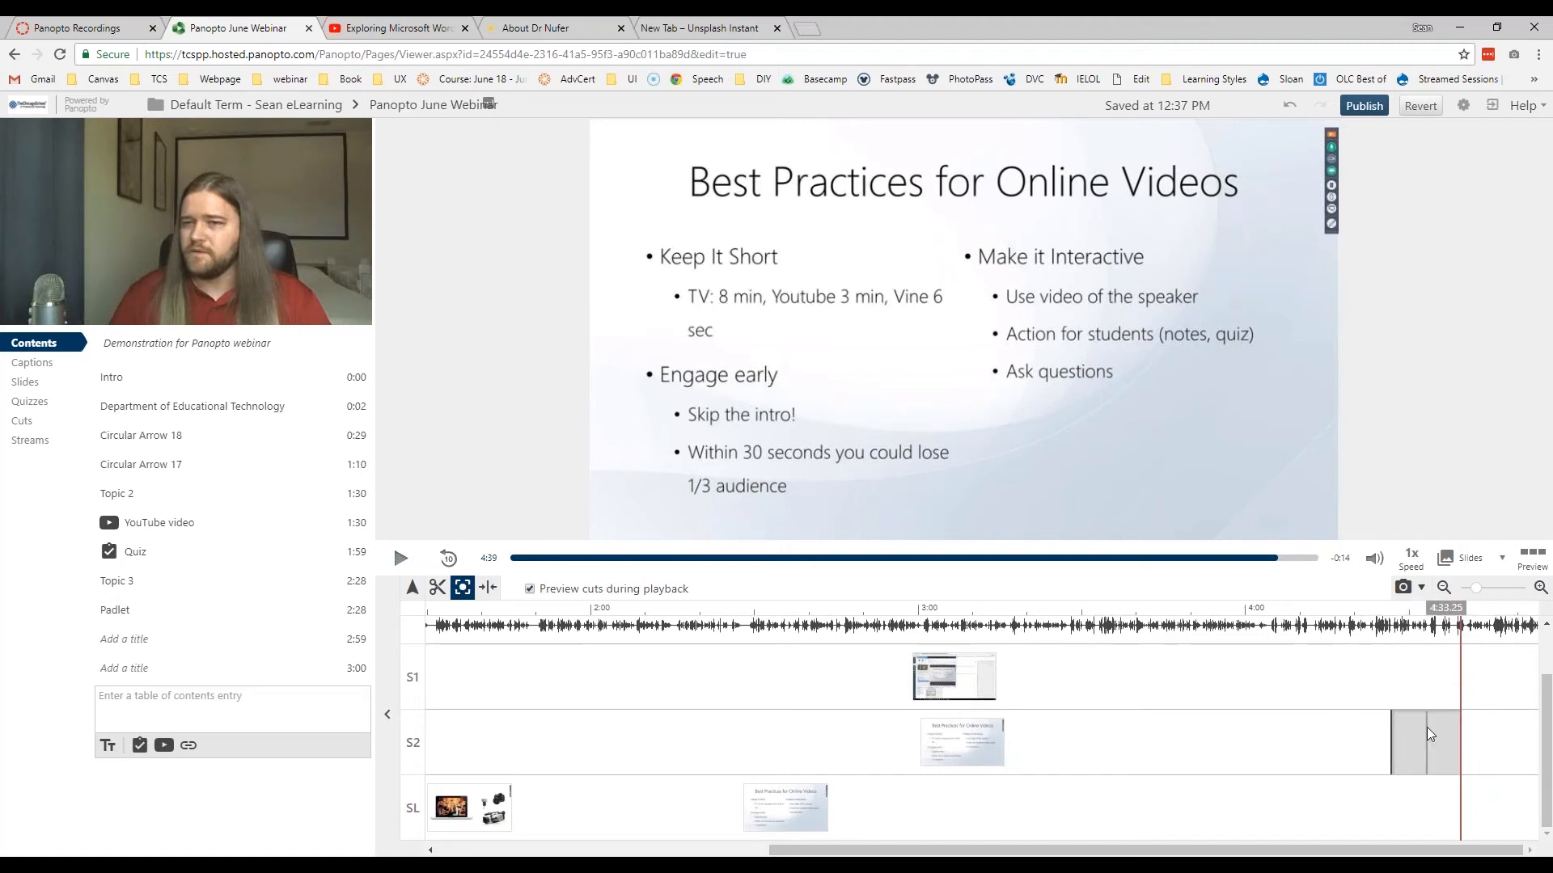
drag(1462, 730, 1509, 743)
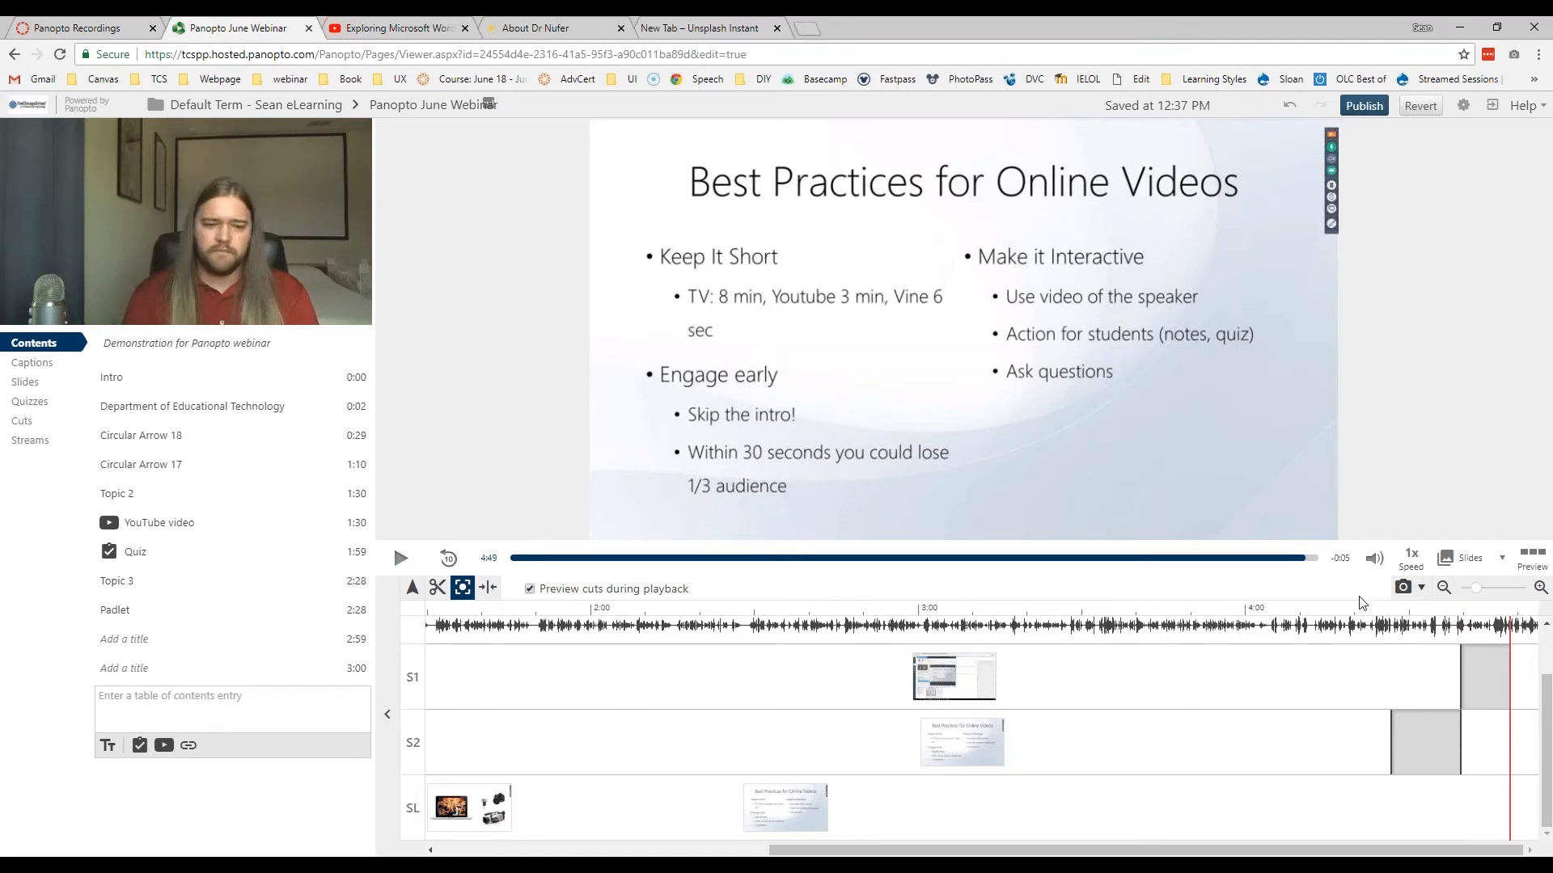
Step: Play the recording from 4:17 with the first Screen stream chosen to check the stream cuts
click(1336, 612)
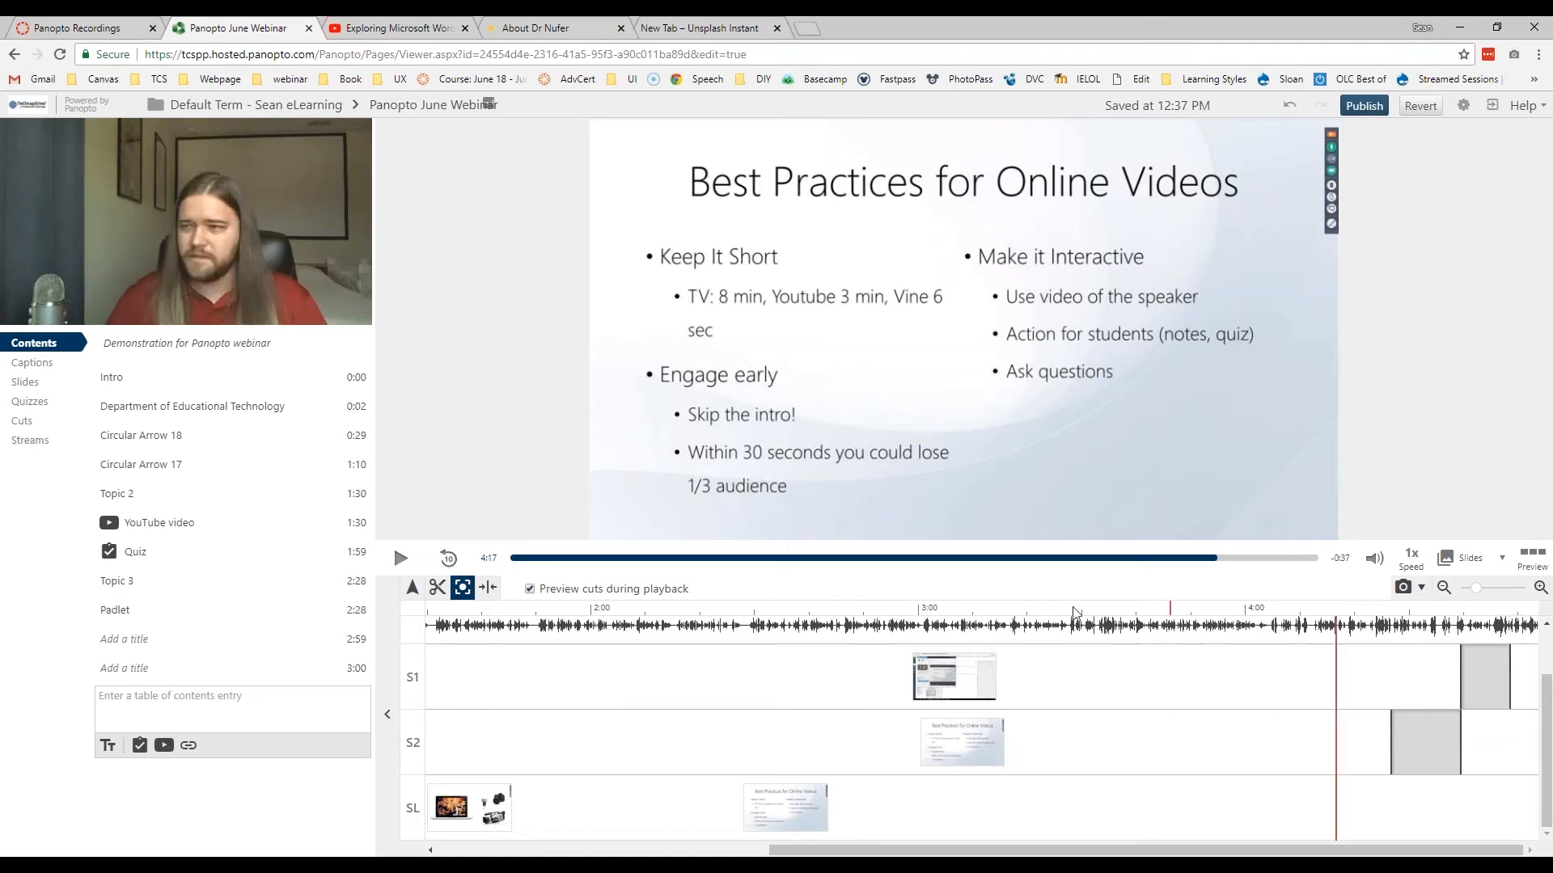
click(401, 559)
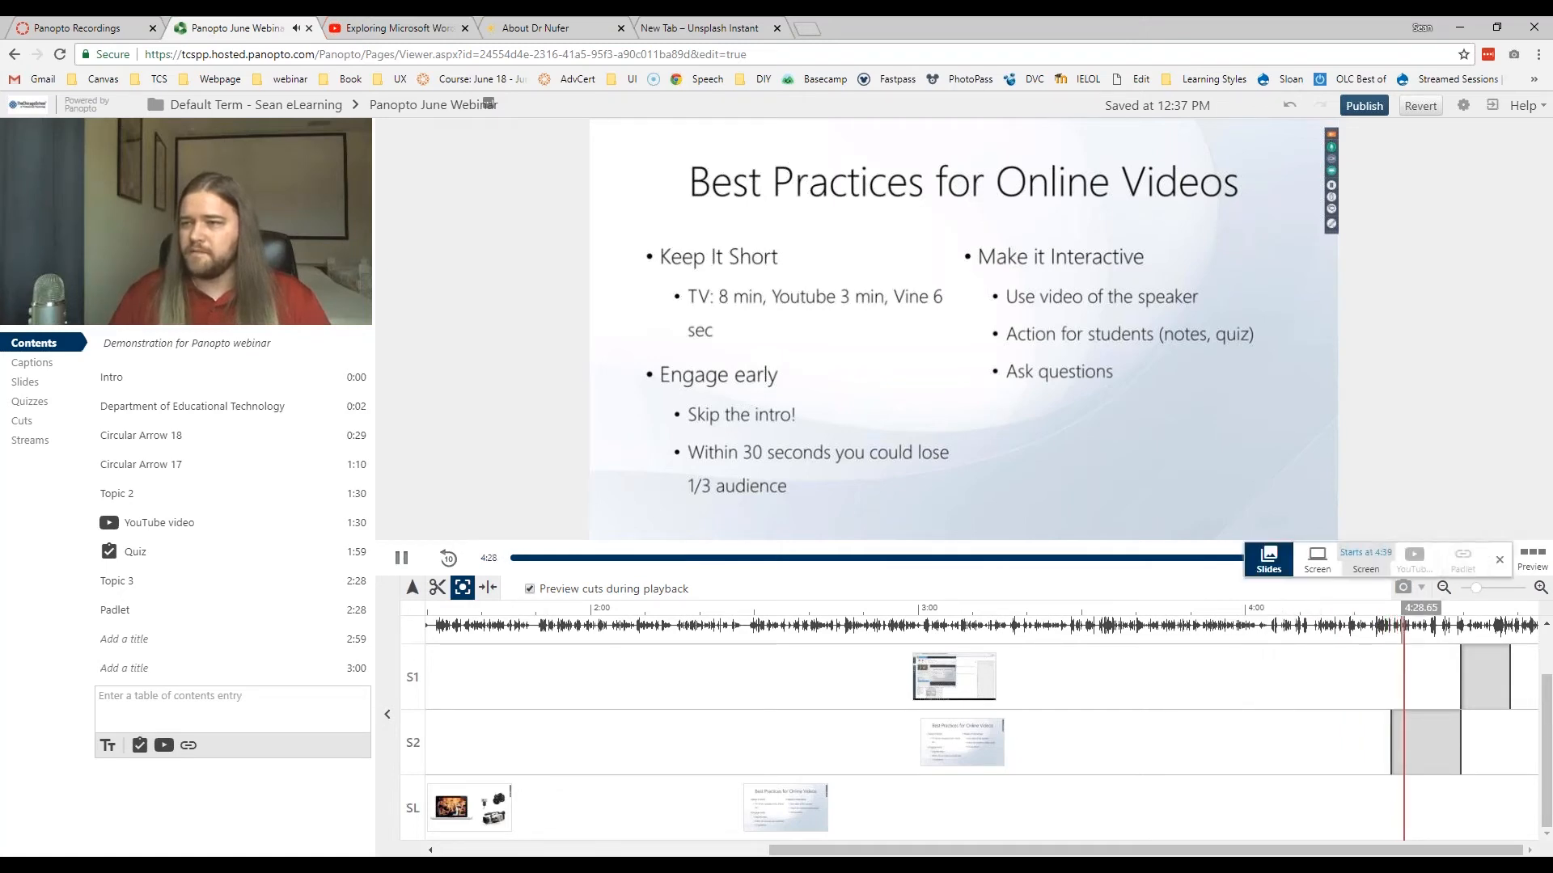
click(1318, 562)
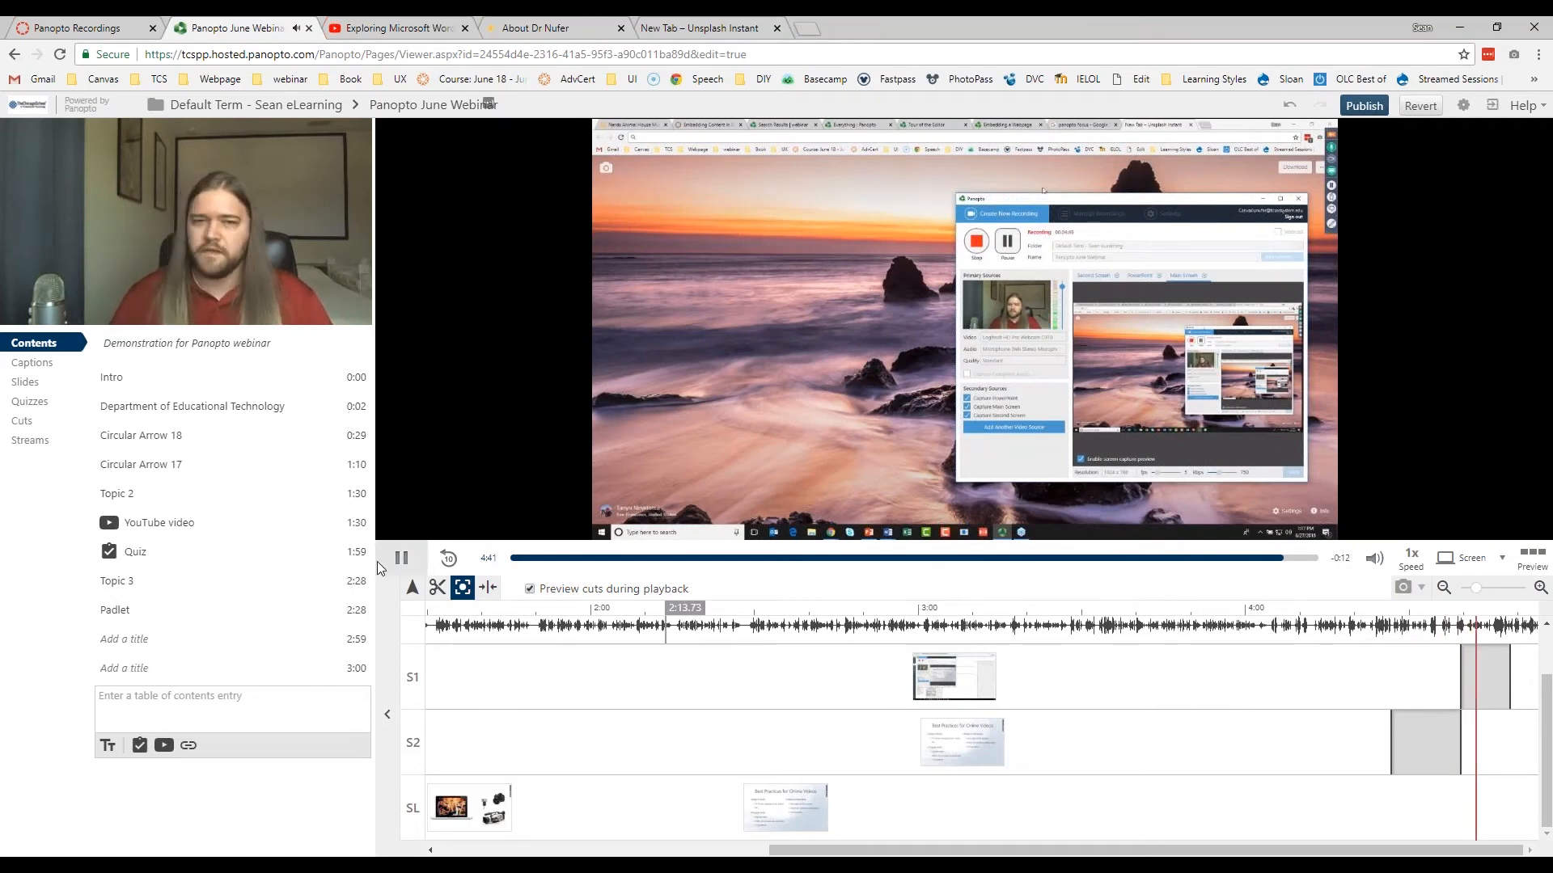
Step: Return to the selection tool and review the switch between streams by scrubbing and playing between 4:34 and 4:41
click(1442, 615)
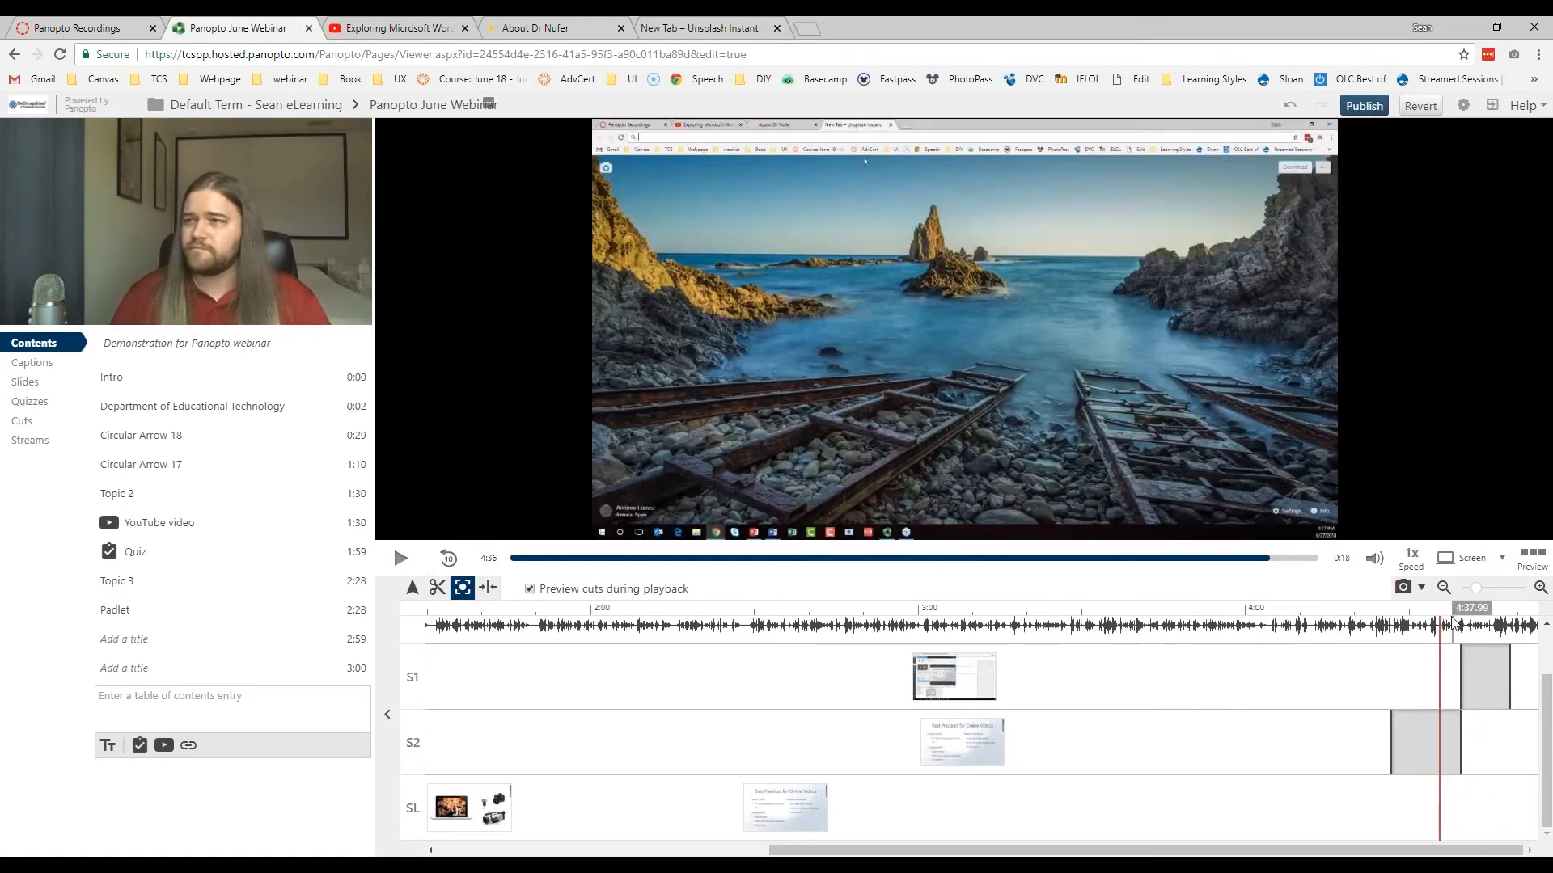
click(412, 588)
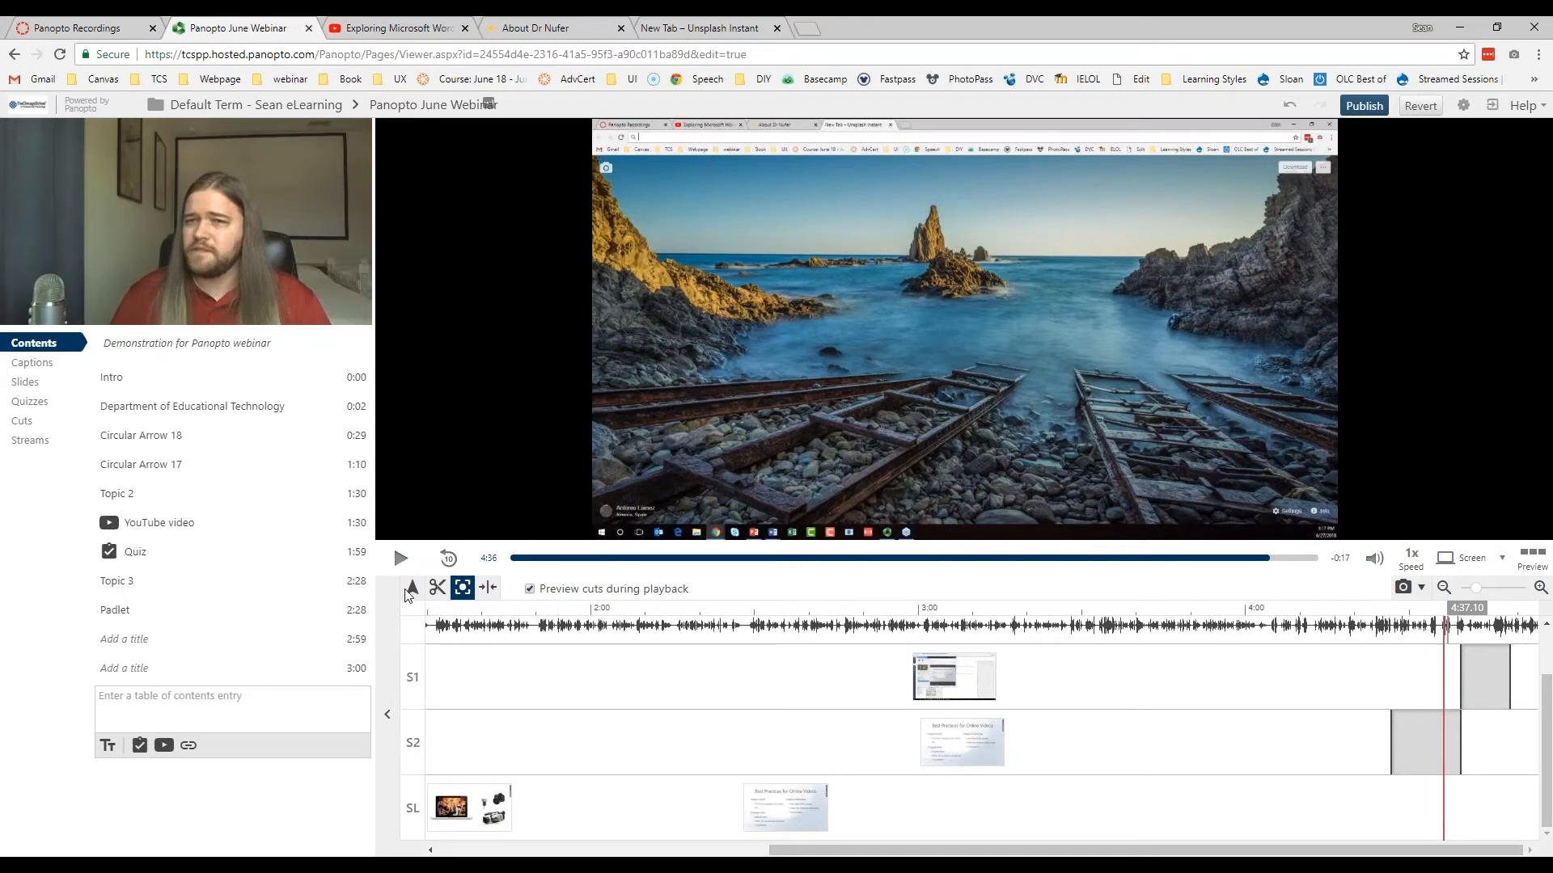
click(1431, 616)
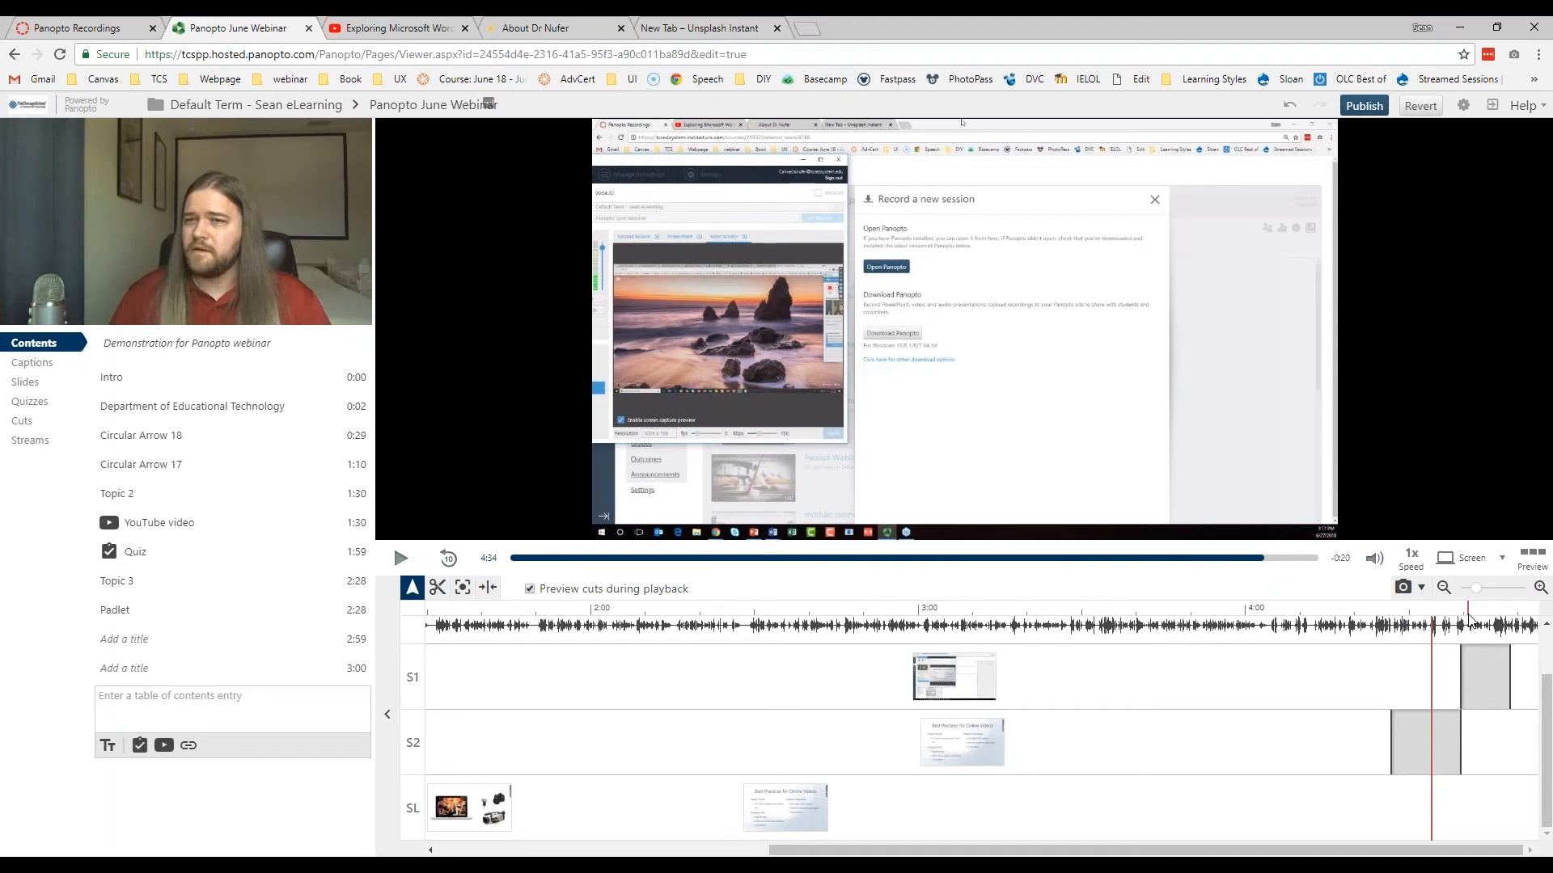
click(1468, 619)
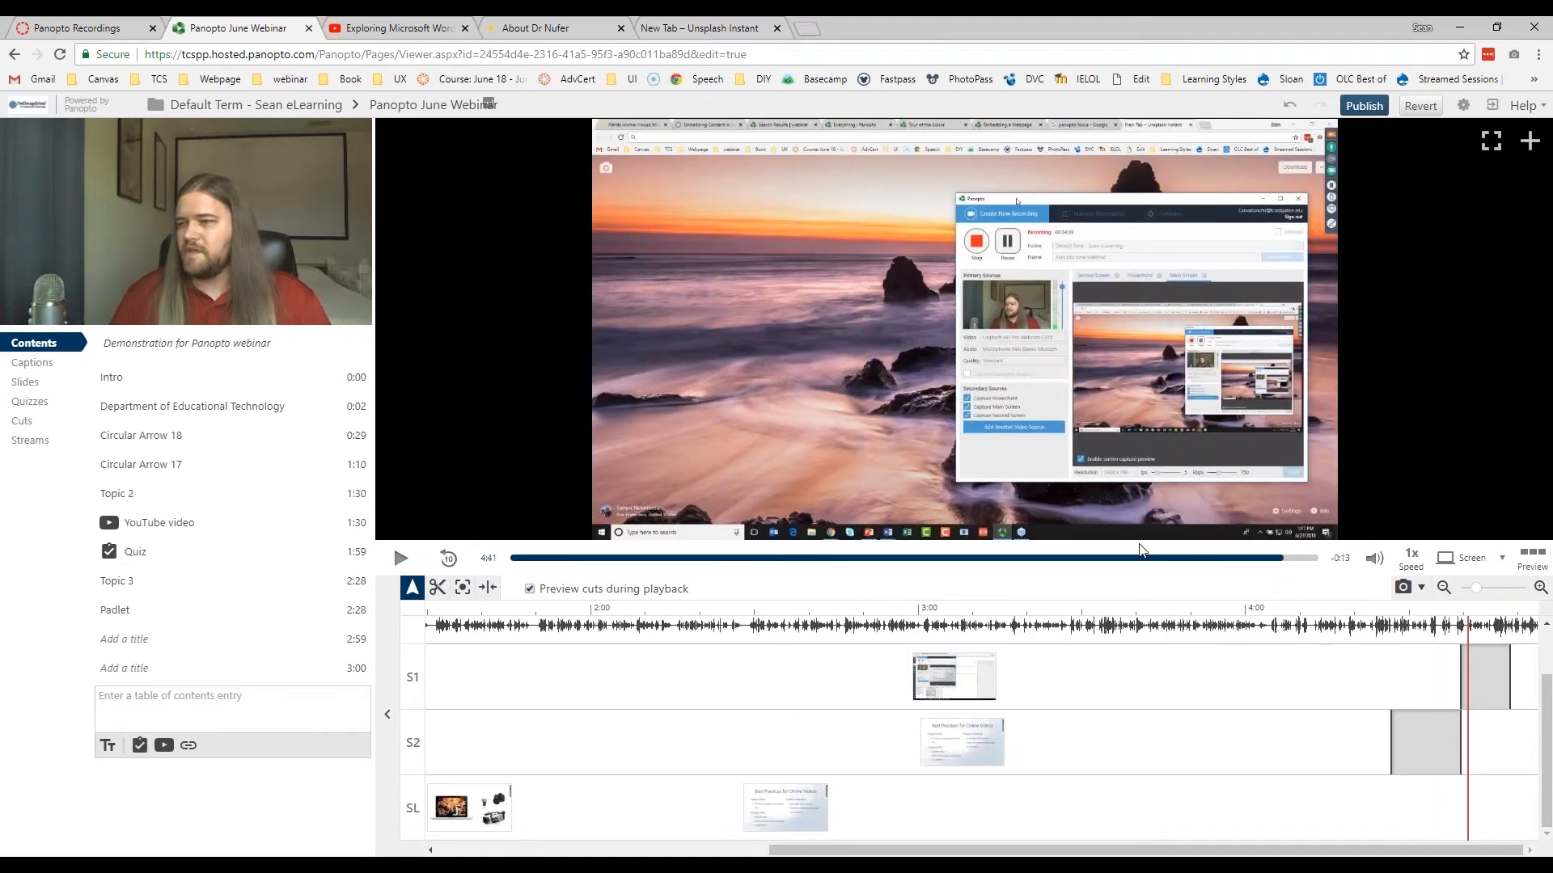
click(1452, 615)
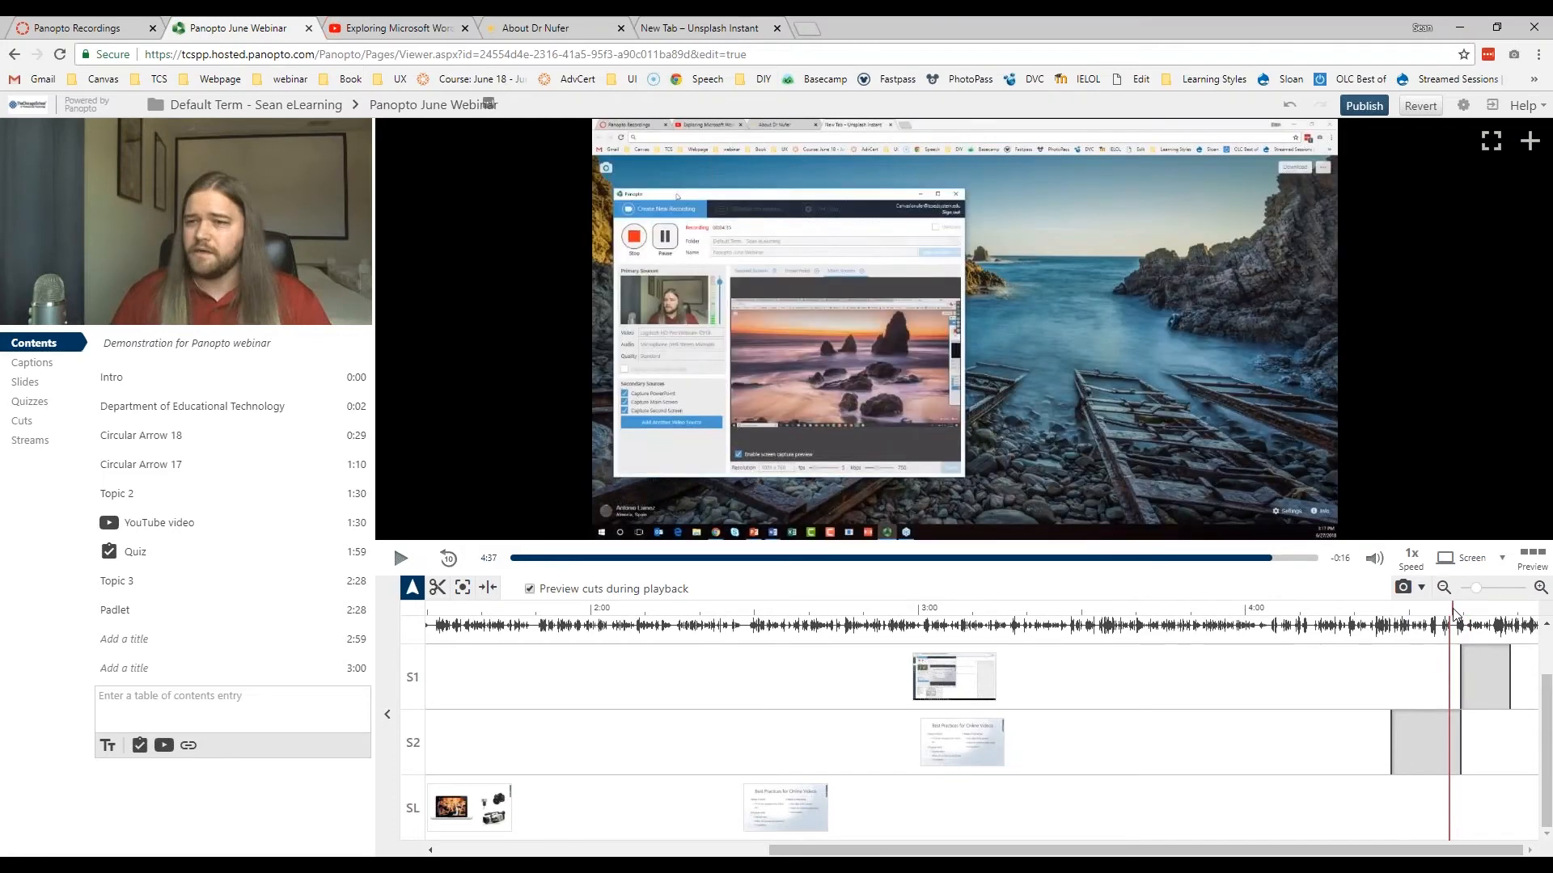
click(397, 557)
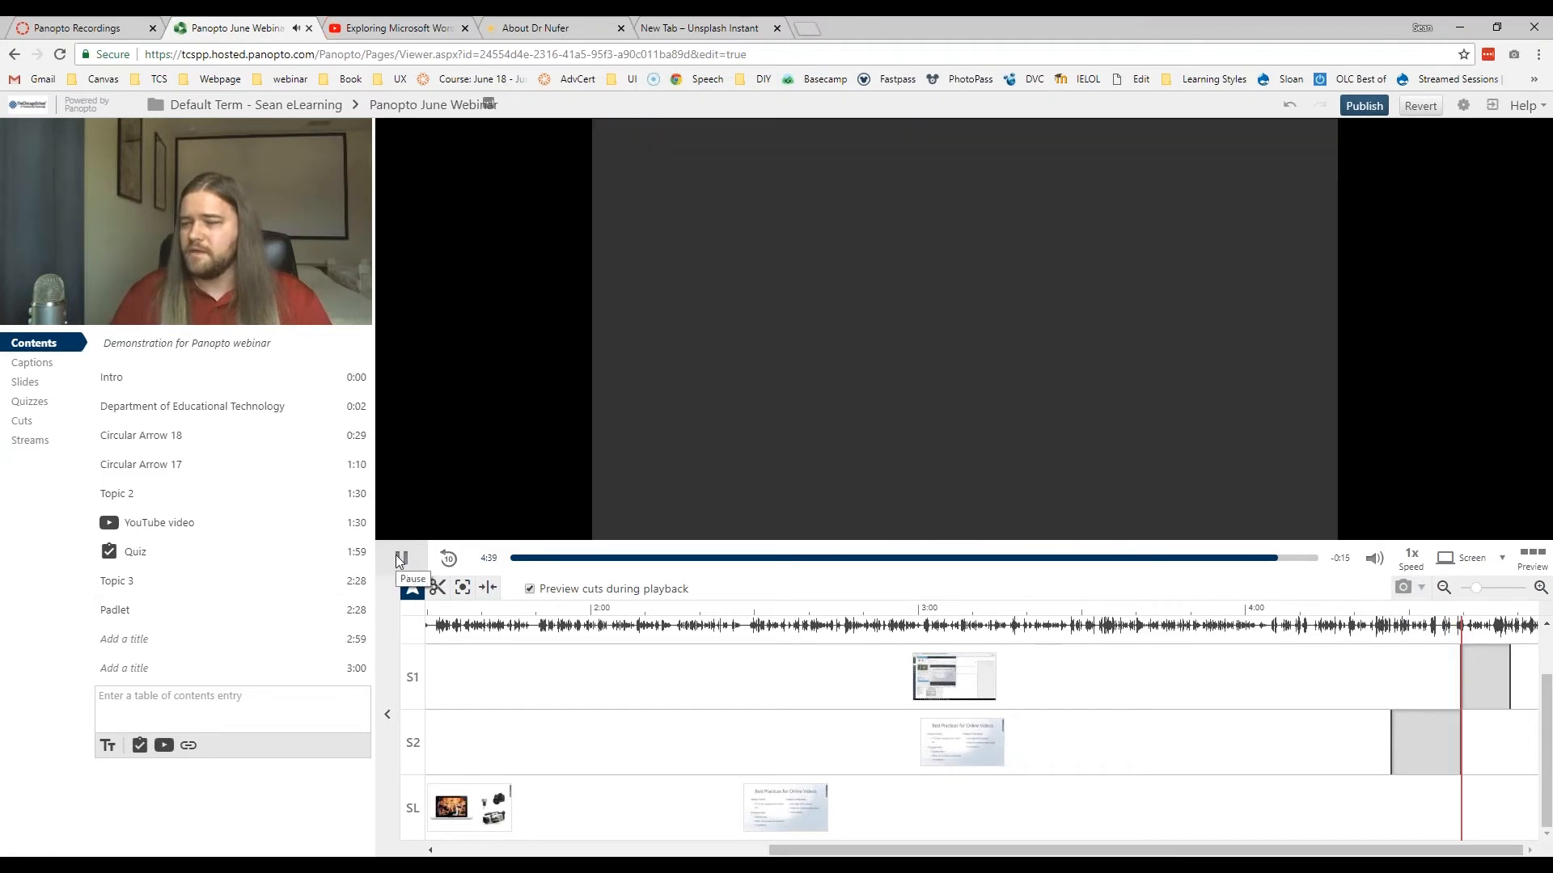
click(397, 558)
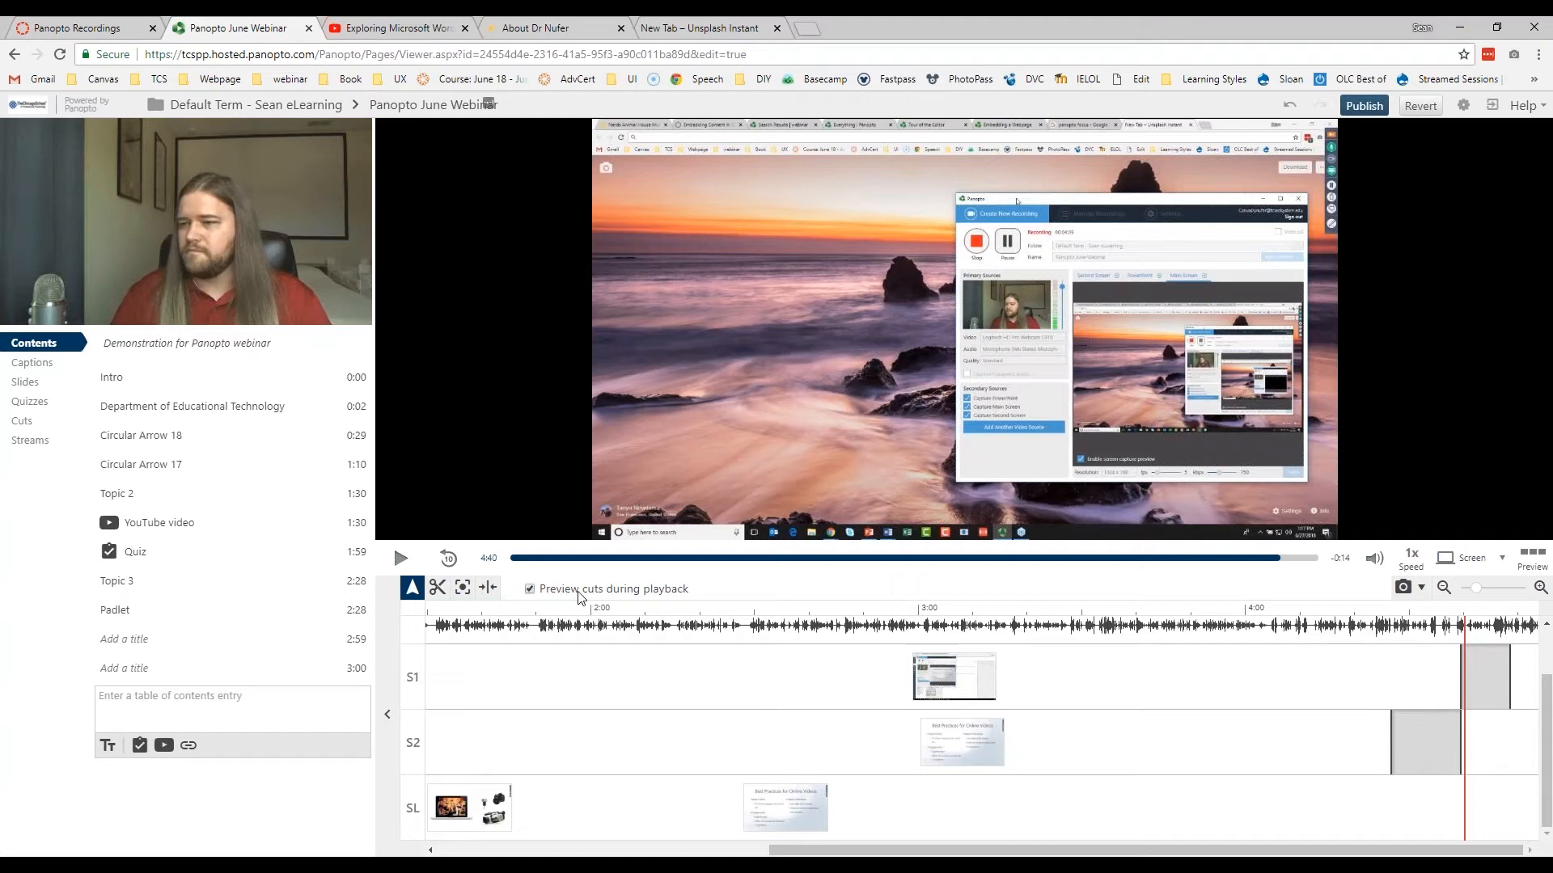
Step: Turn off the preview of cuts during playback
click(529, 590)
click(1481, 562)
Step: Open the captions section of the recording and show its options for importing captions
click(32, 364)
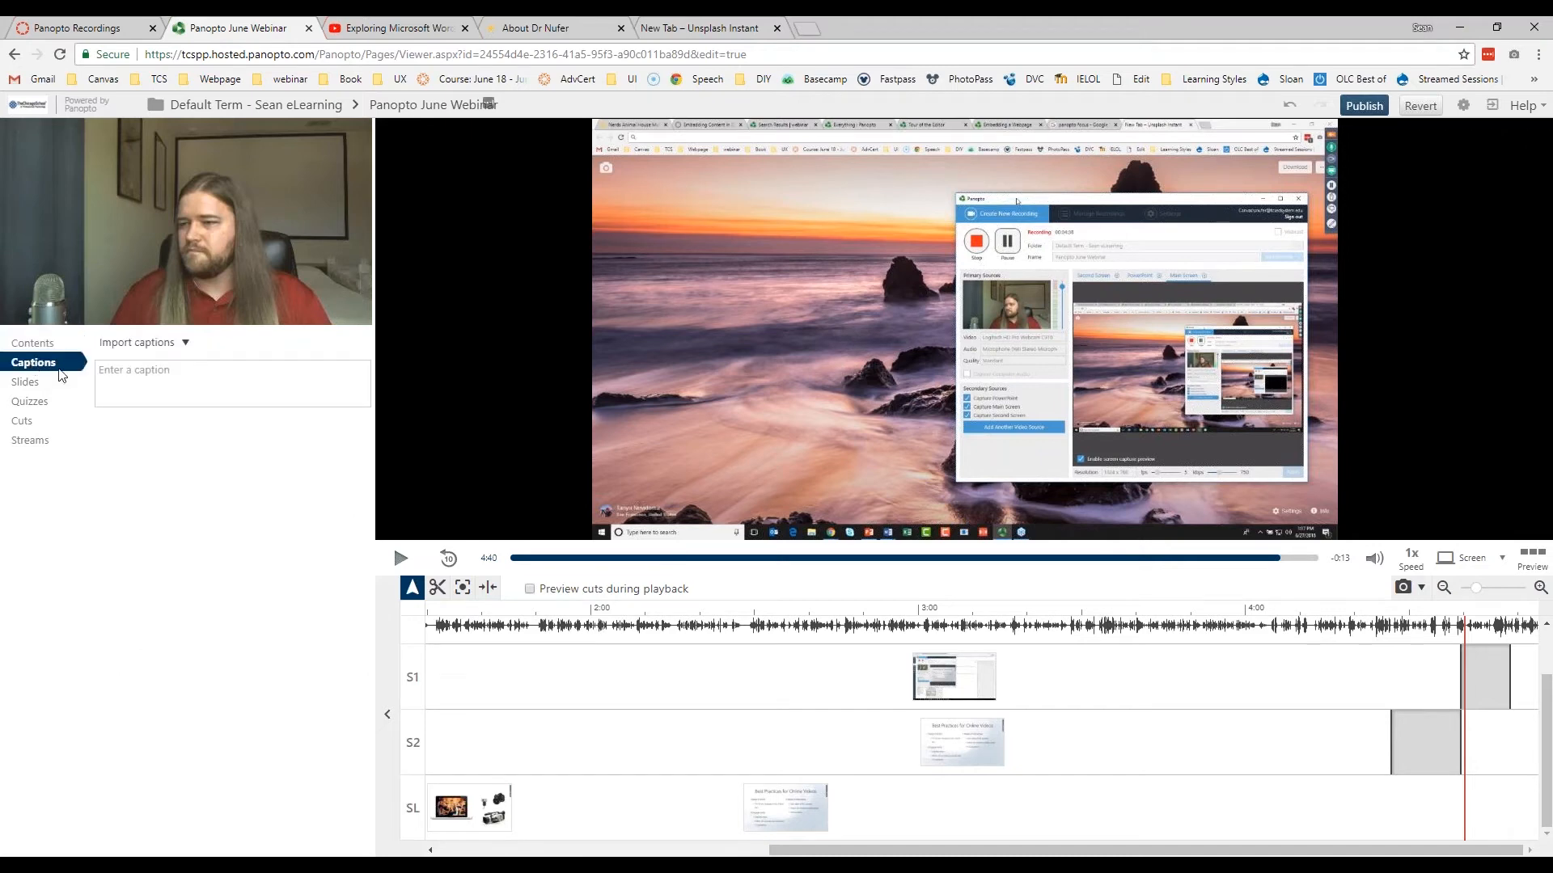
click(153, 378)
click(186, 346)
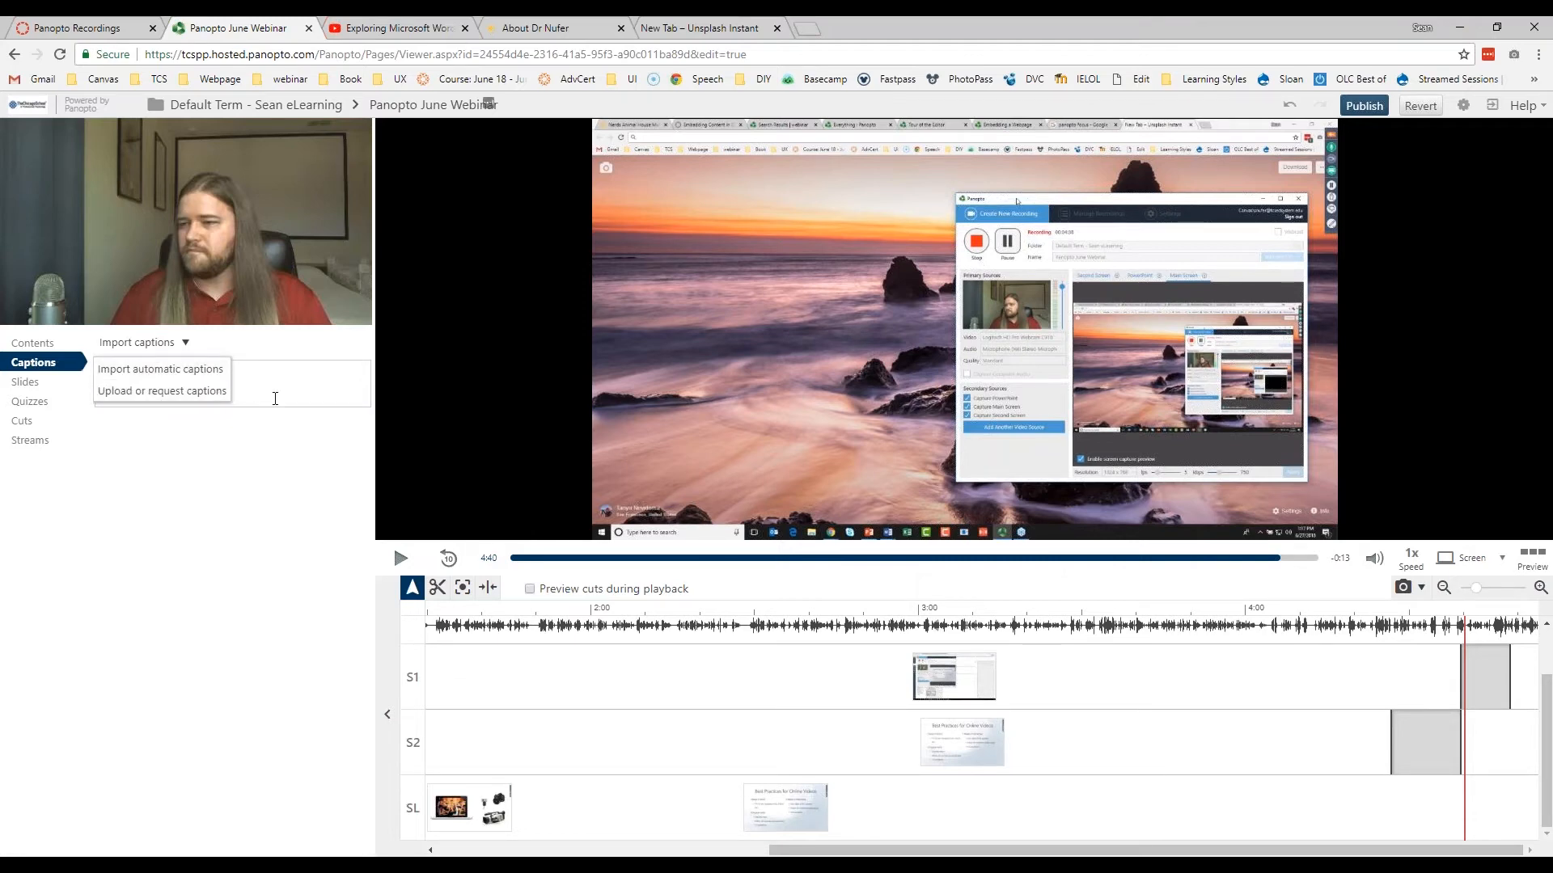
click(167, 379)
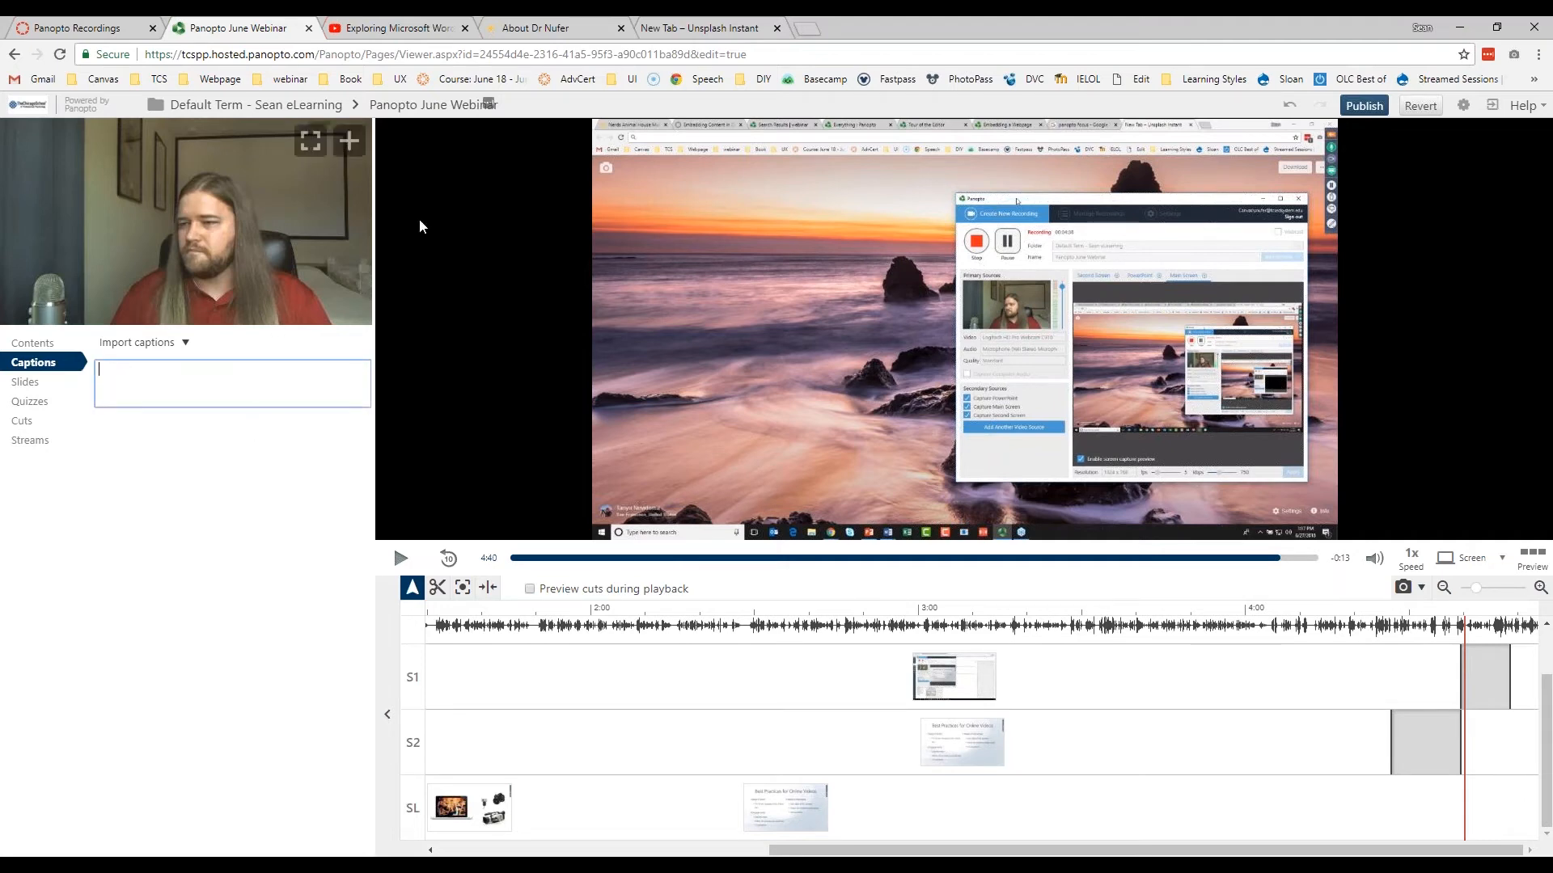
Step: Open the bookmarked Web Speech API demonstration page in a new browser tab
click(810, 29)
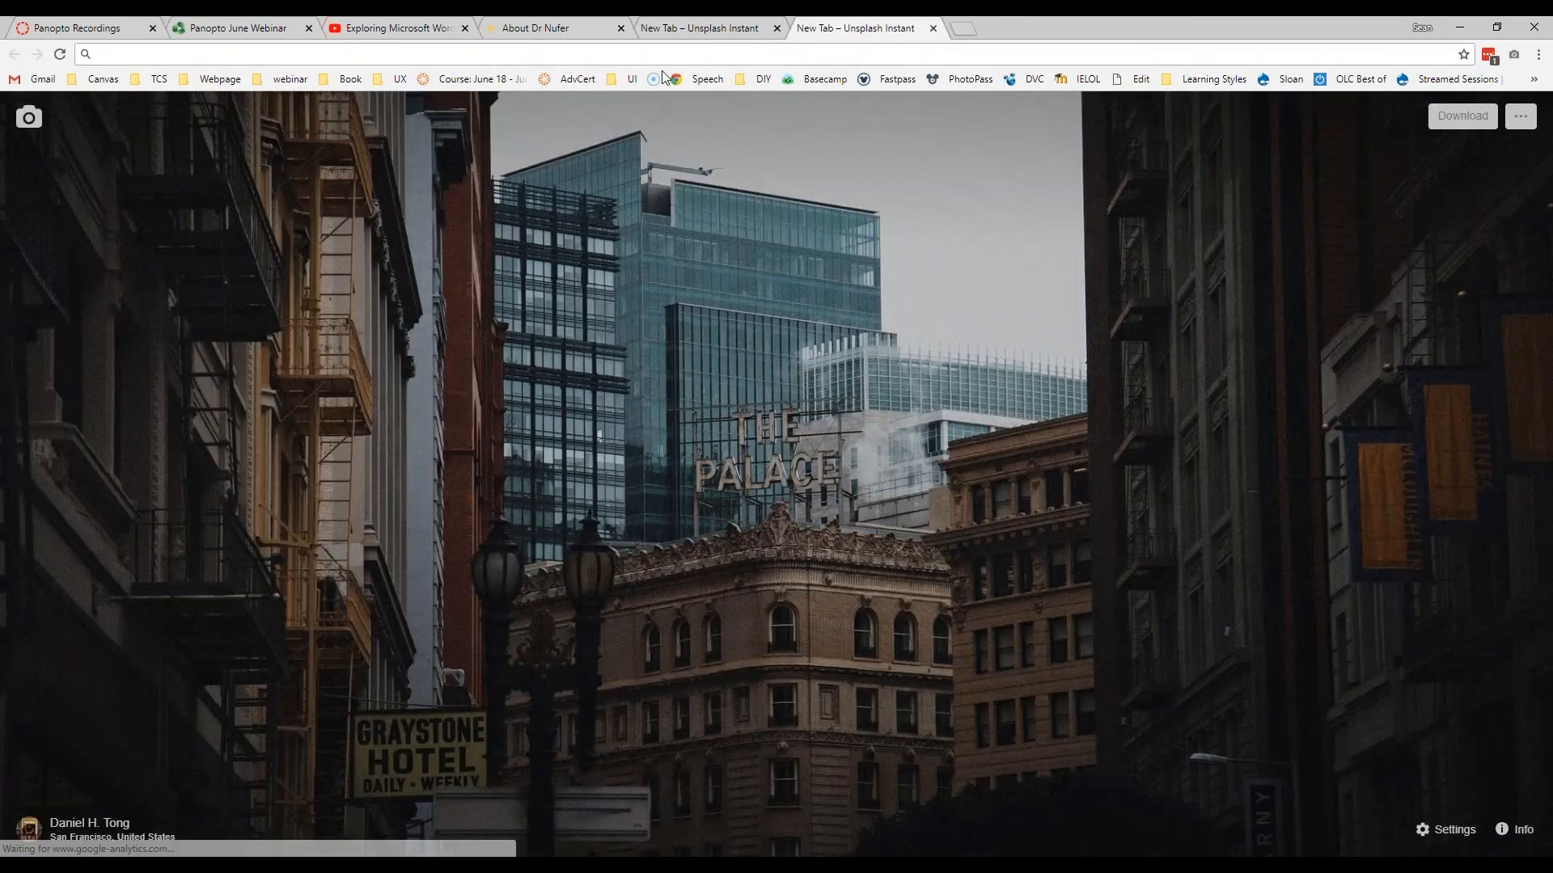
click(694, 78)
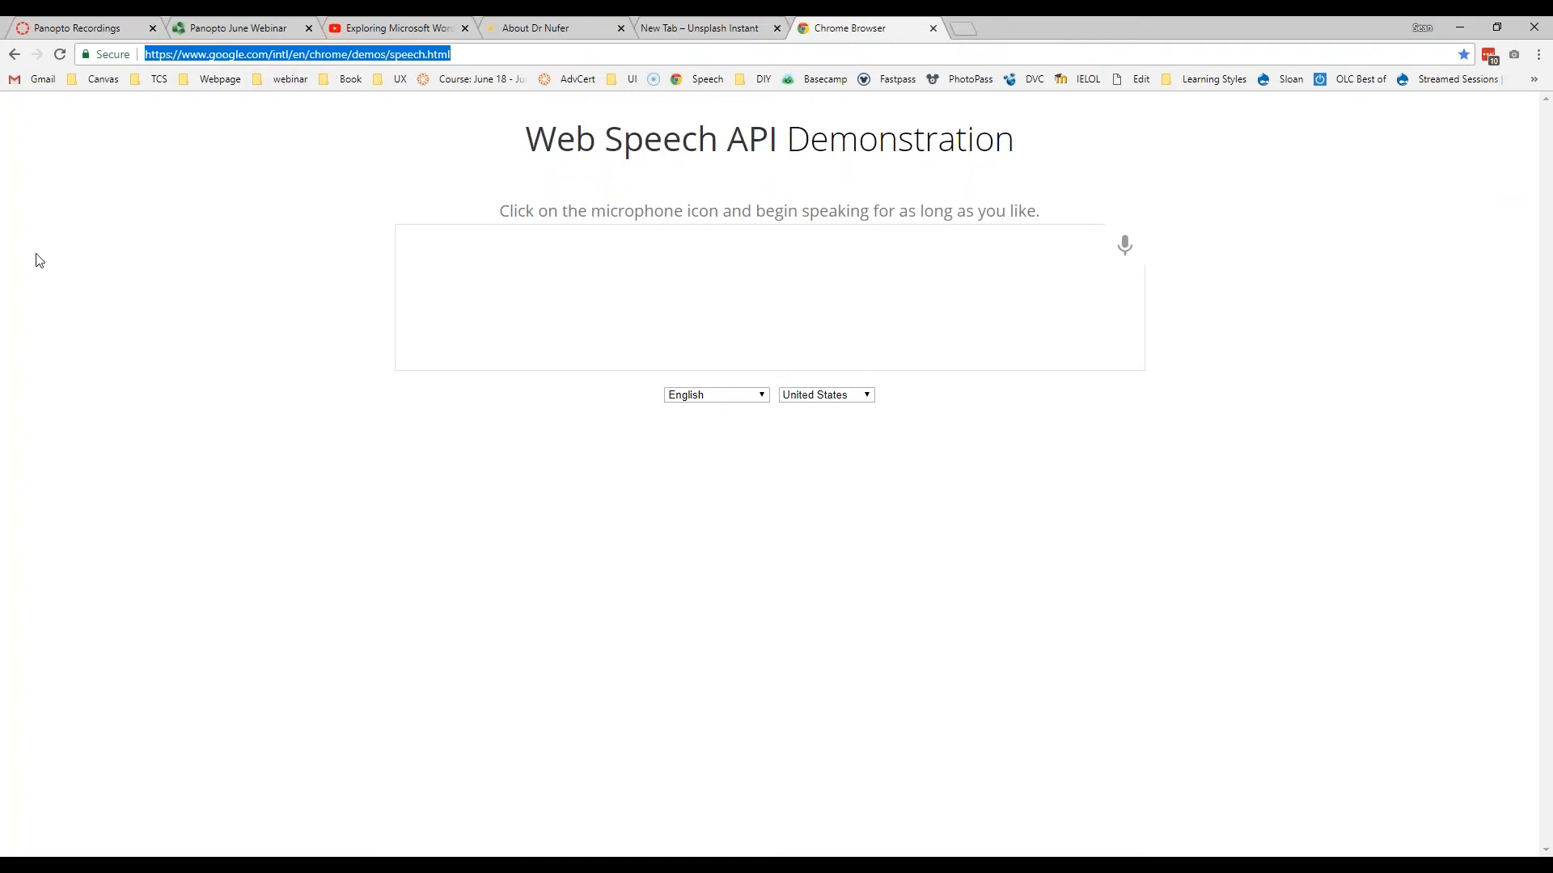
key(alt+Tab)
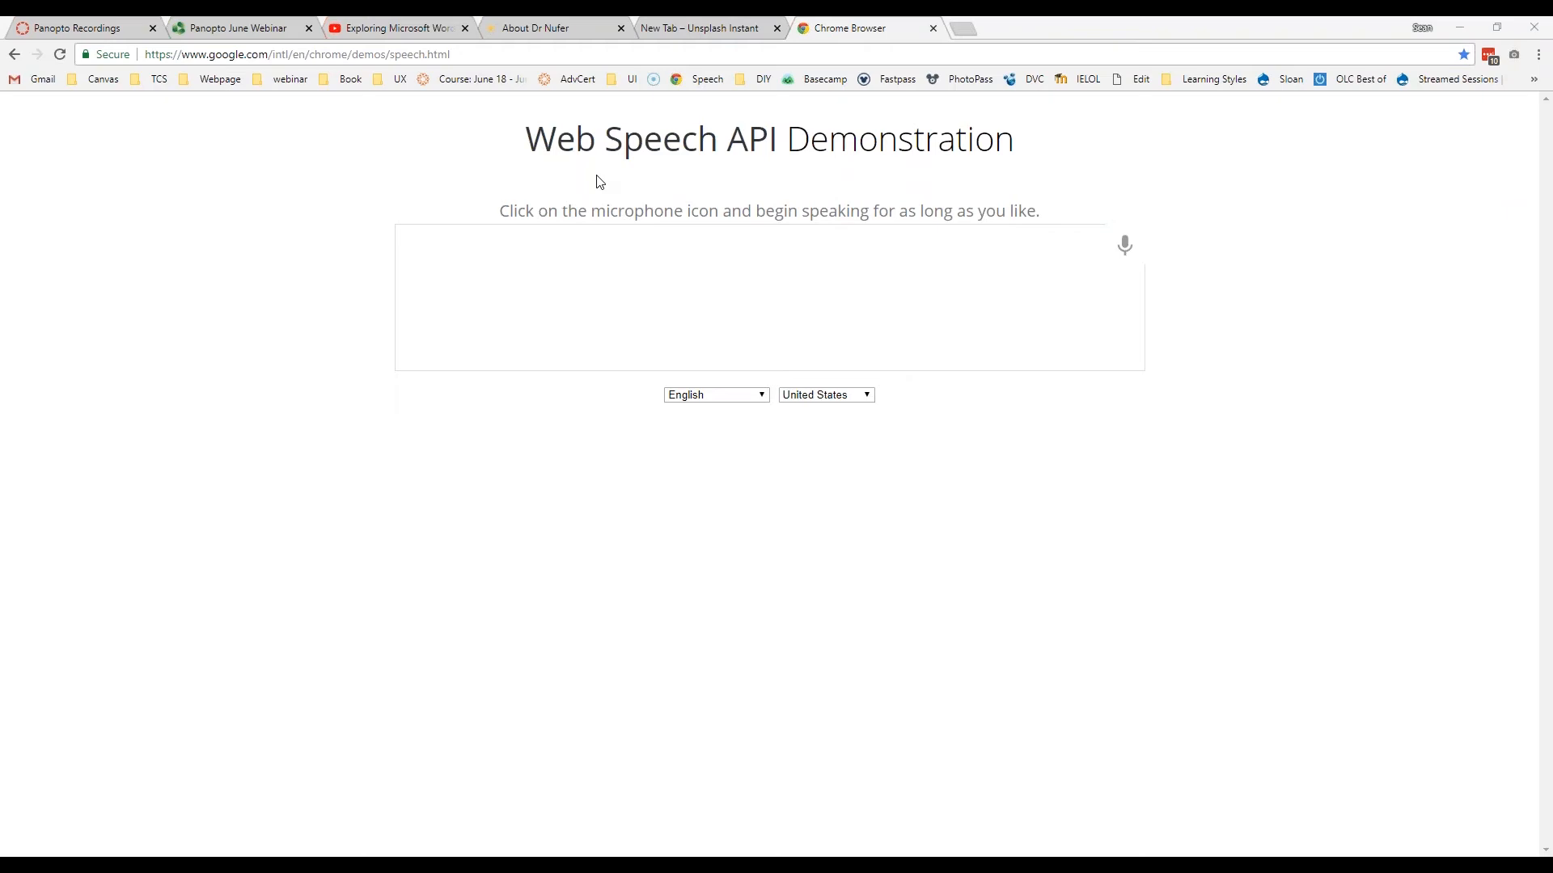
Step: On the YouTube page of the Exploring Microsoft Word video, open the auto-generated transcript, browse to about 10:07 and close it
click(356, 31)
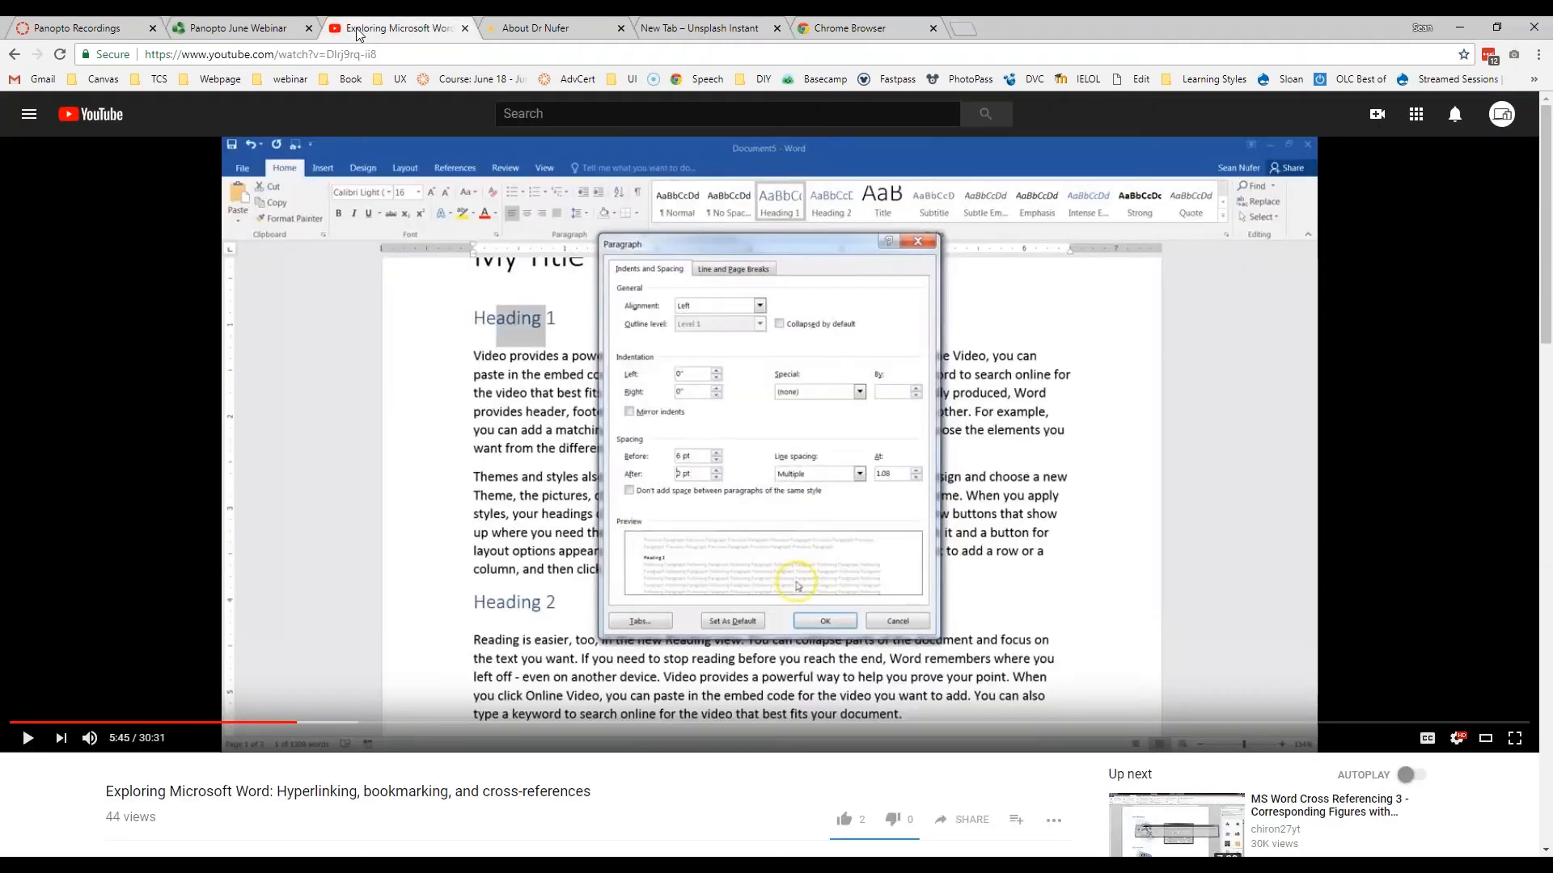
scroll(1043, 647, down, 2)
click(1053, 658)
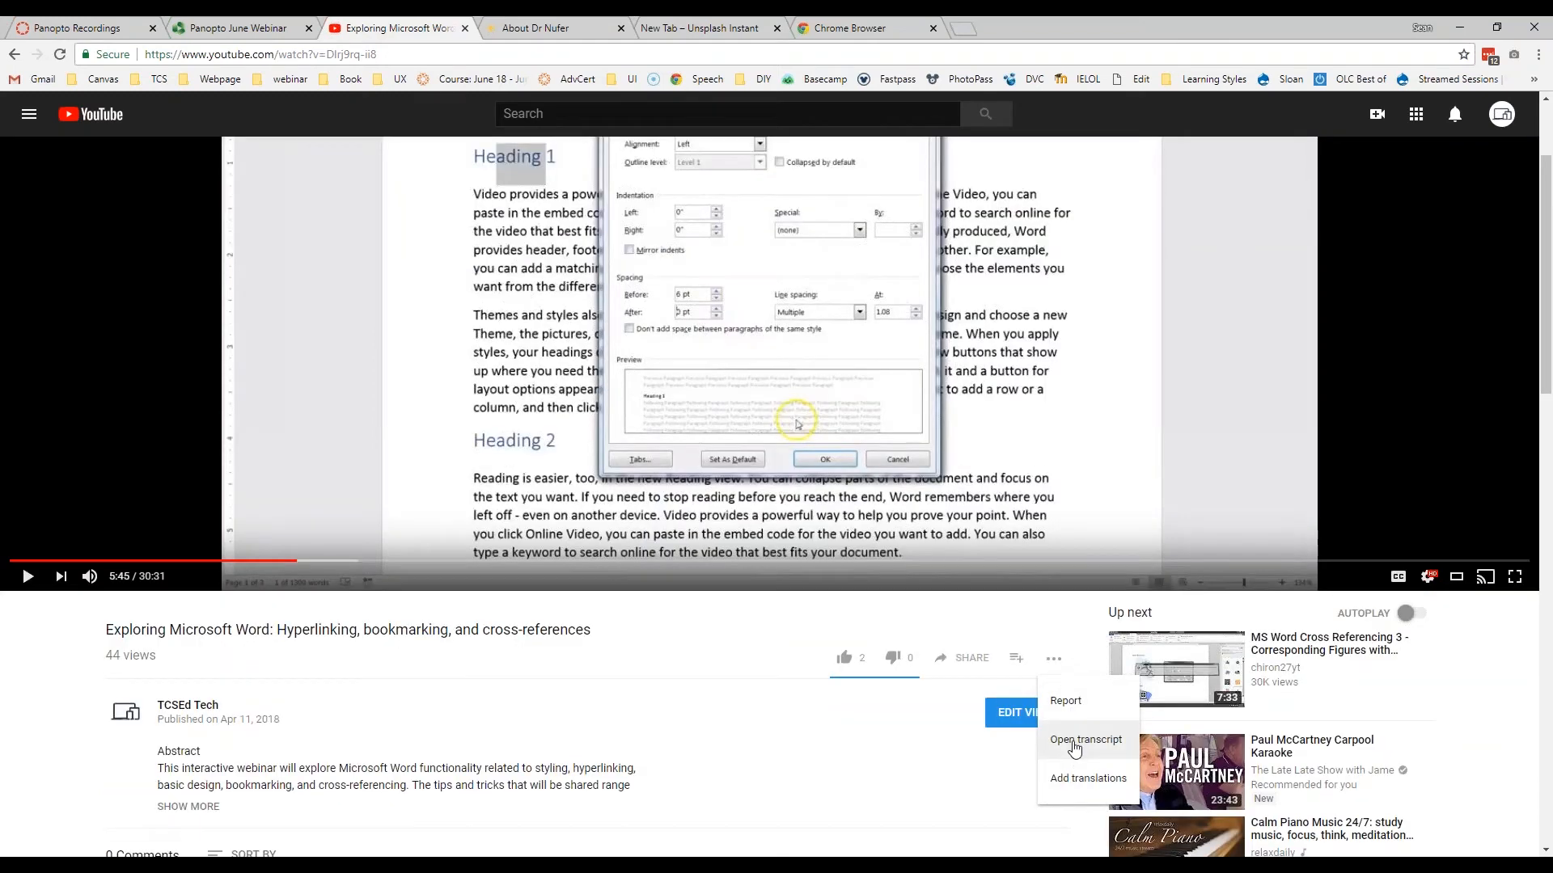
click(1075, 742)
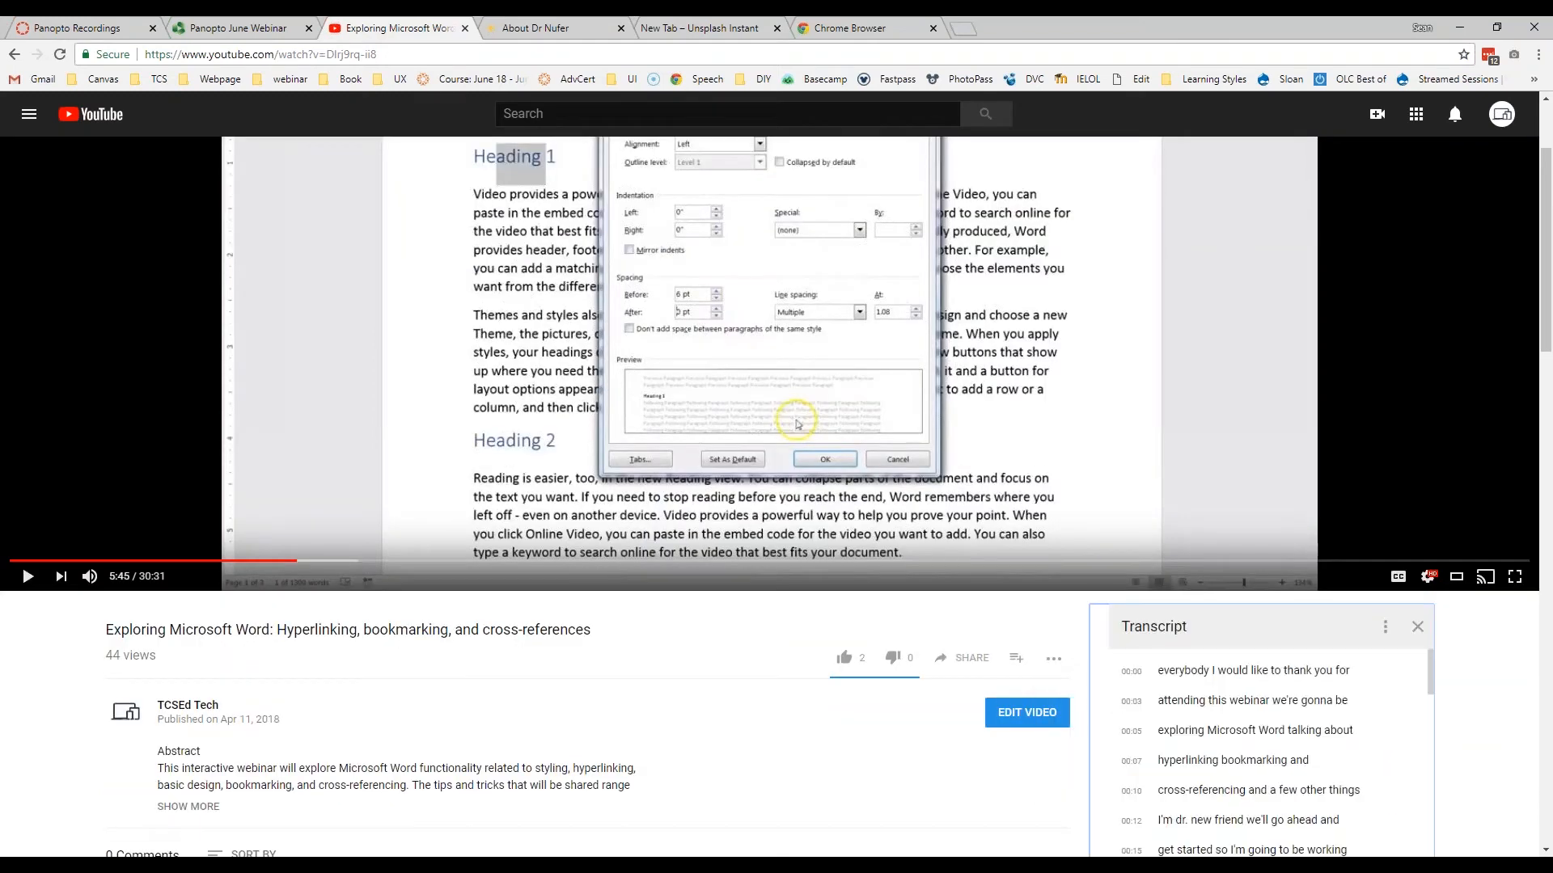
scroll(939, 706, down, 4)
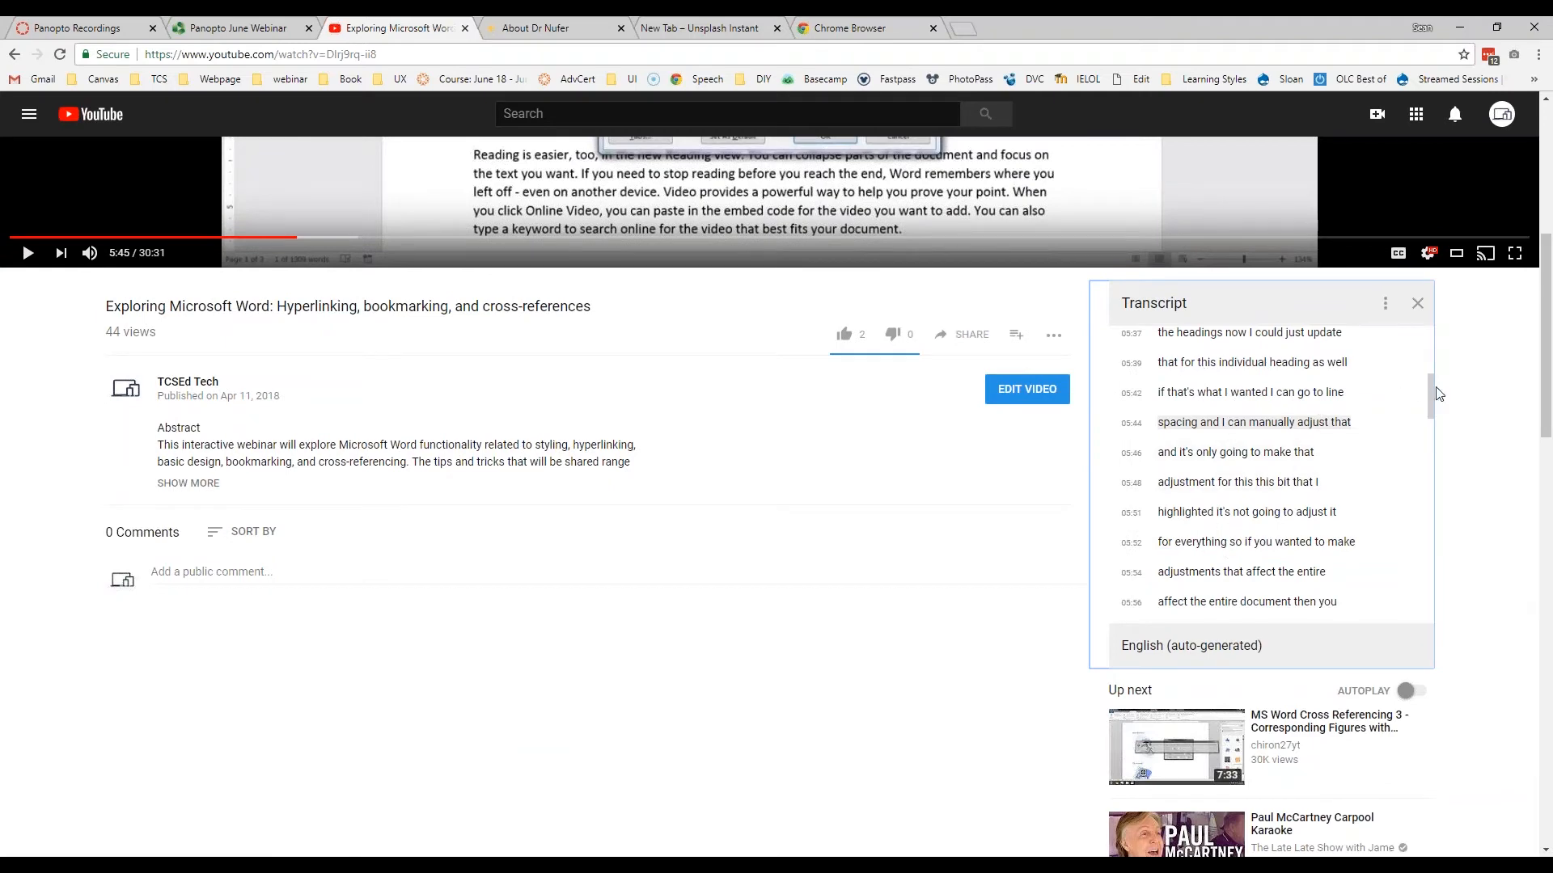
drag(1432, 389, 1420, 444)
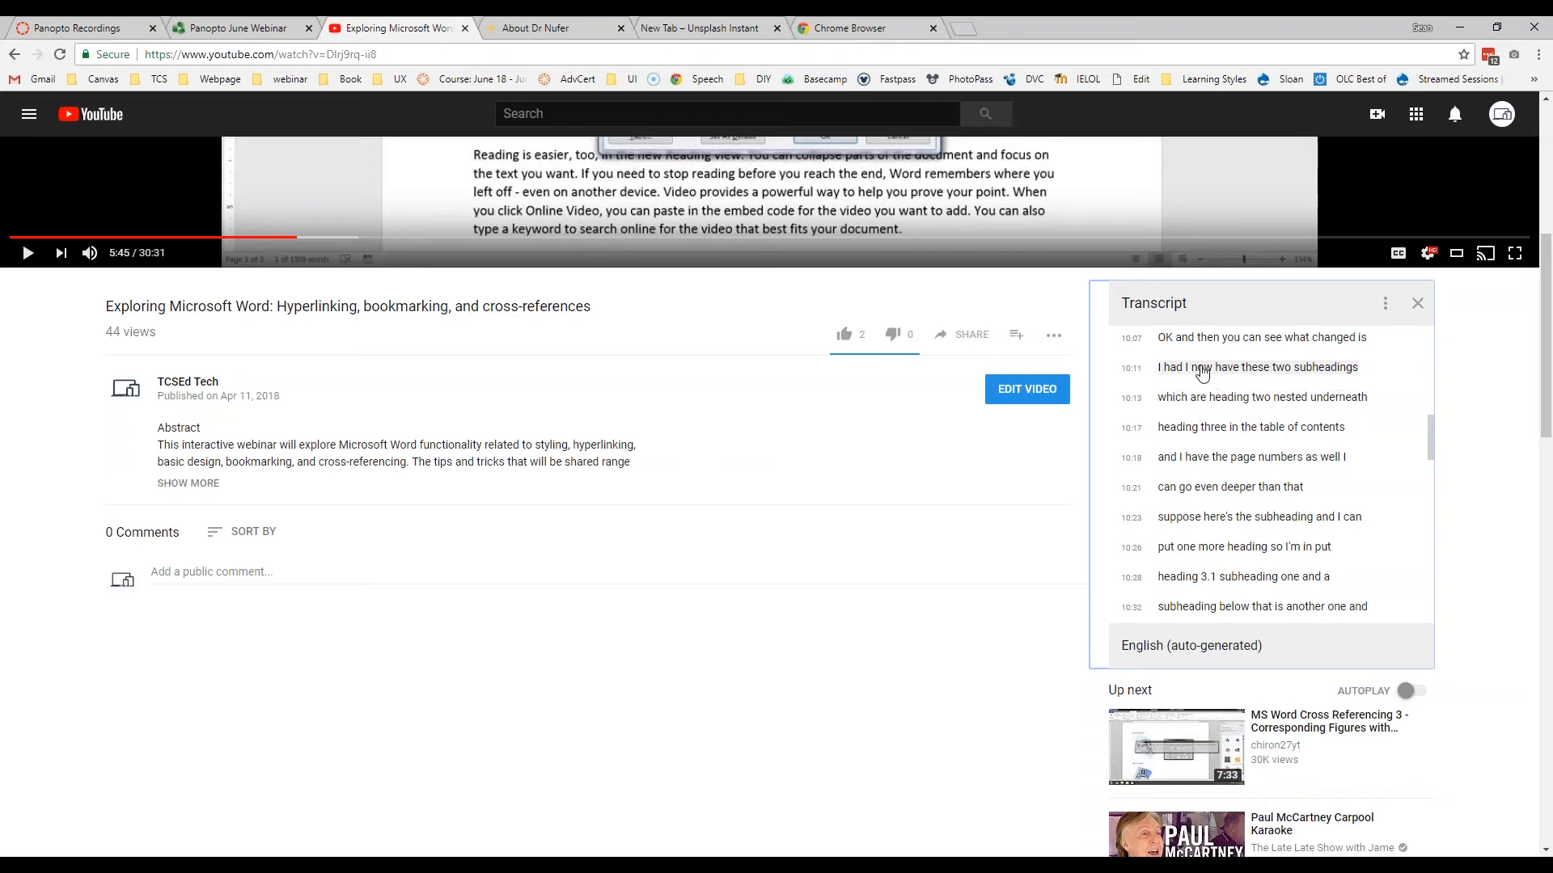
click(1417, 303)
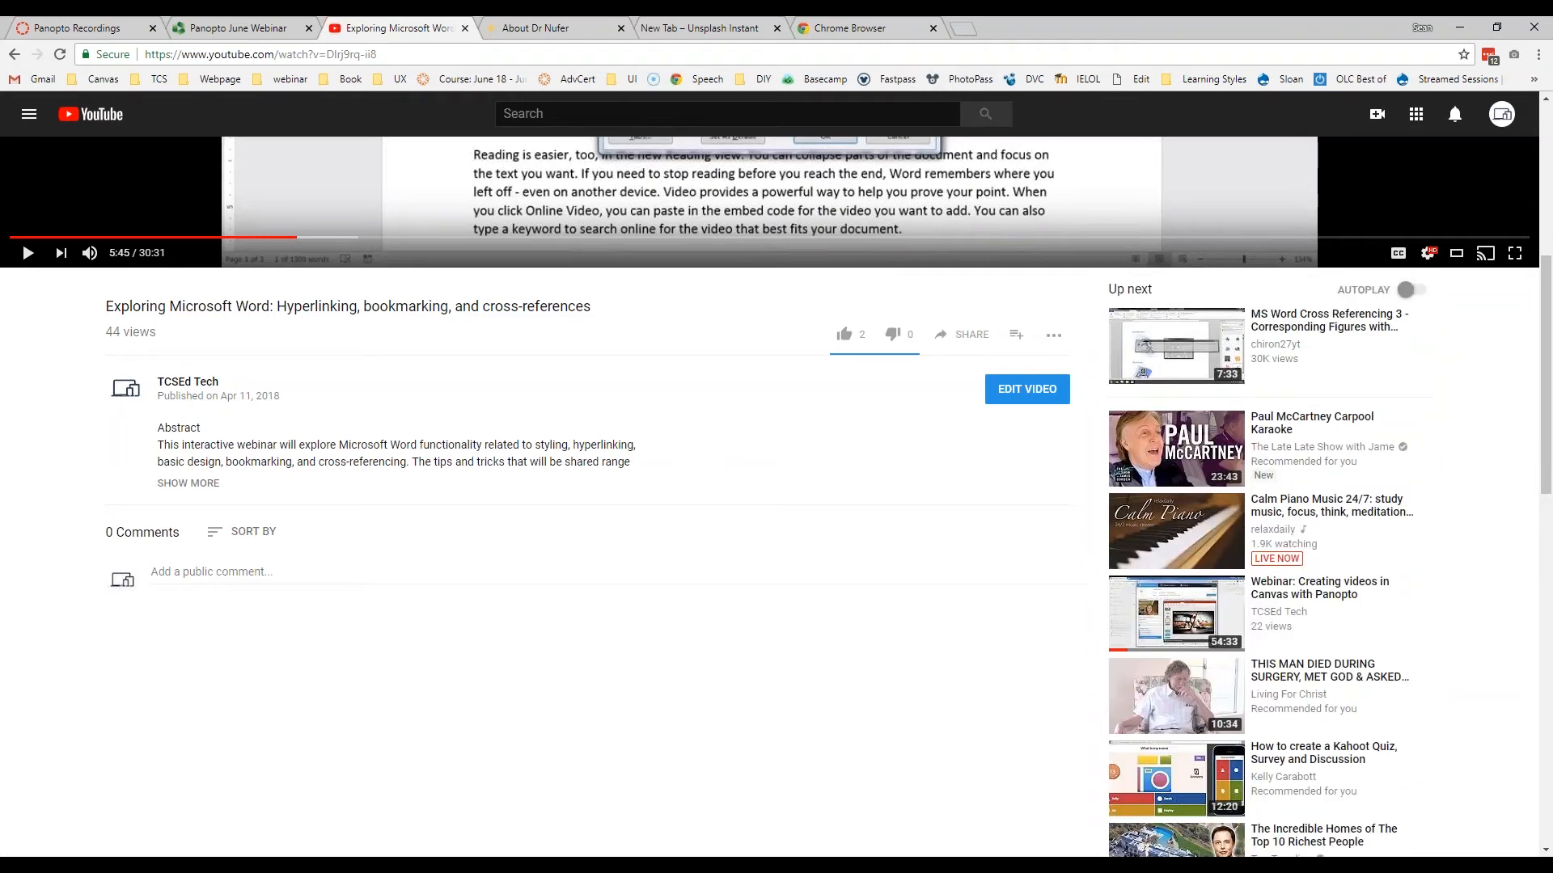
Step: Return to the open Web Speech API demonstration page
click(858, 28)
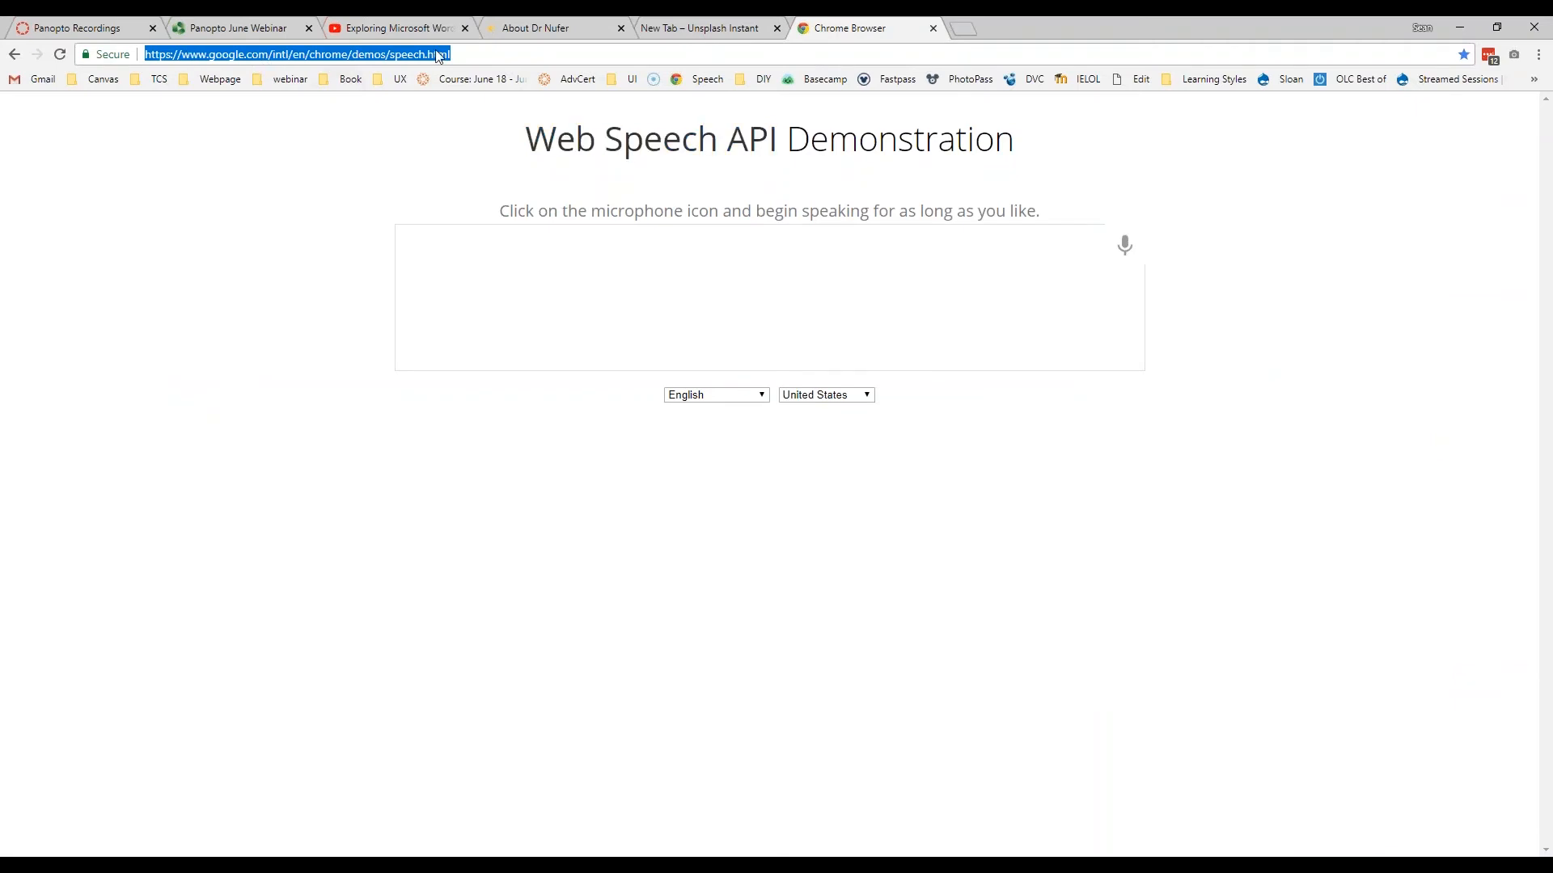
click(509, 194)
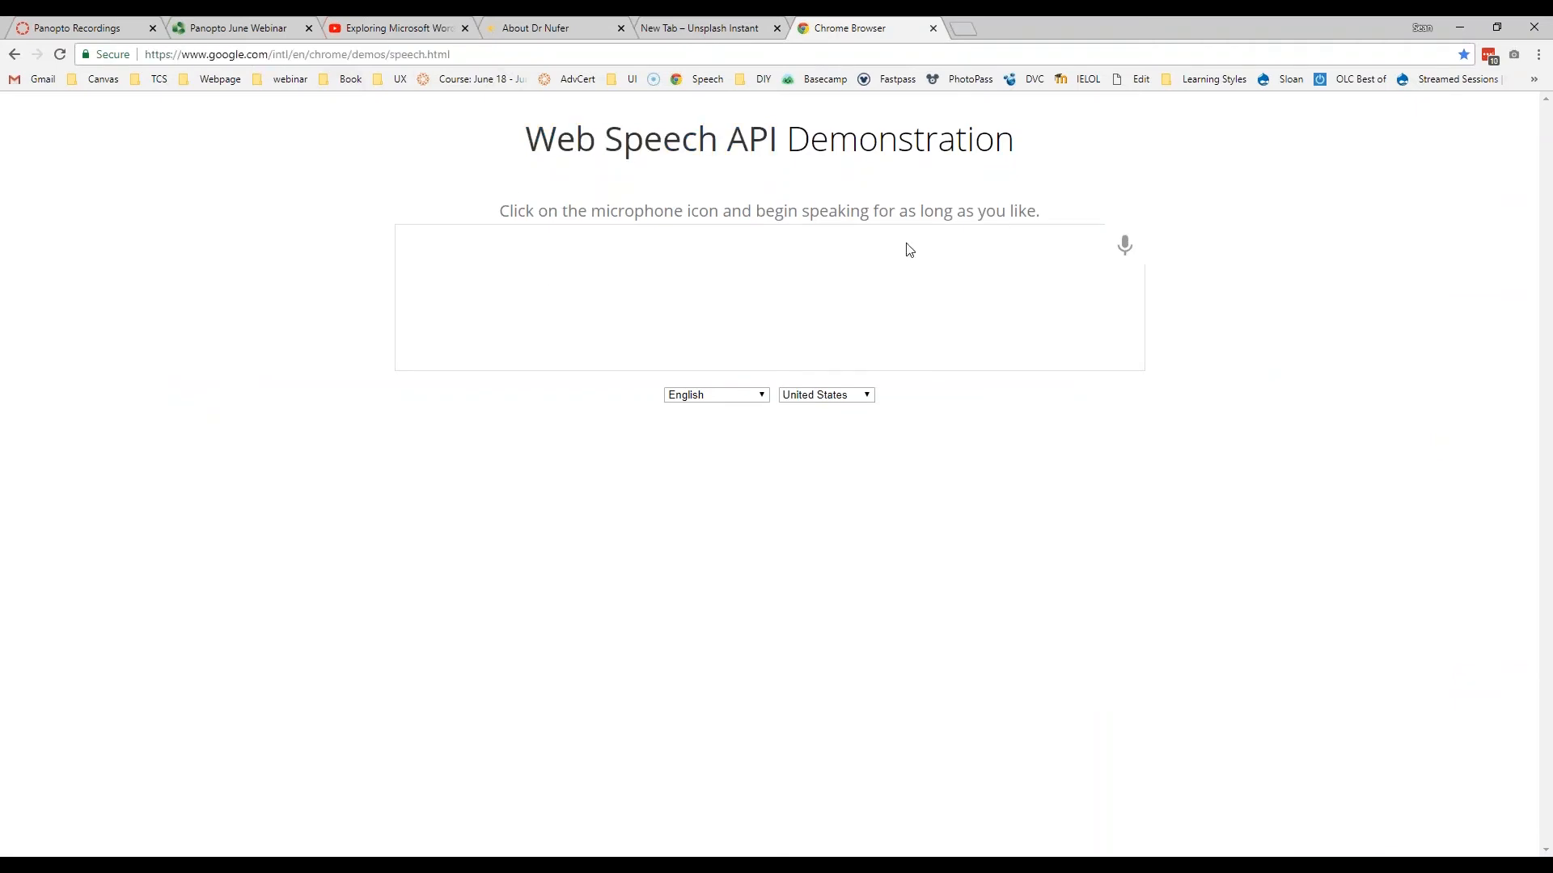
Step: Dictate text on the Web Speech API page with microphone access allowed, briefly visiting the Panopto June Webinar tab before stopping the dictation
click(1125, 245)
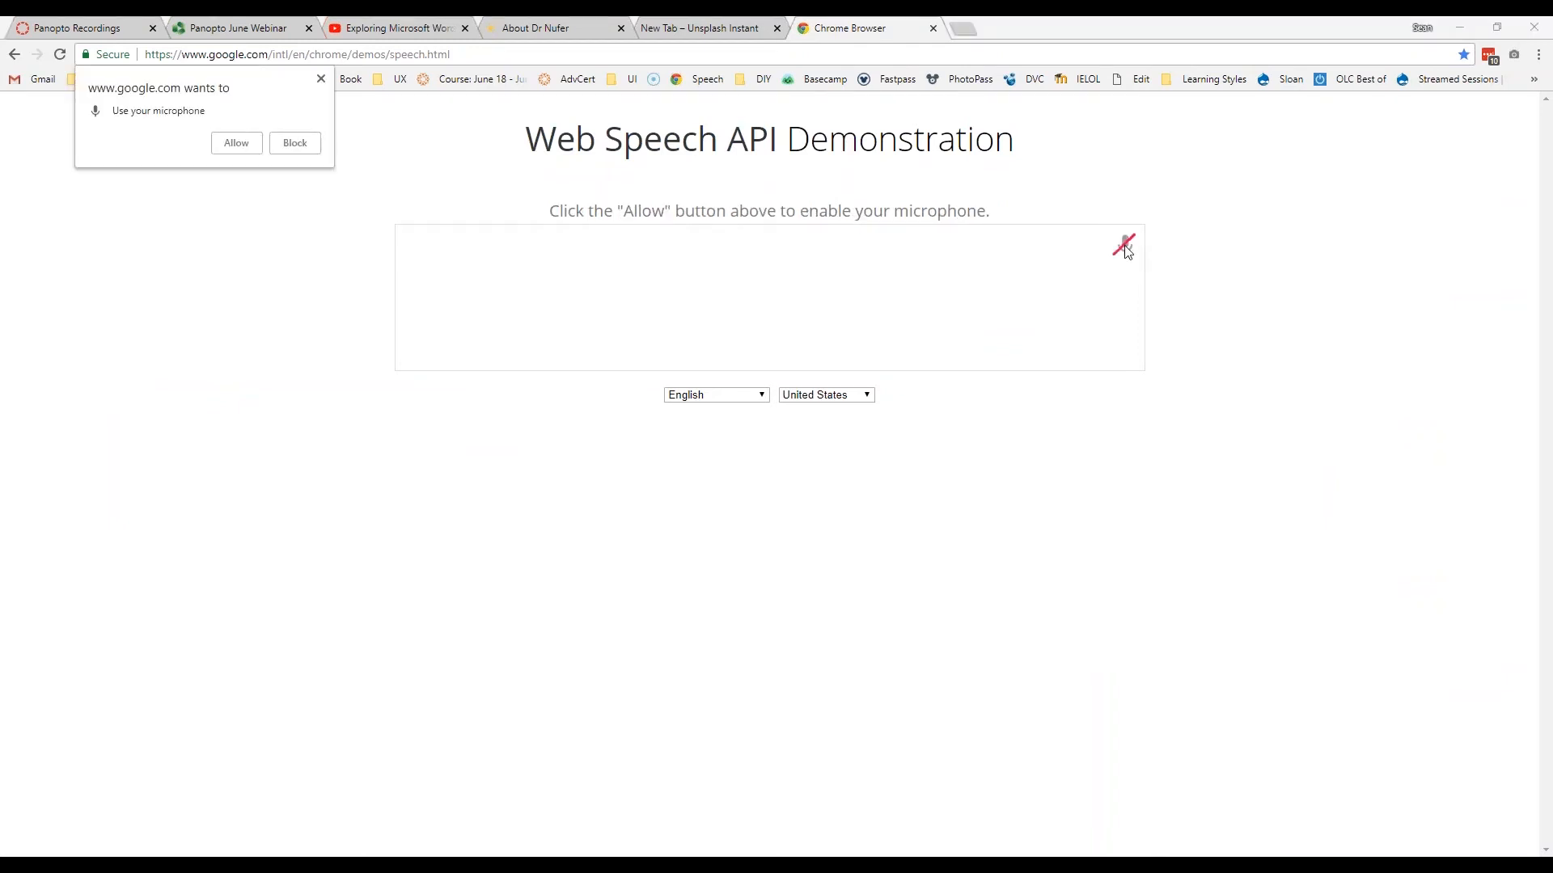
click(240, 147)
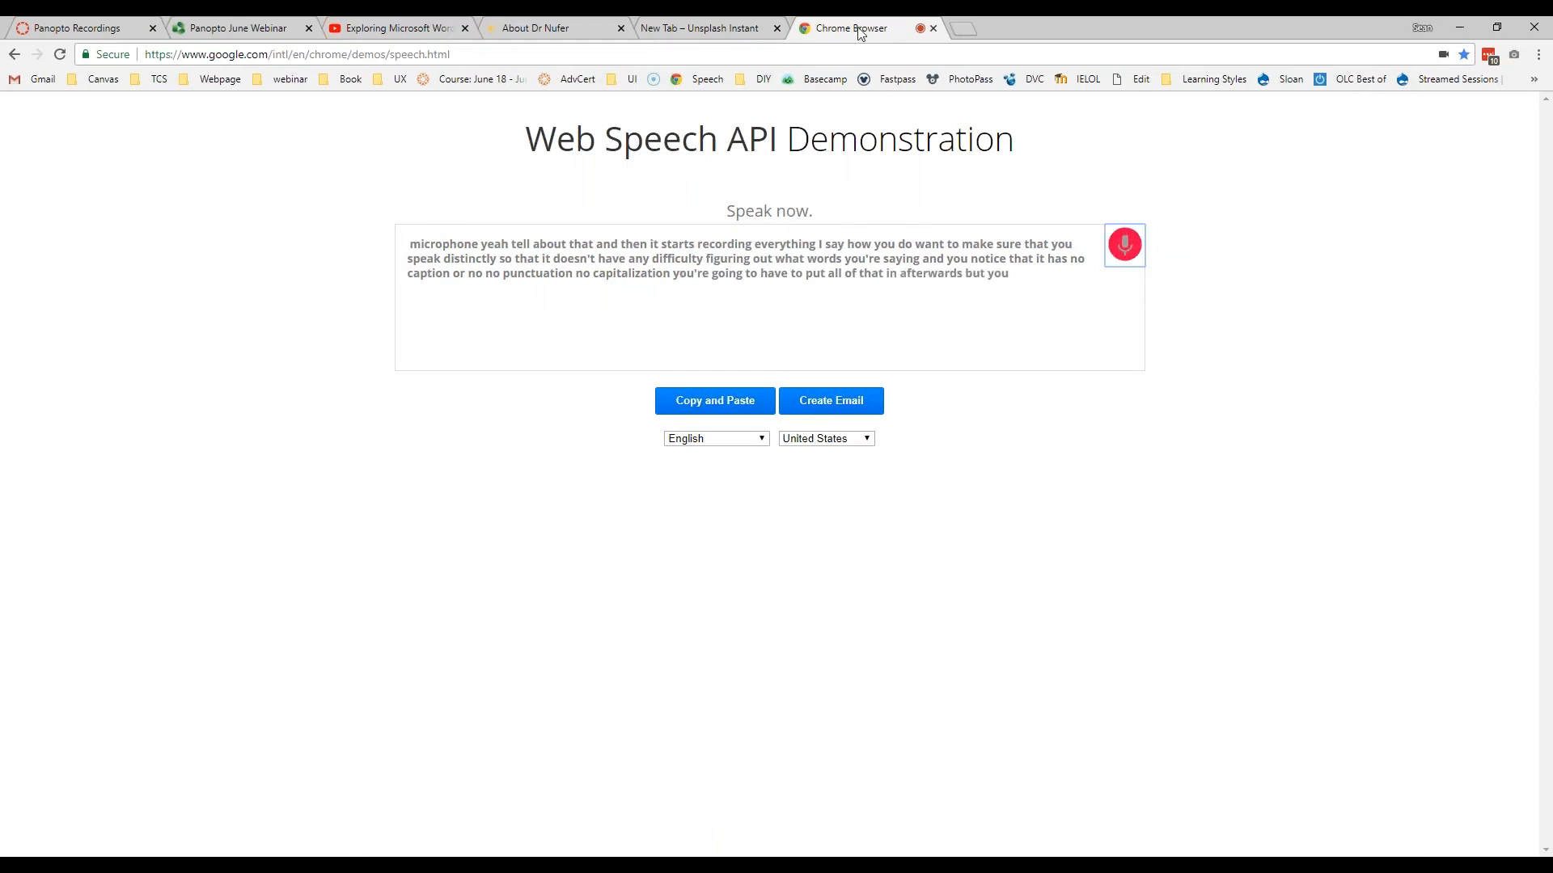
click(225, 36)
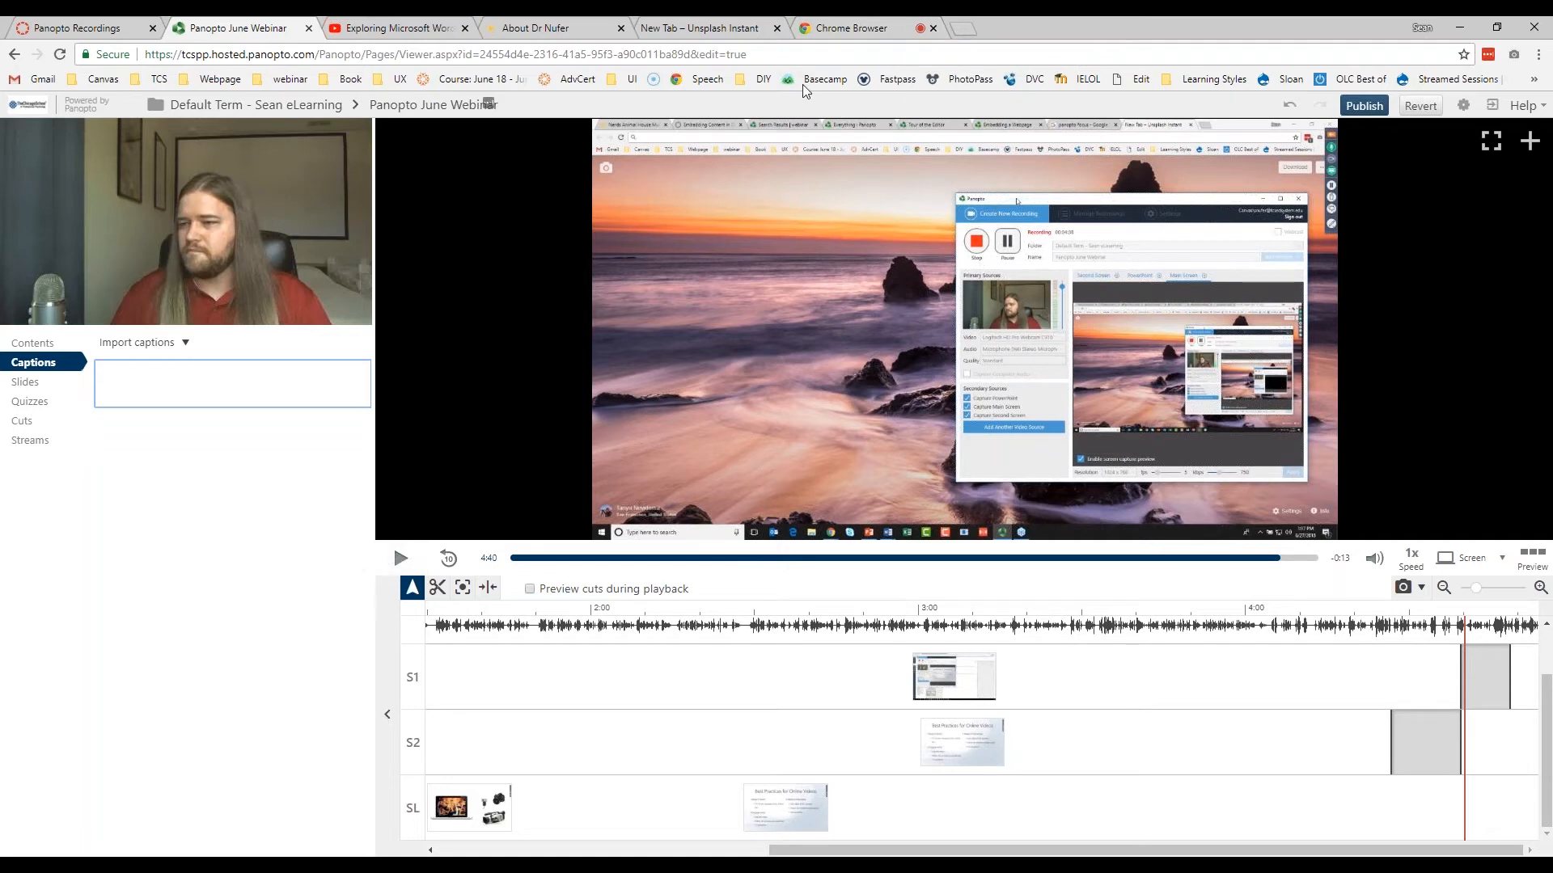
click(864, 32)
click(1126, 247)
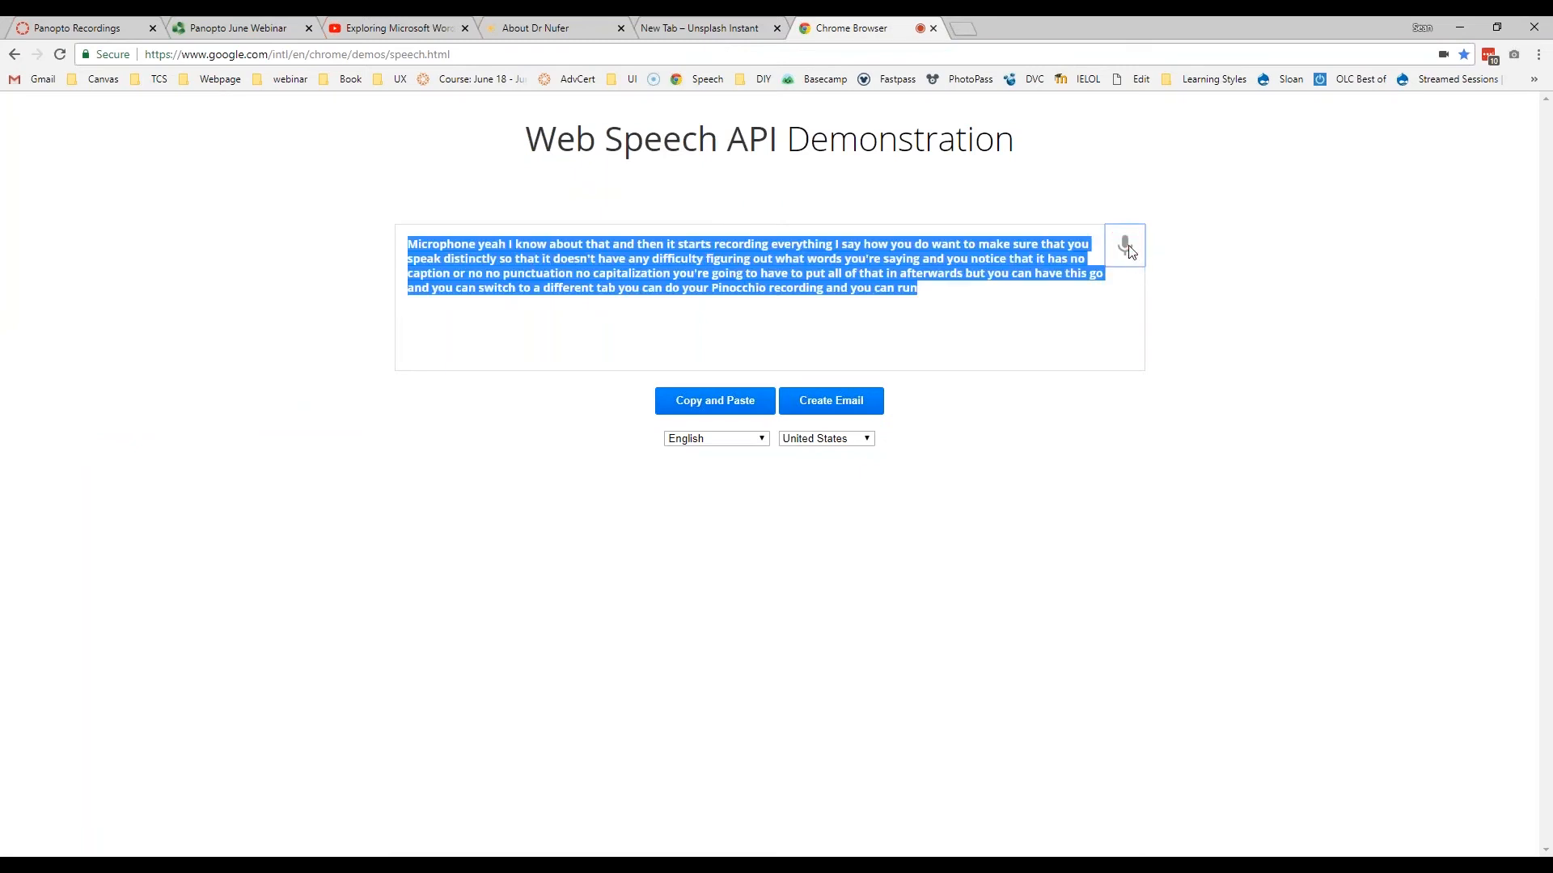
Step: Select the entire dictated transcript and copy it
click(943, 292)
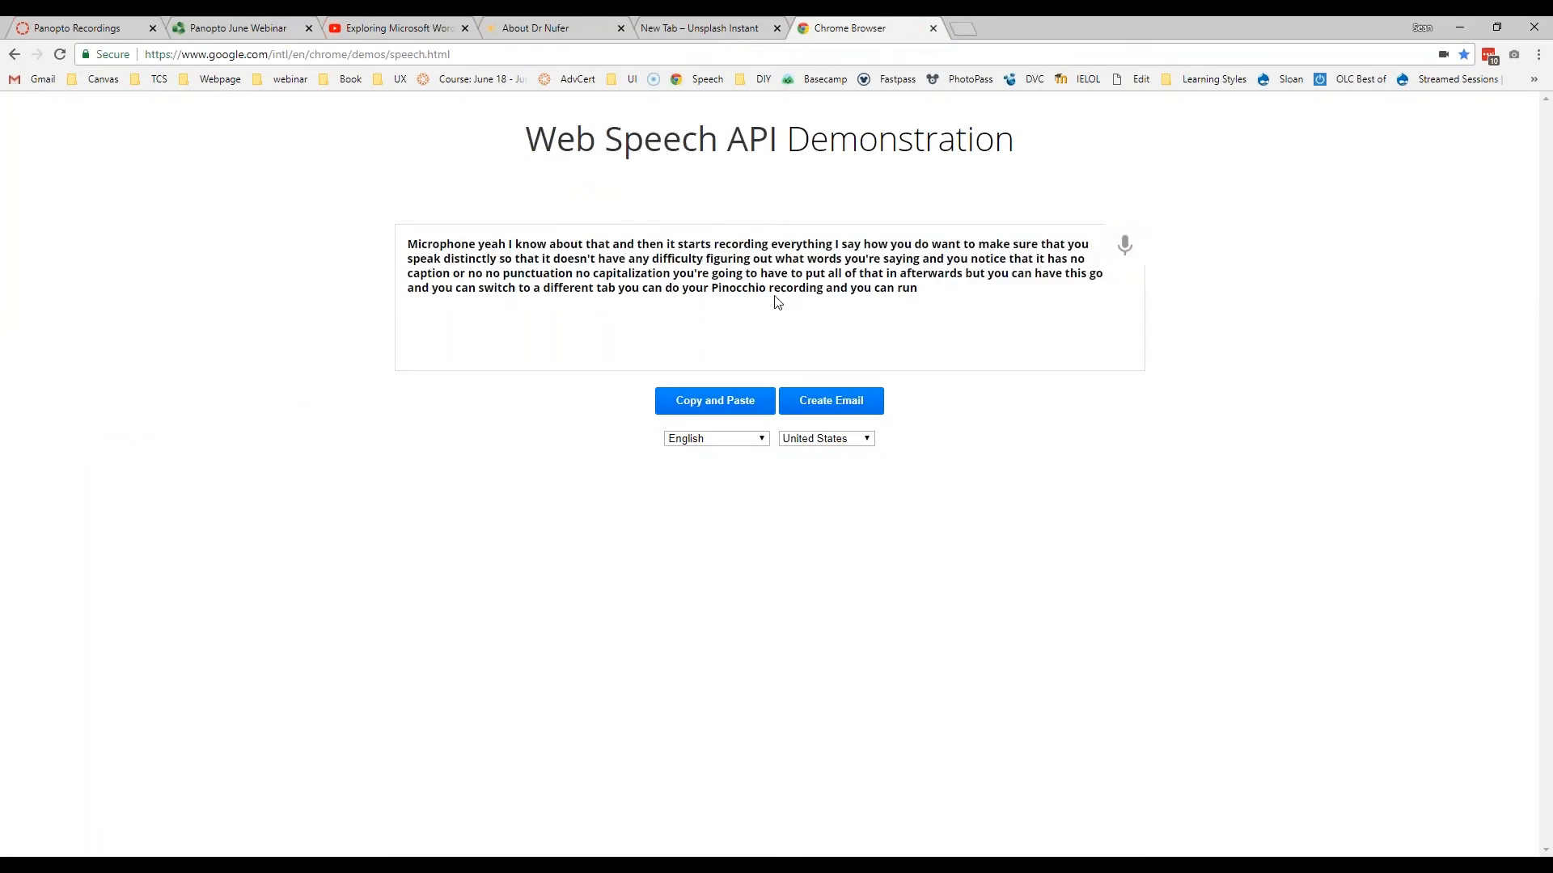
drag(714, 291, 766, 290)
drag(930, 297, 406, 247)
right_click(449, 255)
click(502, 267)
click(716, 408)
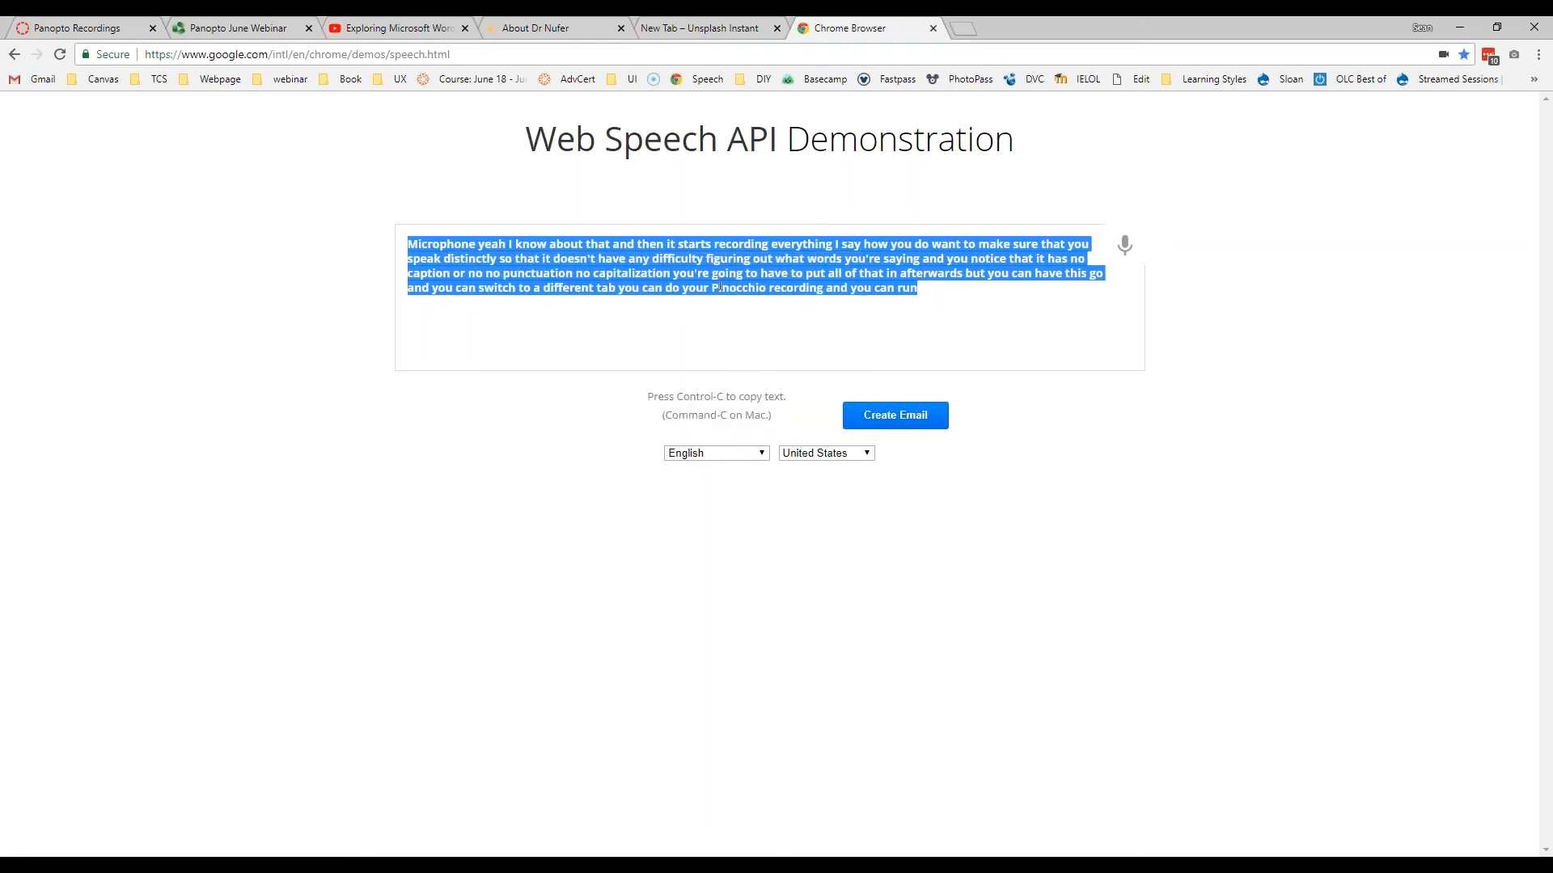
Step: Paste the copied transcript into the caption entry of the Panopto June Webinar recording and delete it again
key(ctrl+2)
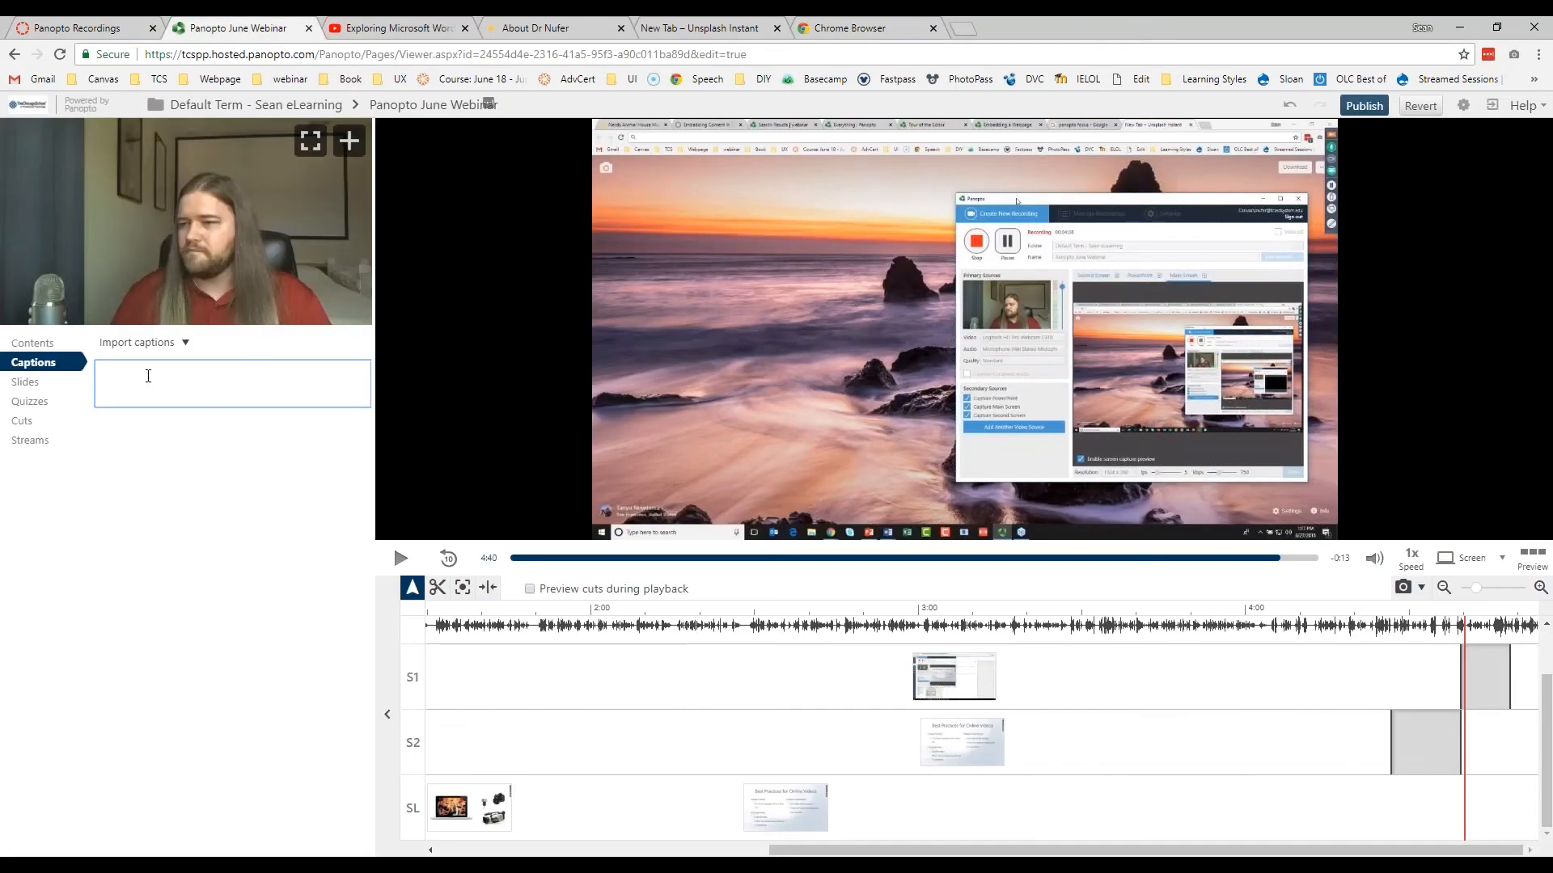
key(ctrl+v)
drag(292, 398, 242, 356)
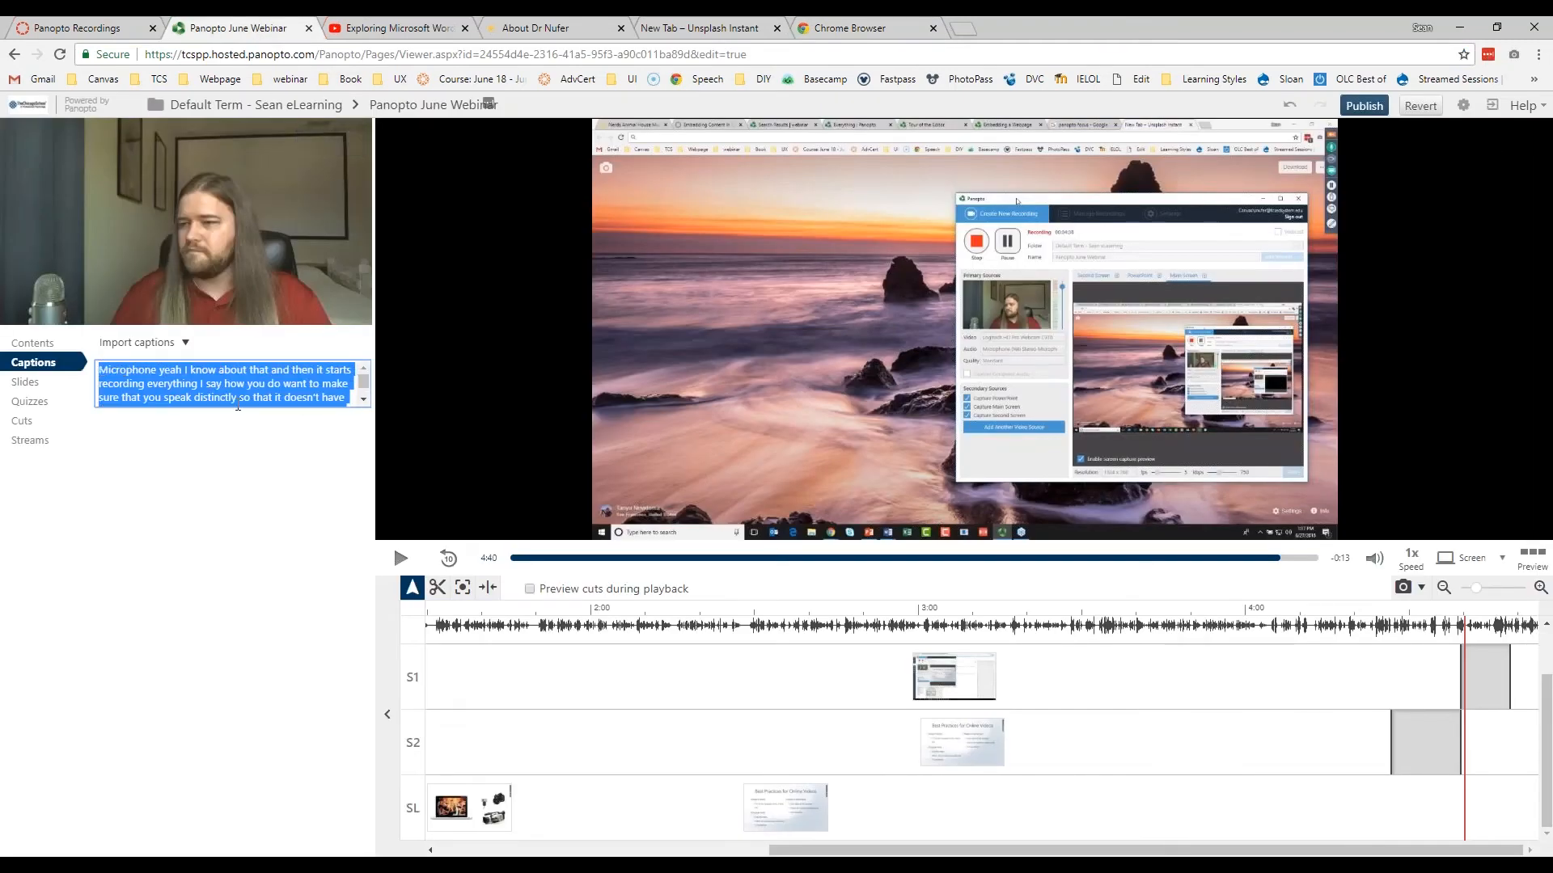
key(BackSpace)
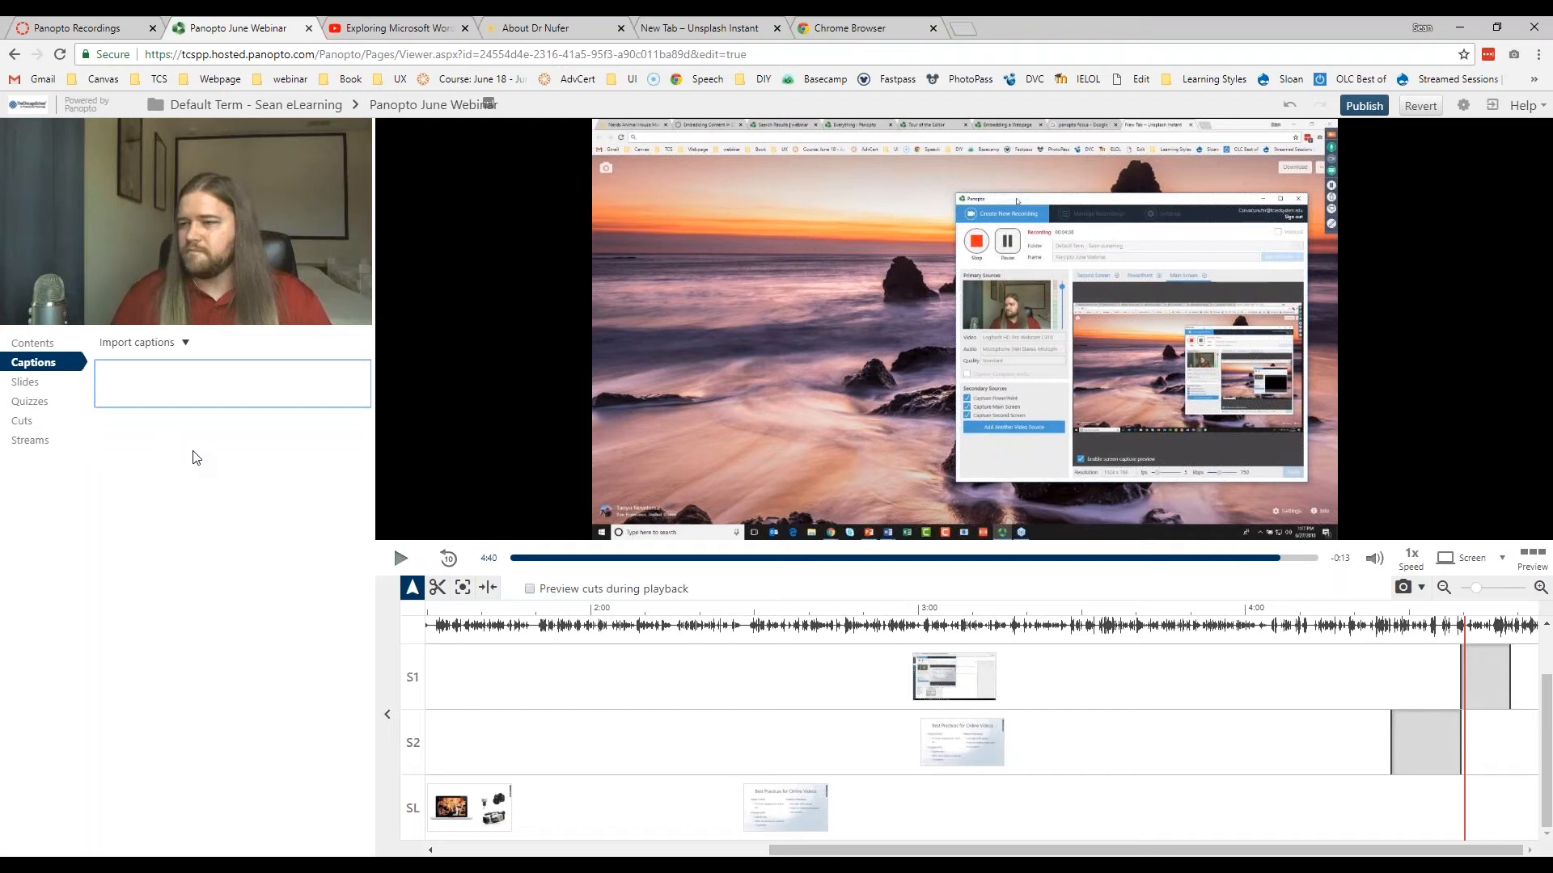
Step: Open the recording's slides section, check the presentation's options and look through the slides
click(64, 390)
drag(369, 453, 372, 398)
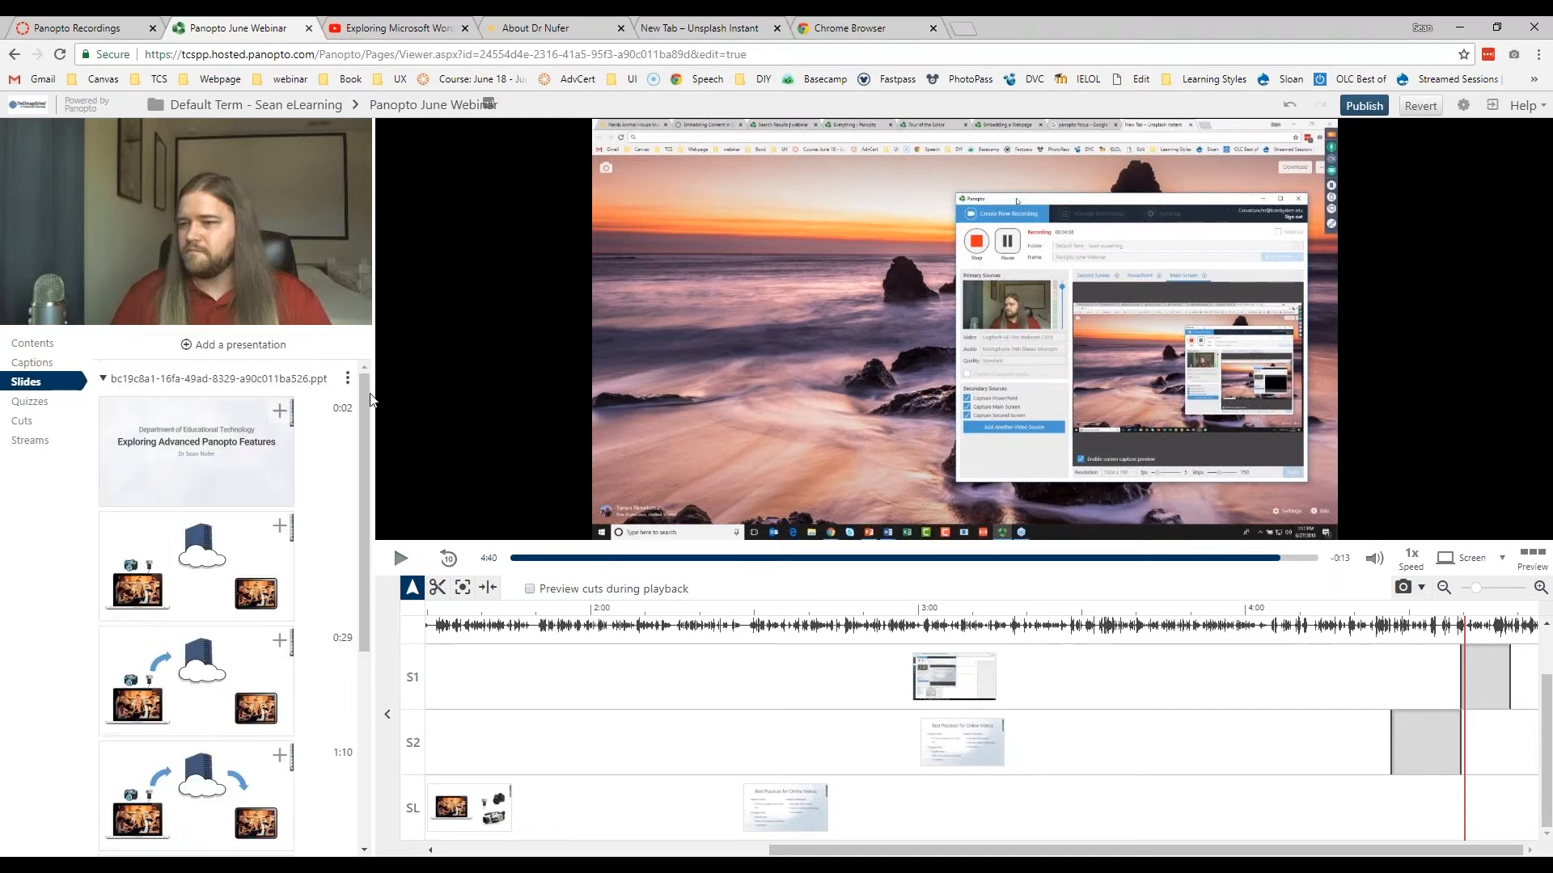
click(348, 378)
click(348, 379)
scroll(194, 566, down, 3)
scroll(194, 566, up, 3)
scroll(200, 558, down, 3)
scroll(160, 389, up, 3)
scroll(210, 558, down, 1)
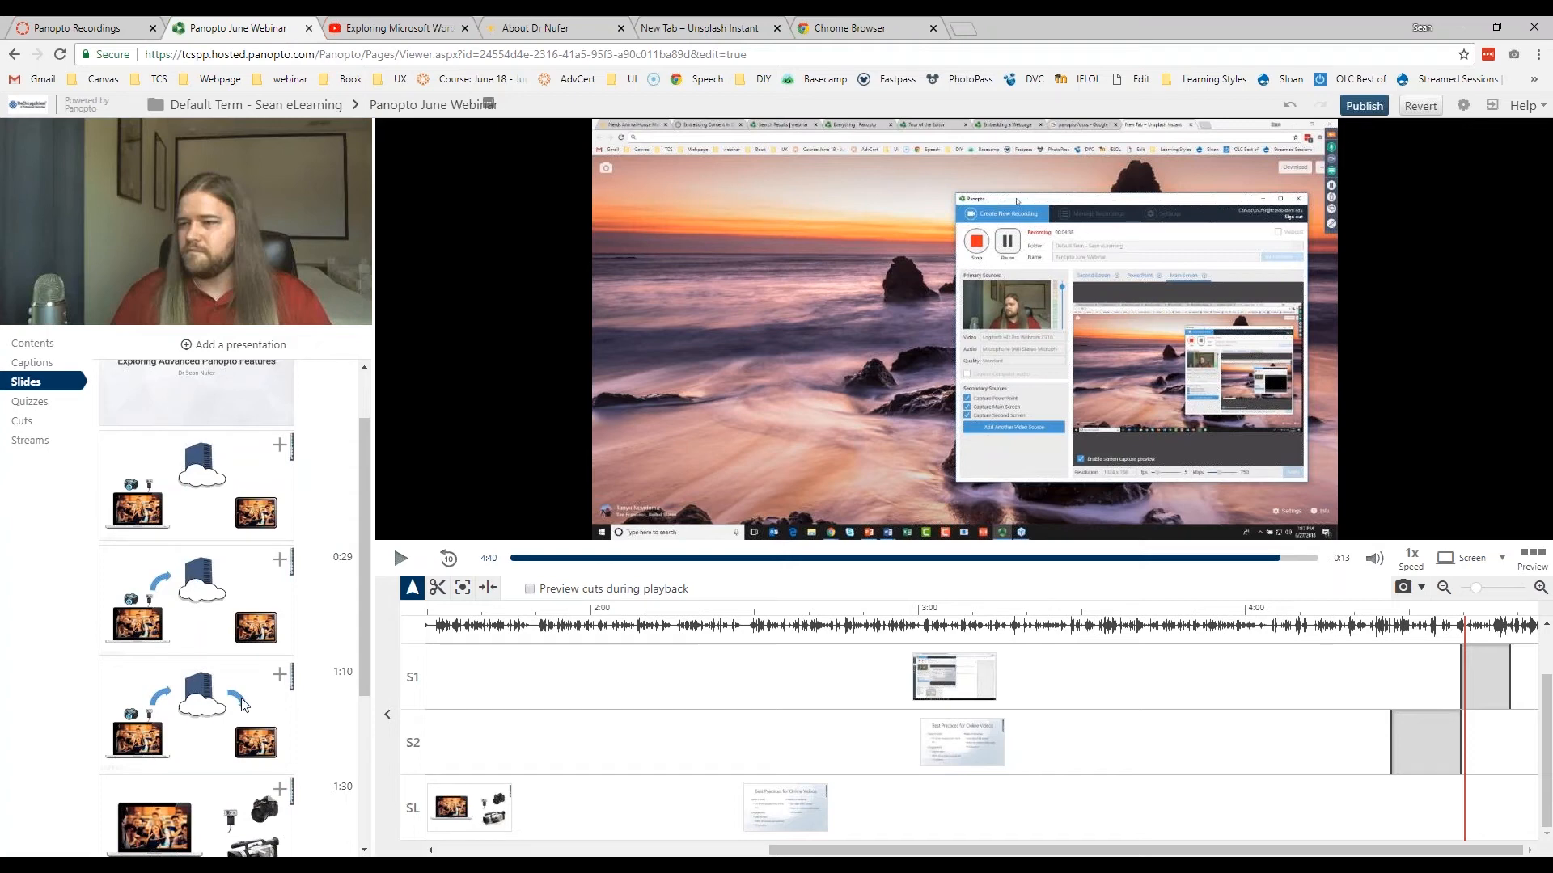
Step: Delete the 0:29 and 1:10 occurrences of the two cloud diagram slides from the recording
mouse_move(335, 563)
click(324, 564)
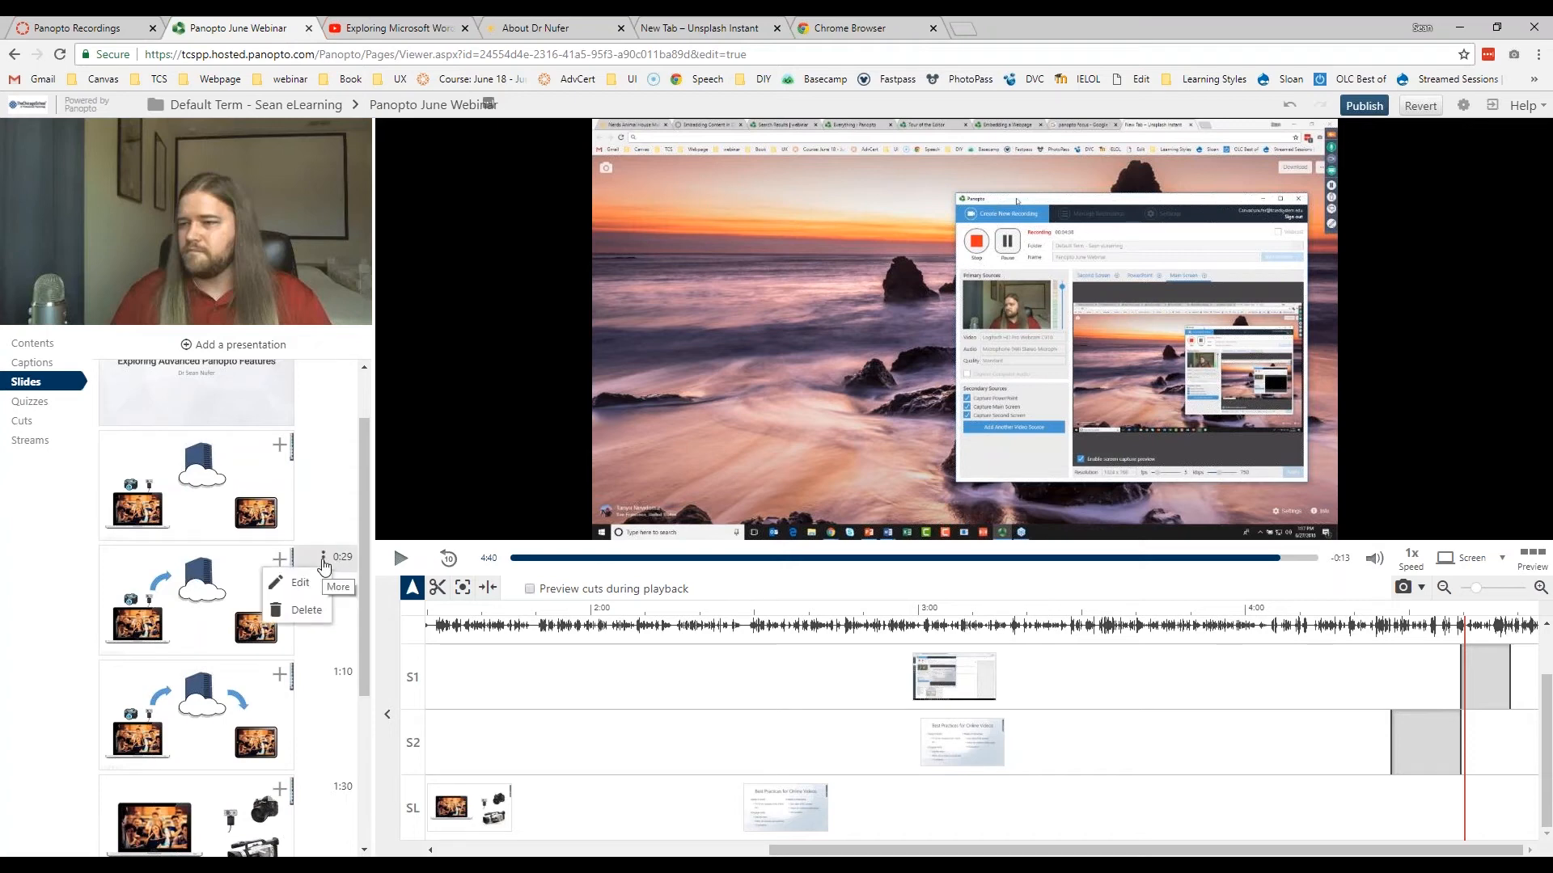
click(295, 614)
click(323, 672)
click(307, 725)
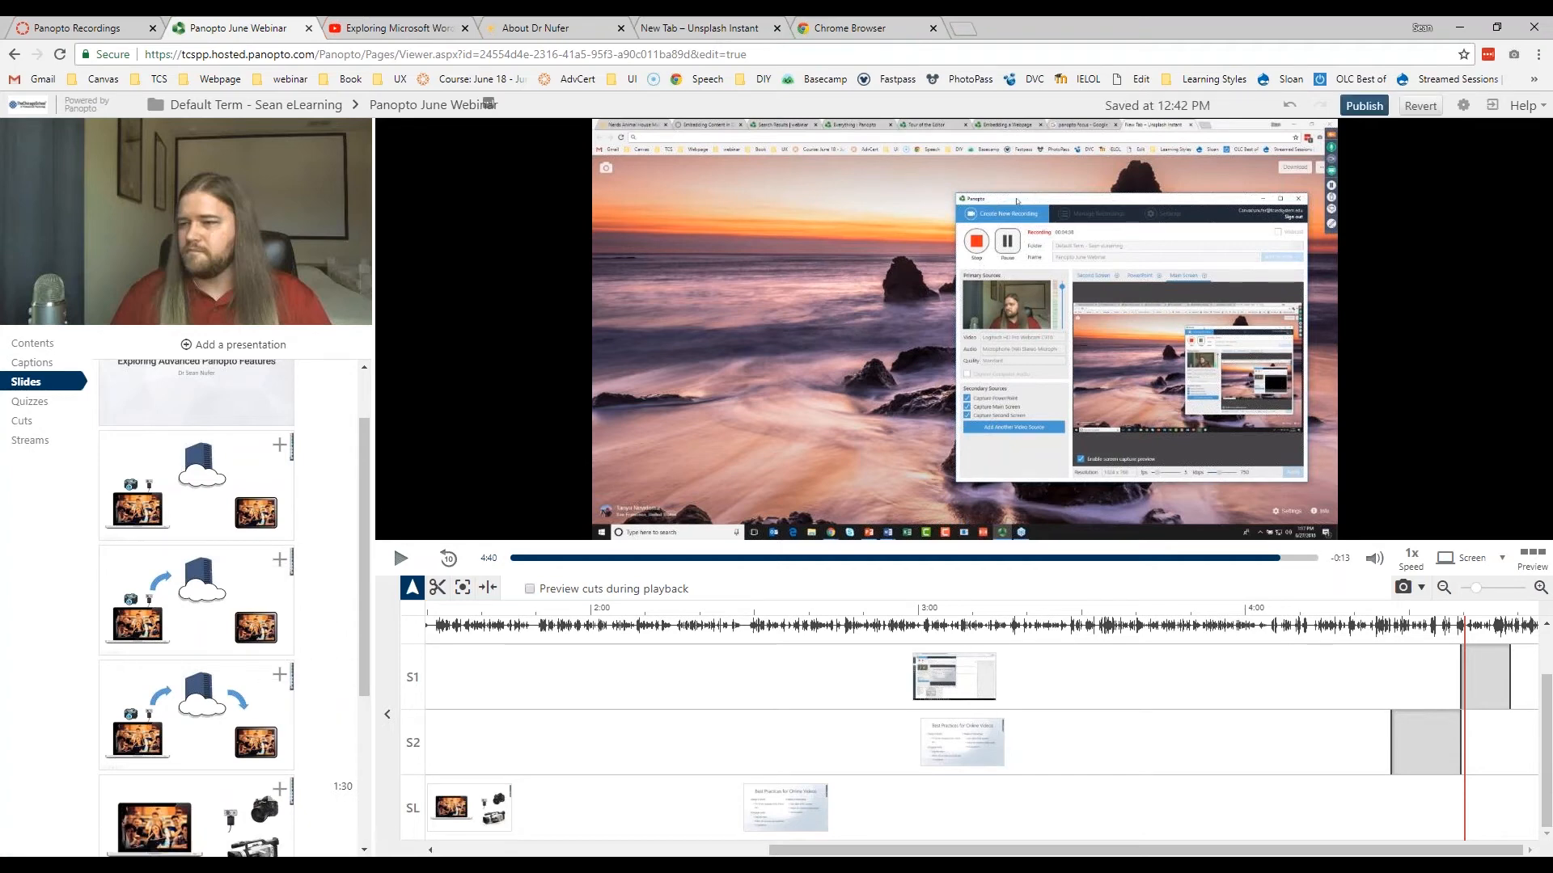
Step: Insert the cloud diagram slide with two arrows at the 4:40 playback position and undo the insertion
scroll(362, 588, down, 3)
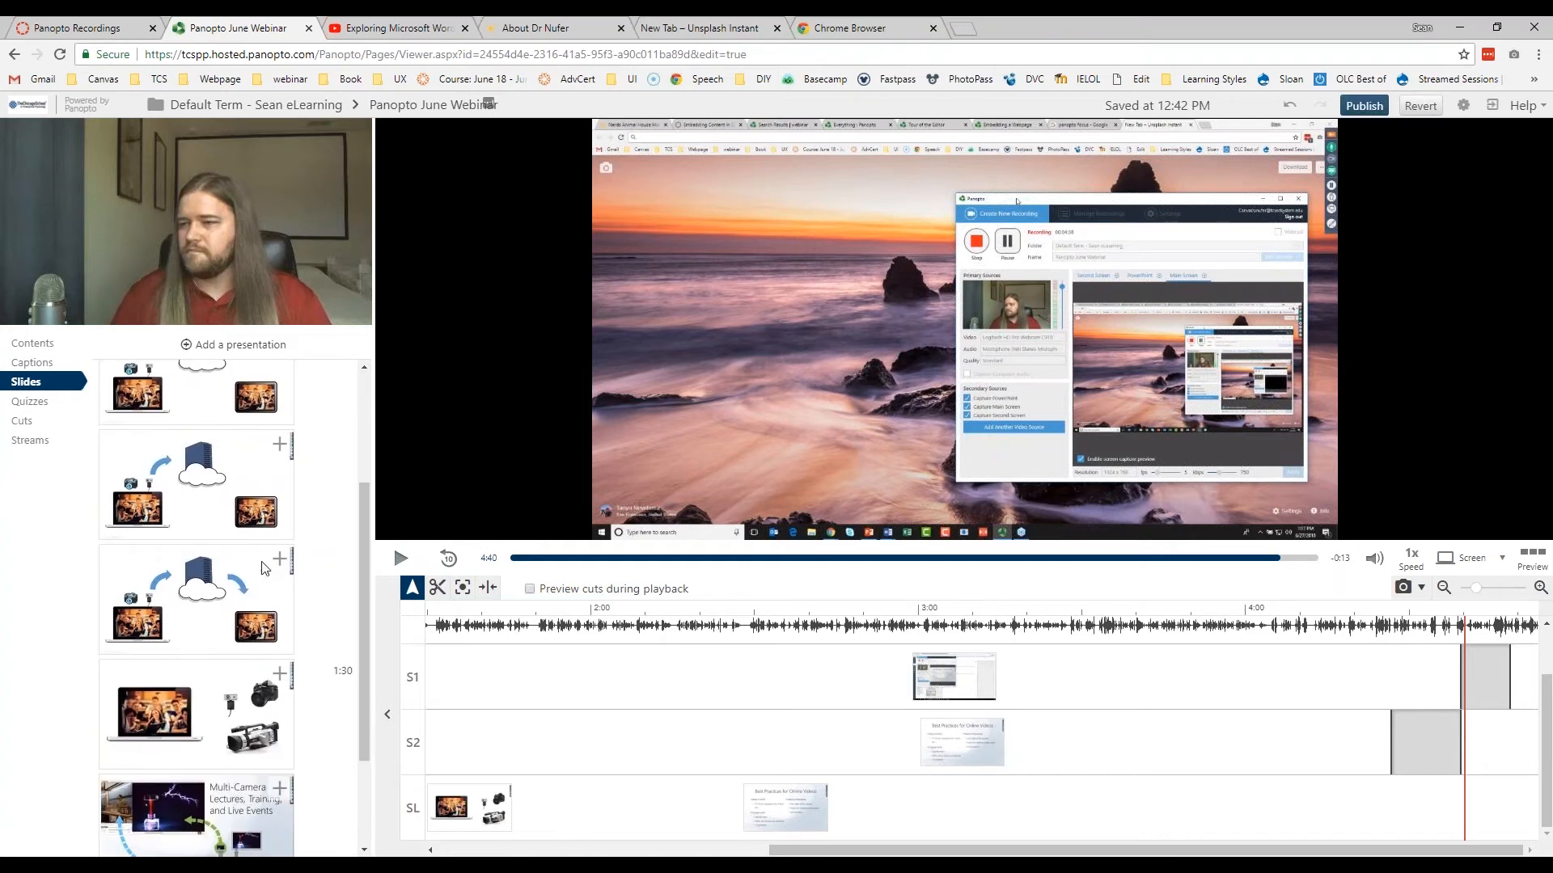
scroll(265, 568, up, 3)
click(35, 366)
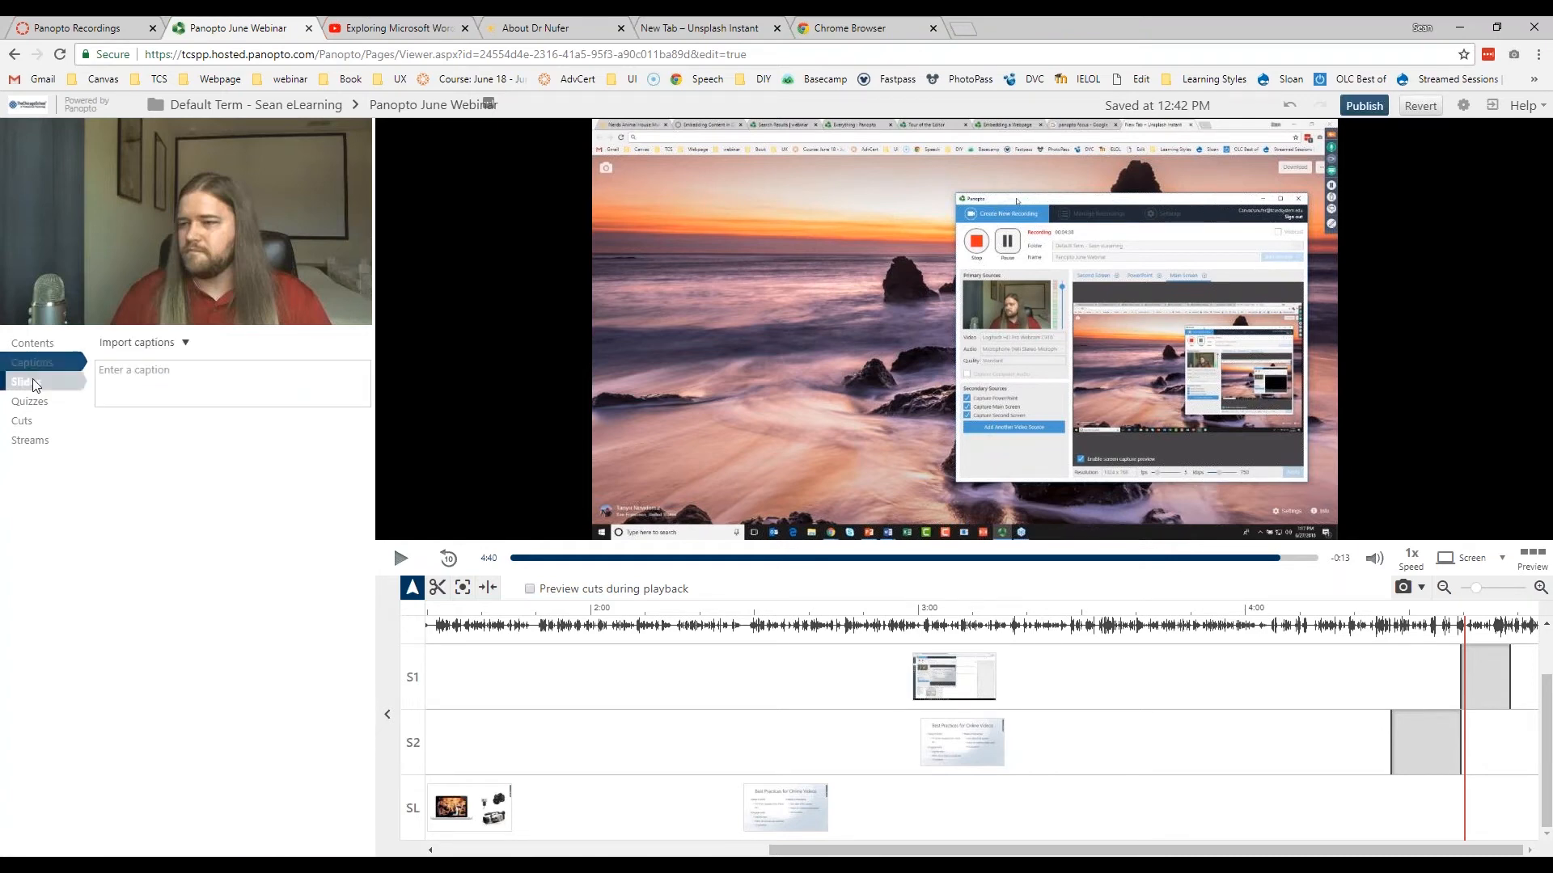
click(35, 381)
scroll(257, 600, down, 1)
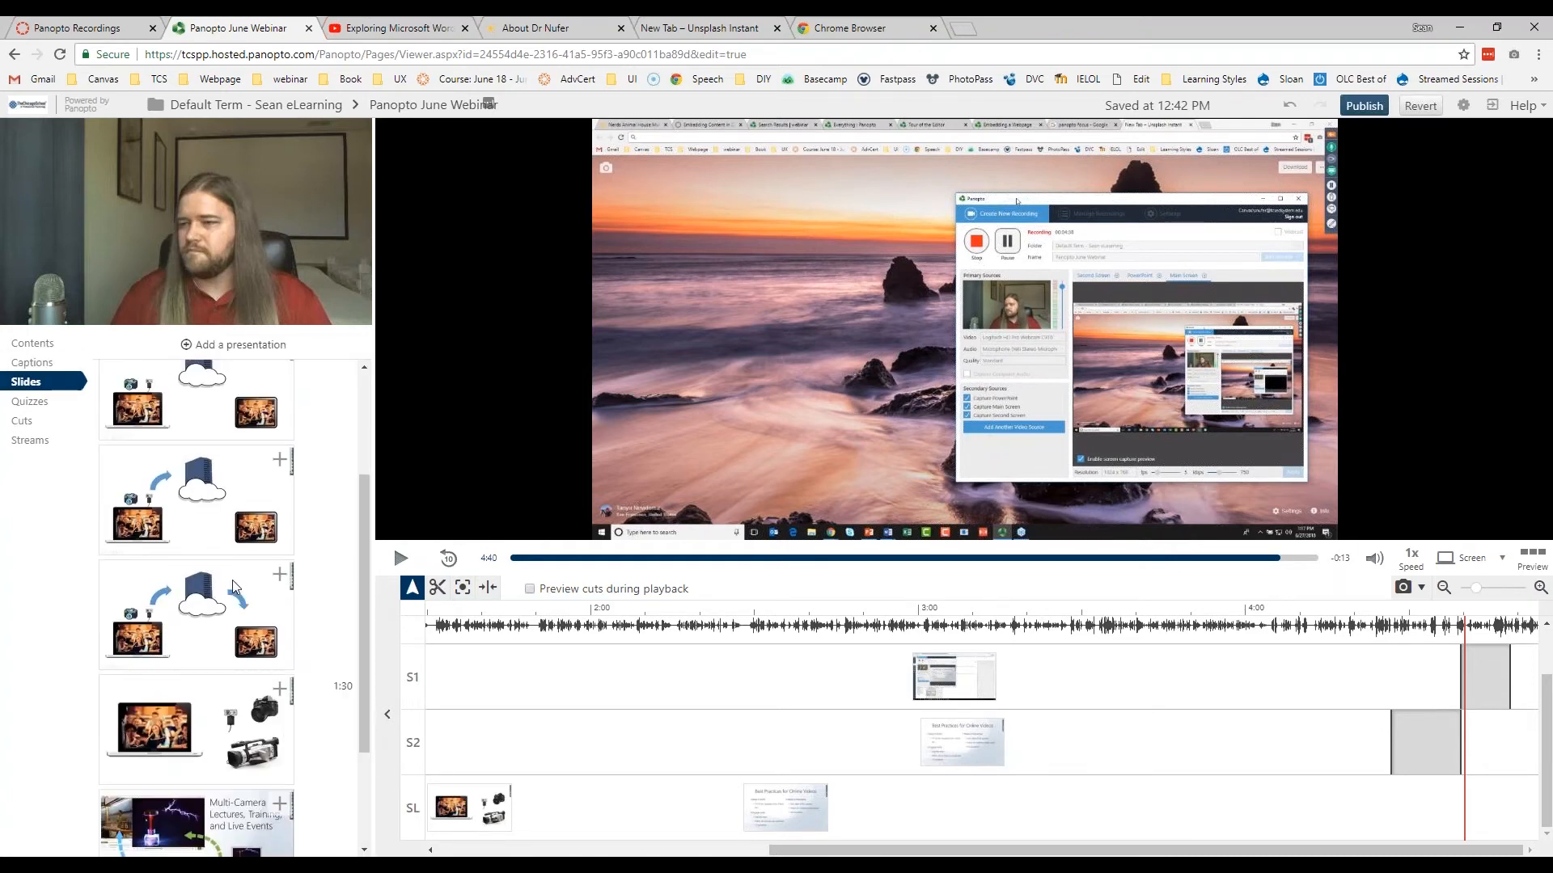
scroll(362, 586, down, 1)
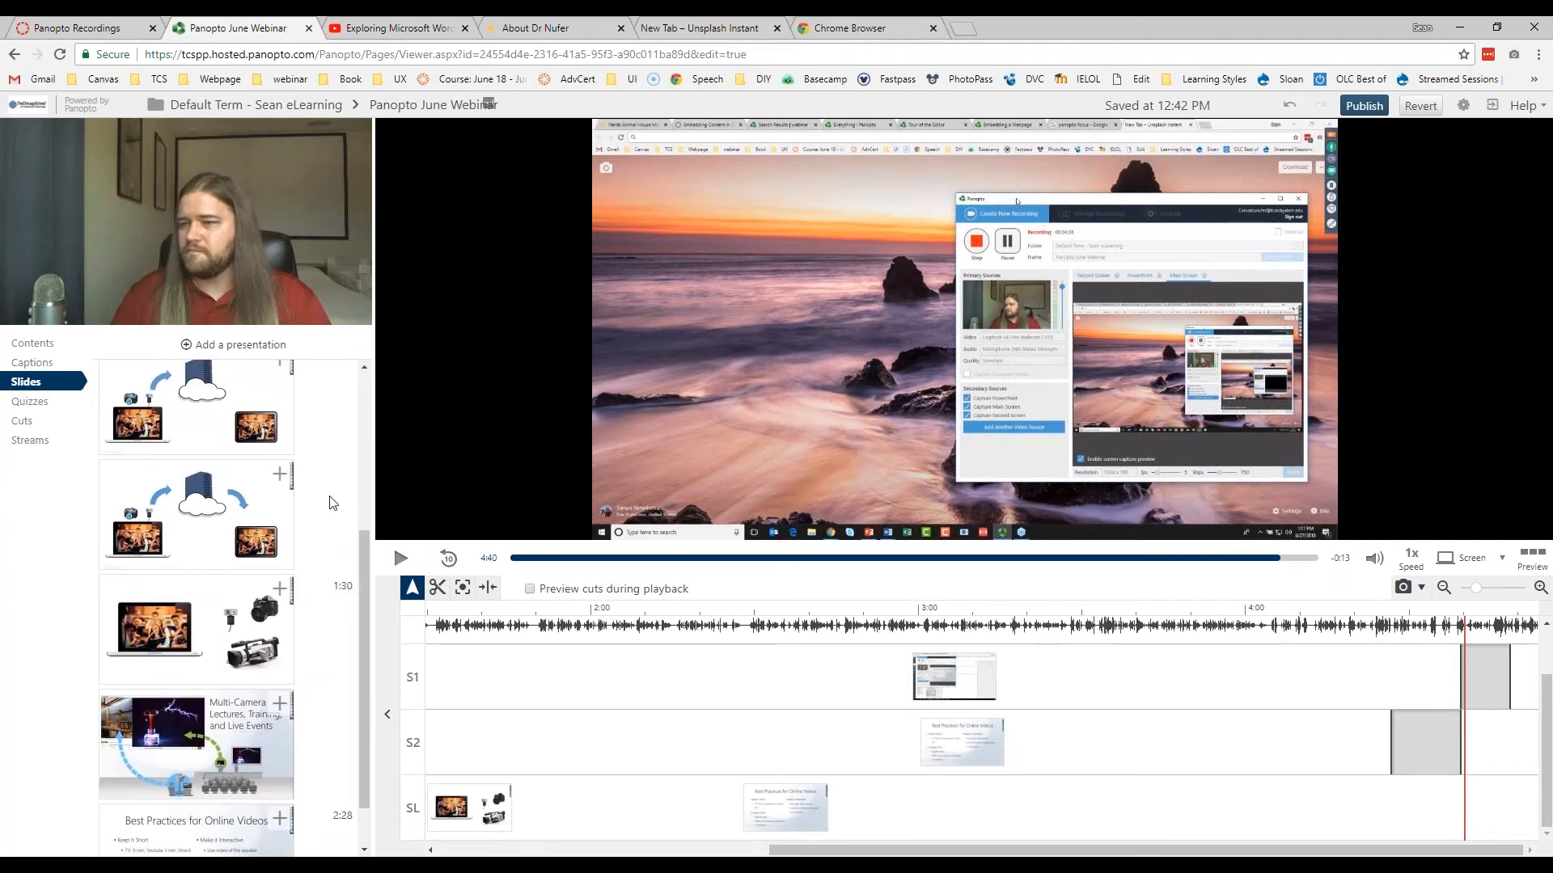
click(280, 475)
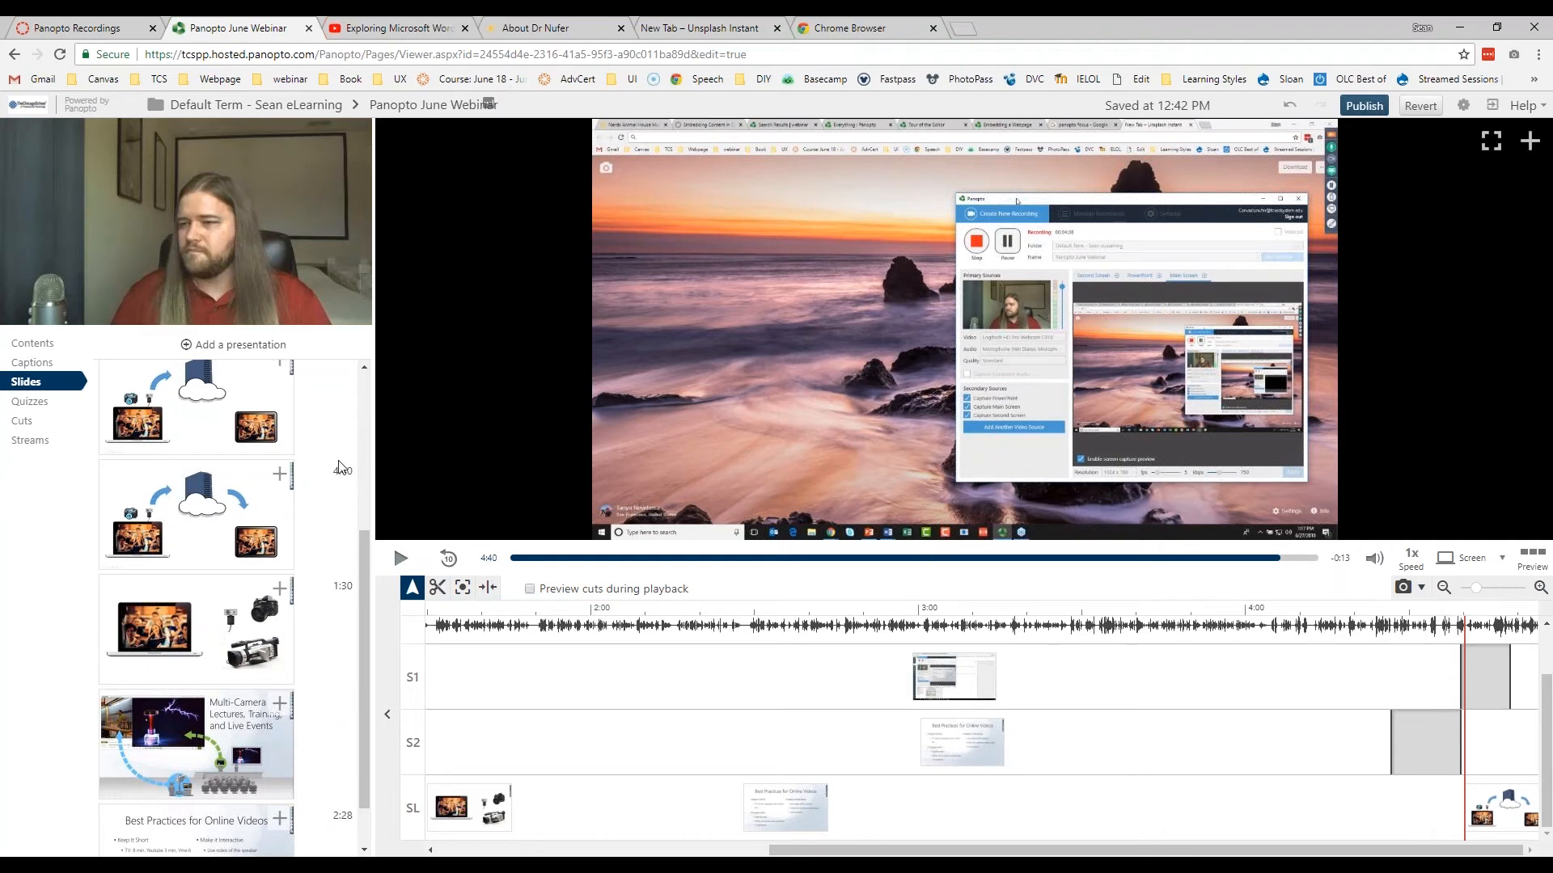
click(1289, 105)
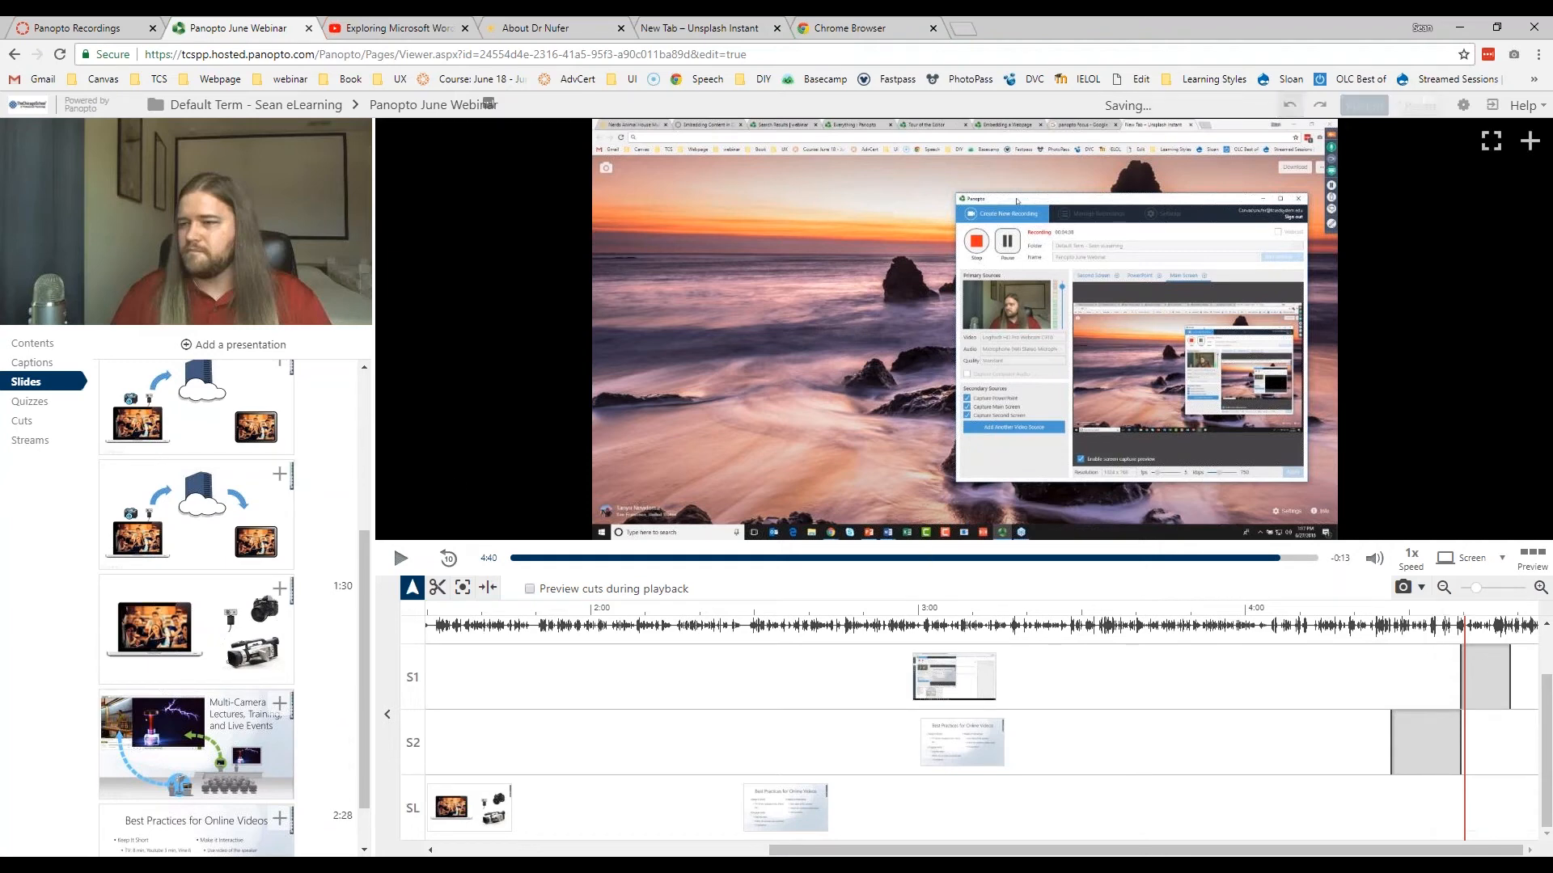
Step: Move playback to 1:30, insert the cloud diagram slide with two arrows there and undo the insertion
click(496, 621)
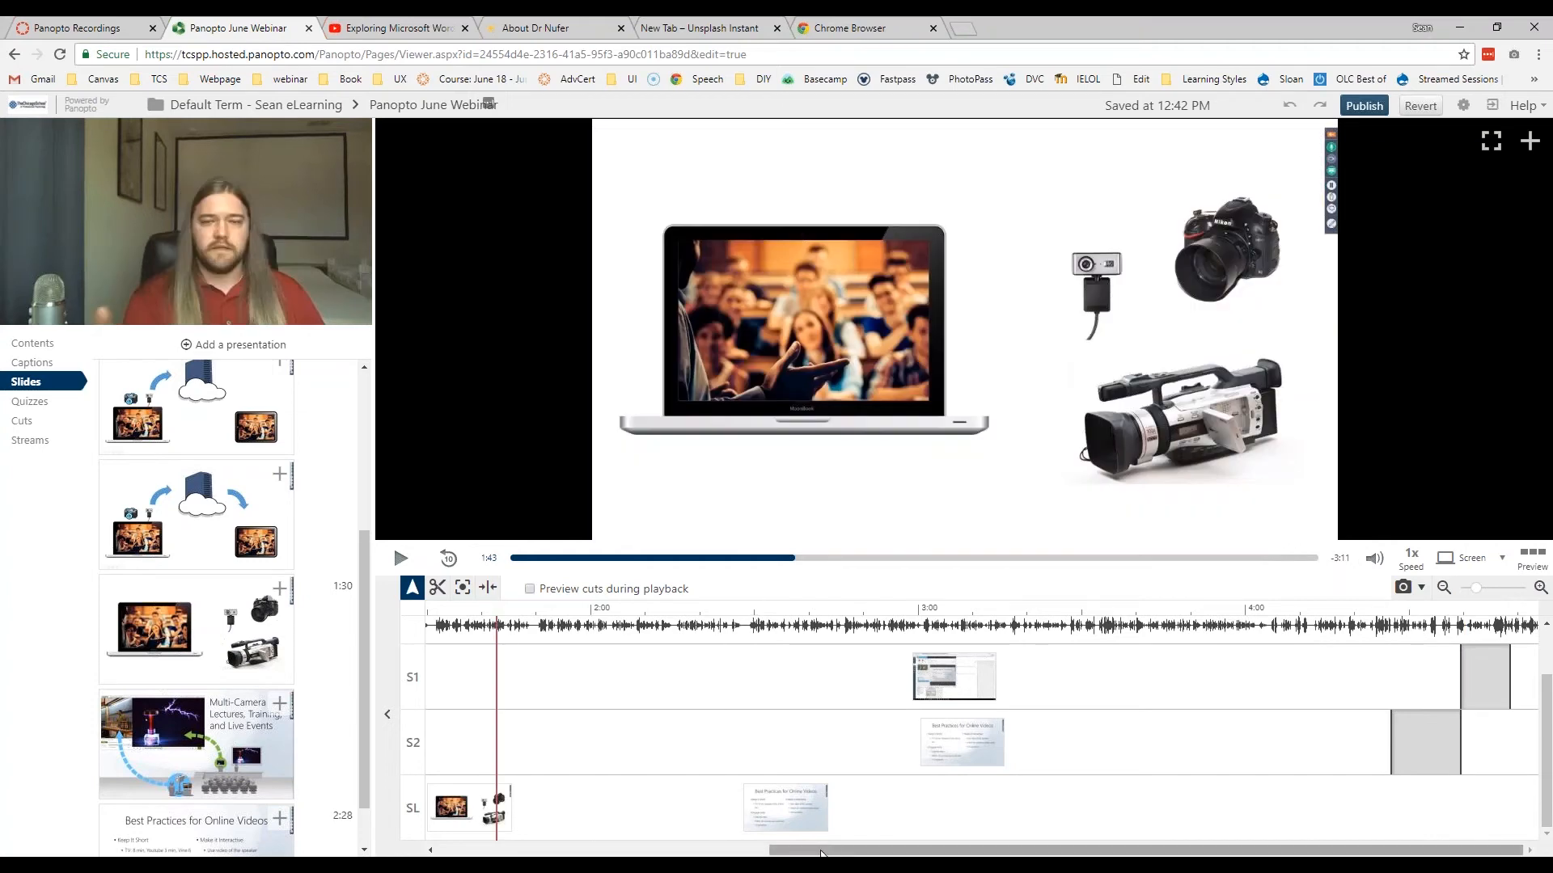
drag(776, 850, 418, 856)
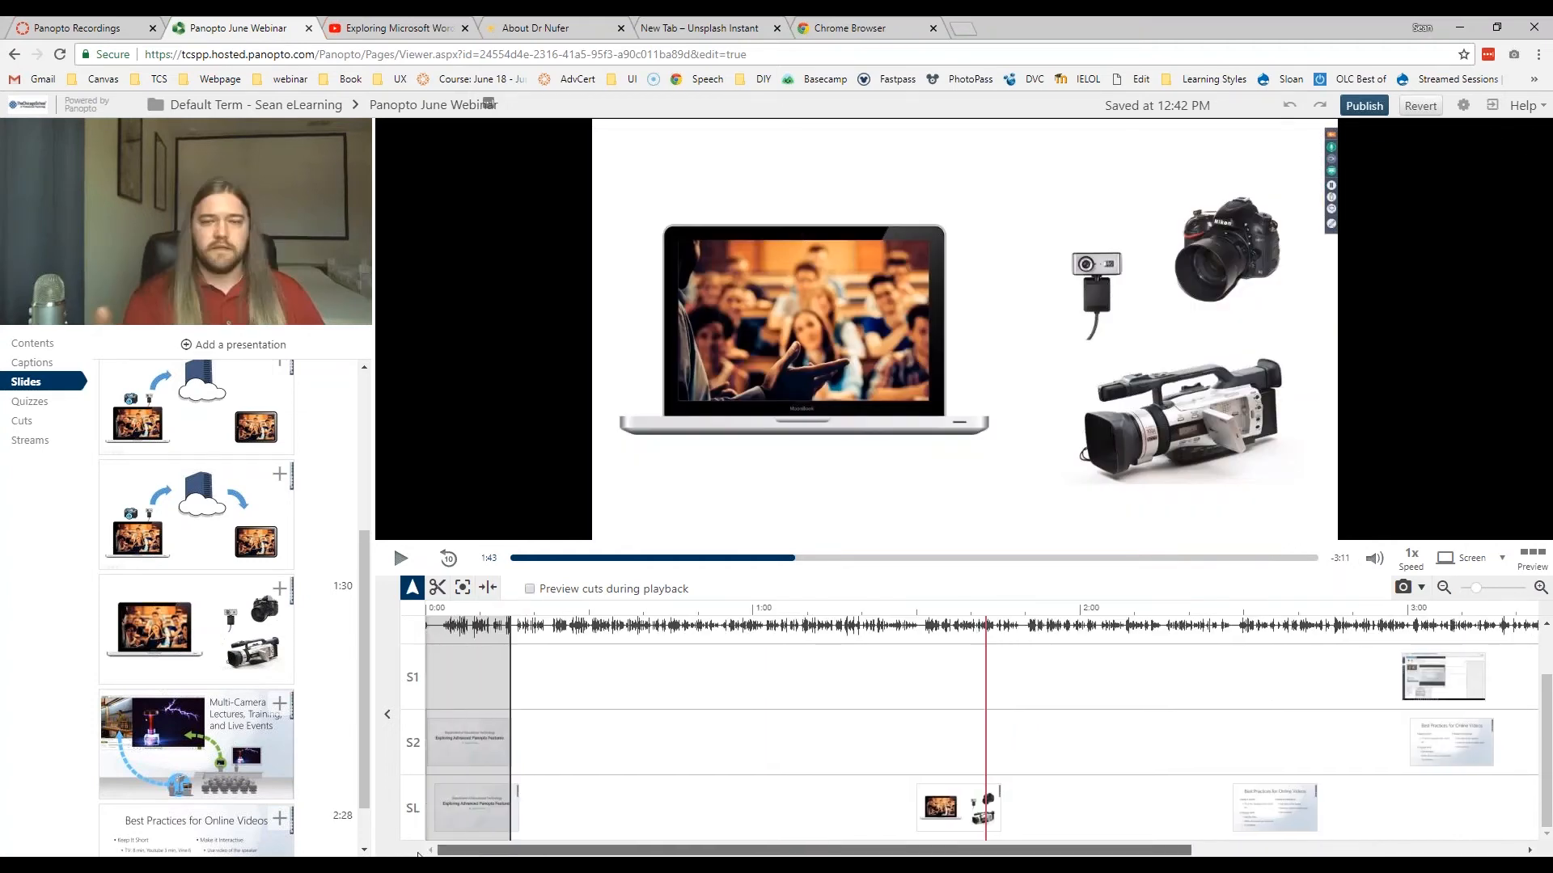
click(921, 616)
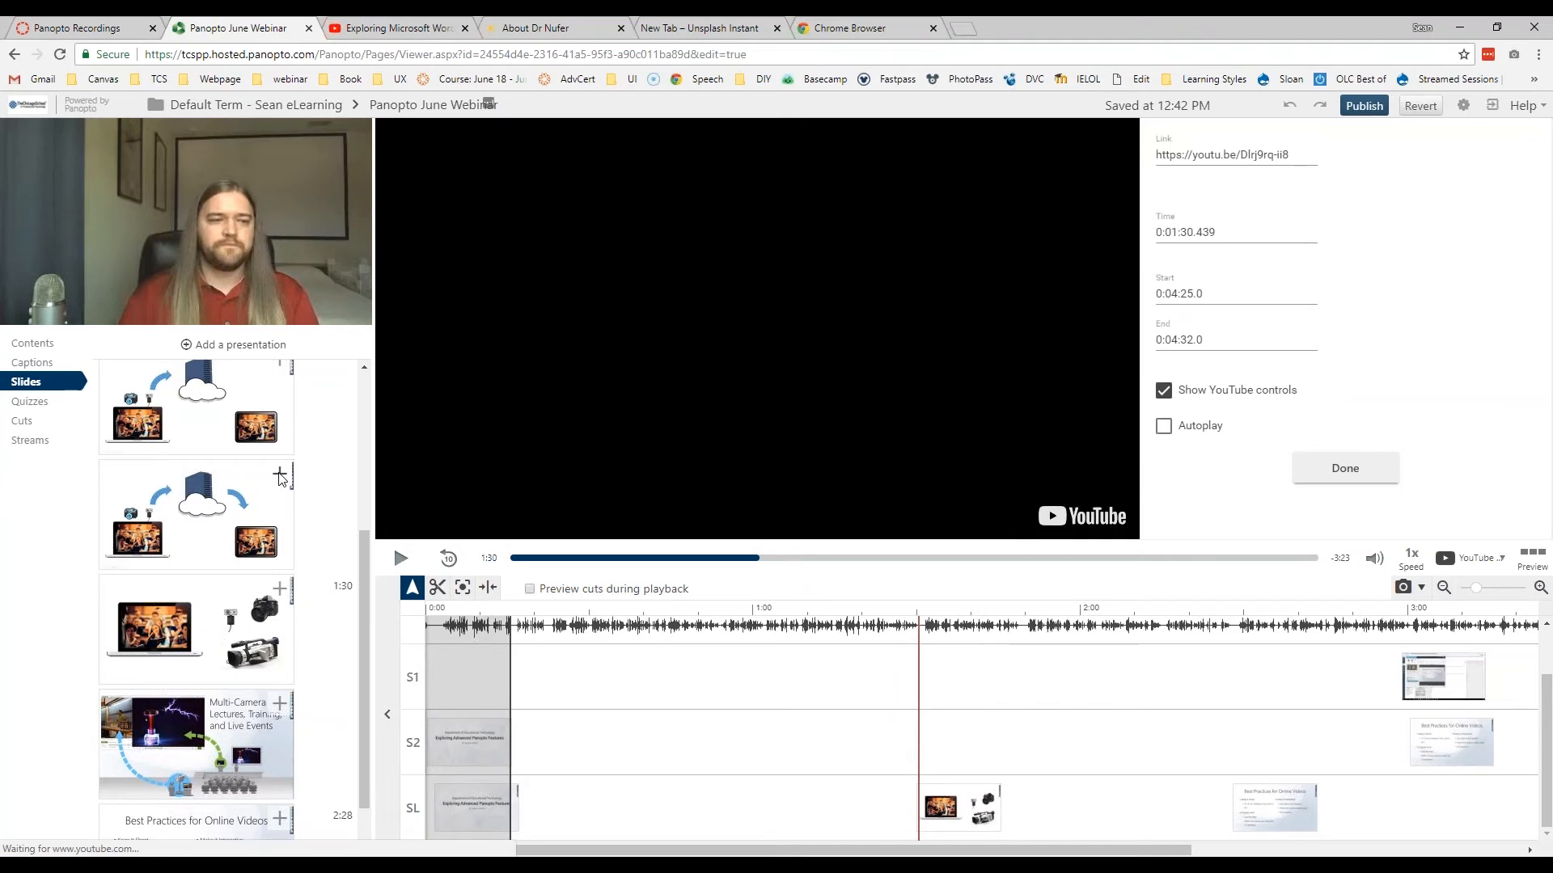
click(280, 477)
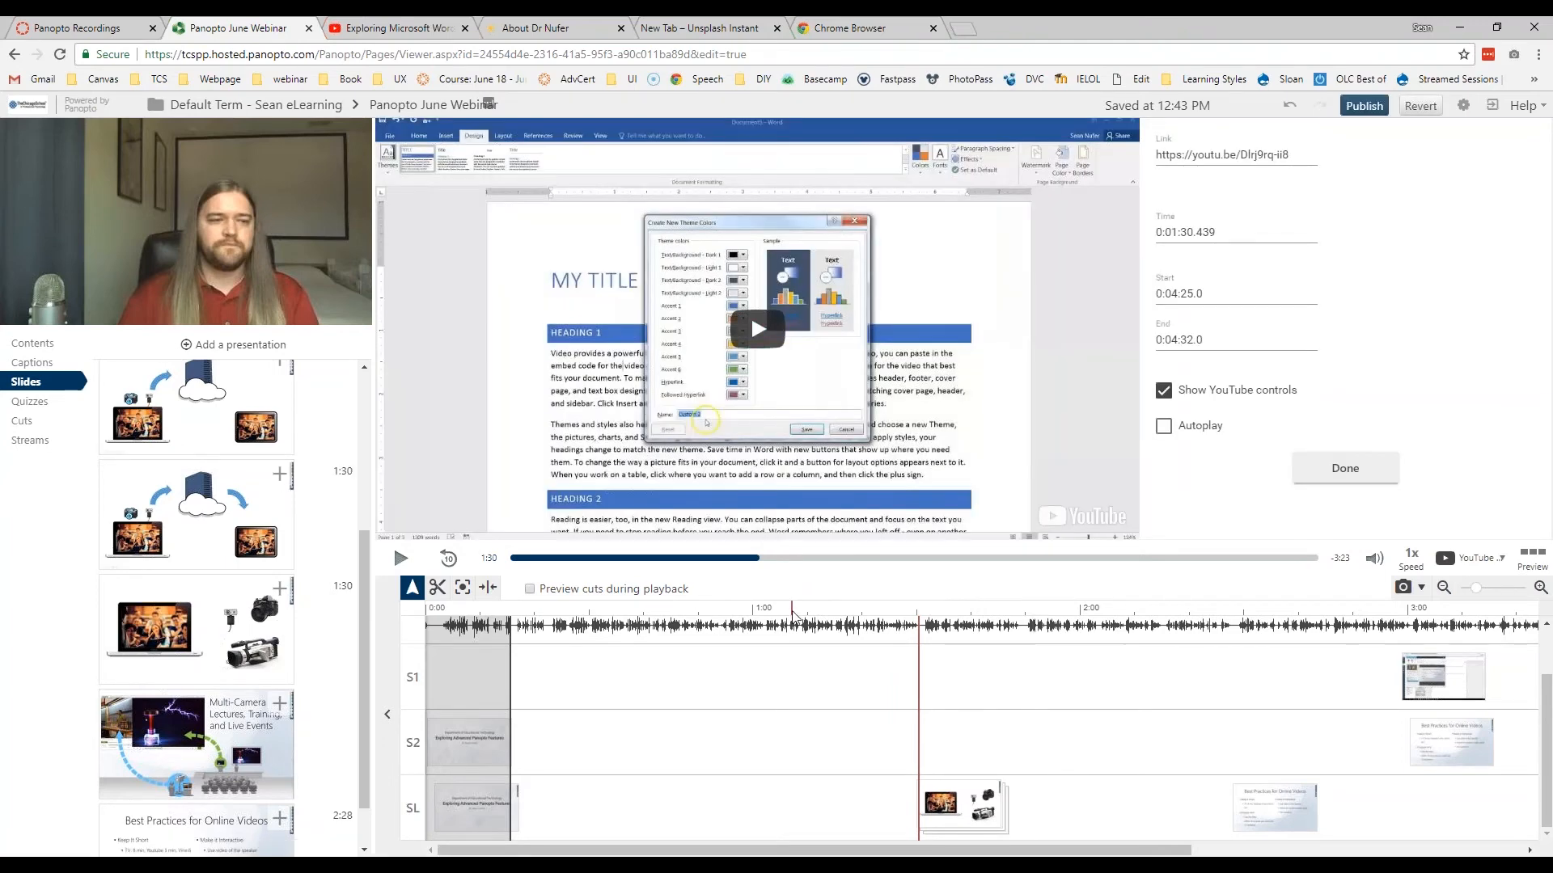
click(280, 473)
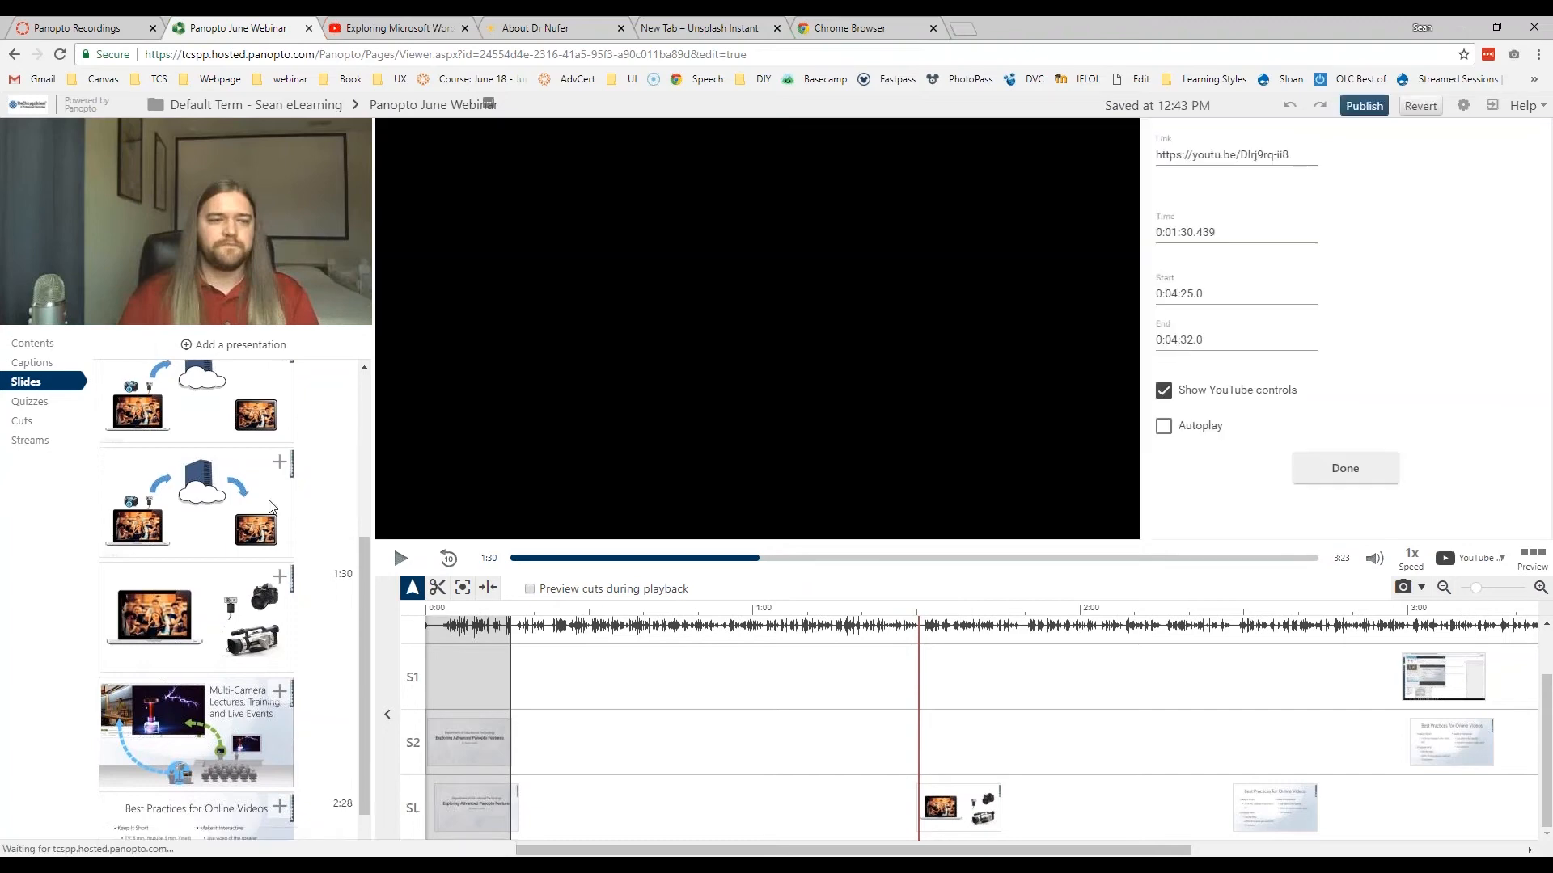
scroll(205, 485, up, 3)
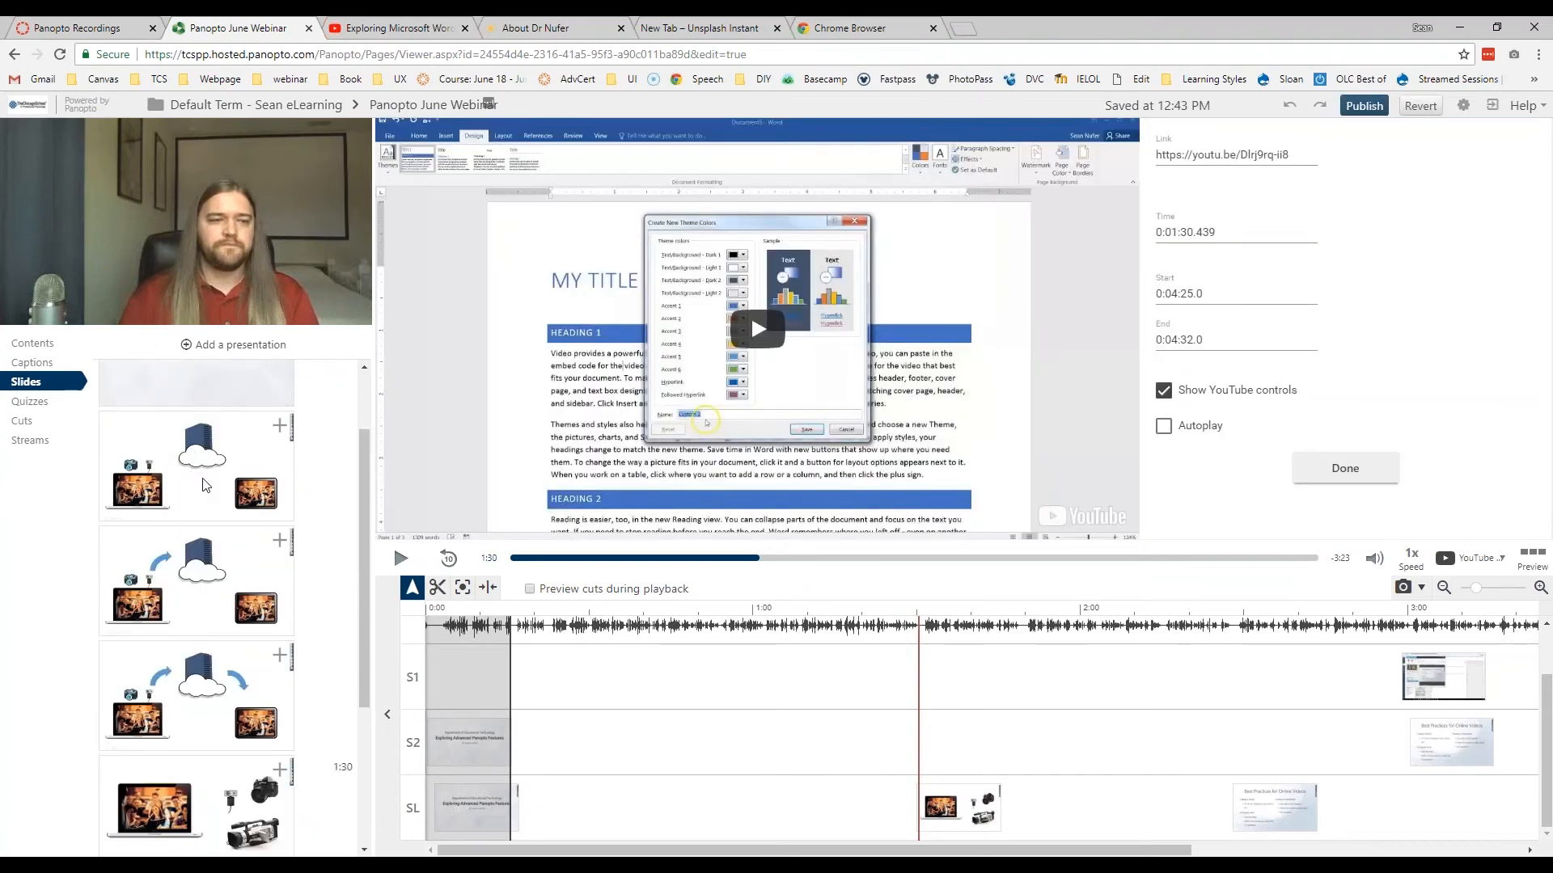
scroll(205, 484, down, 4)
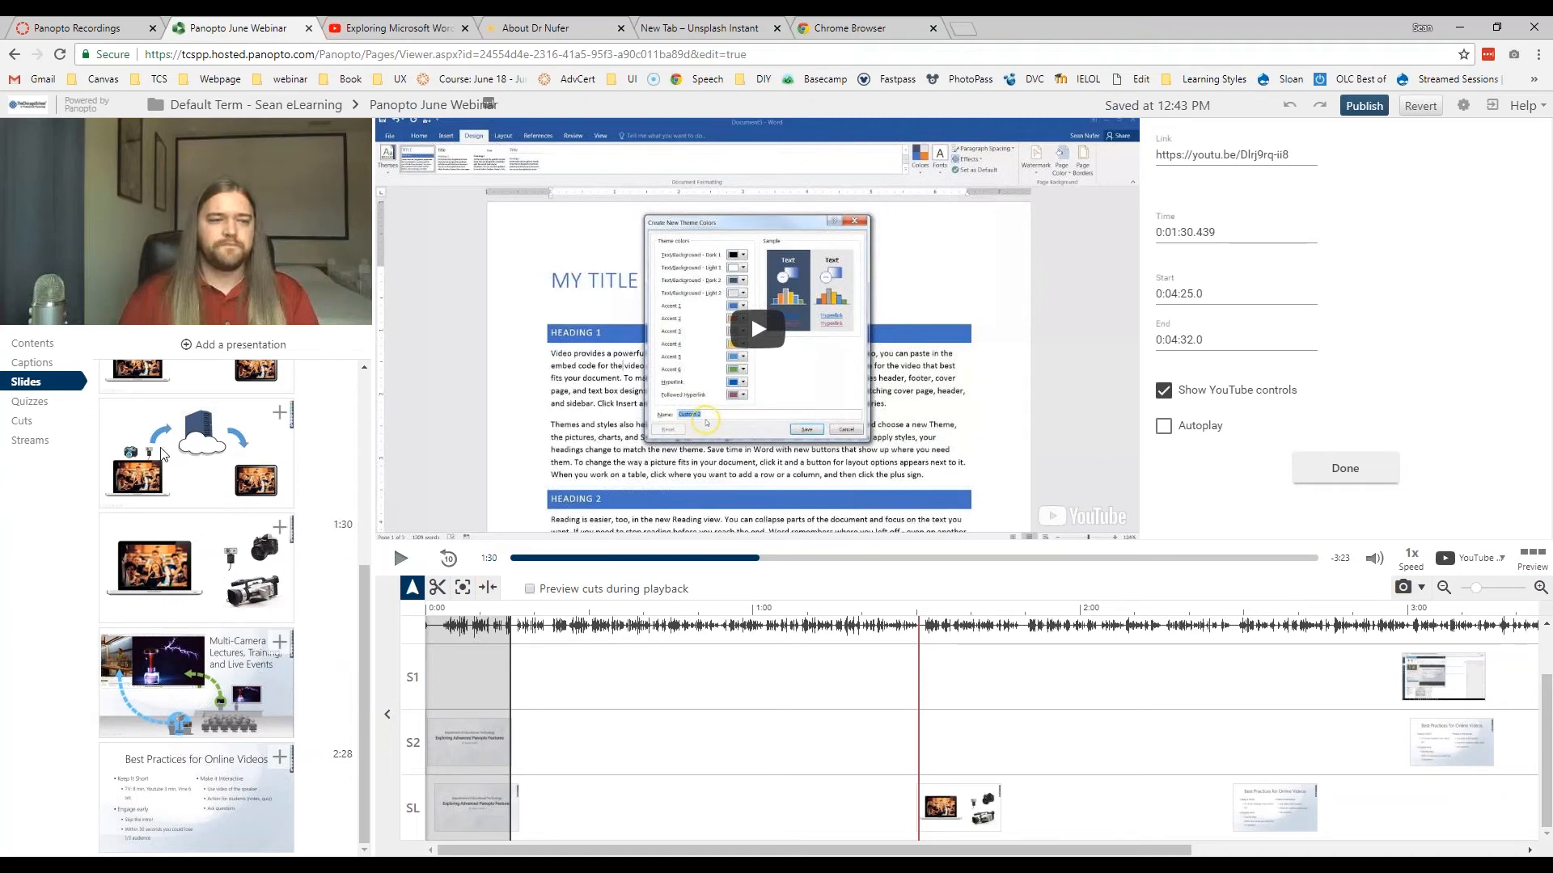
Step: Open the recording's quizzes section, view the quiz at 1:59 and show its available options
click(48, 404)
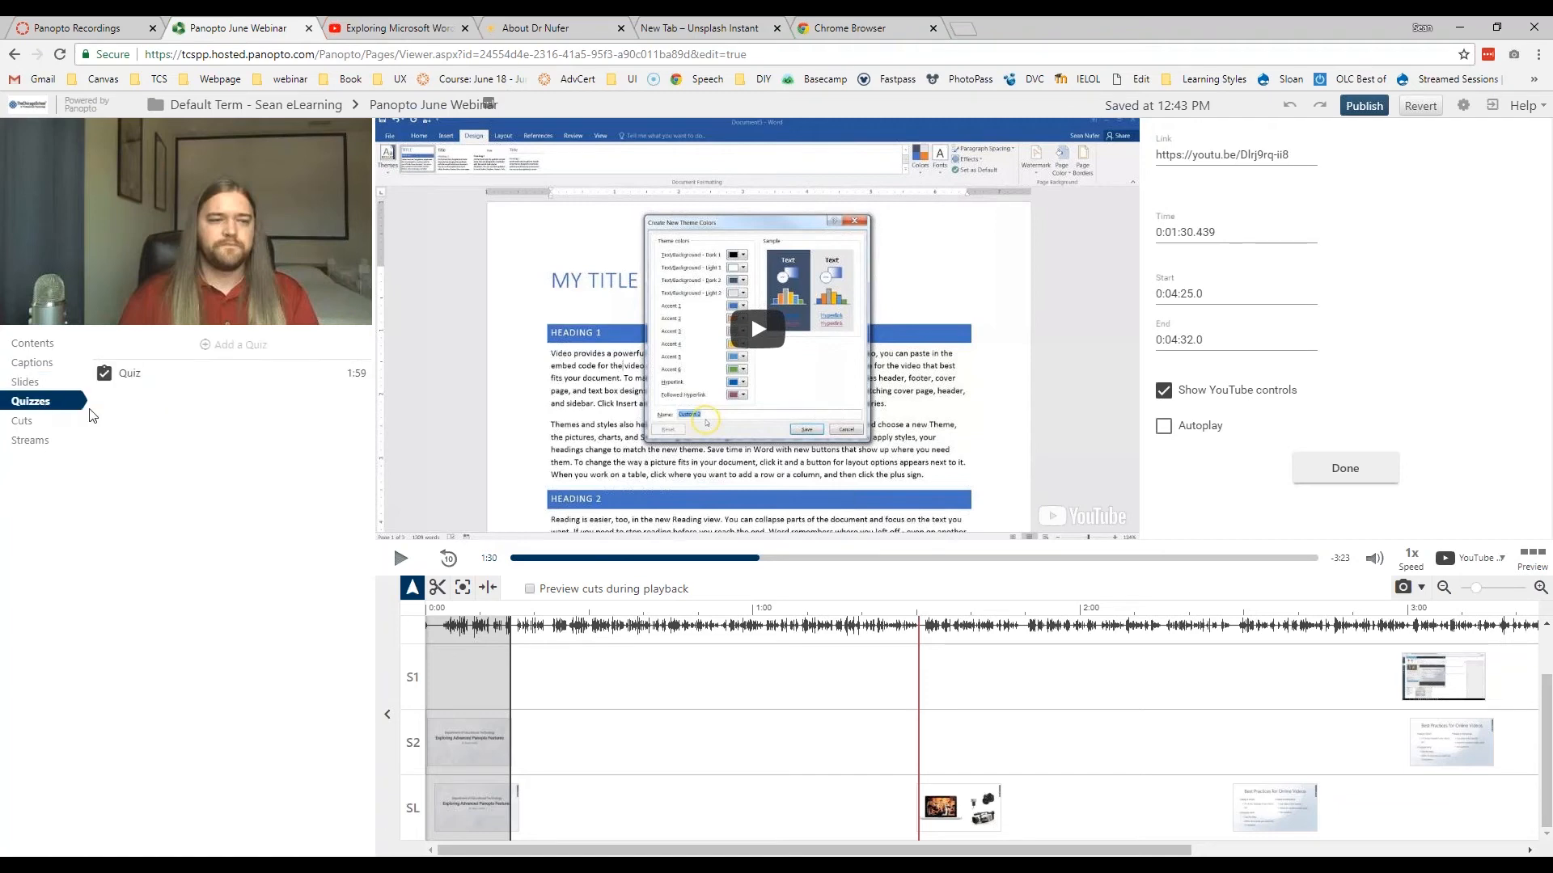
click(324, 381)
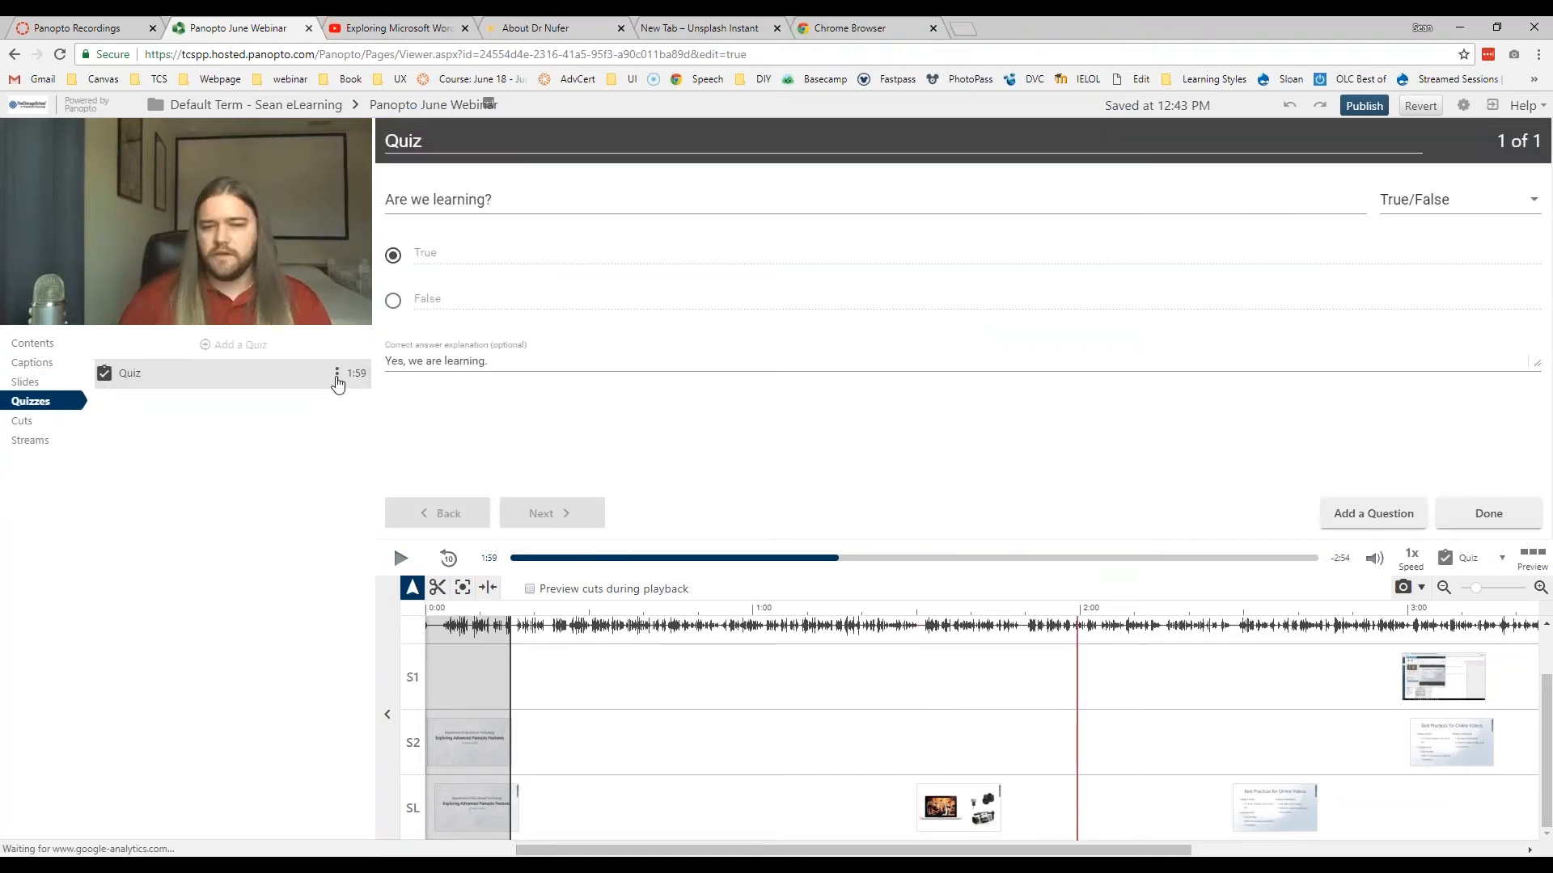
click(336, 375)
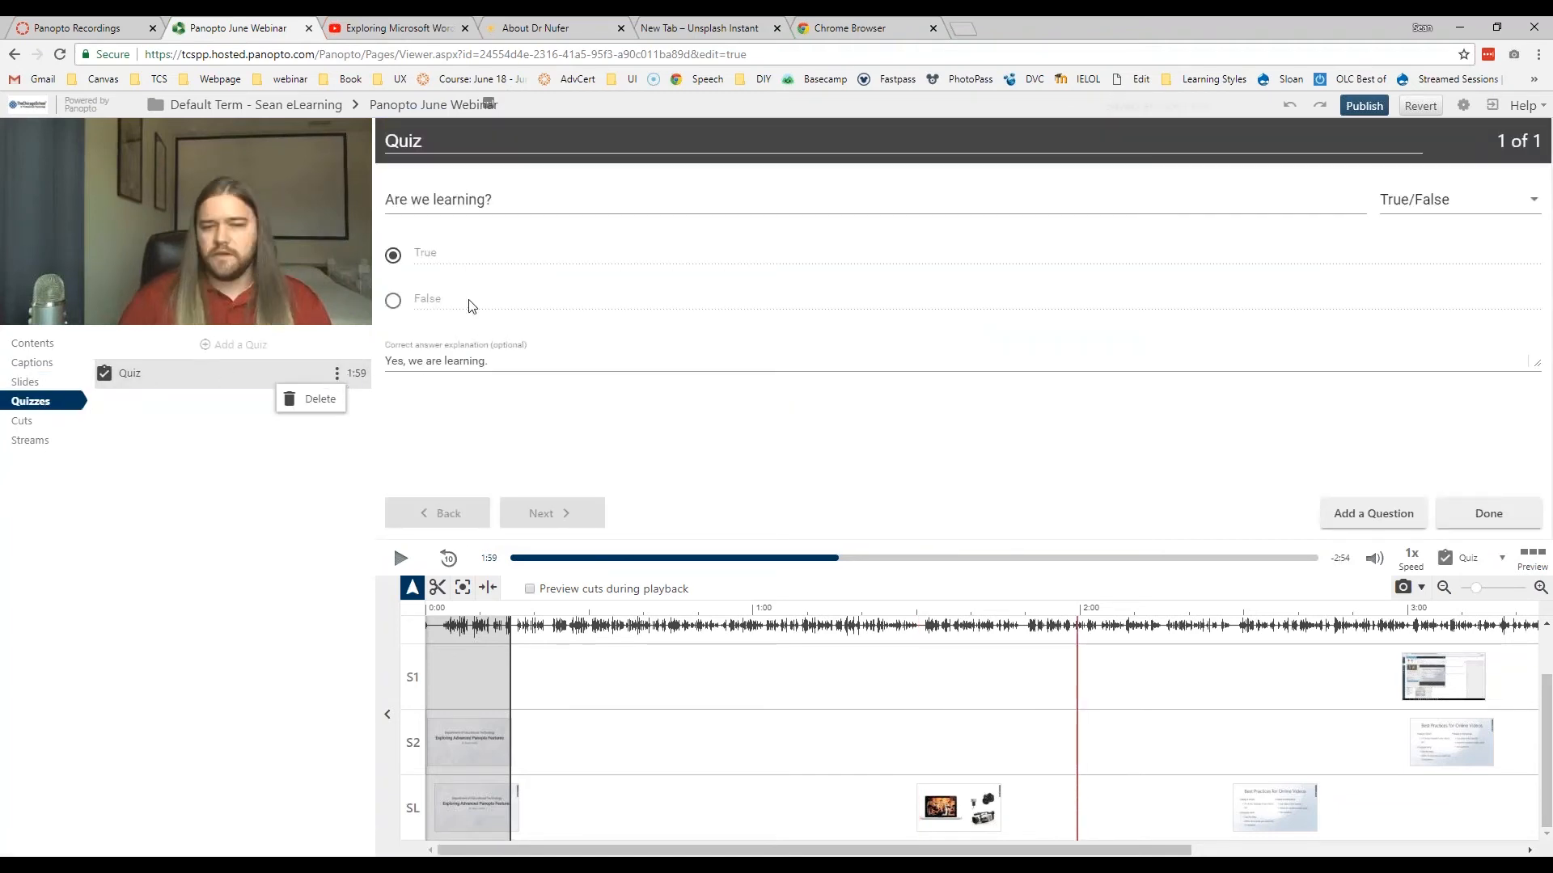
Step: Open the recording's list of cuts and jump to the secondary screen cut from 4:27 to 4:39
click(24, 420)
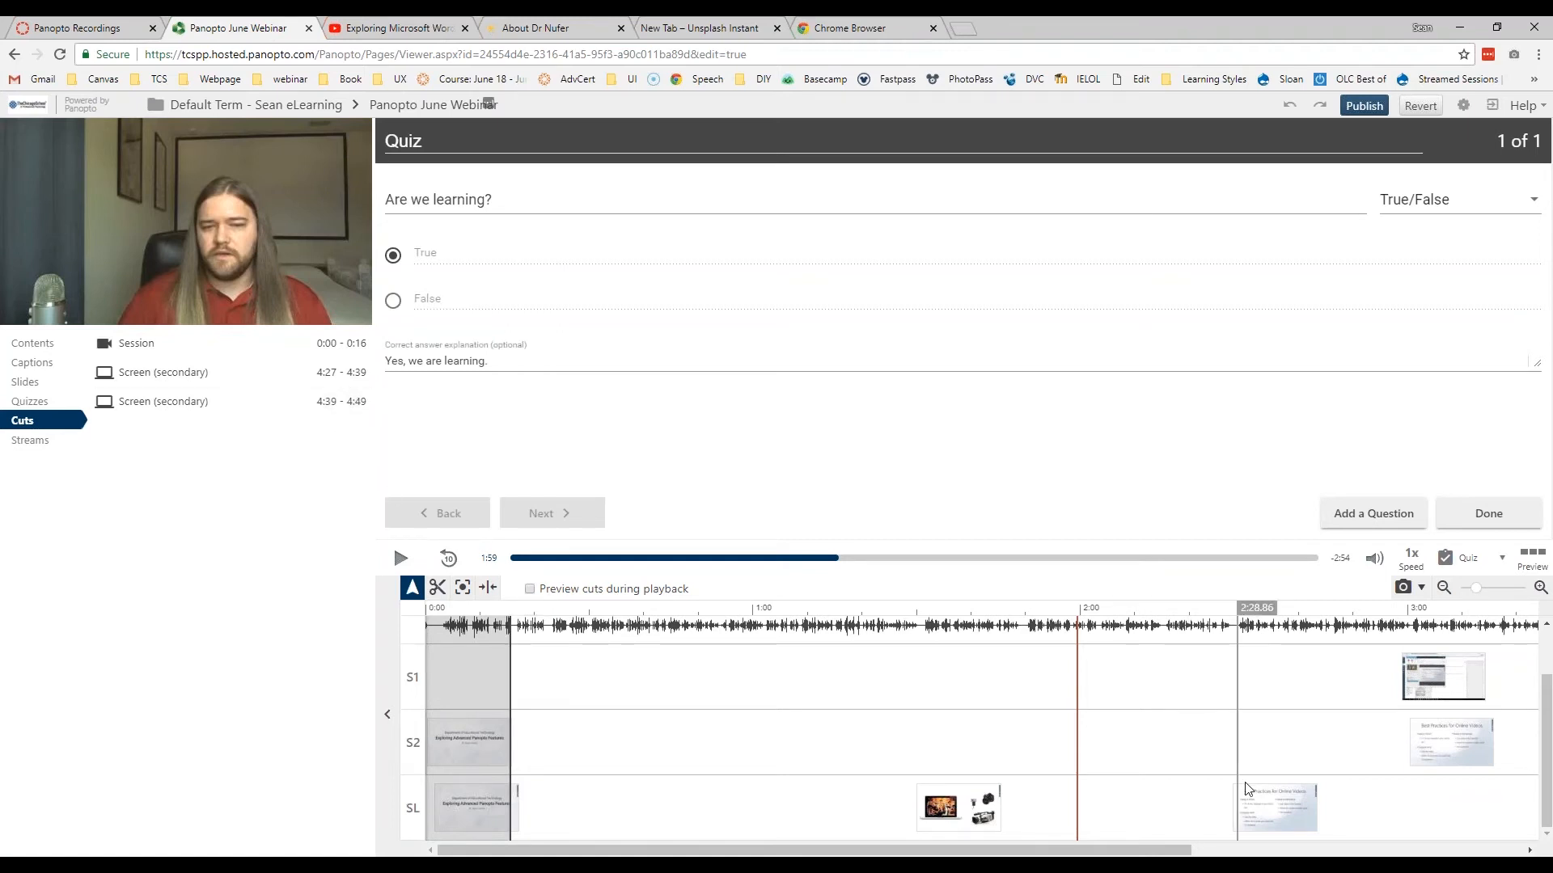
drag(1154, 850, 1488, 850)
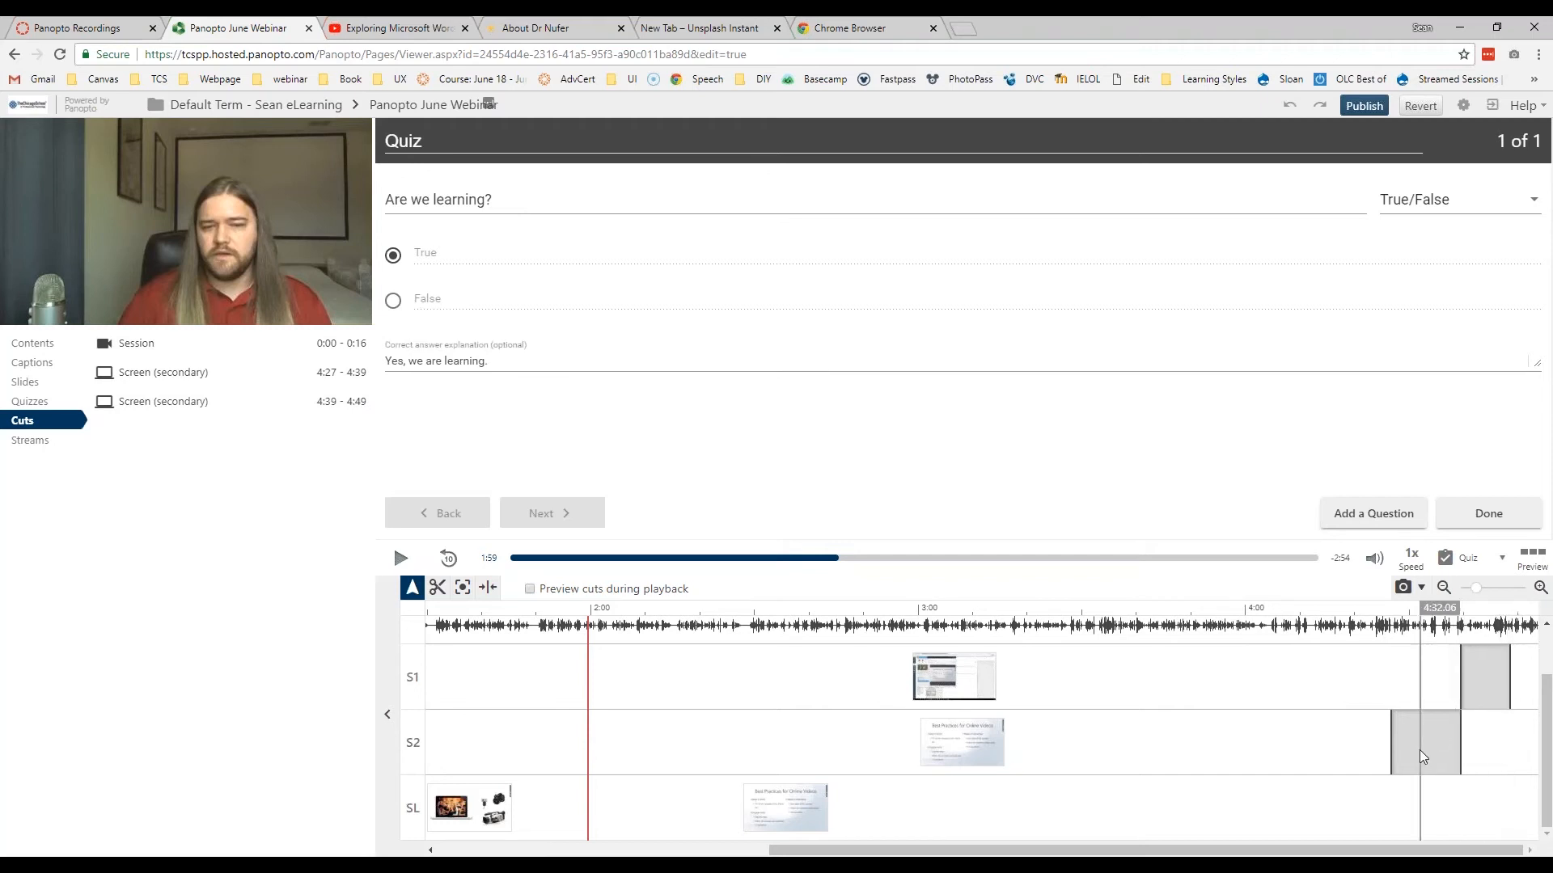
click(163, 380)
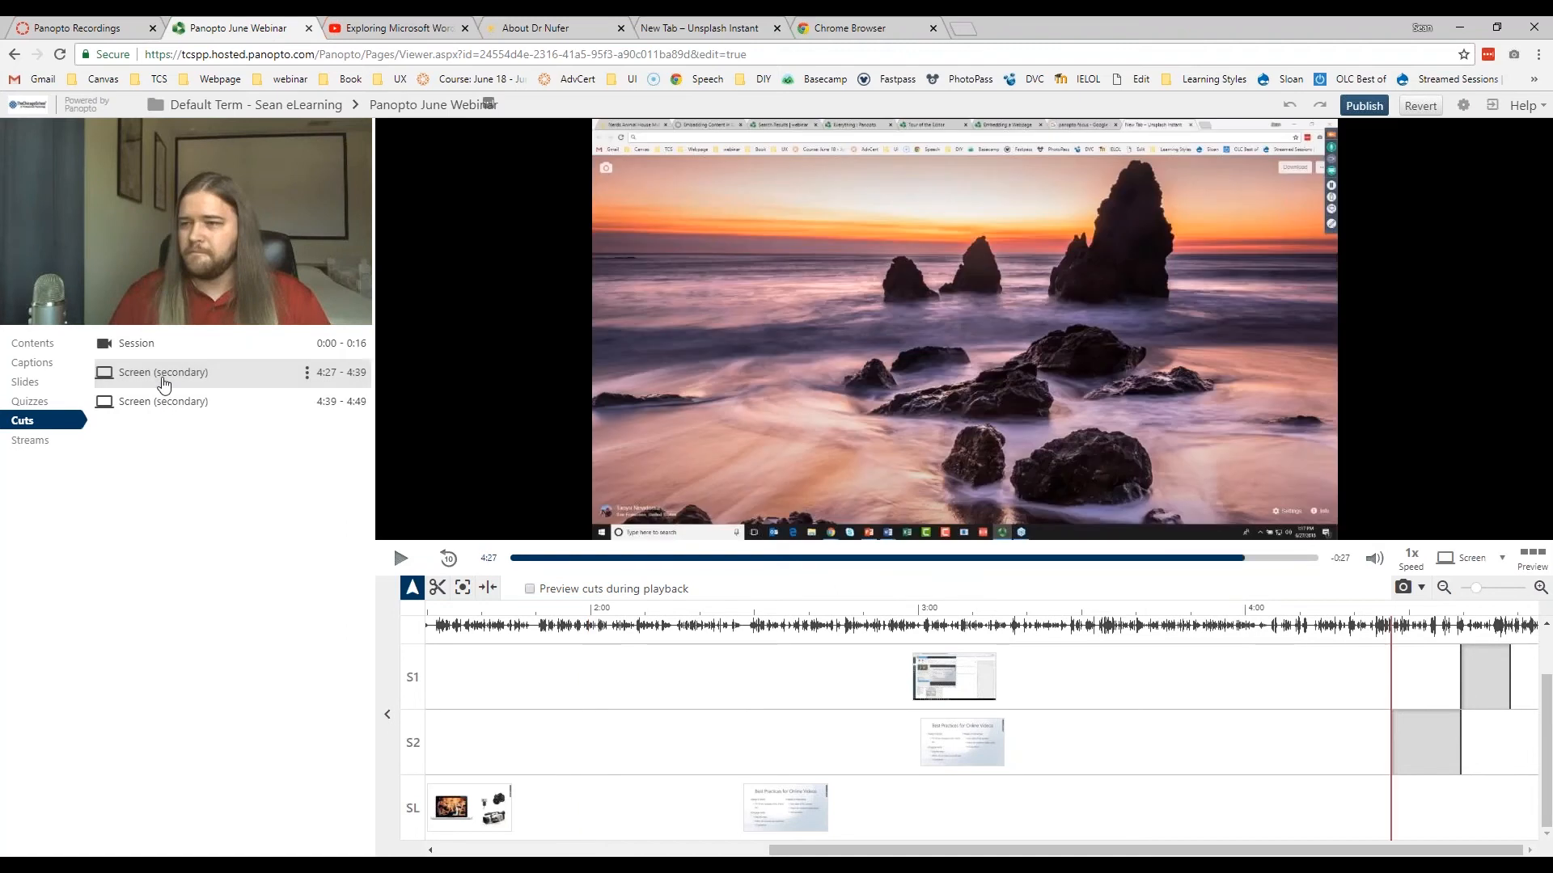
Step: Open the secondary screen cut from 4:39 to 4:49 for editing and leave it without saving
click(161, 404)
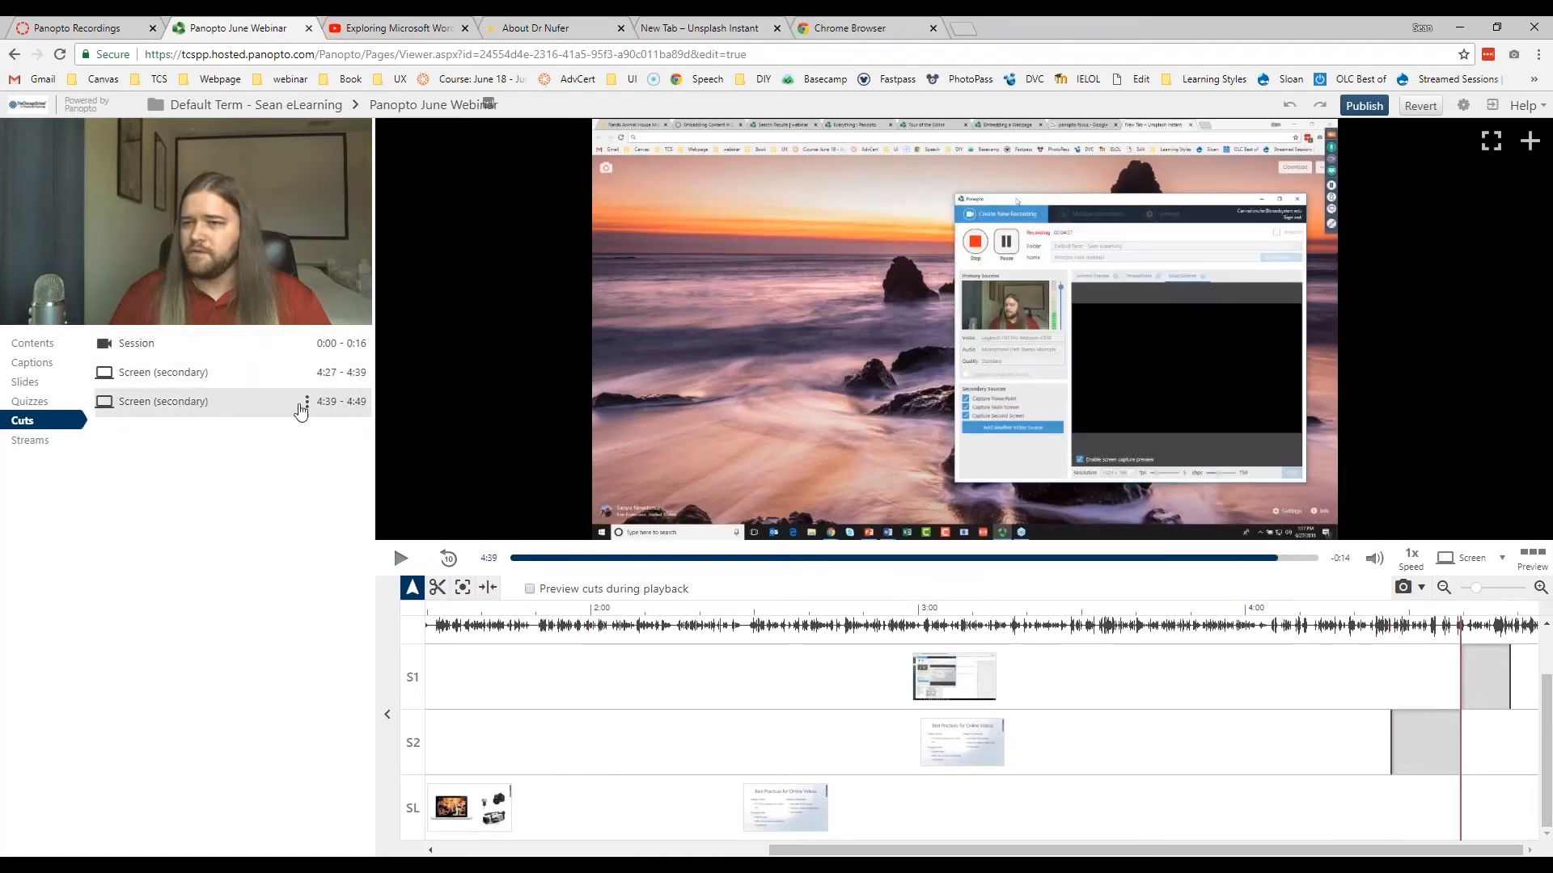
click(308, 404)
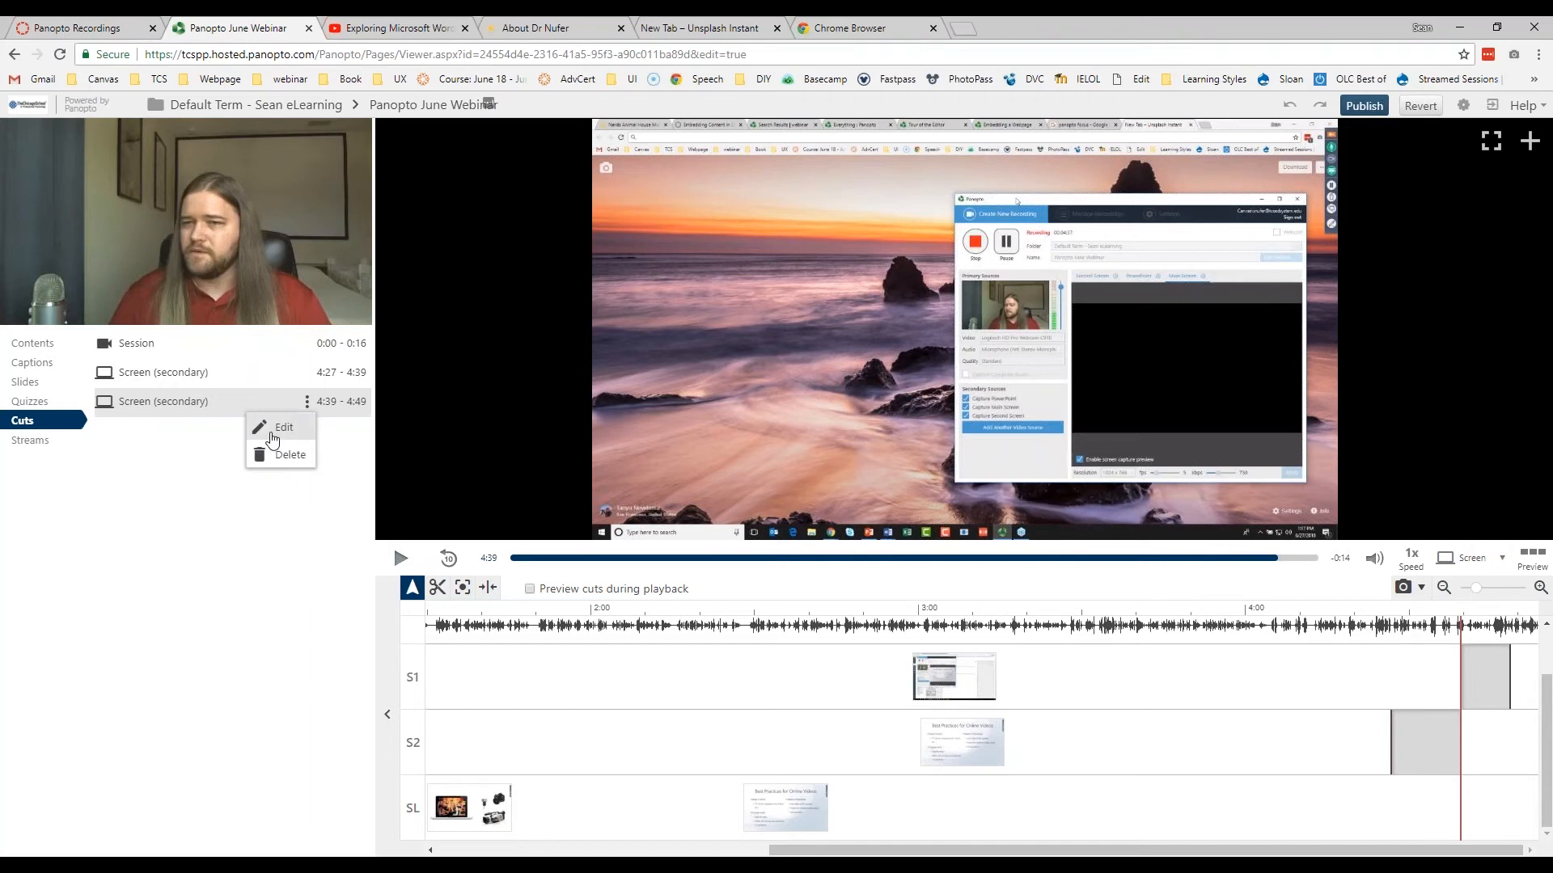
click(273, 429)
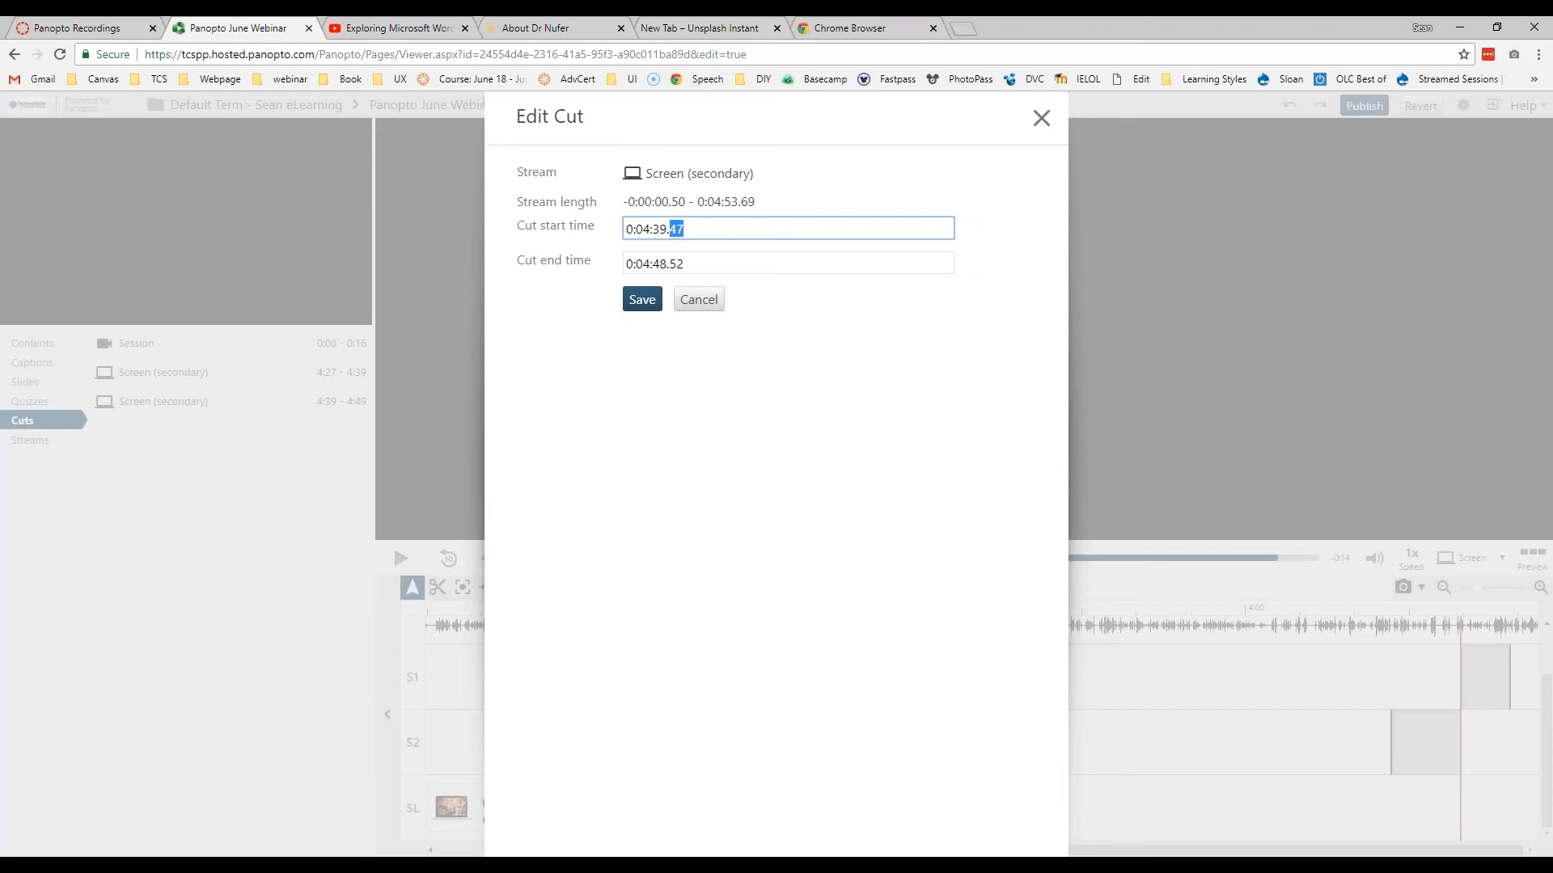
click(686, 303)
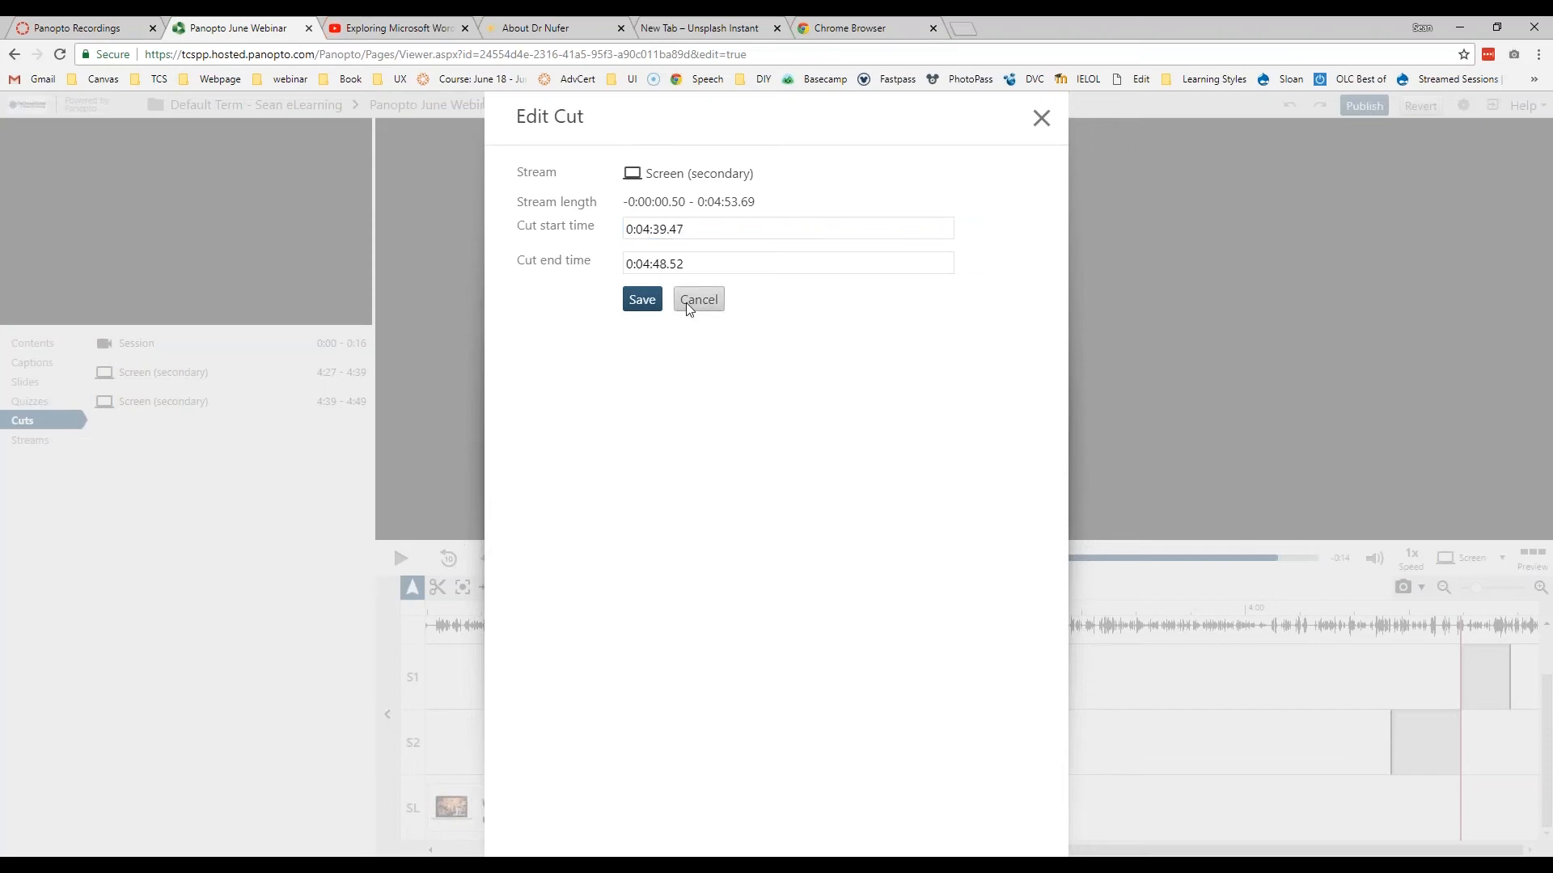
Step: View the recording's streams, jump to the start of the camera stream and return to the table of contents
click(30, 440)
click(22, 421)
click(28, 441)
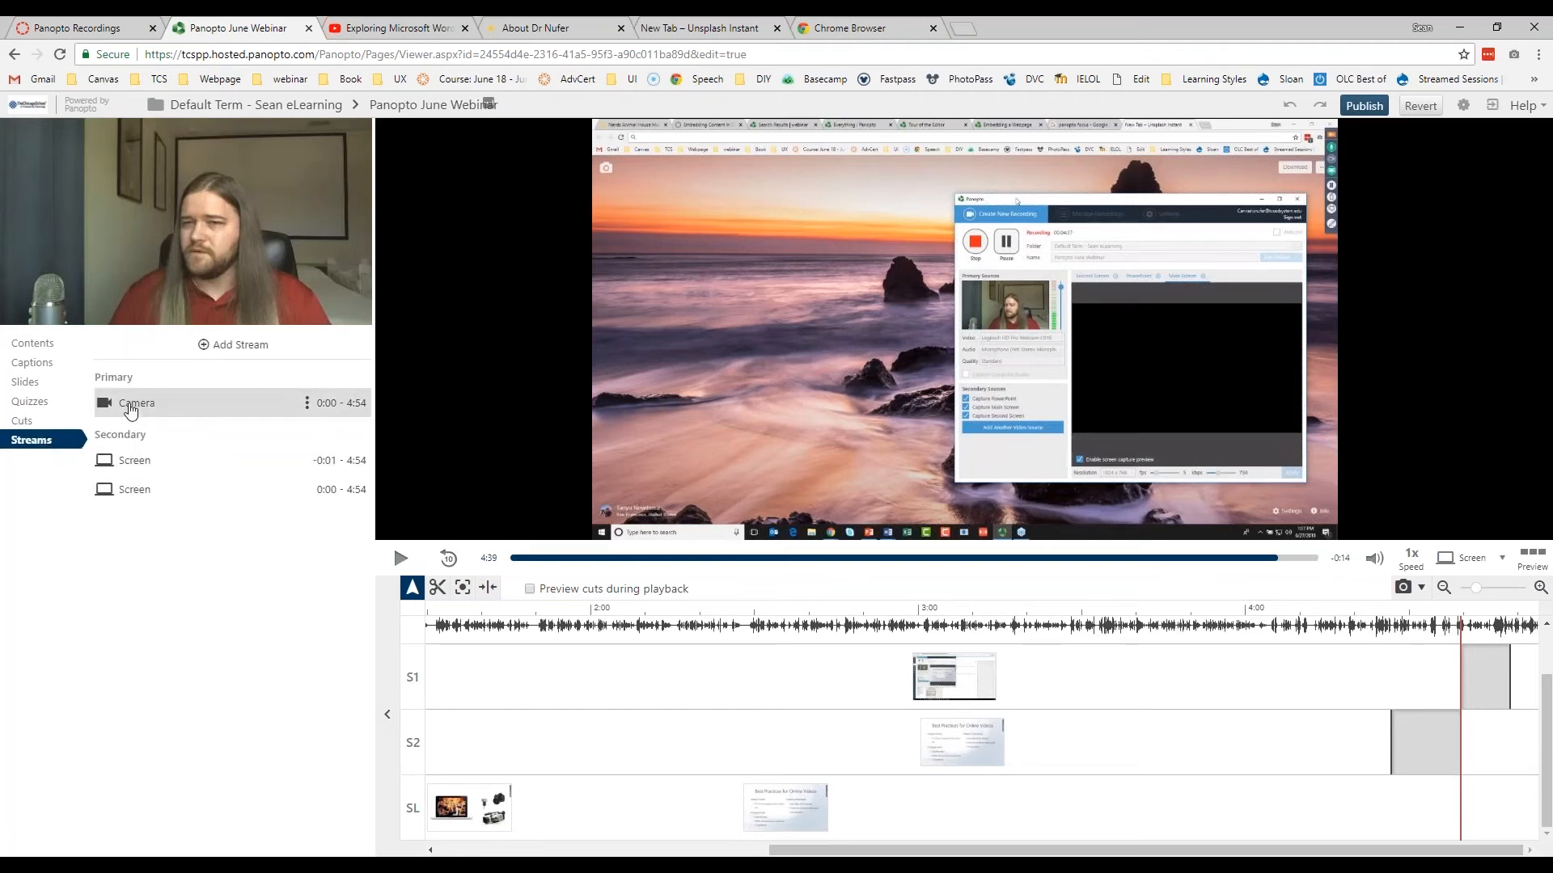
click(130, 412)
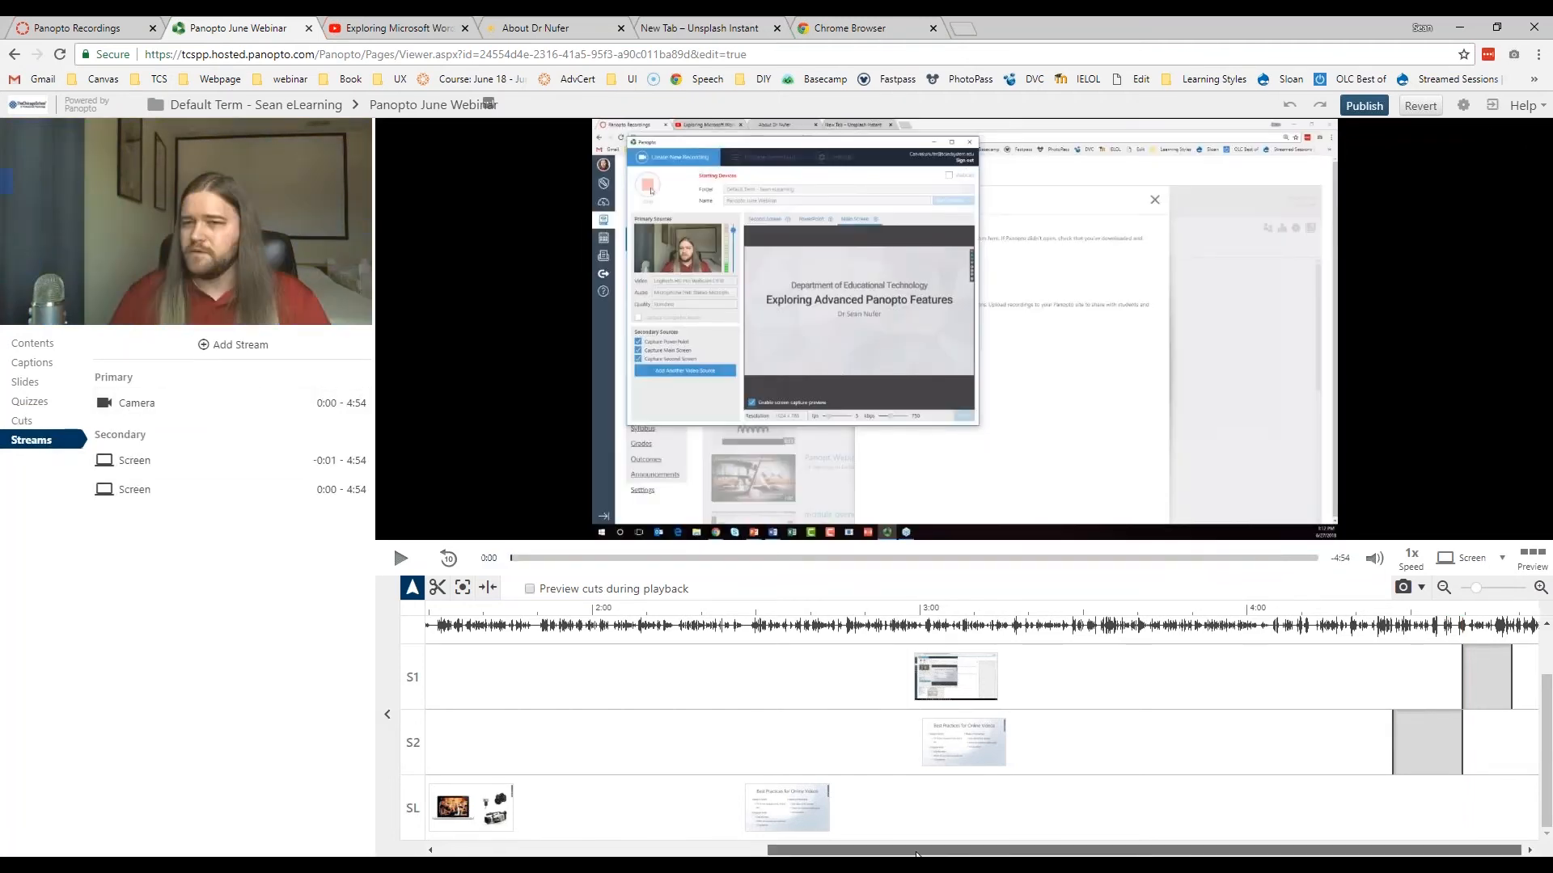
drag(916, 855, 586, 854)
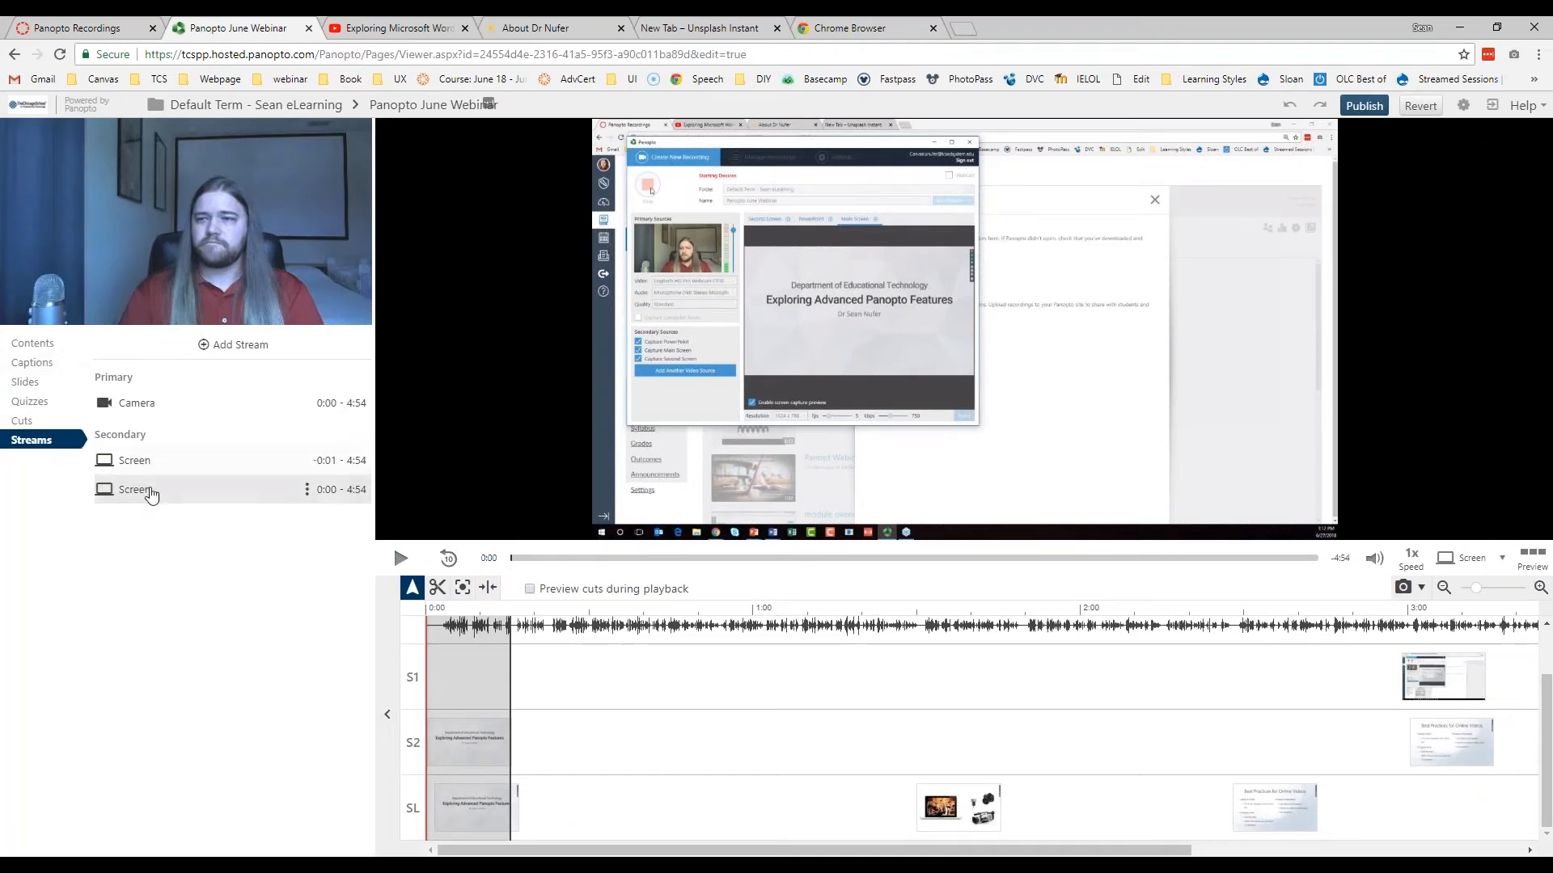
click(33, 343)
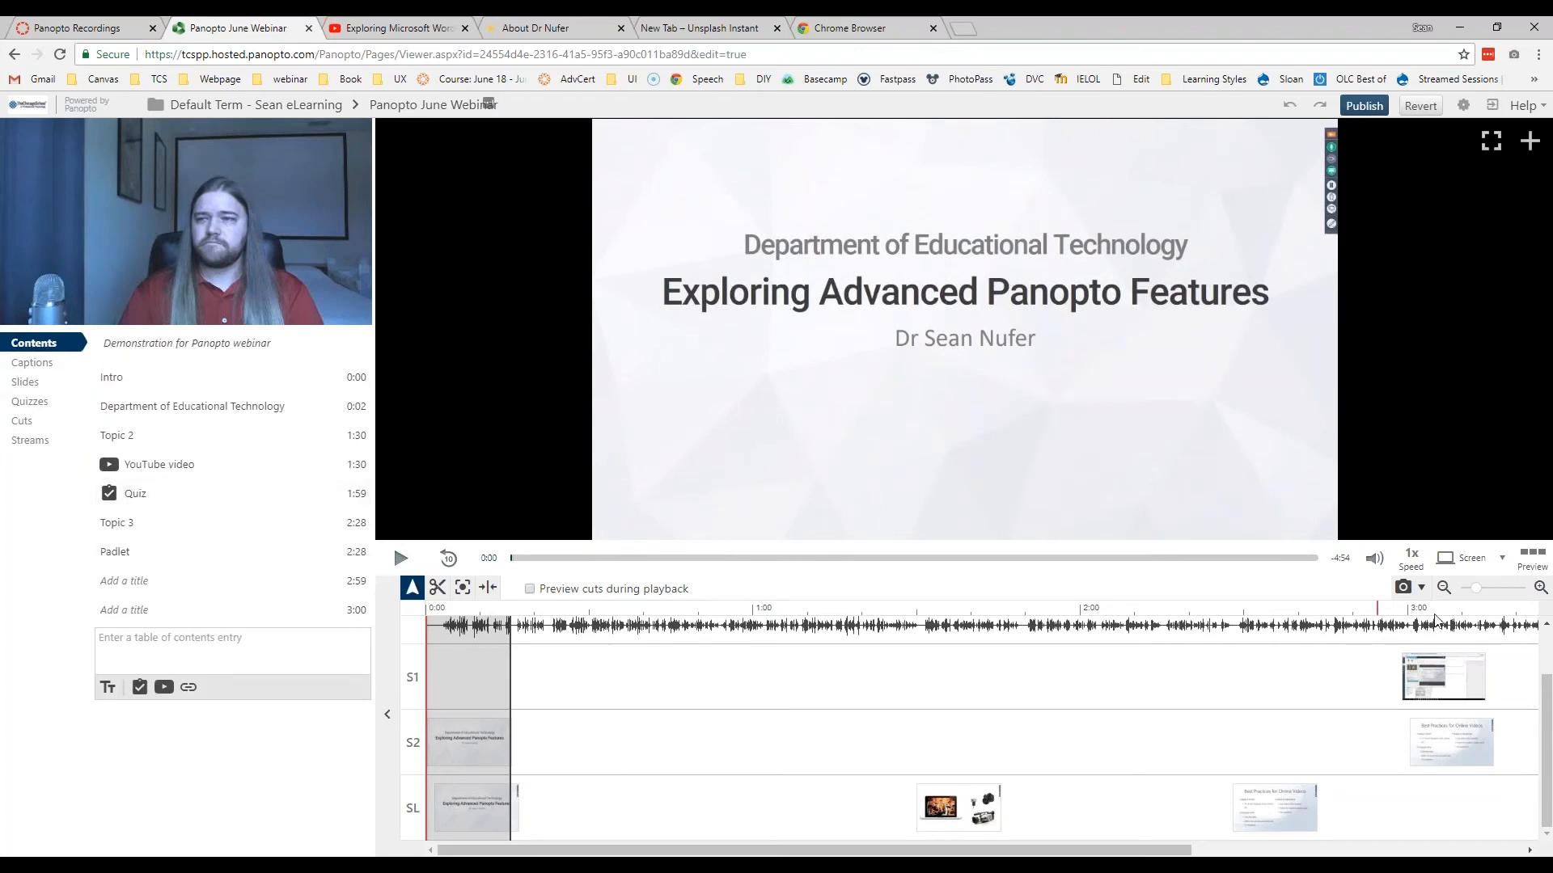
Step: Widen the timeline, zoom it out to fit the whole recording and move playback to 1:52
click(388, 714)
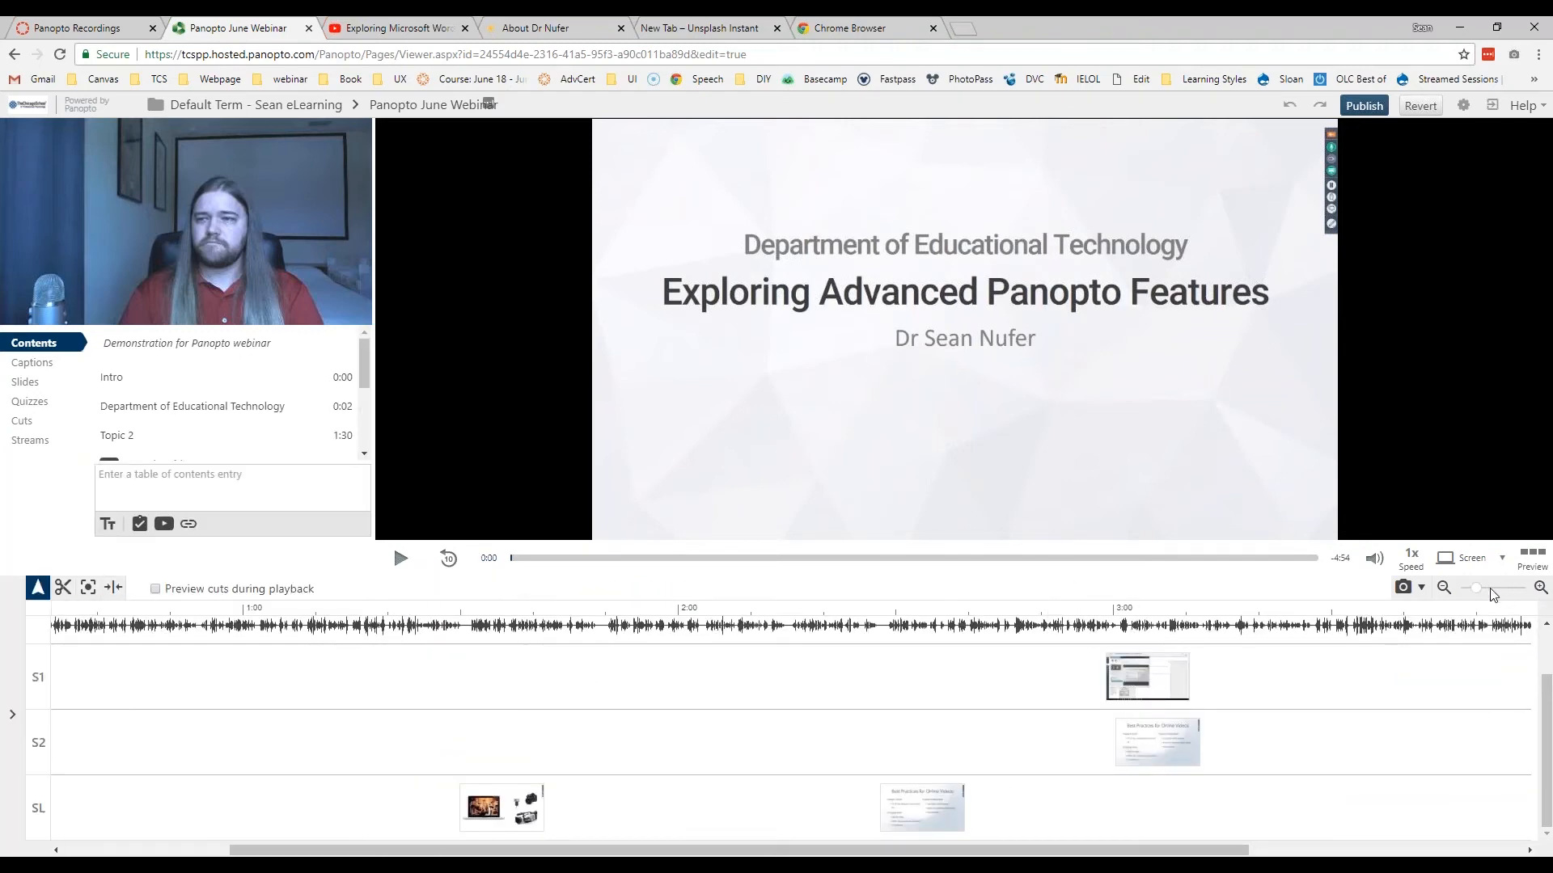
click(1541, 587)
click(1541, 588)
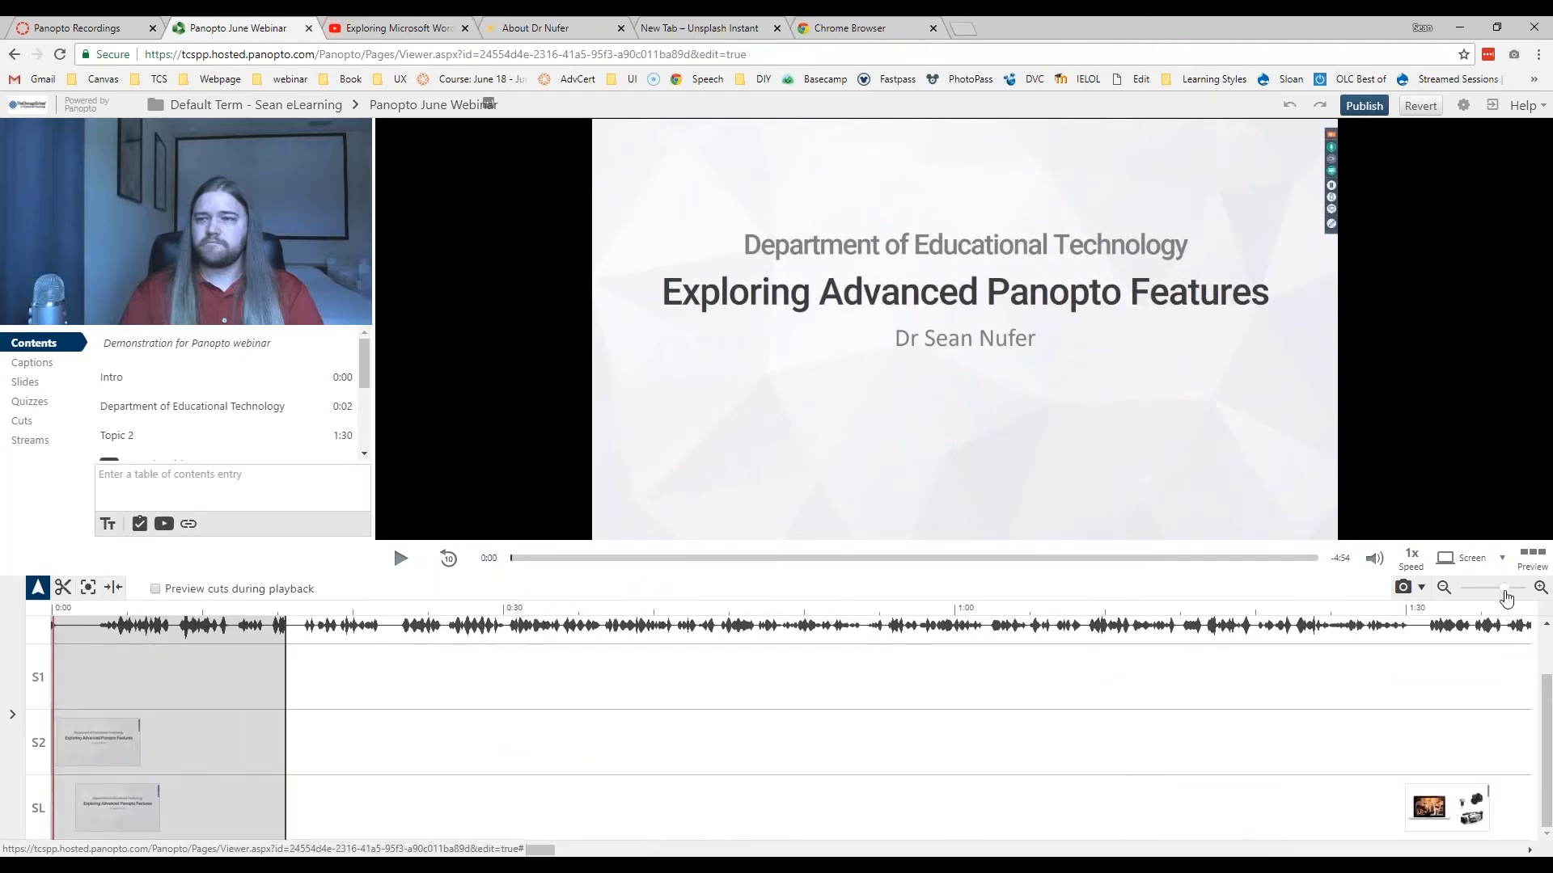
drag(1511, 588, 1421, 623)
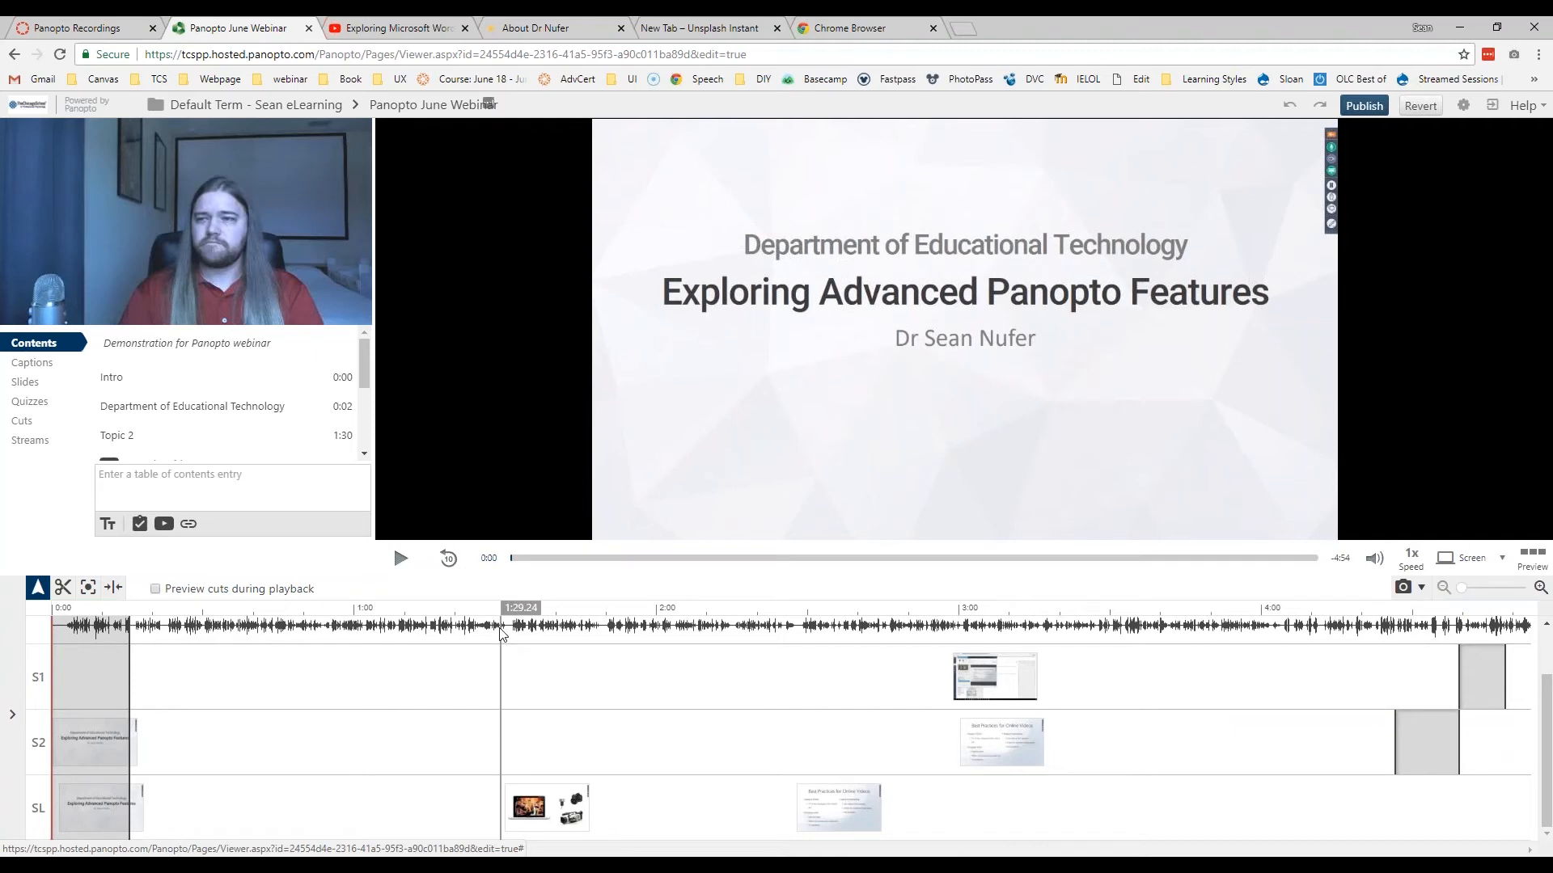
click(618, 612)
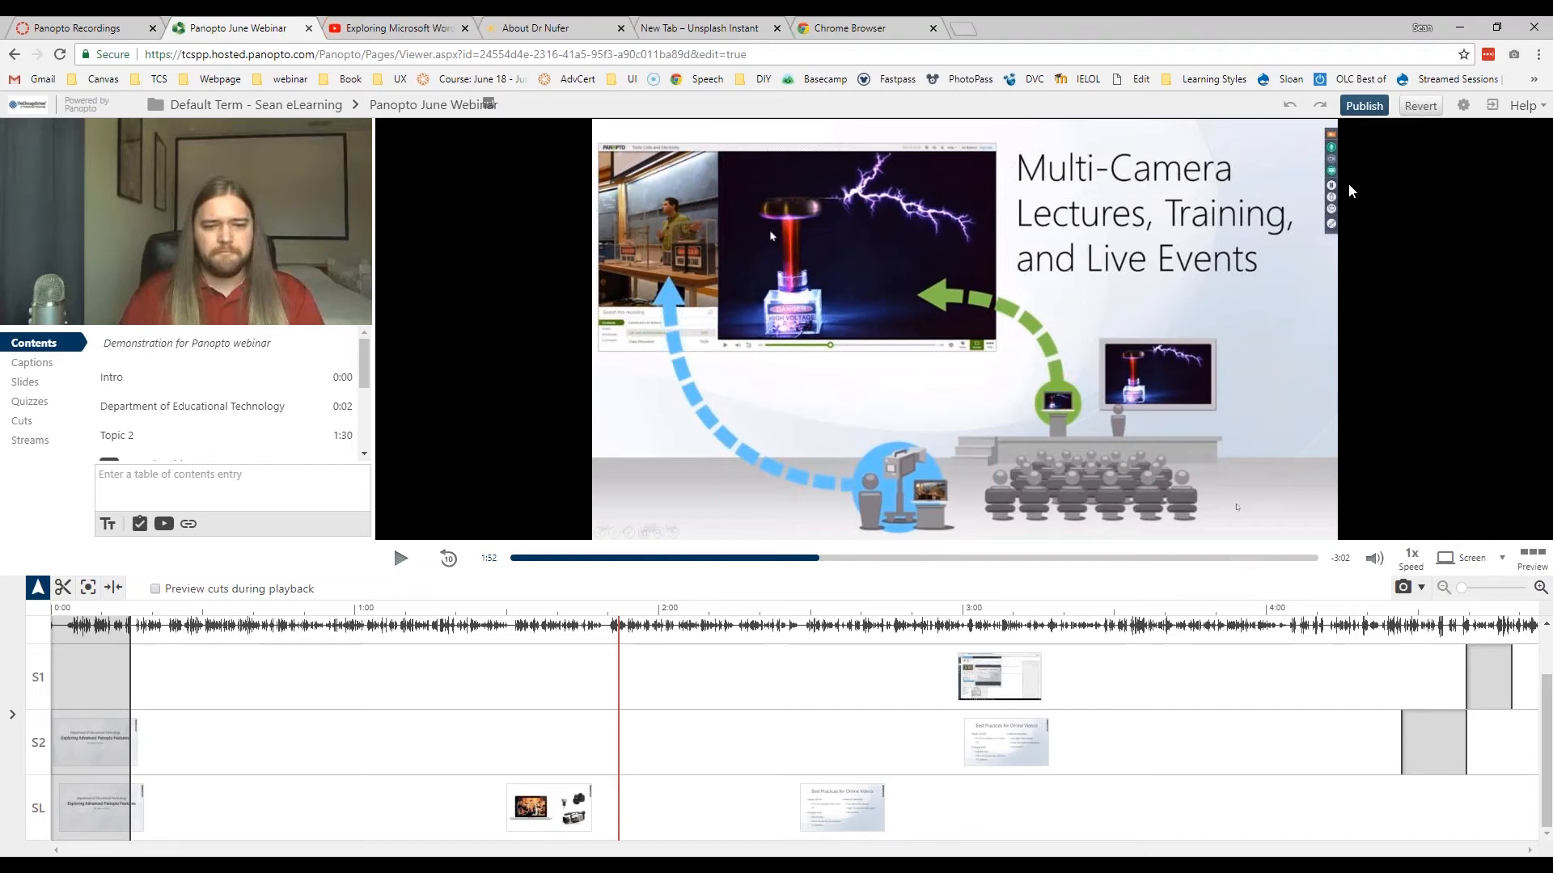
Step: Publish the recording's changes, leave the editor and return to the course's Panopto recordings list in Canvas
click(1363, 106)
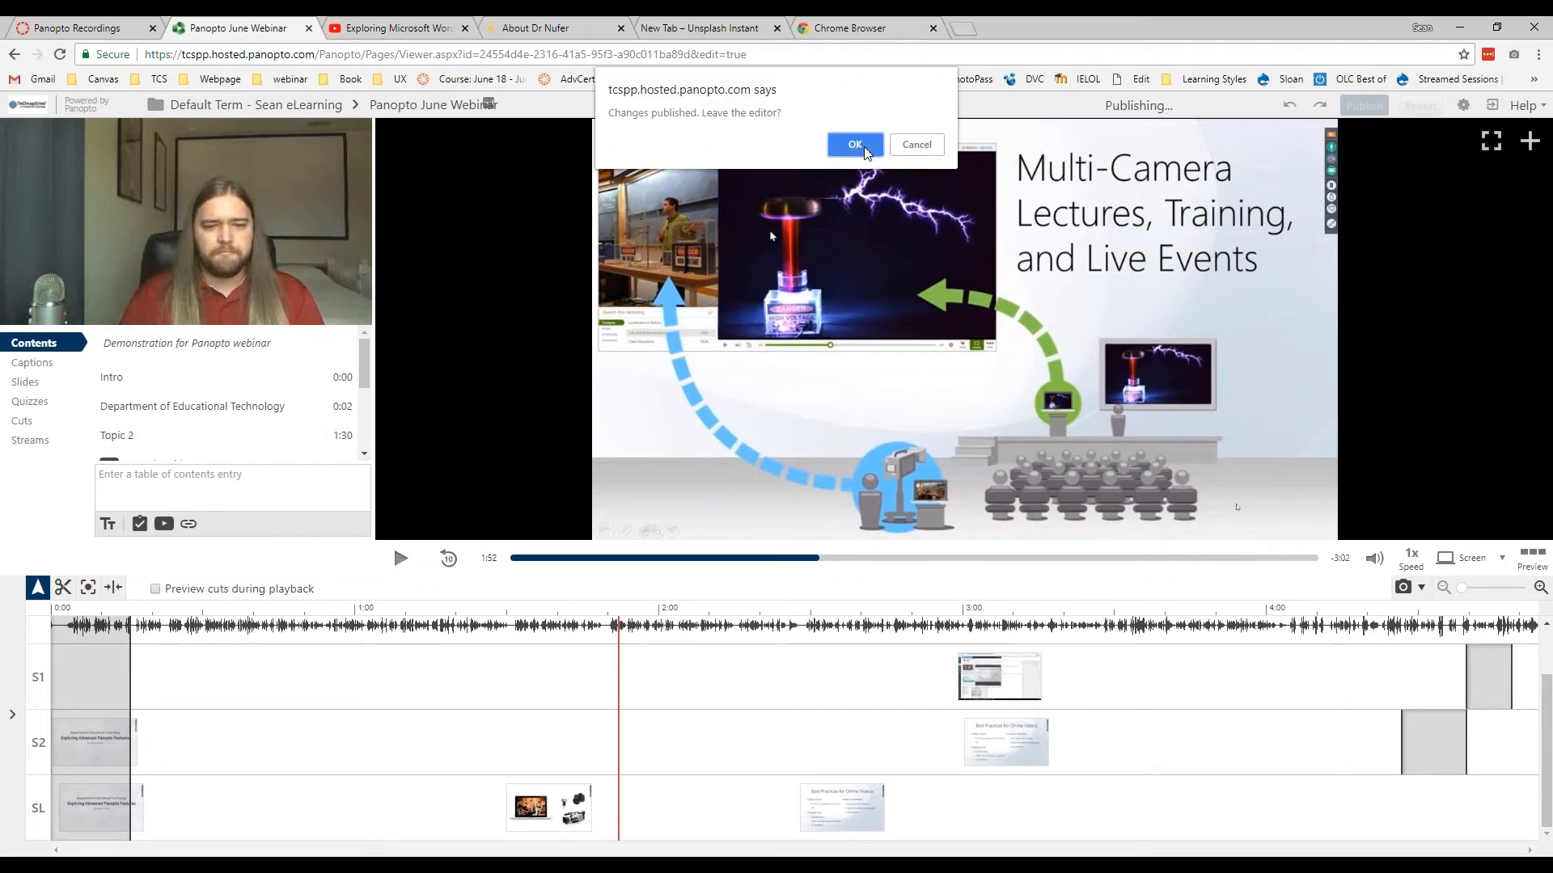
click(864, 147)
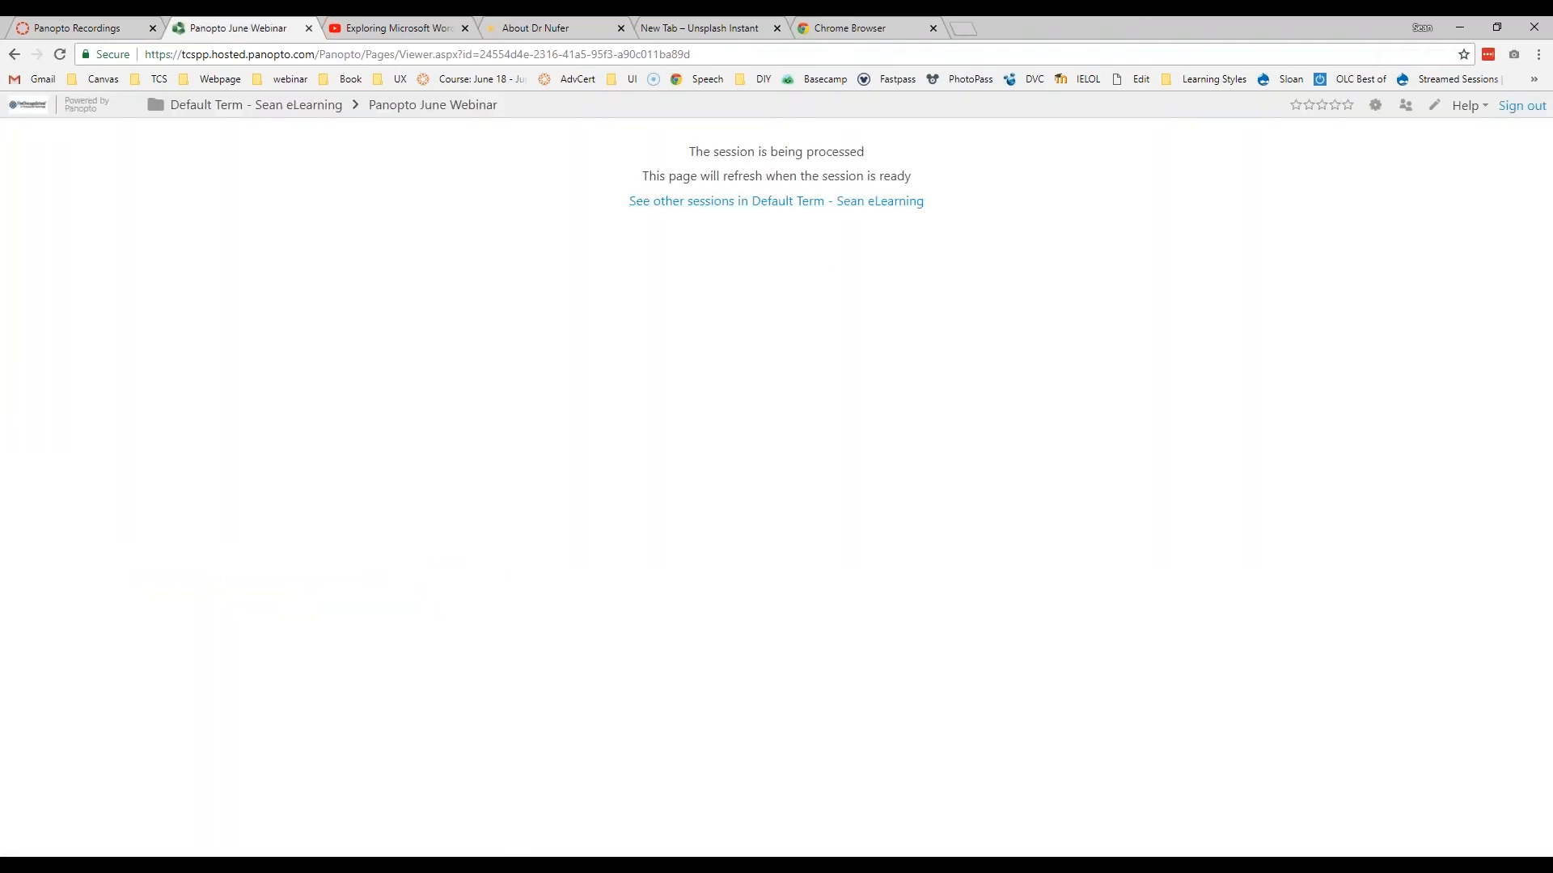
click(117, 30)
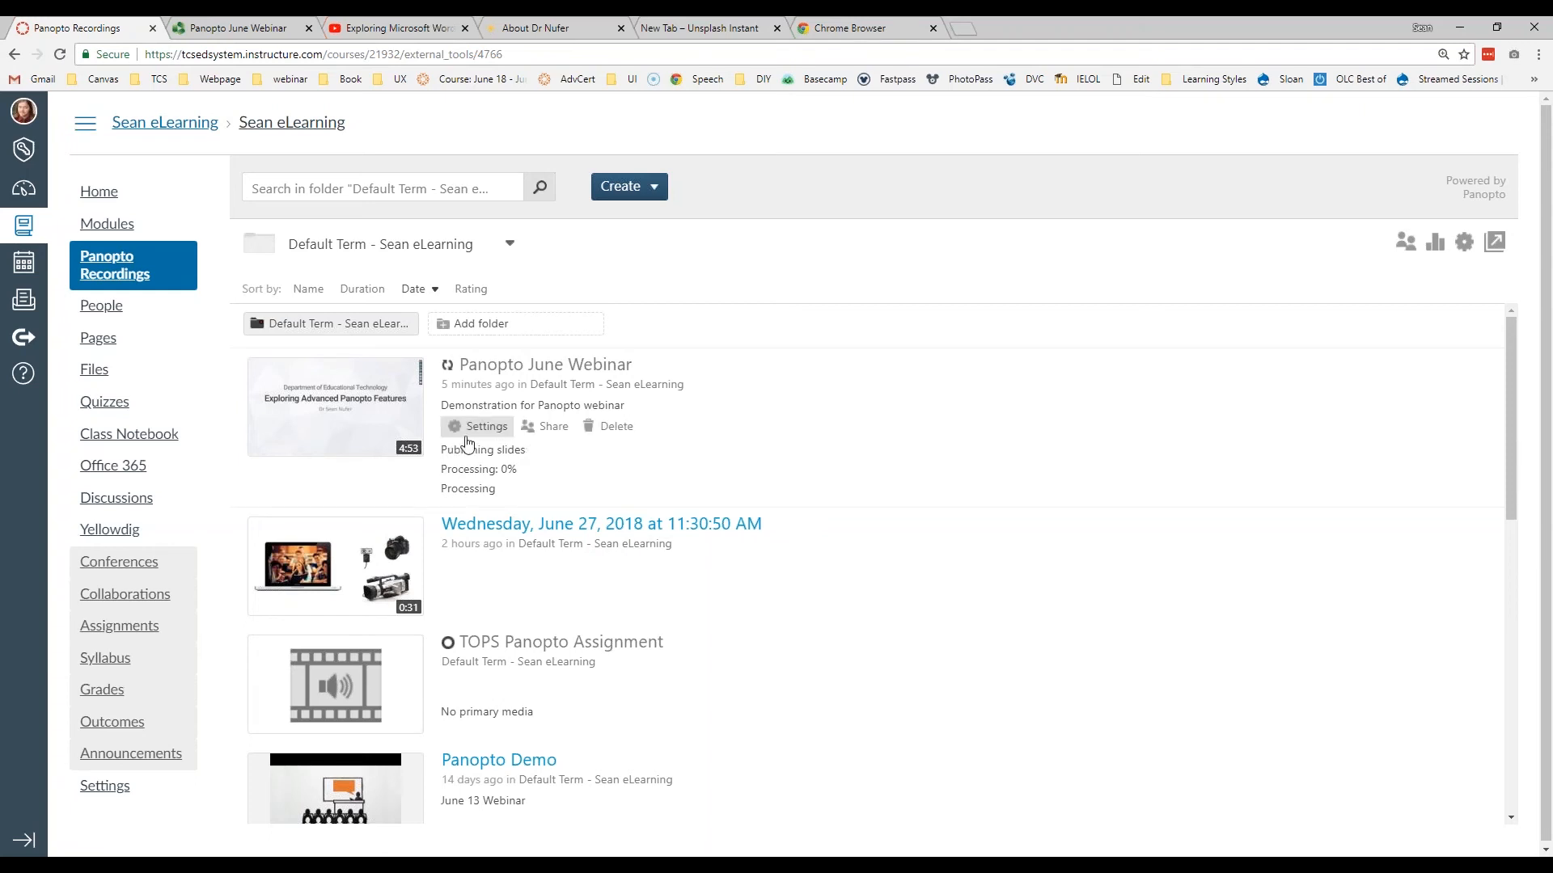
click(100, 274)
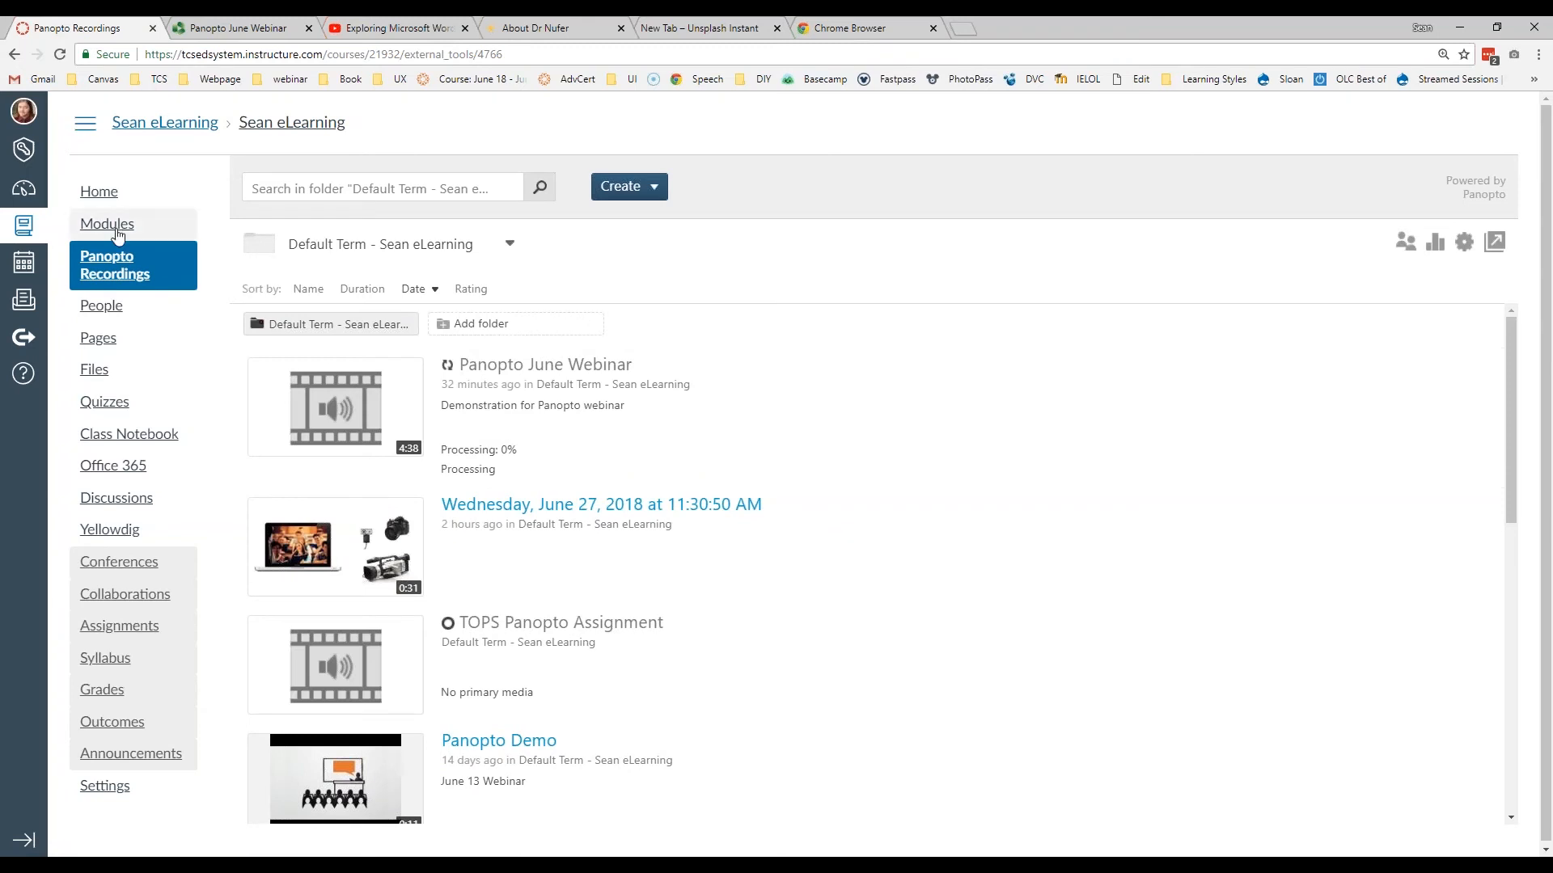
Step: Create a new discussion topic in the course with the title "Panopto Discussion"
click(100, 343)
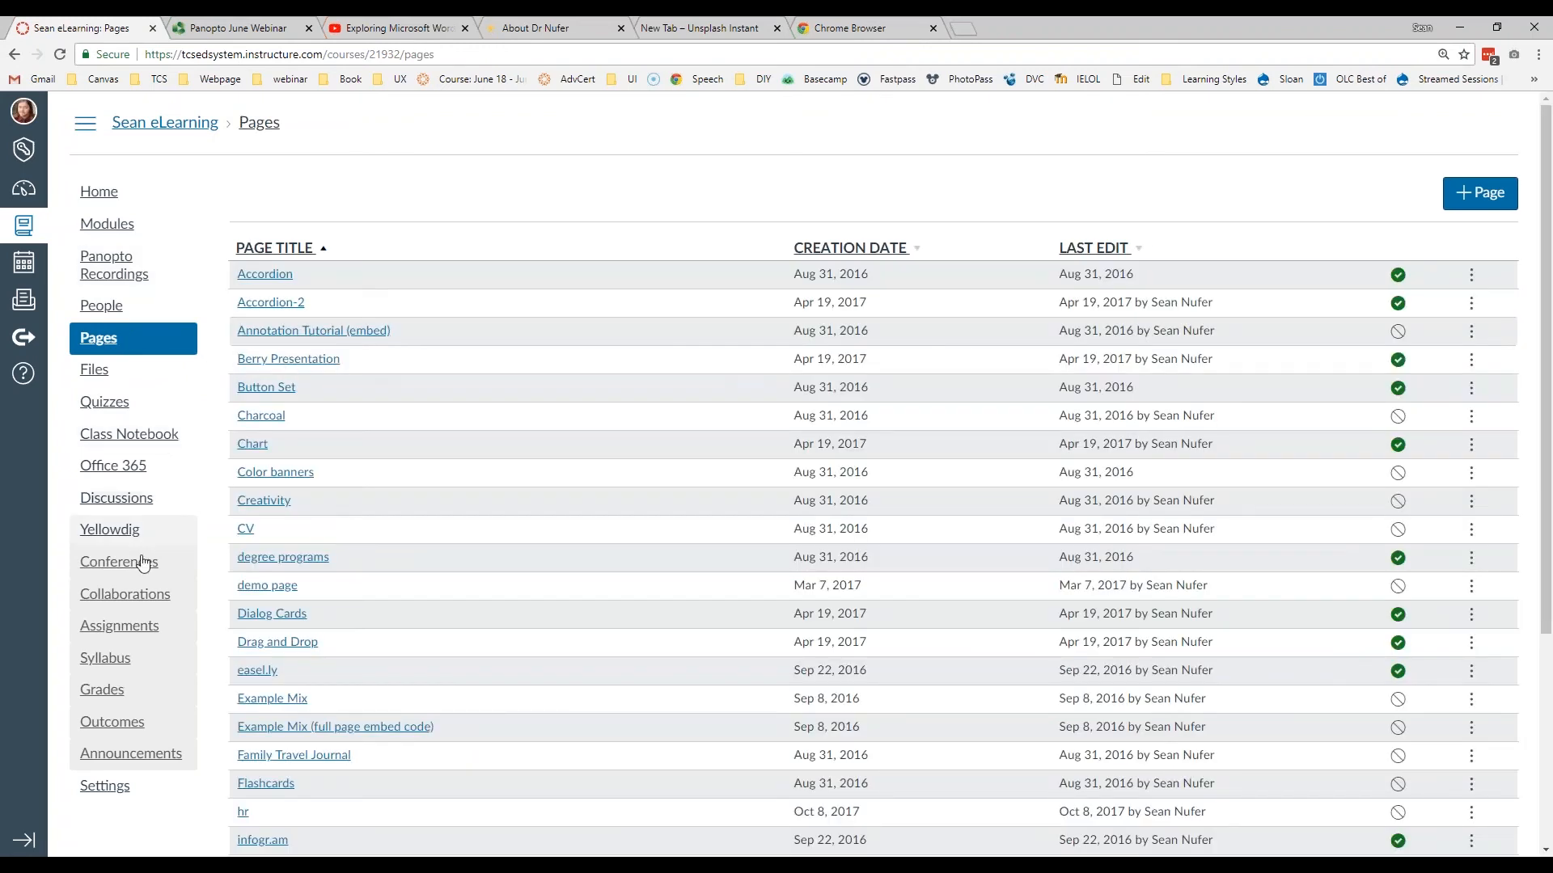
click(116, 498)
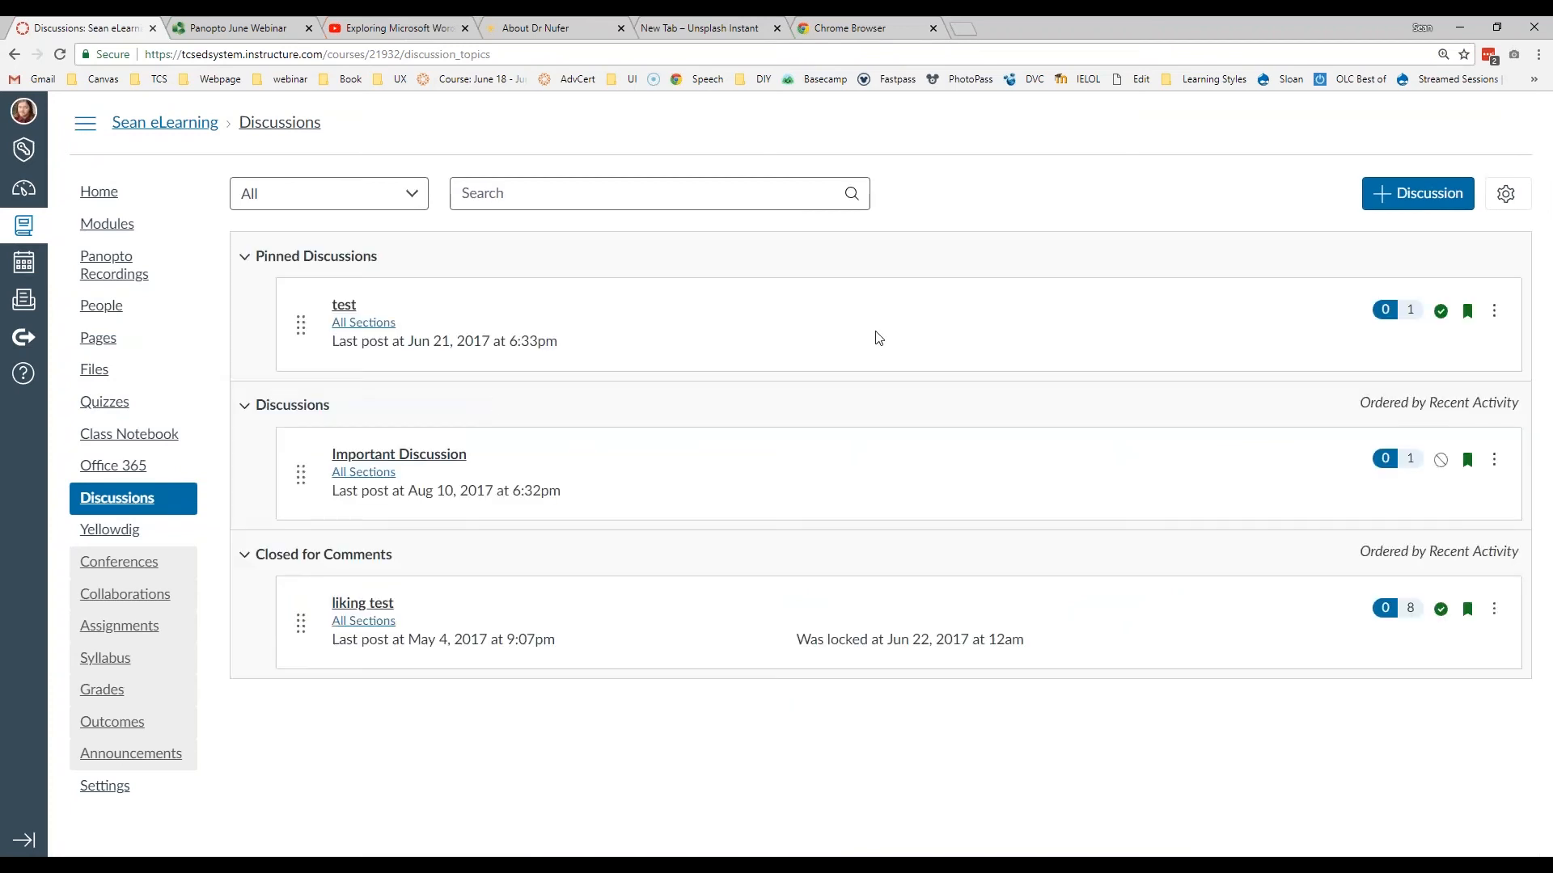
click(1427, 194)
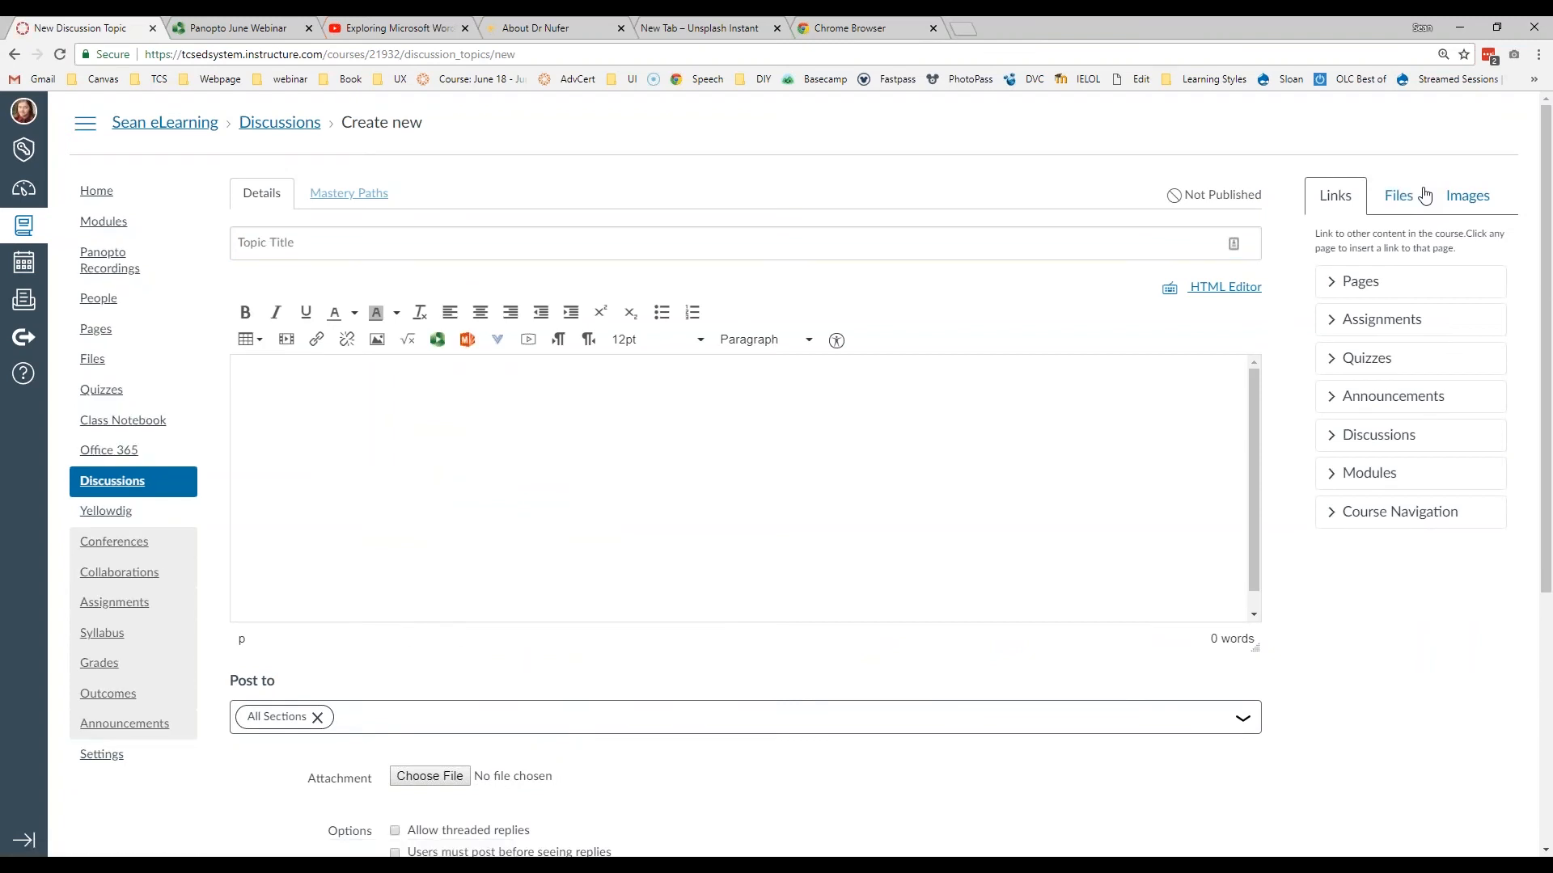
click(296, 250)
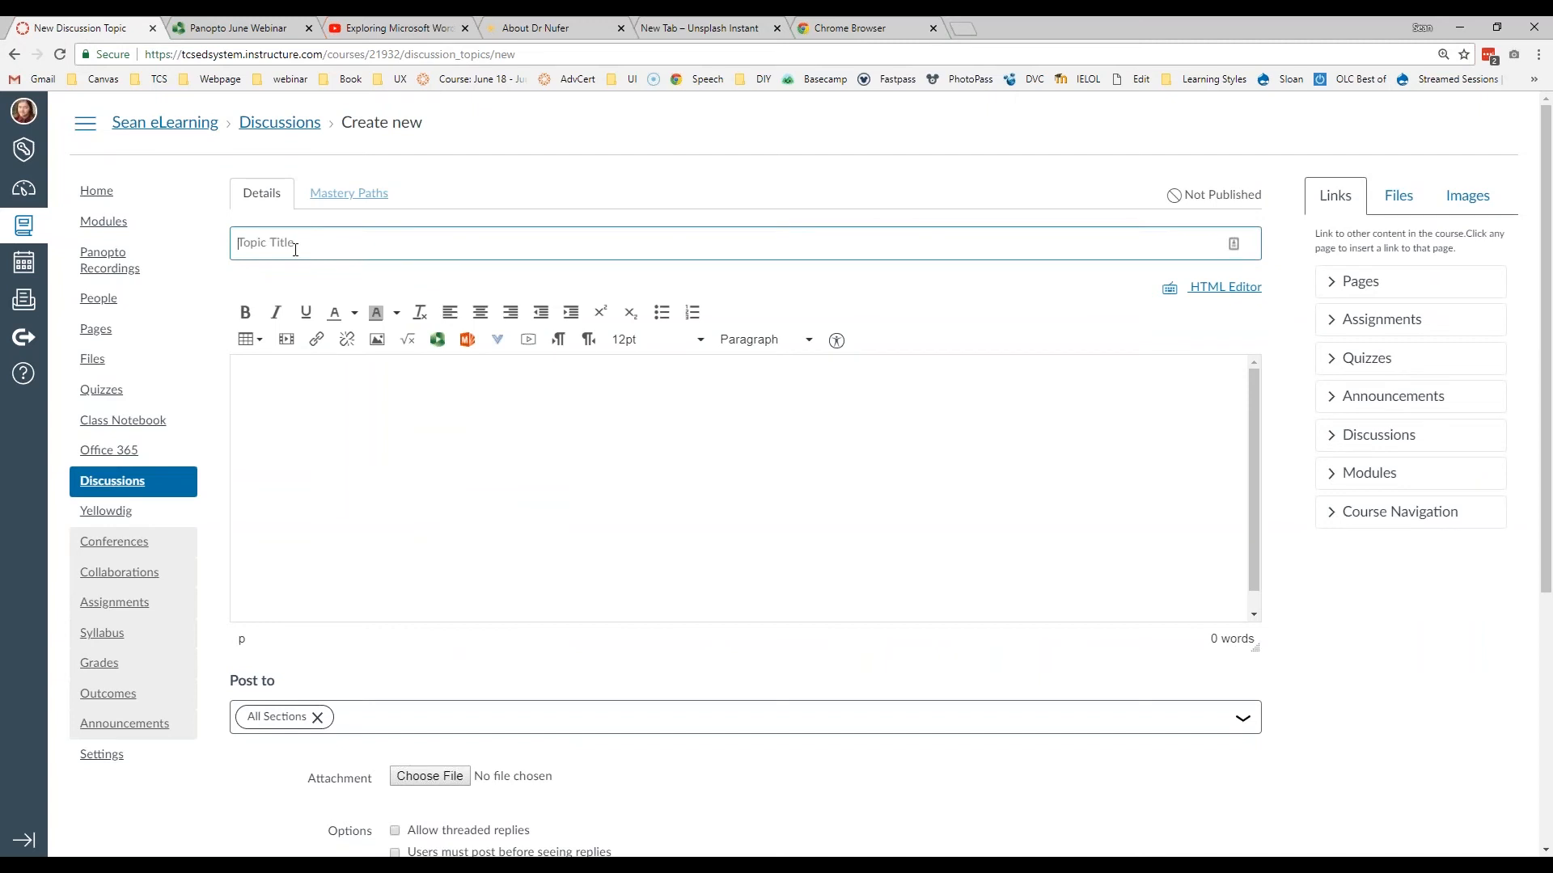
text(P)
key(BackSpace)
text(Panopto Discussion)
Step: Enter "Instructions" in the discussion body as a Header 3 heading and start a new line below it
click(284, 381)
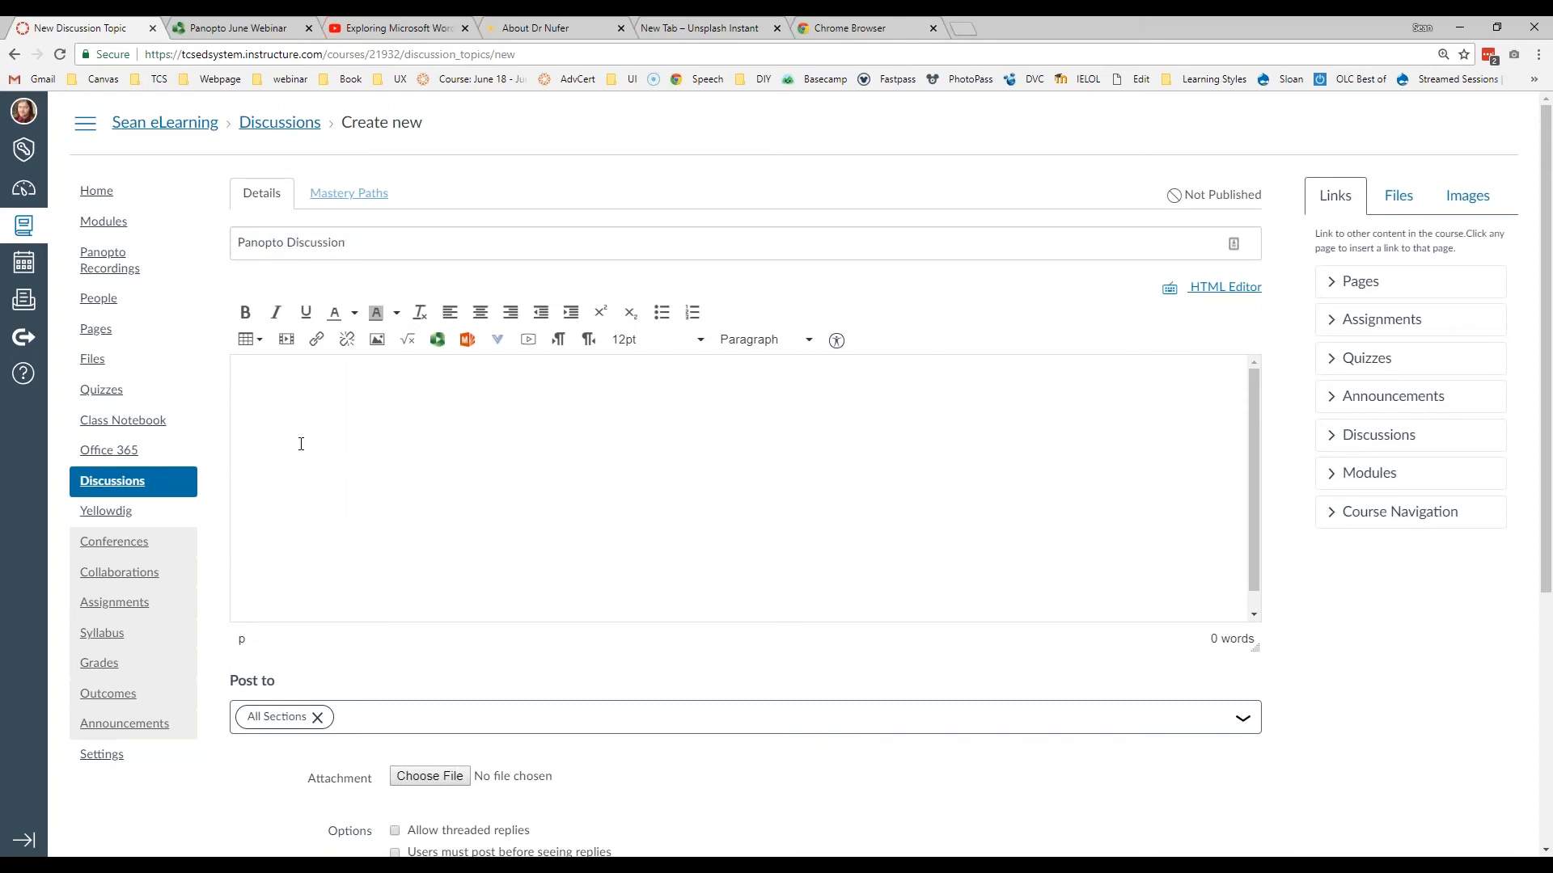
text(Instructions)
key(ctrl+a)
click(779, 339)
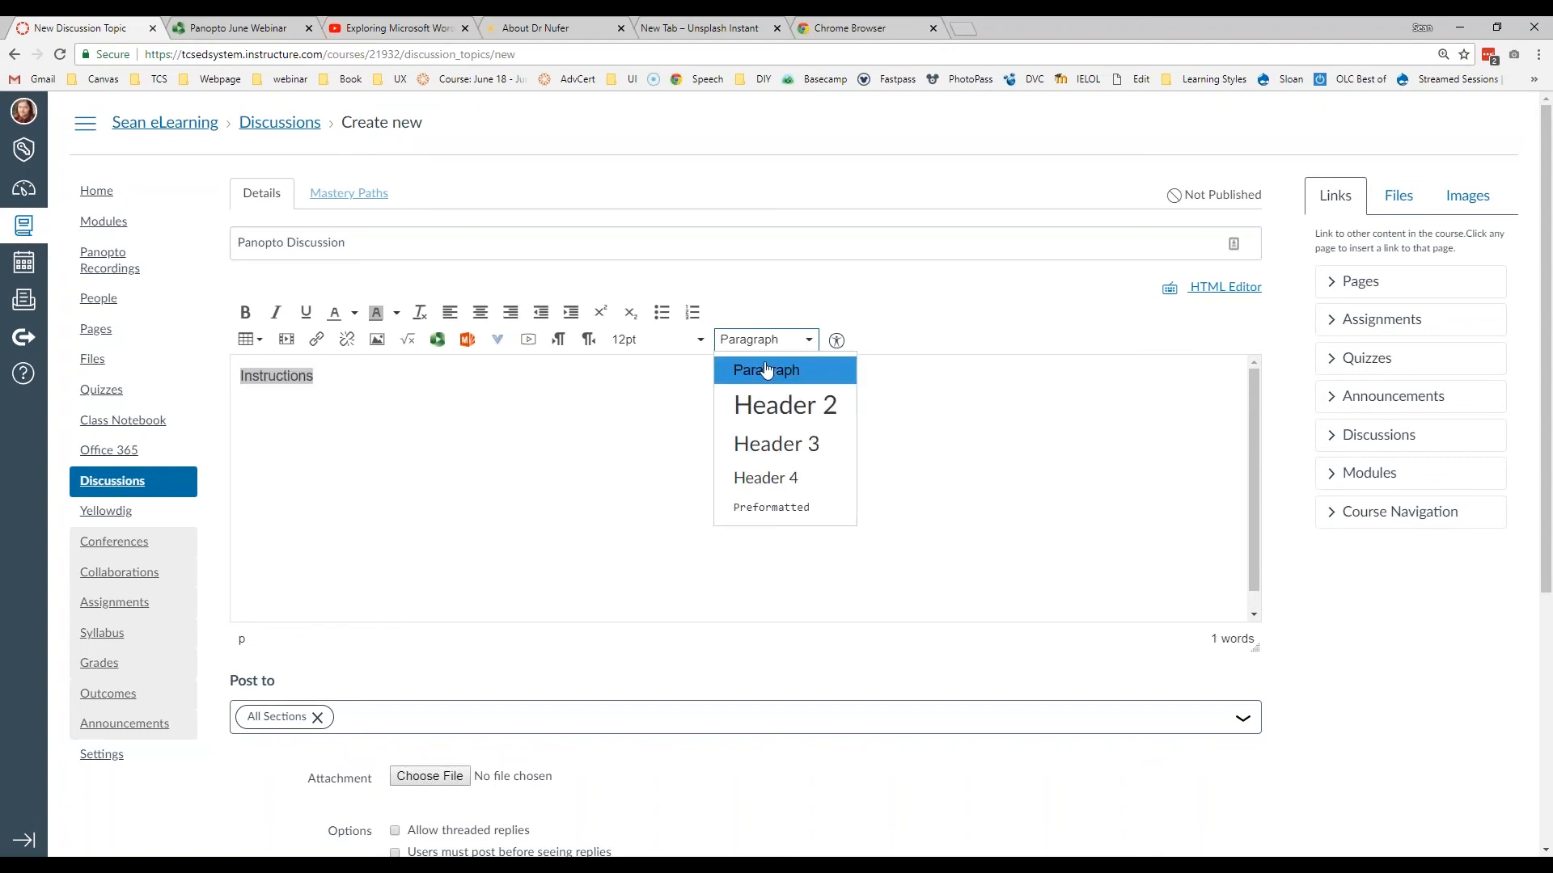
click(764, 443)
click(426, 395)
key(Return)
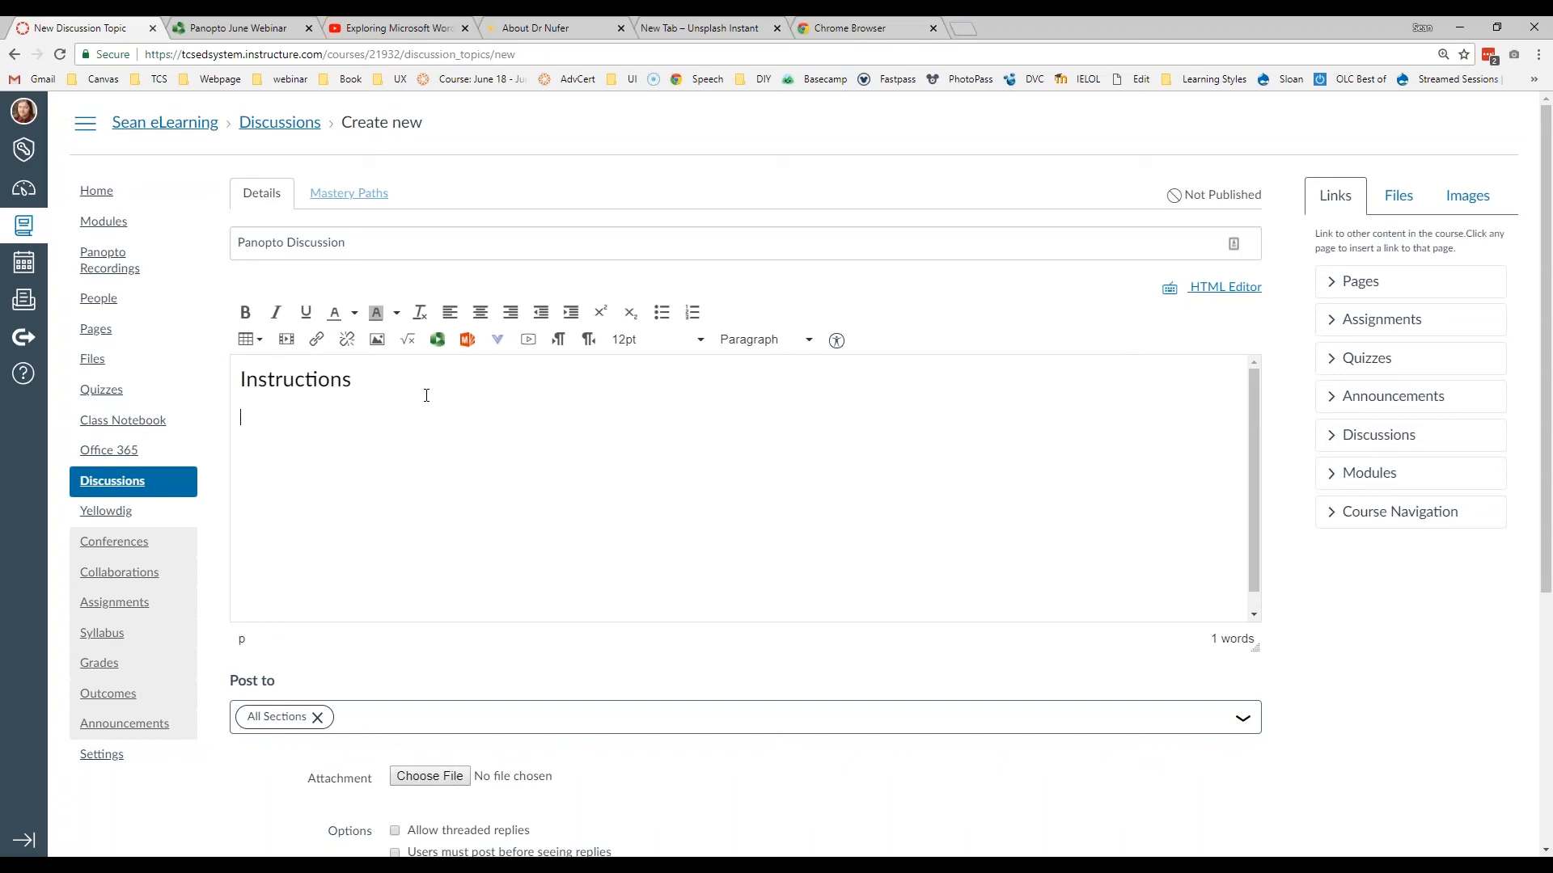
Step: View the upload and record options for Panopto videos and embed the Panopto June Webinar recording below the Instructions heading
click(438, 341)
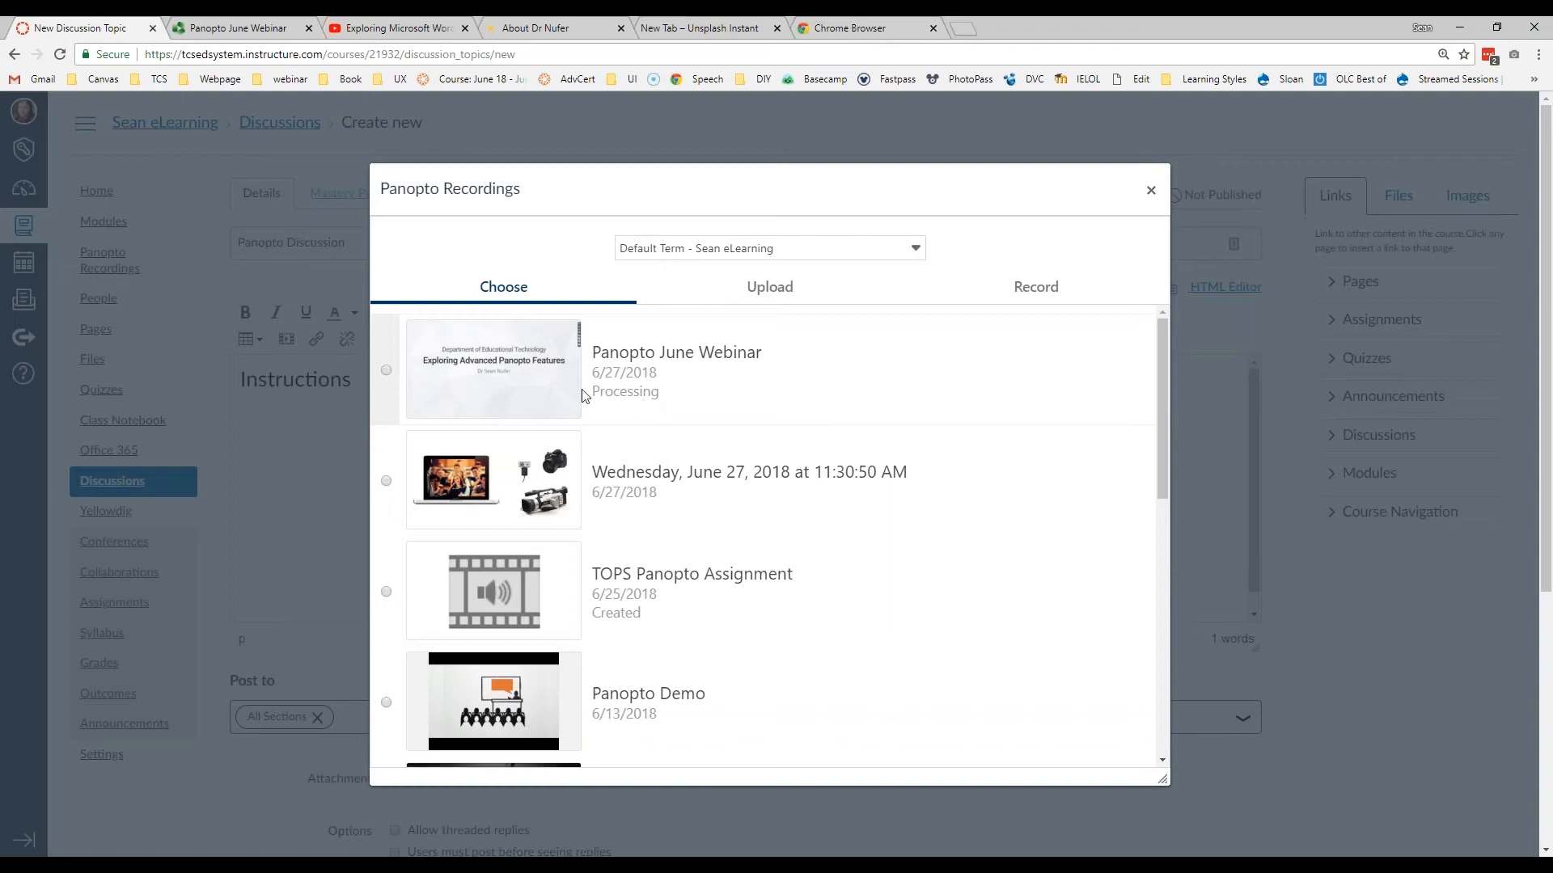
click(386, 371)
click(791, 295)
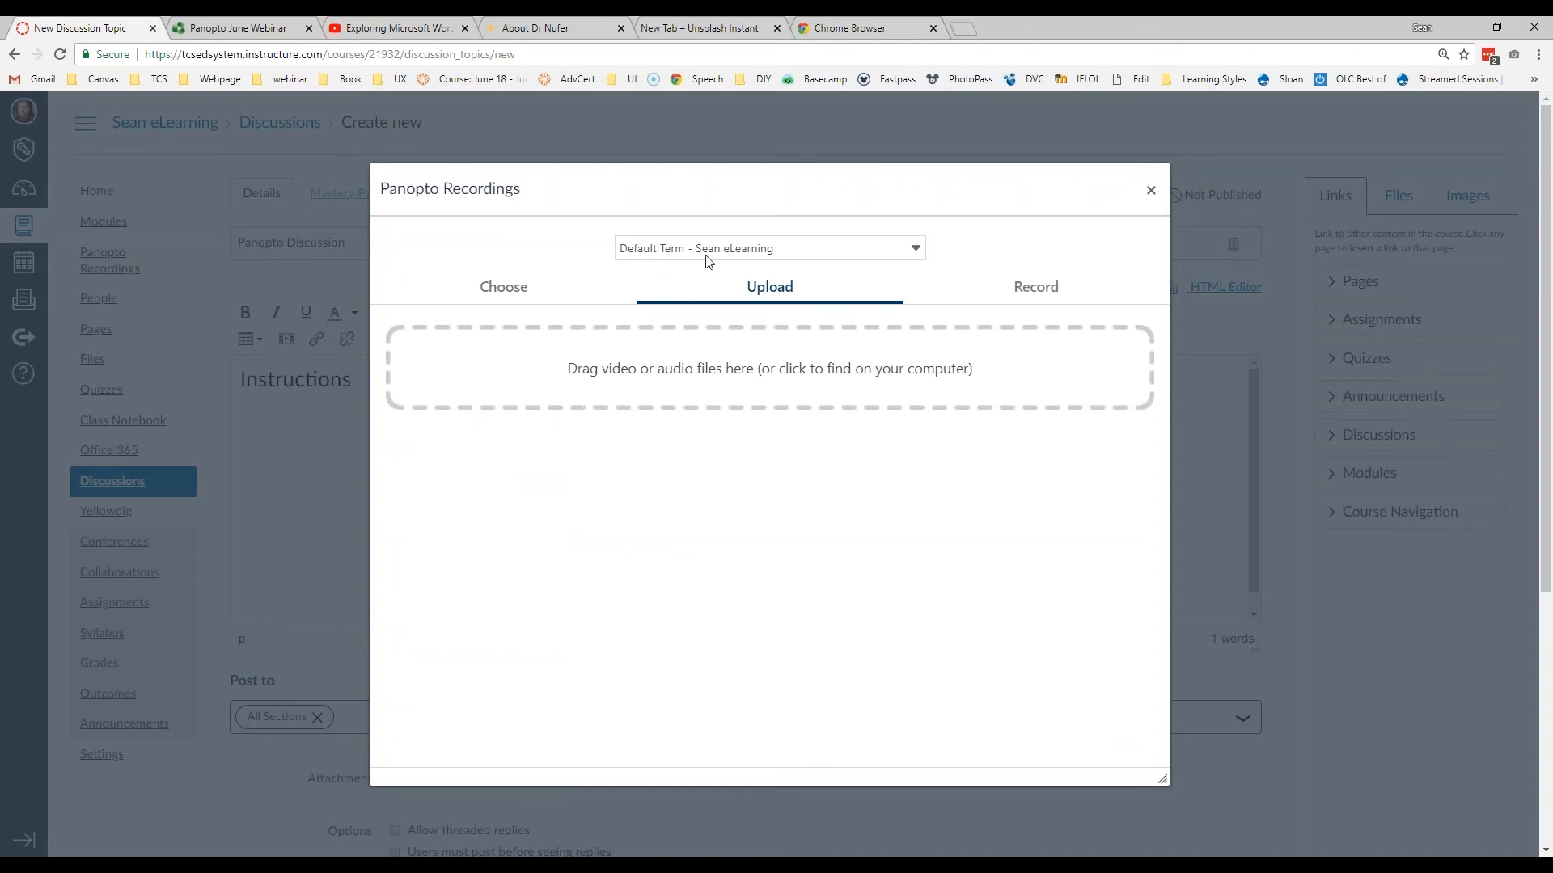
click(1043, 295)
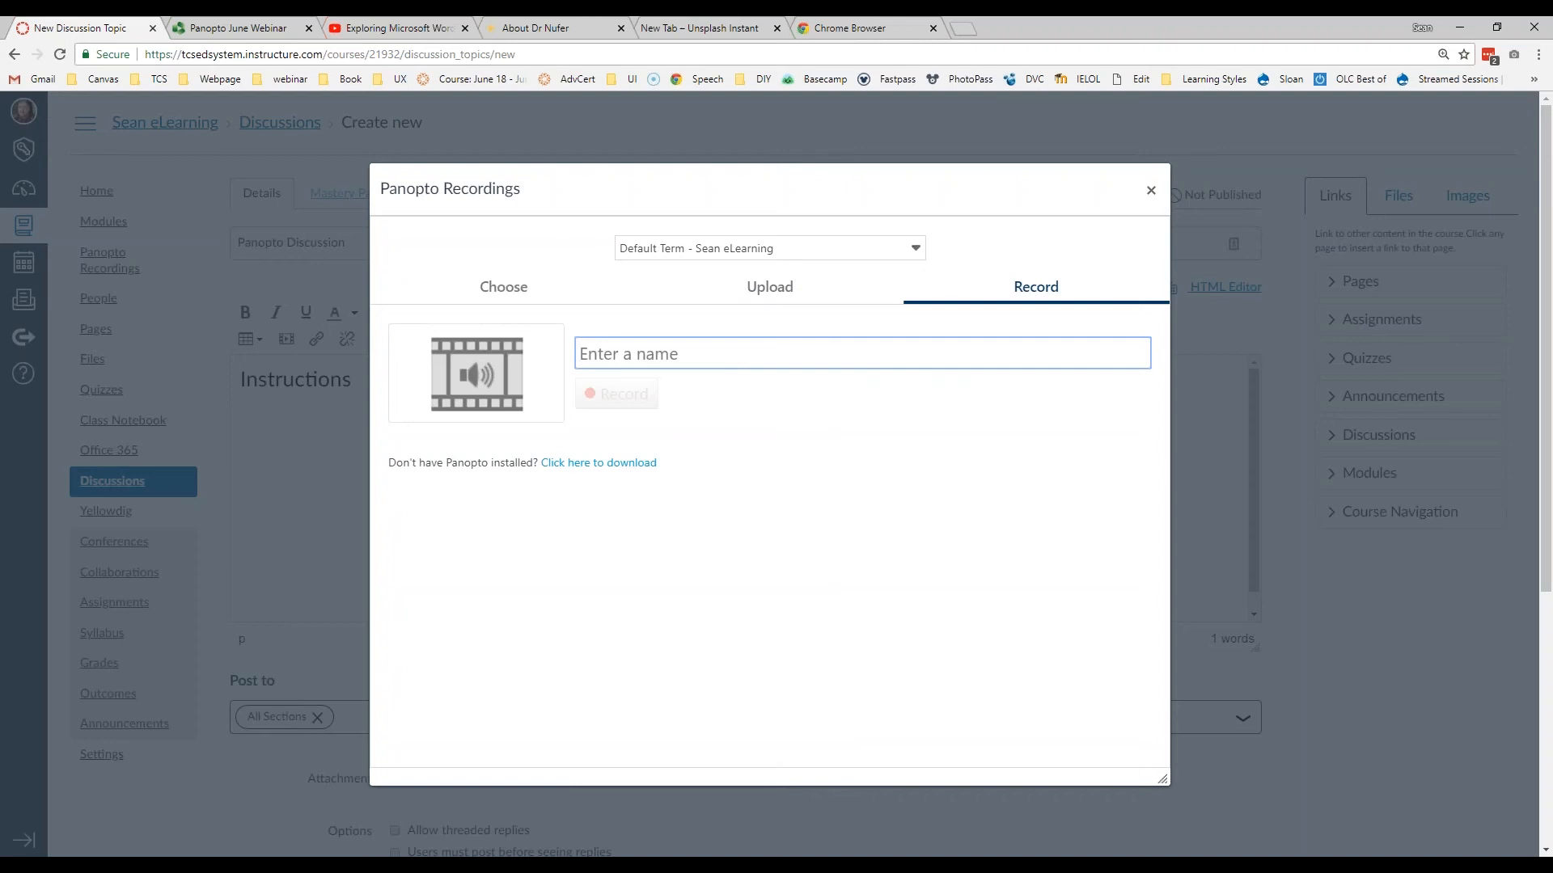
click(480, 289)
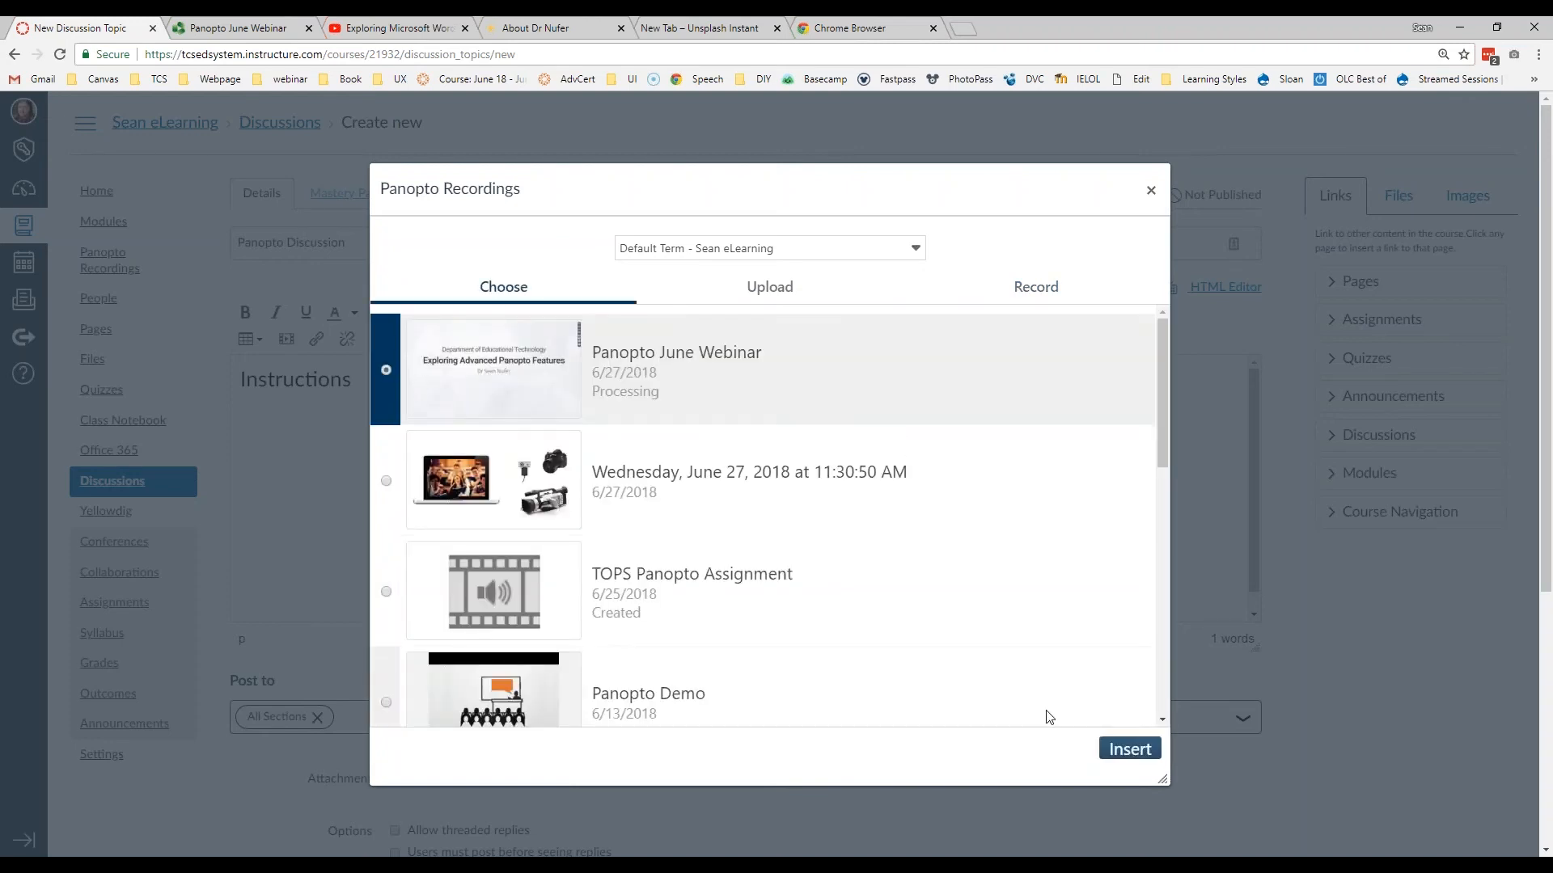
click(1129, 748)
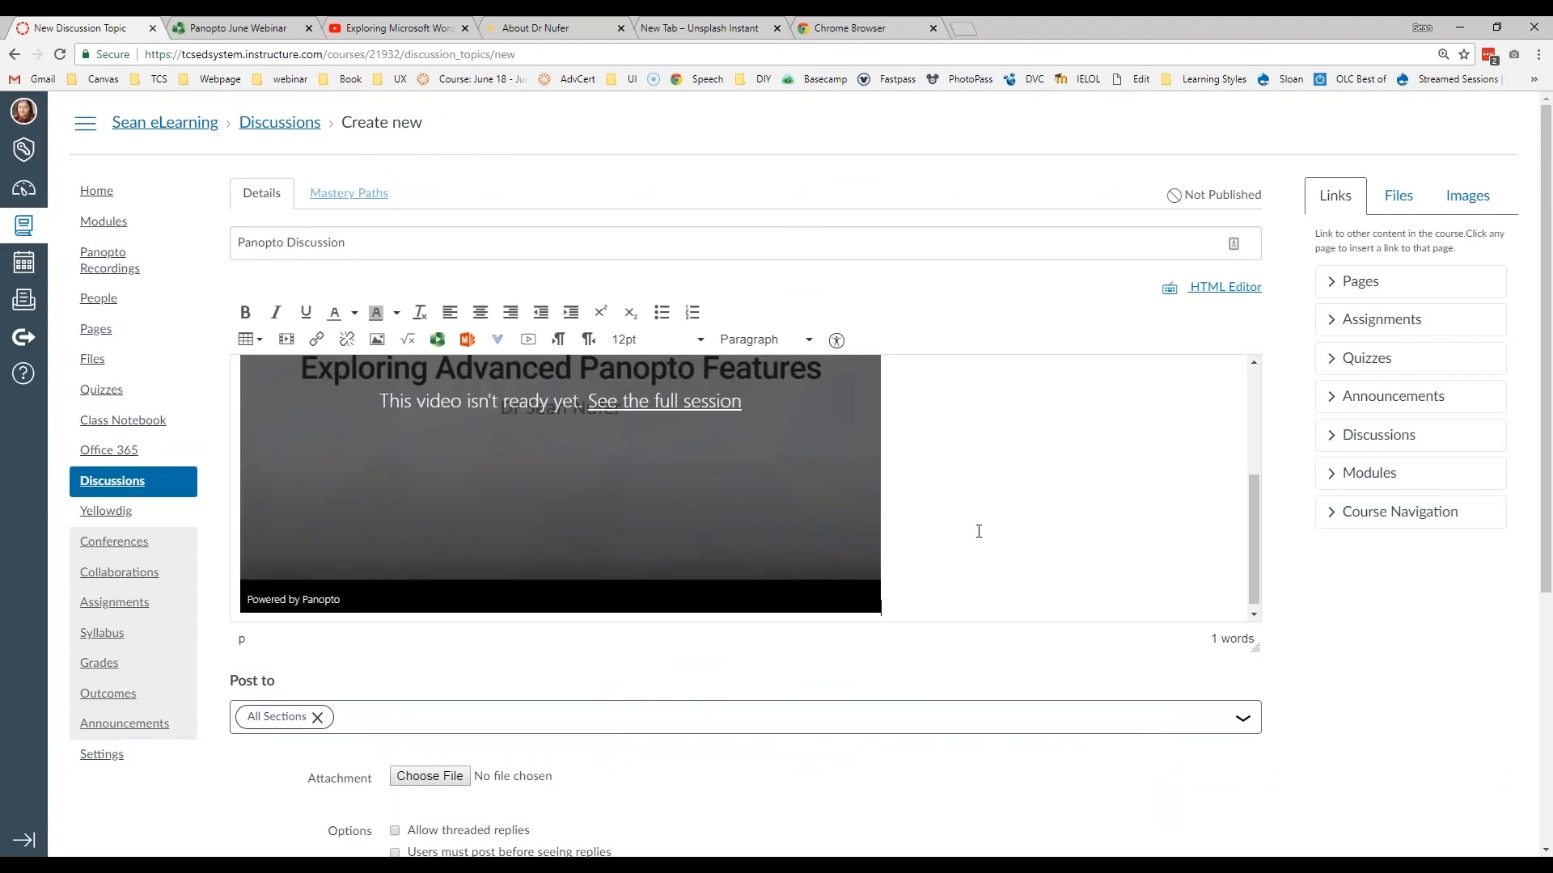
drag(1253, 570, 1249, 453)
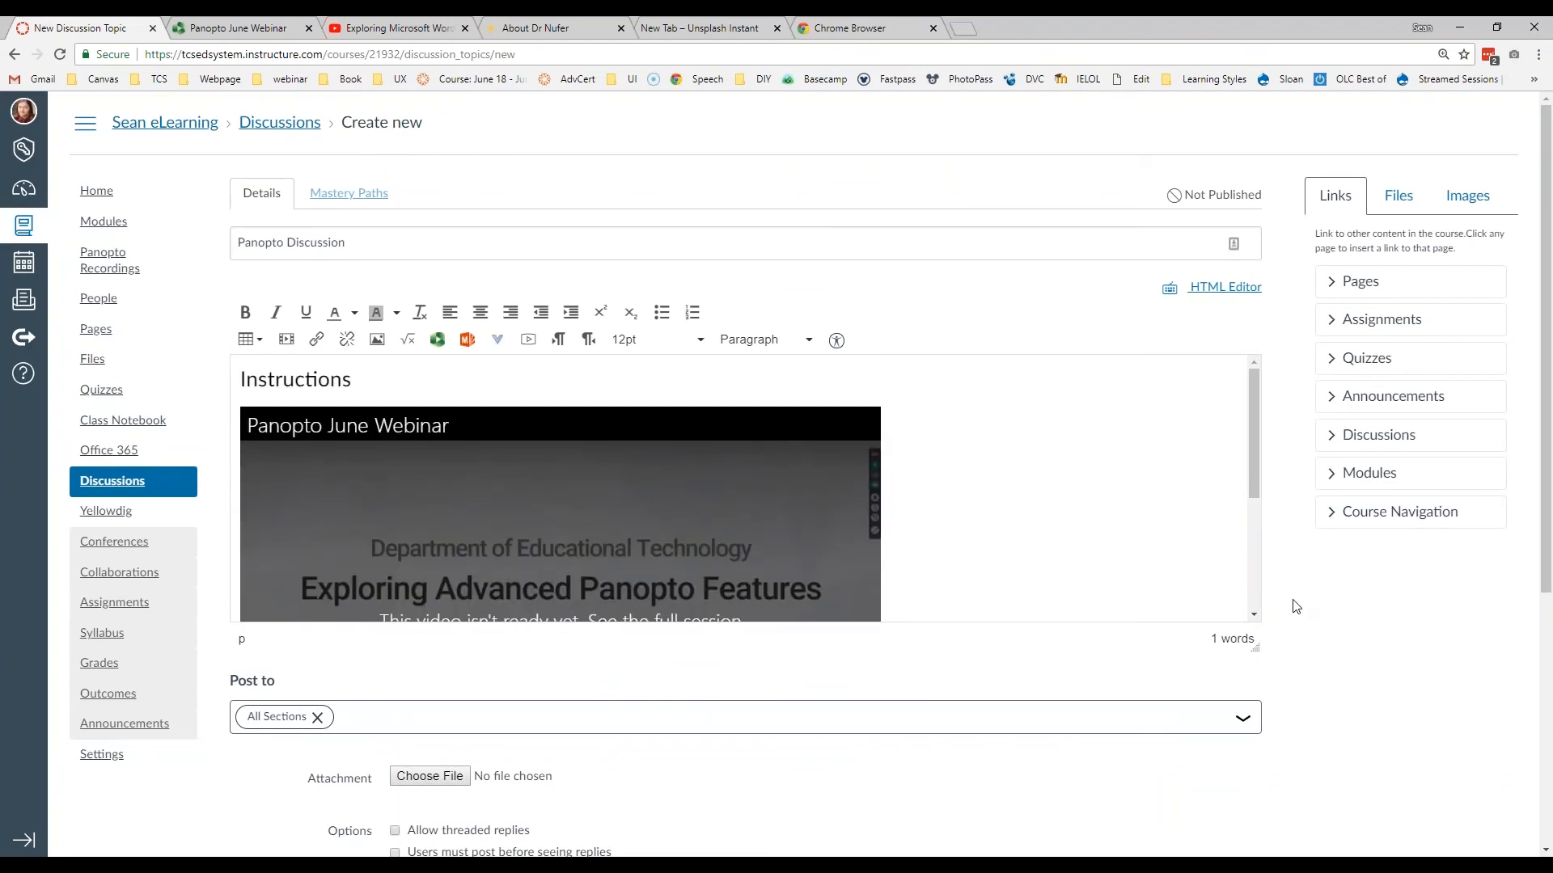
Step: Allow threaded replies, make the discussion graded and set its due date to June 28, 2018
scroll(1294, 607, down, 5)
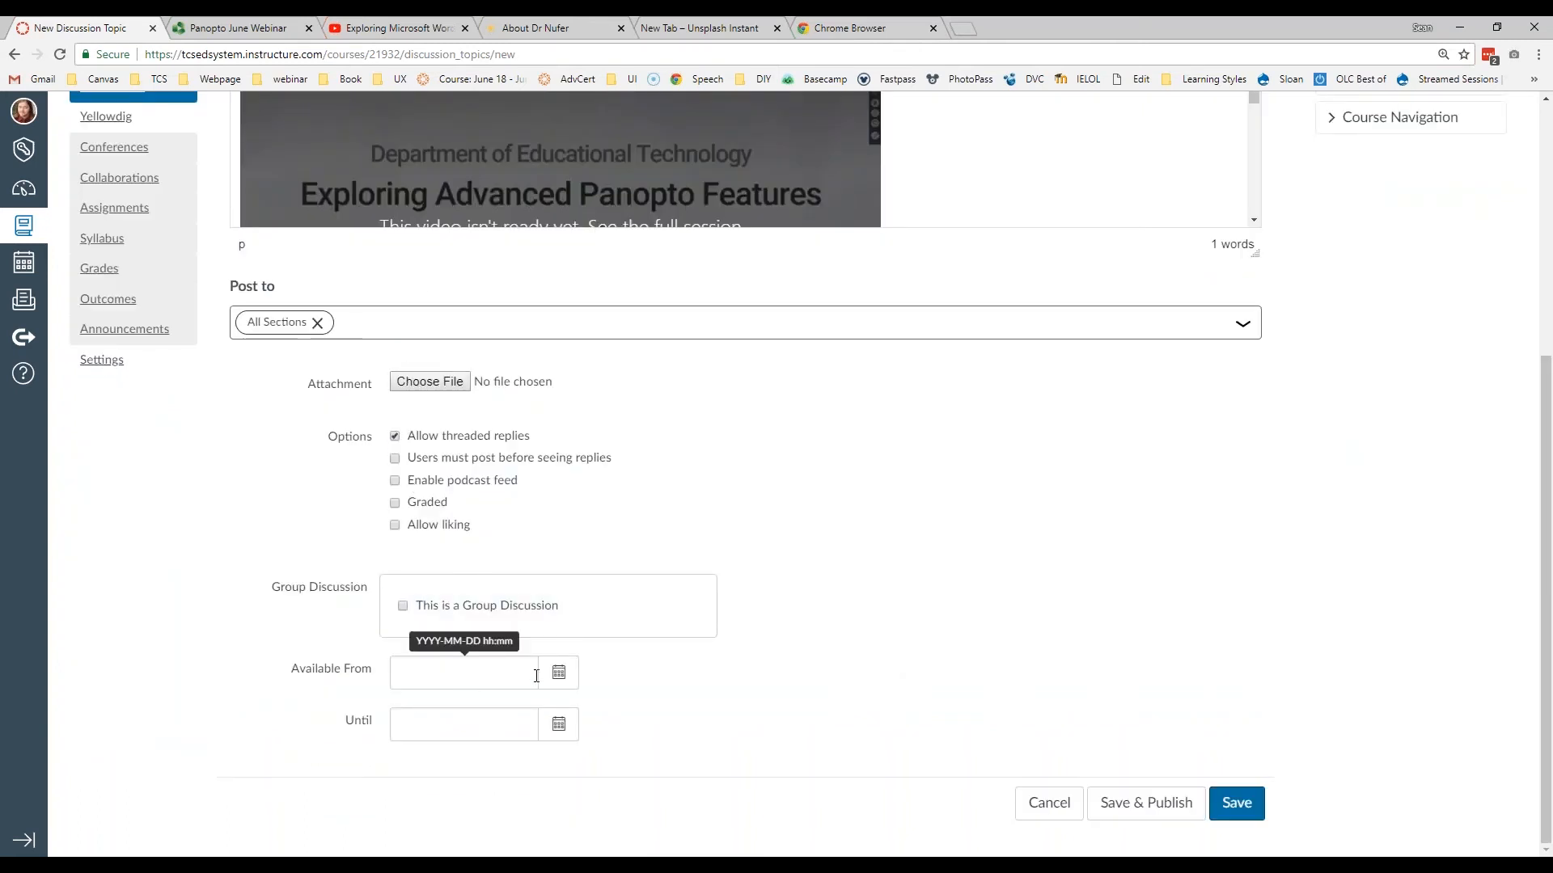
scroll(1062, 721, up, 5)
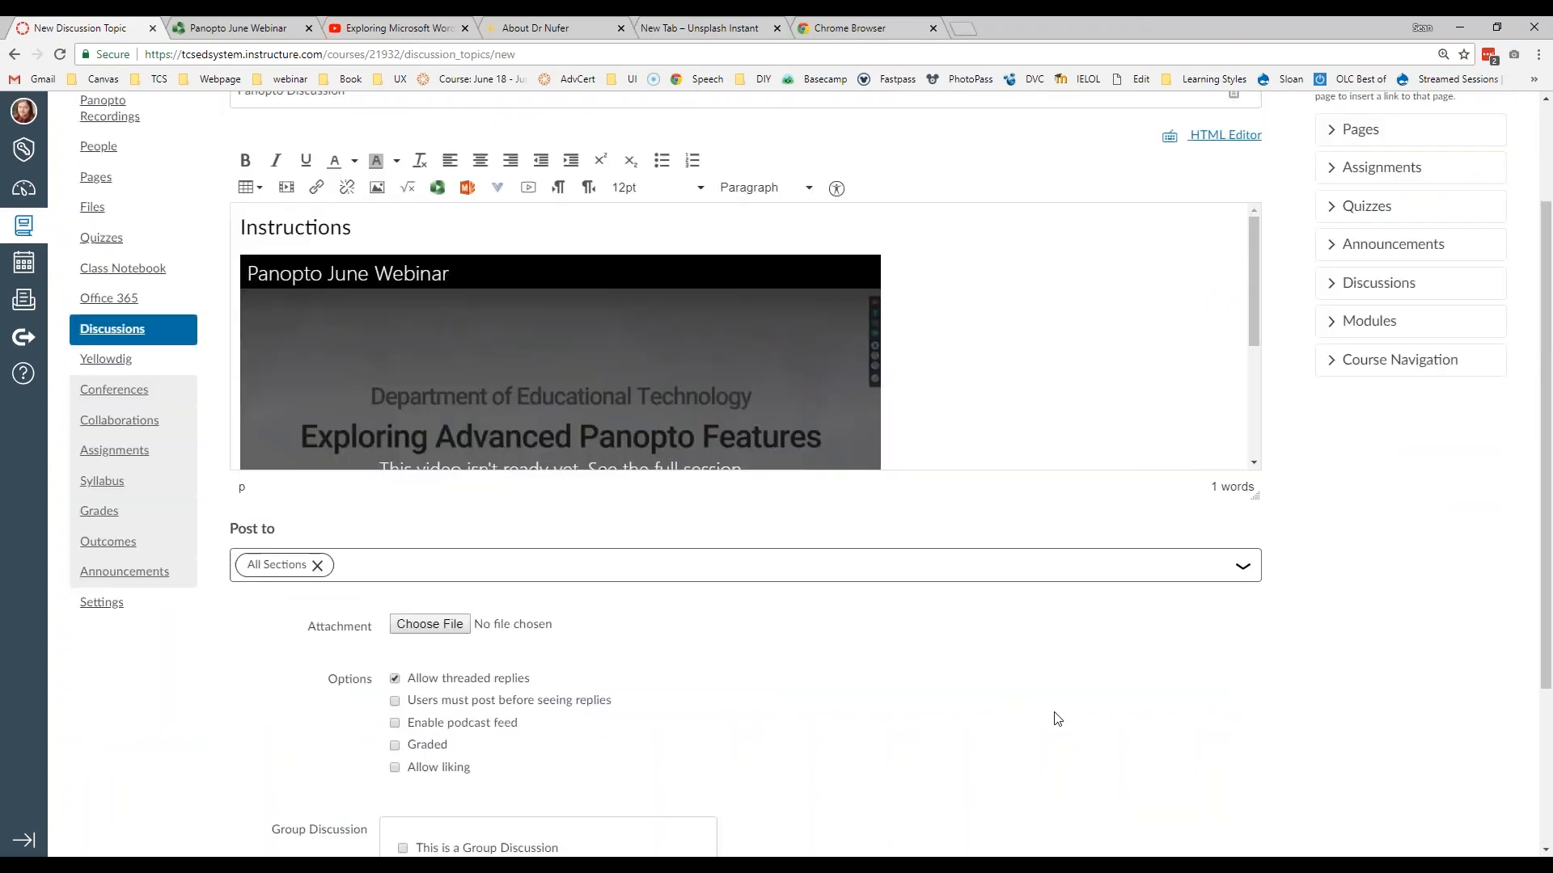
scroll(409, 548, down, 5)
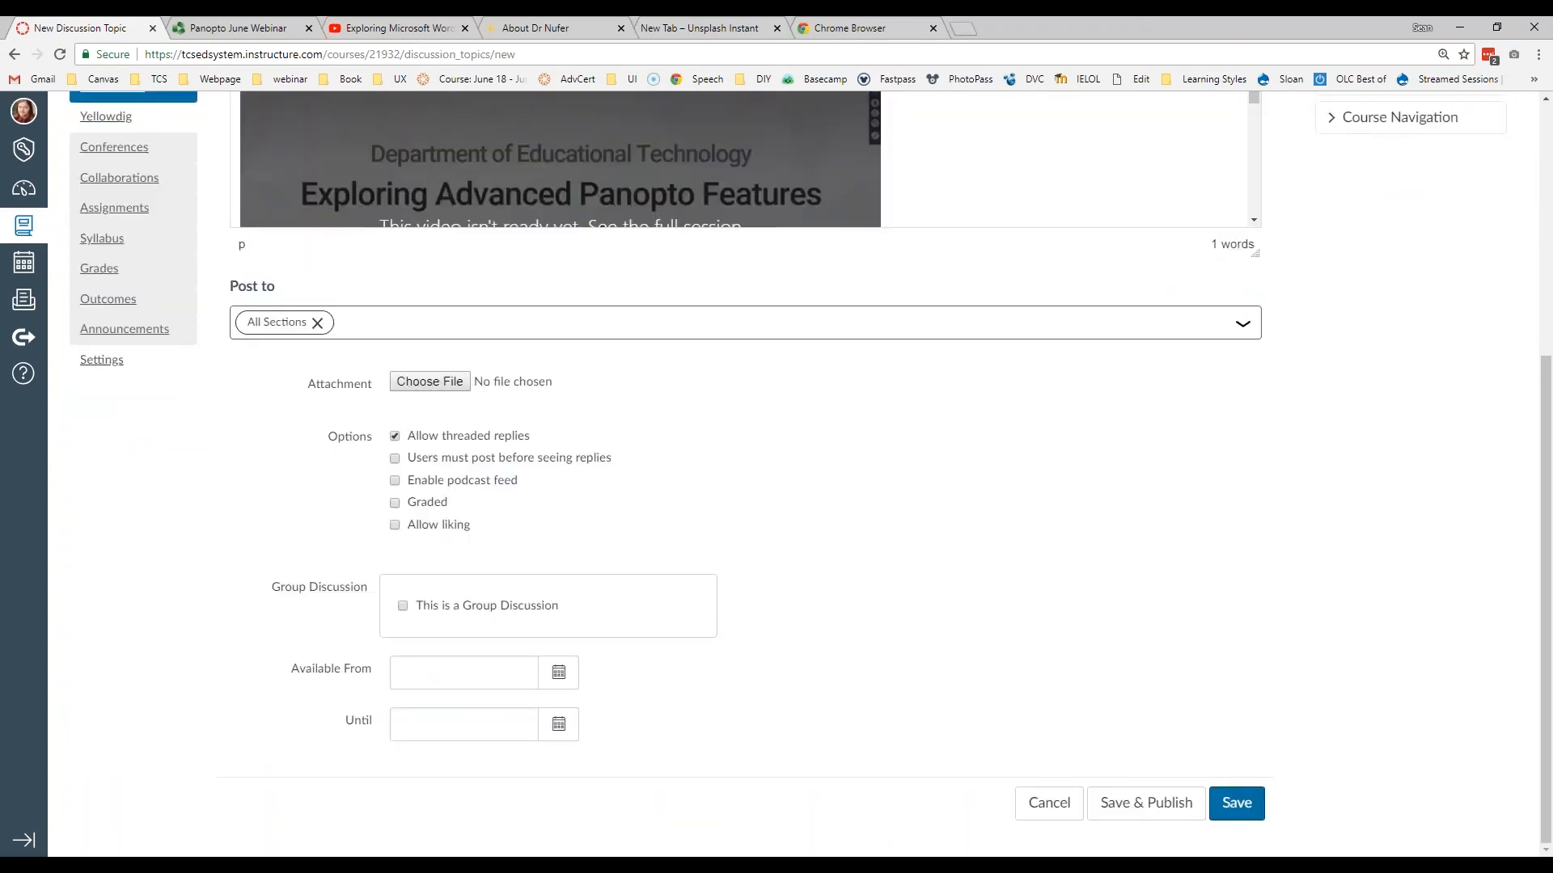
scroll(586, 608, down, 6)
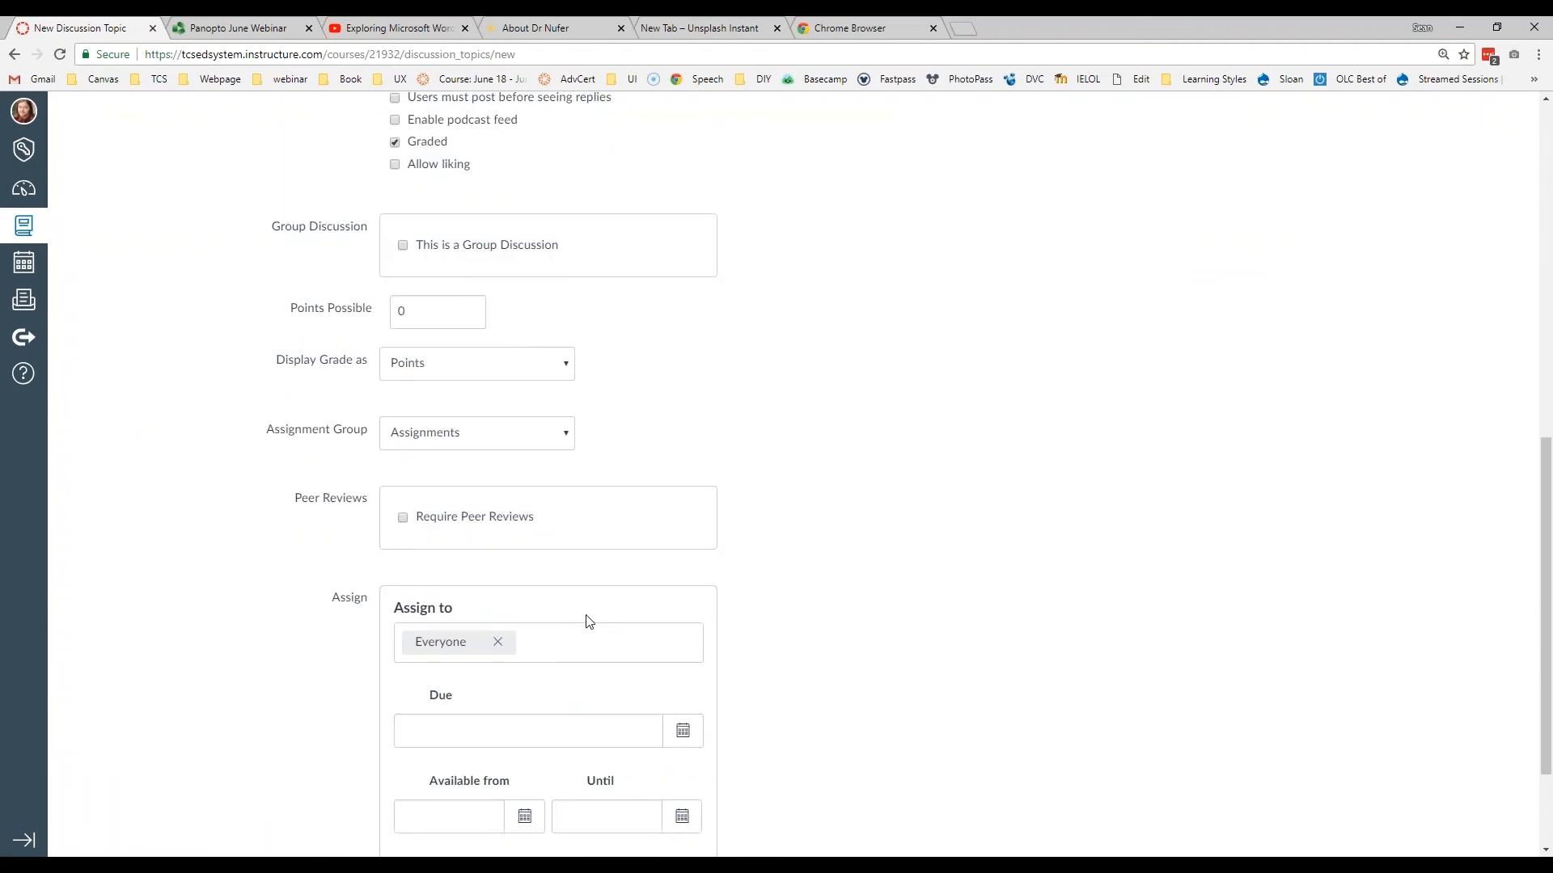
click(682, 606)
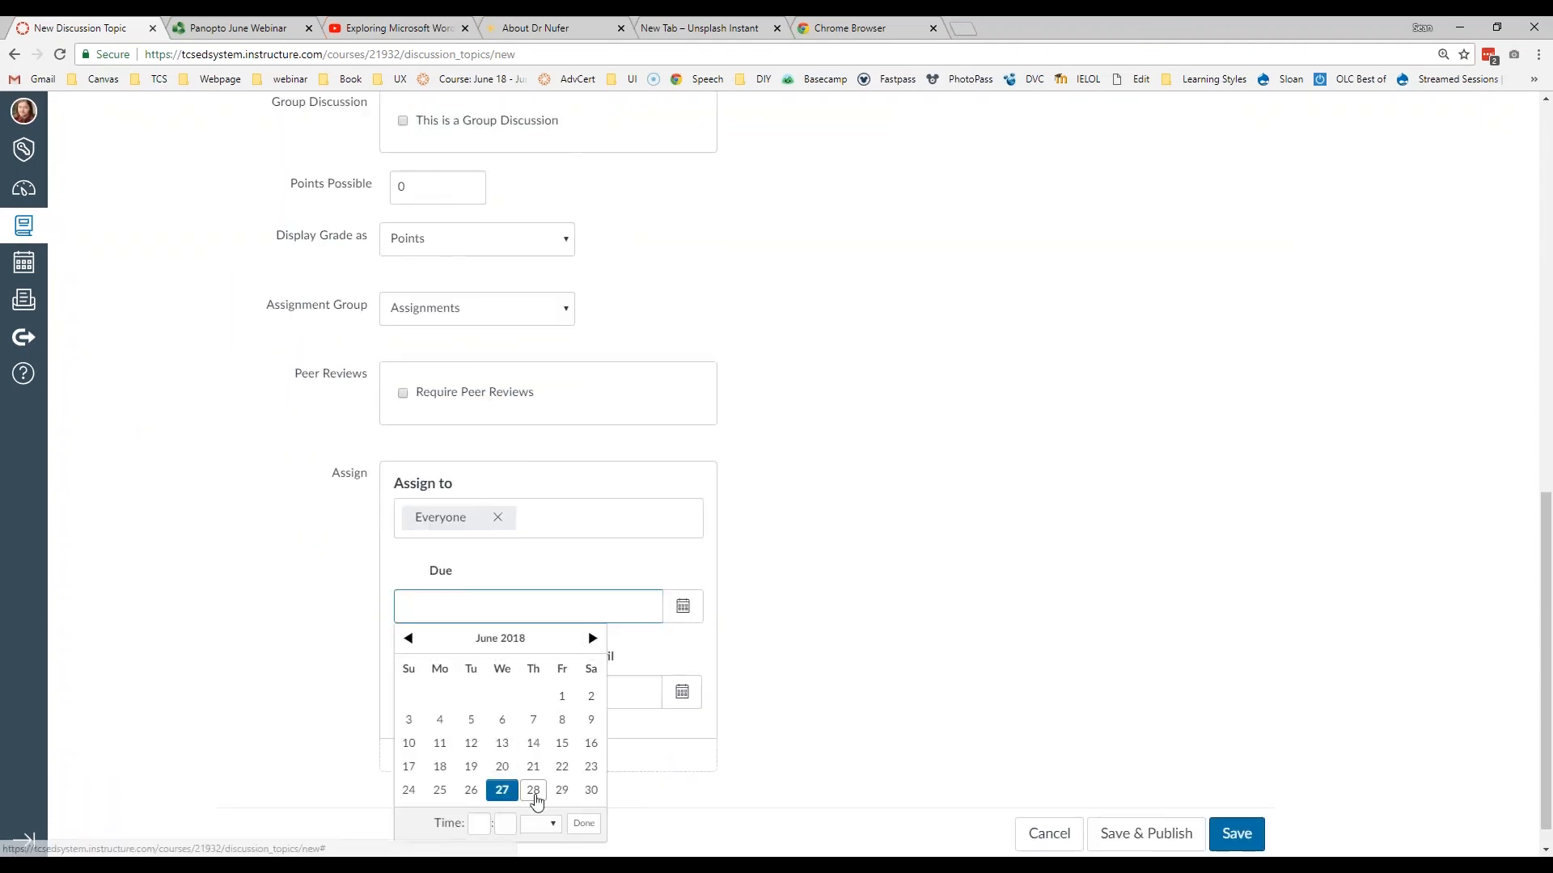
click(533, 790)
click(772, 670)
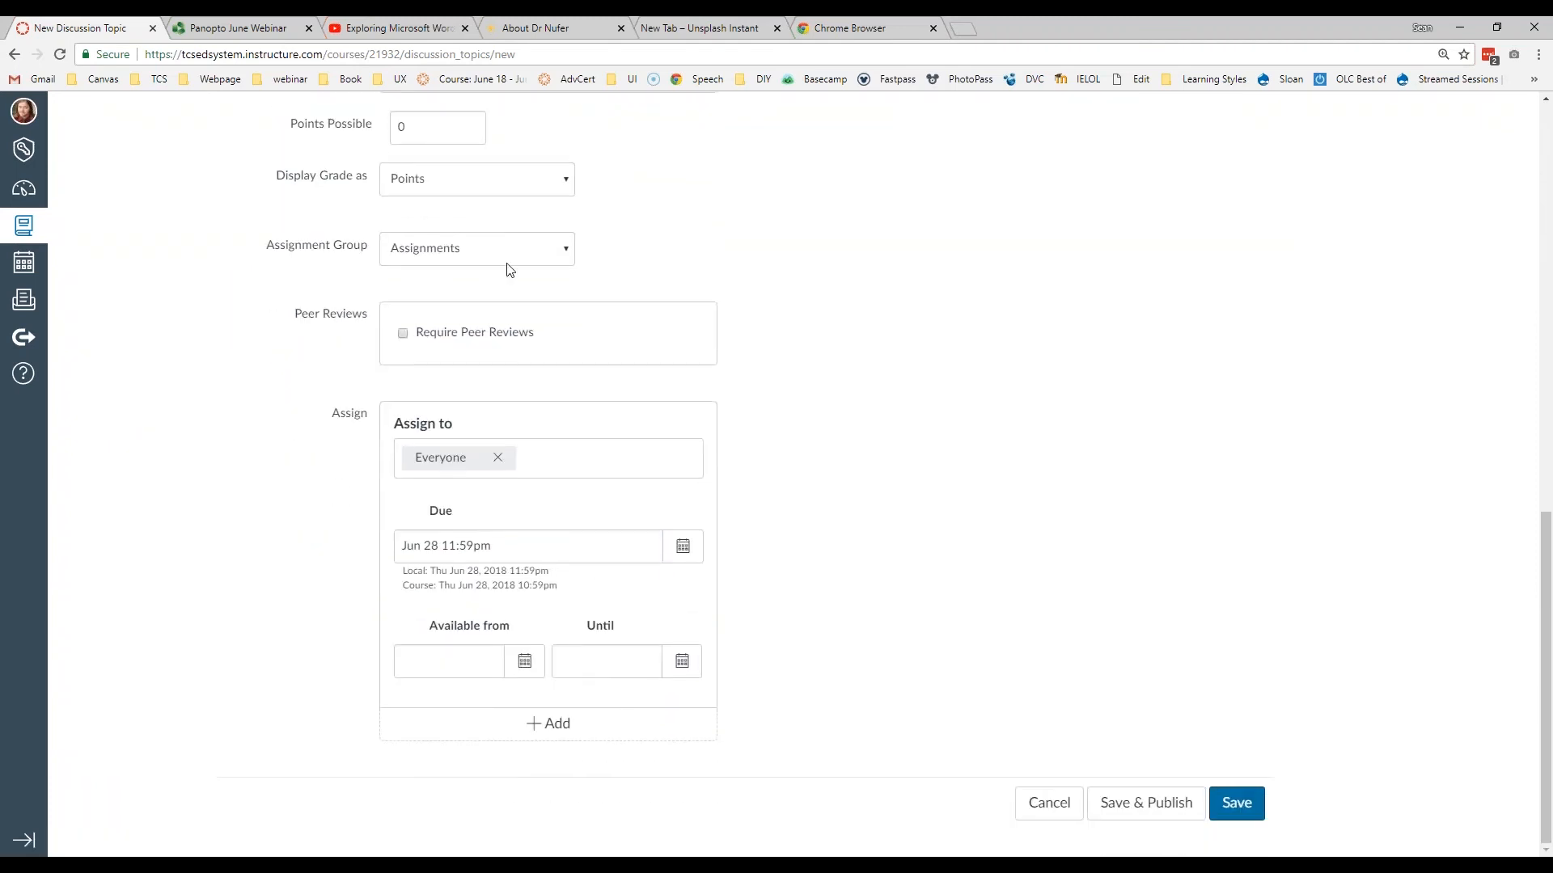
Step: Save and publish the graded Panopto Discussion topic
click(1221, 815)
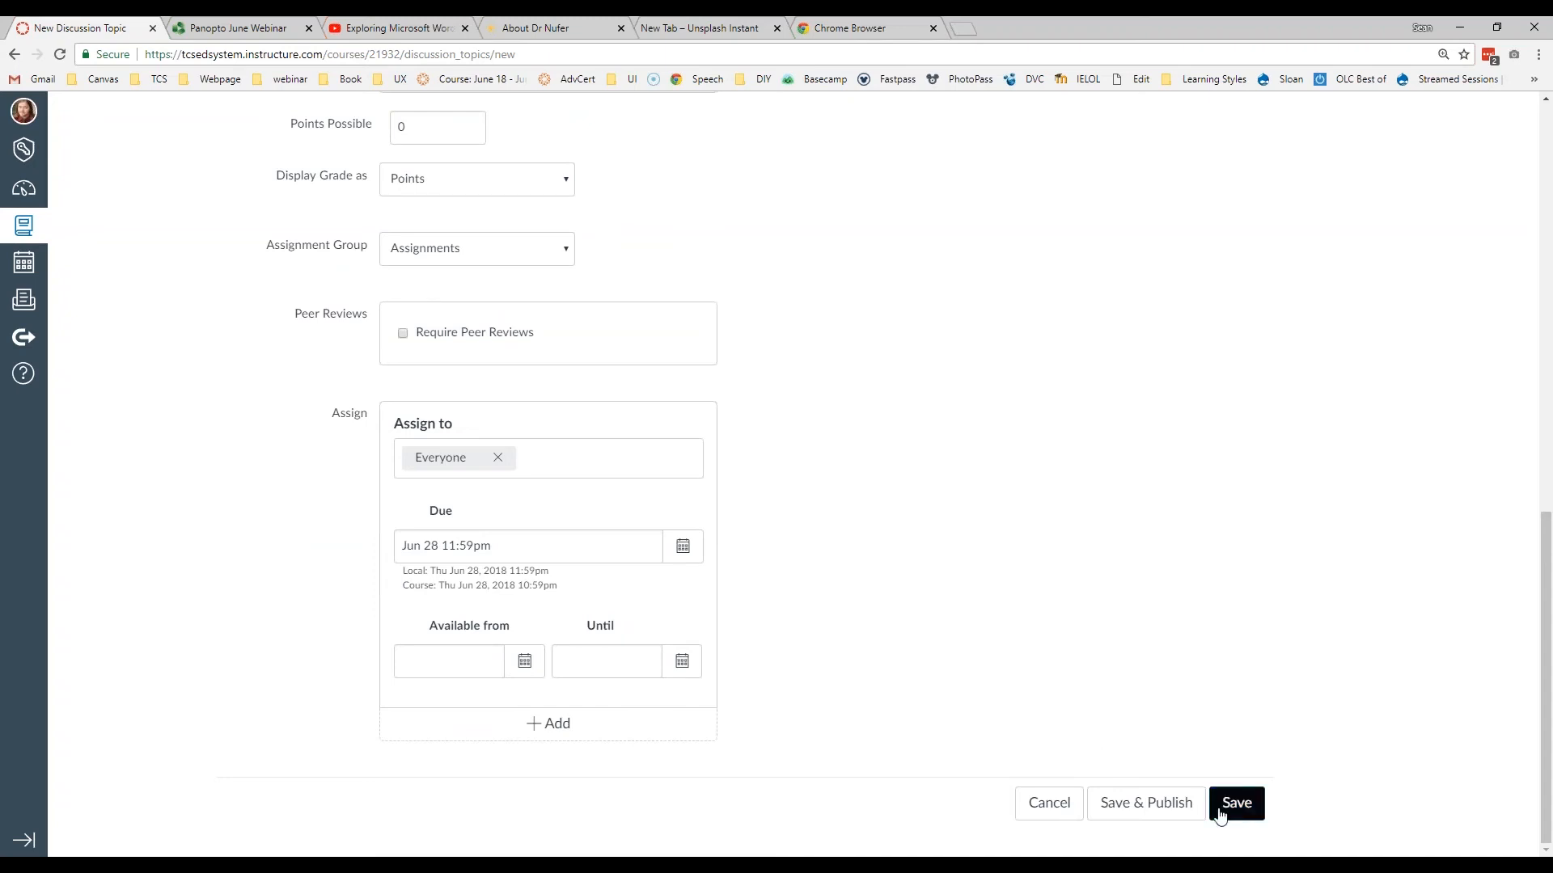
click(1176, 805)
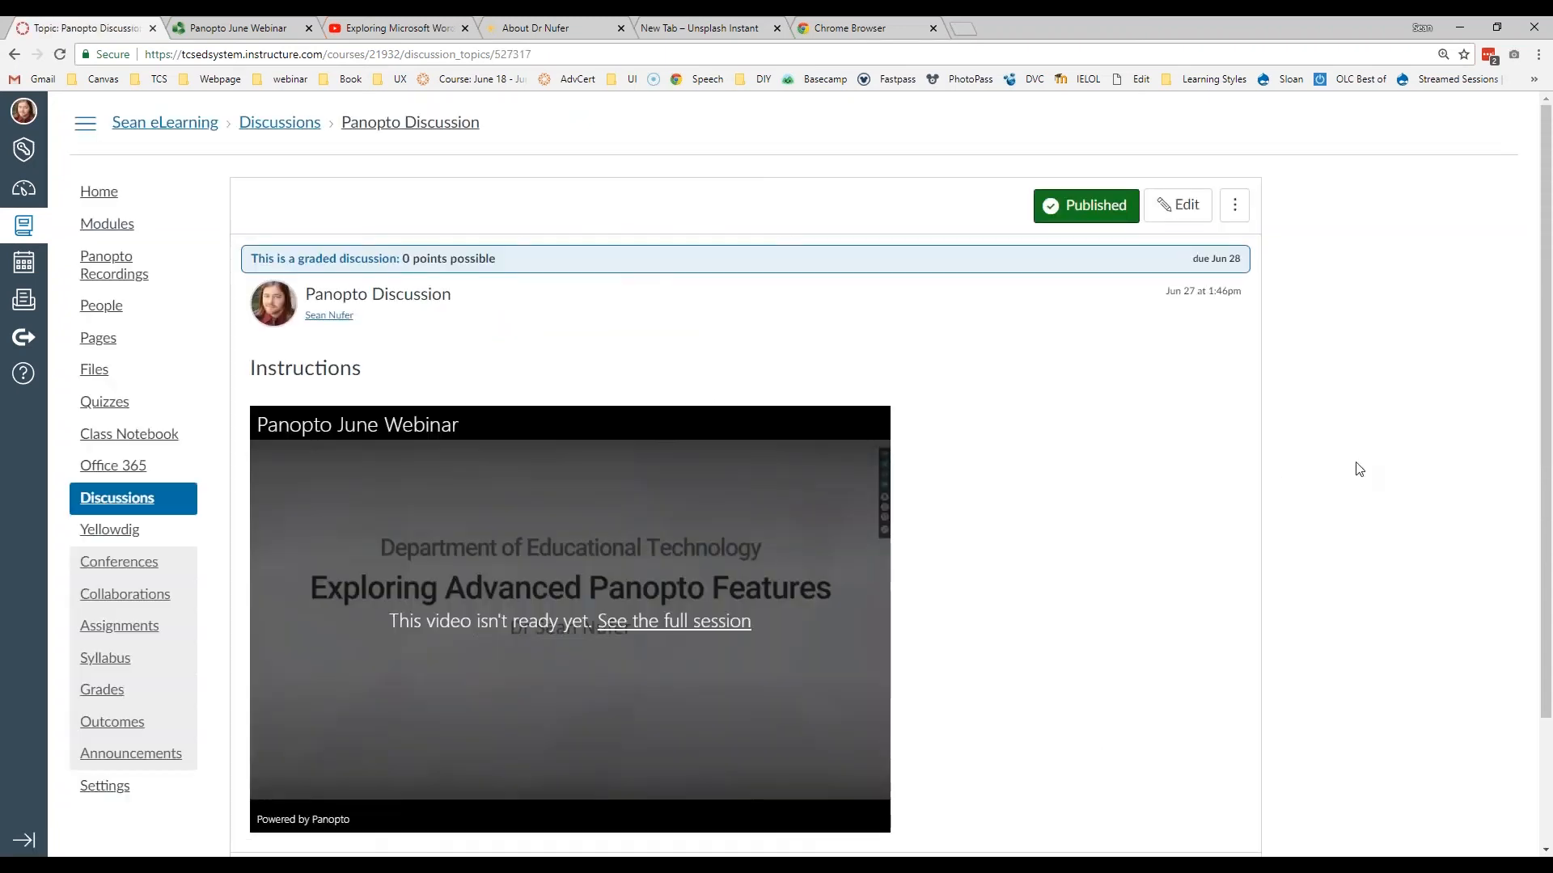
scroll(639, 540, down, 2)
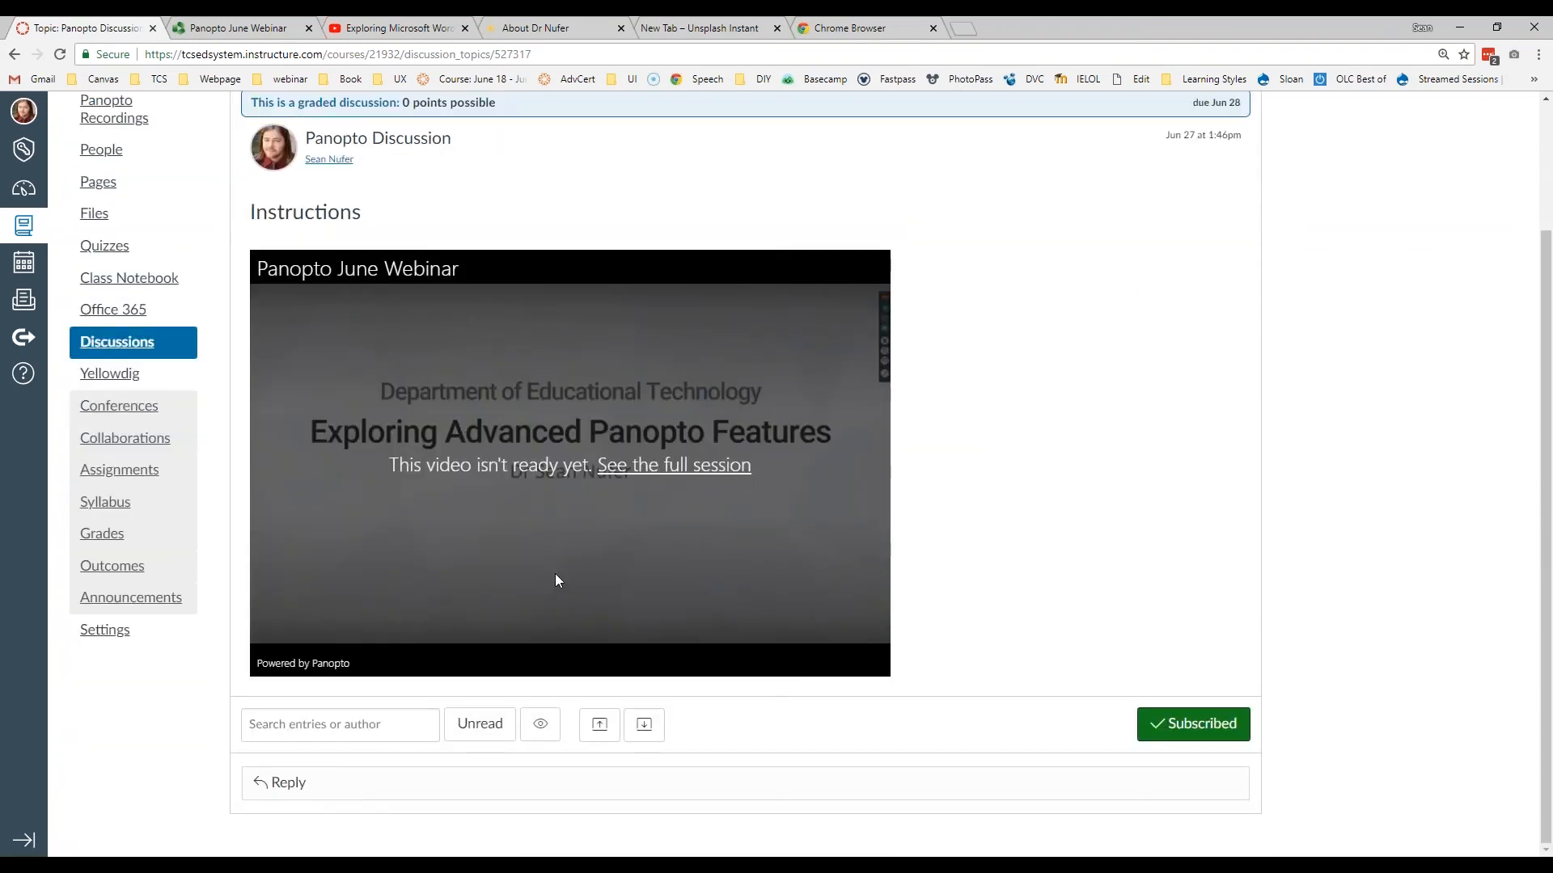
Step: Start a reply to the discussion and launch the Panopto recorder from its editor for a new recording named "Discussion Post"
click(308, 785)
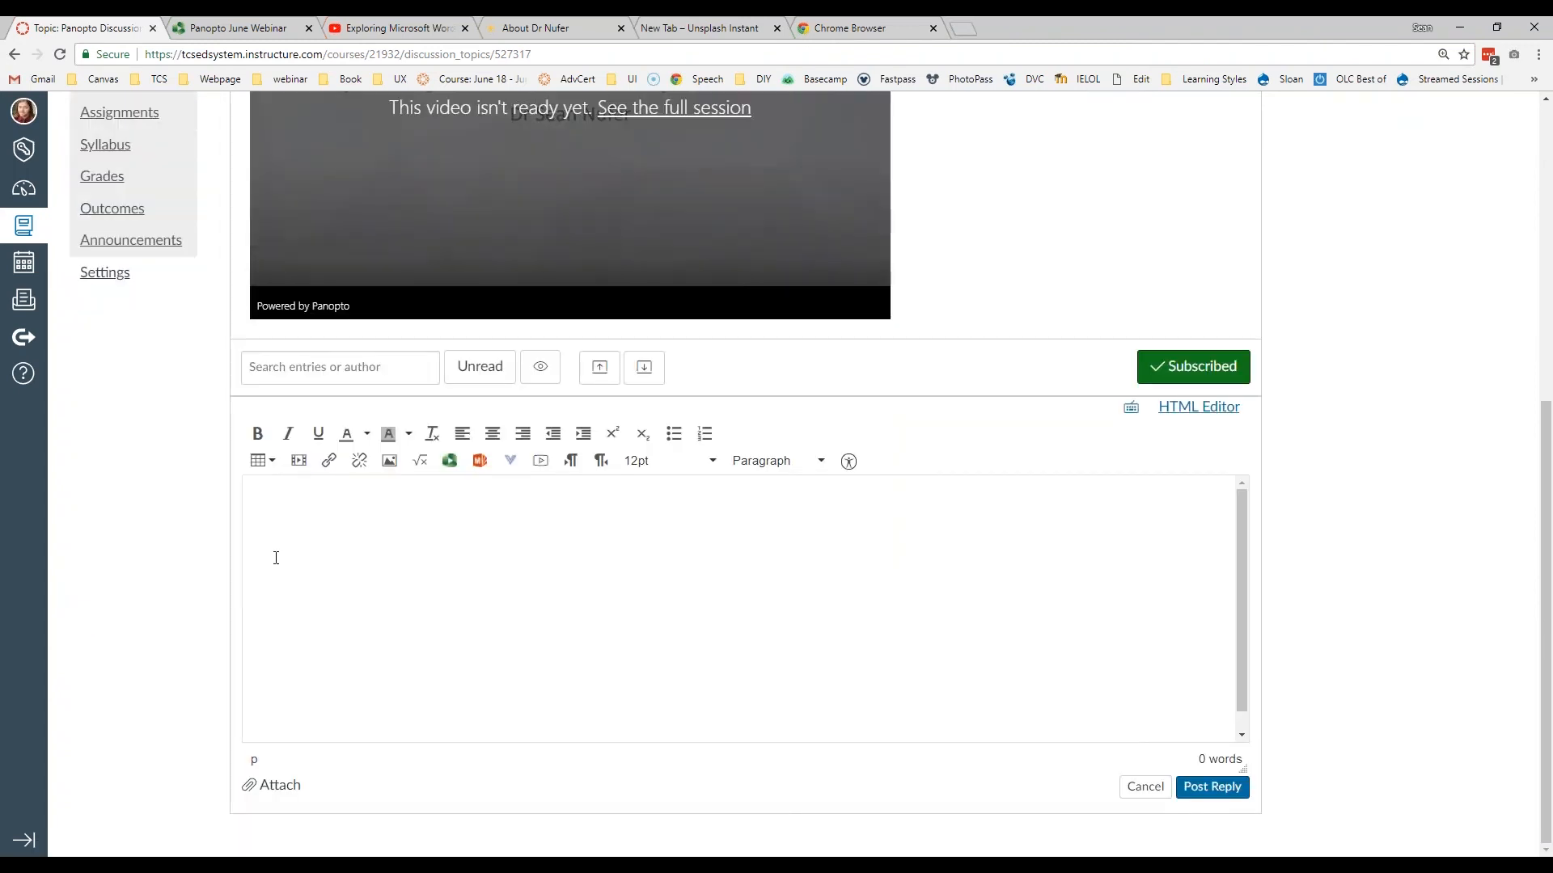
click(451, 470)
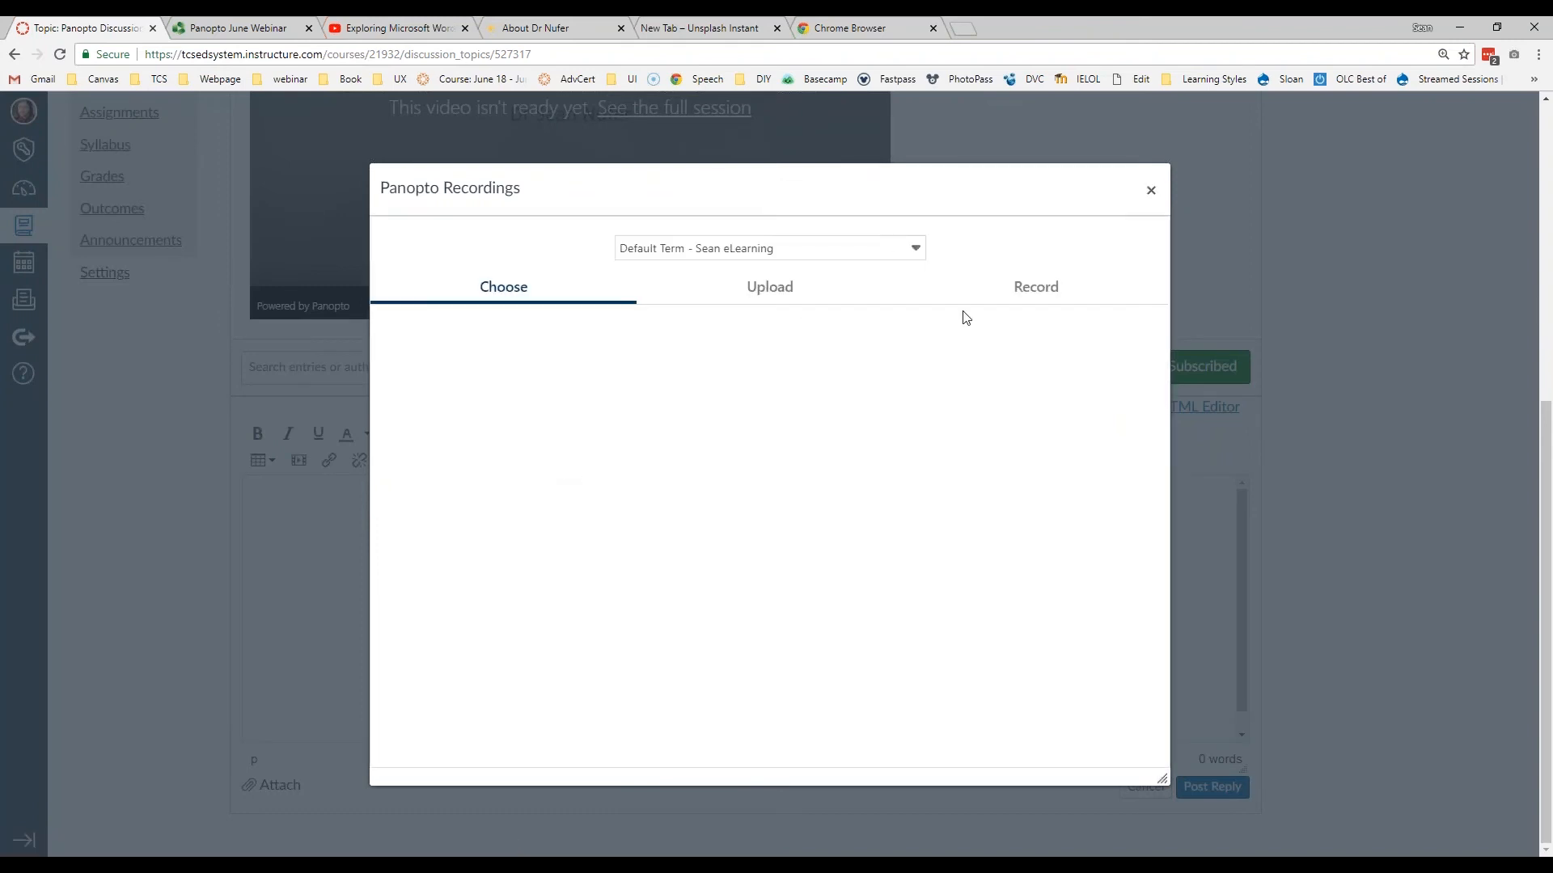
click(1043, 292)
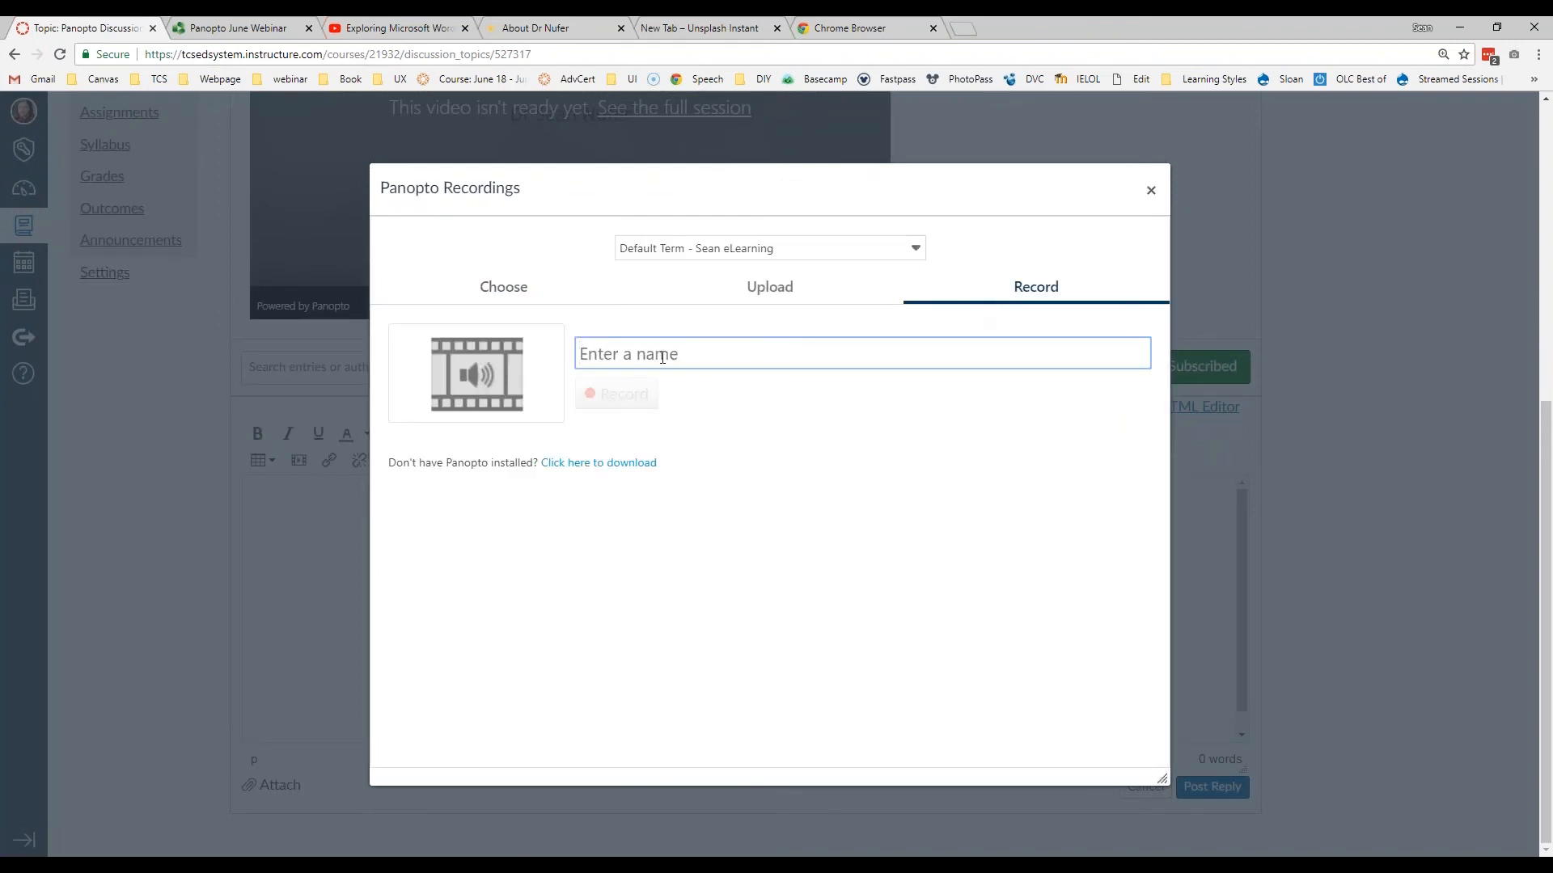
text(Discussion POst)
key(BackSpace)
key(BackSpace)
key(BackSpace)
text(ost)
click(609, 404)
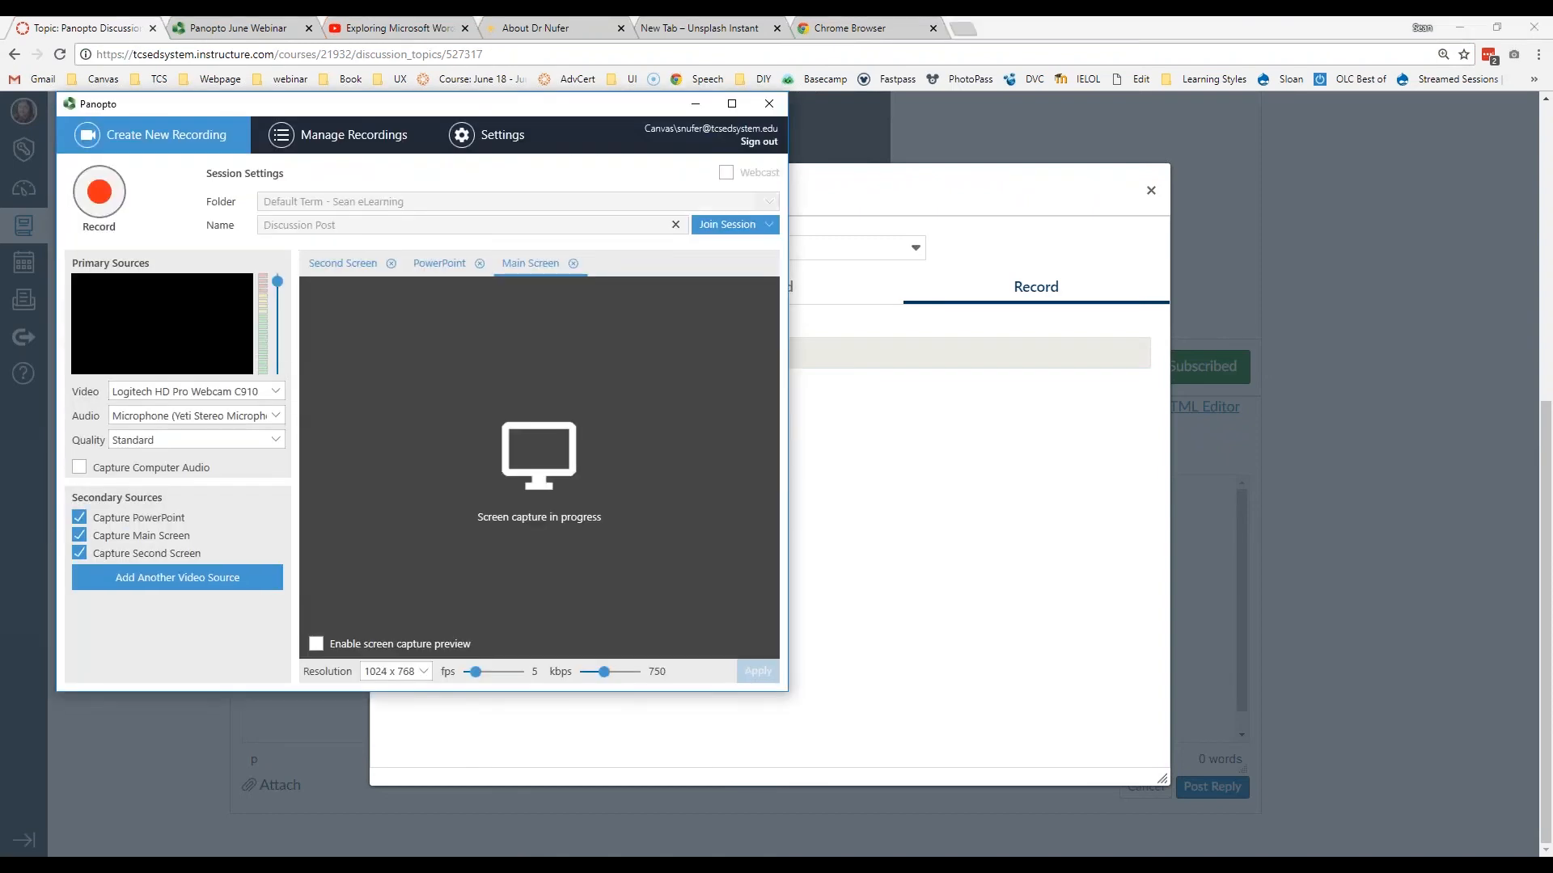
Step: Turn off the PowerPoint, main screen and second screen captures for the recording
click(80, 517)
click(79, 535)
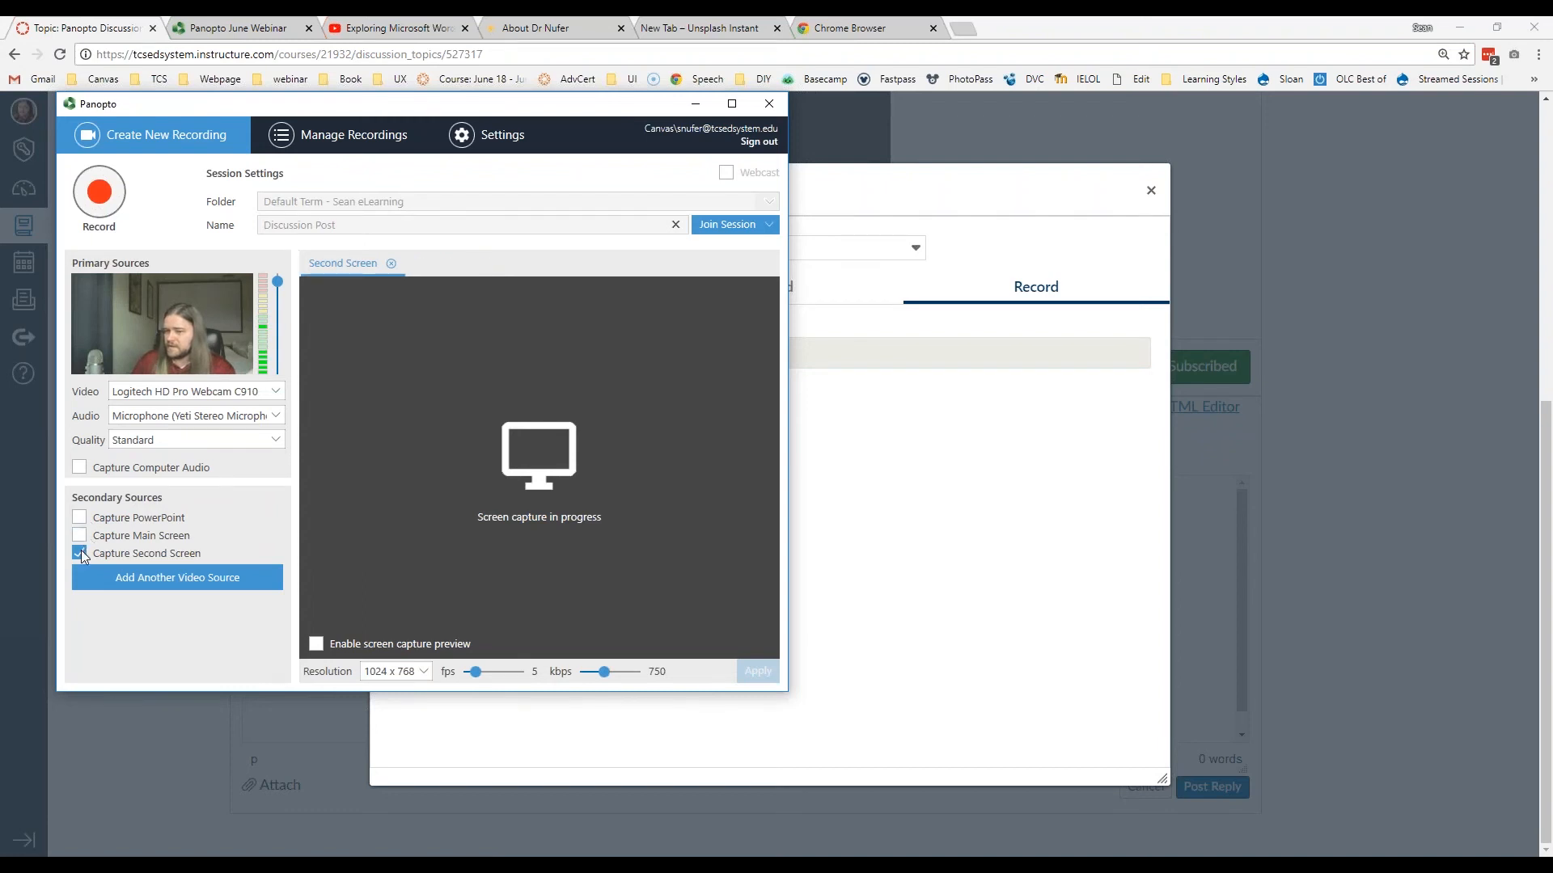
click(79, 553)
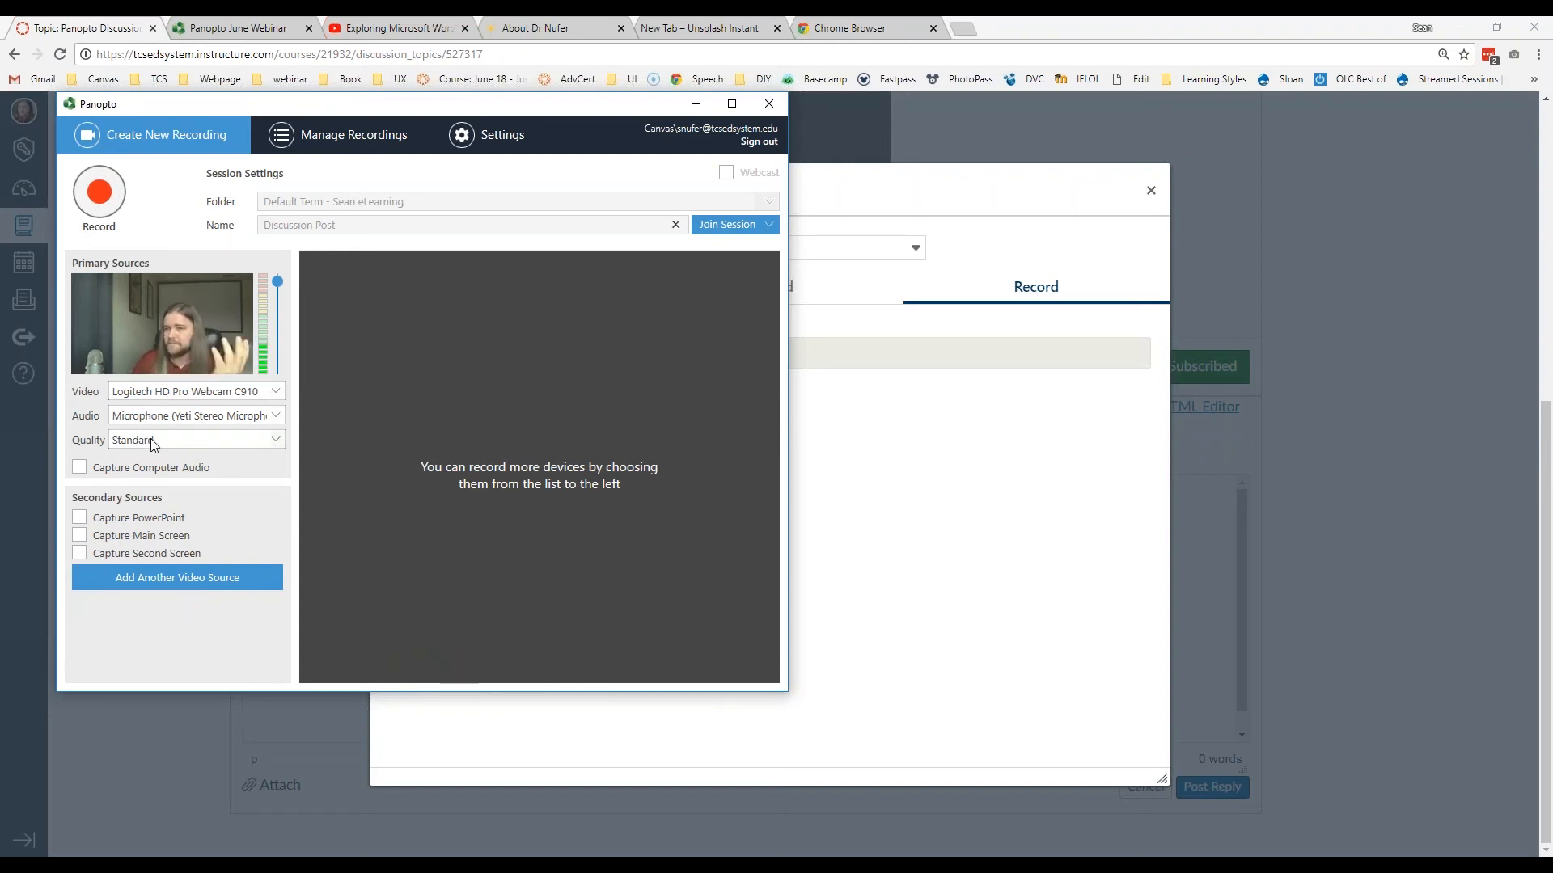
Step: Record a clip of a few seconds with the webcam and microphone, stop it and upload it
click(99, 194)
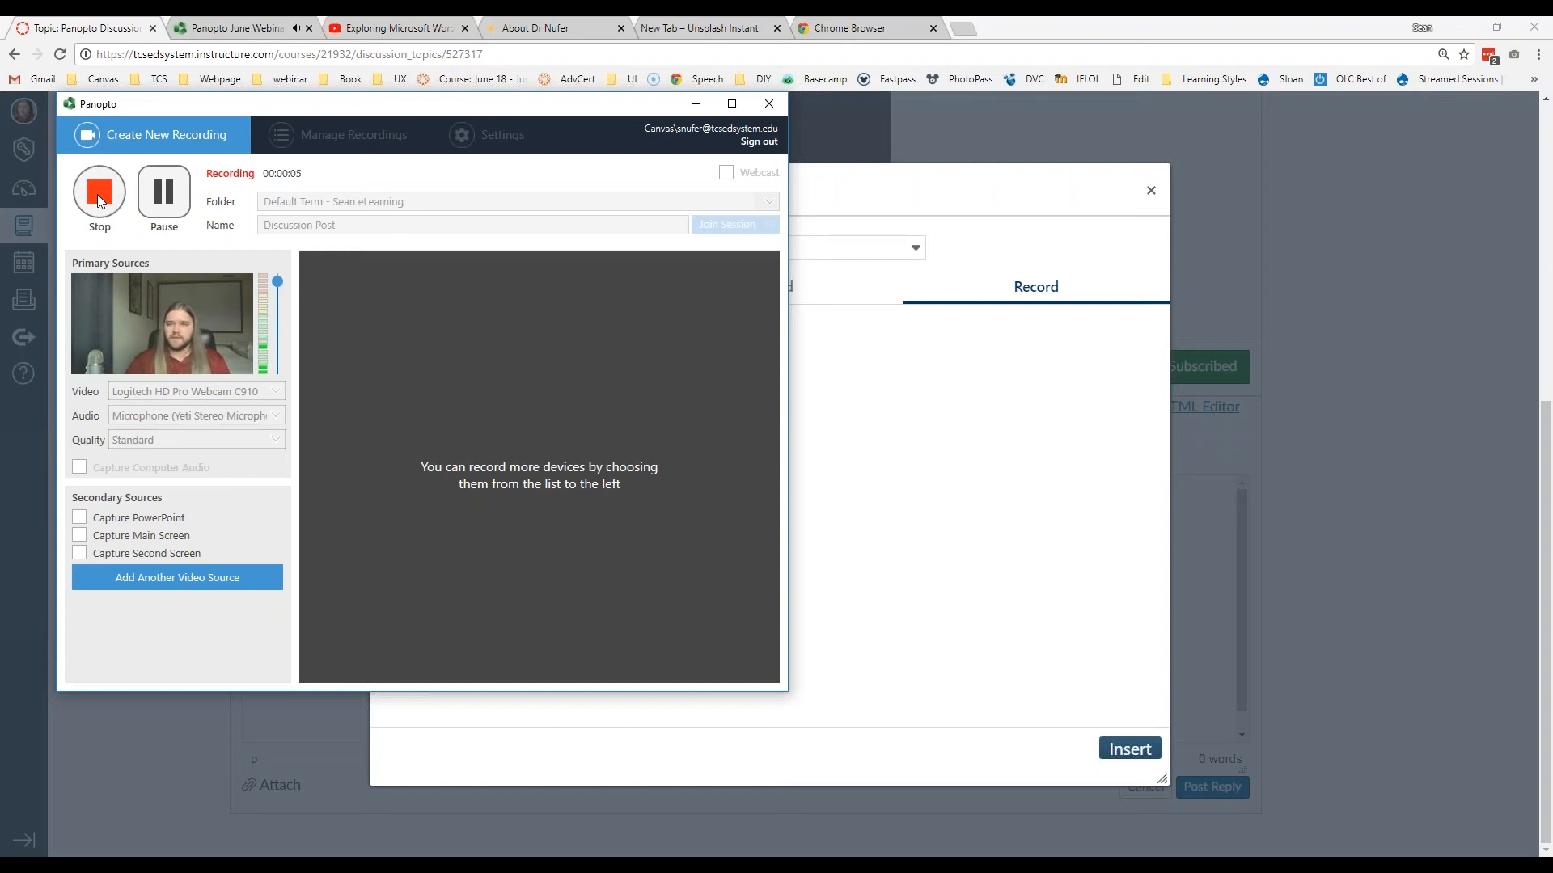
click(99, 192)
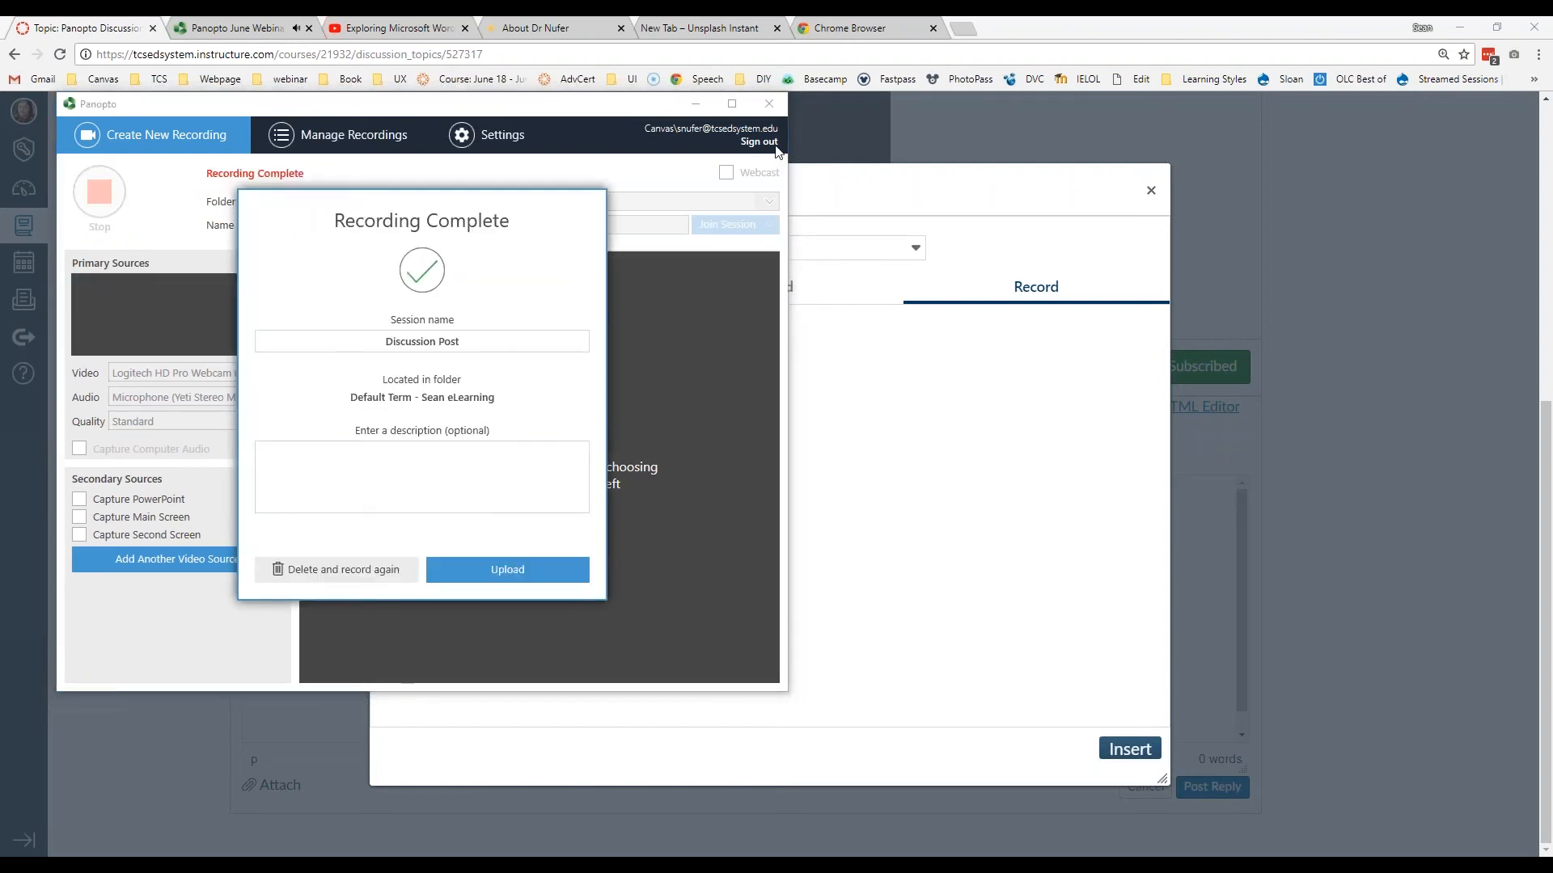
click(488, 570)
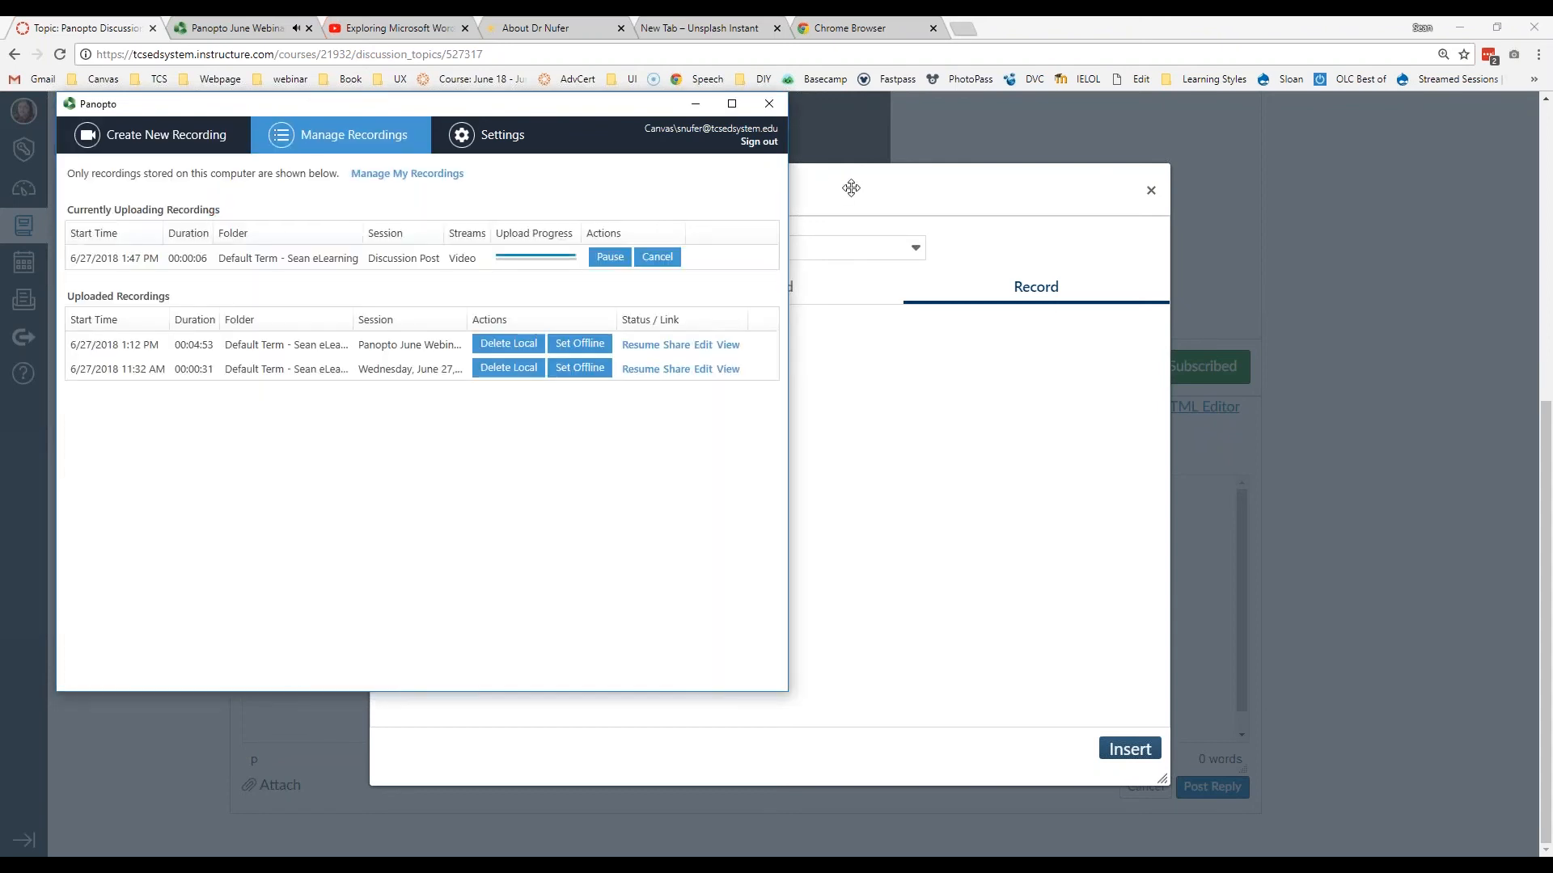
Step: Return to the browser and pause the Panopto June Webinar recording playing in its viewer
click(851, 187)
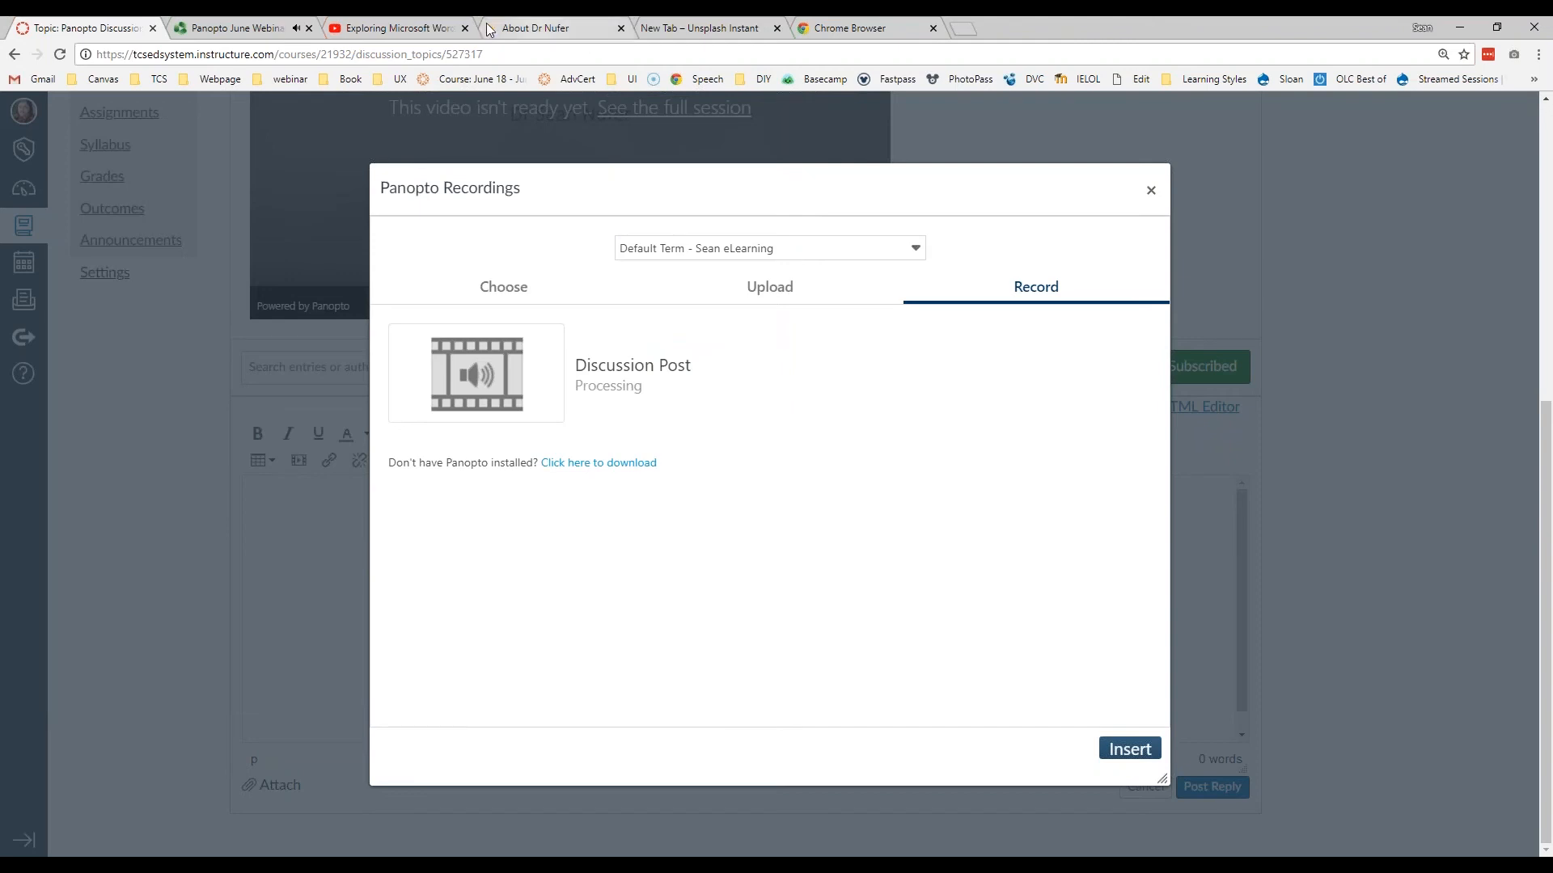
click(261, 30)
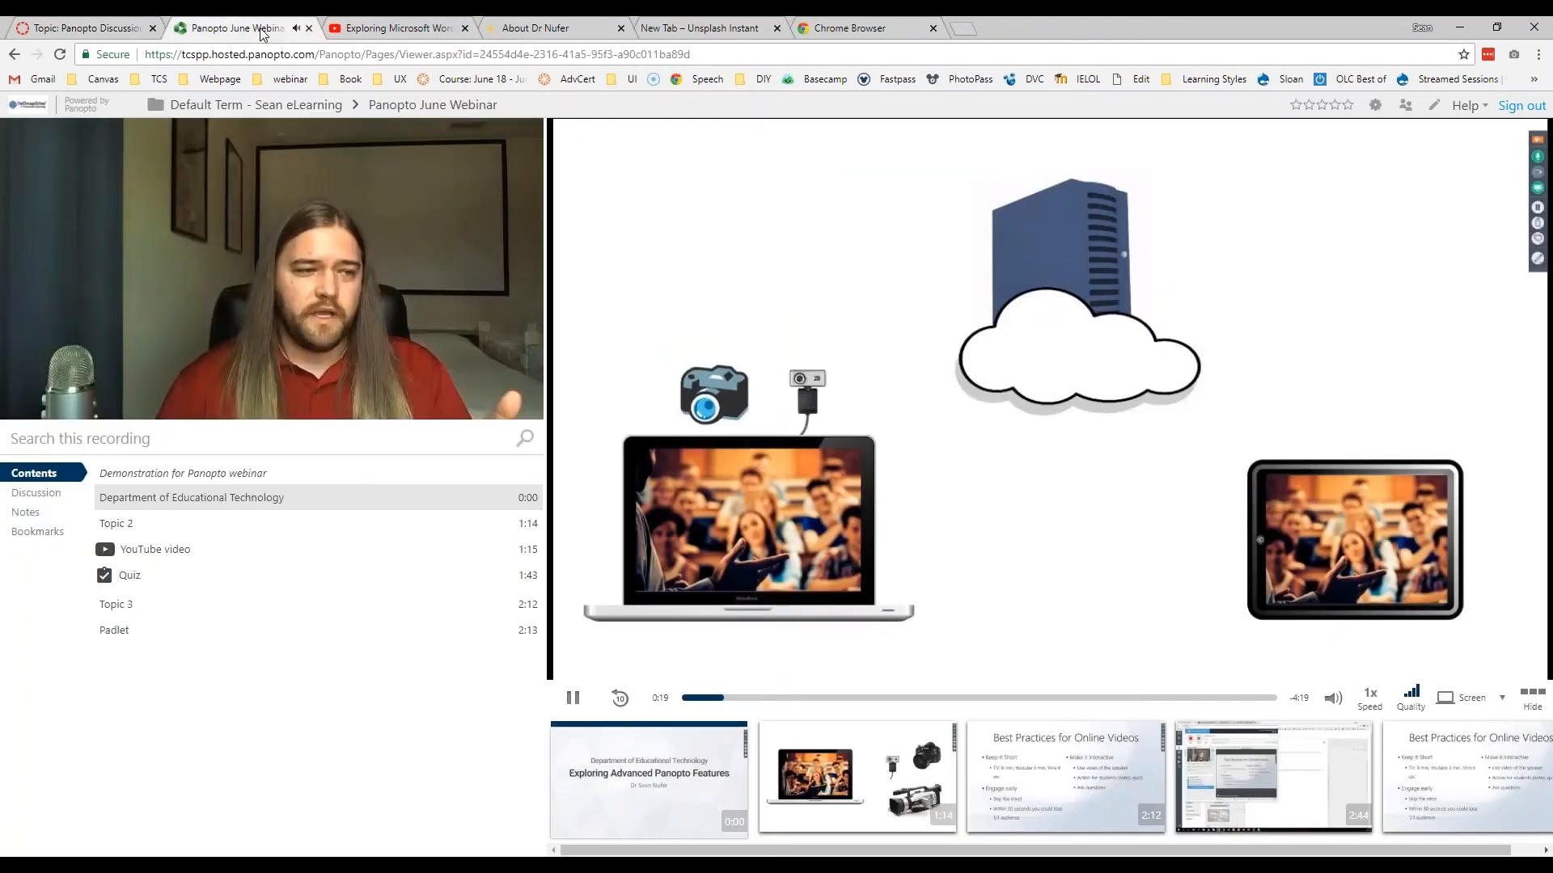
click(572, 700)
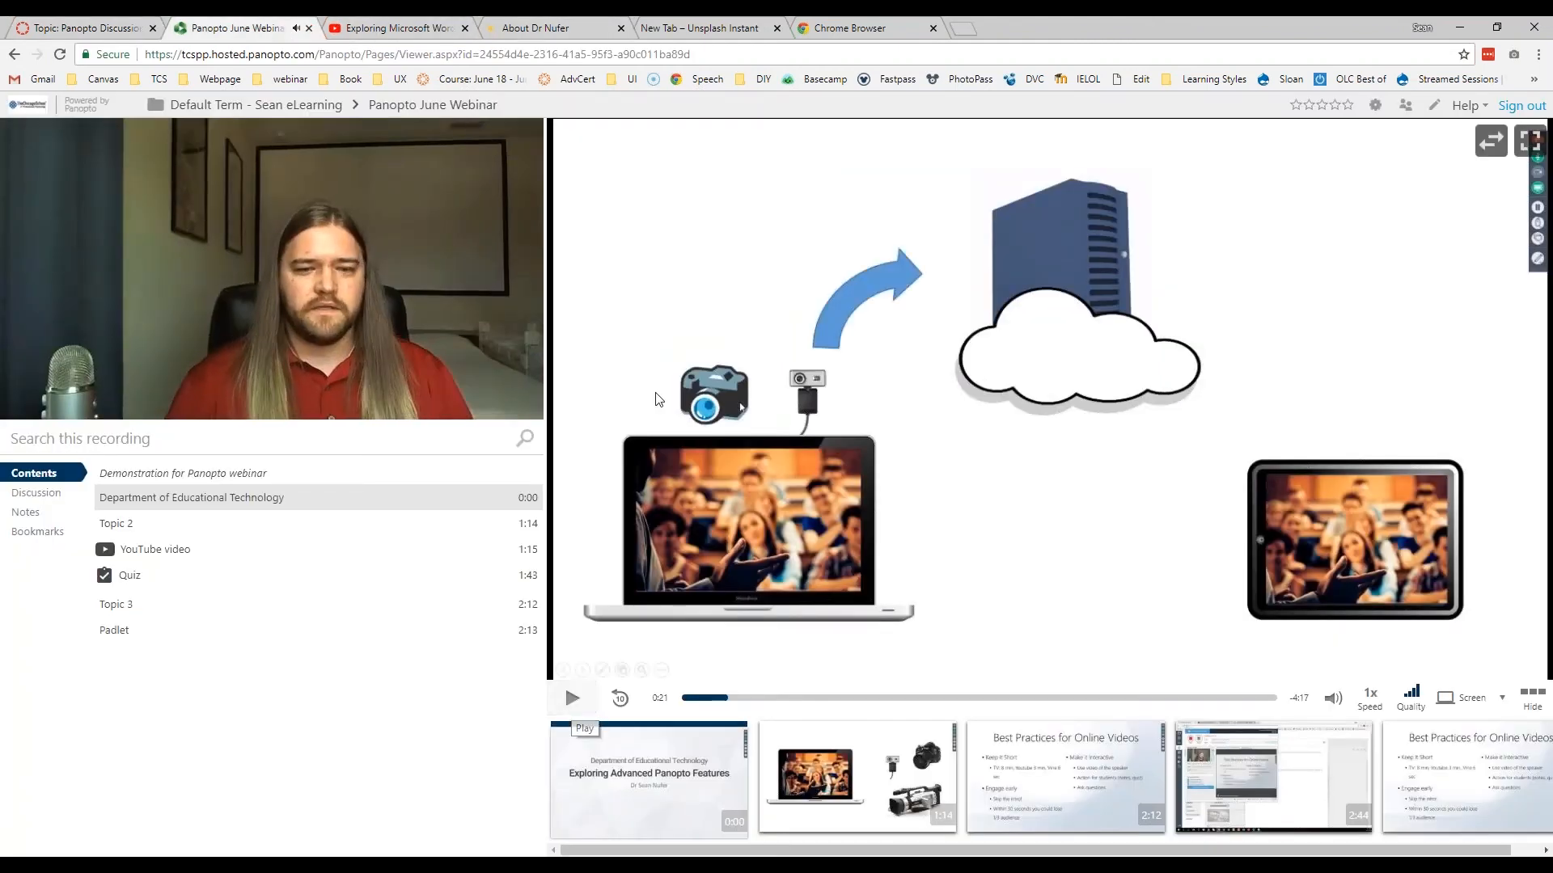
Step: Insert the Discussion Post recording into the Canvas discussion reply and post the reply
click(105, 32)
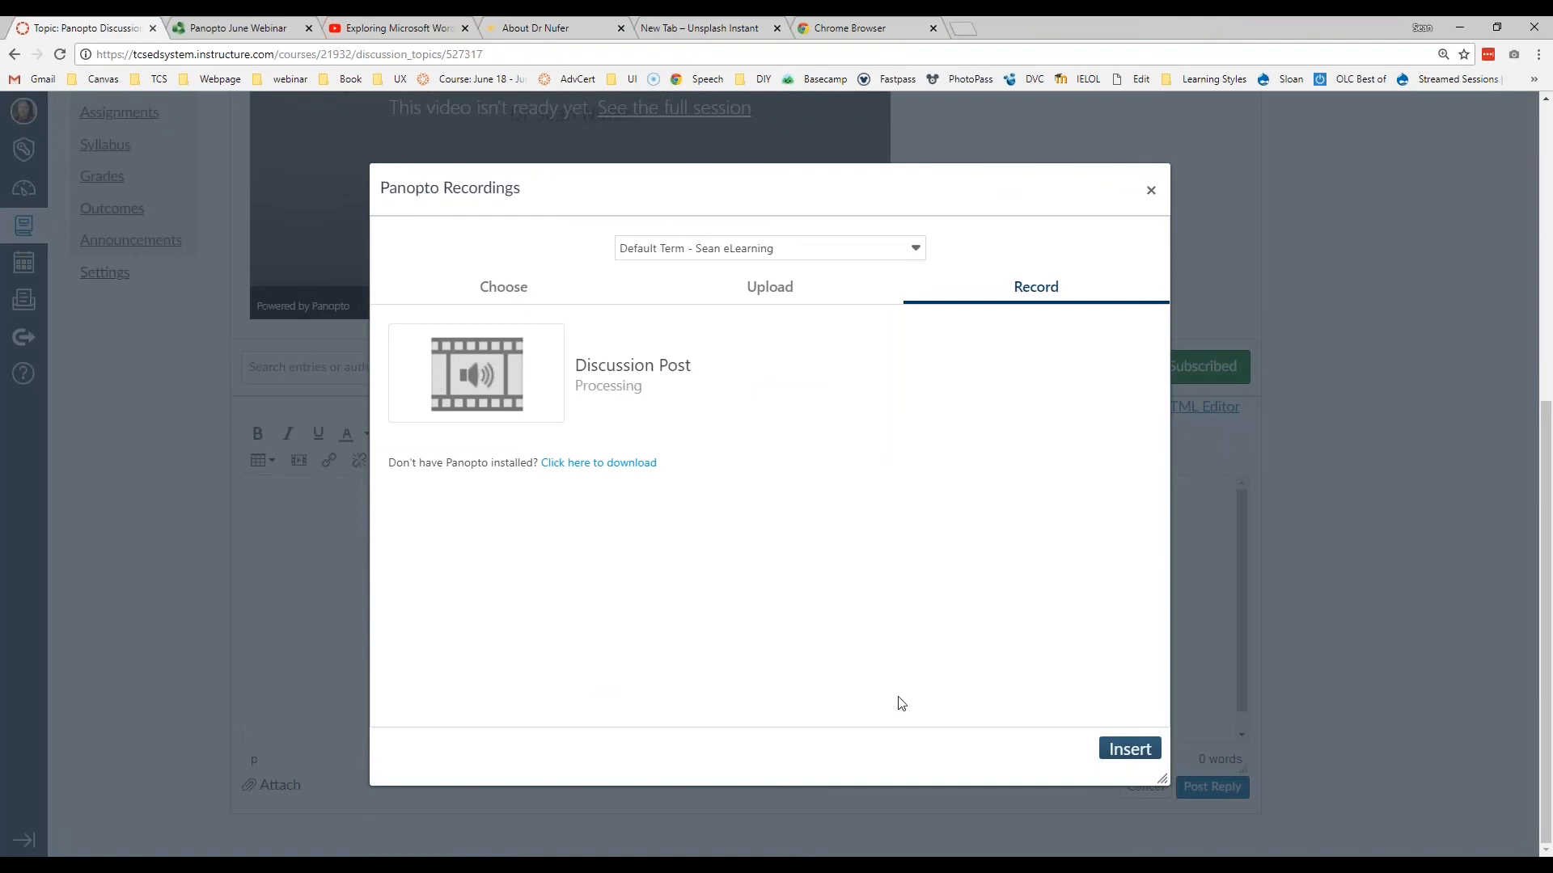
click(1128, 750)
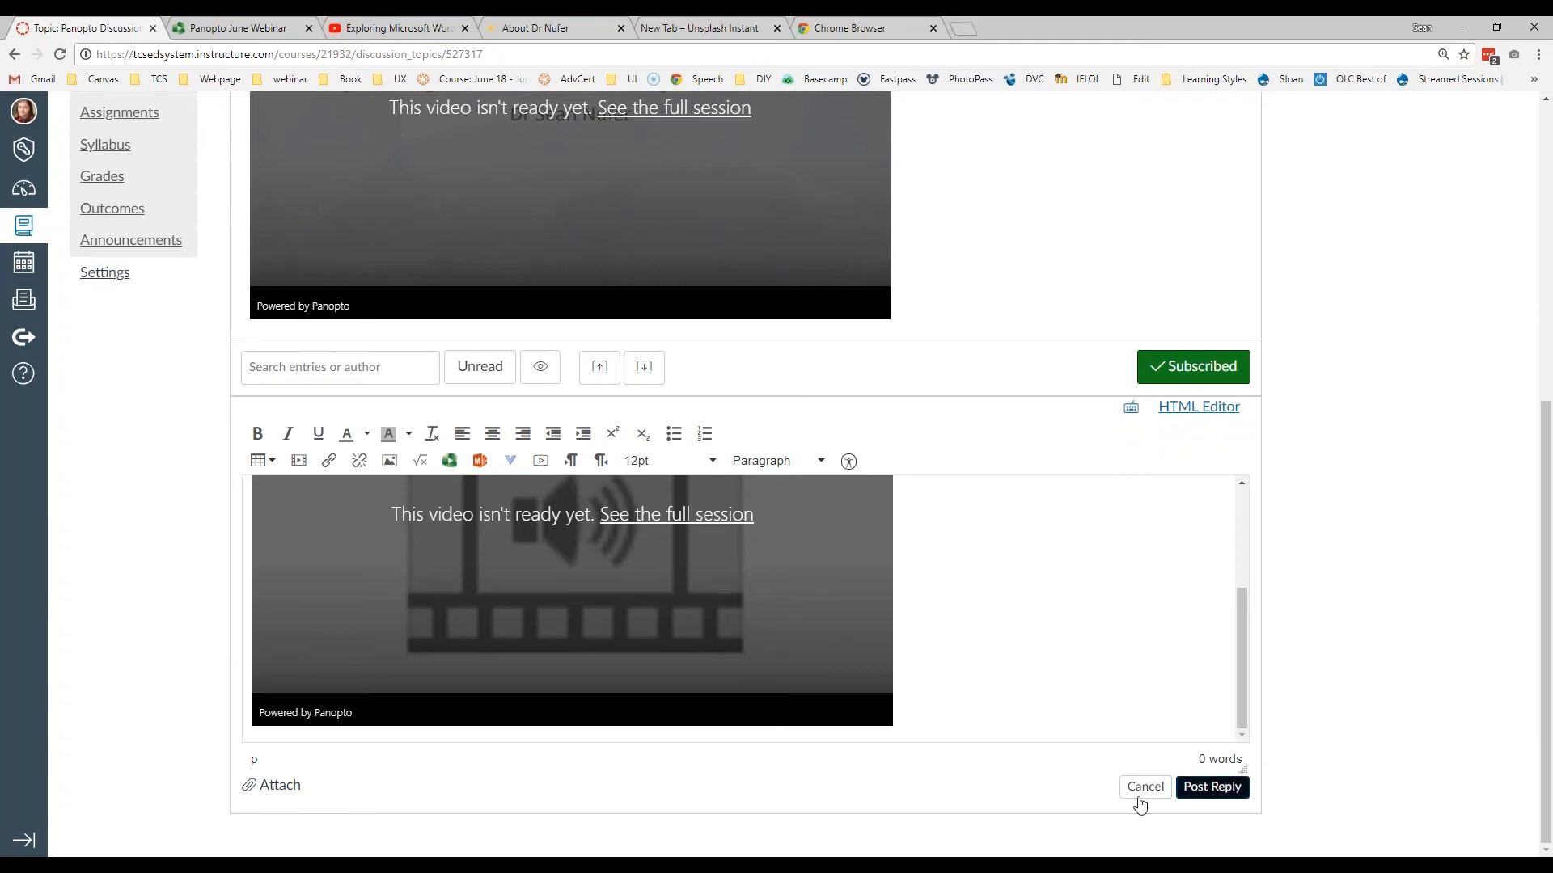
click(1210, 787)
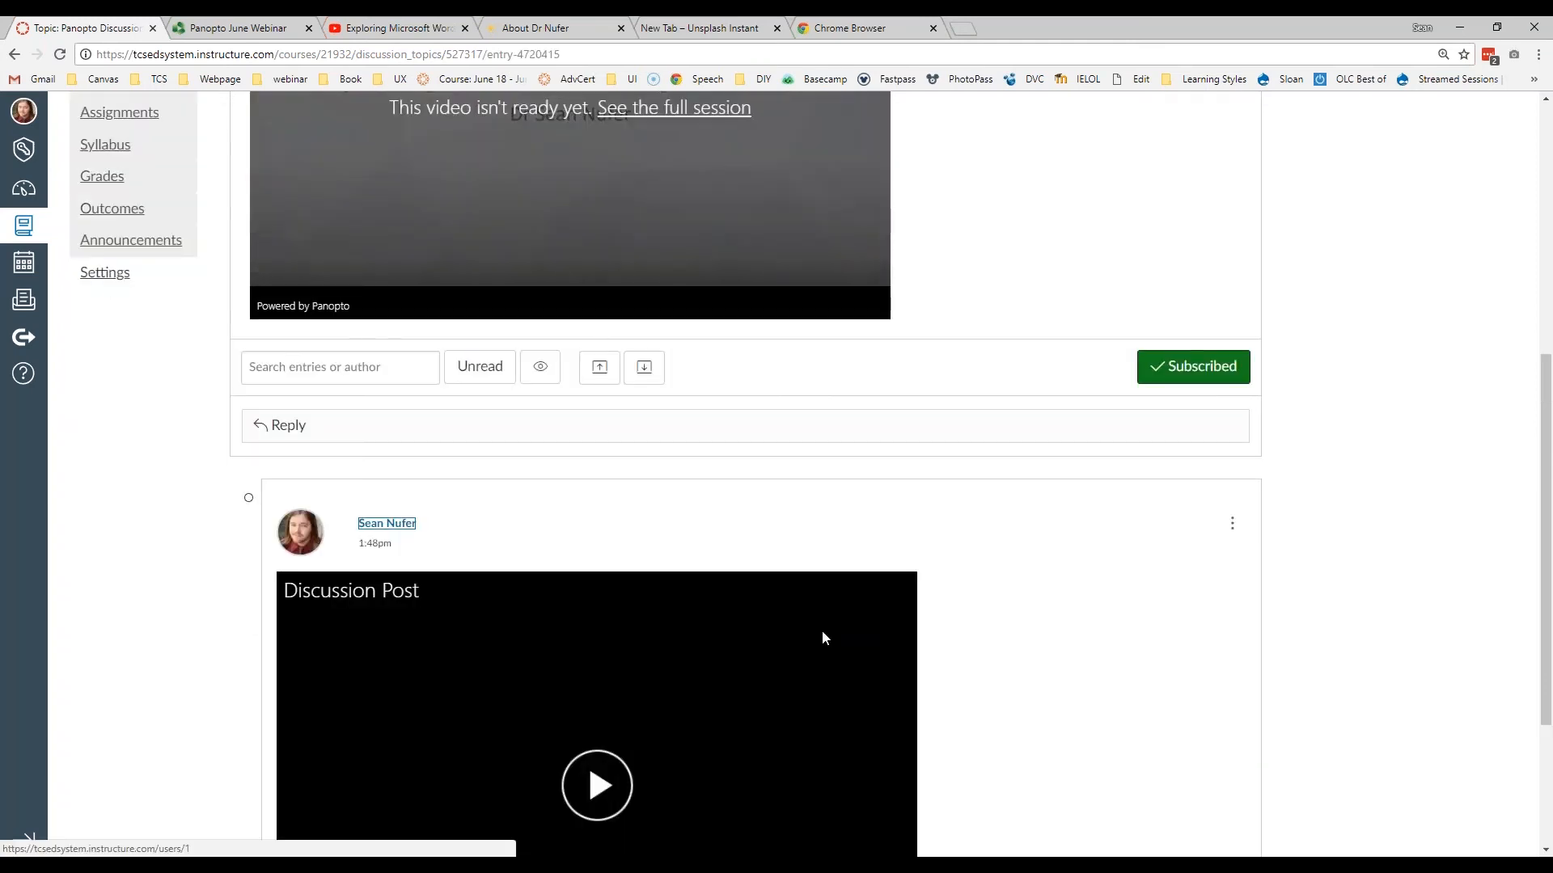
Step: Reply to the Discussion Post entry with the existing Panopto June Webinar recording embedded and post the reply
scroll(889, 679, down, 3)
click(283, 781)
scroll(1283, 589, down, 4)
click(487, 476)
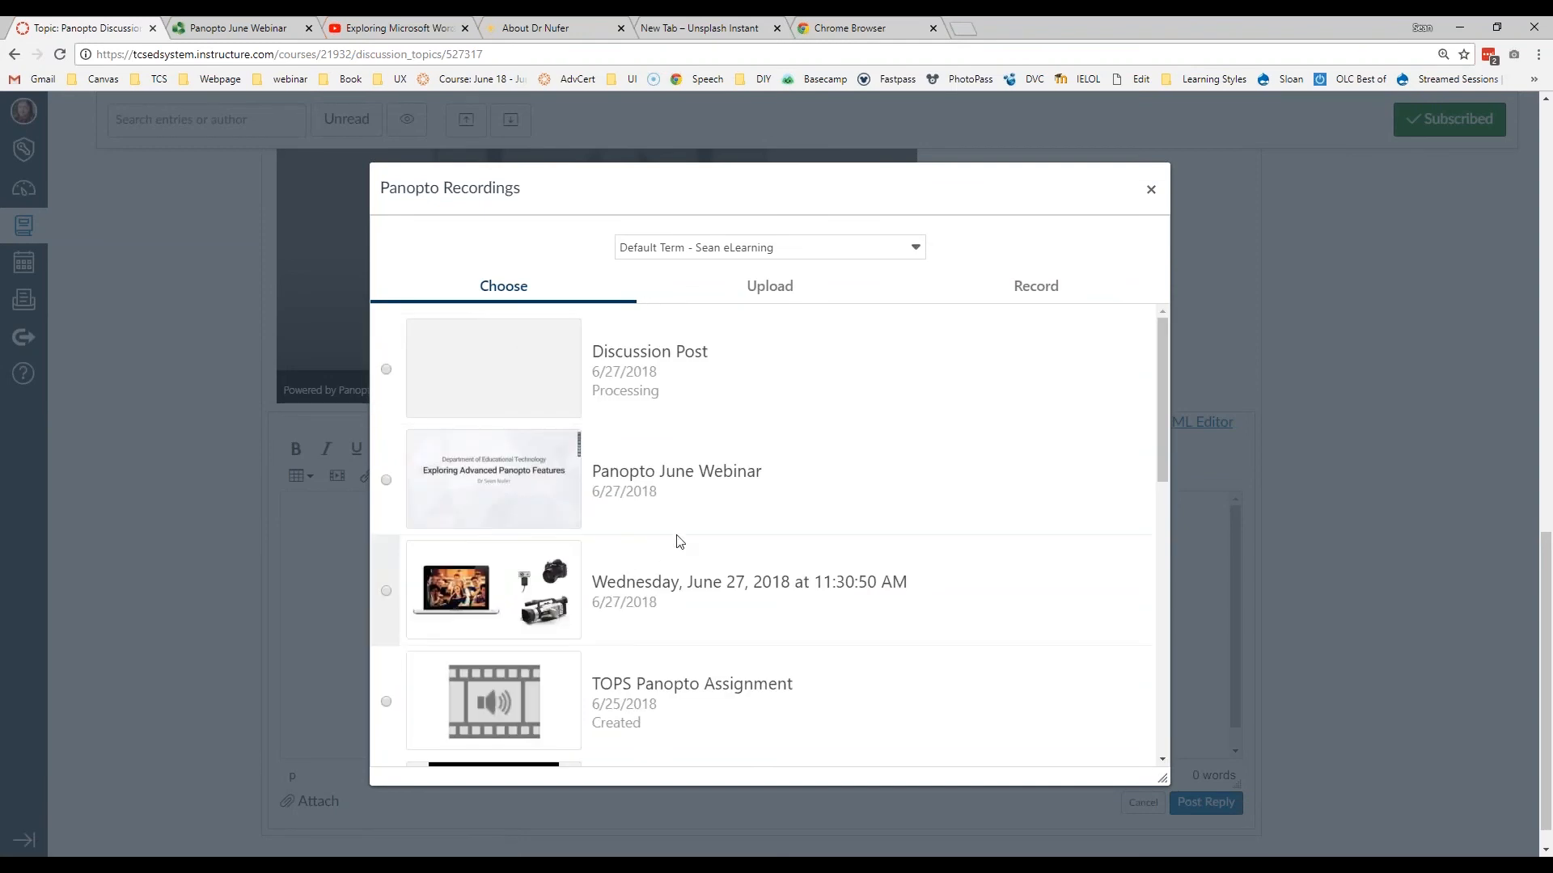
scroll(671, 535, down, 2)
scroll(661, 529, up, 2)
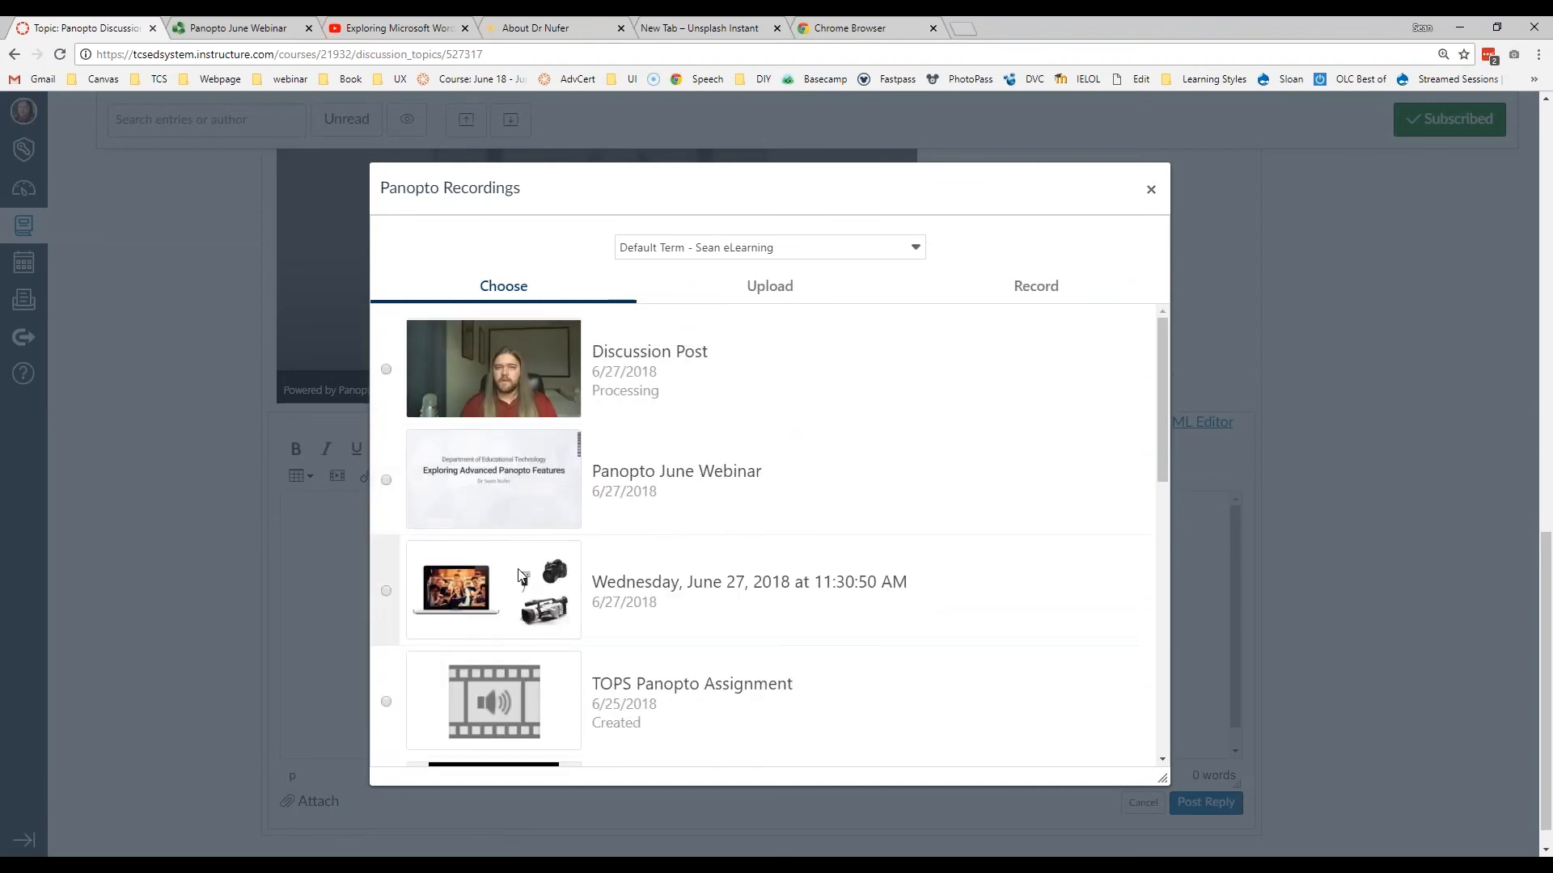
click(387, 480)
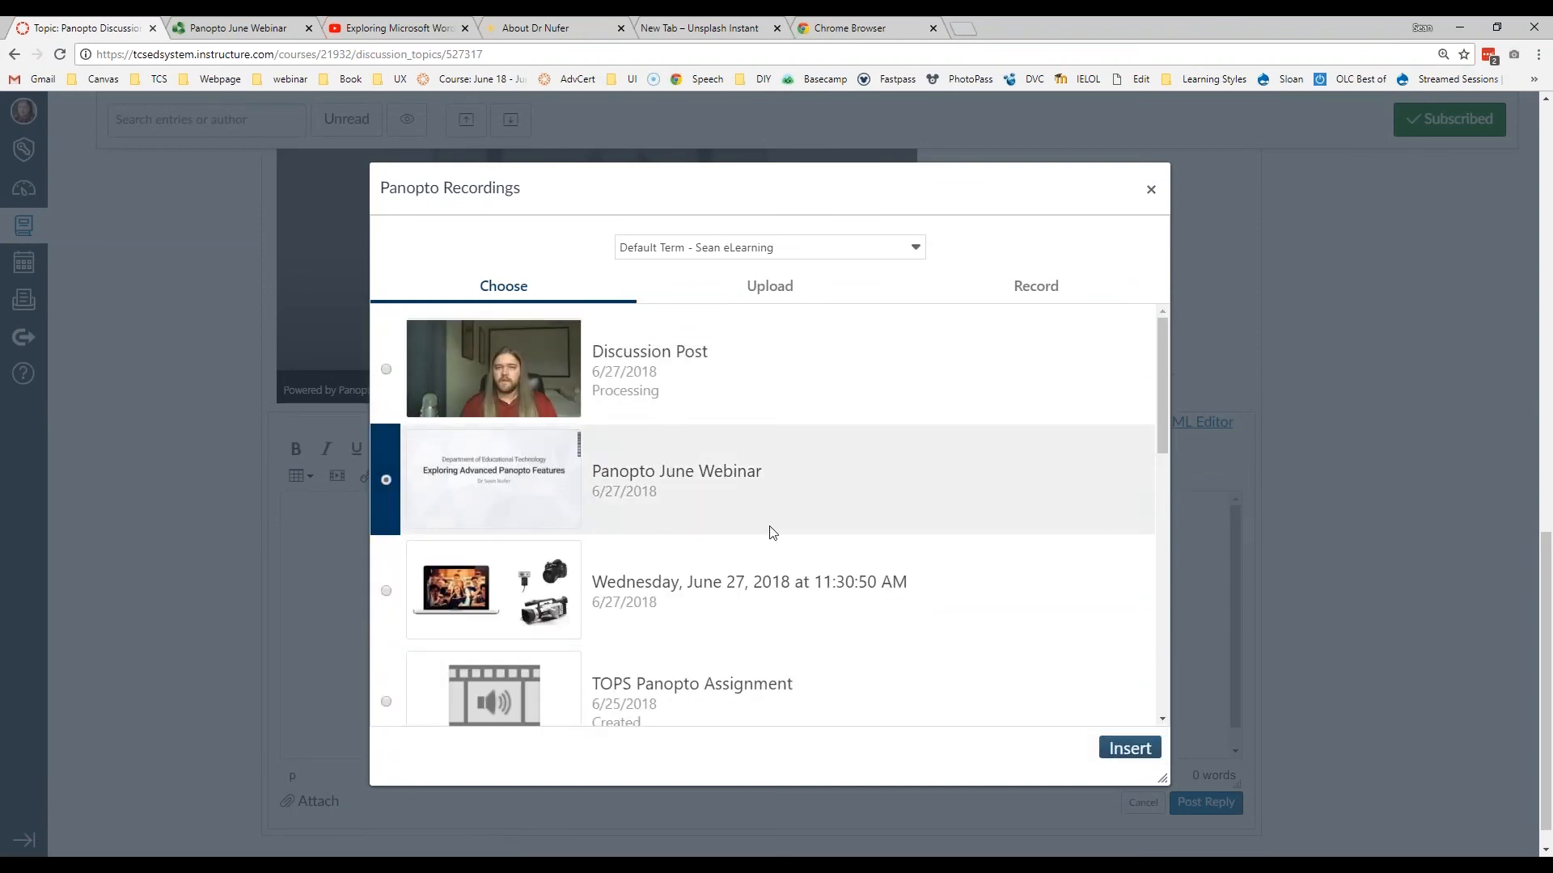
click(1132, 749)
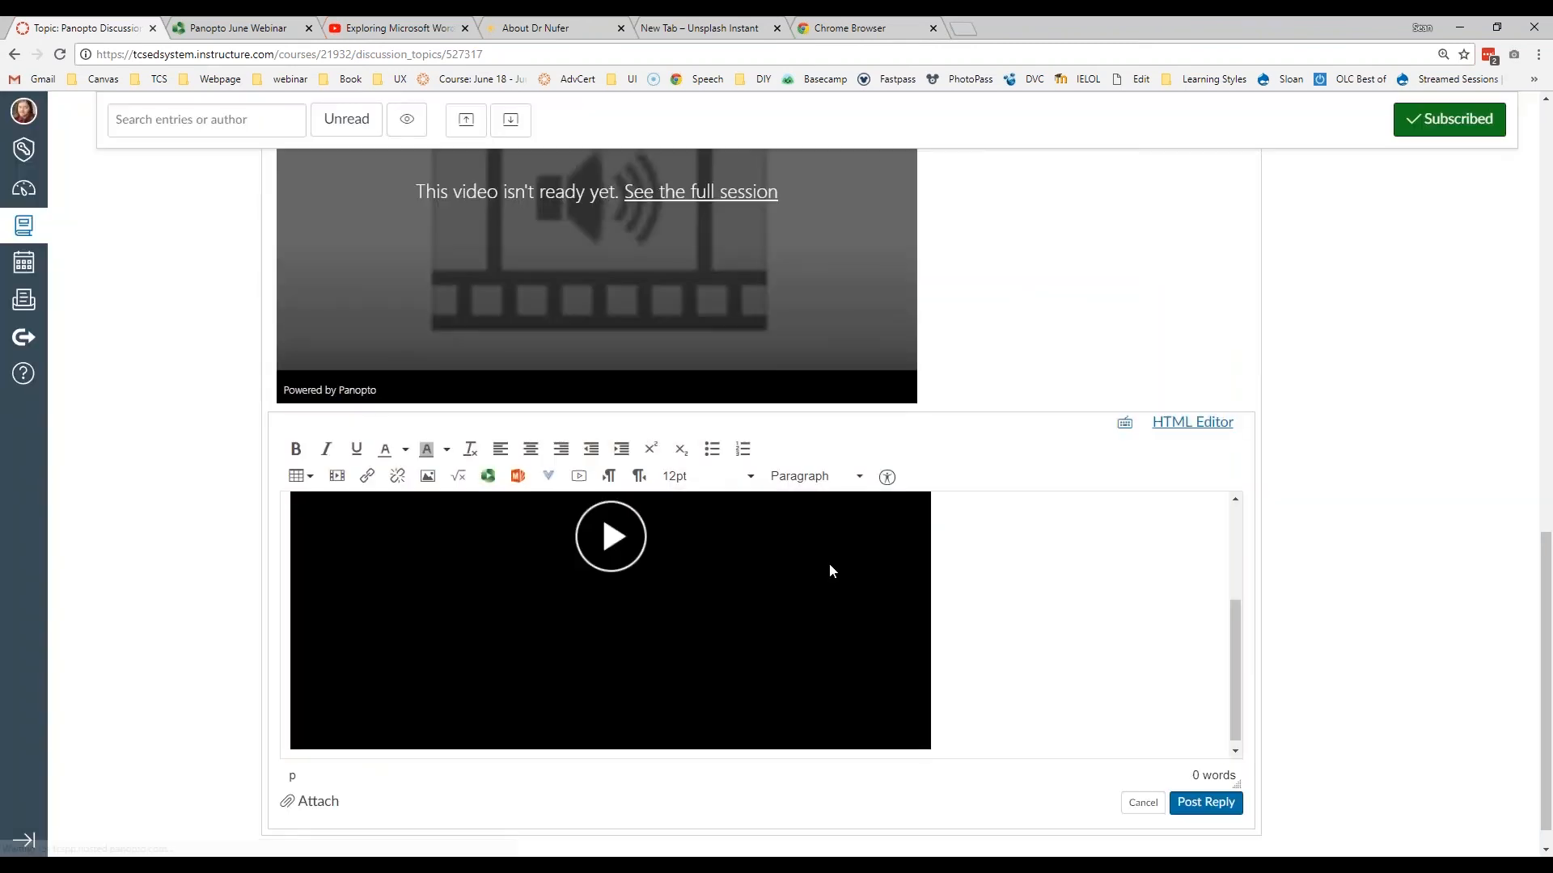
scroll(1300, 653, down, 1)
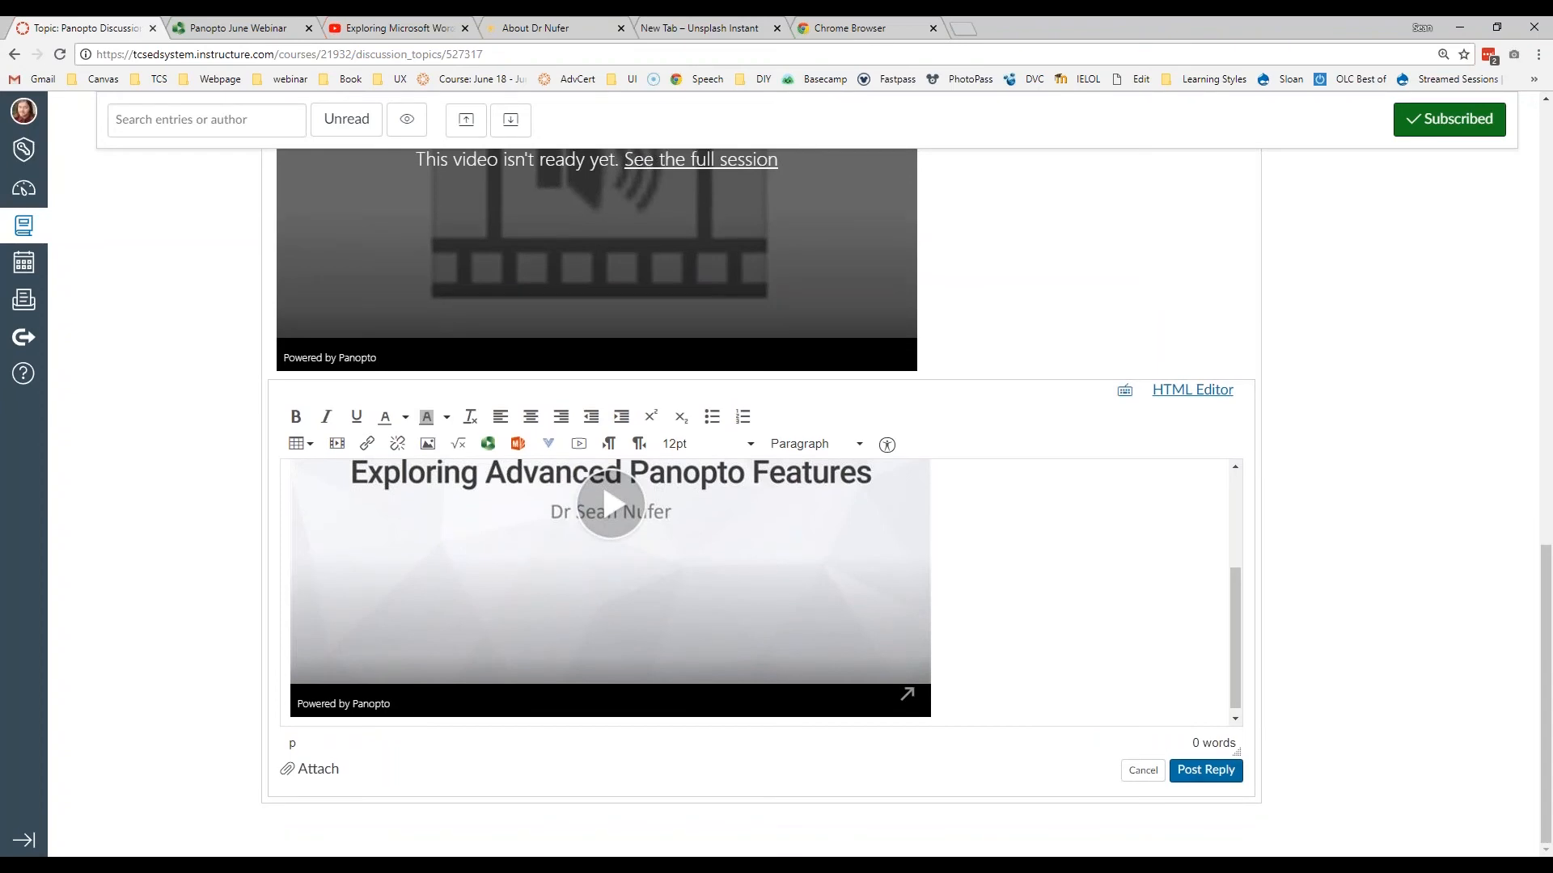
click(1201, 773)
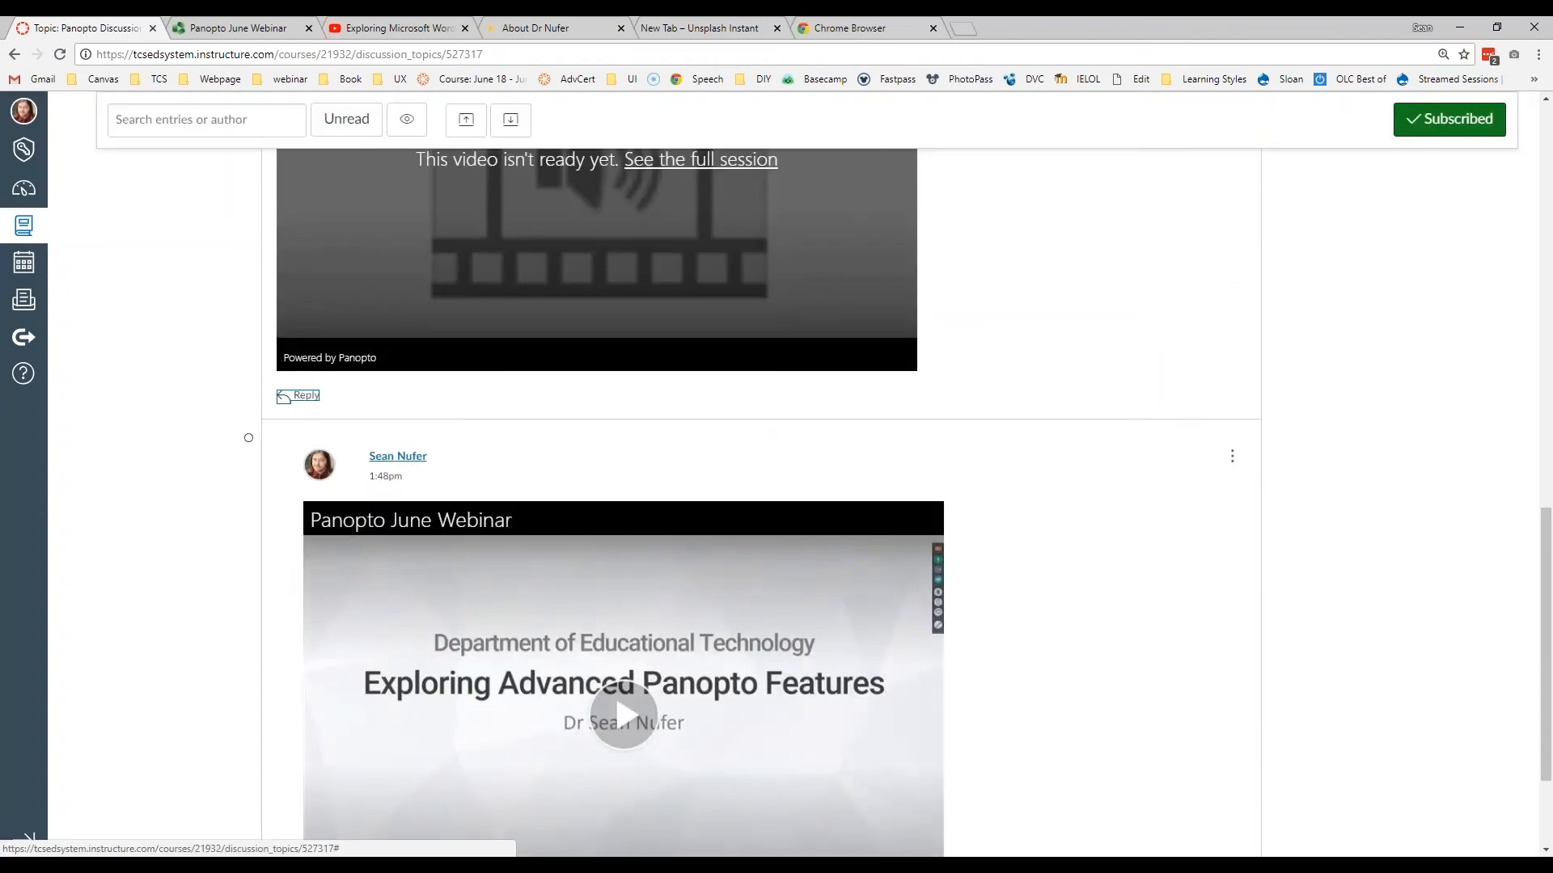
Step: Reload the discussion page and briefly play the webinar video under Instructions, pausing it after a few seconds
scroll(767, 500, up, 10)
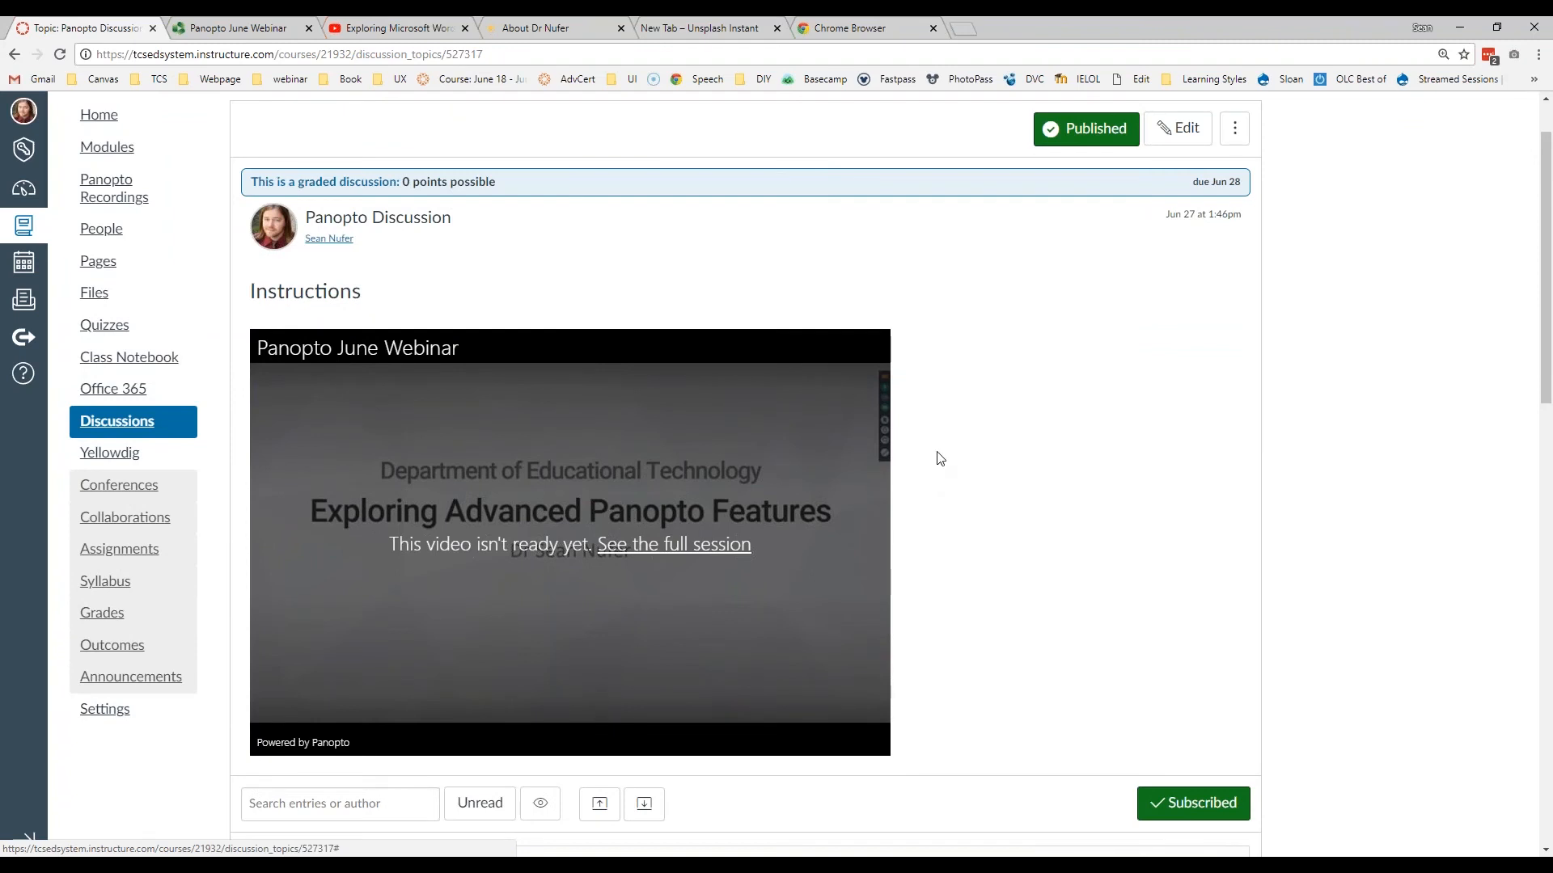
scroll(974, 517, down, 2)
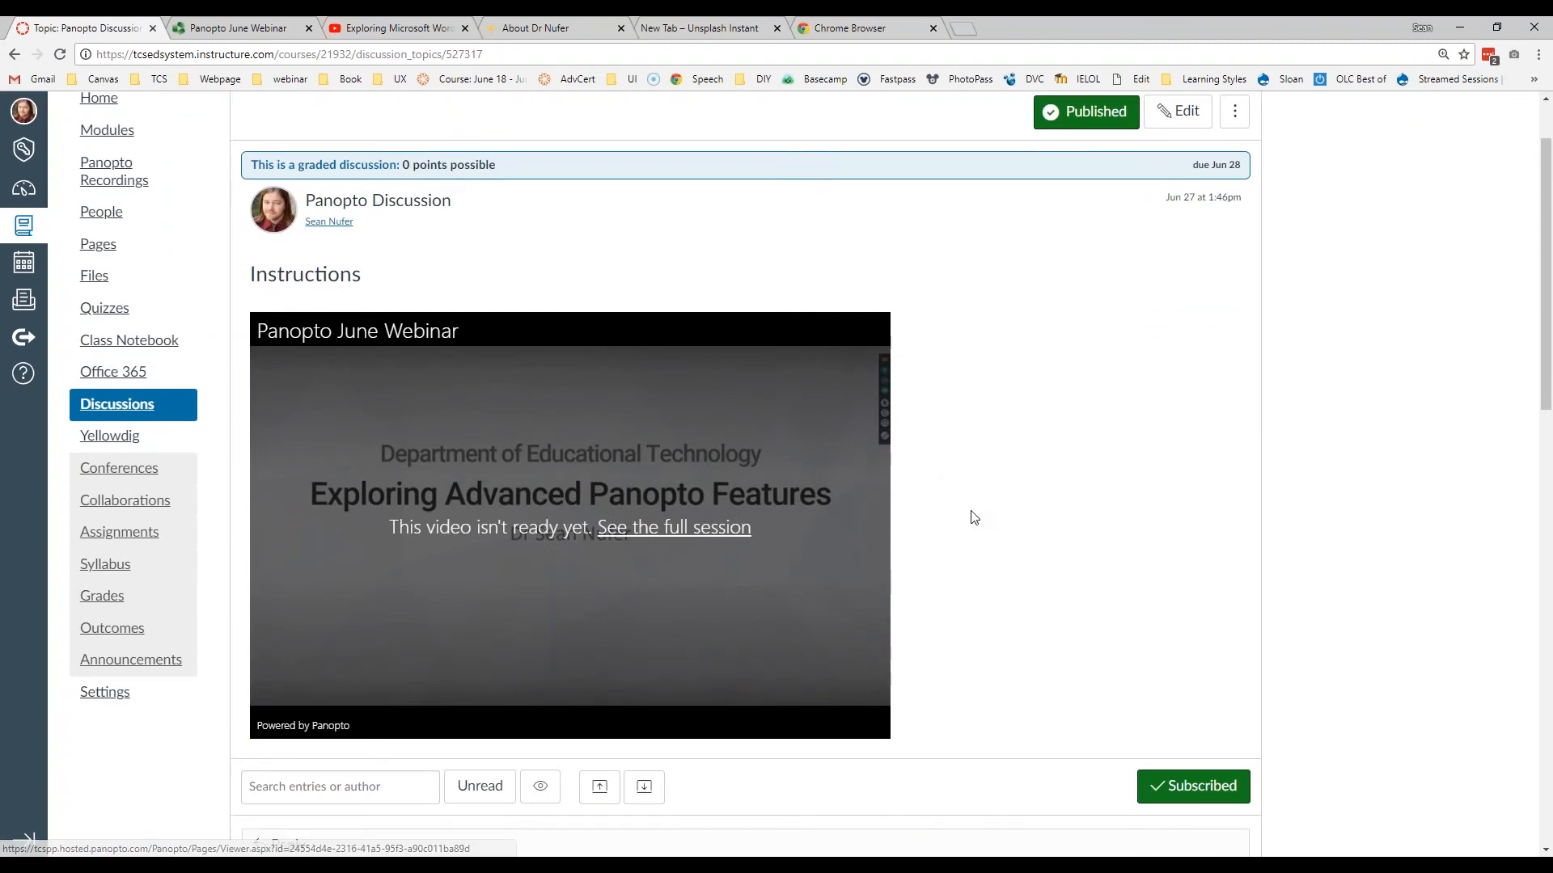
click(59, 54)
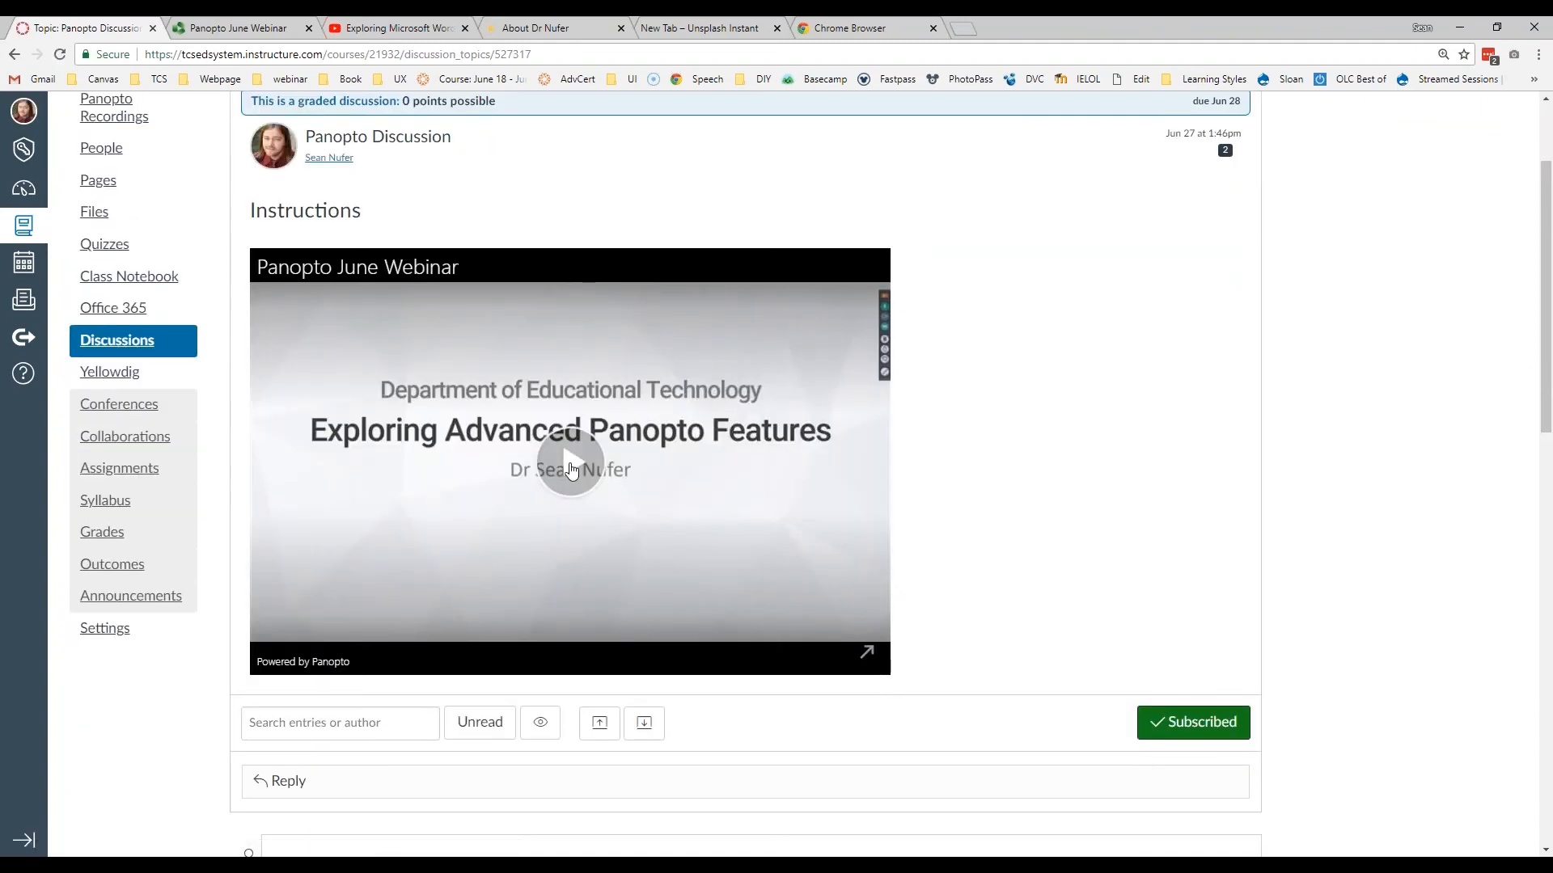
click(570, 462)
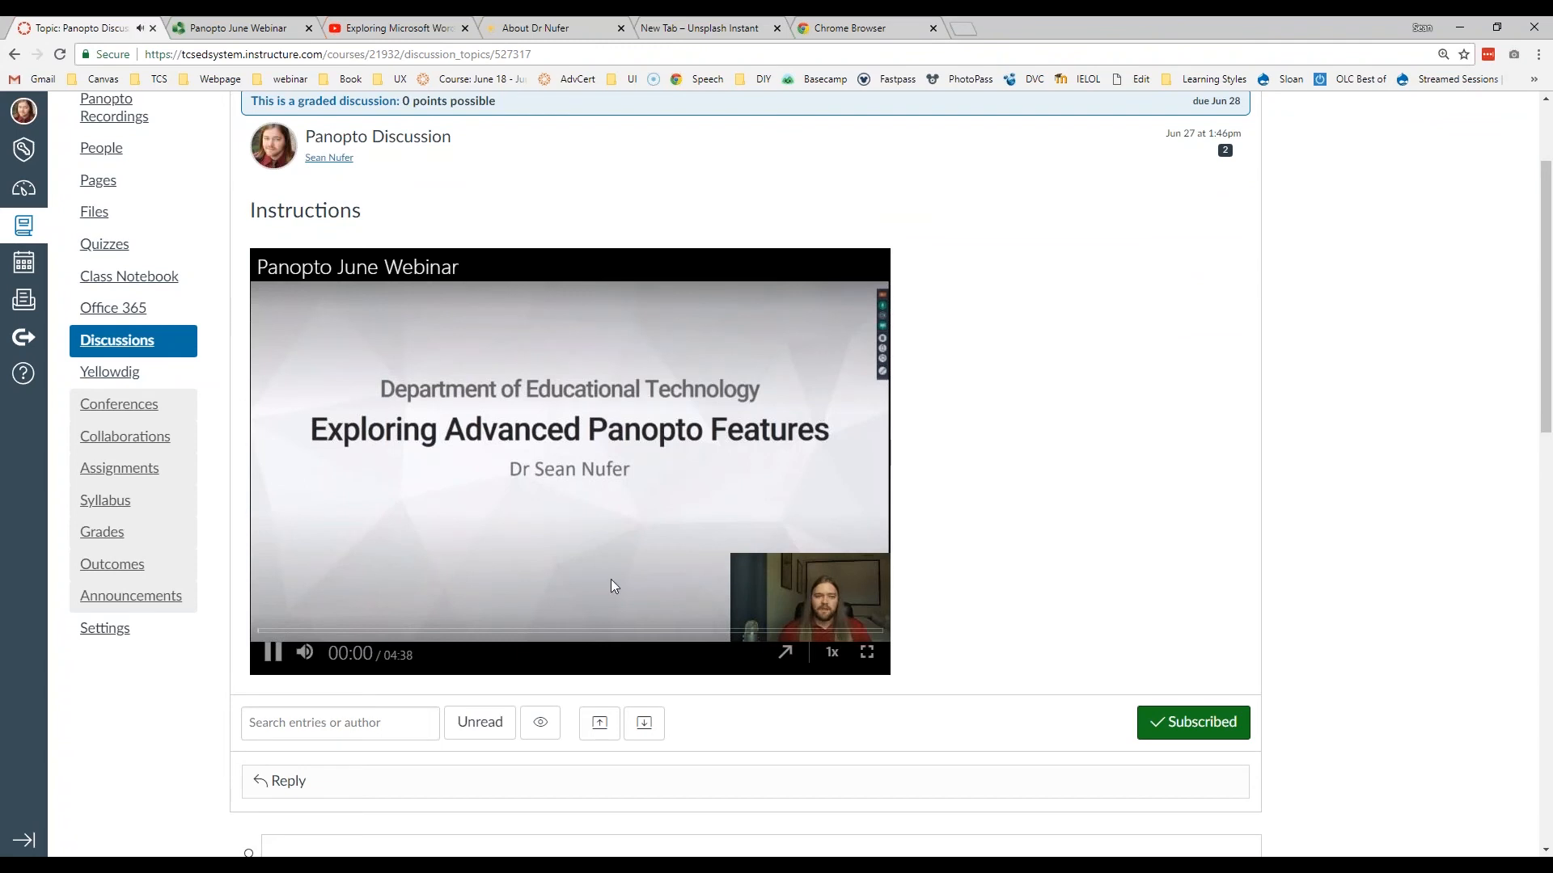
click(884, 515)
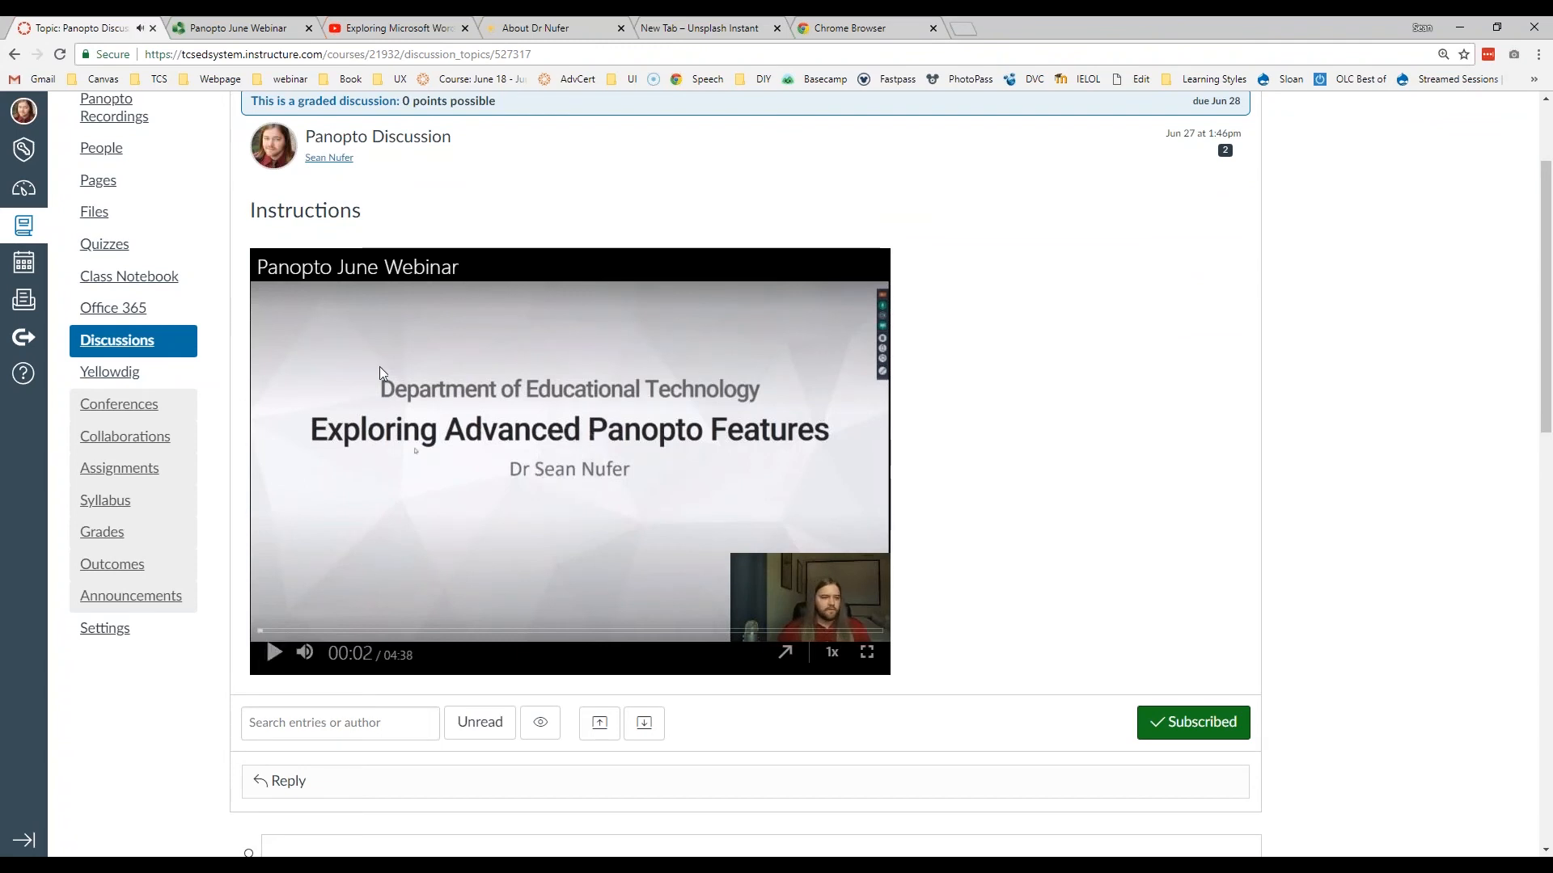
Step: Play the Discussion Post video in the first reply for a few seconds and pause it
scroll(1361, 453, down, 5)
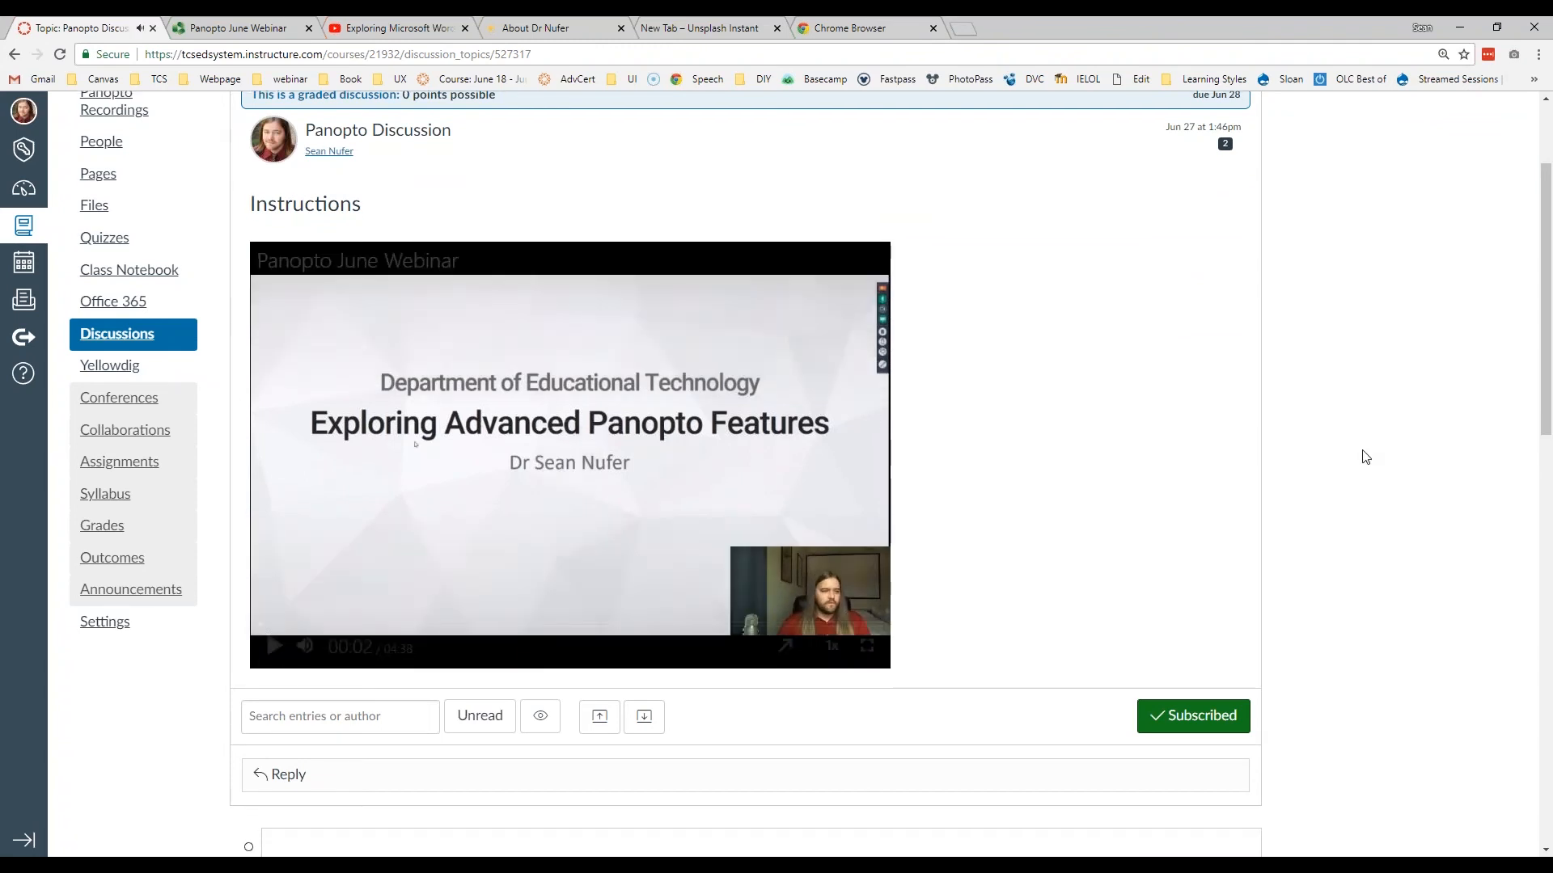
scroll(1274, 469, down, 2)
click(600, 489)
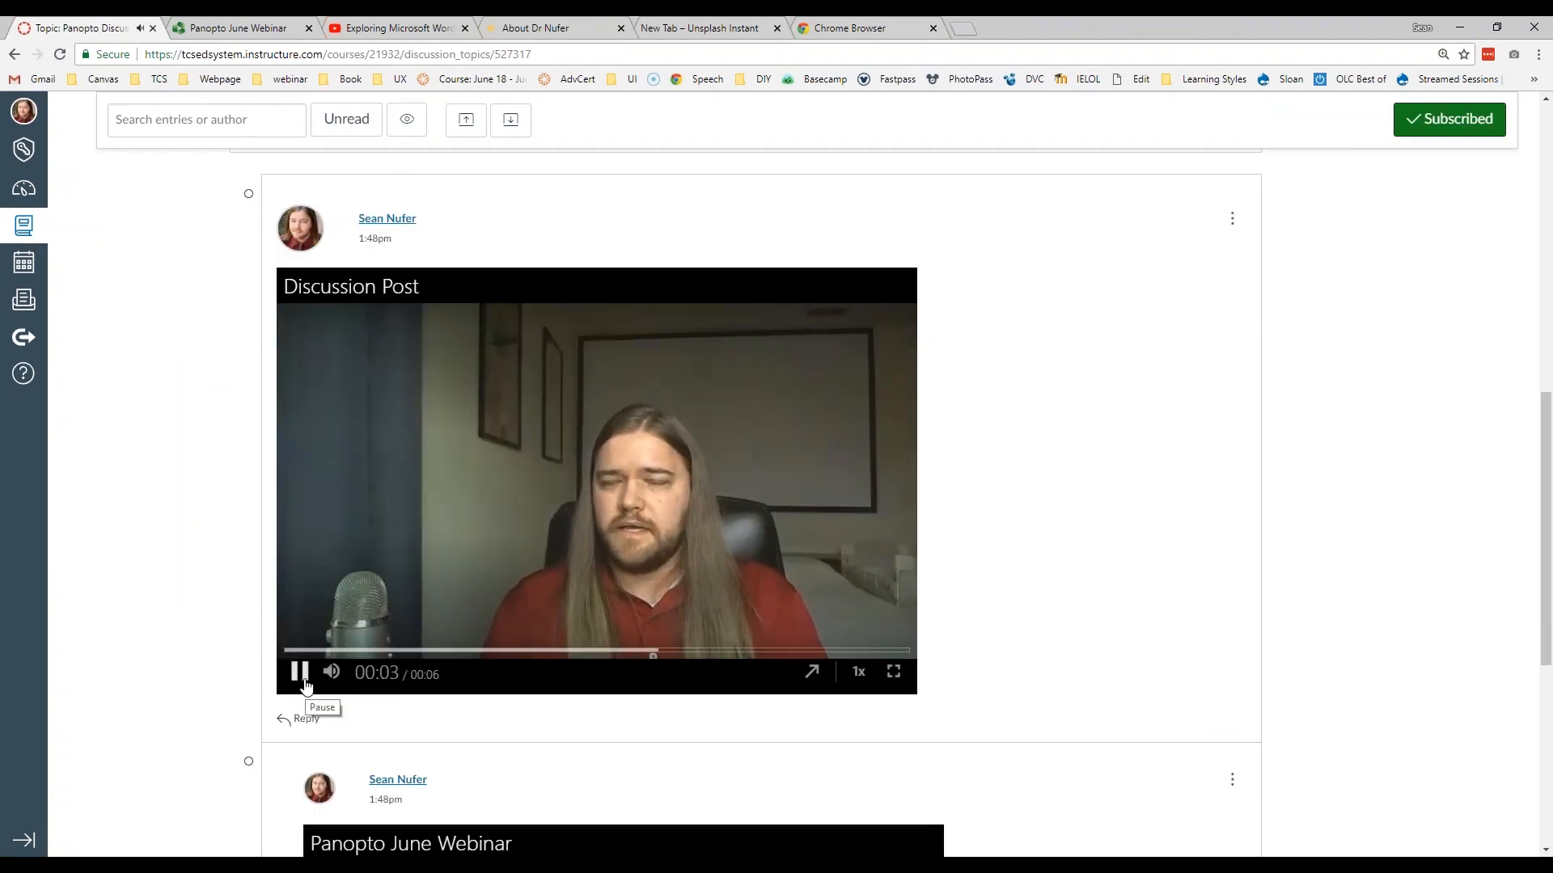
click(306, 683)
Step: Briefly play and pause the Panopto June Webinar video in the nested reply, and review the discussion thread
scroll(1089, 552, down, 6)
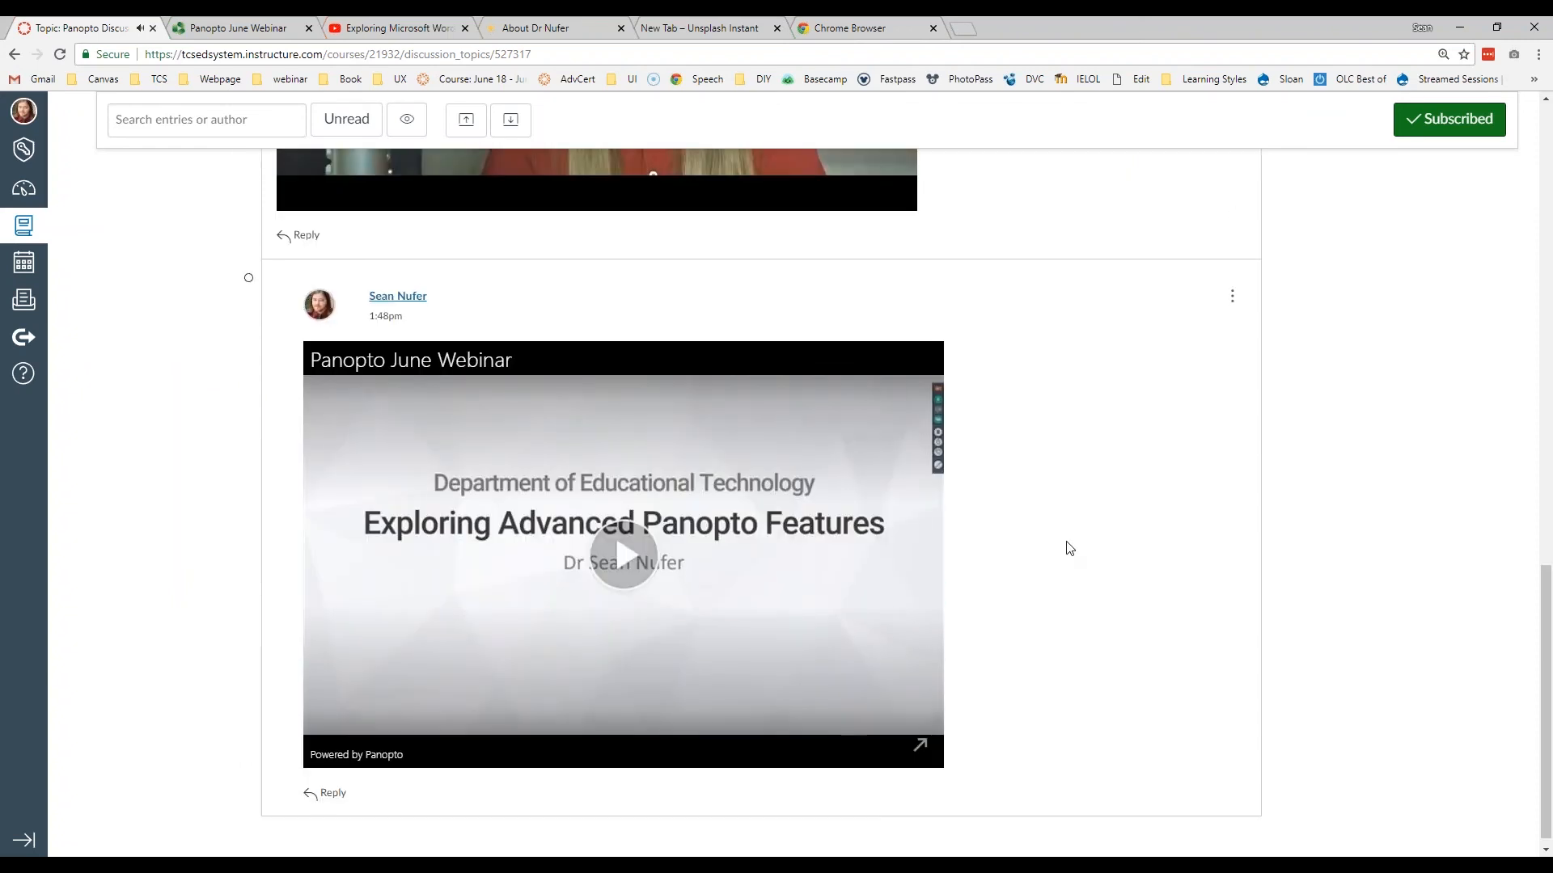
click(623, 553)
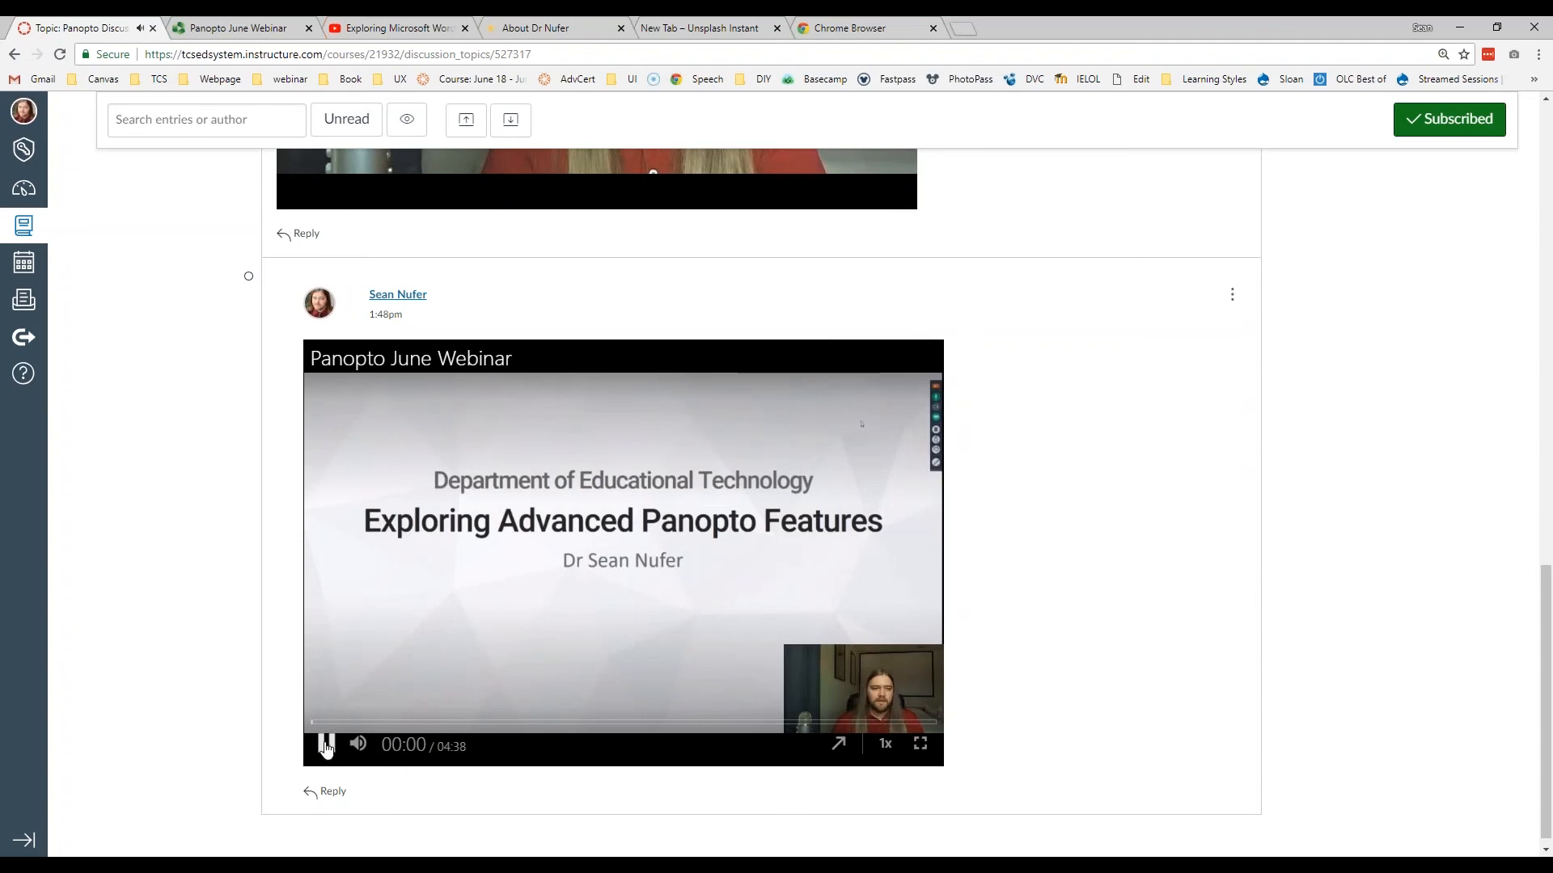
click(326, 746)
scroll(1098, 513, up, 7)
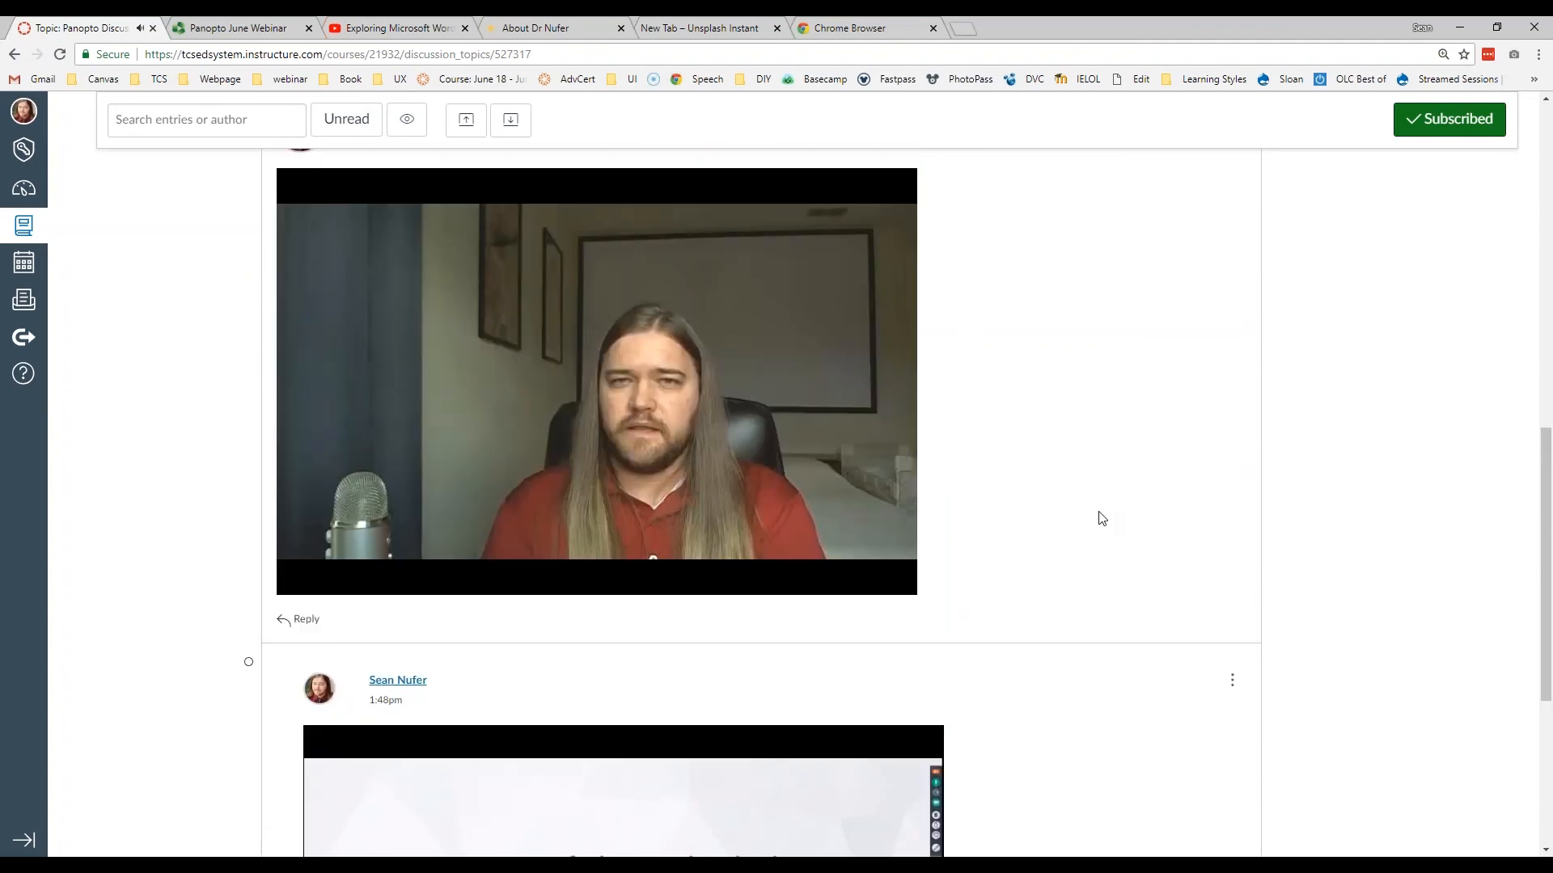
scroll(1098, 518, up, 7)
scroll(1090, 514, down, 9)
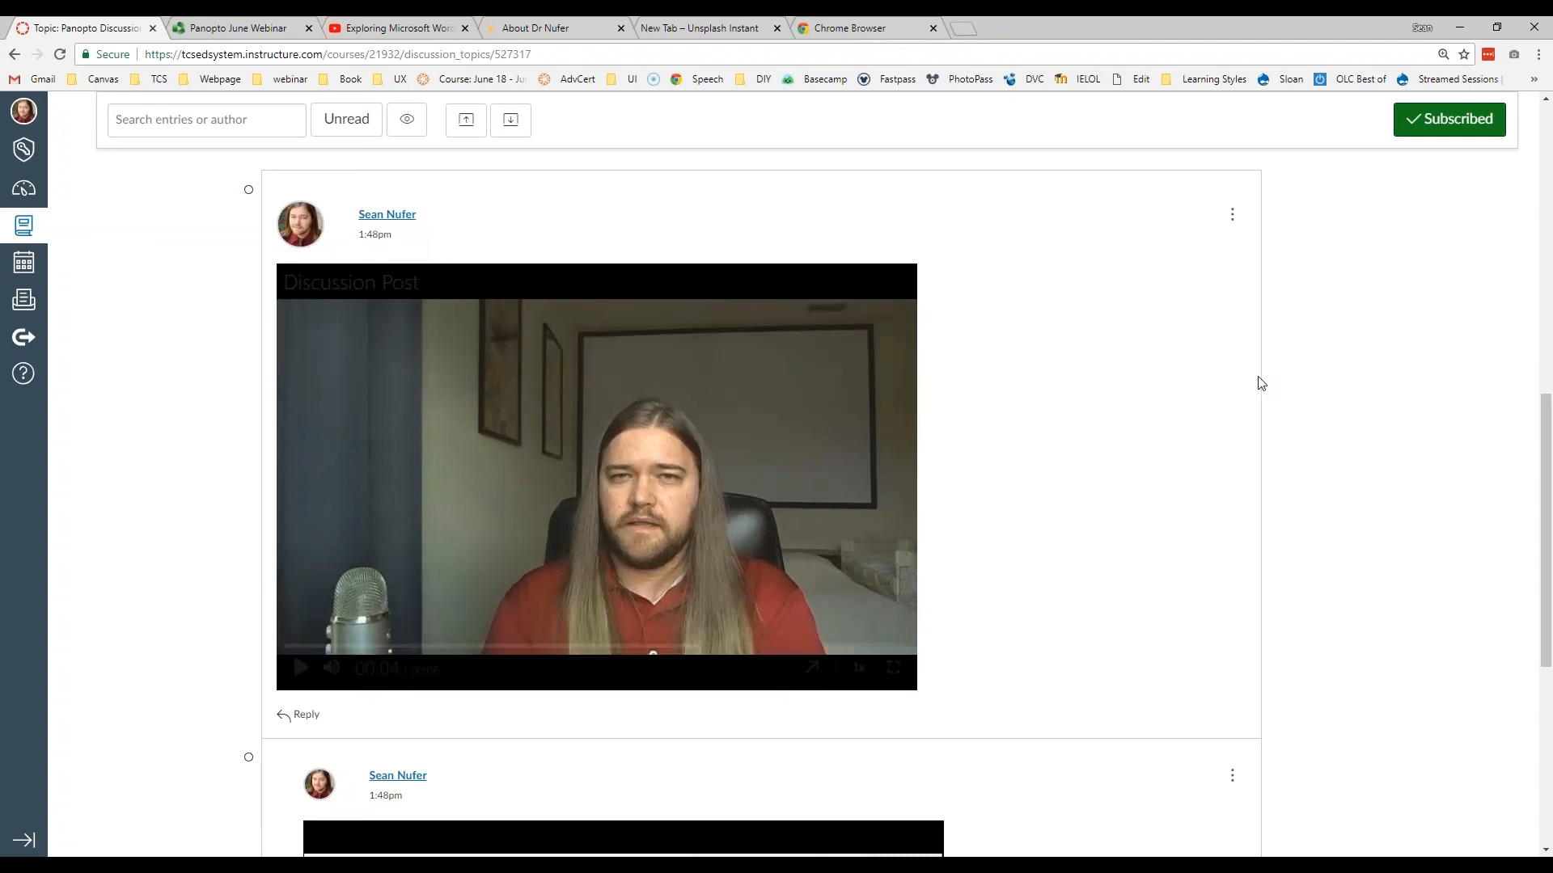
Step: Play the webinar video under Instructions past the YouTube section, pause it, and go to the Quiz entry in the Panopto viewer's contents
scroll(1262, 383, up, 8)
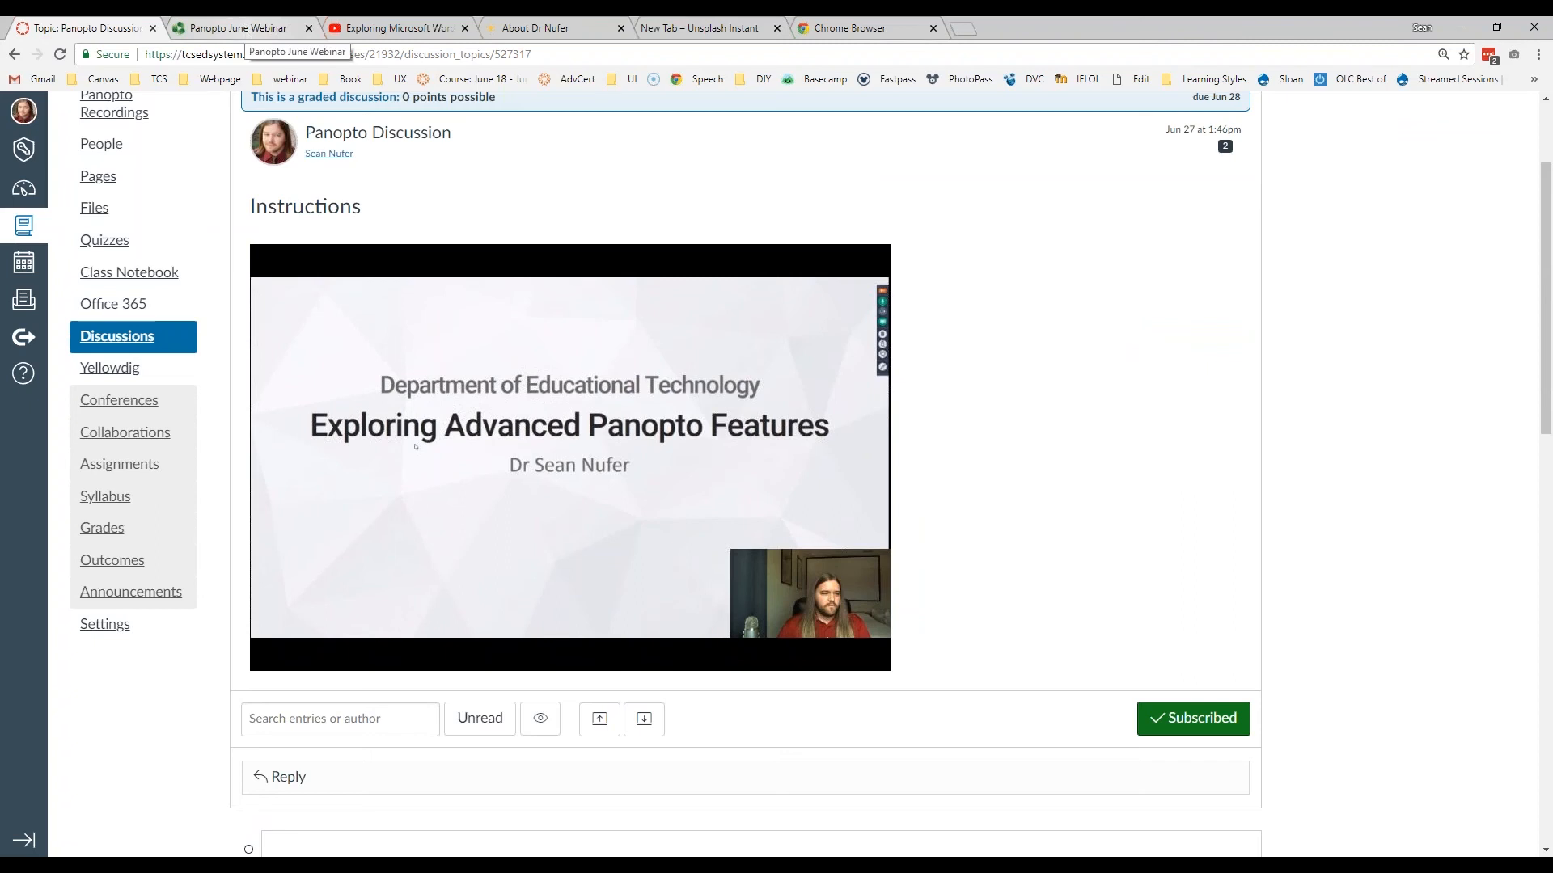
mouse_move(679, 489)
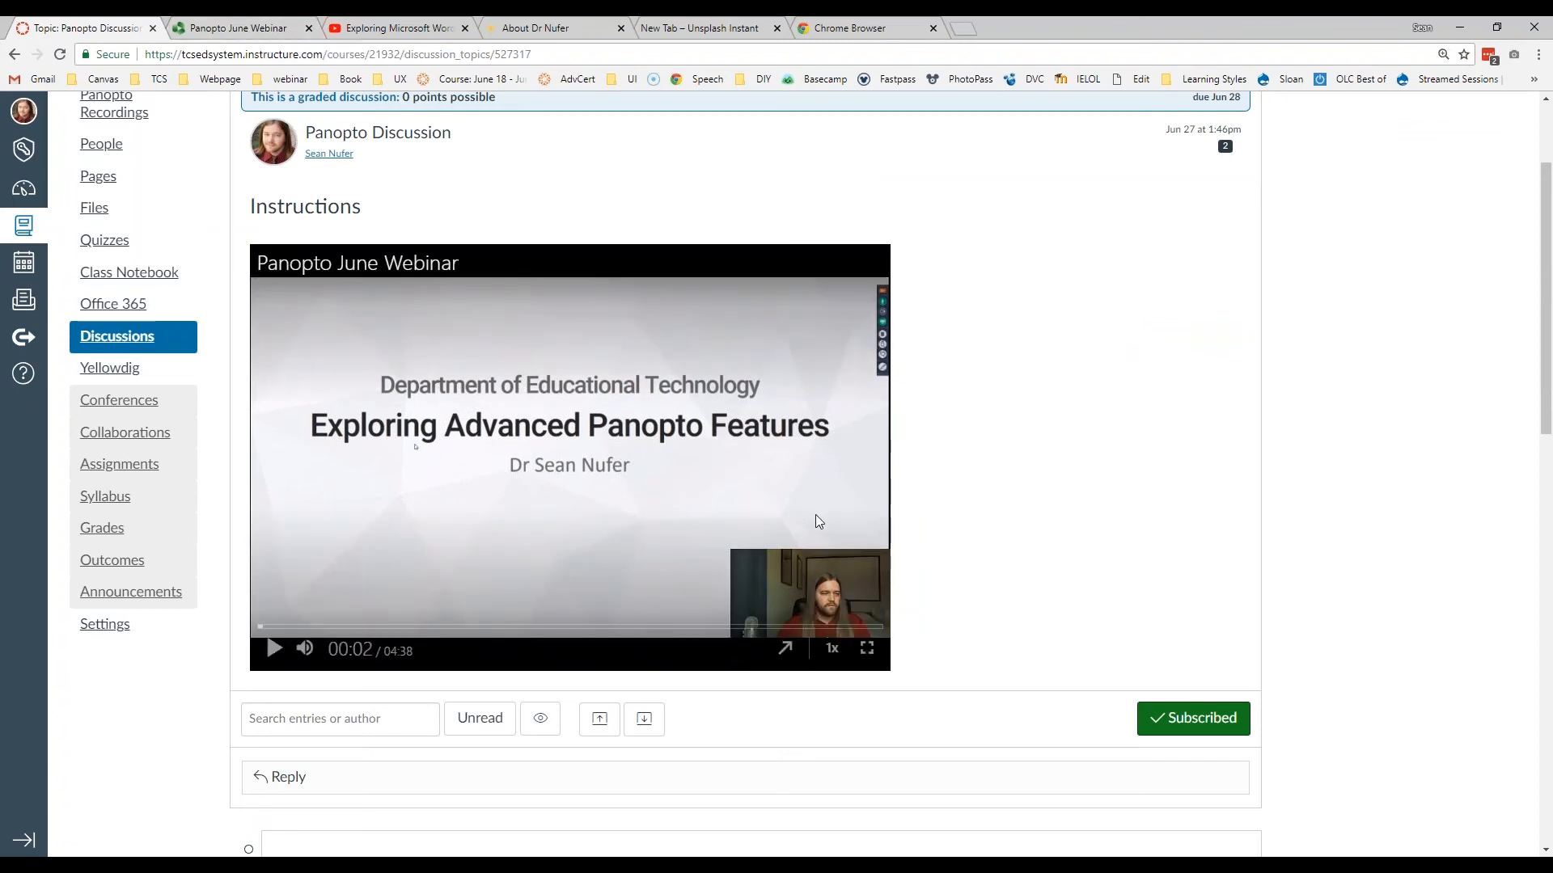
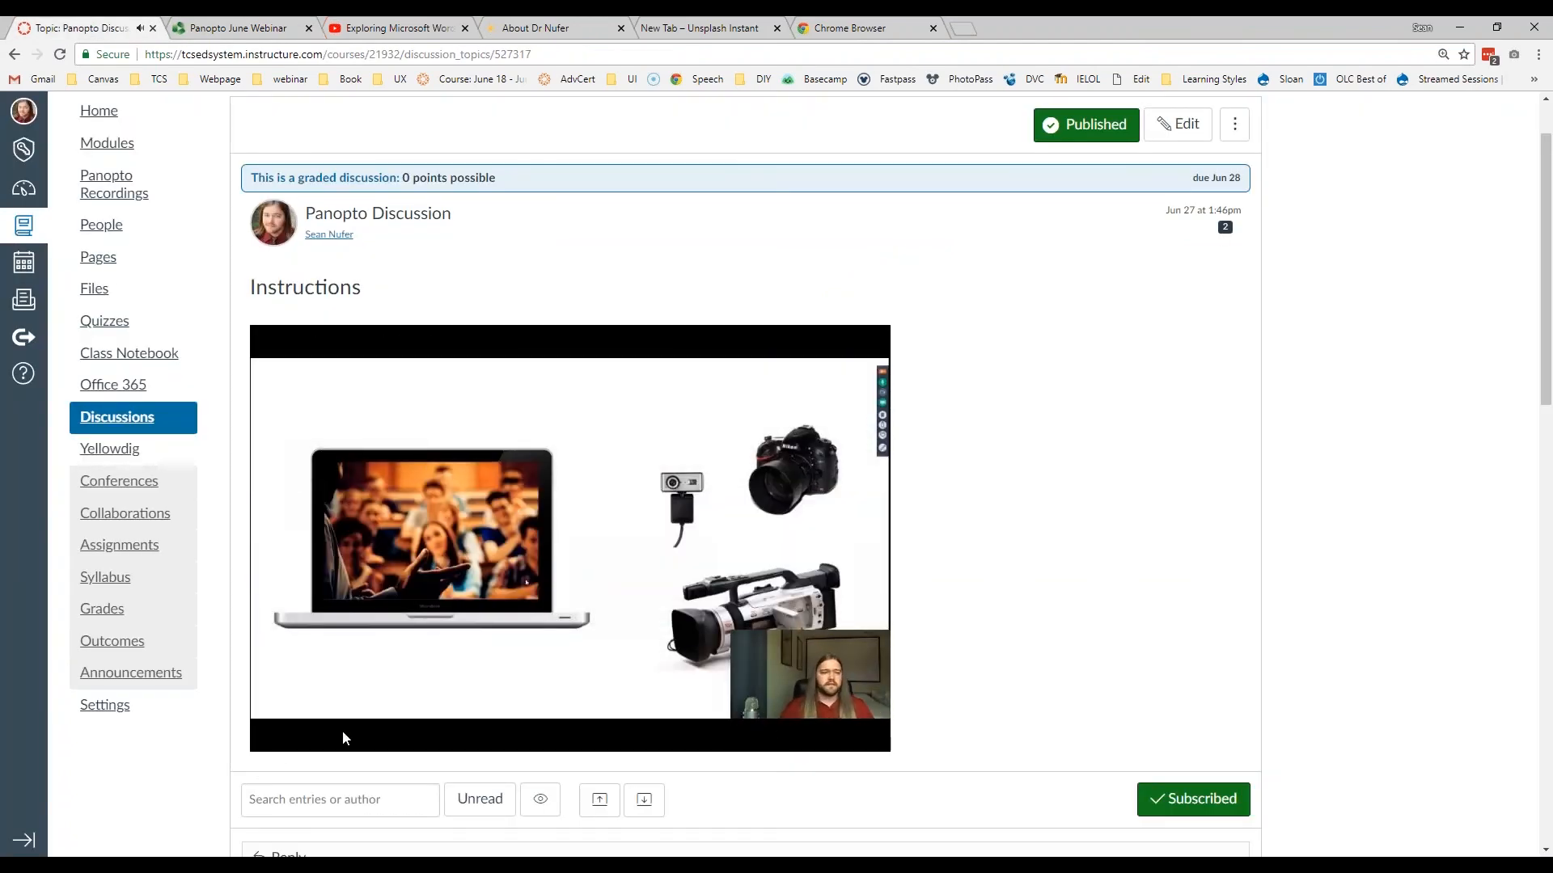
click(272, 730)
click(187, 29)
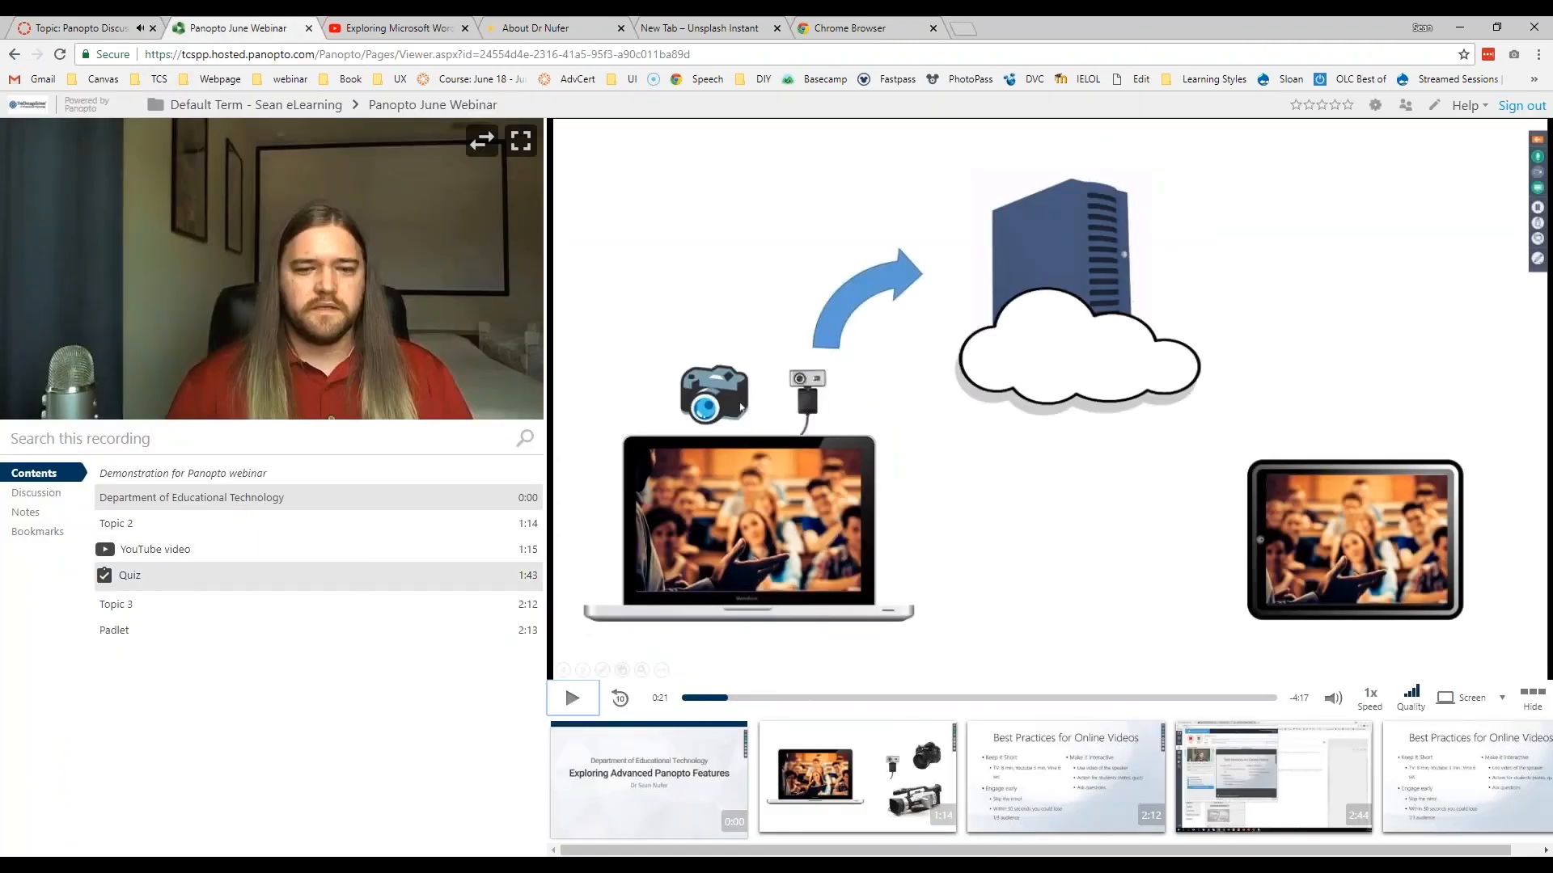
click(192, 586)
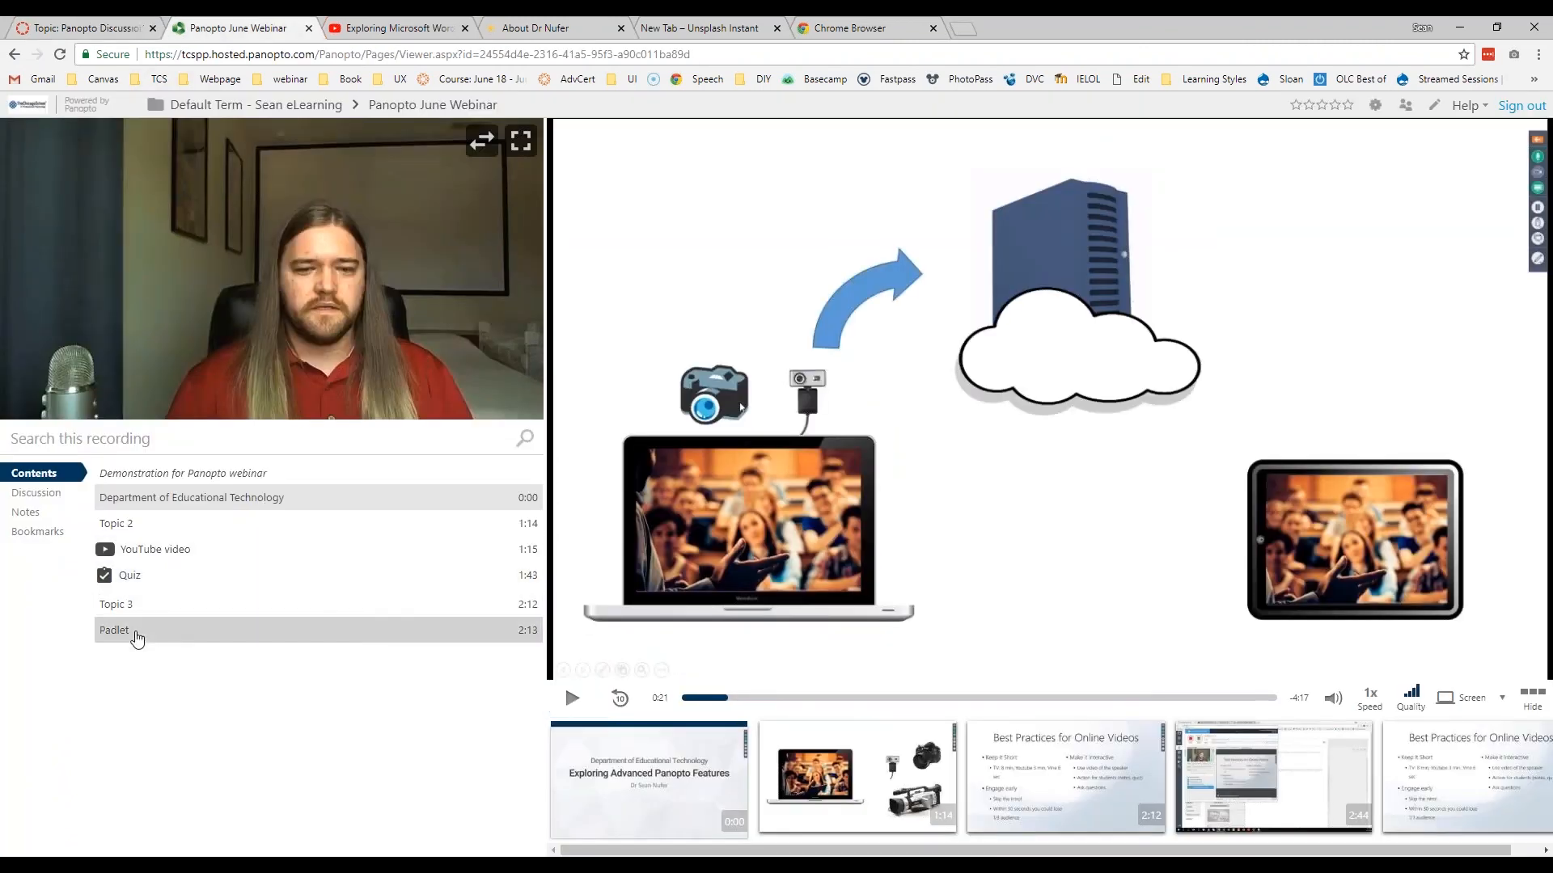
Step: Play the discussion's Instructions video from about 02:08, pause it, and compare it with the Panopto viewer session
key(ctrl+shift+Tab)
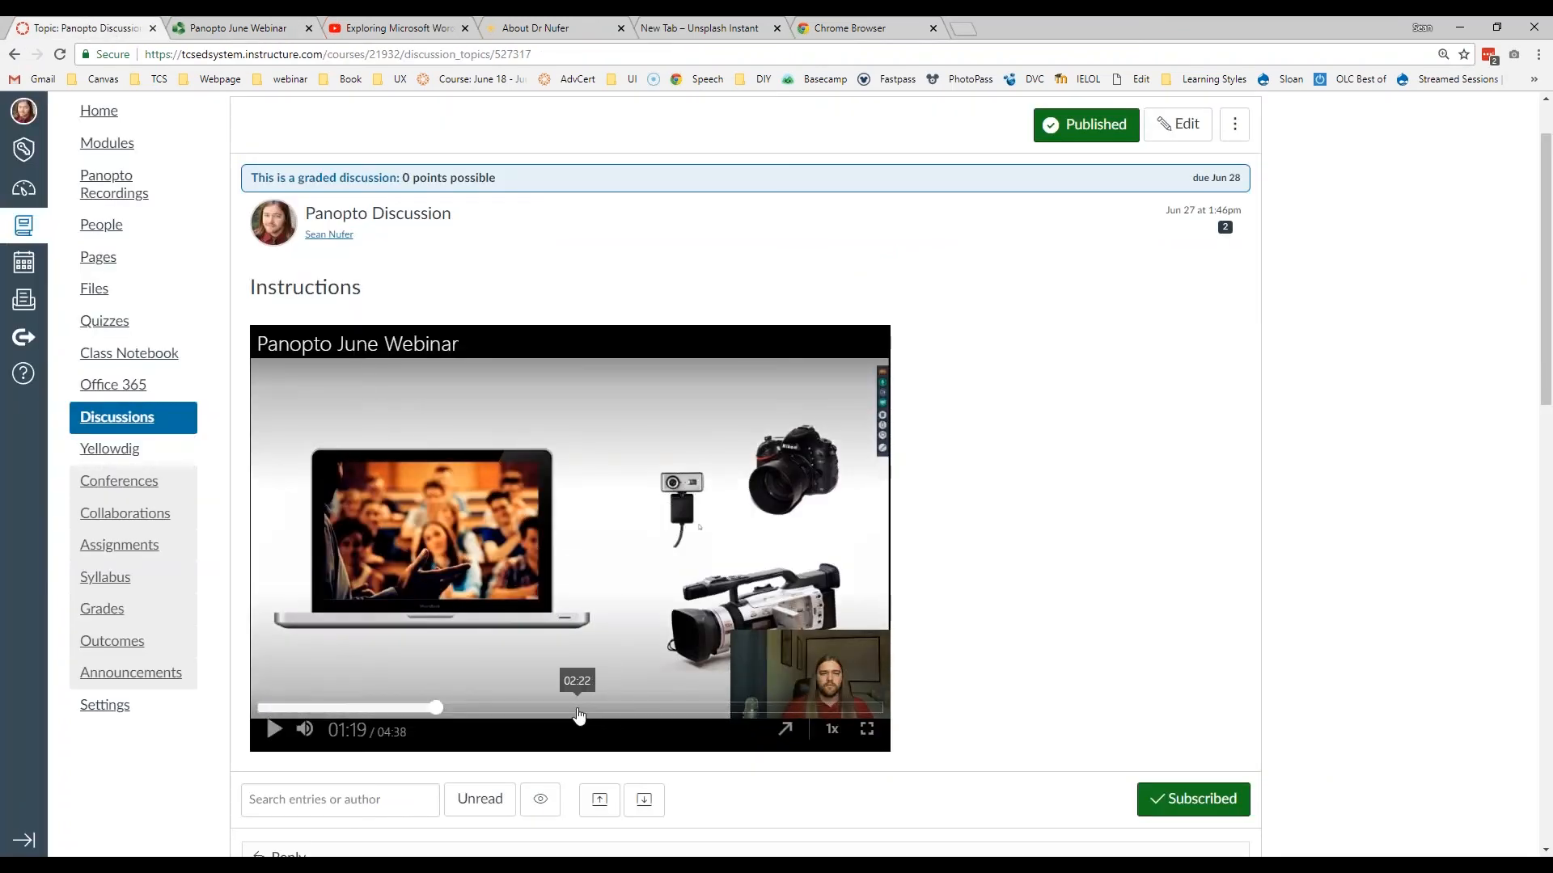
click(547, 712)
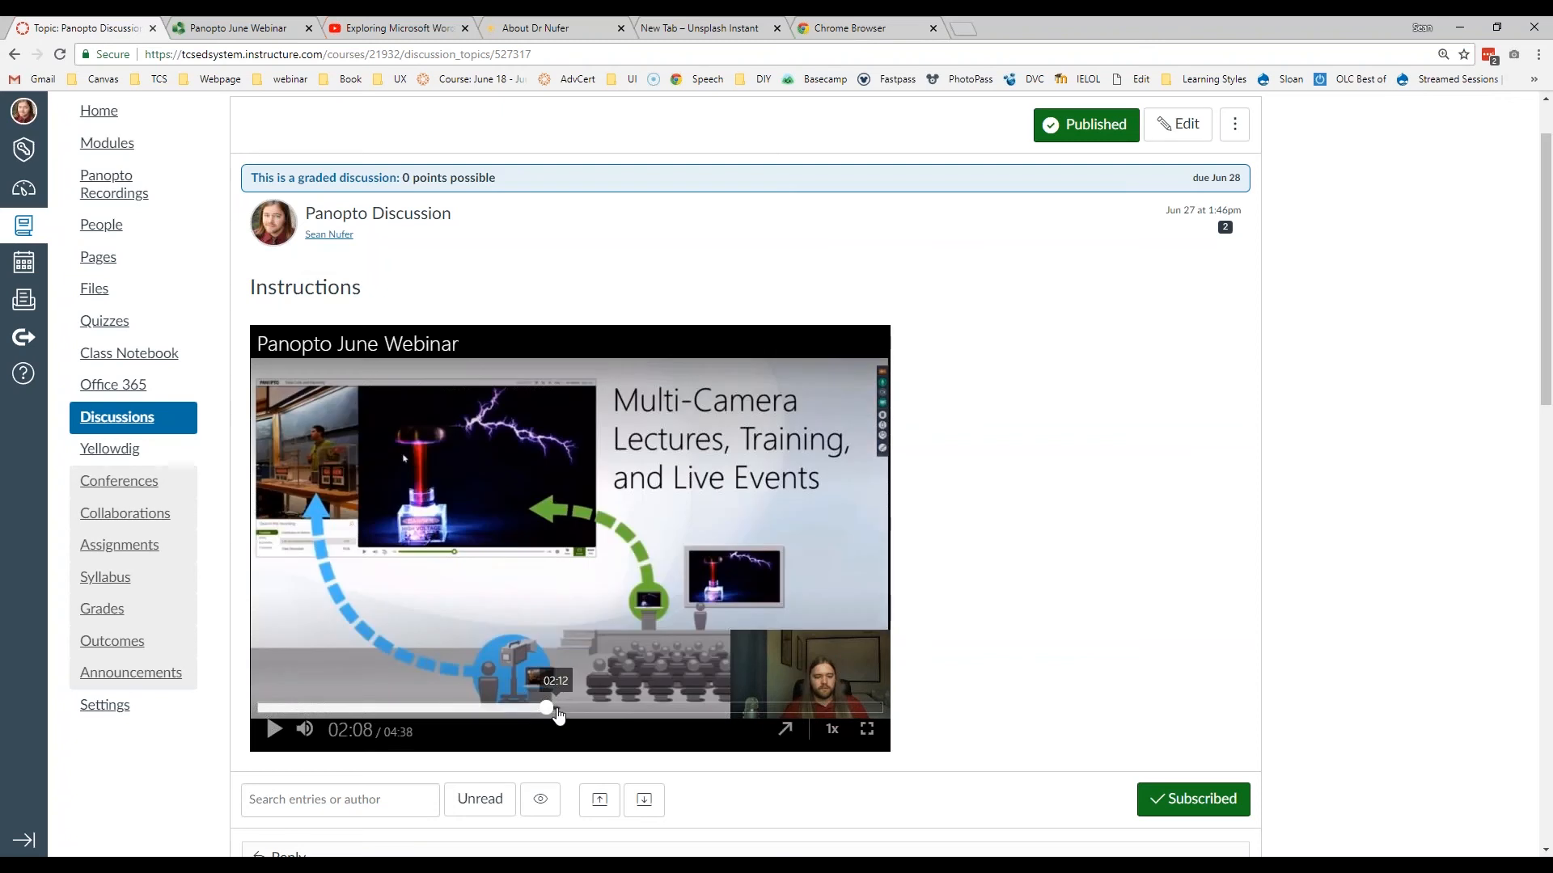
click(274, 729)
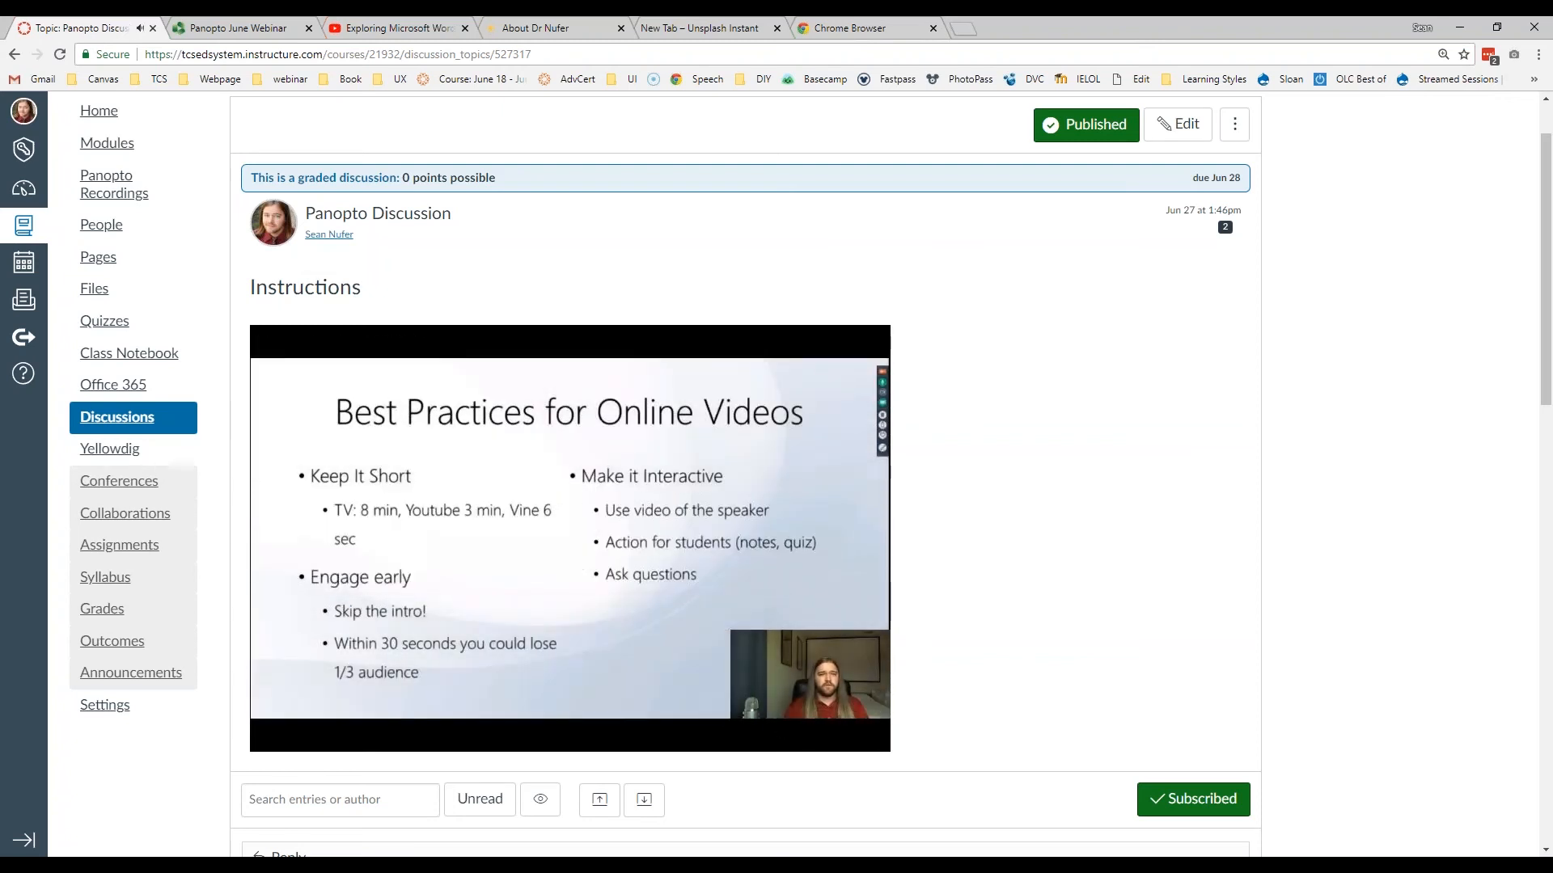
key(space)
click(240, 31)
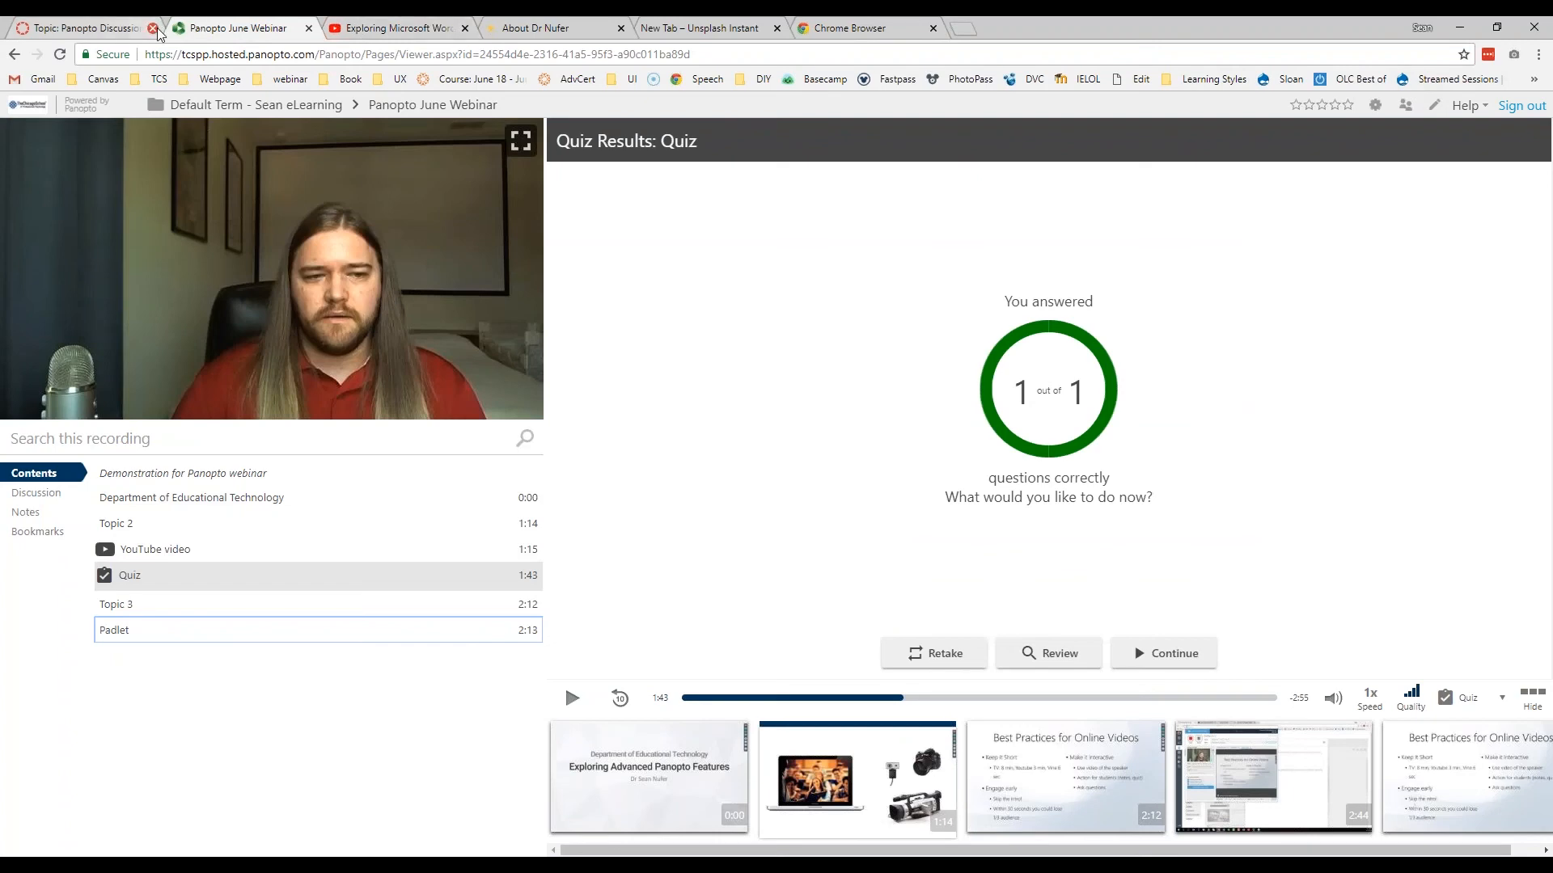
click(119, 31)
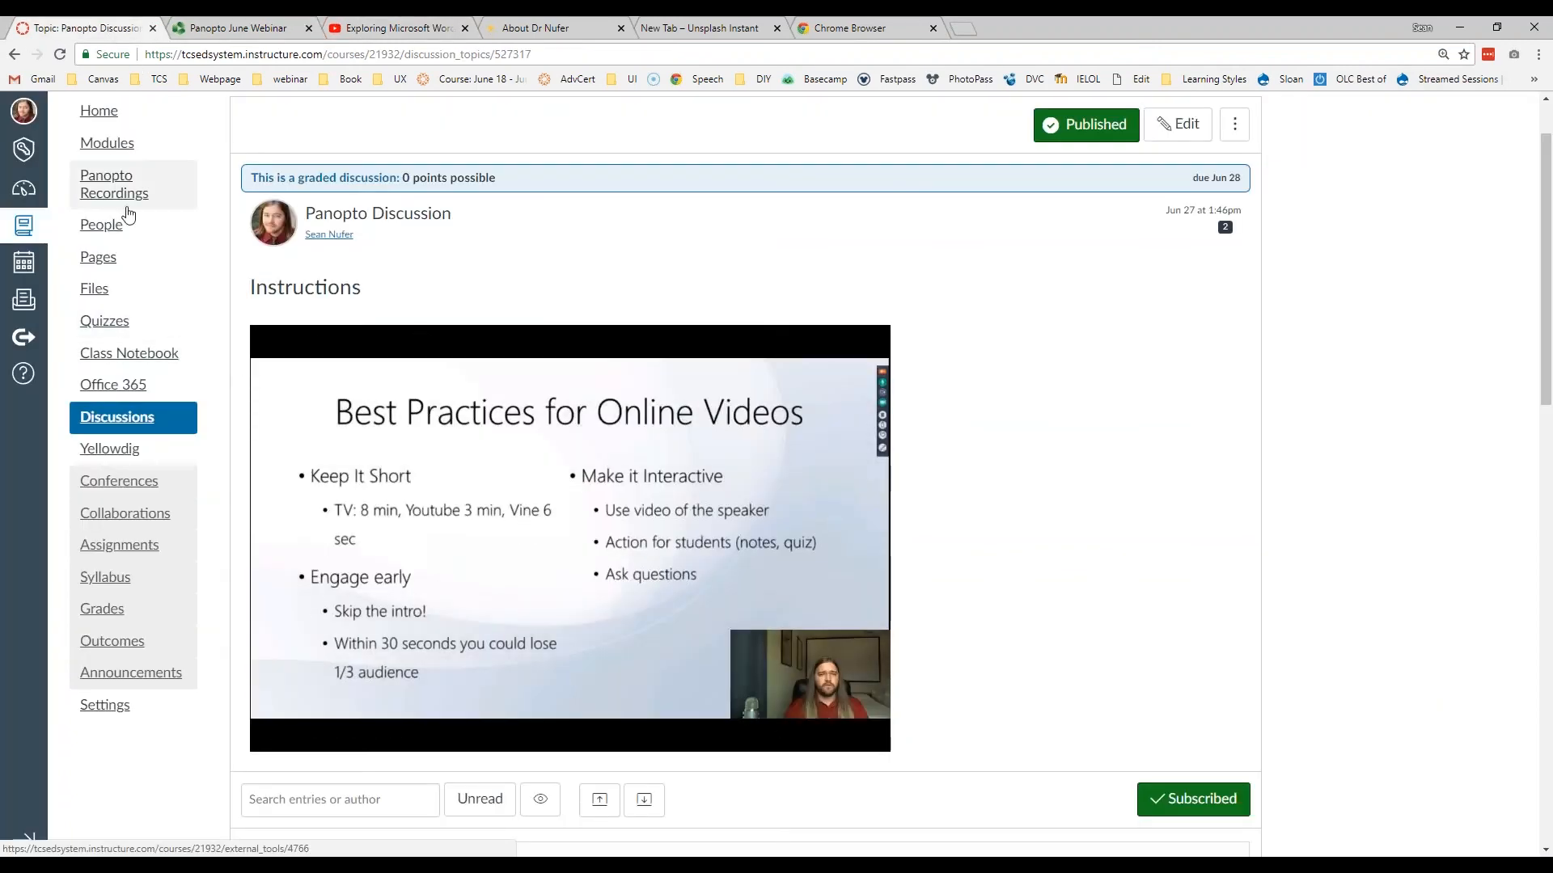
Step: Open the Panopto June Webinar settings from the course's Panopto Recordings, review its outputs, and view the session
click(129, 196)
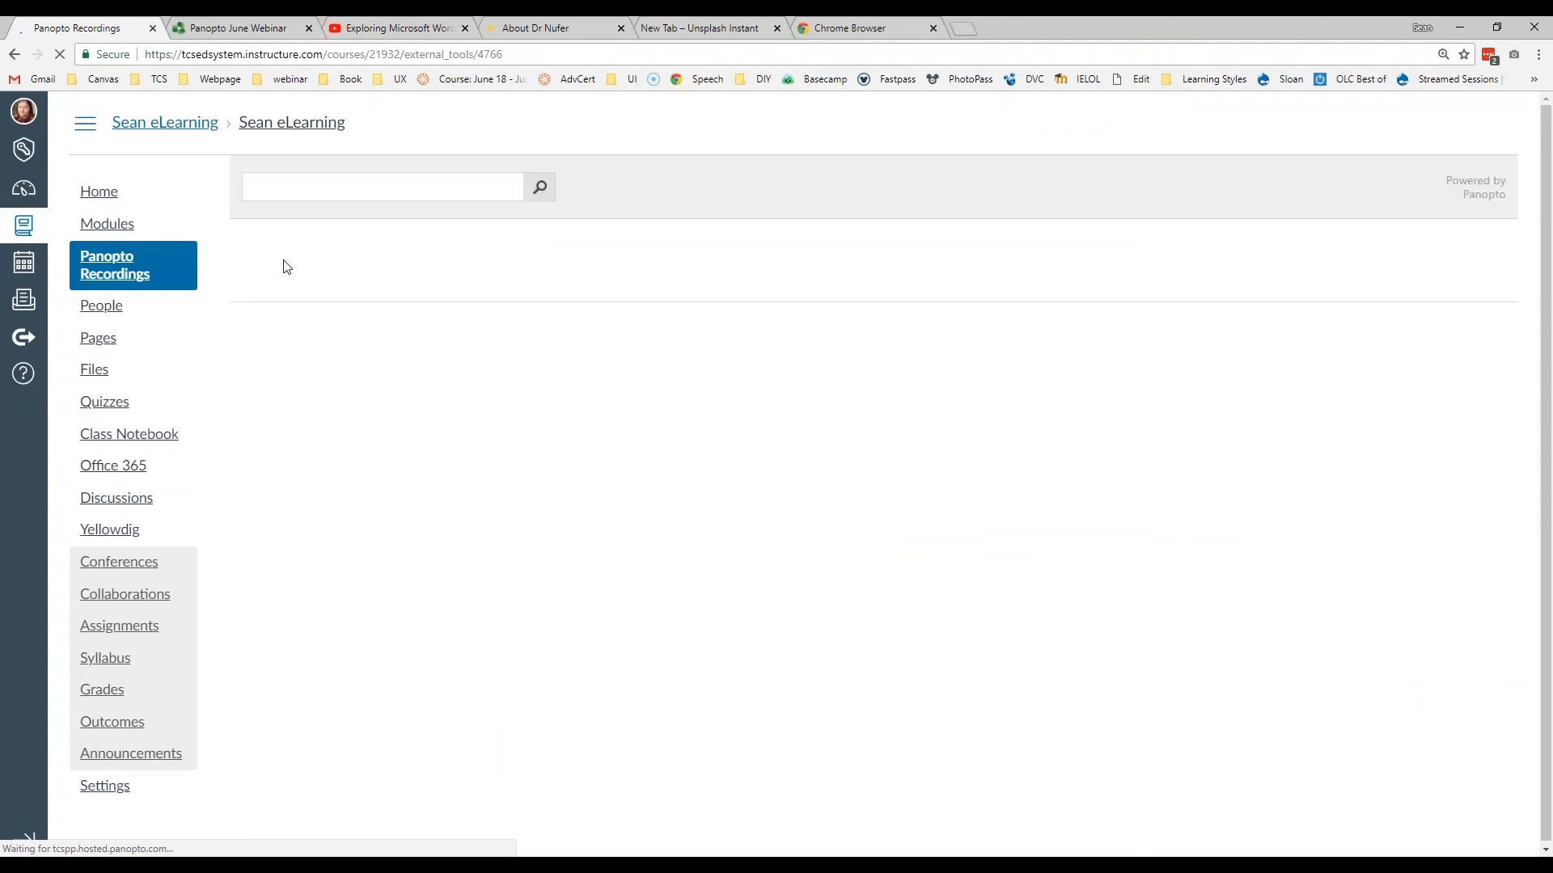
mouse_move(485, 546)
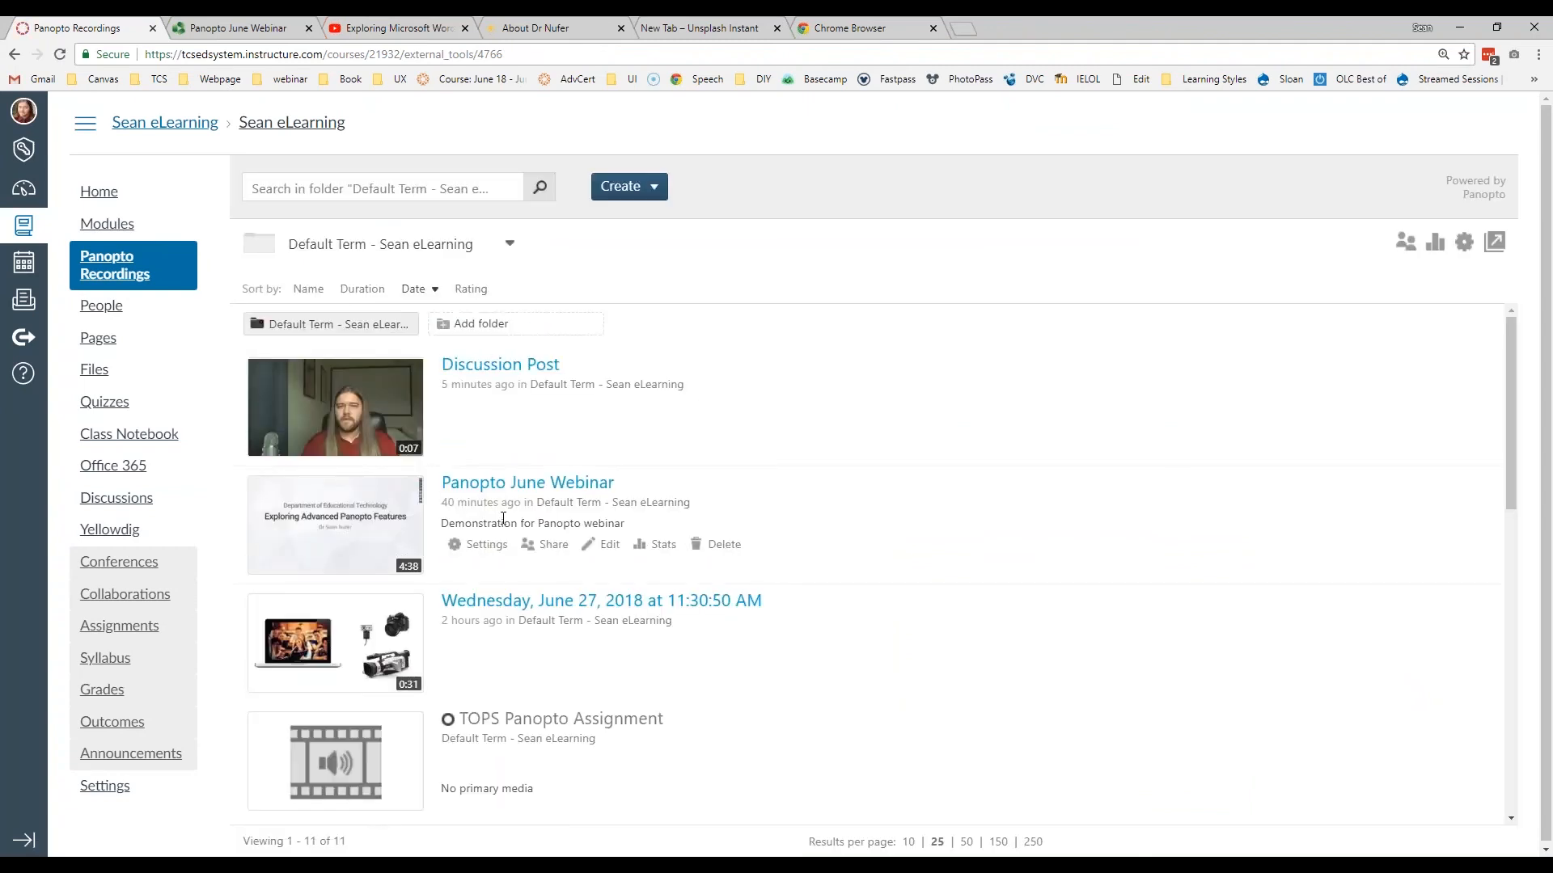
click(481, 550)
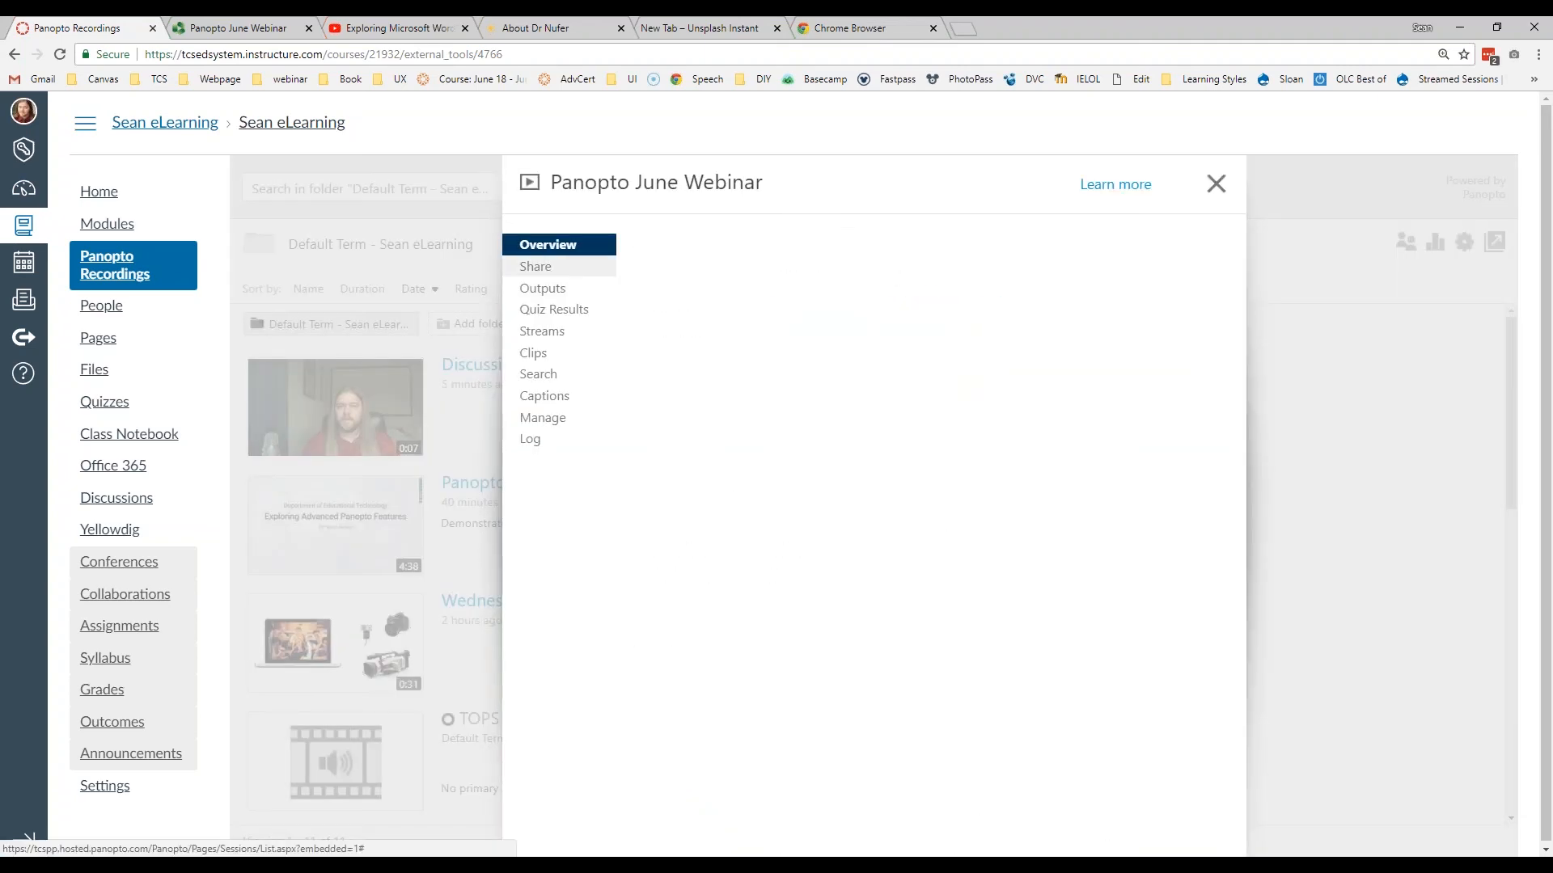
click(535, 266)
click(541, 288)
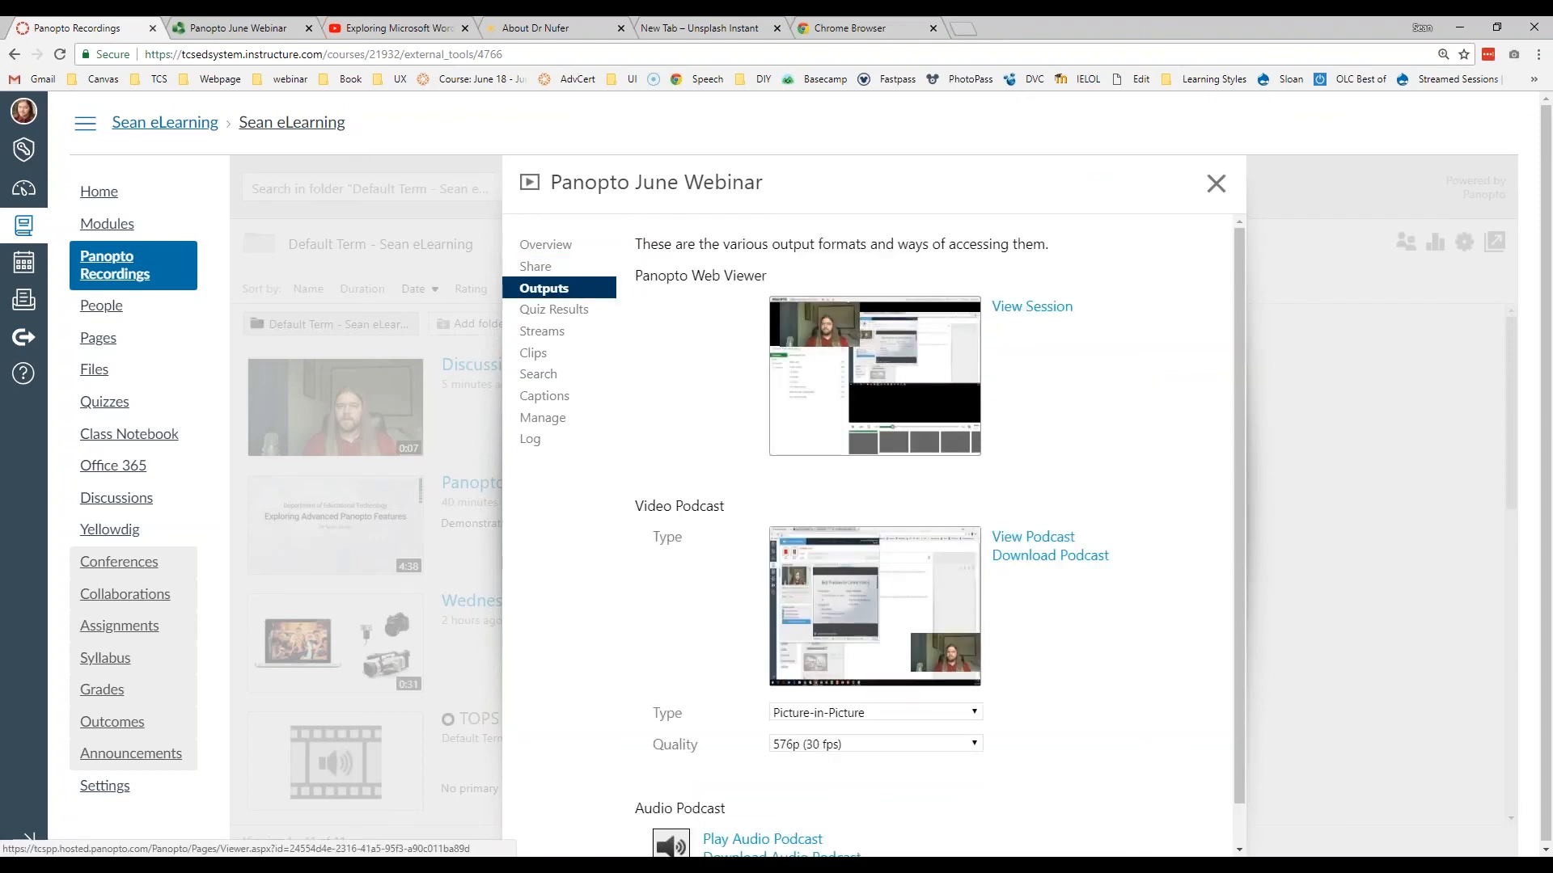
scroll(1018, 477, down, 1)
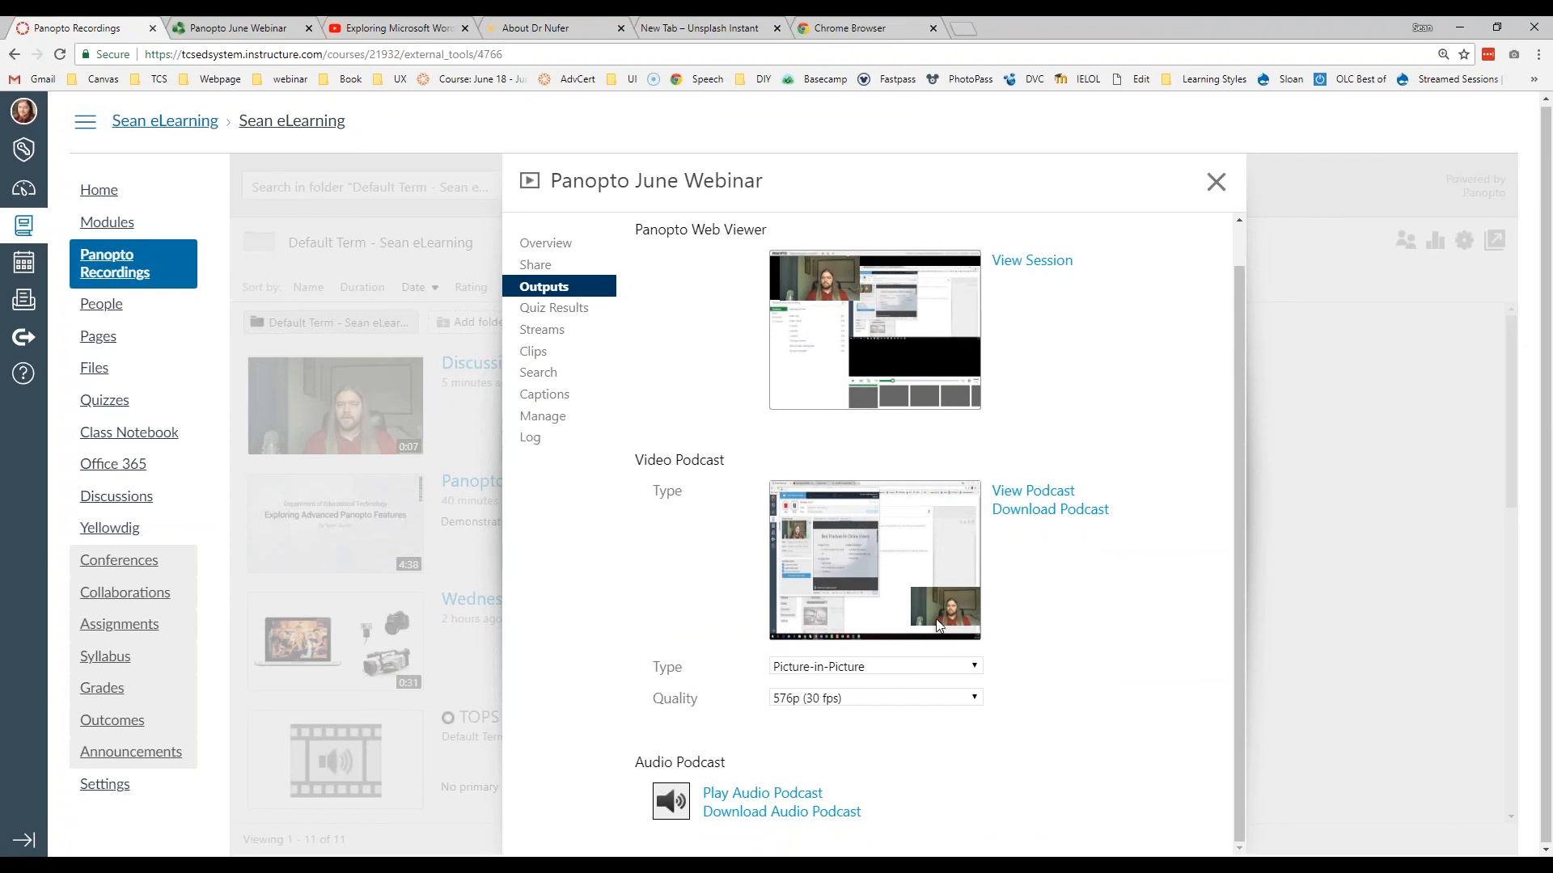
click(1002, 264)
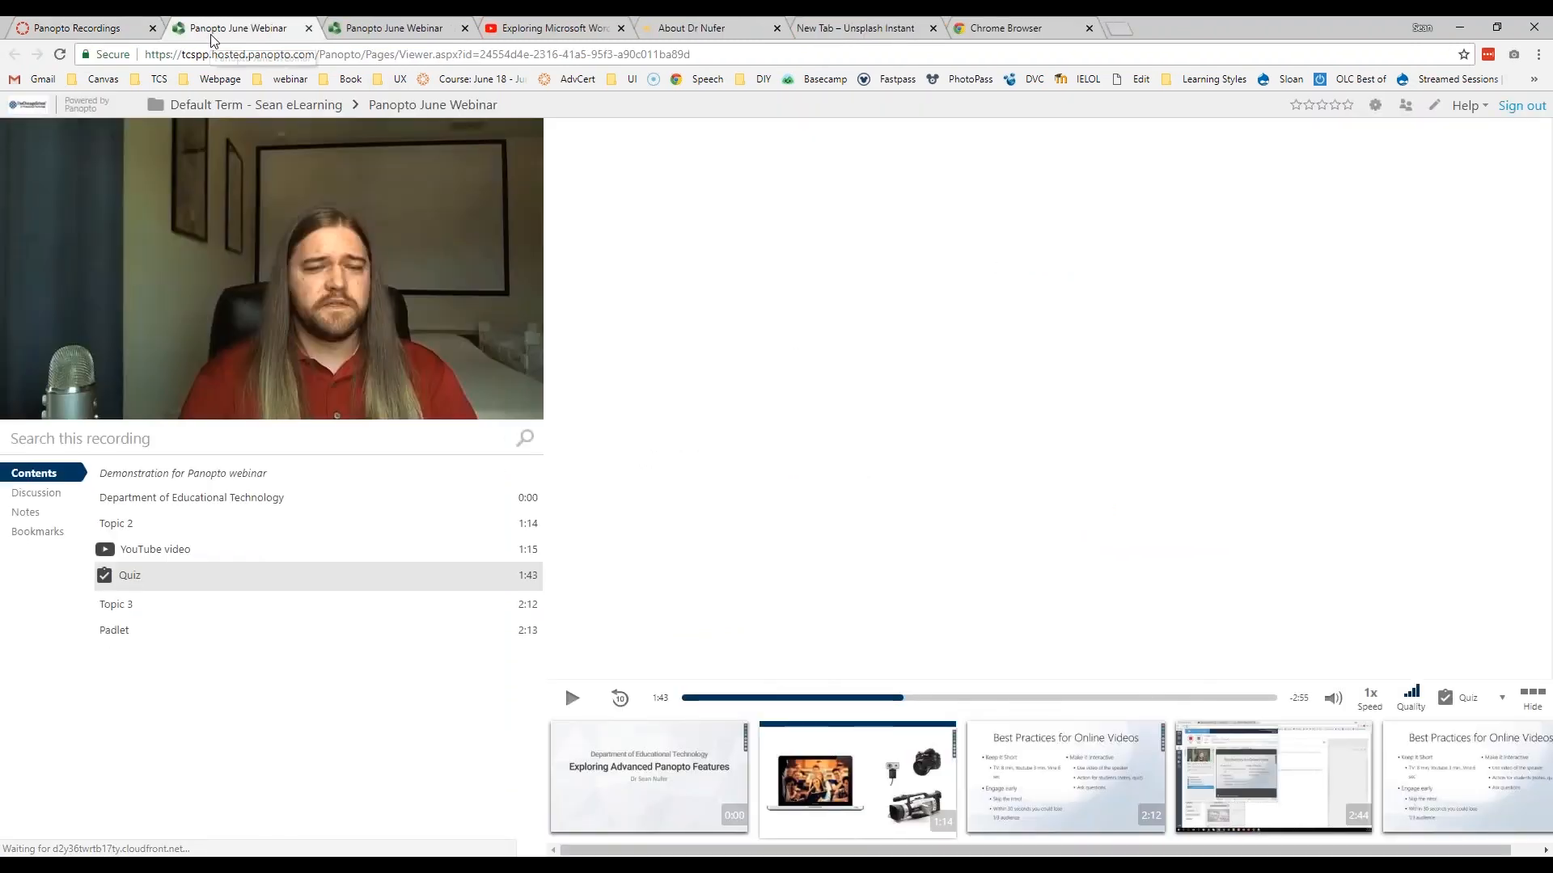
Step: Copy the embed code from the Panopto June Webinar's sharing settings and return to the Canvas discussion topic
click(1406, 106)
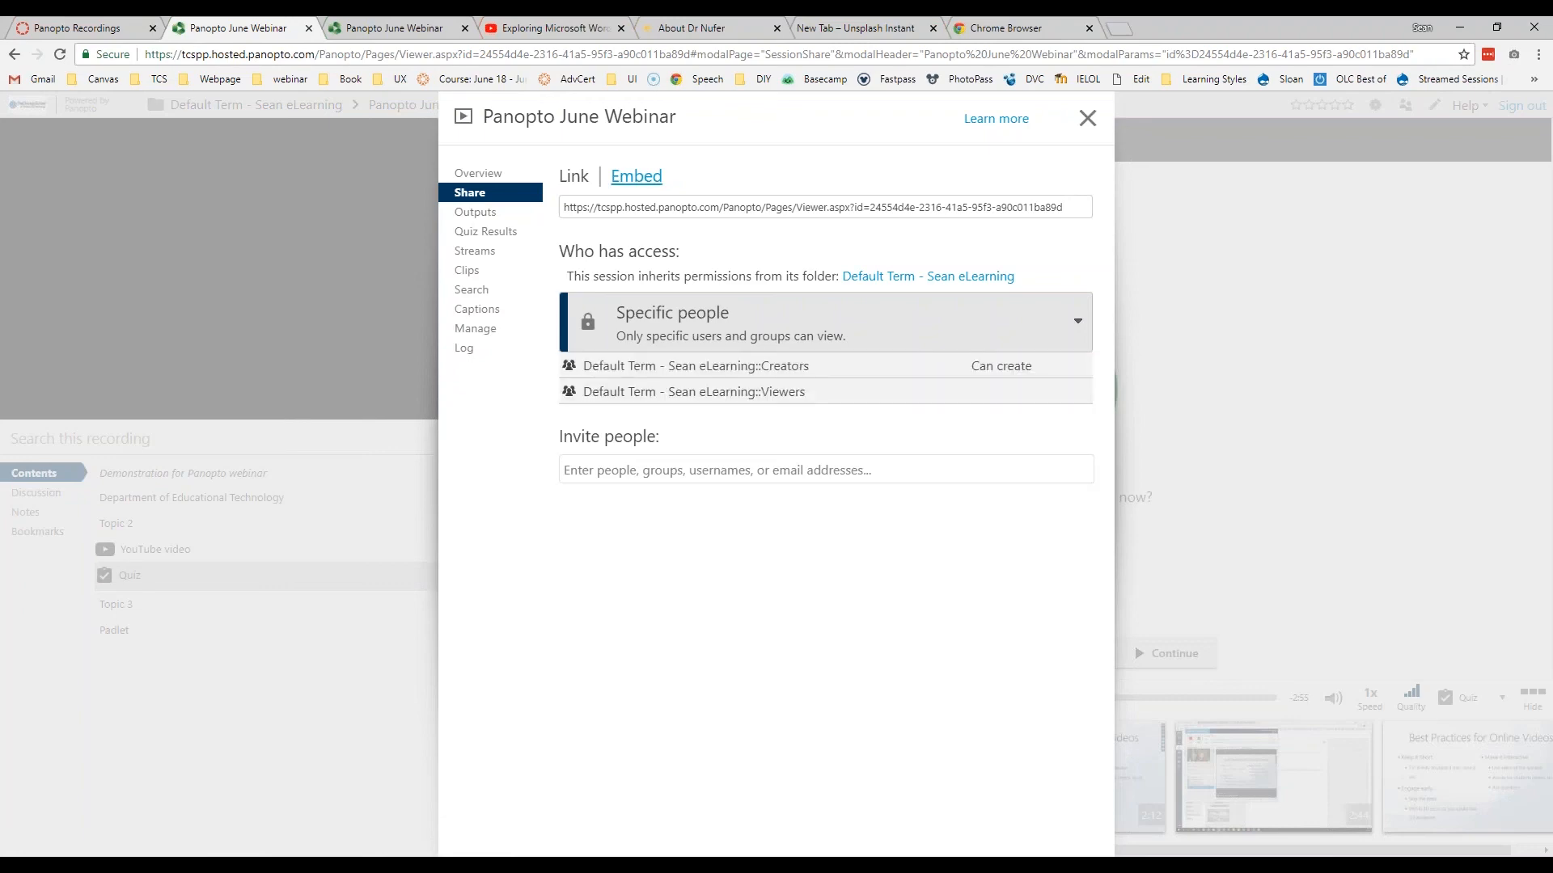
click(636, 175)
click(633, 221)
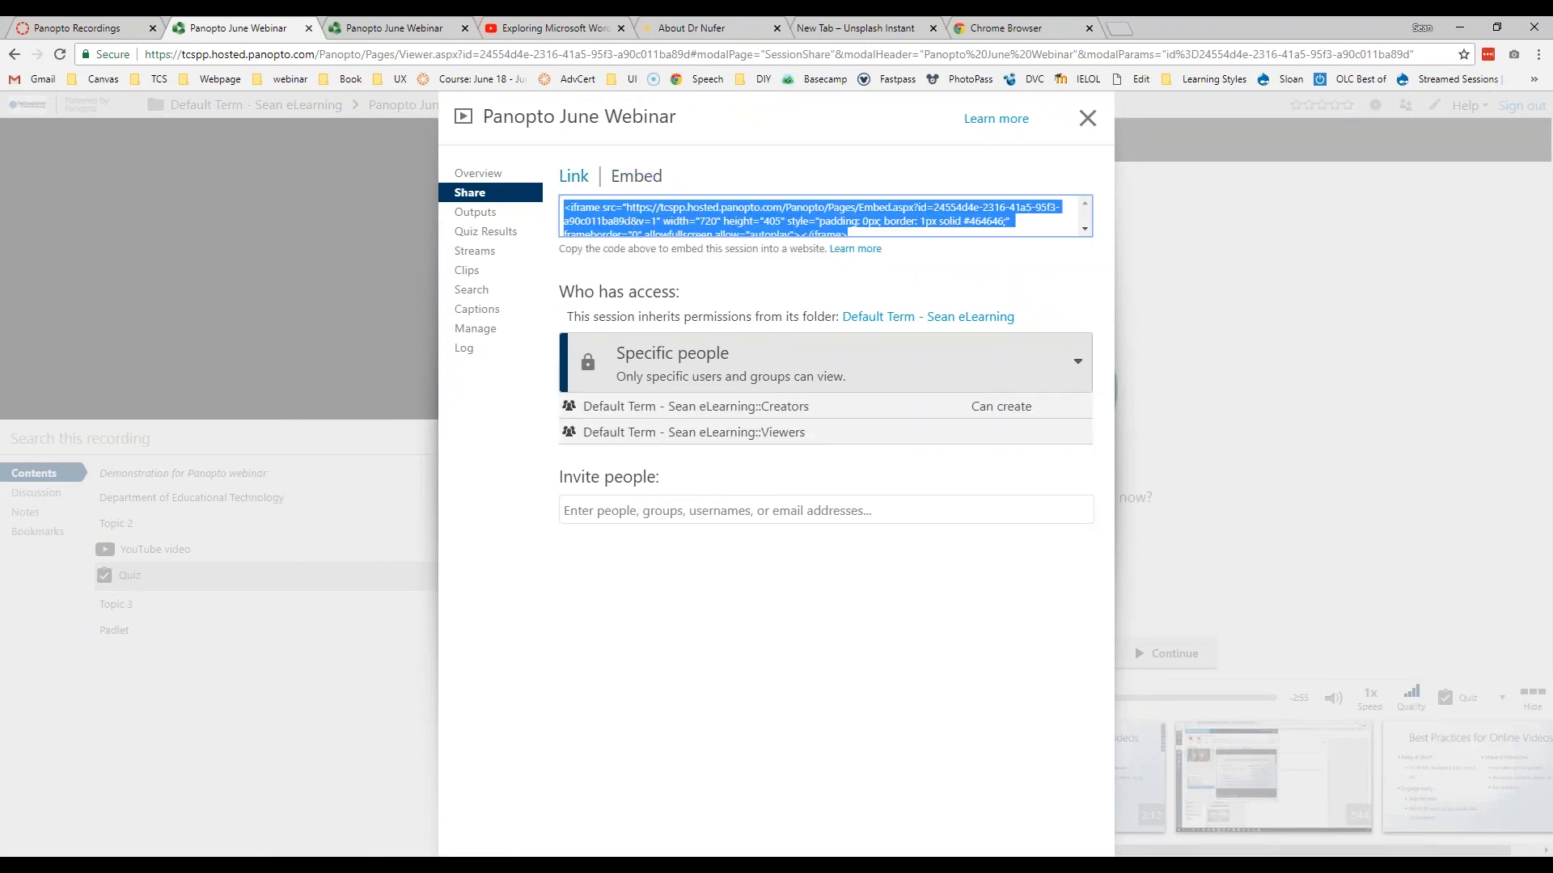
click(113, 28)
click(1216, 181)
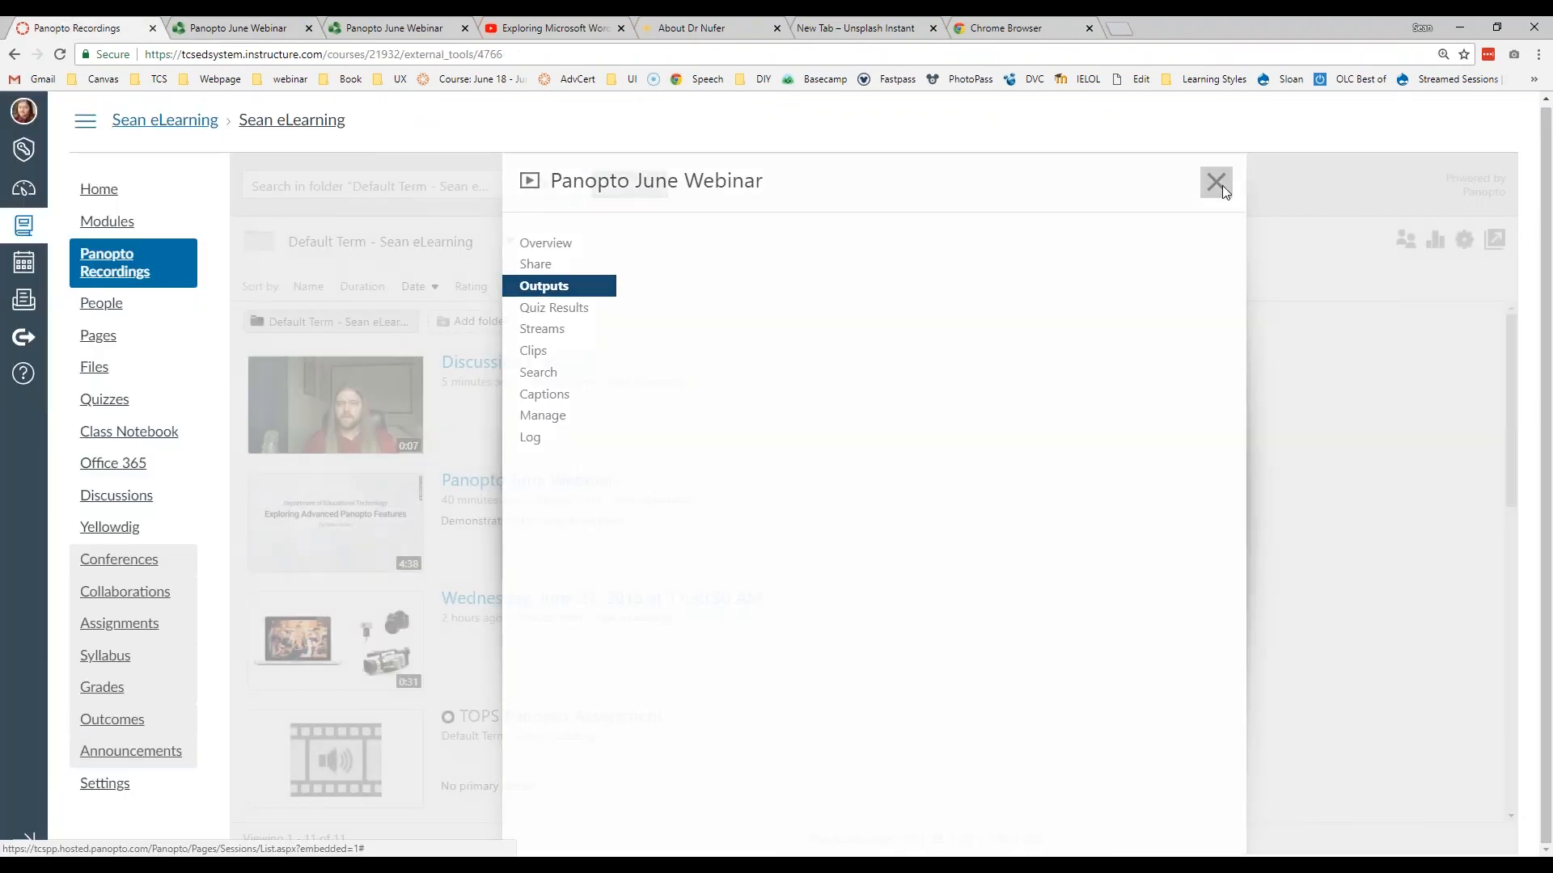
click(15, 56)
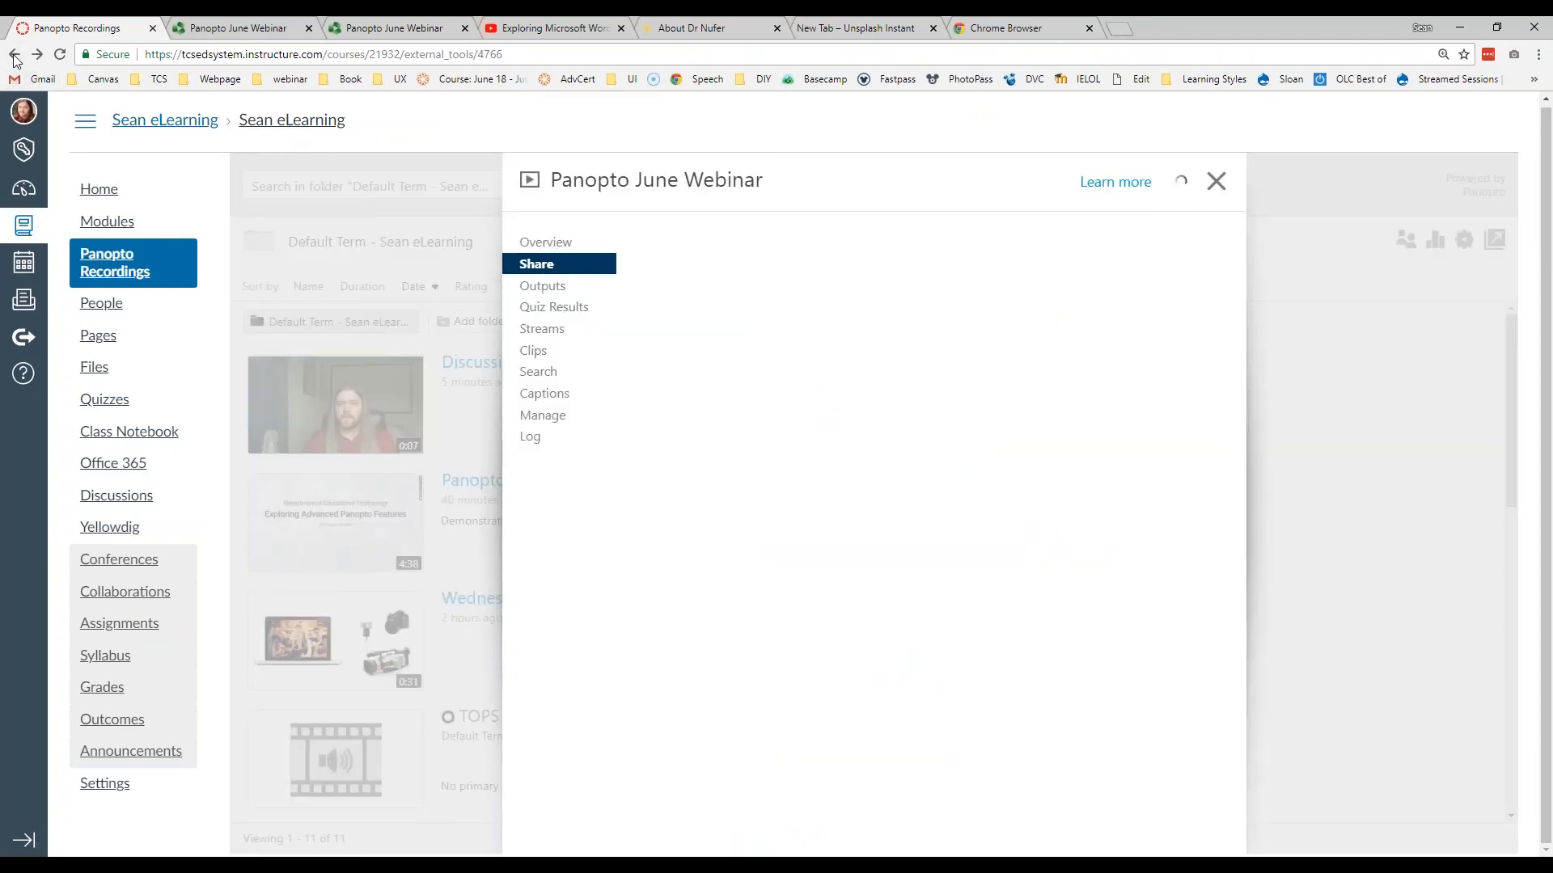
click(14, 55)
click(15, 55)
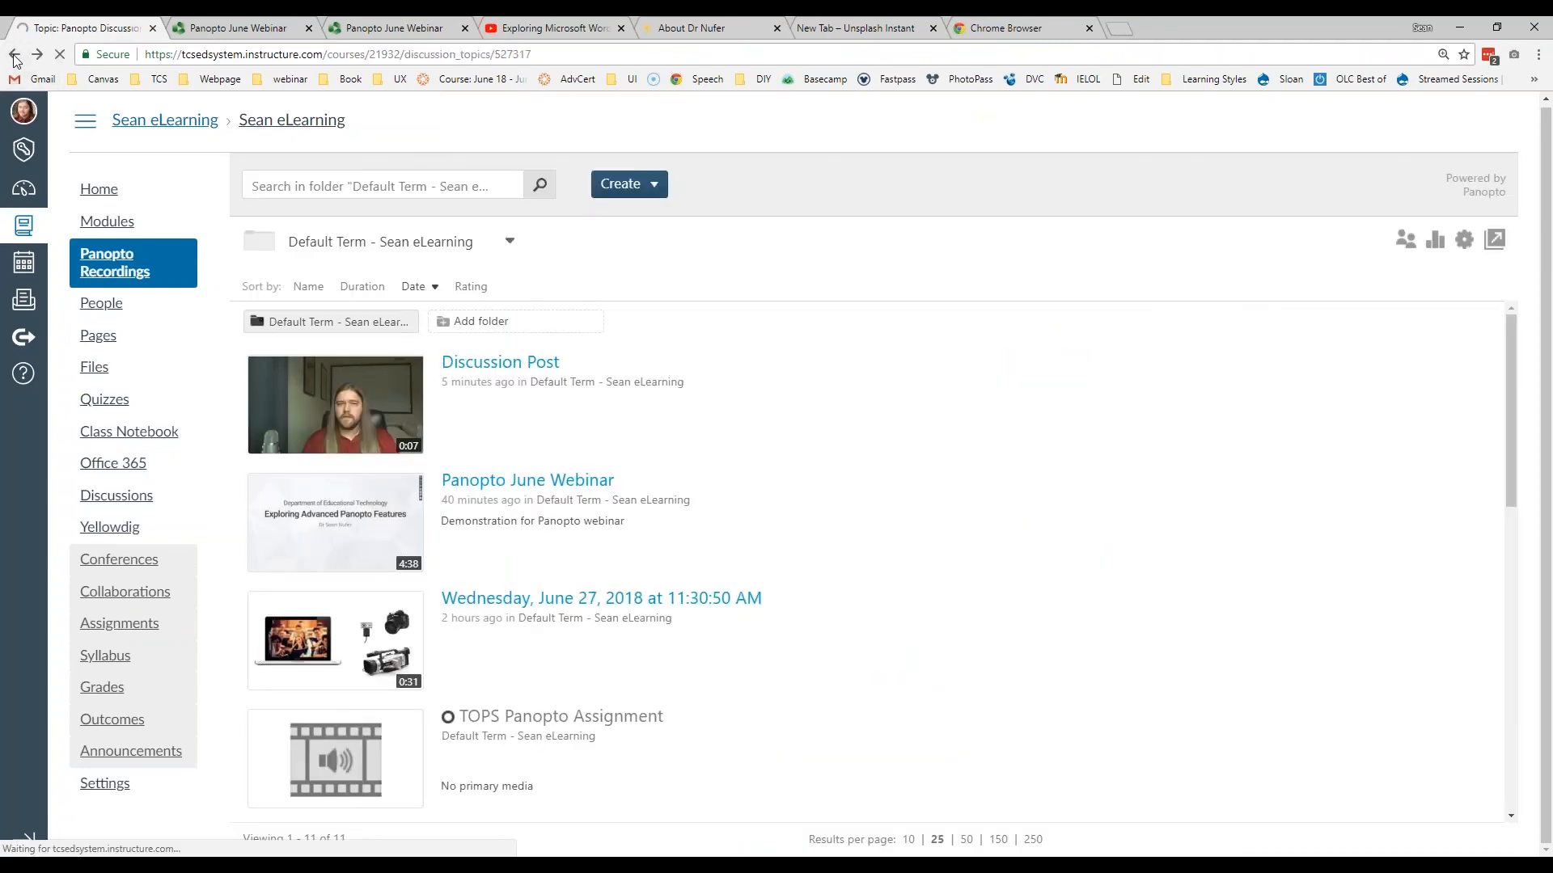
Step: Edit the Panopto Discussion topic and delete the embedded video under the Instructions heading
click(1179, 124)
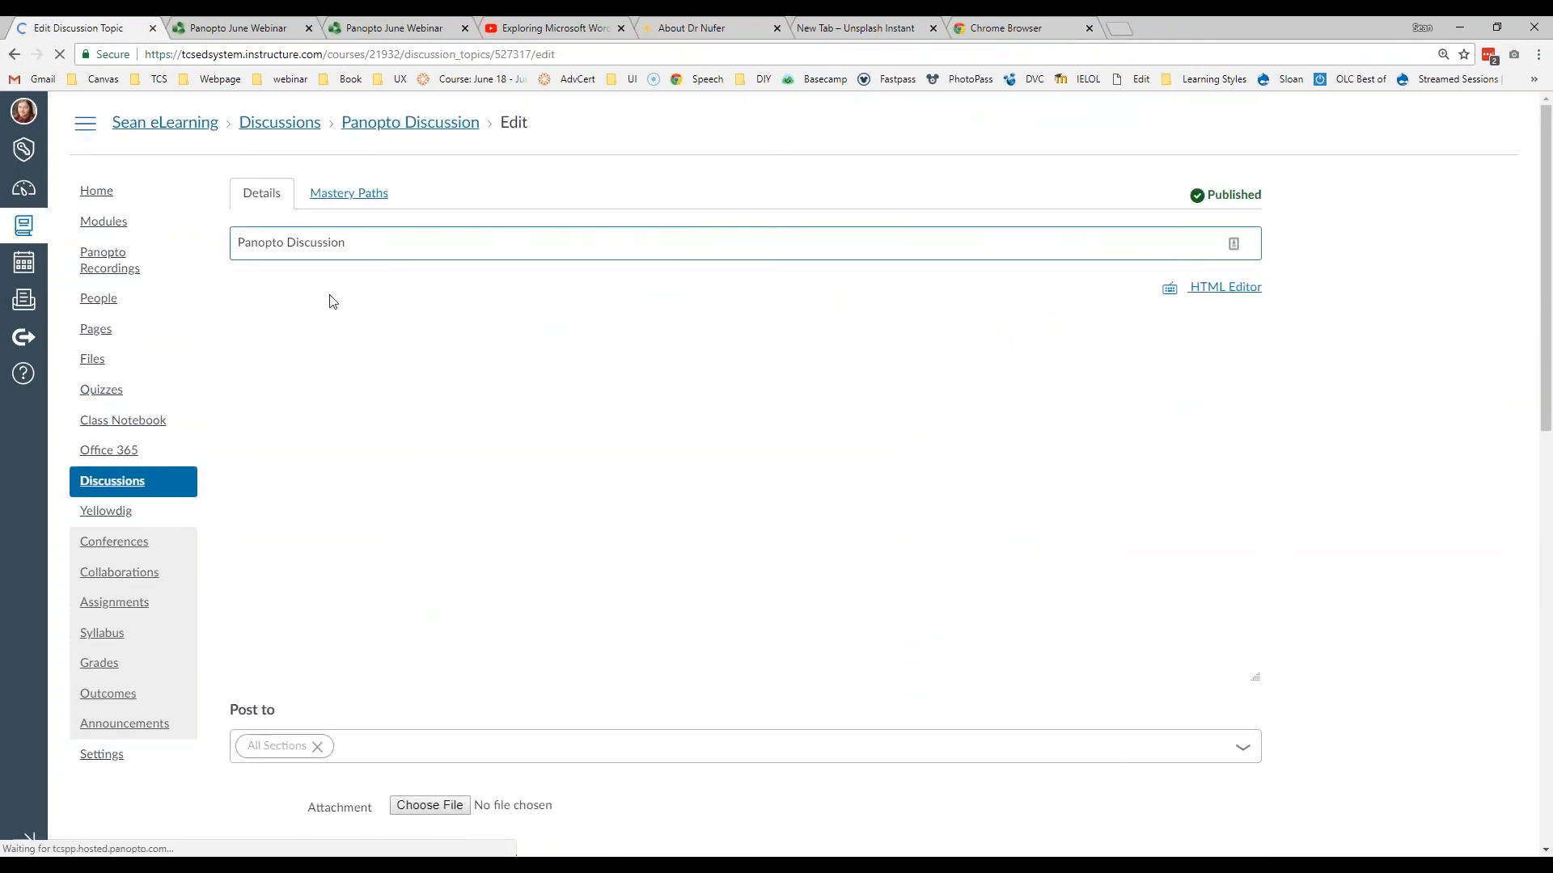
click(984, 548)
key(BackSpace)
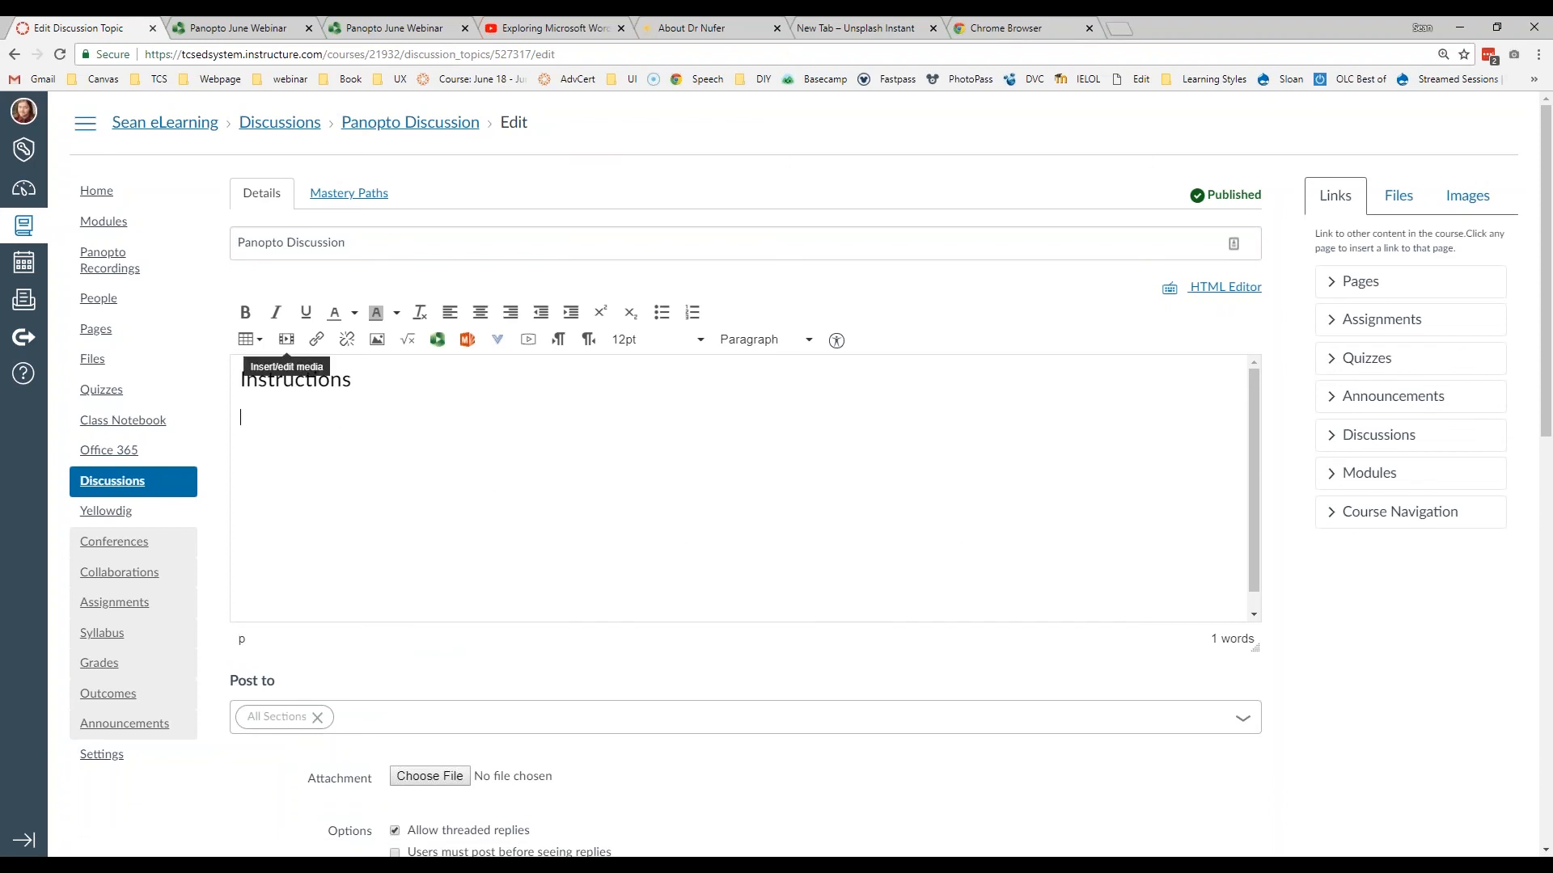
Step: Insert the webinar under Instructions as embedded media using the copied iframe code, and save the discussion
click(287, 339)
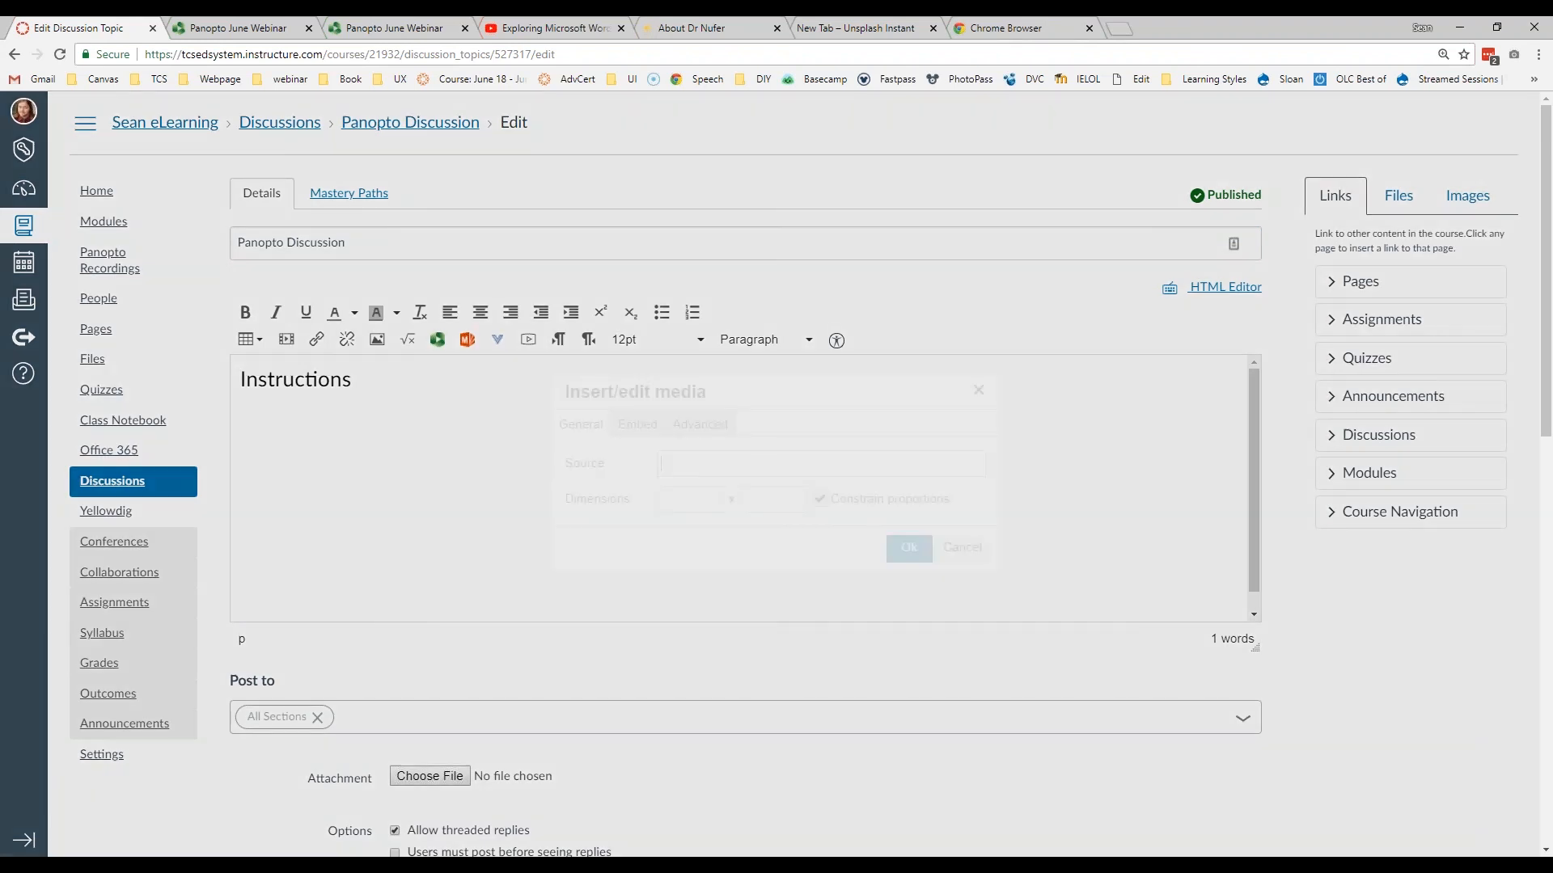
click(637, 424)
right_click(596, 493)
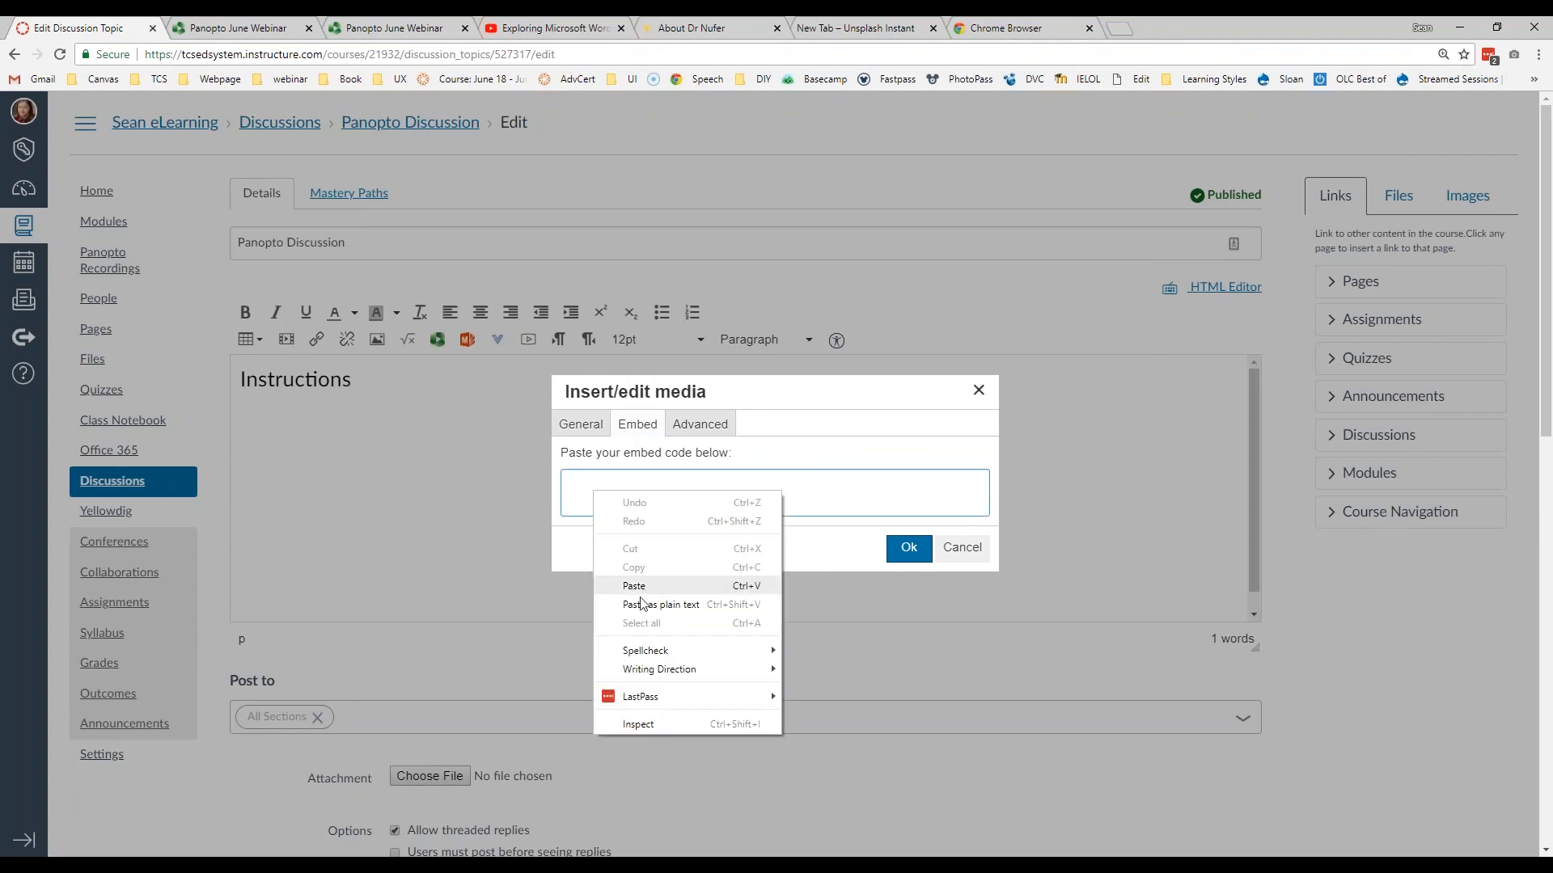
click(635, 585)
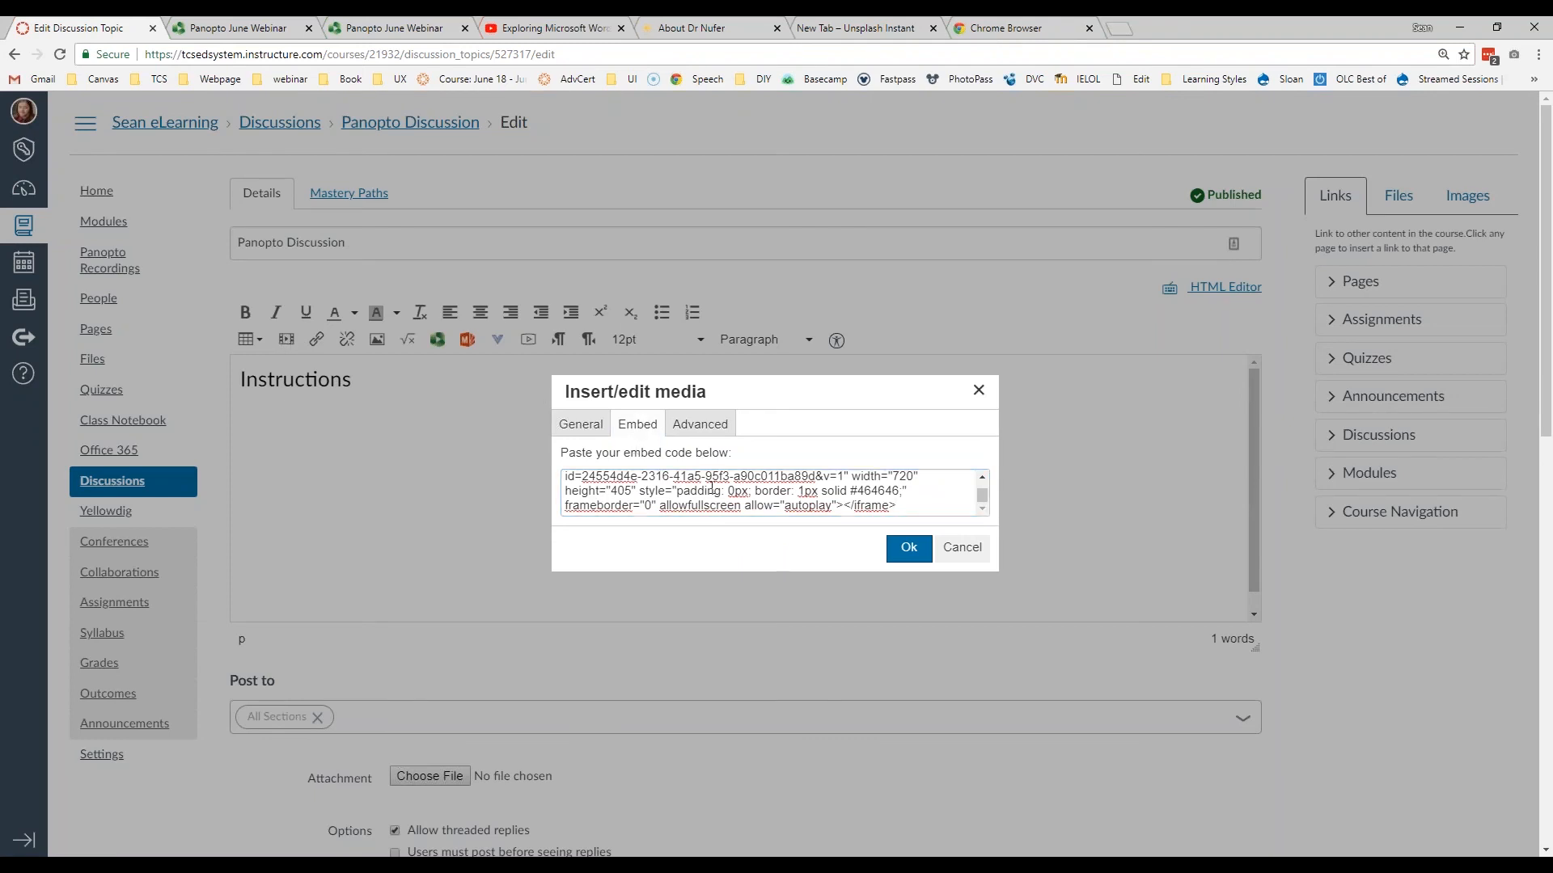
click(909, 547)
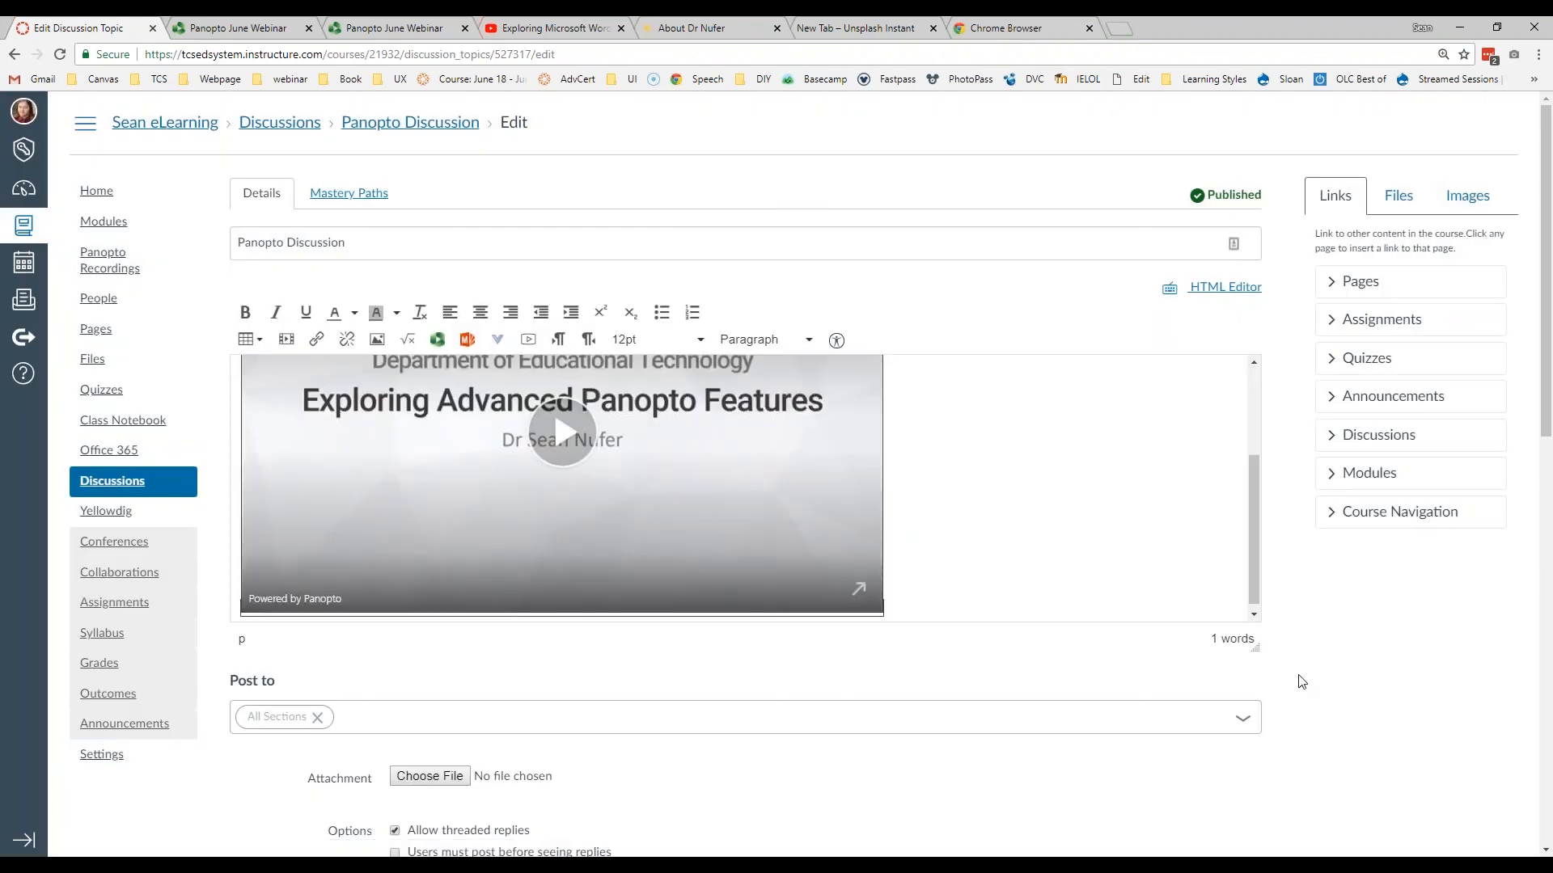
scroll(1300, 682, down, 10)
click(1225, 803)
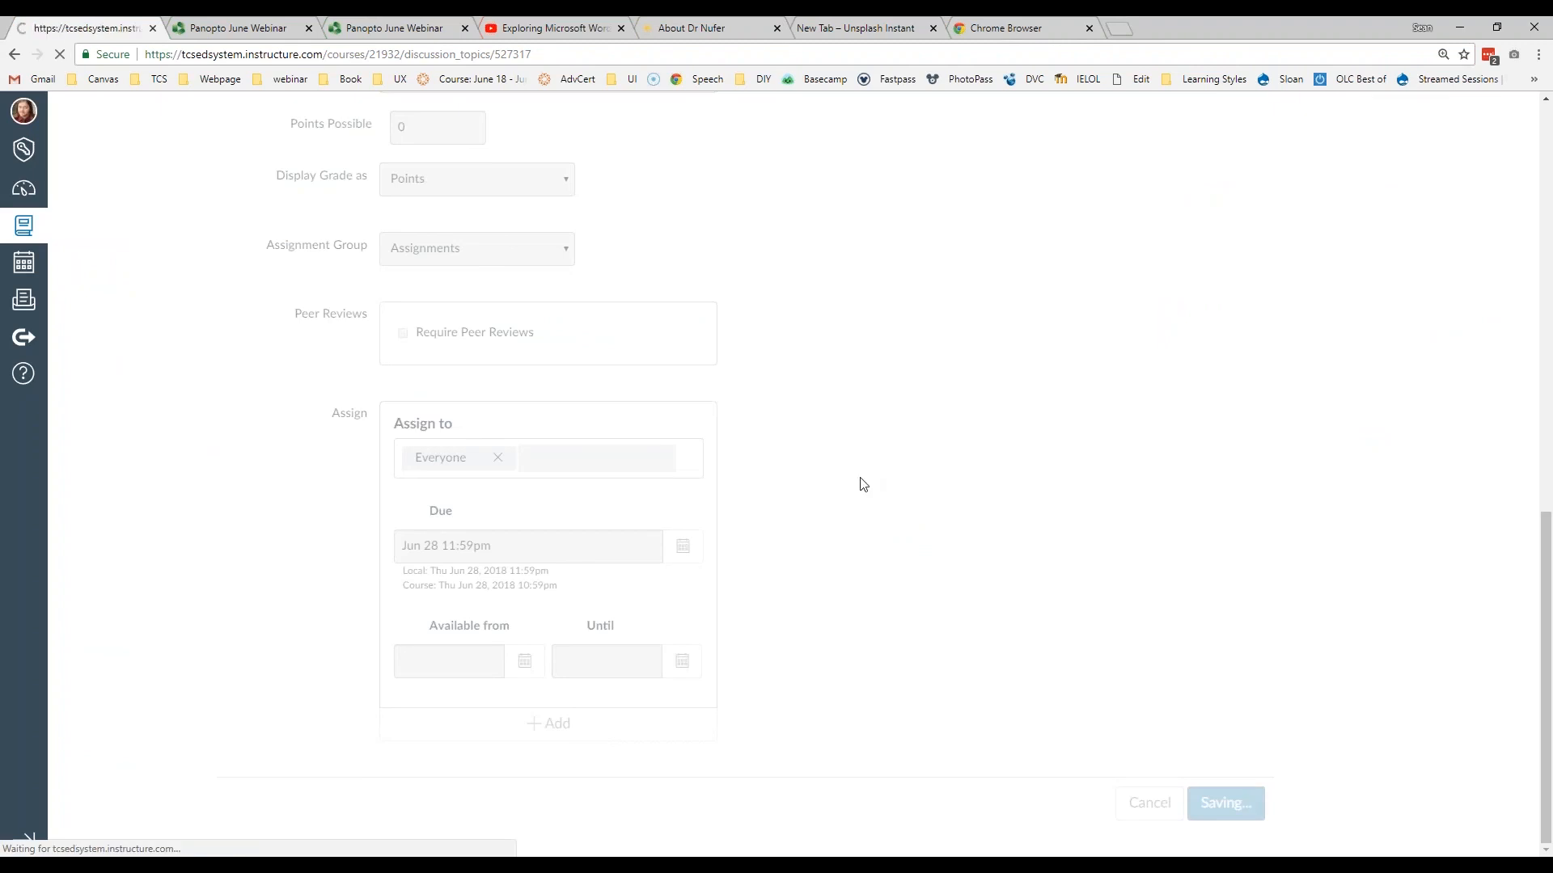
Step: Play the newly embedded webinar video, open it in the Panopto viewer, and close that viewer
click(602, 621)
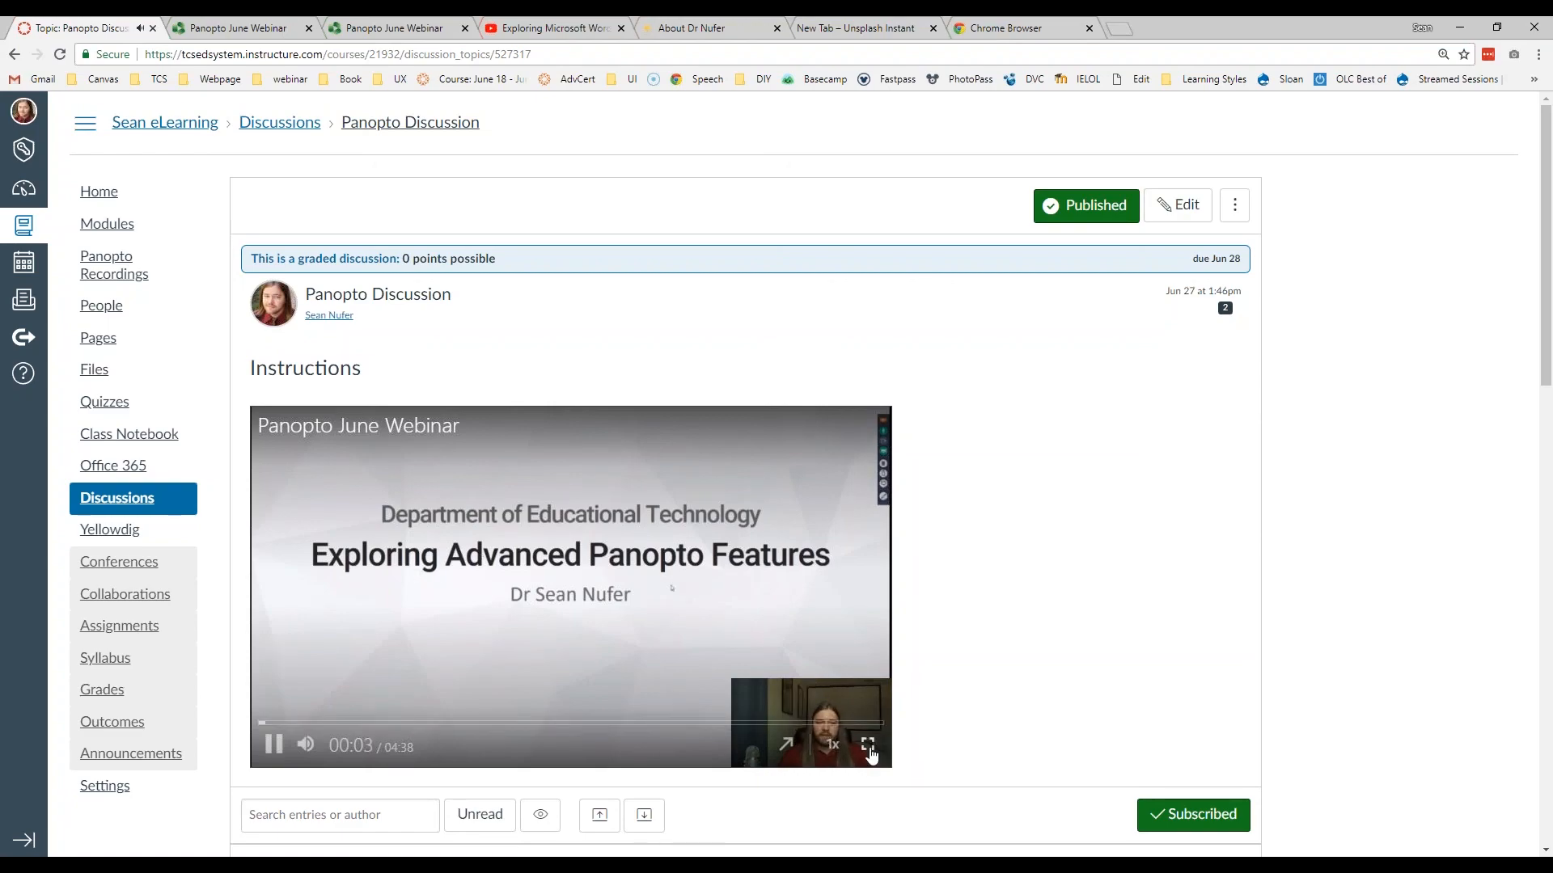
click(867, 744)
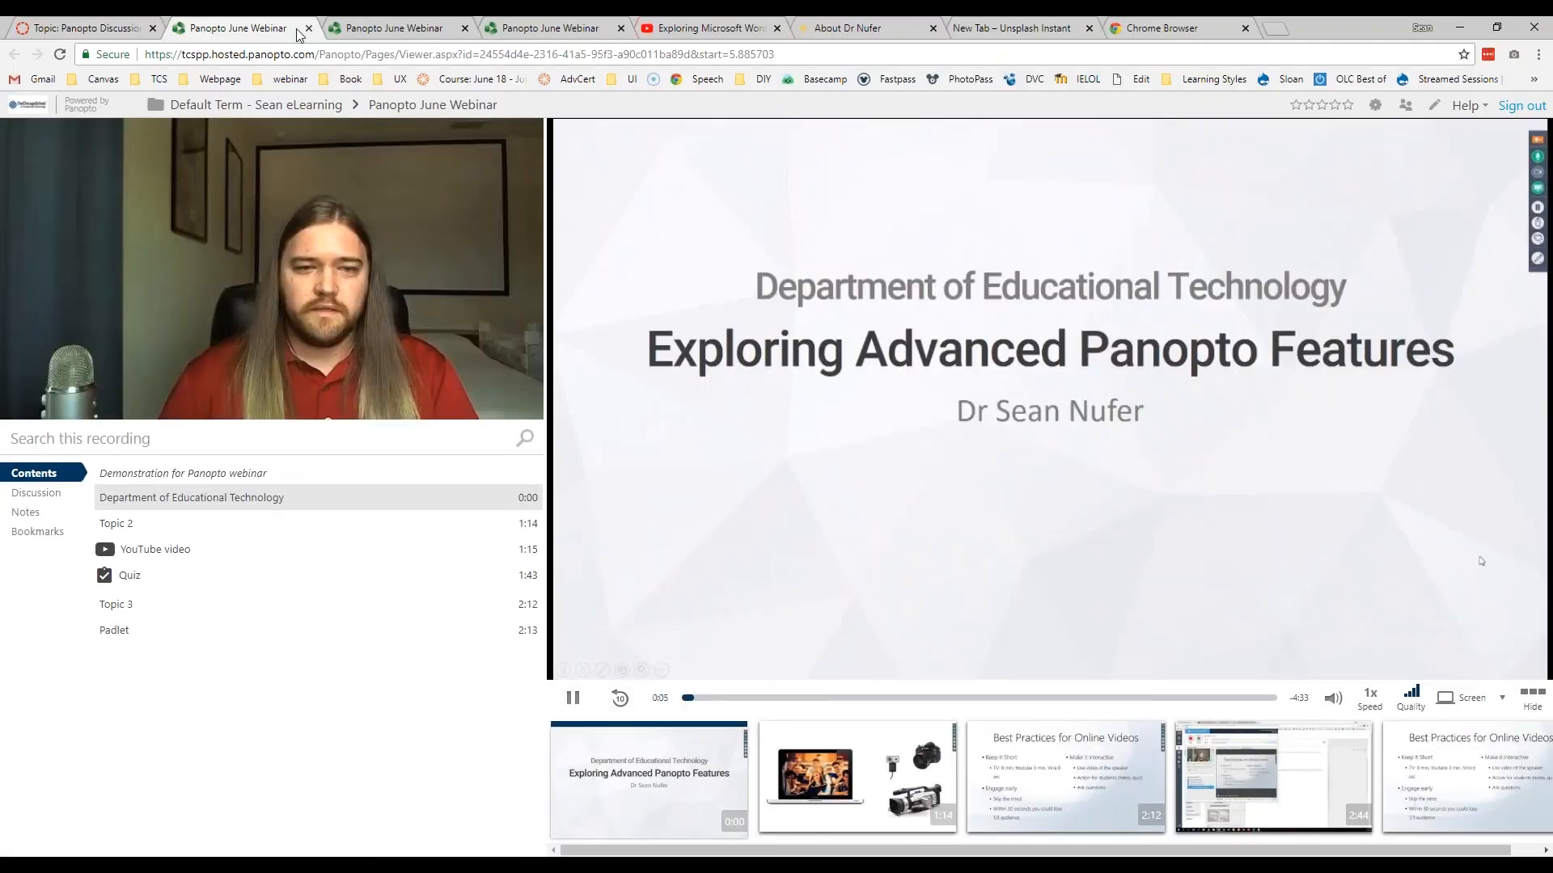
click(308, 29)
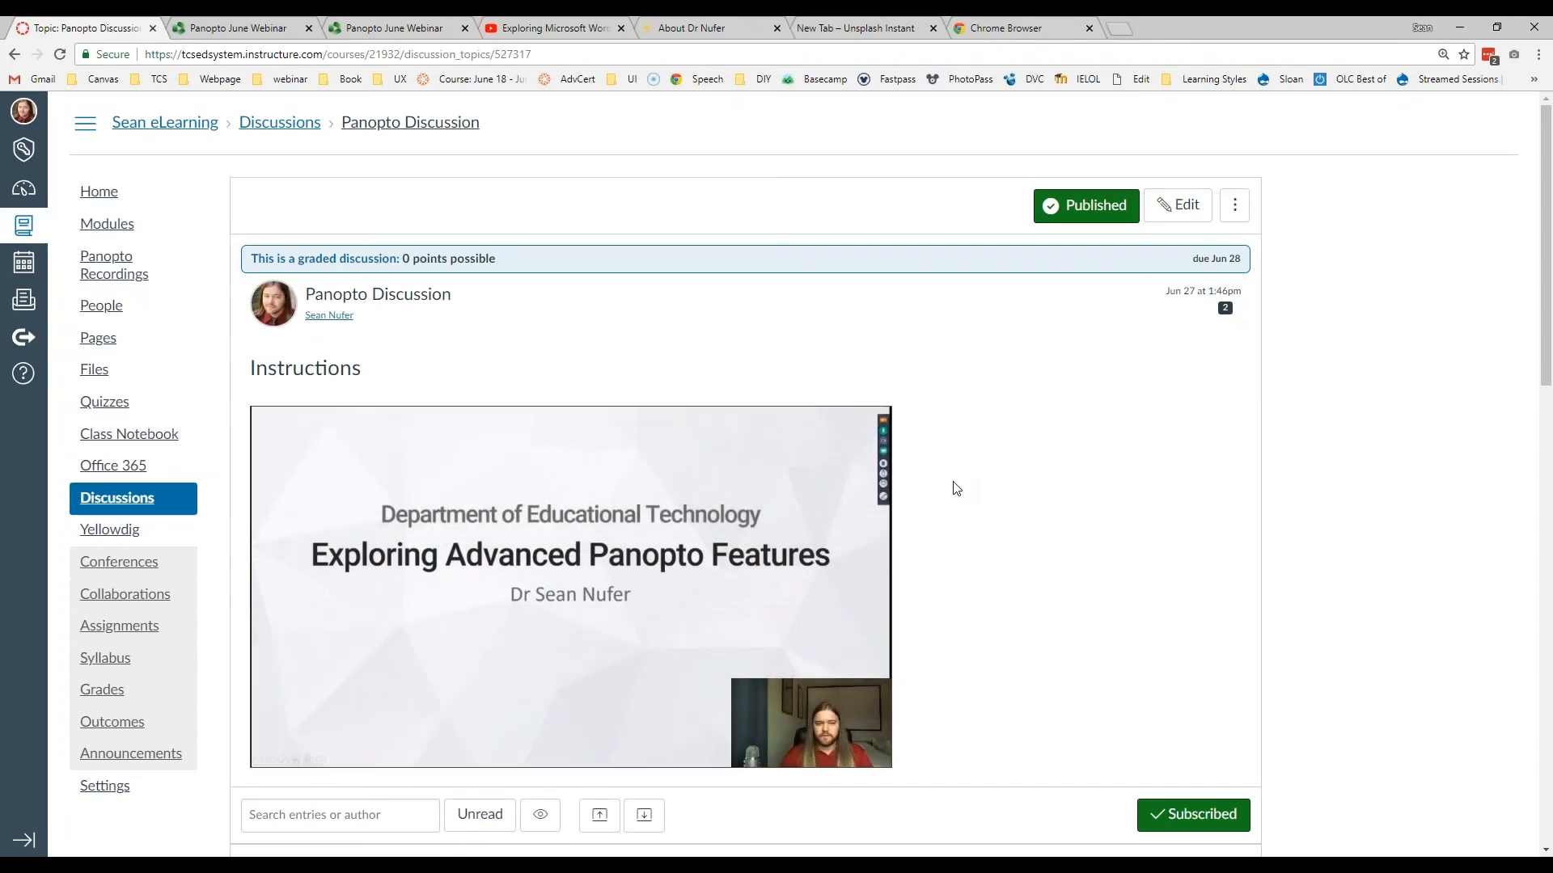
Step: Review the discussion thread, open the embedded Instructions video in the Panopto viewer again, and pause playback there
scroll(921, 494, down, 5)
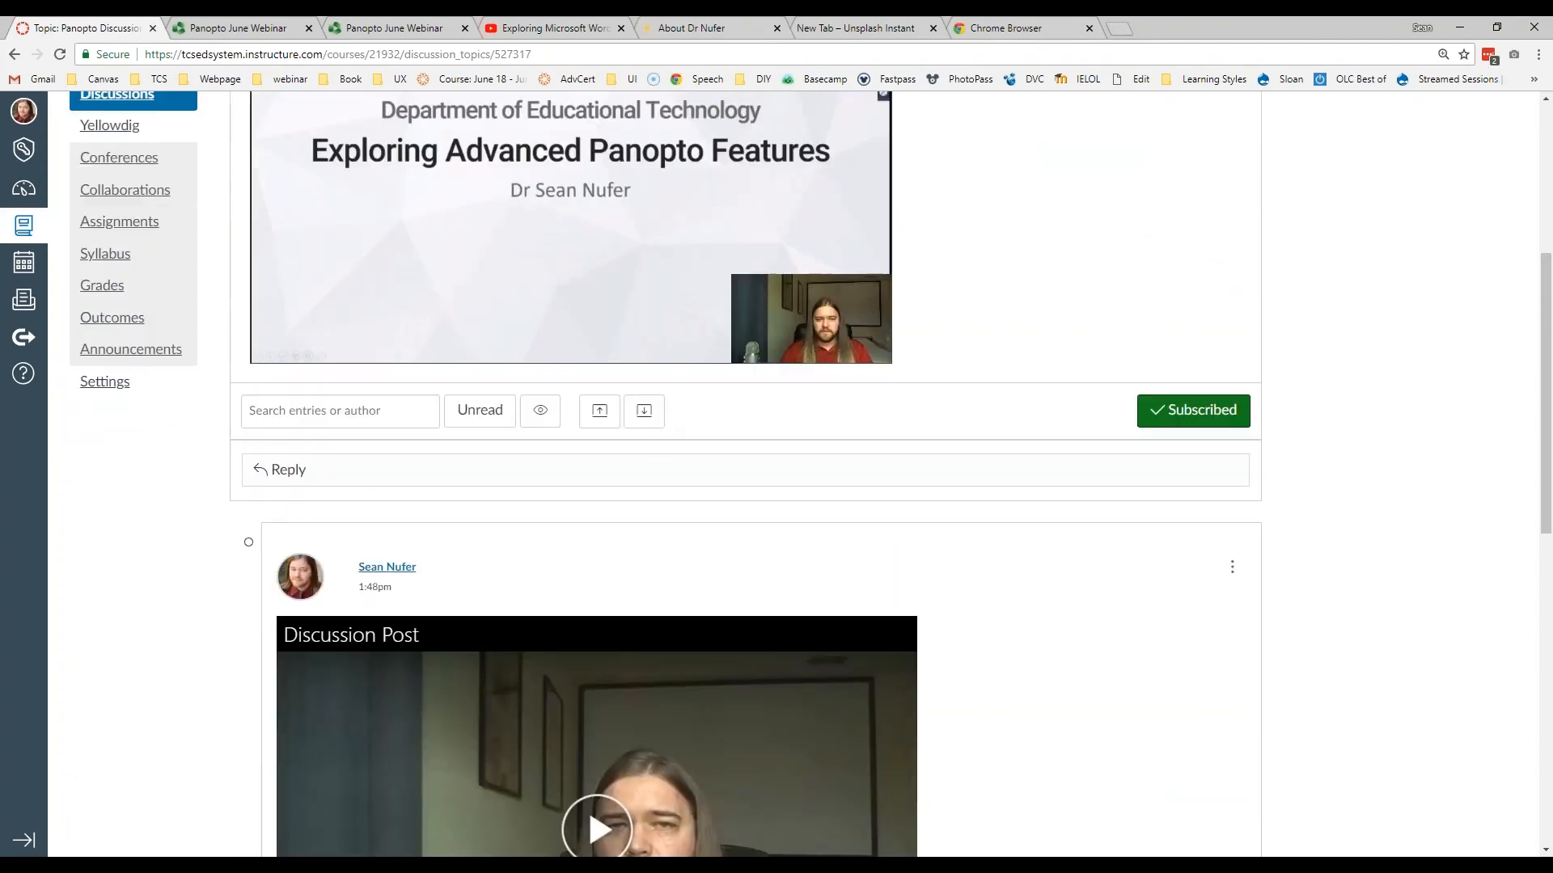
scroll(474, 285, up, 4)
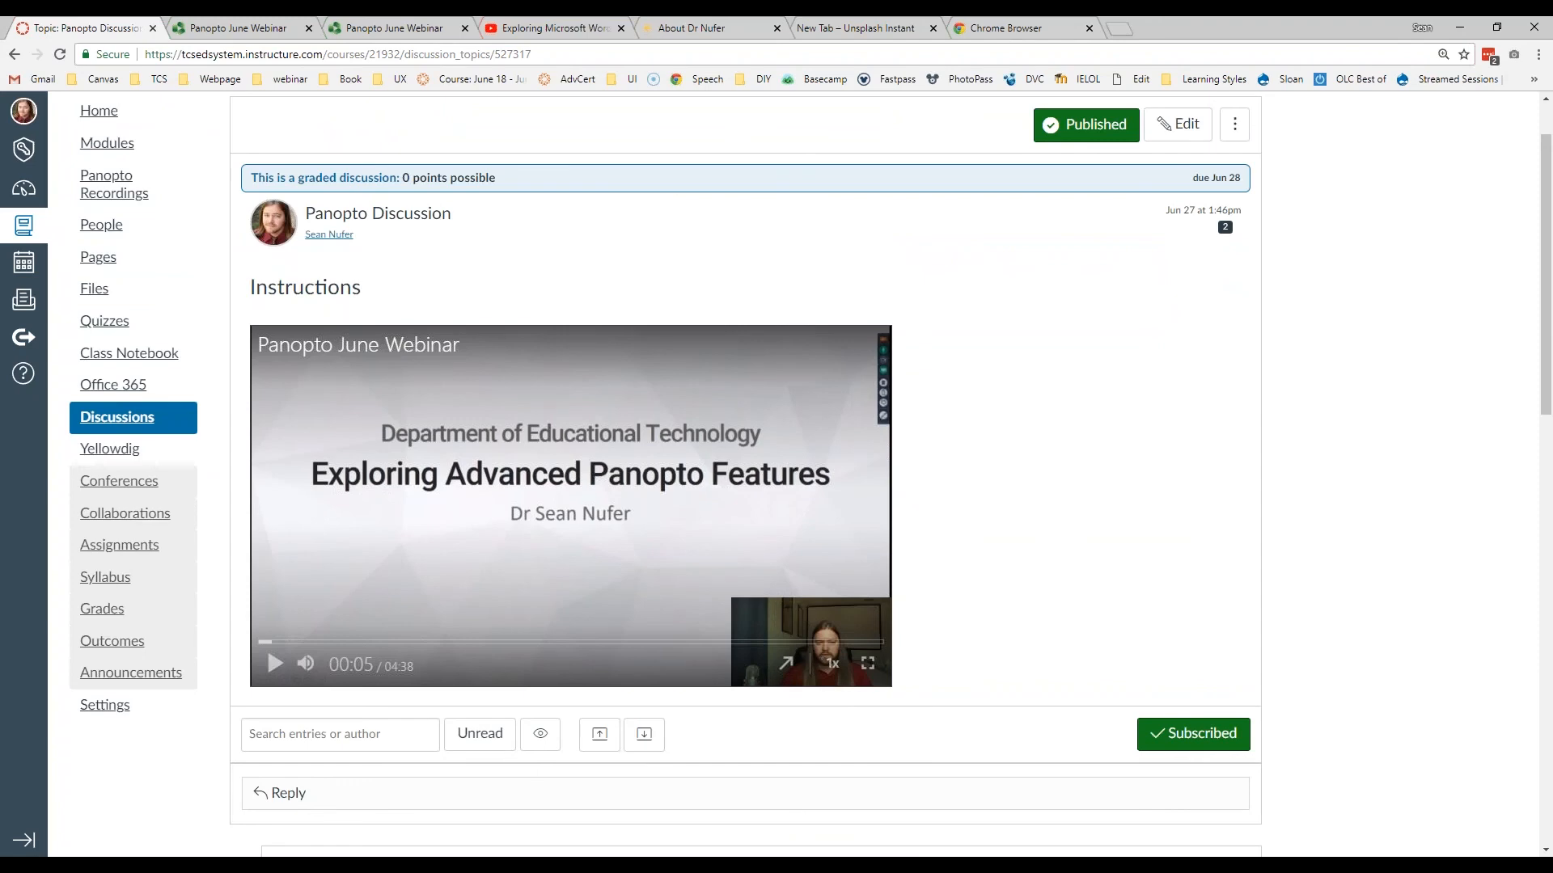
click(786, 663)
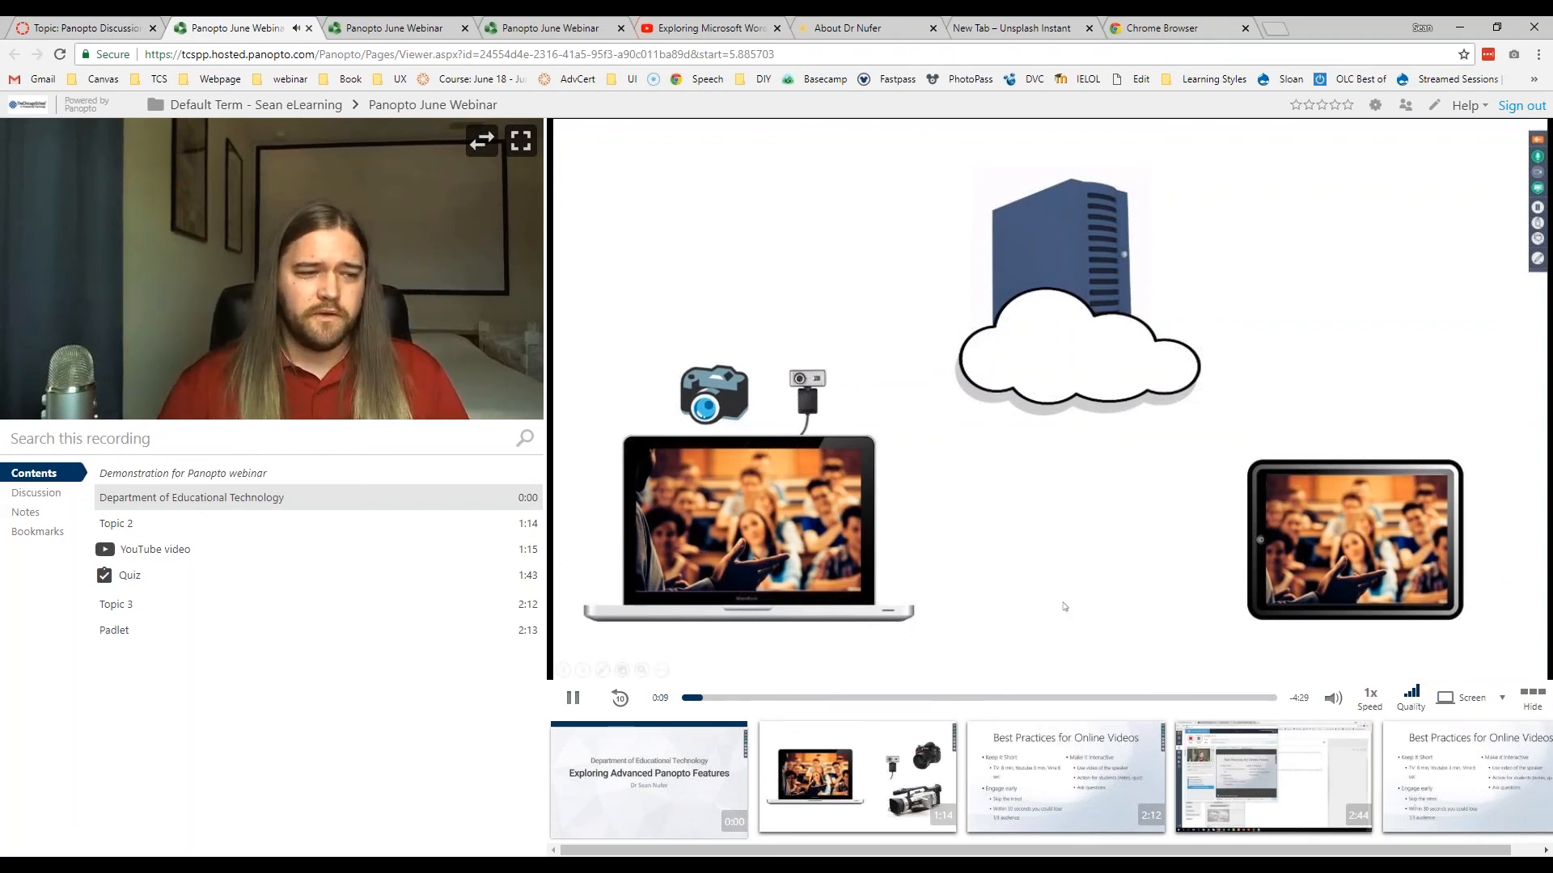
click(573, 697)
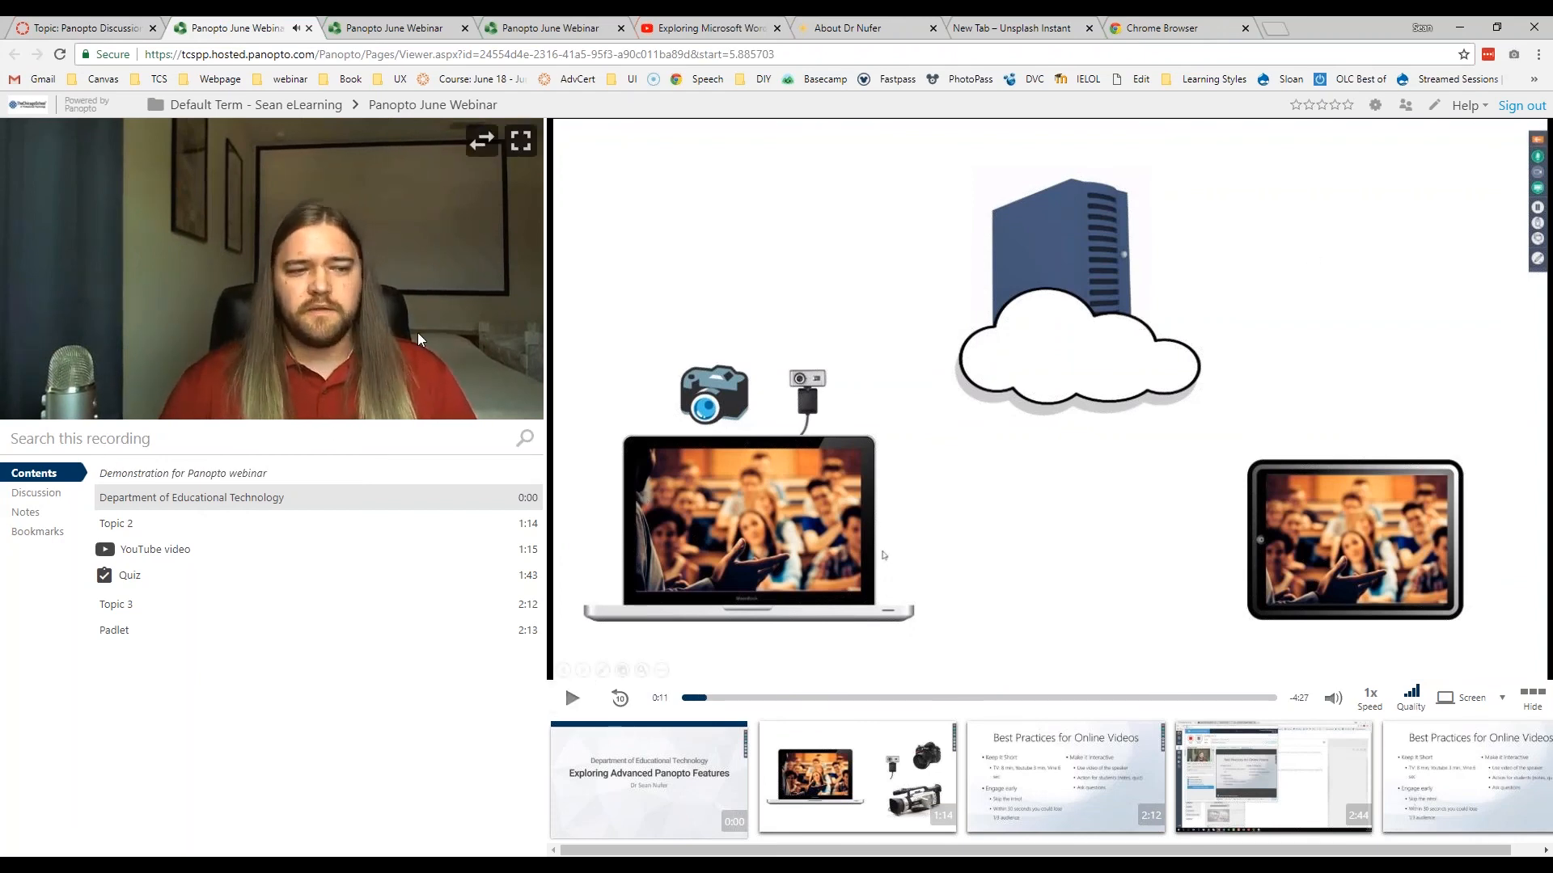
Step: Close the two duplicate Panopto June Webinar viewers, keeping a single viewer open
click(436, 30)
key(ctrl+w)
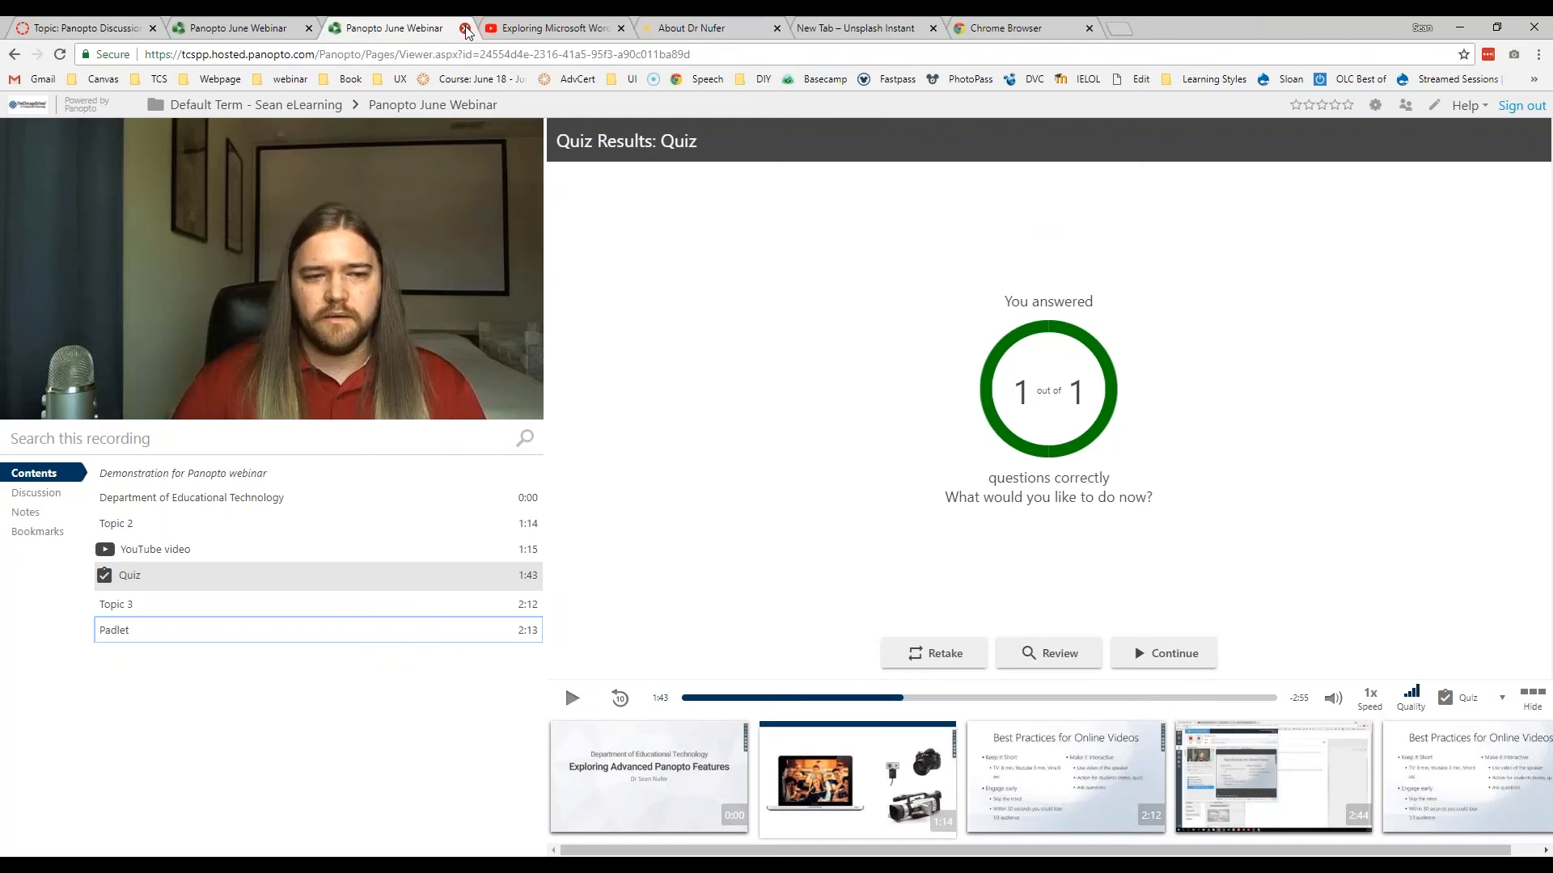
click(466, 29)
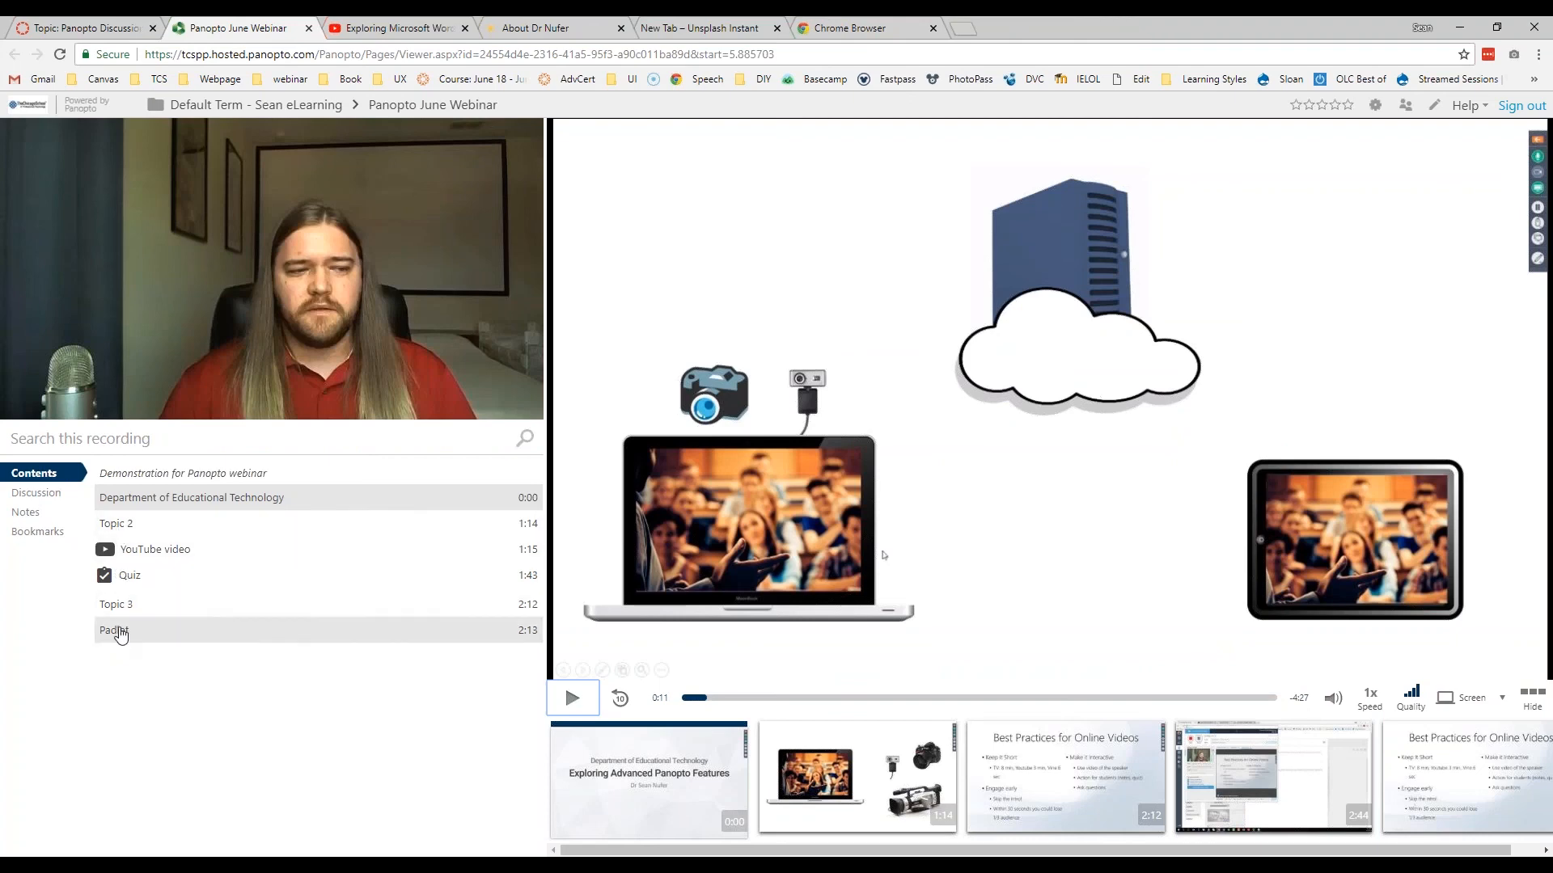
Step: Continue past the quiz results to the Padlet section and browse the board's columns, hiding and restoring the slide thumbnails
click(119, 610)
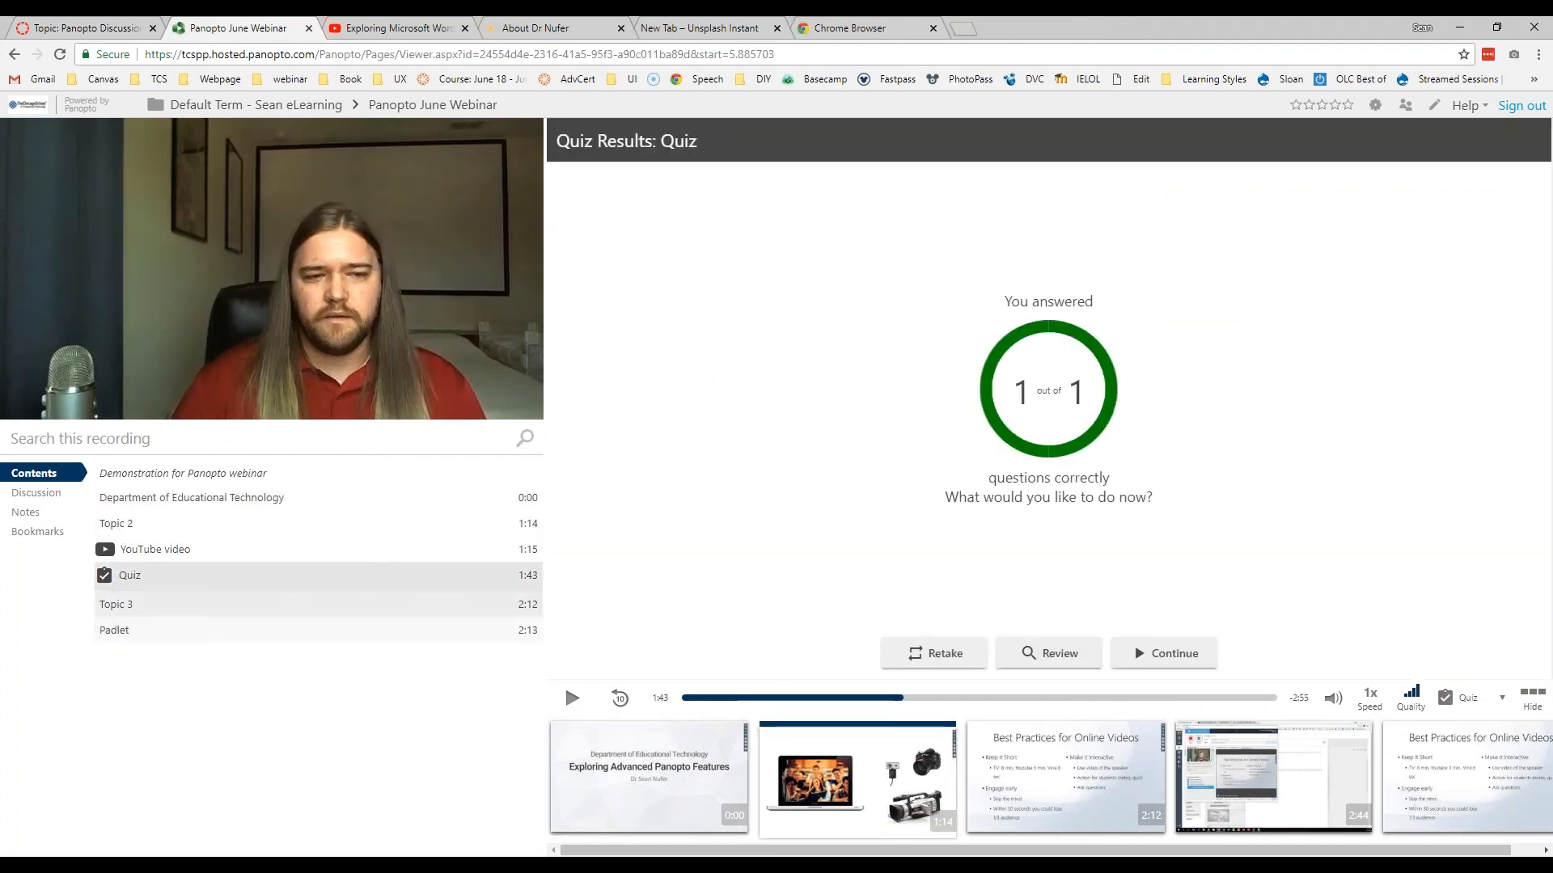
click(1174, 654)
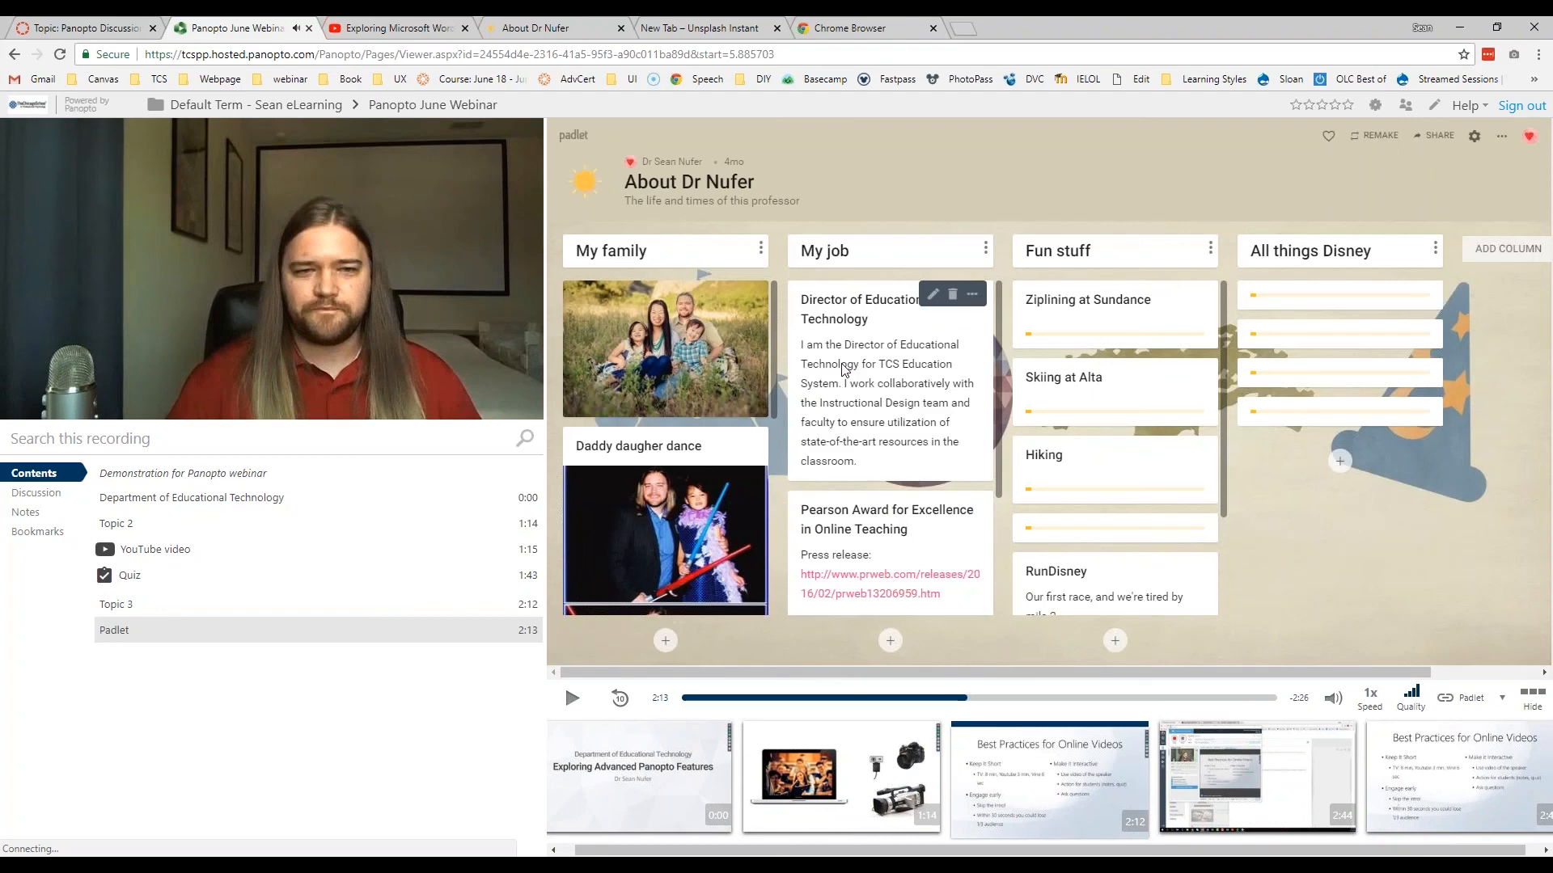
click(1532, 697)
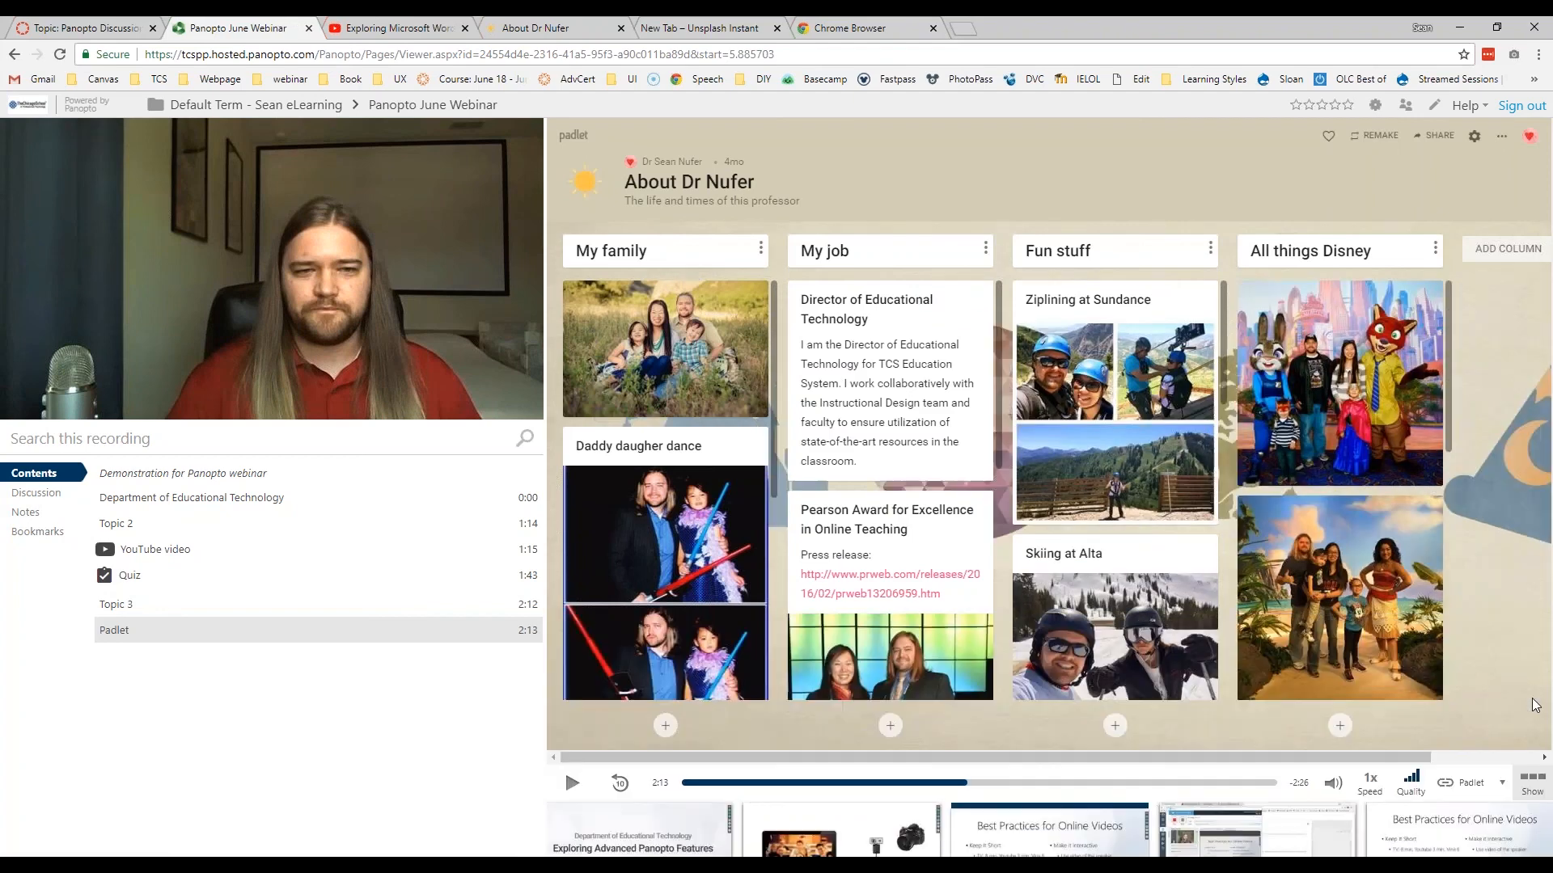
click(1532, 782)
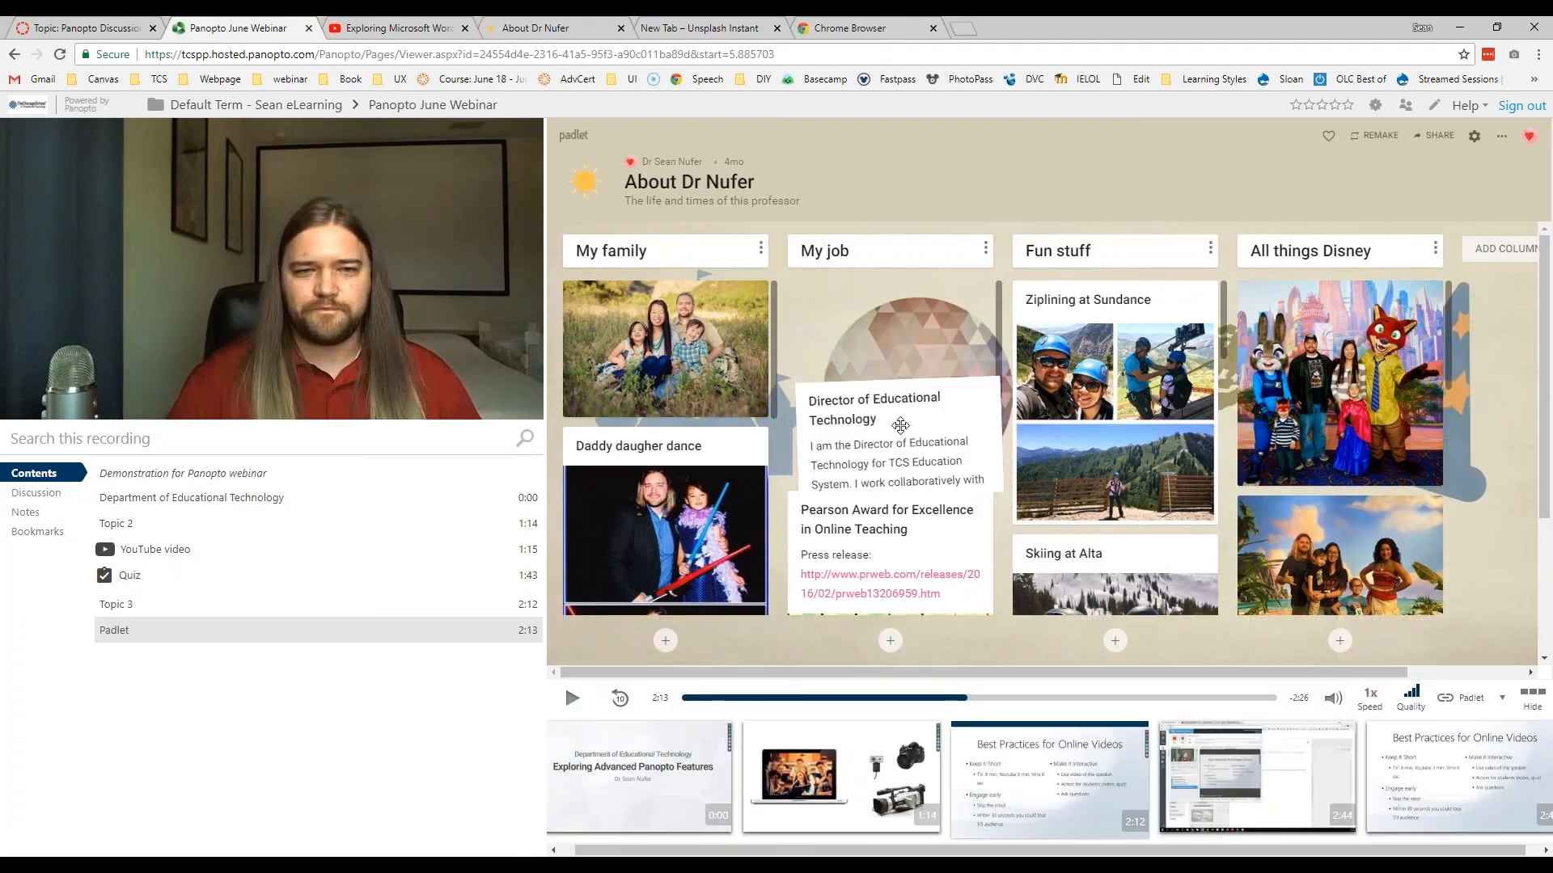
scroll(1003, 360, down, 6)
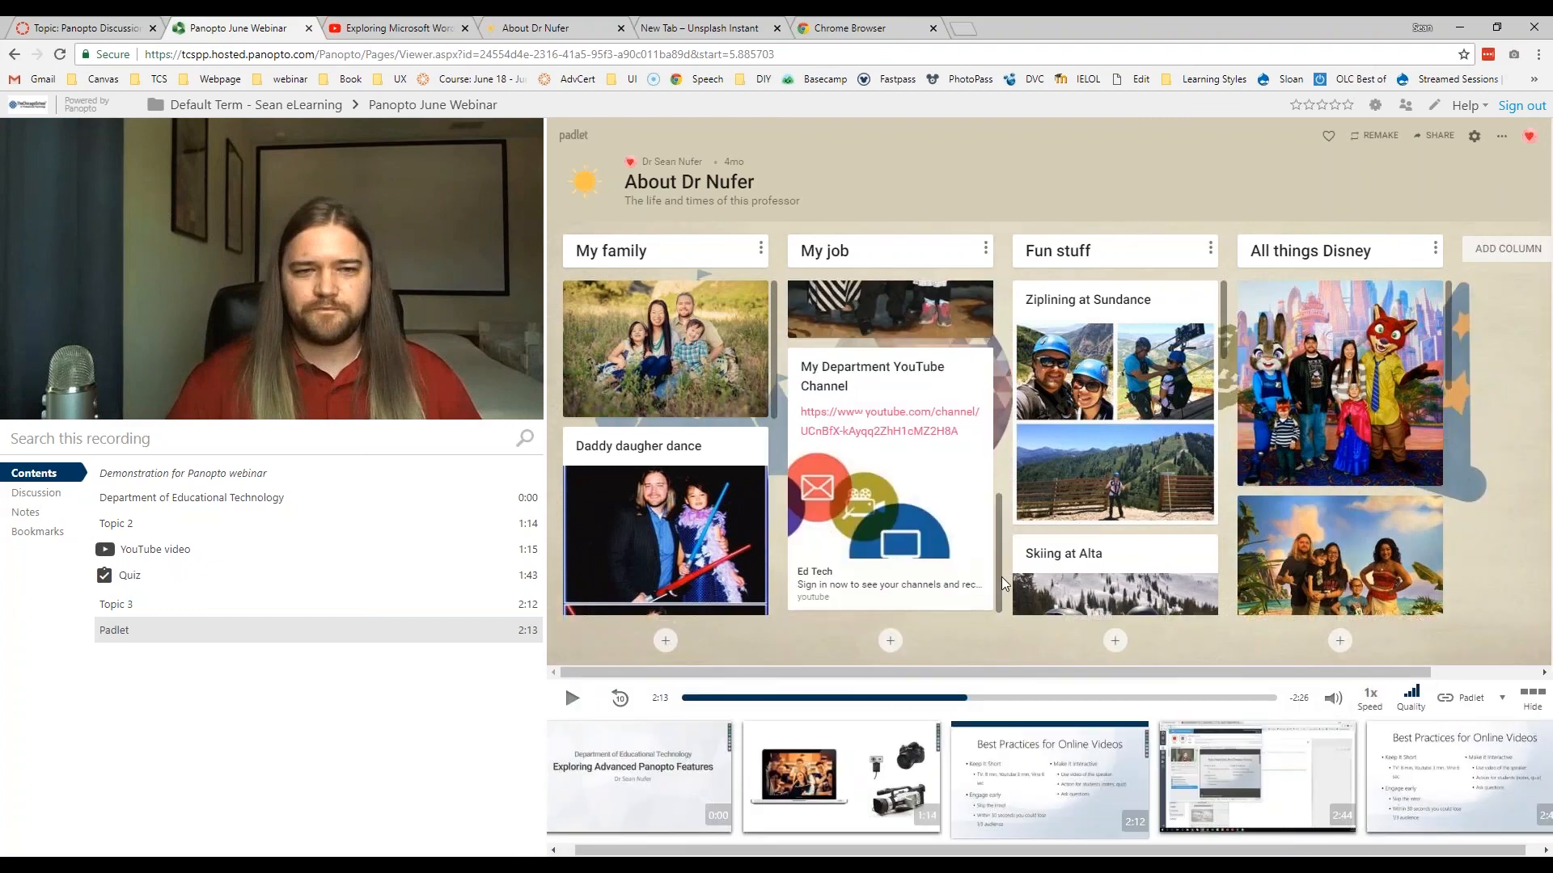
scroll(1227, 329, down, 5)
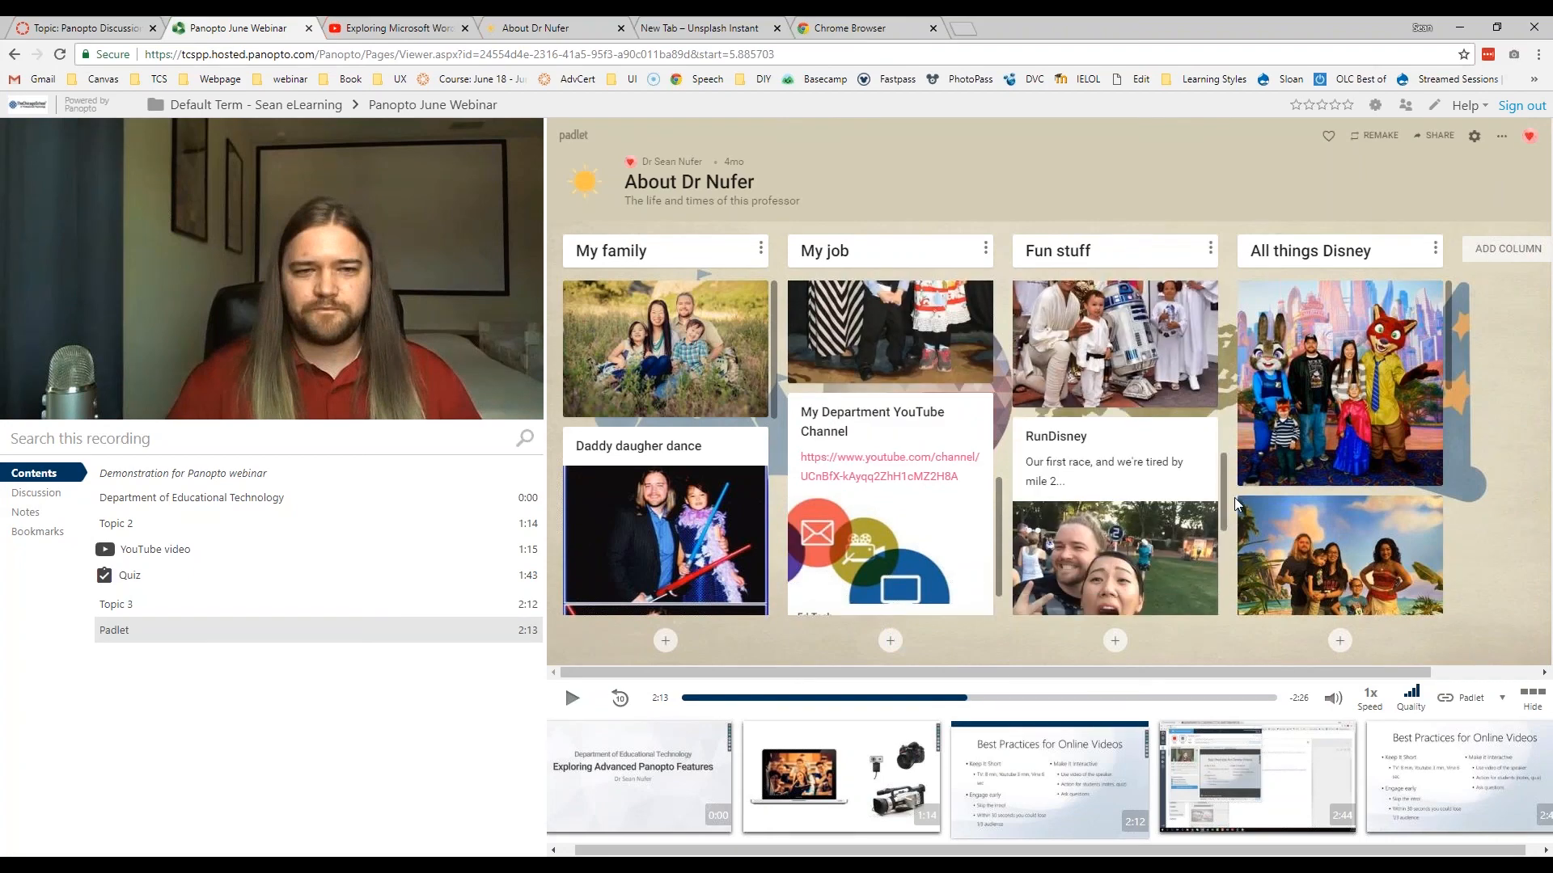
Step: Go to the recording's YouTube video section, play the embedded video, and pause the recording at 1:17
click(151, 552)
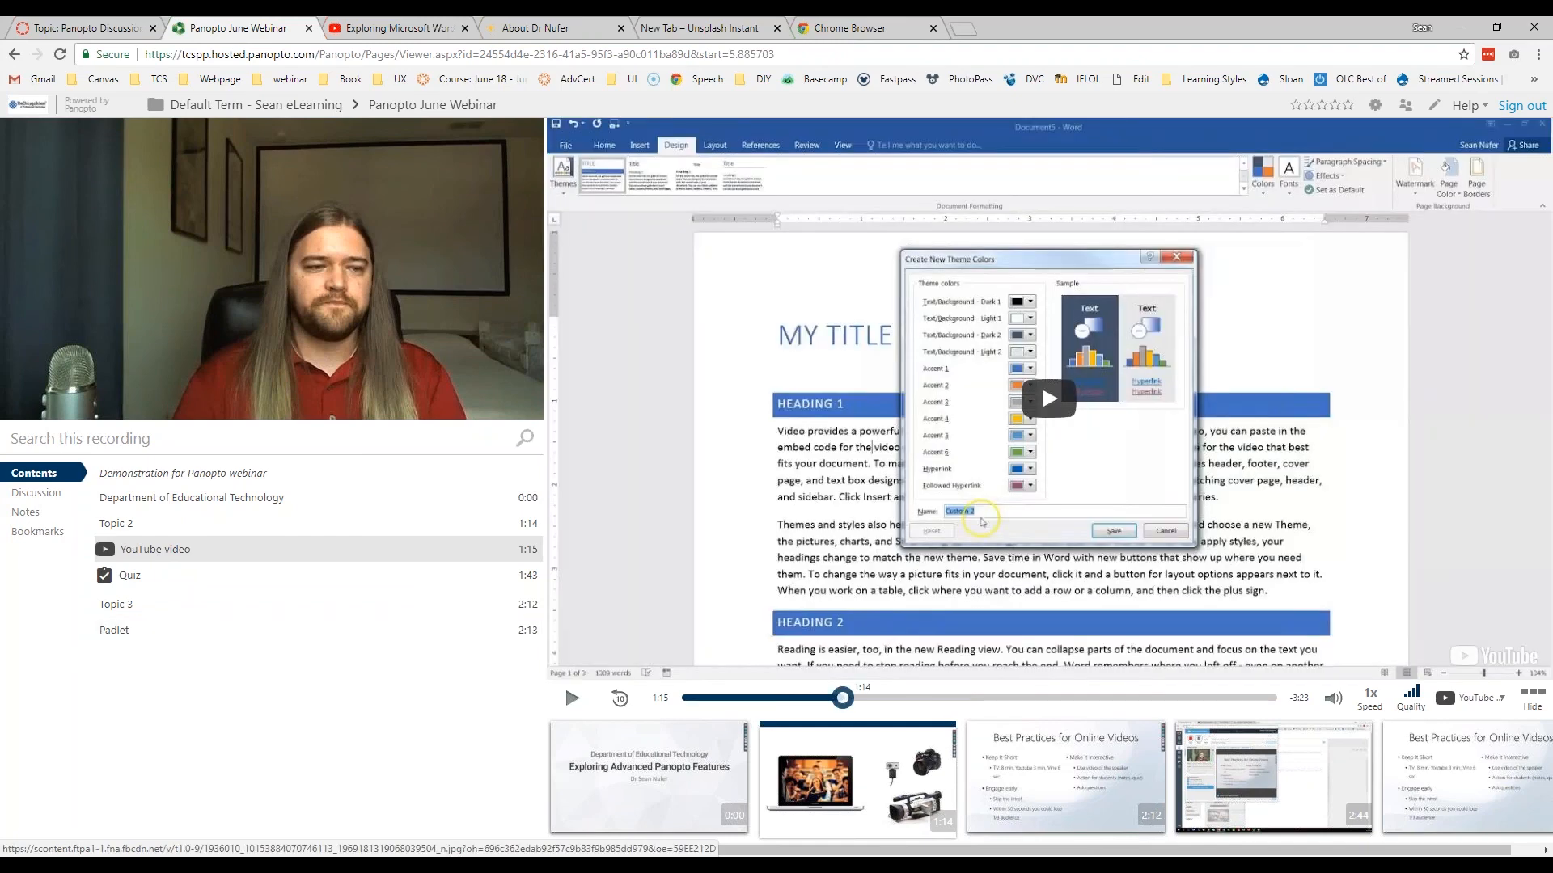
click(834, 699)
click(572, 697)
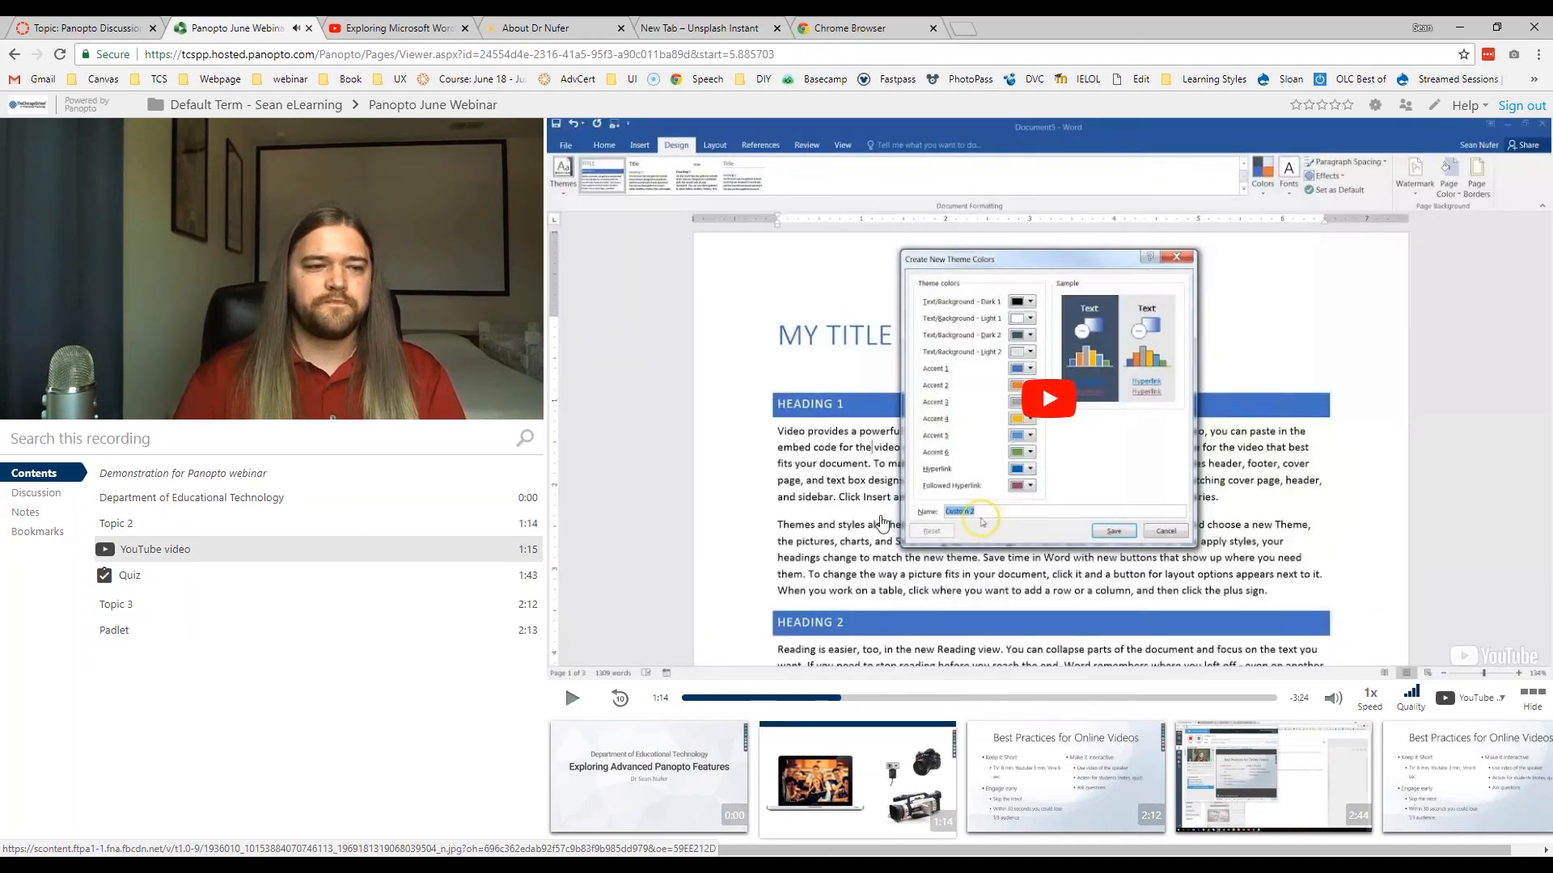
click(1049, 402)
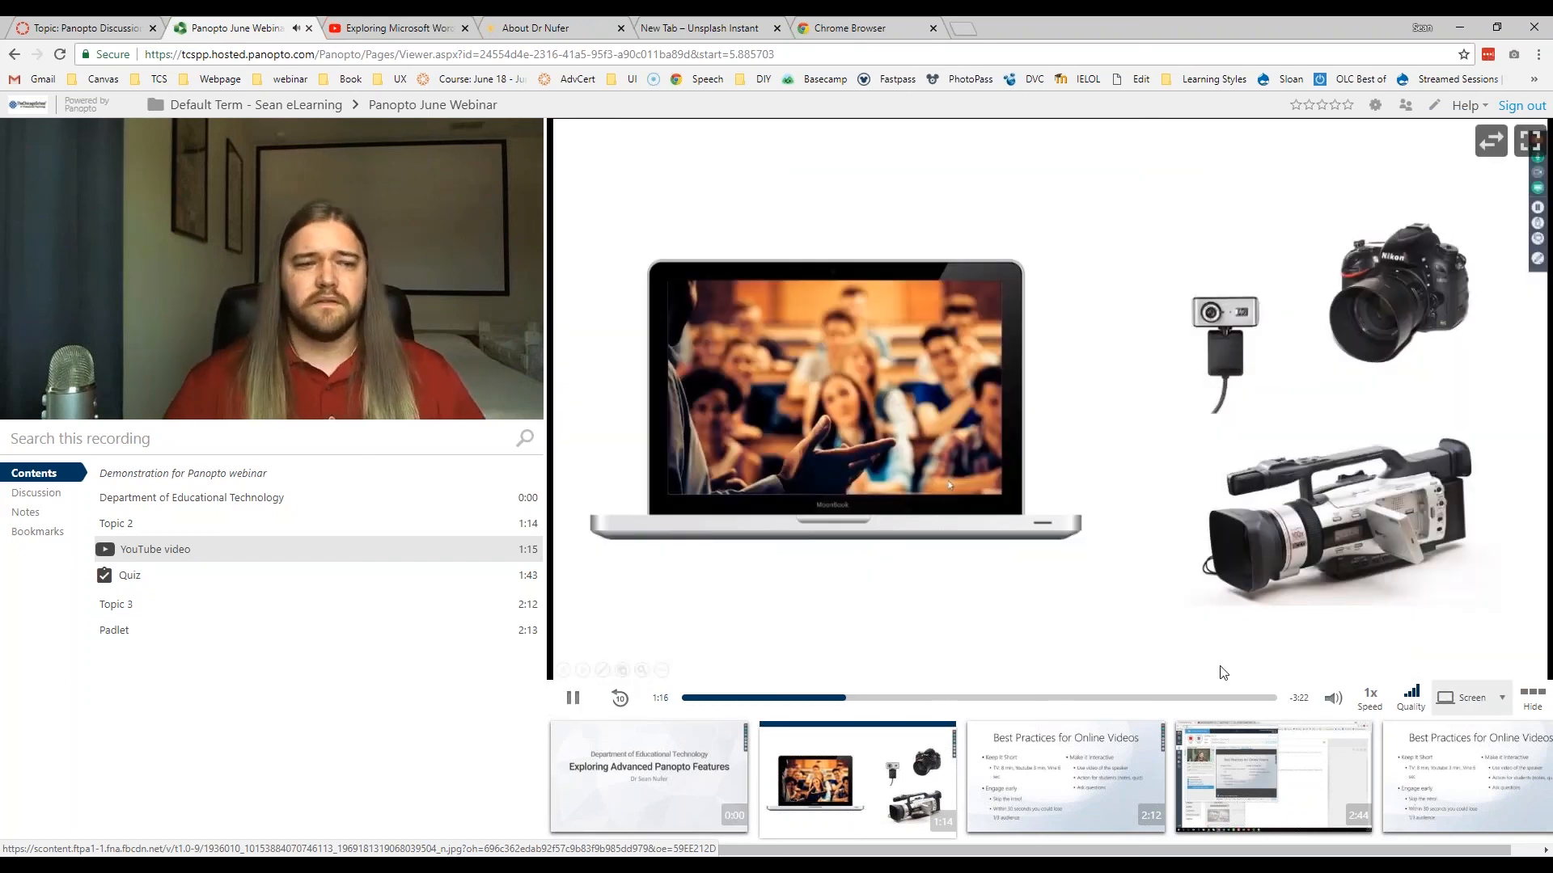
click(572, 698)
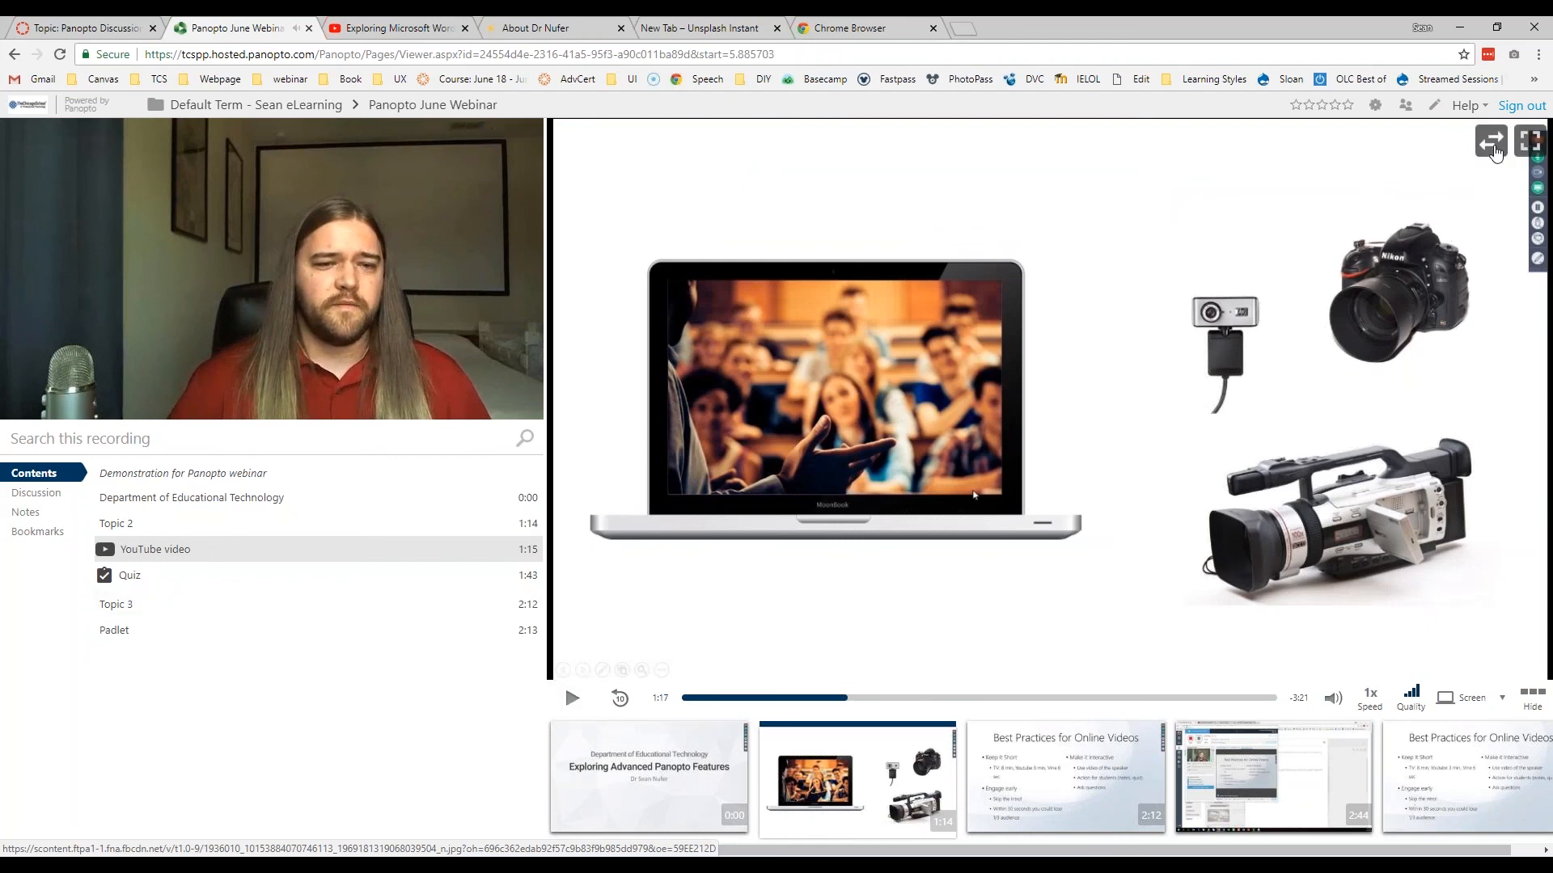
Step: Swap the webcam and screen views, jump to 0:46 in the recording, and swap the views back
click(1492, 144)
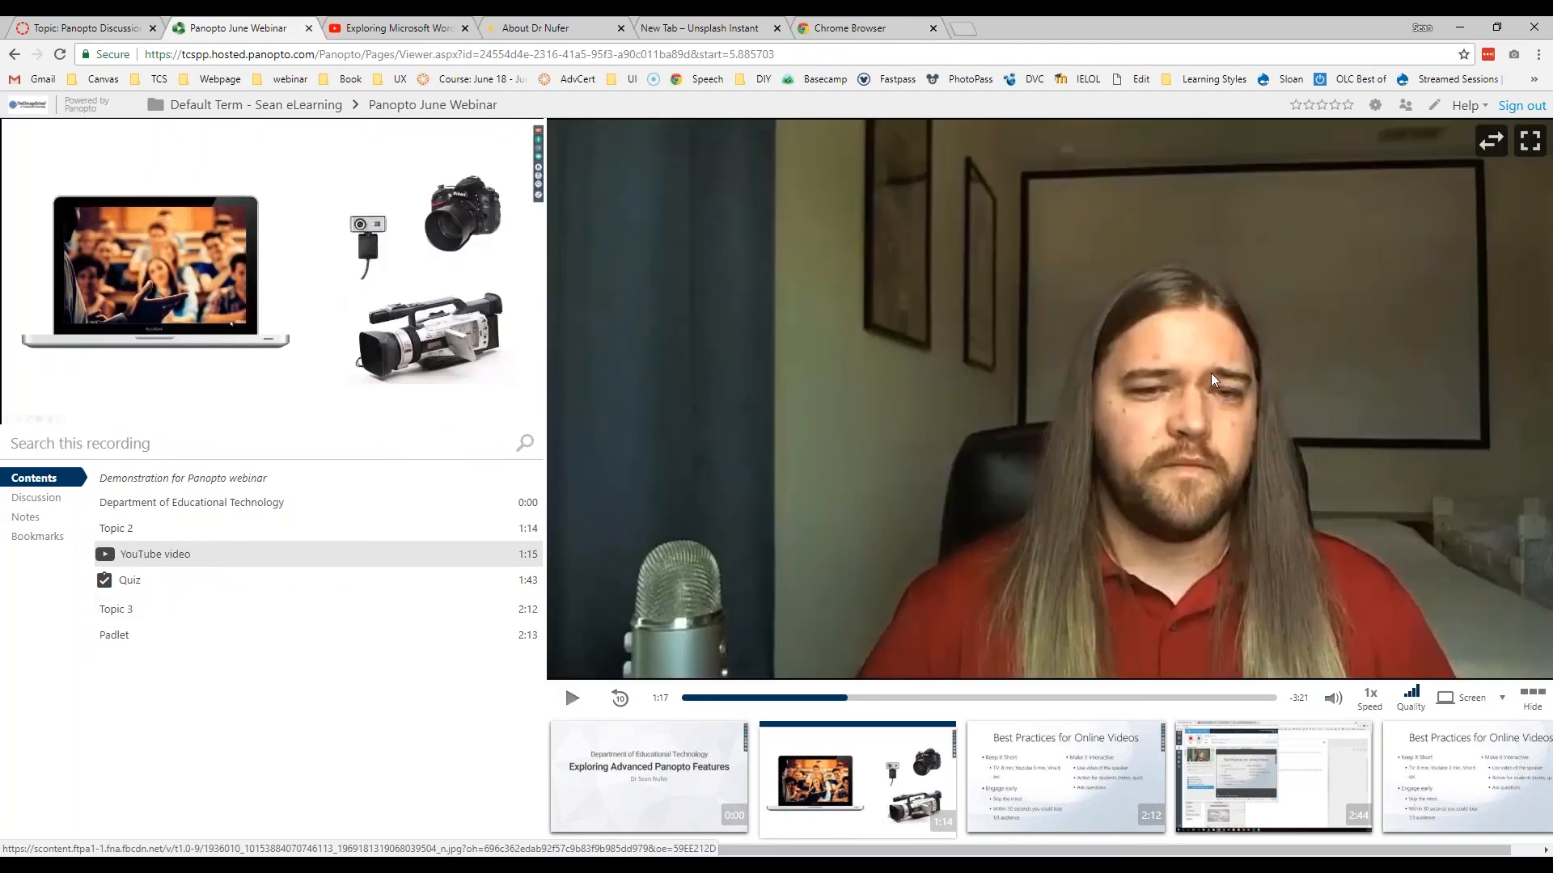
click(781, 699)
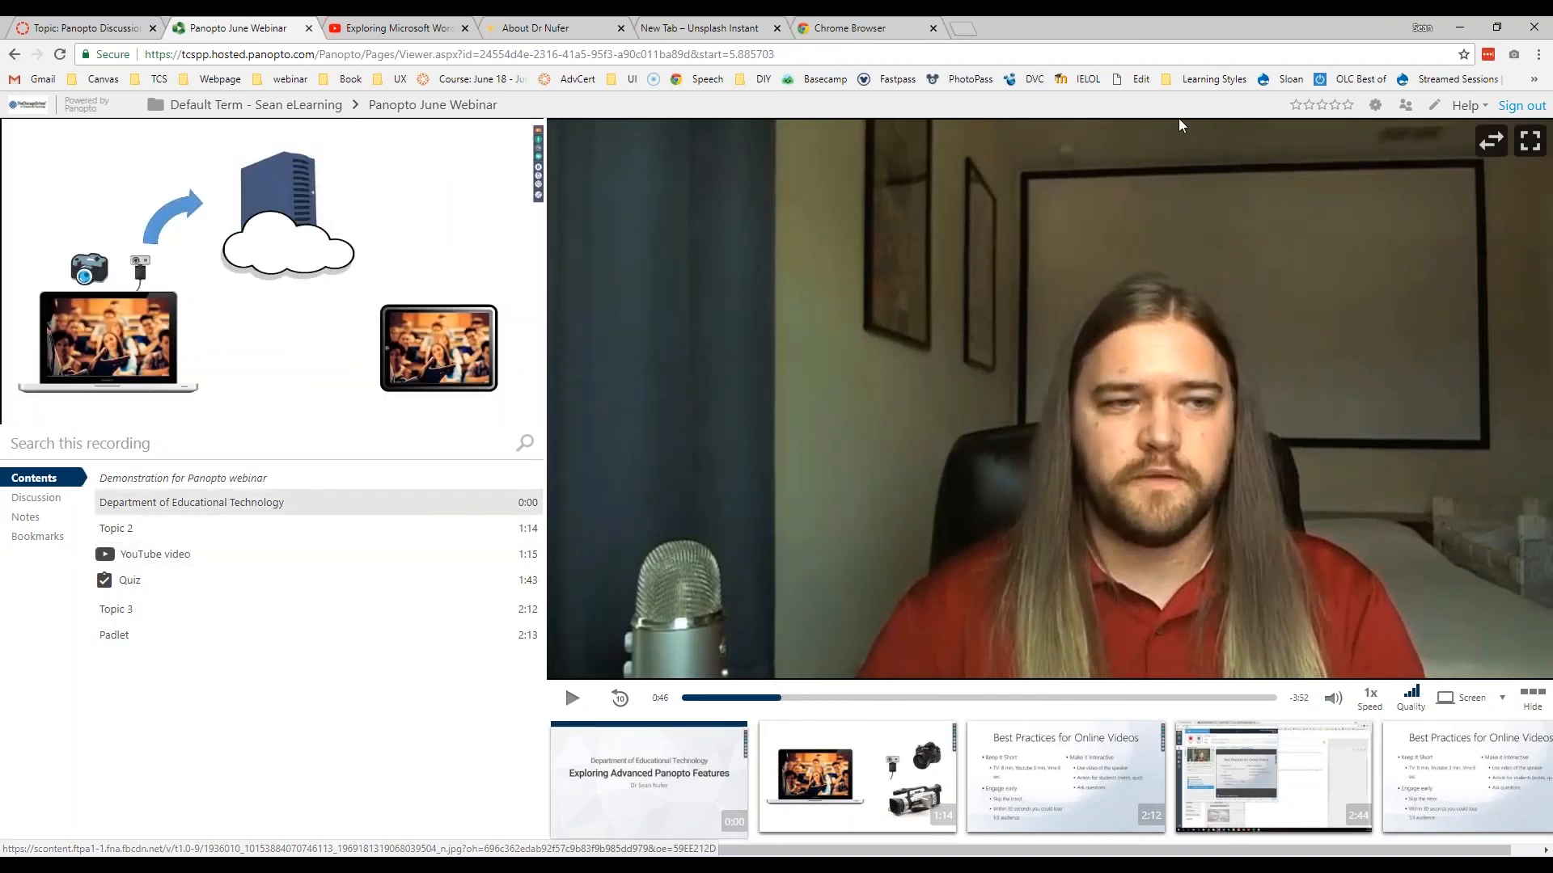
click(1492, 144)
Step: Cycle the main view through the Slides, both Screen streams, and the YouTube video
click(1465, 698)
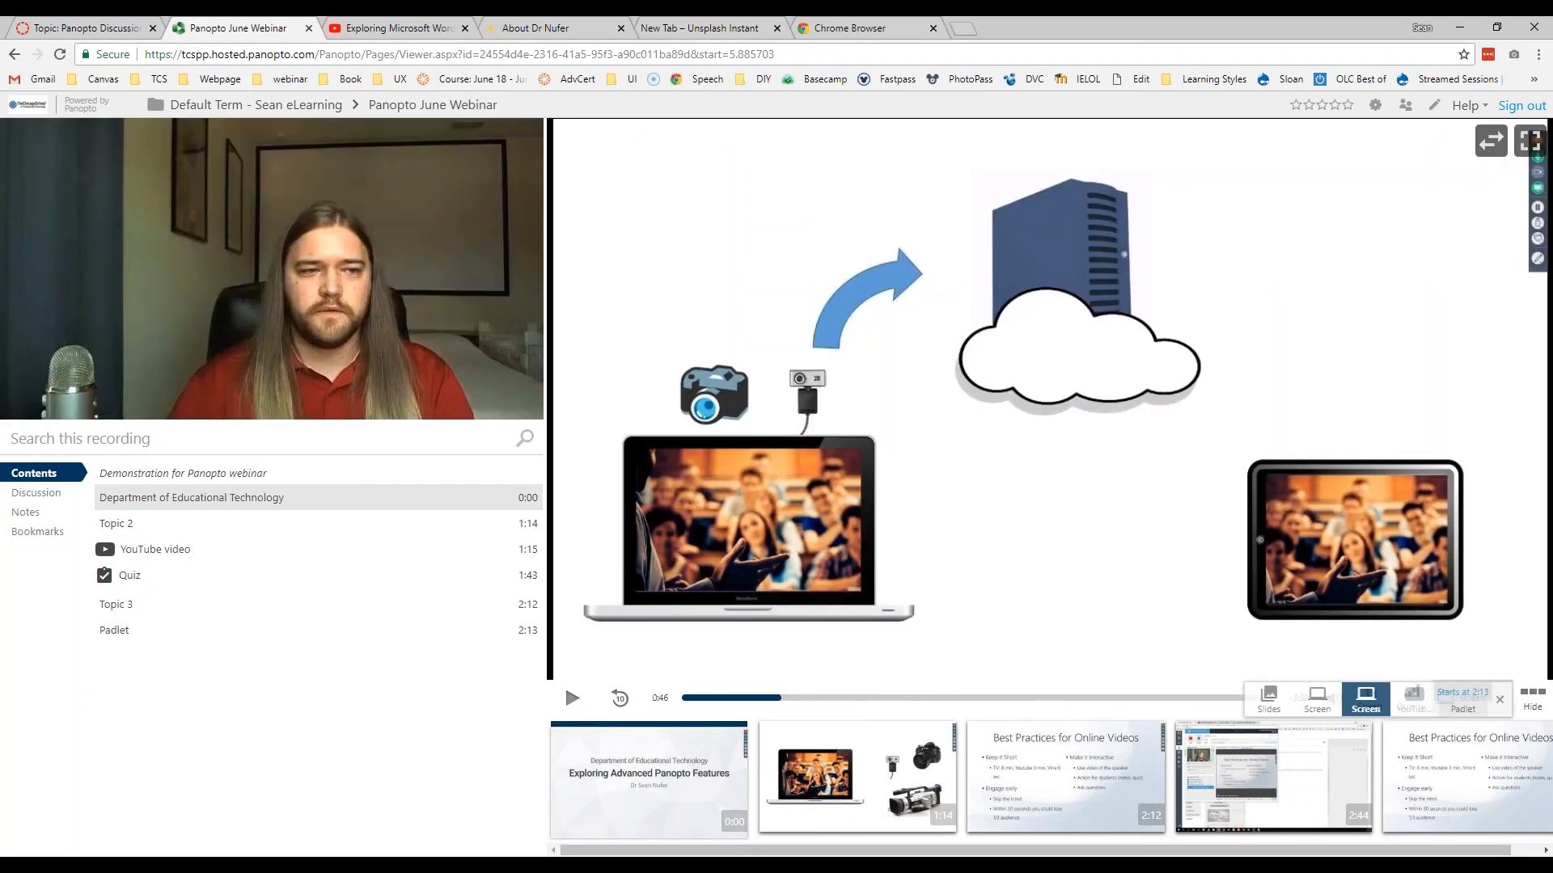
click(1268, 700)
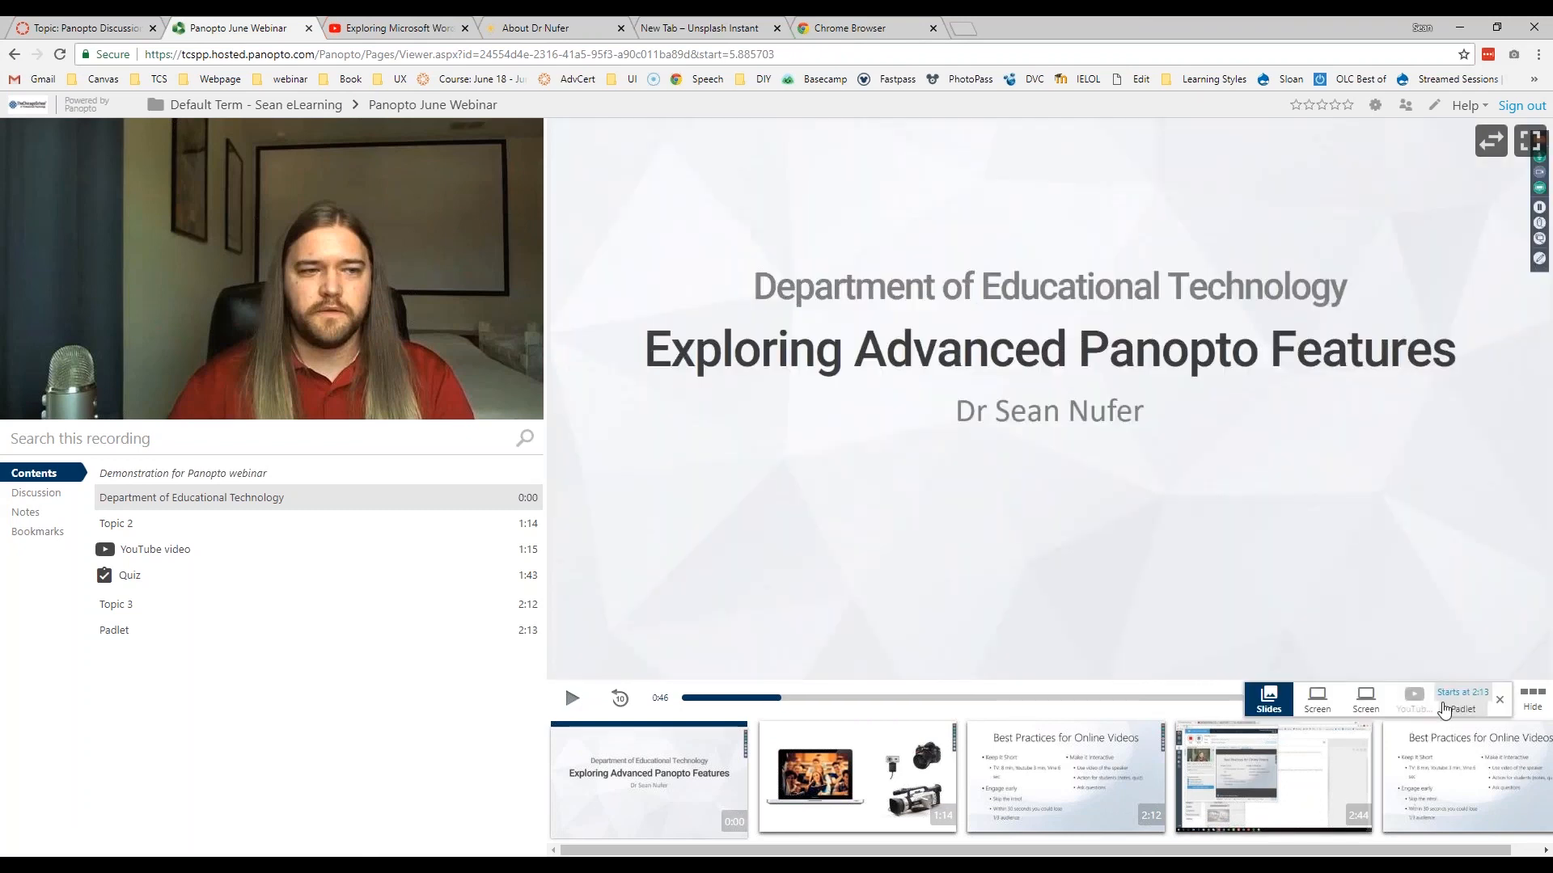
click(1315, 702)
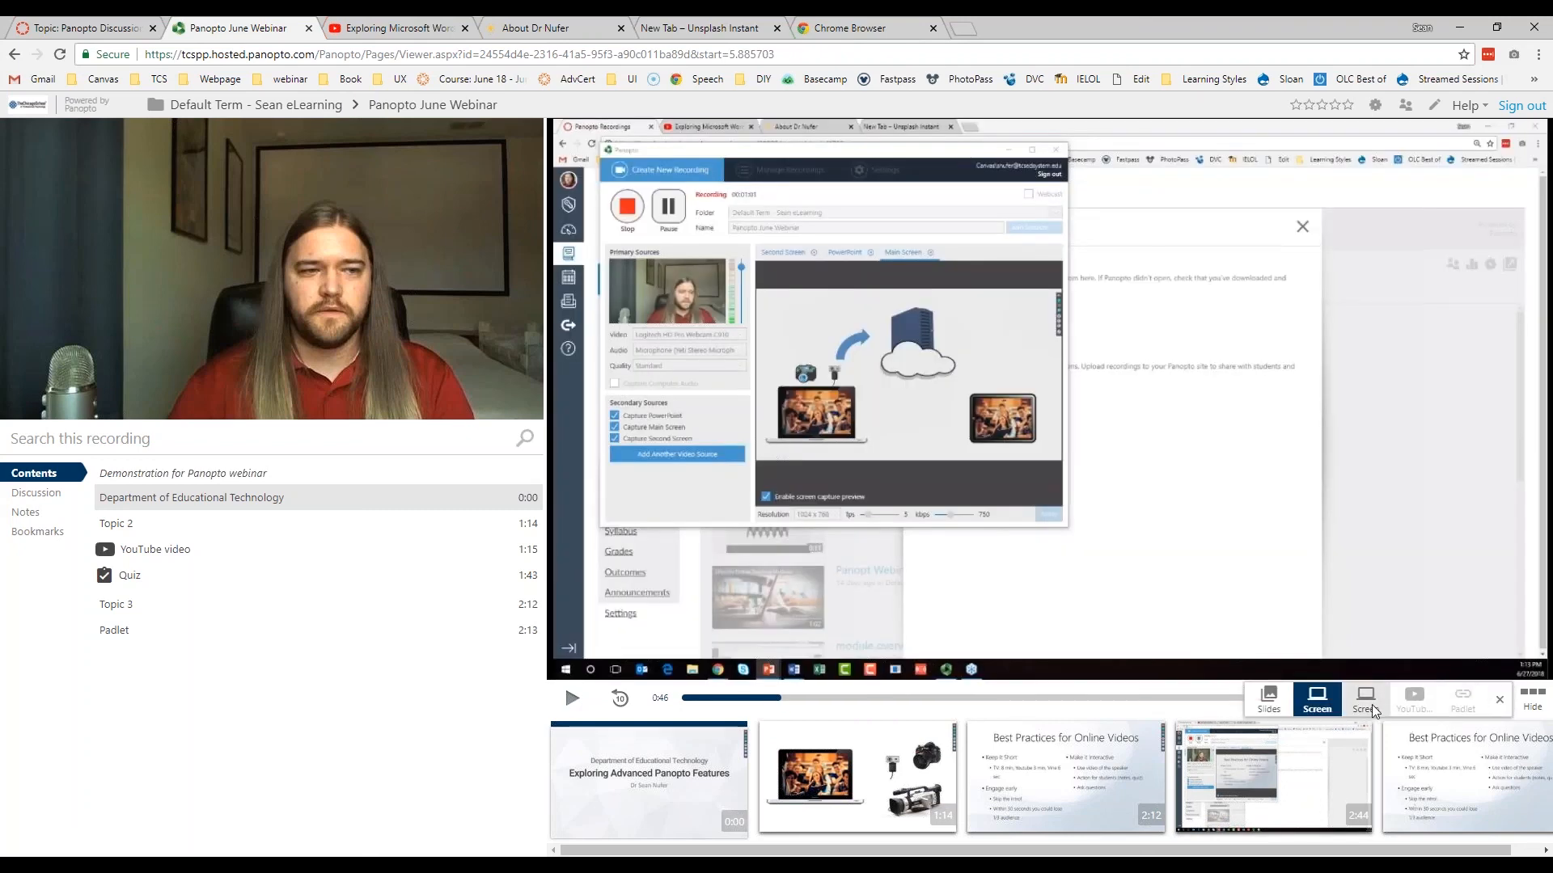
click(1373, 701)
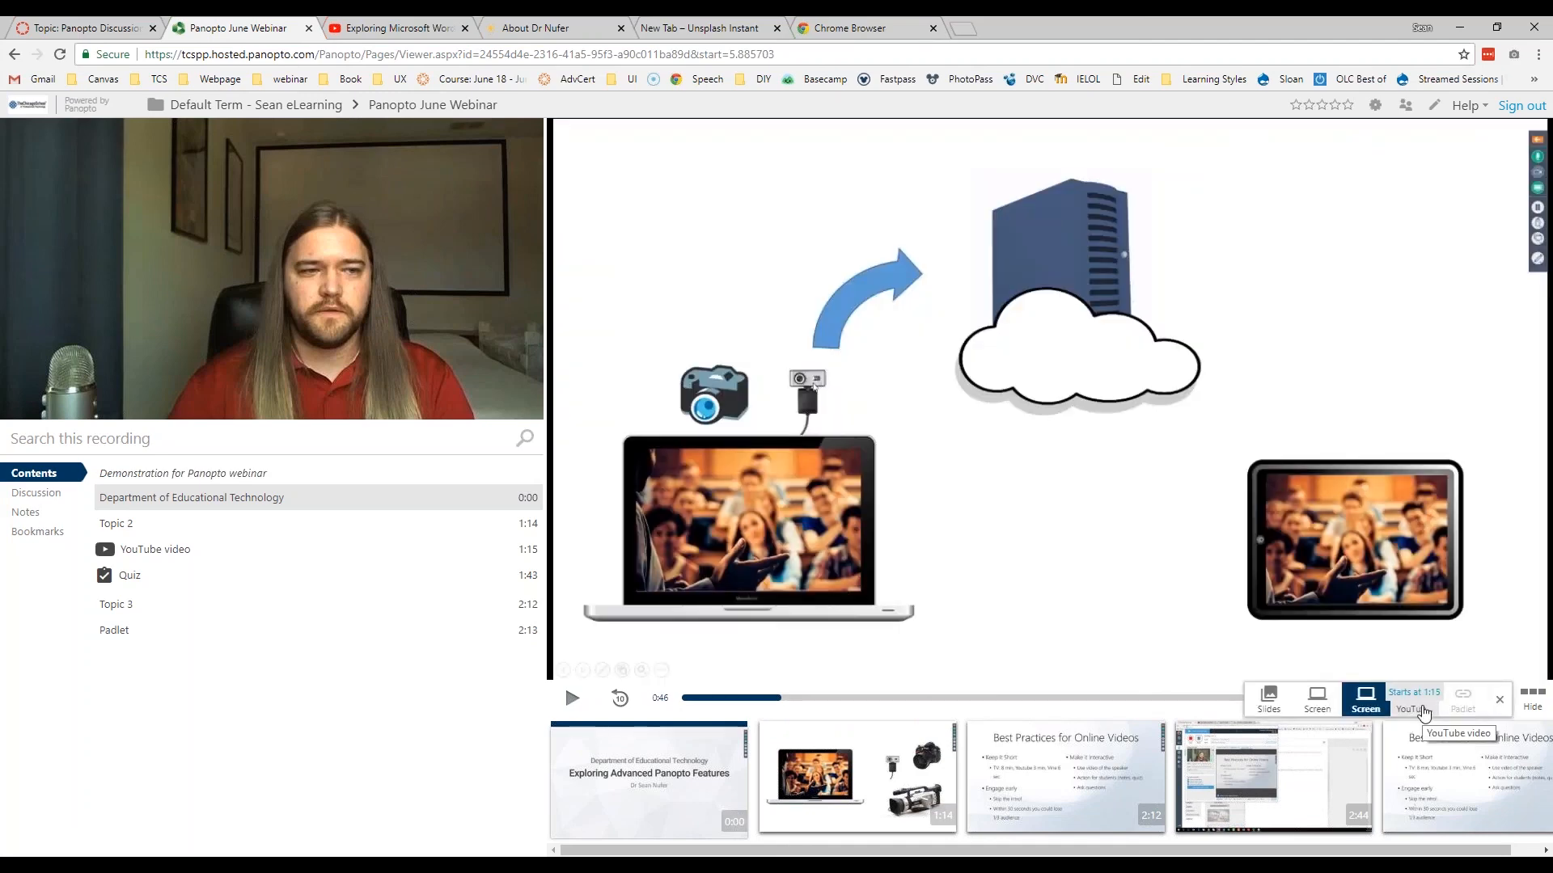
click(1425, 710)
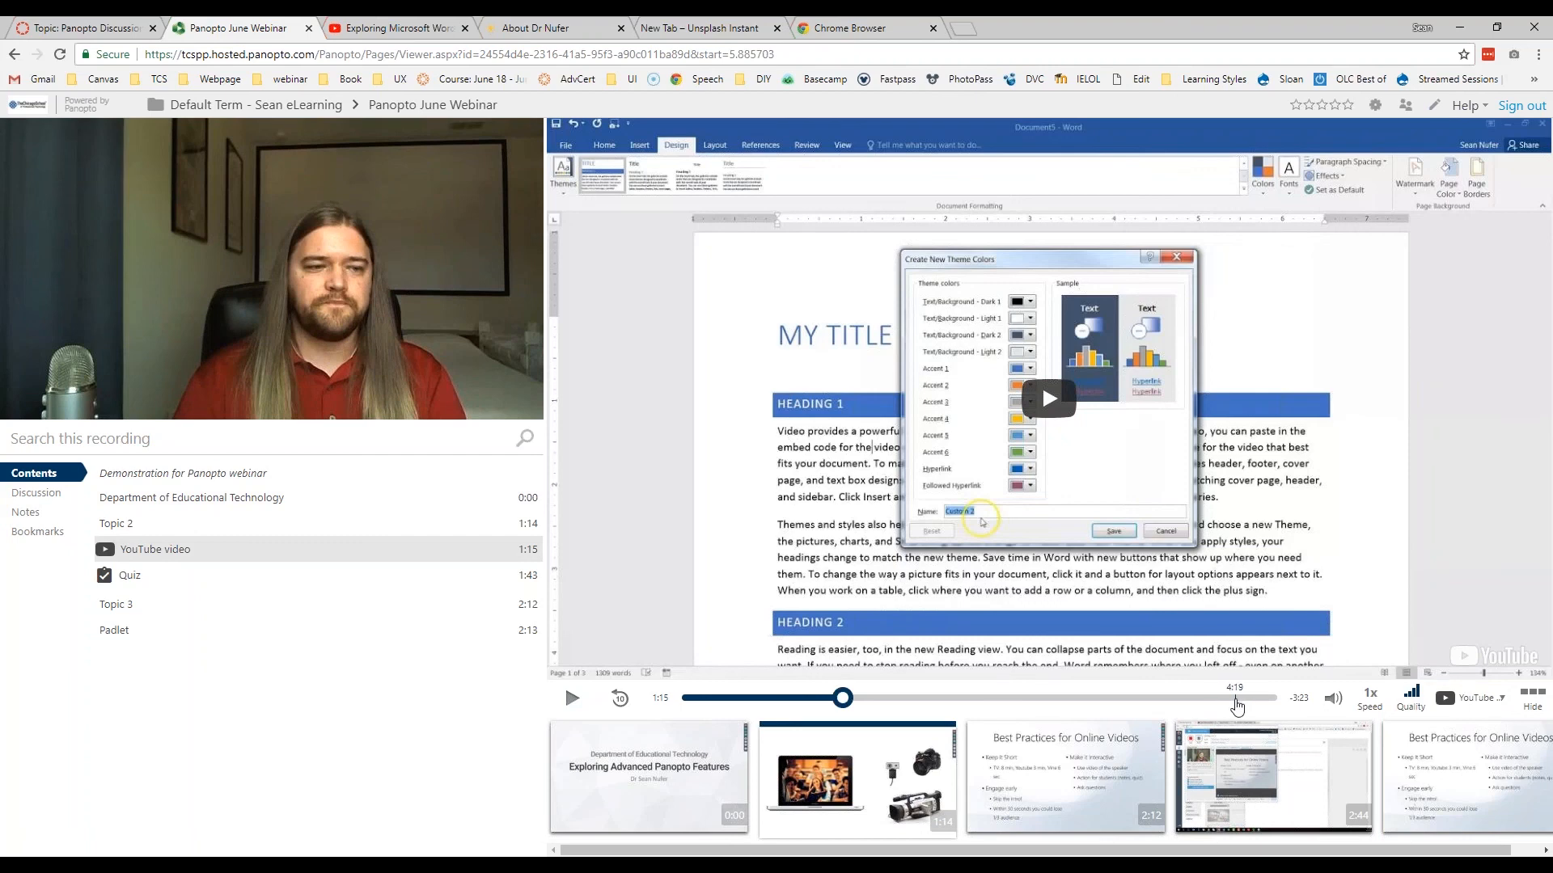
Step: Jump near the end of the recording to 4:22, play from there, and mute the audio
click(1254, 698)
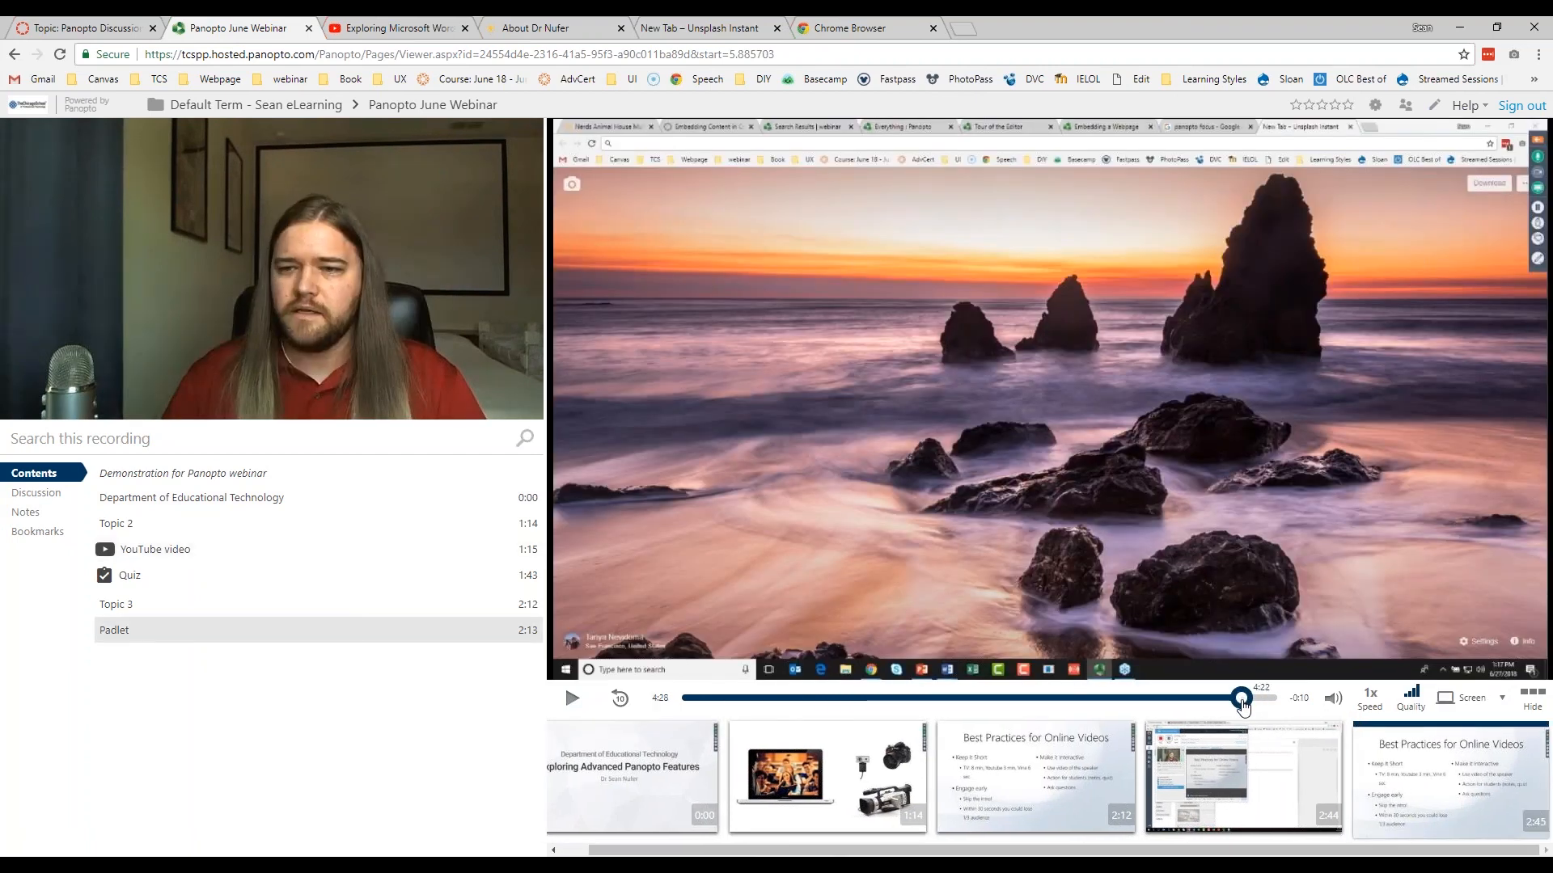
click(1243, 700)
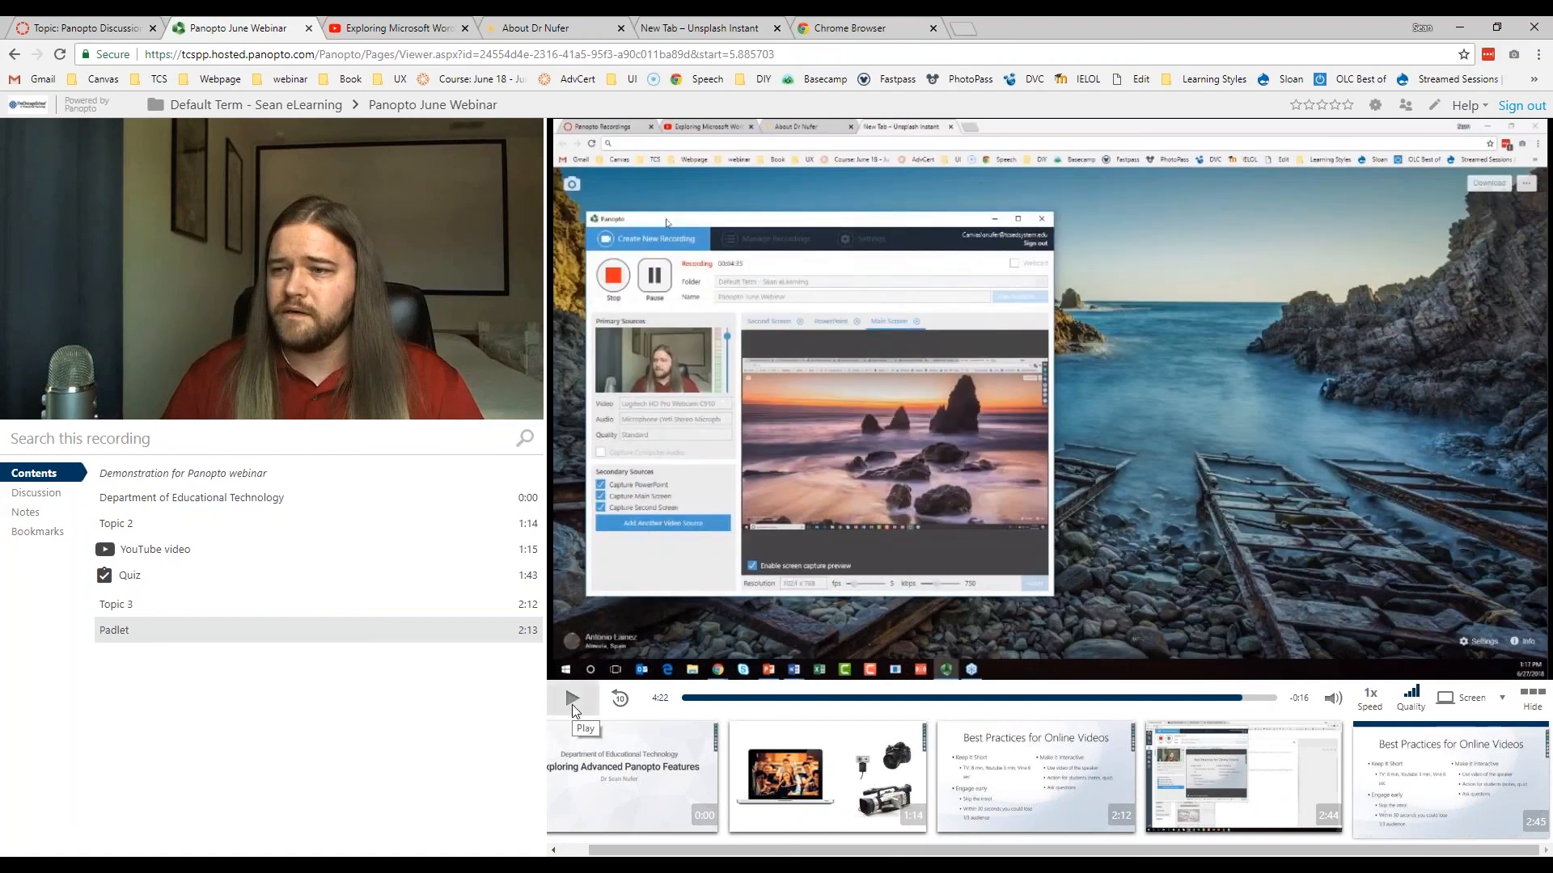
click(571, 700)
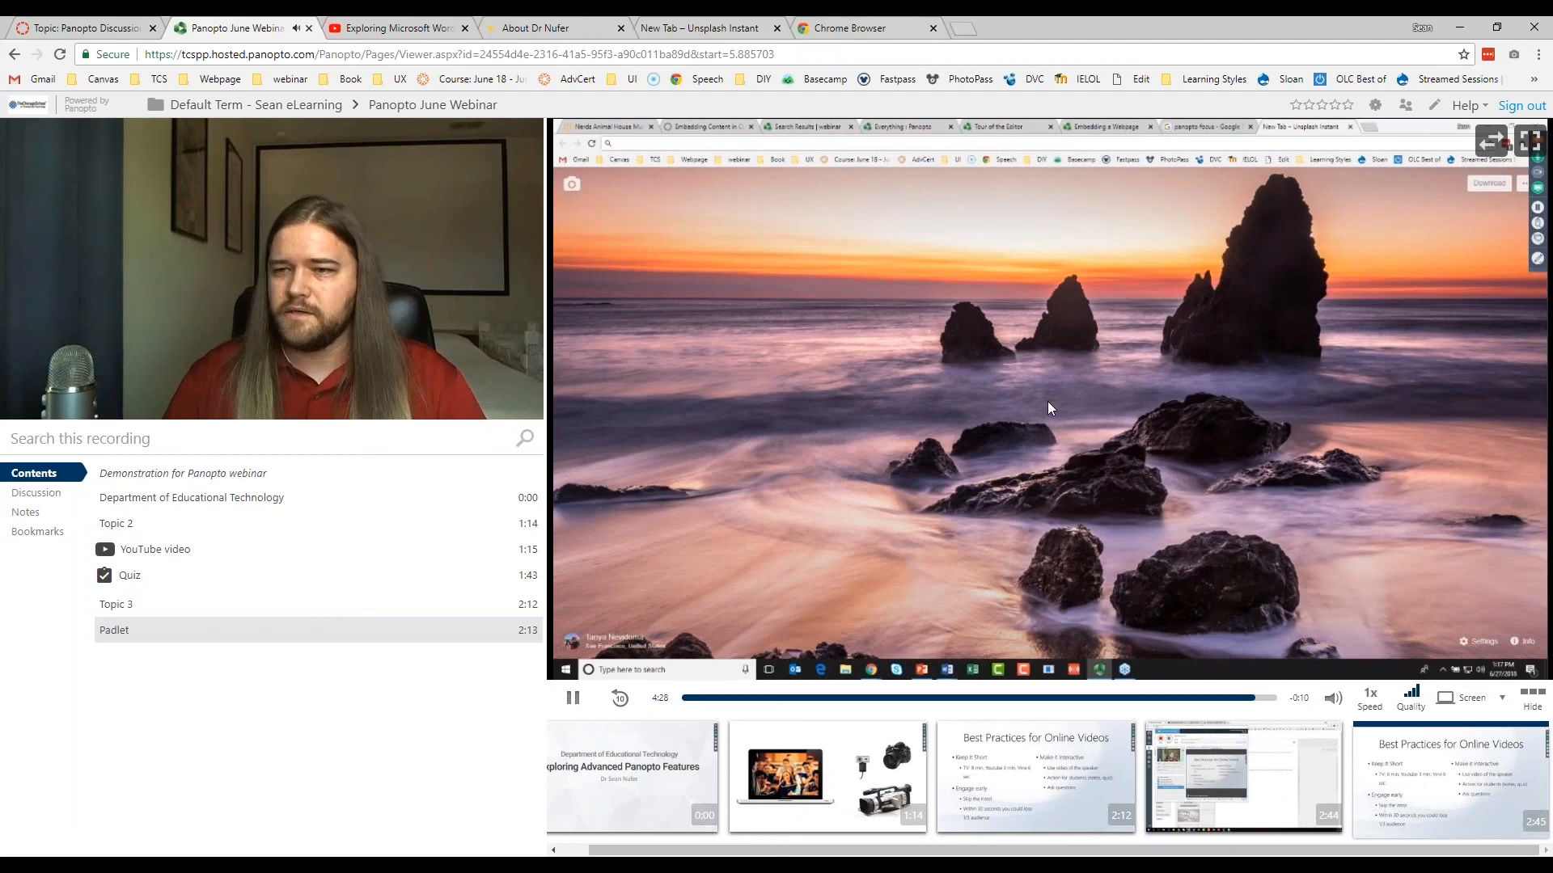
click(1334, 700)
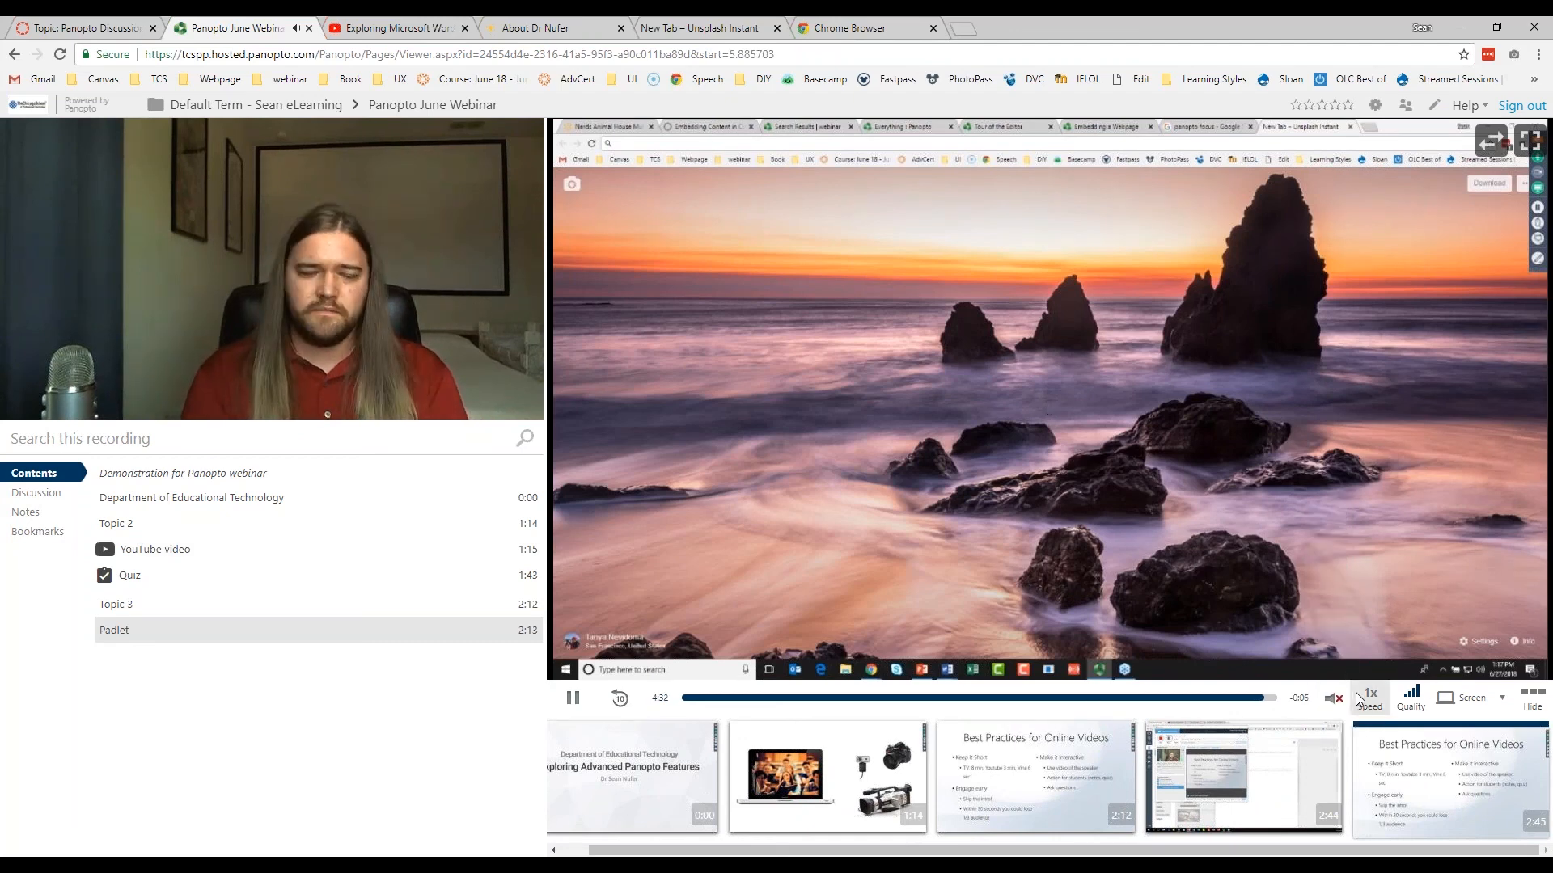
Step: Show the first Screen stream, scrub the recording's ending back to 4:16, and enter and exit full-screen viewing
click(1476, 712)
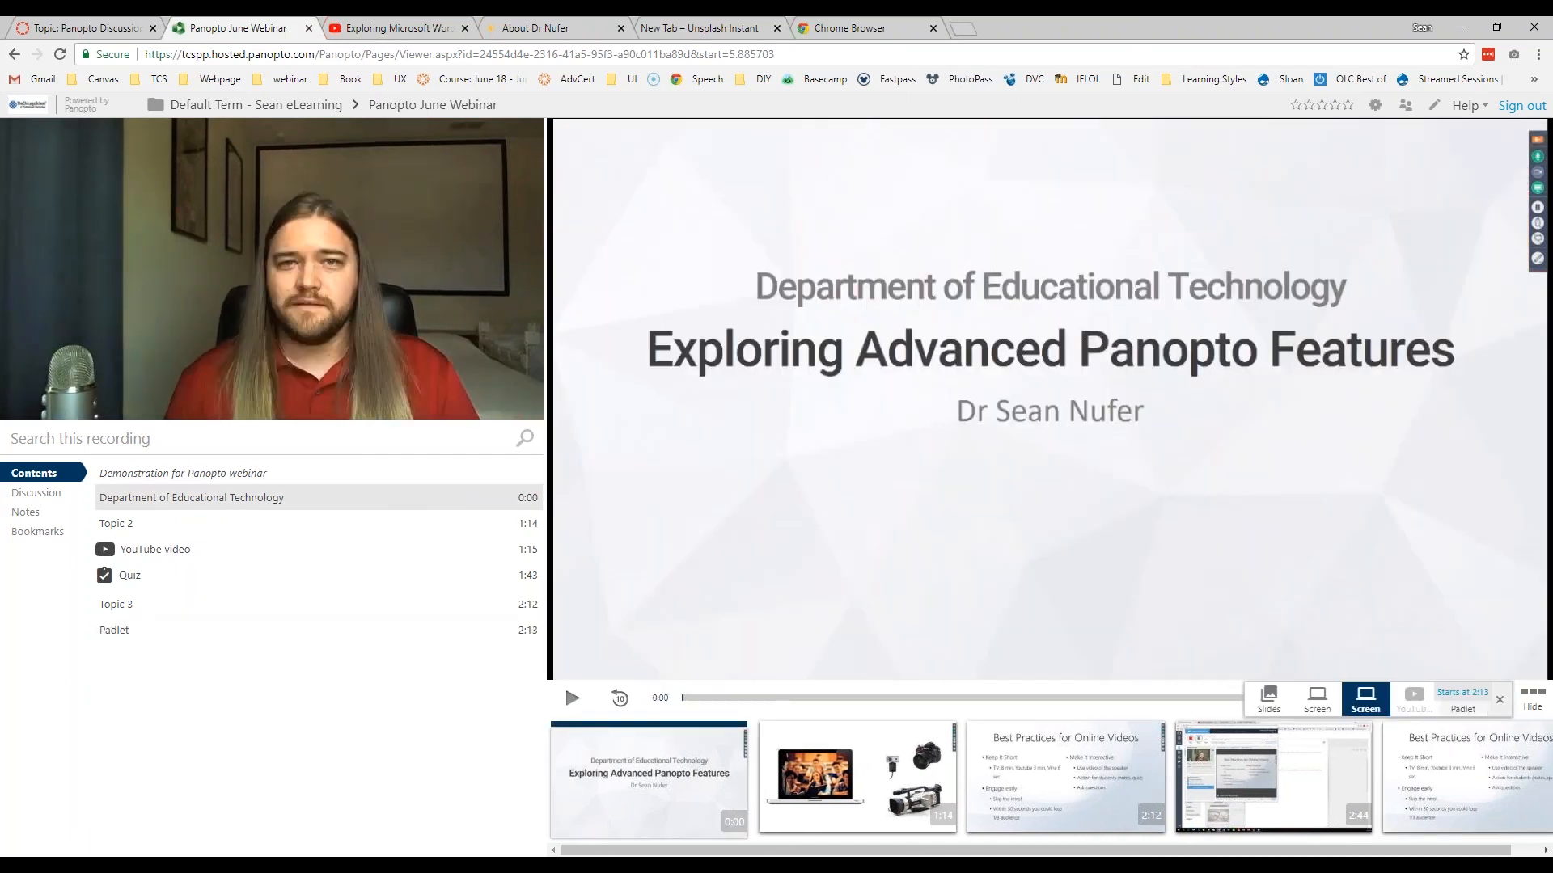
click(1318, 700)
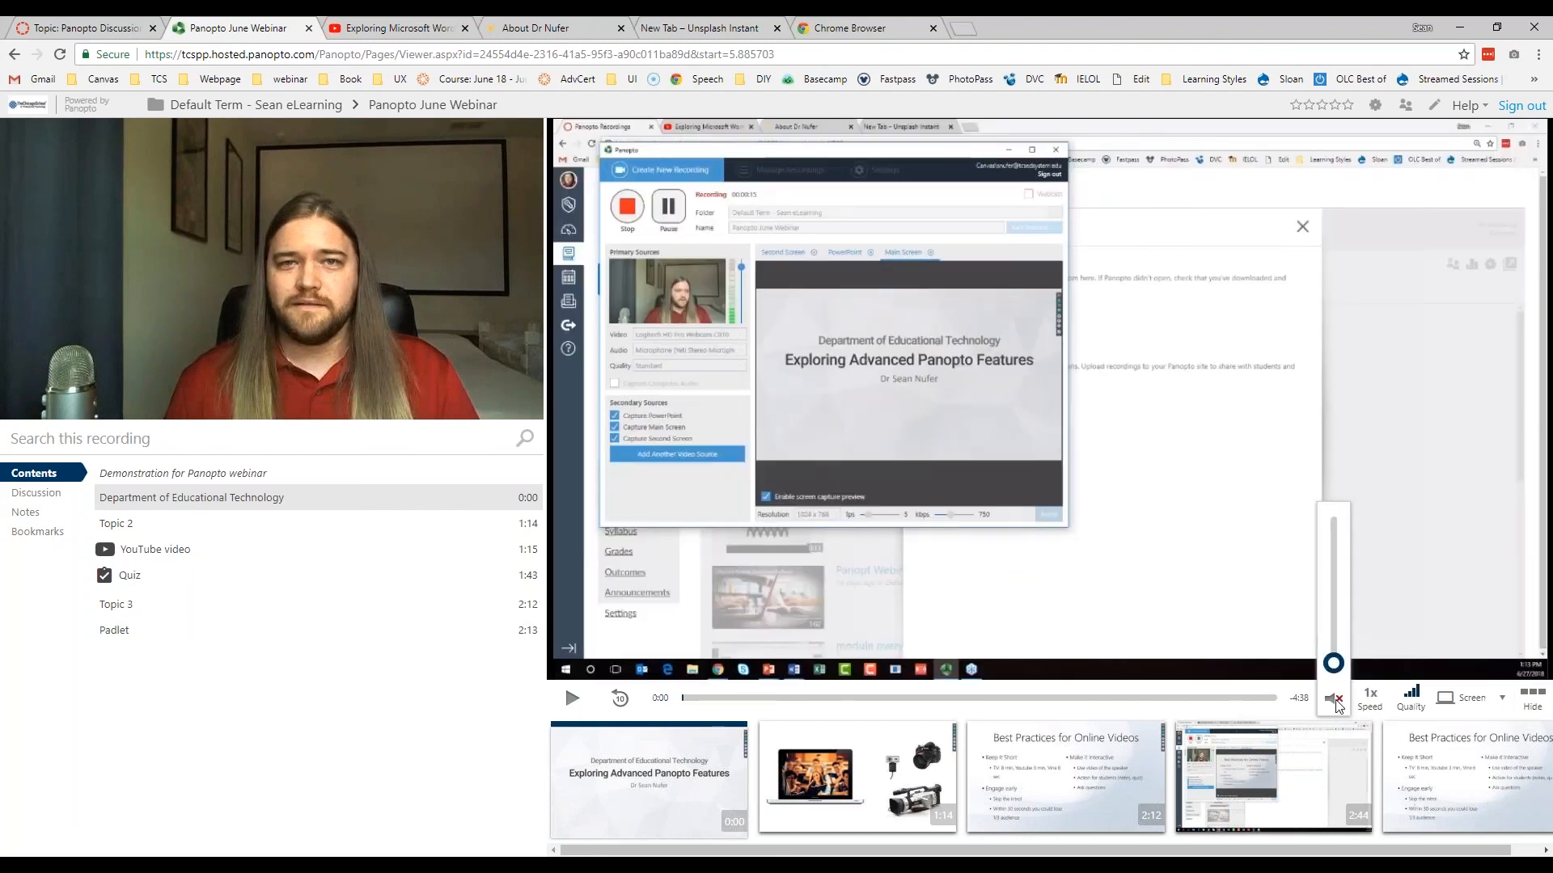
click(1251, 700)
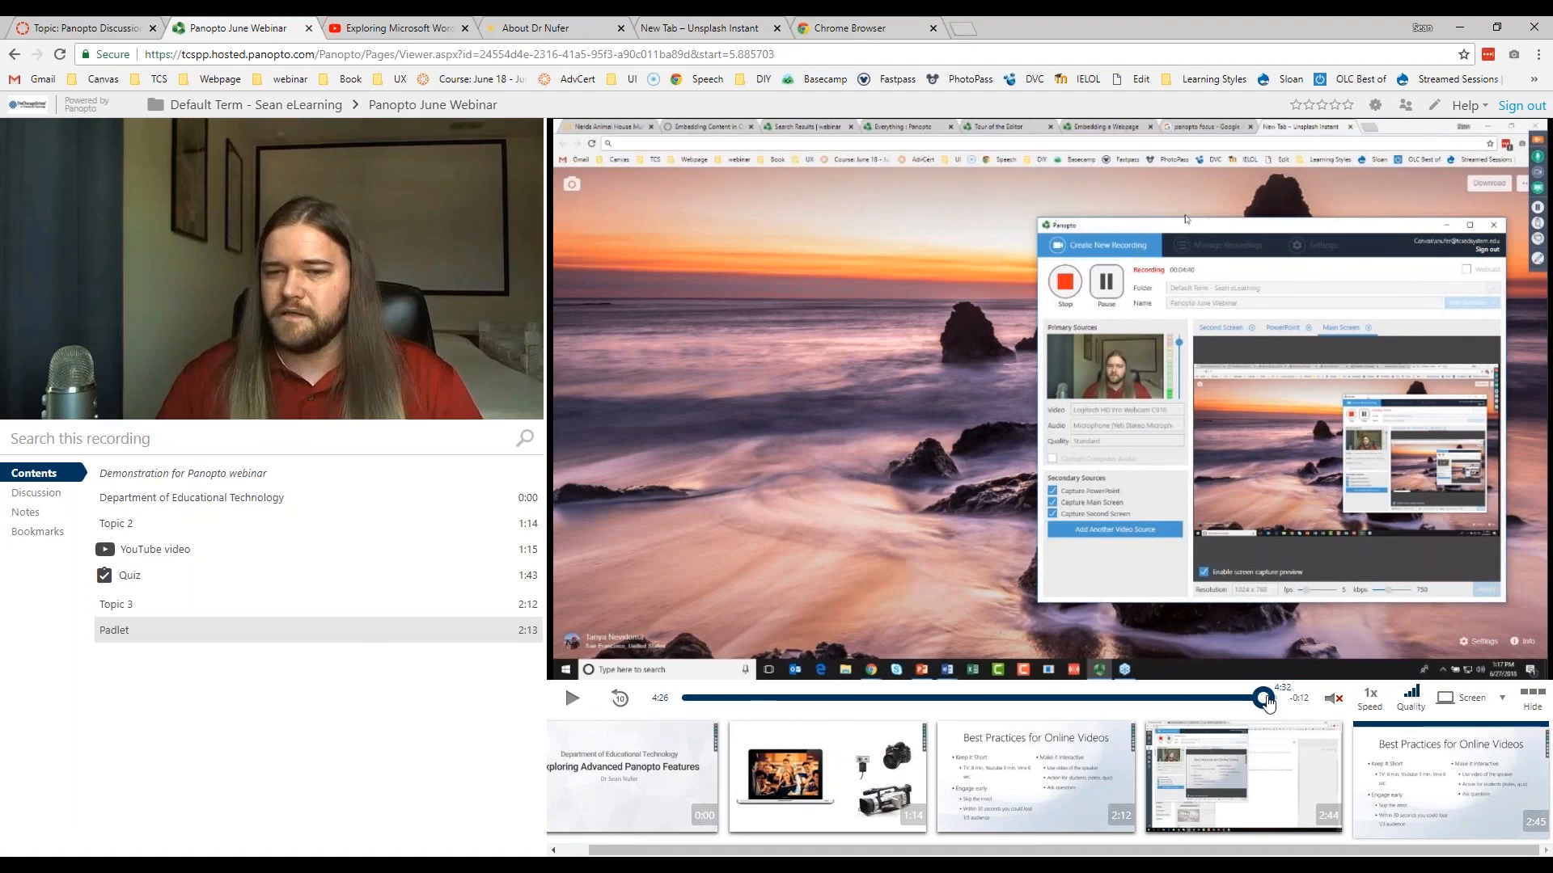
click(1268, 700)
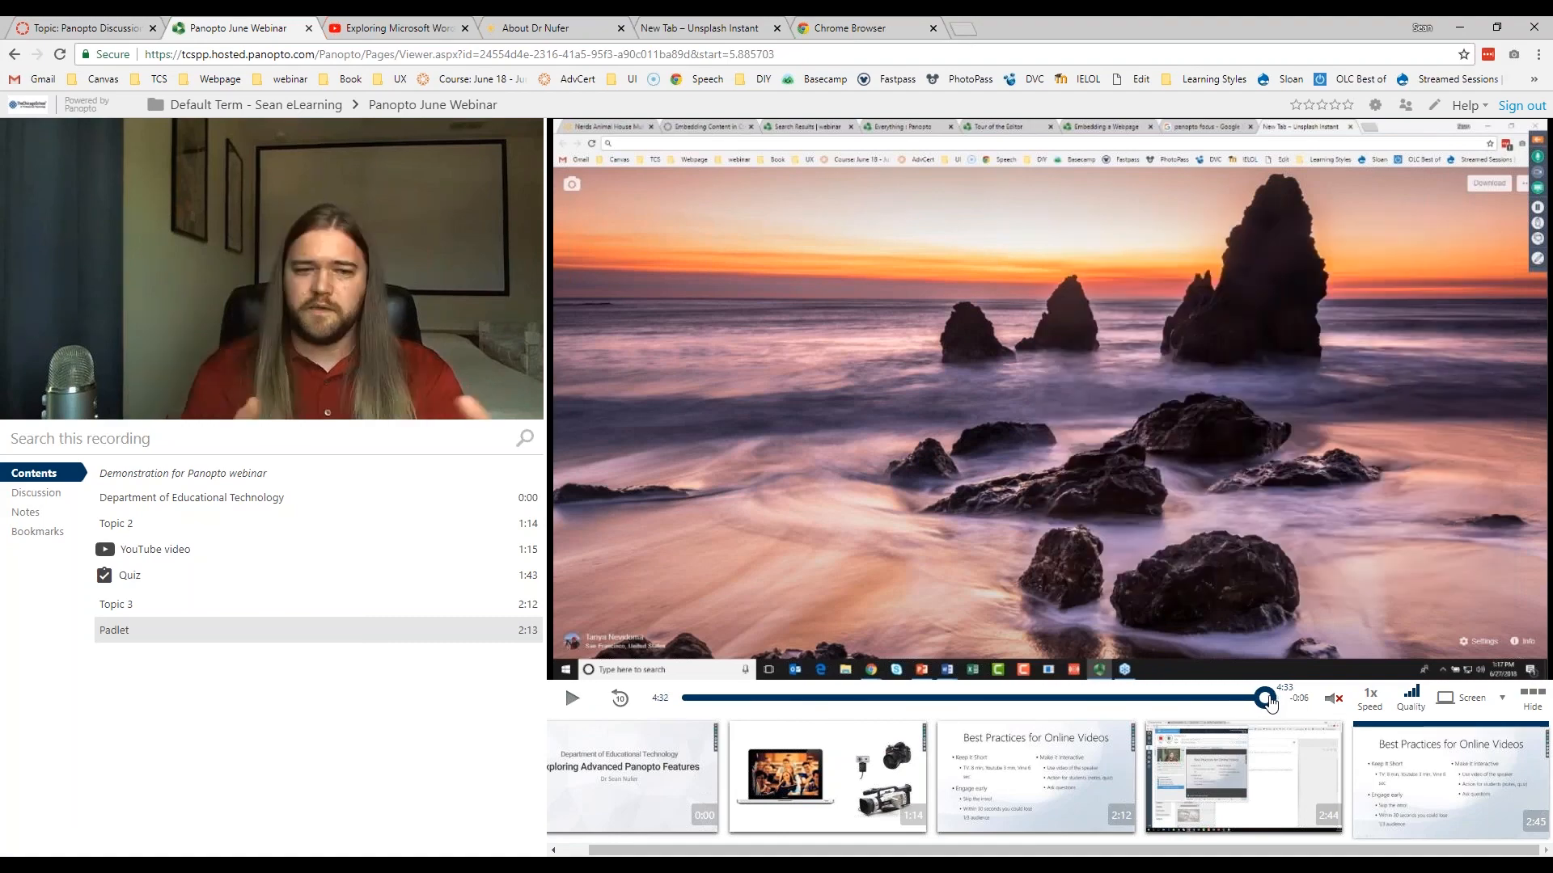
drag(1270, 704, 1232, 709)
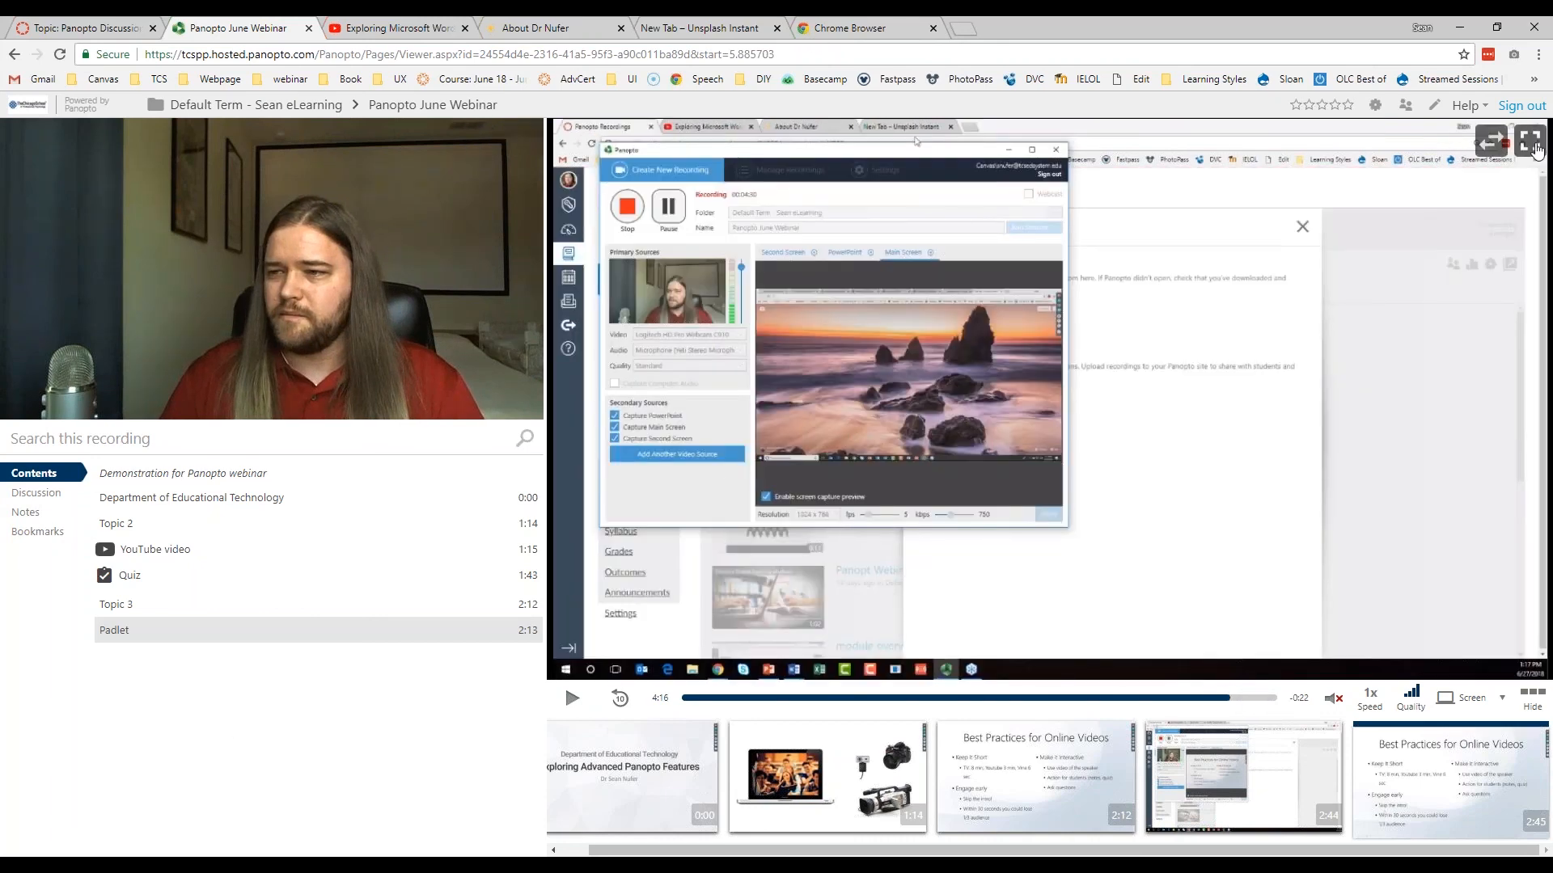
click(1537, 149)
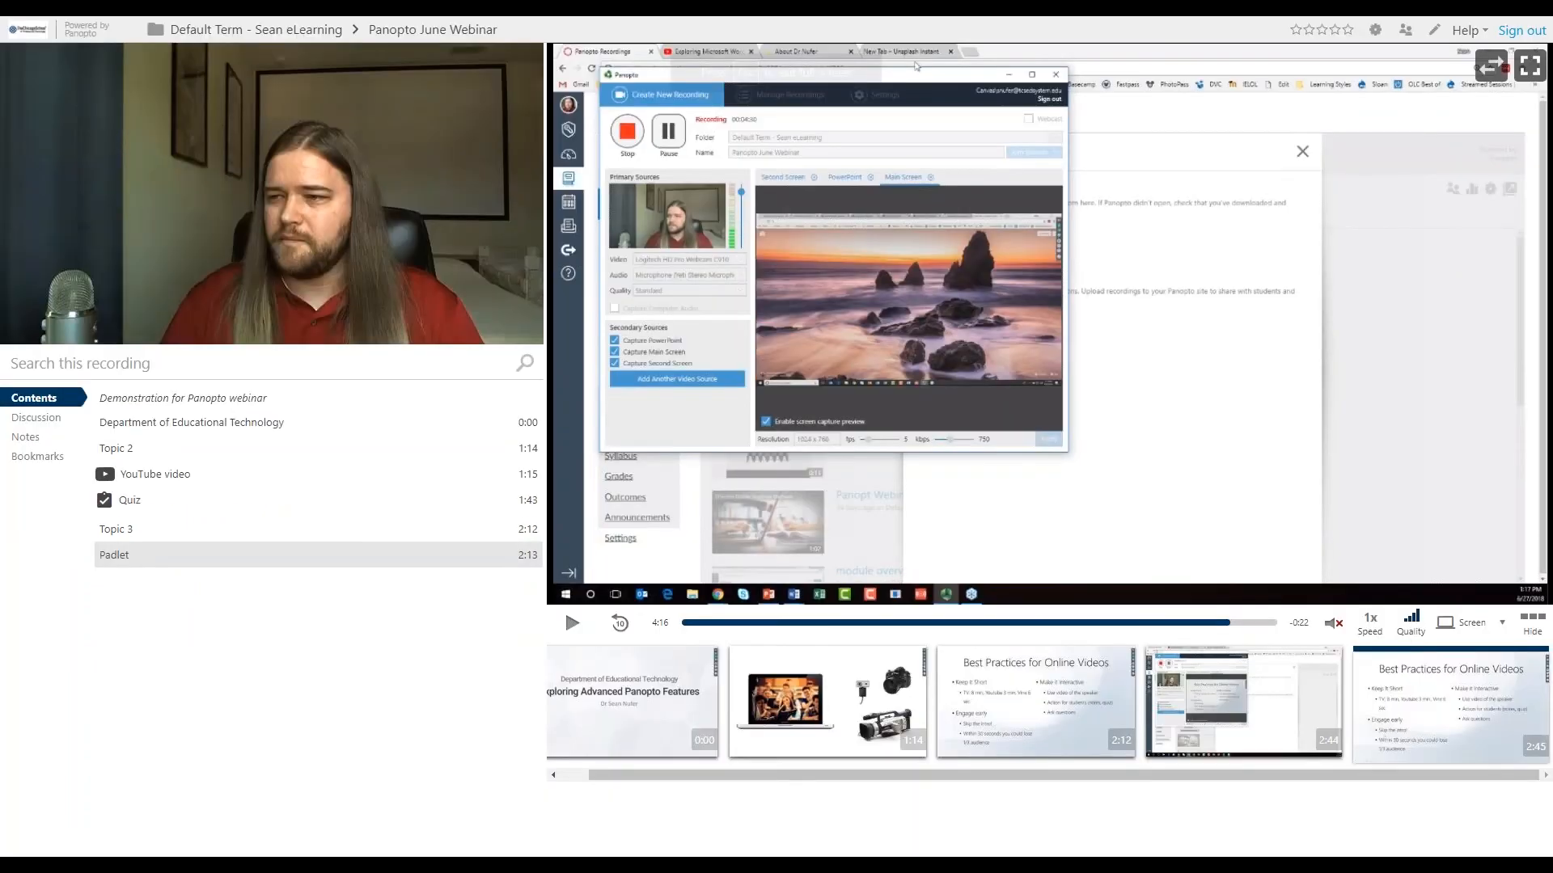
key(Escape)
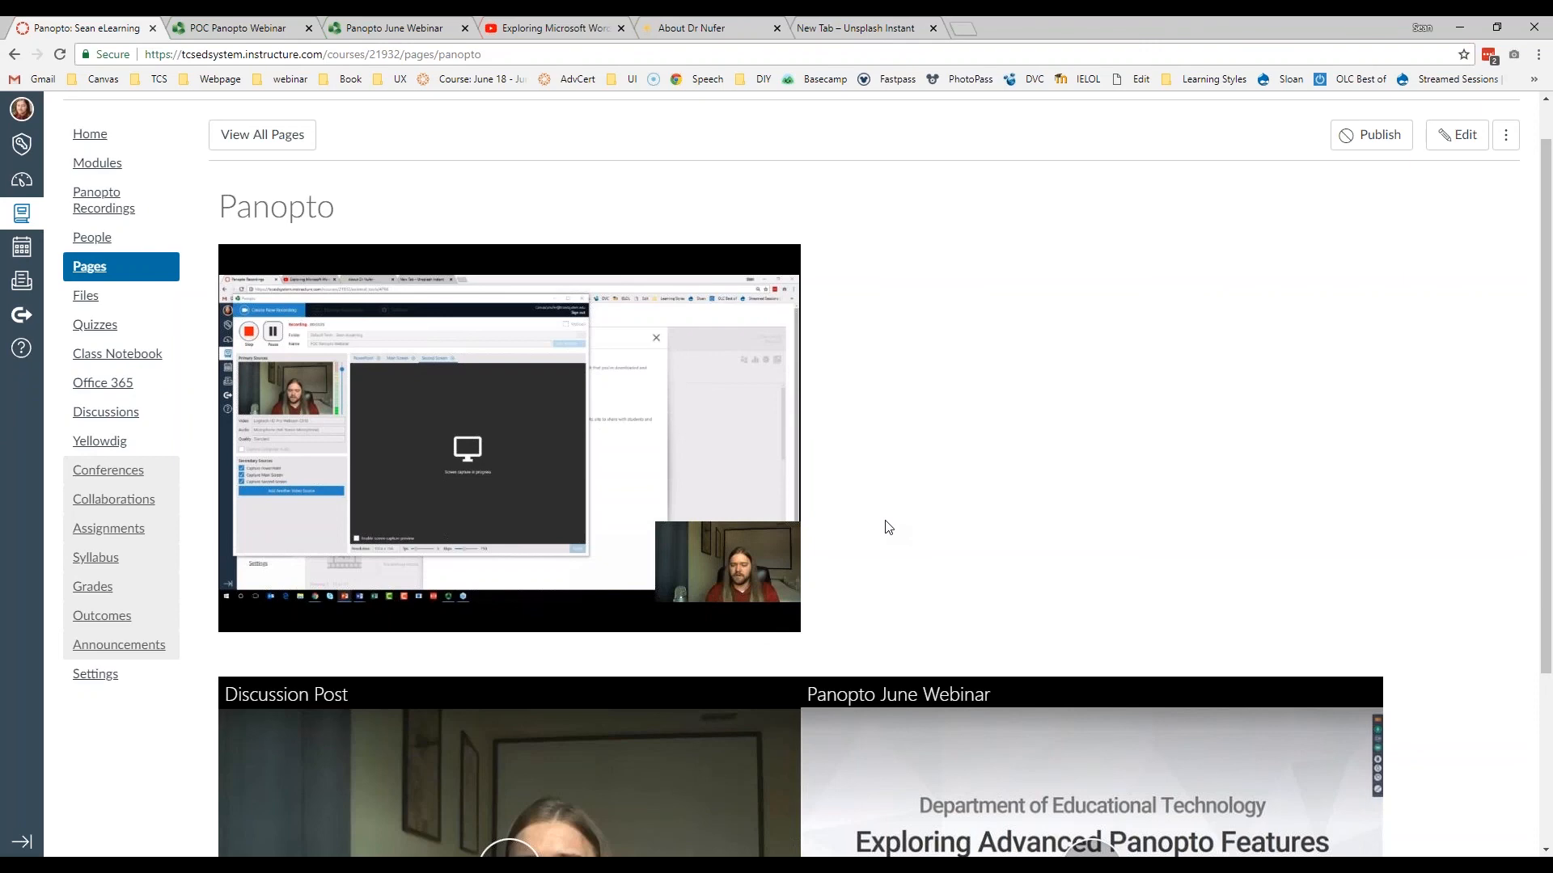
Step: Review the Discussion Post and Panopto June Webinar videos embedded on the Canvas Panopto page
scroll(887, 527, down, 3)
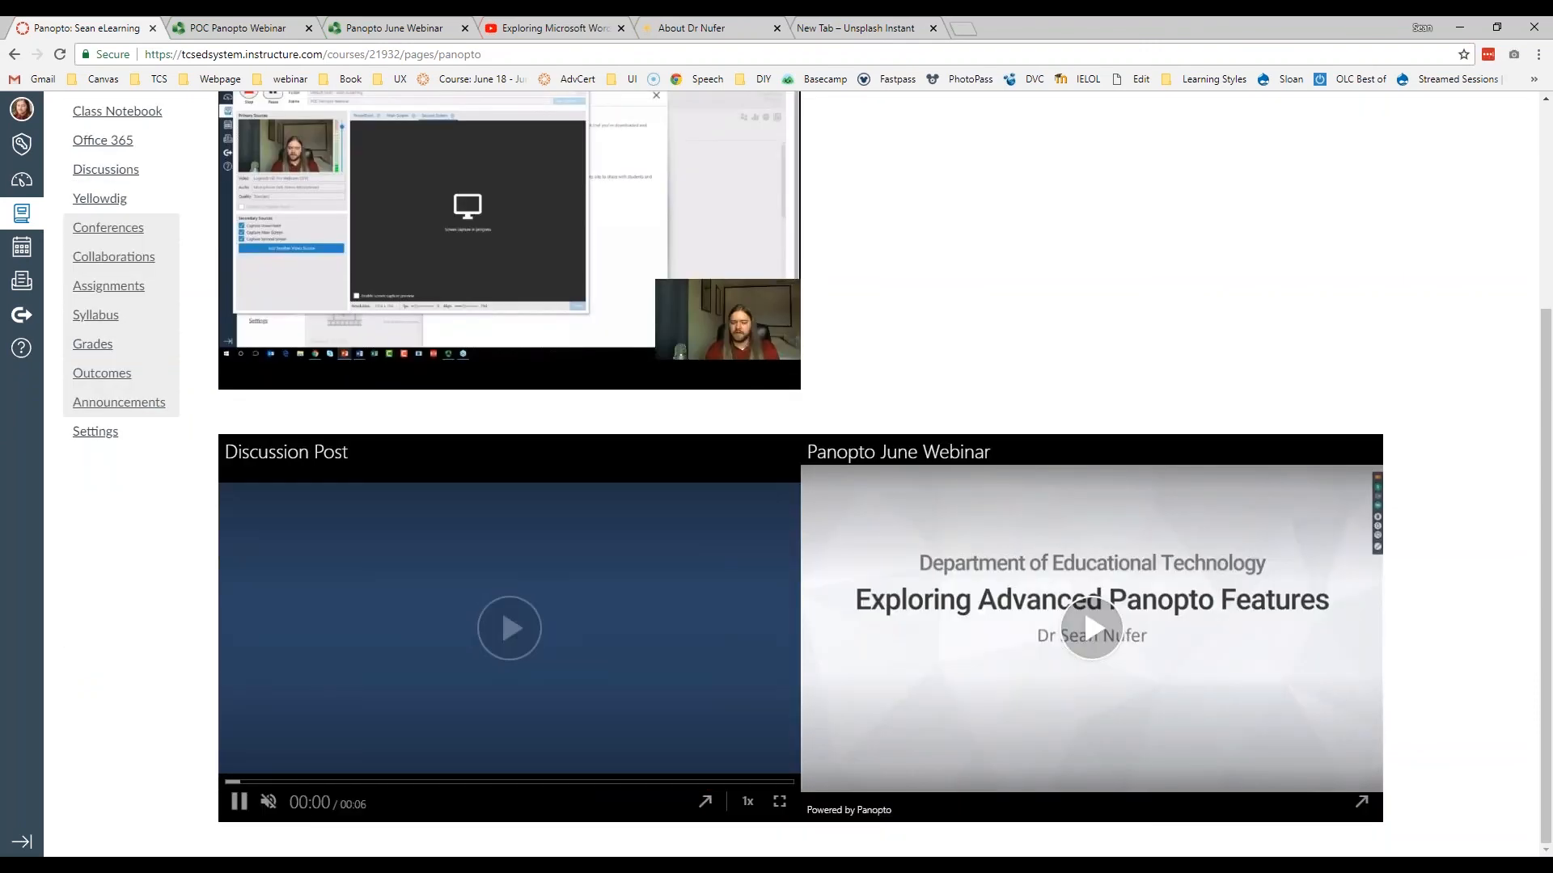